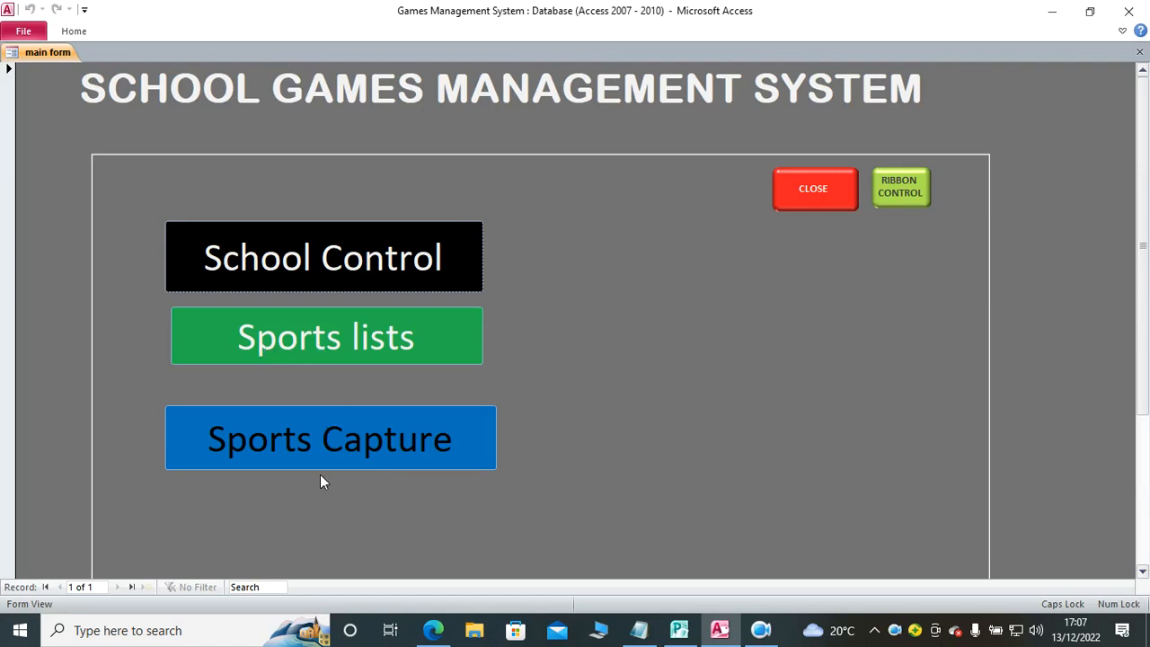
# Step: Open the sports lists for form 2, class WEST
pyautogui.click(356, 342)
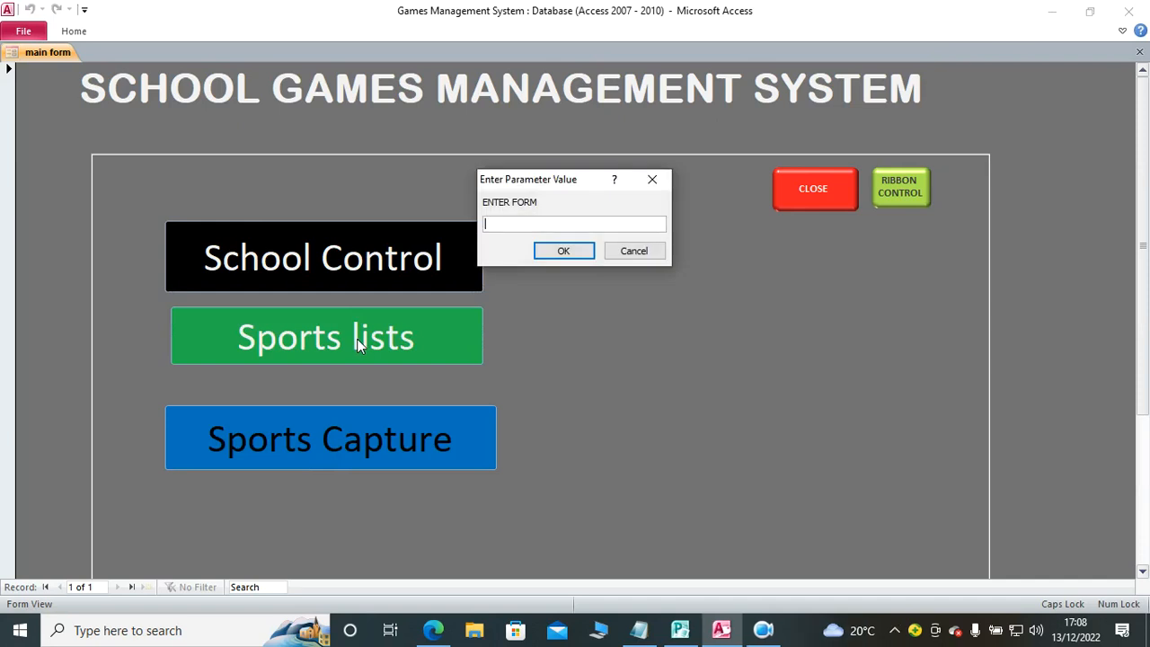
pyautogui.click(763, 630)
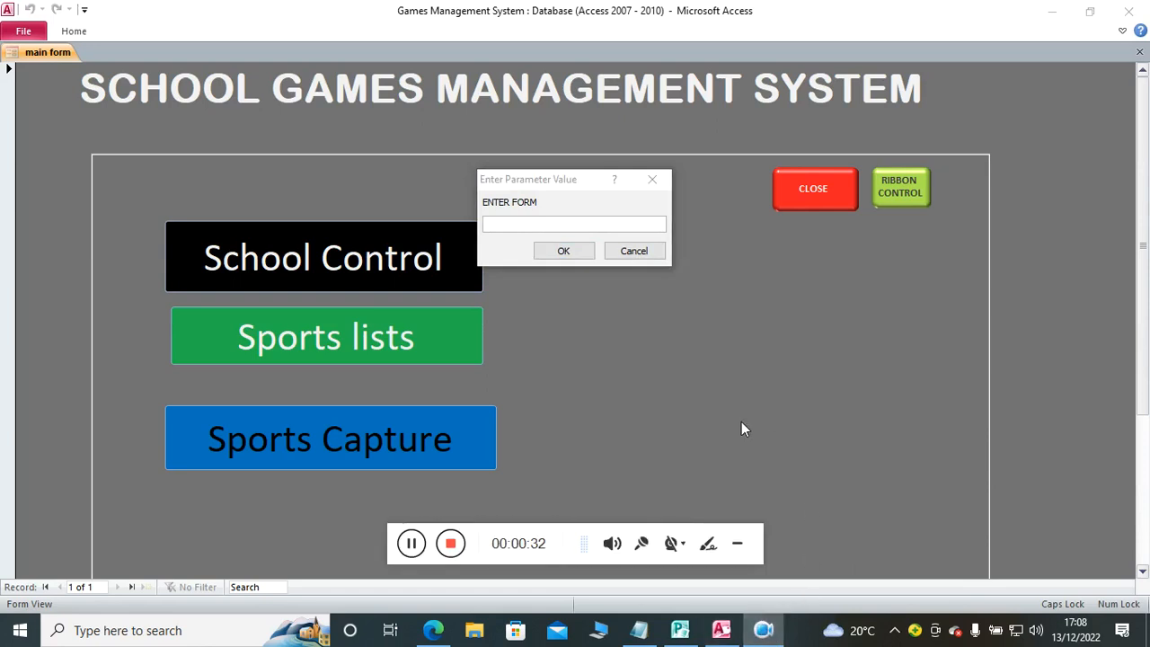
pyautogui.click(739, 547)
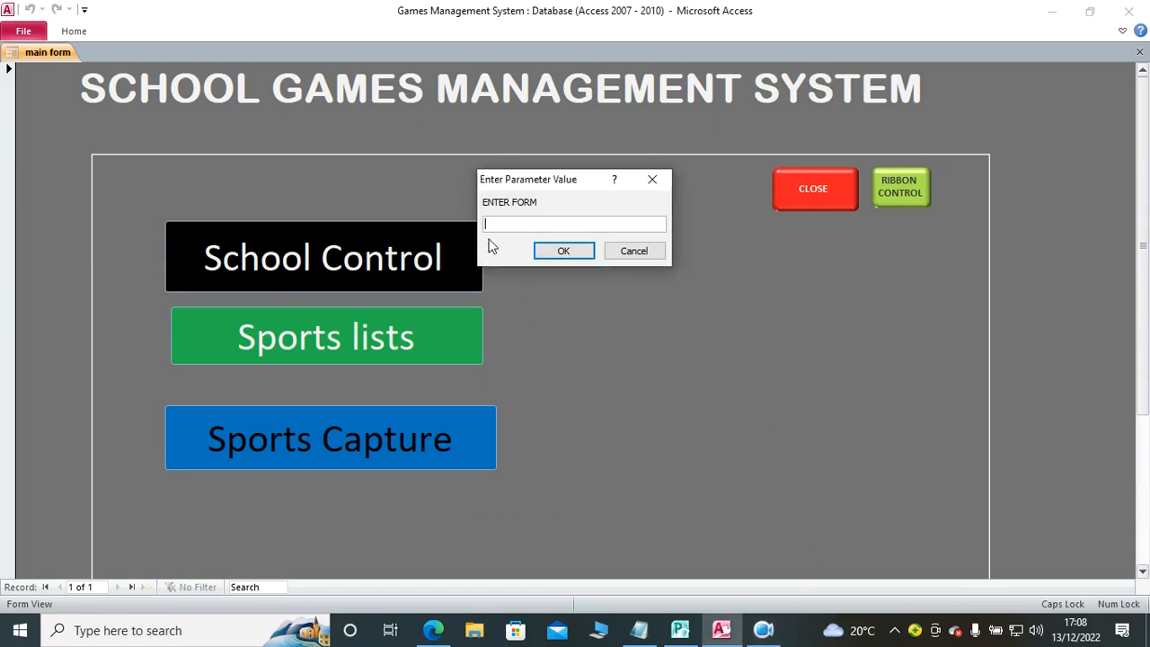
pyautogui.write('2')
pyautogui.press('Return')
pyautogui.write('WEST')
pyautogui.press('Return')
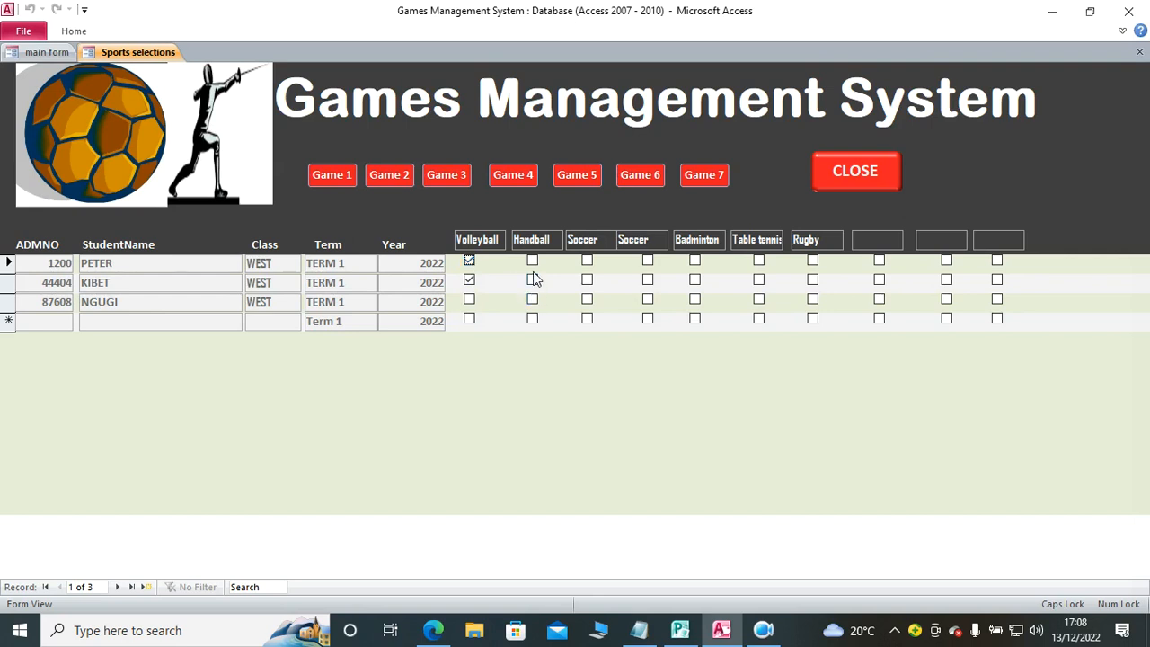
# Step: Assign Badminton to the first student, Soccer and Rugby to the second, and Handball and Table tennis to the third
pyautogui.click(533, 299)
pyautogui.click(588, 281)
pyautogui.click(695, 260)
pyautogui.click(759, 299)
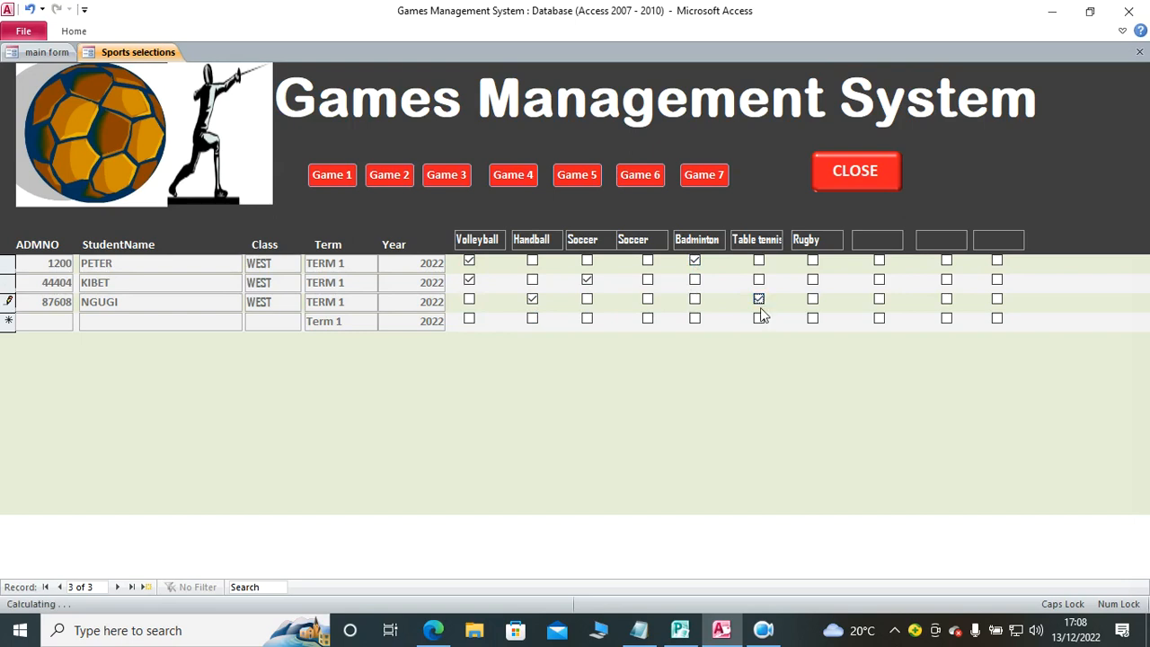
pyautogui.click(813, 282)
# Step: View the Game 1 and Game 2 participant reports, closing each one
pyautogui.click(345, 178)
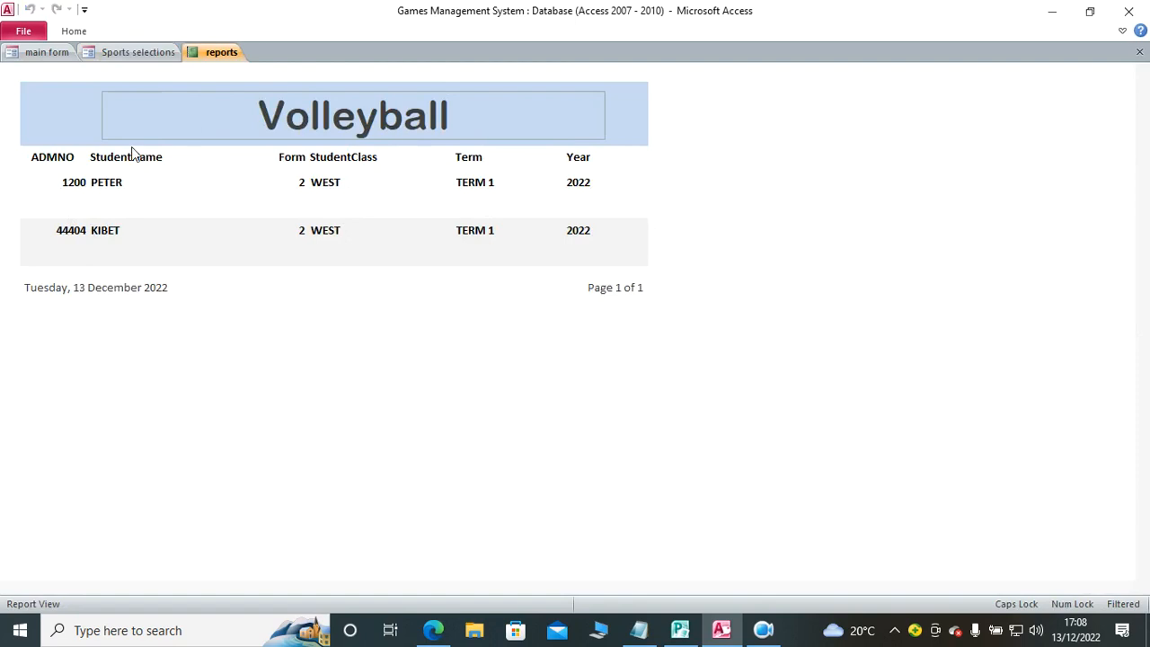
pyautogui.click(1139, 53)
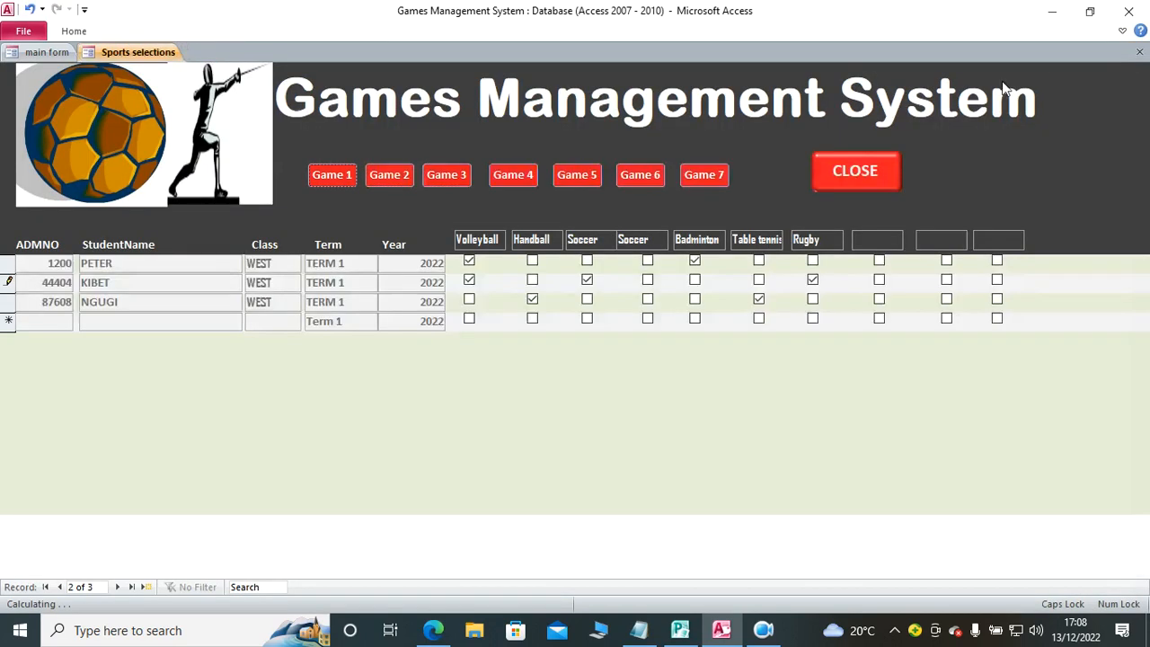
pyautogui.click(389, 176)
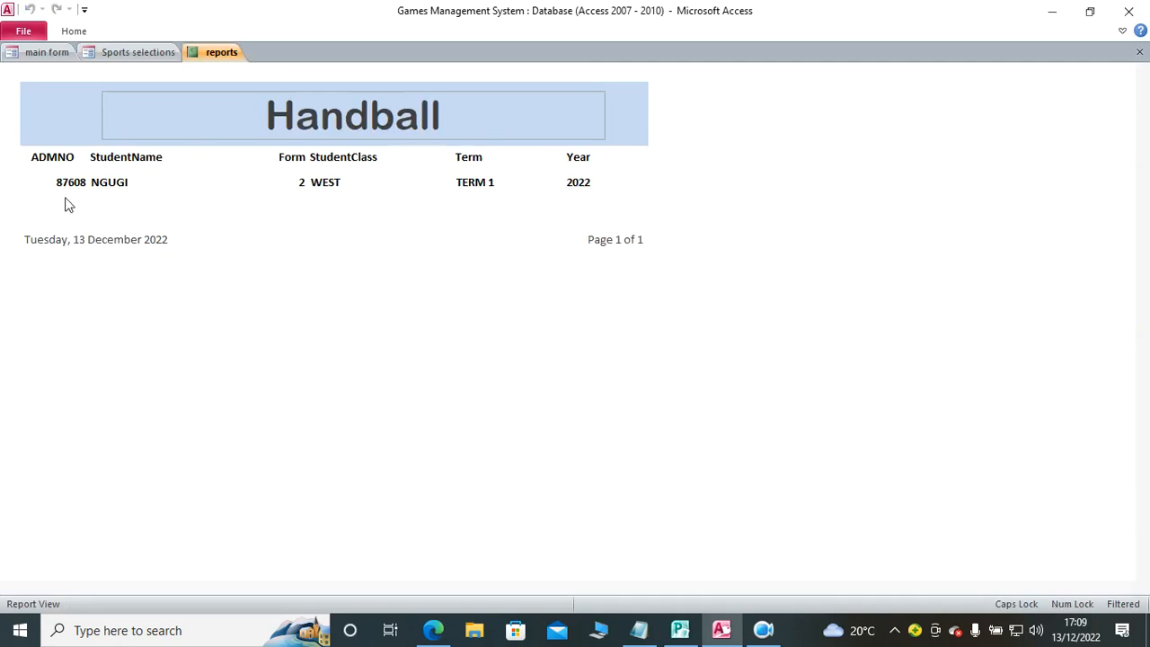
pyautogui.click(1138, 53)
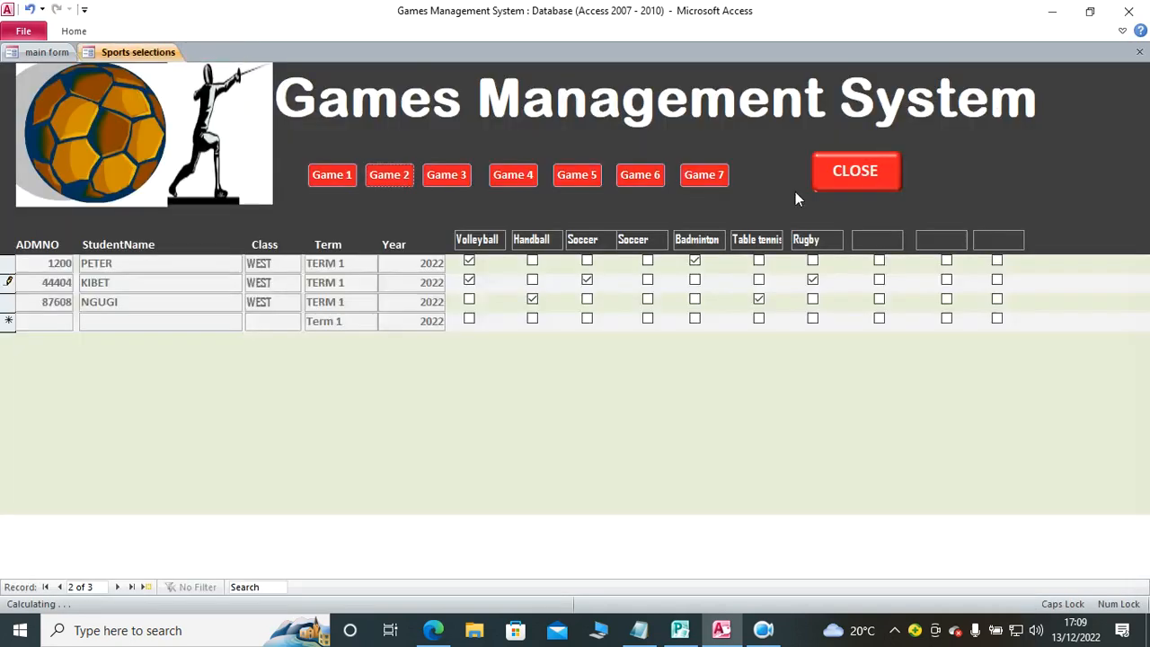
pyautogui.click(532, 320)
pyautogui.click(535, 286)
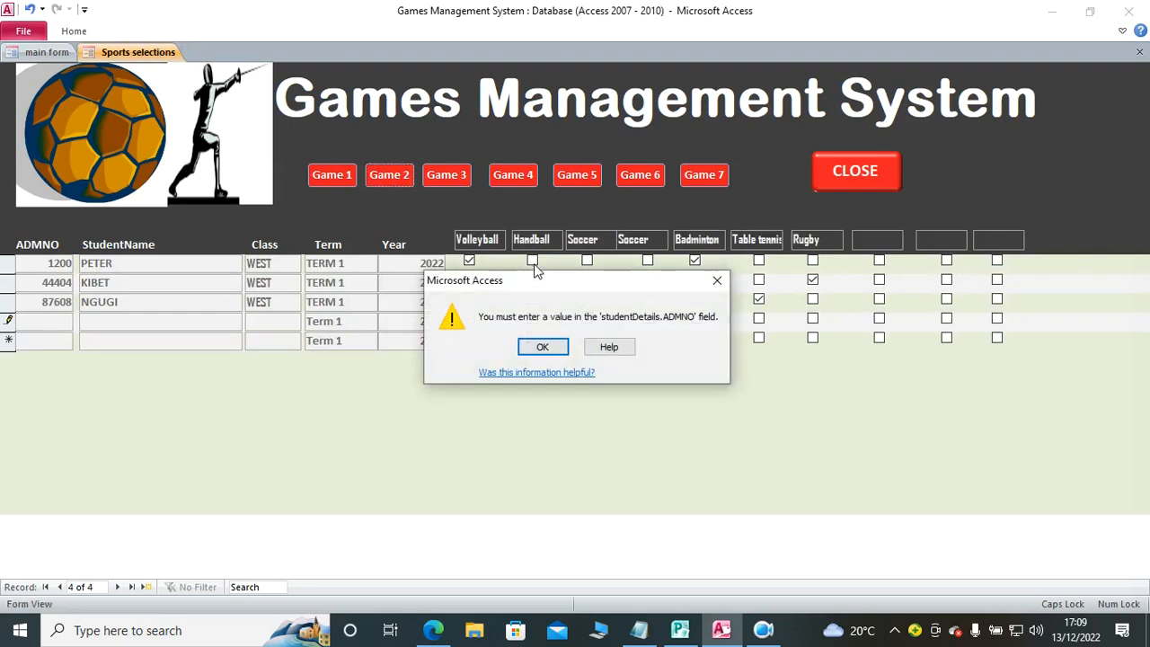
pyautogui.click(548, 346)
pyautogui.press('Escape')
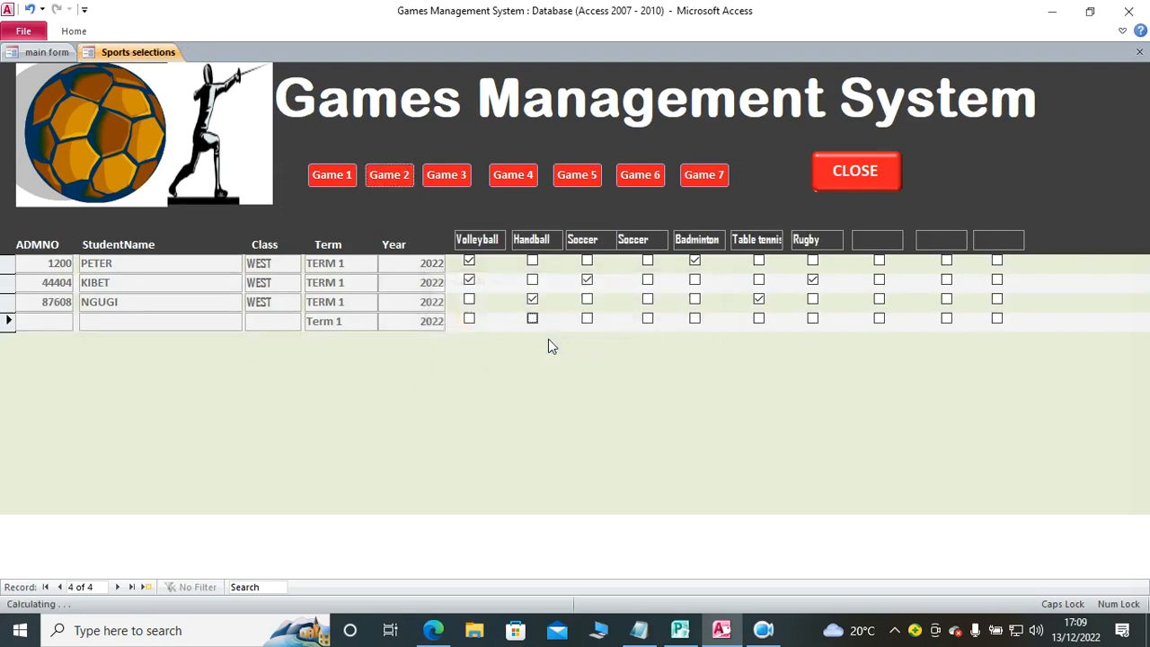
# Step: Assign Handball to the first and second students and check the Game 2 report
pyautogui.click(532, 260)
pyautogui.click(532, 279)
pyautogui.click(389, 178)
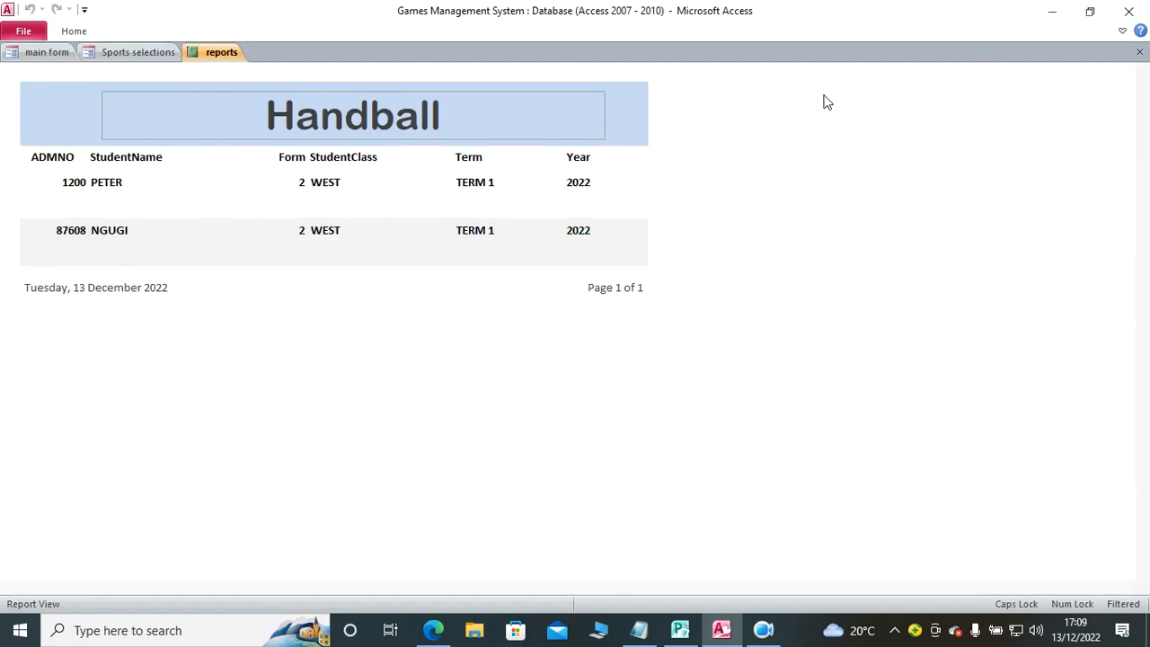
pyautogui.click(1140, 51)
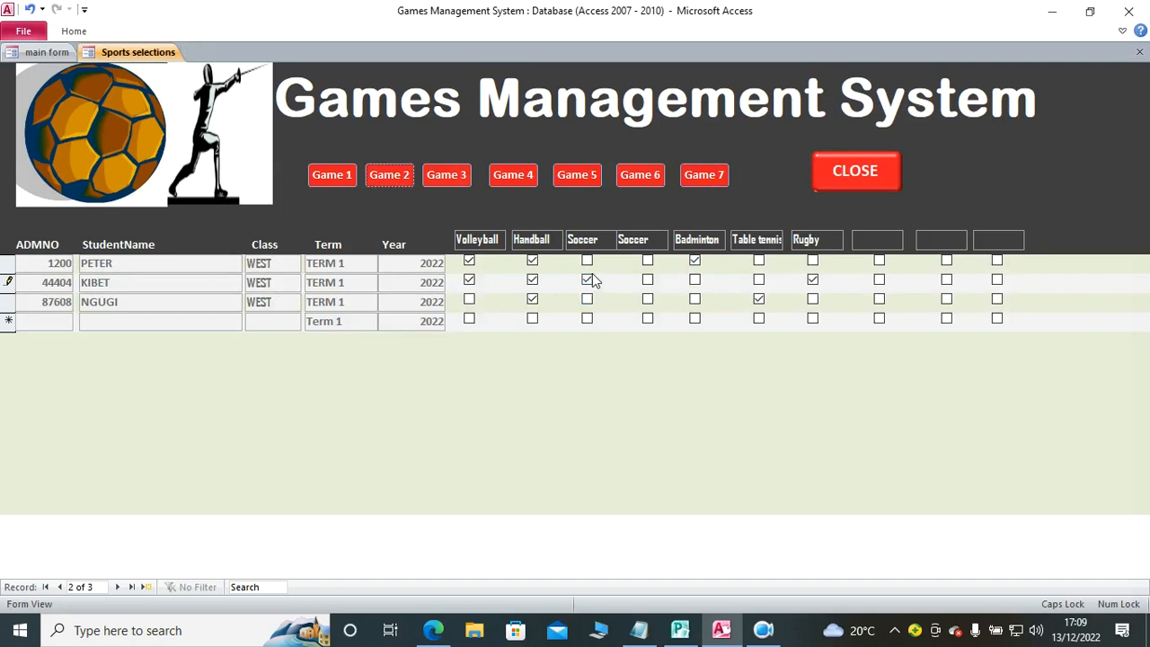
# Step: View the Game 4 report, then exit the sports selections form to the main form
pyautogui.click(523, 176)
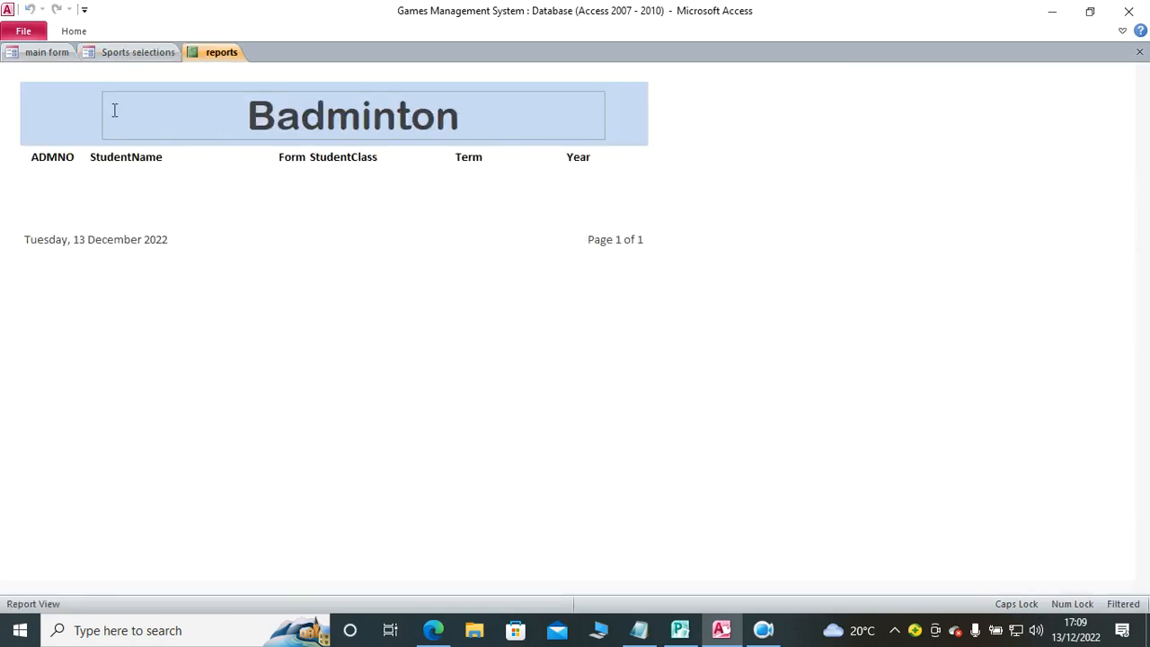
pyautogui.click(1139, 51)
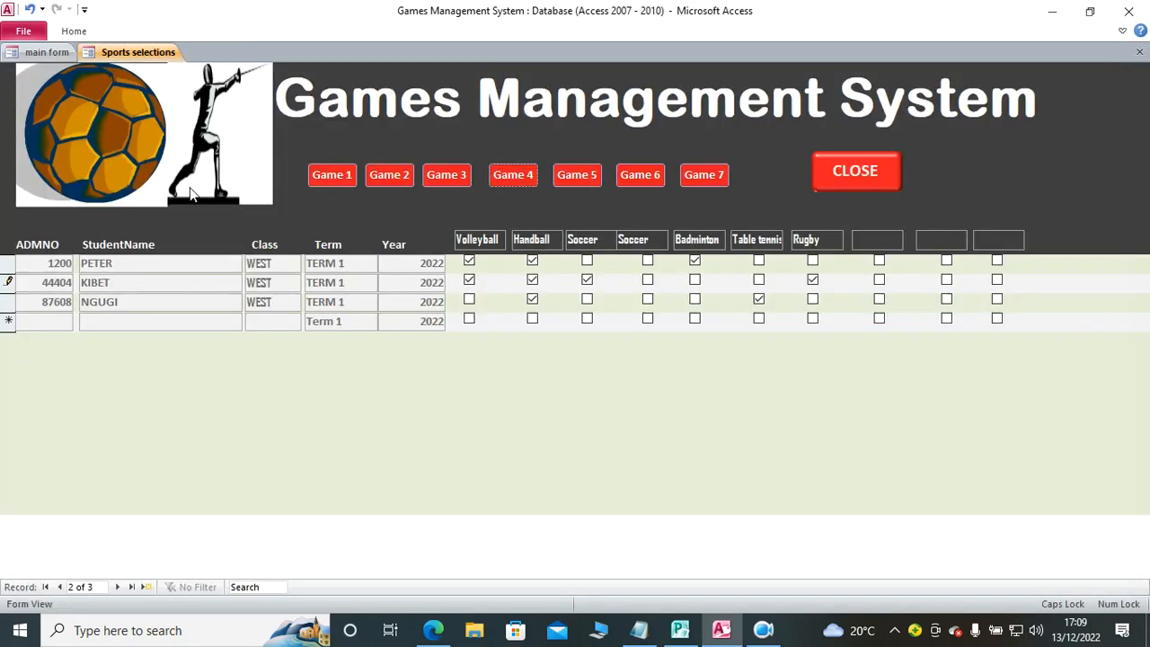
pyautogui.click(855, 172)
pyautogui.click(582, 371)
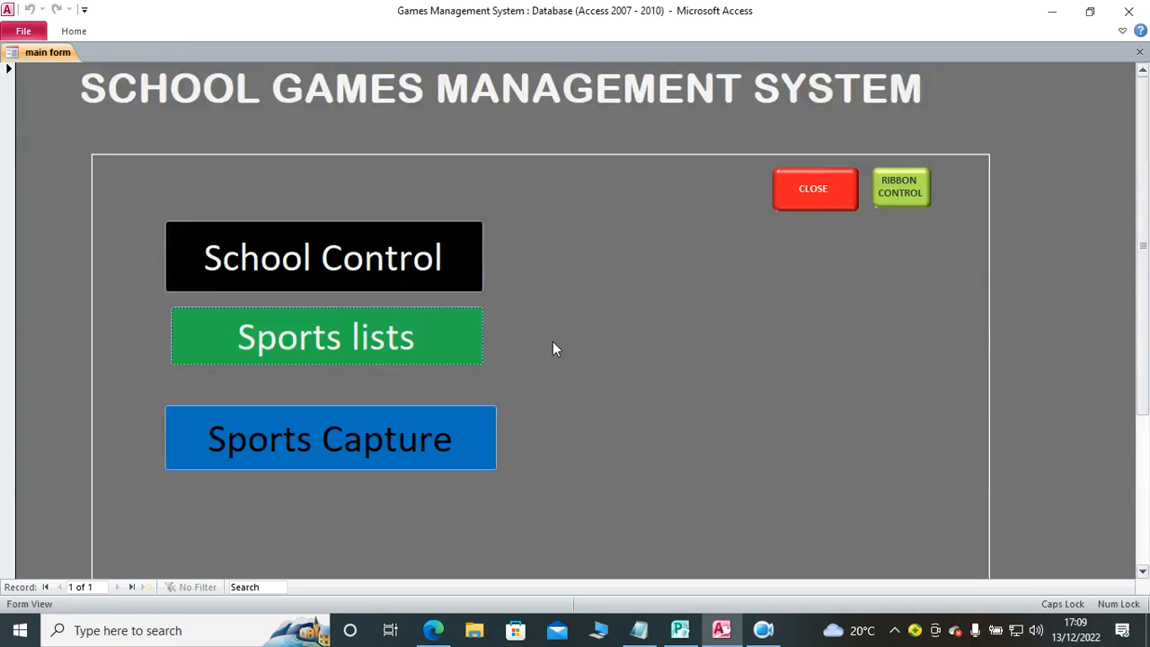
# Step: In the sports capture form, set game G1 to 100 M and G2 to WALKING RACE
pyautogui.click(349, 452)
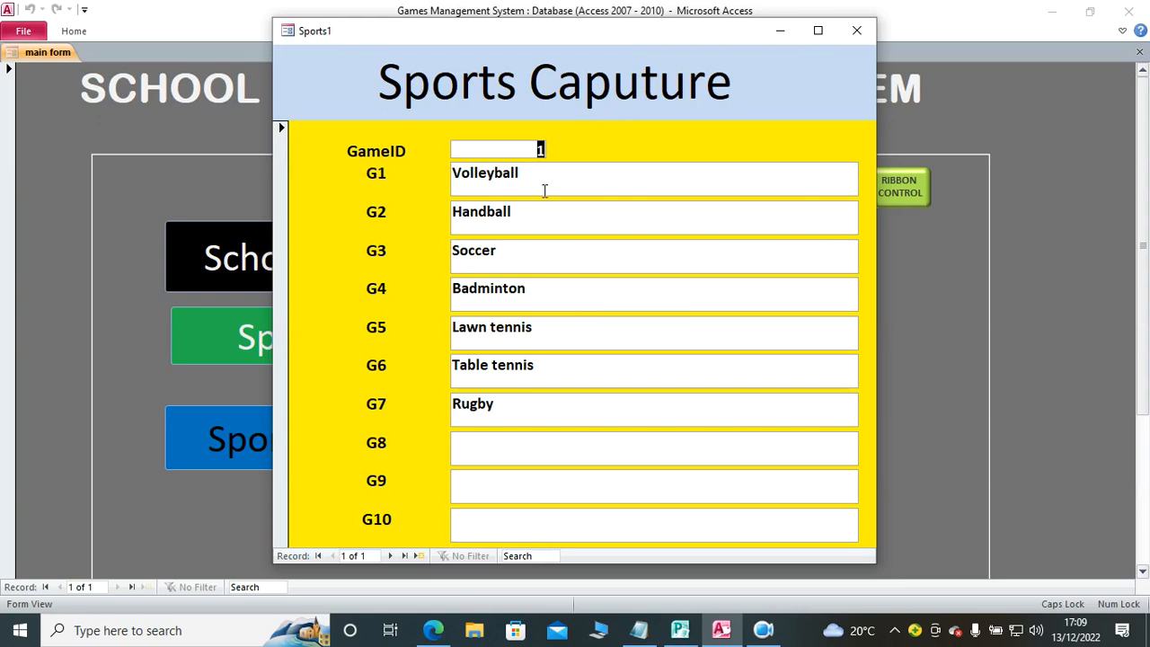
pyautogui.press('Tab')
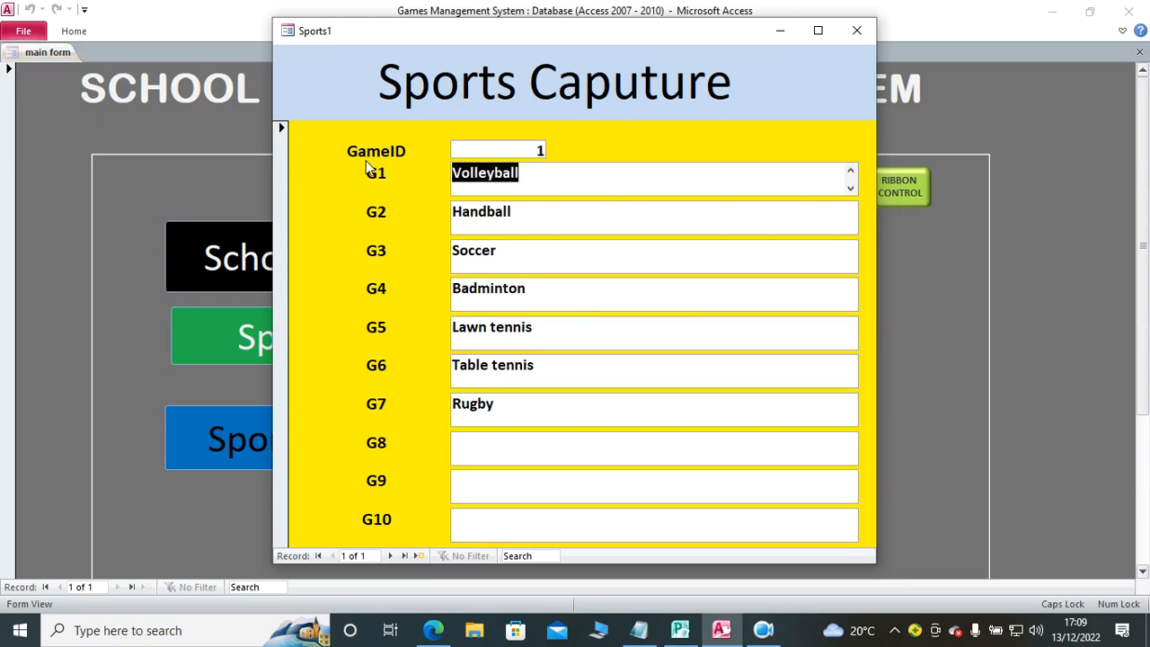
pyautogui.write('100 M')
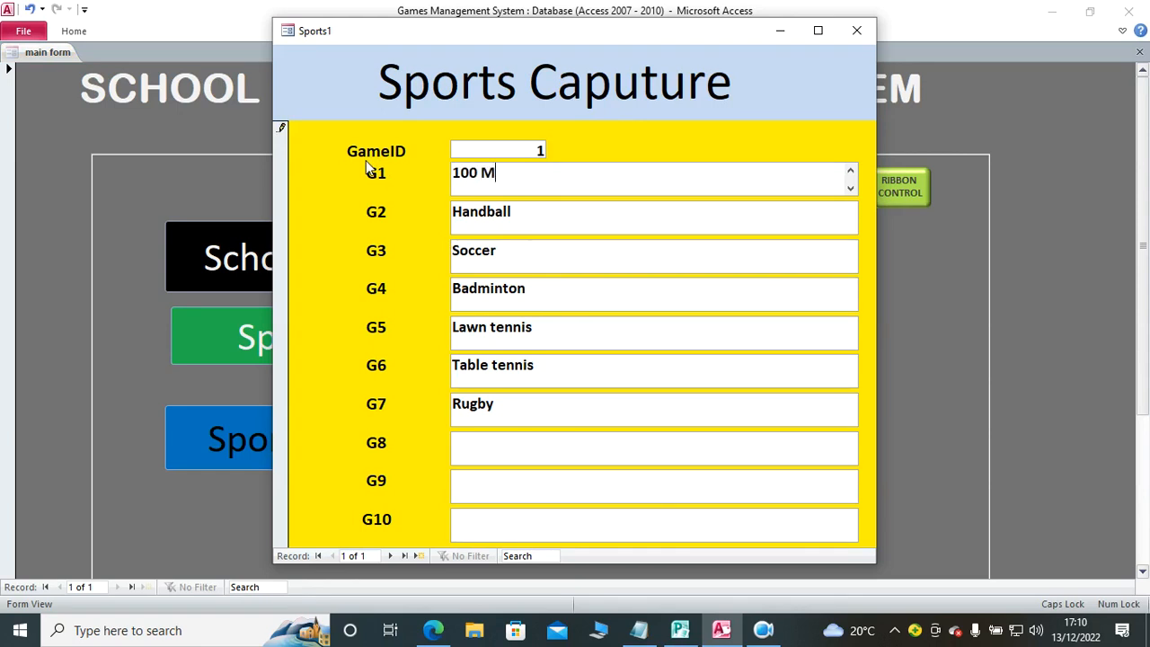
pyautogui.press('Tab')
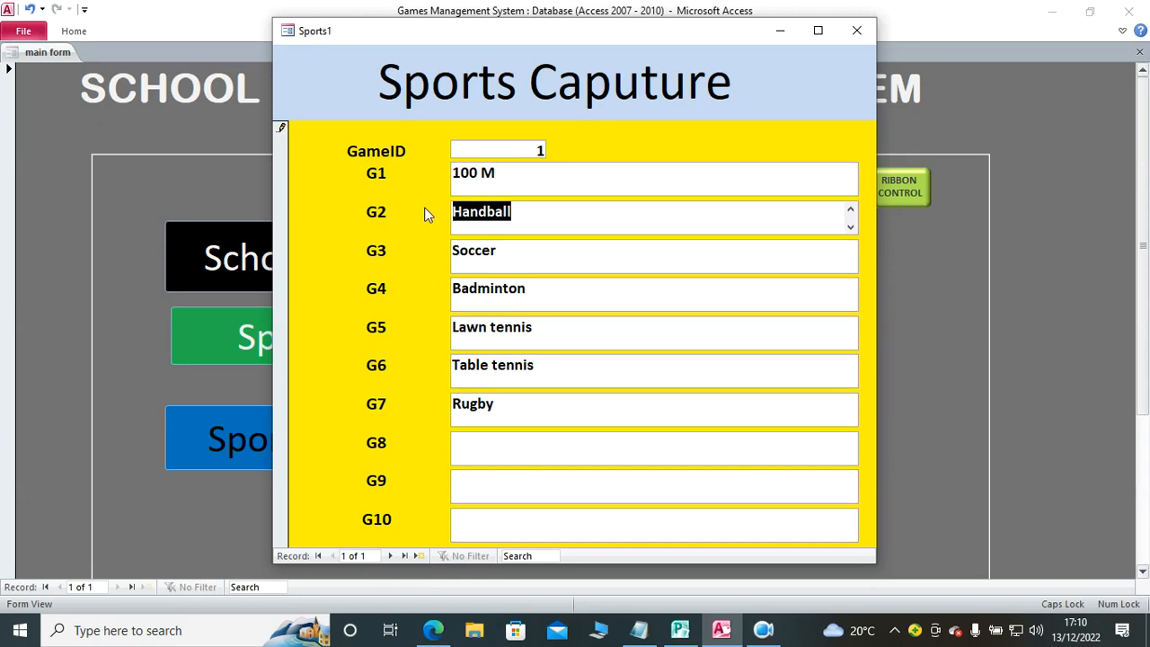
pyautogui.write('wA')
pyautogui.press('BackSpace')
pyautogui.press('BackSpace')
pyautogui.write('W')
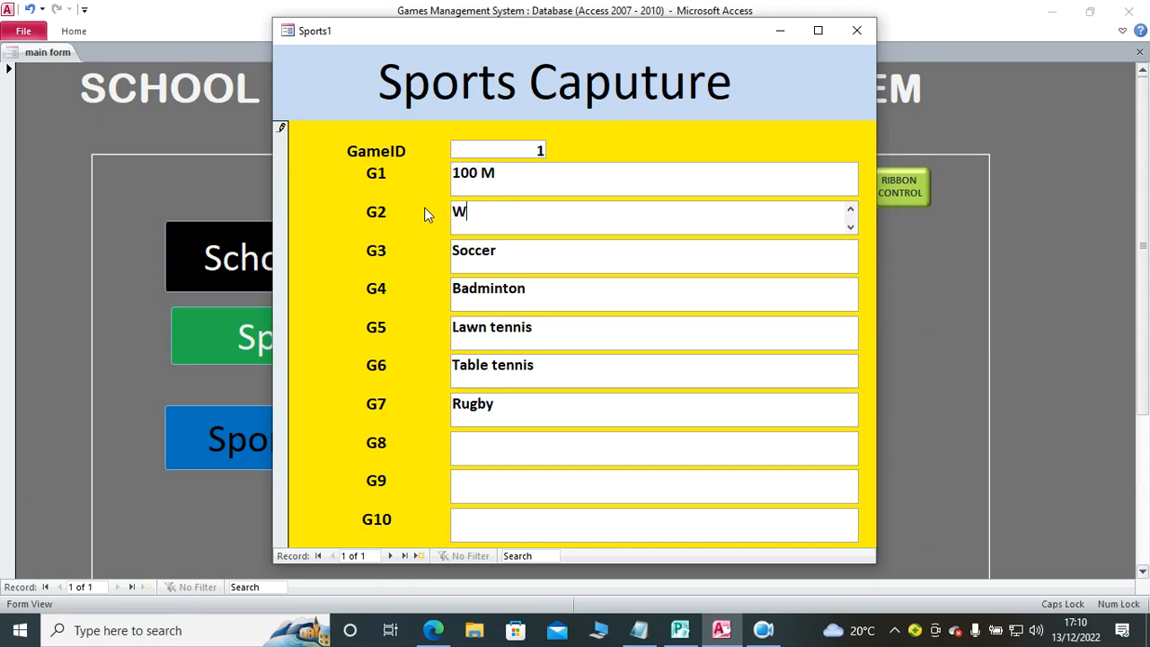
pyautogui.write('ALKING RACE')
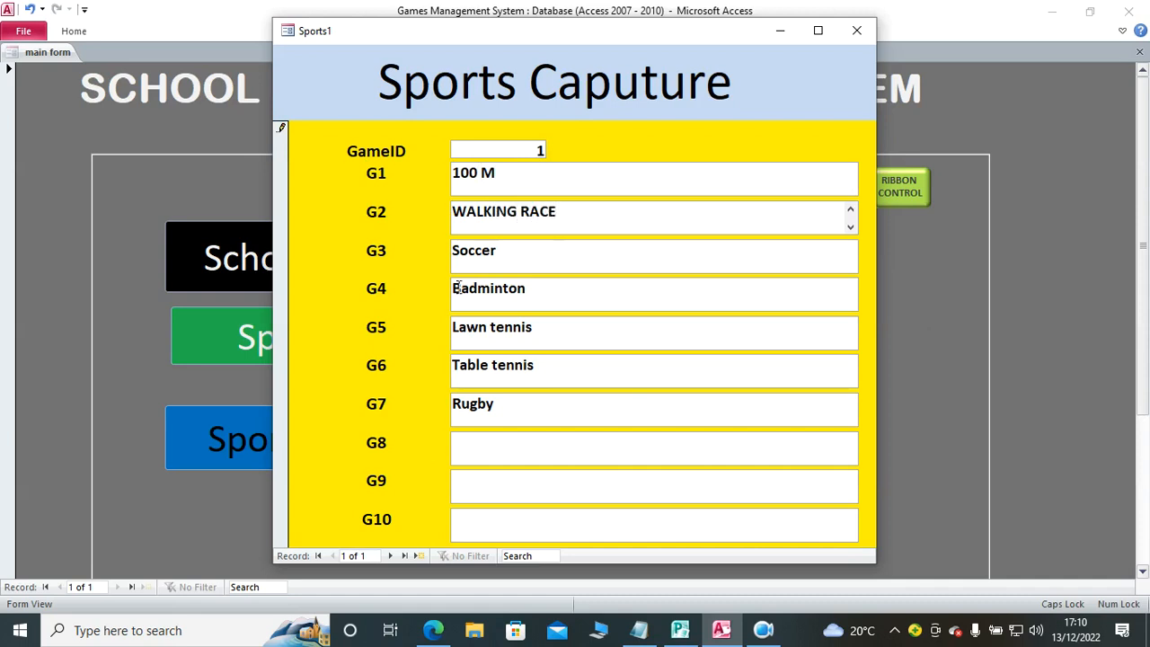
# Step: Set game G3 to CROSS COUNTY and close the sports capture form
pyautogui.press('Tab')
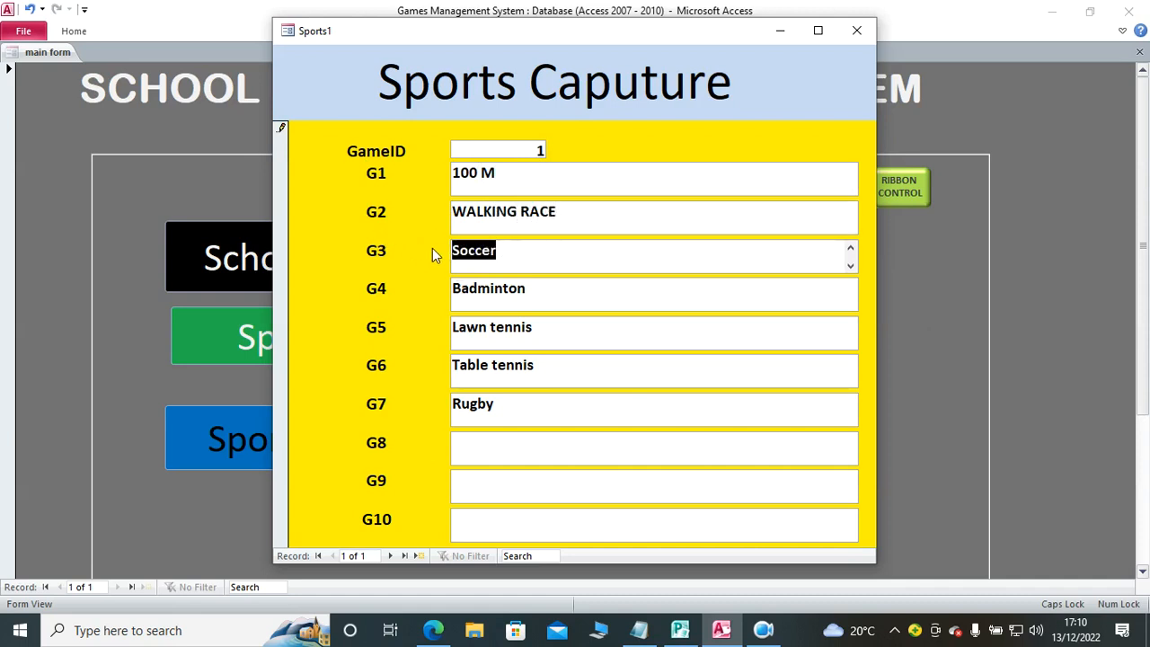
pyautogui.write('CO')
pyautogui.press('BackSpace')
pyautogui.write('ROSS COUNTY')
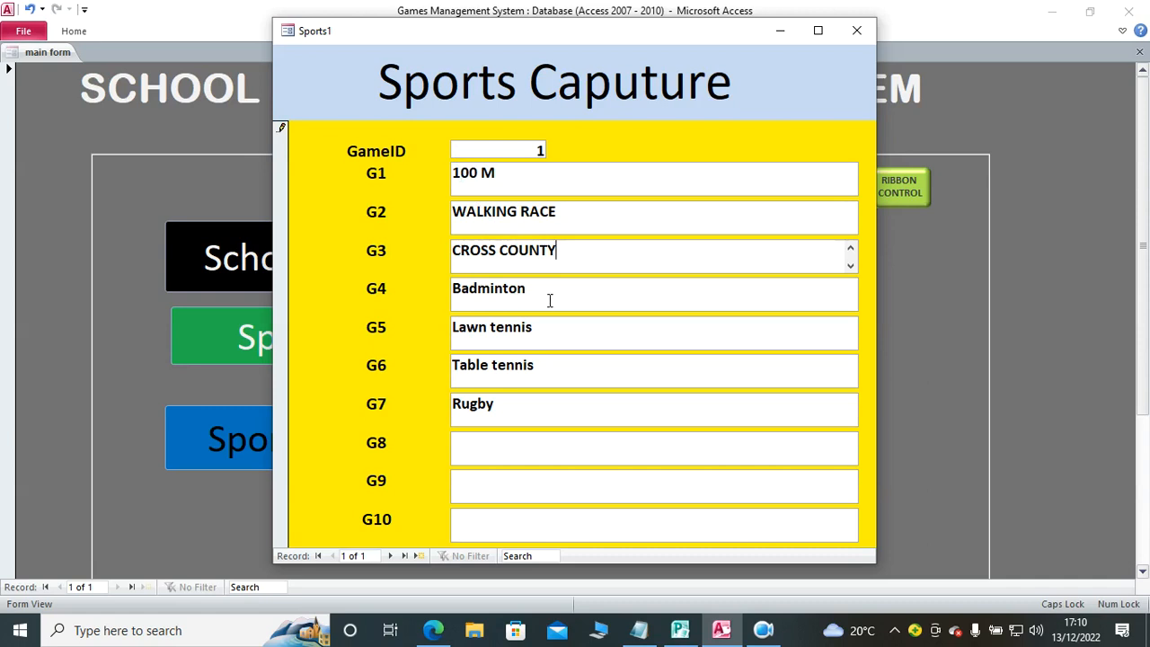
pyautogui.click(854, 31)
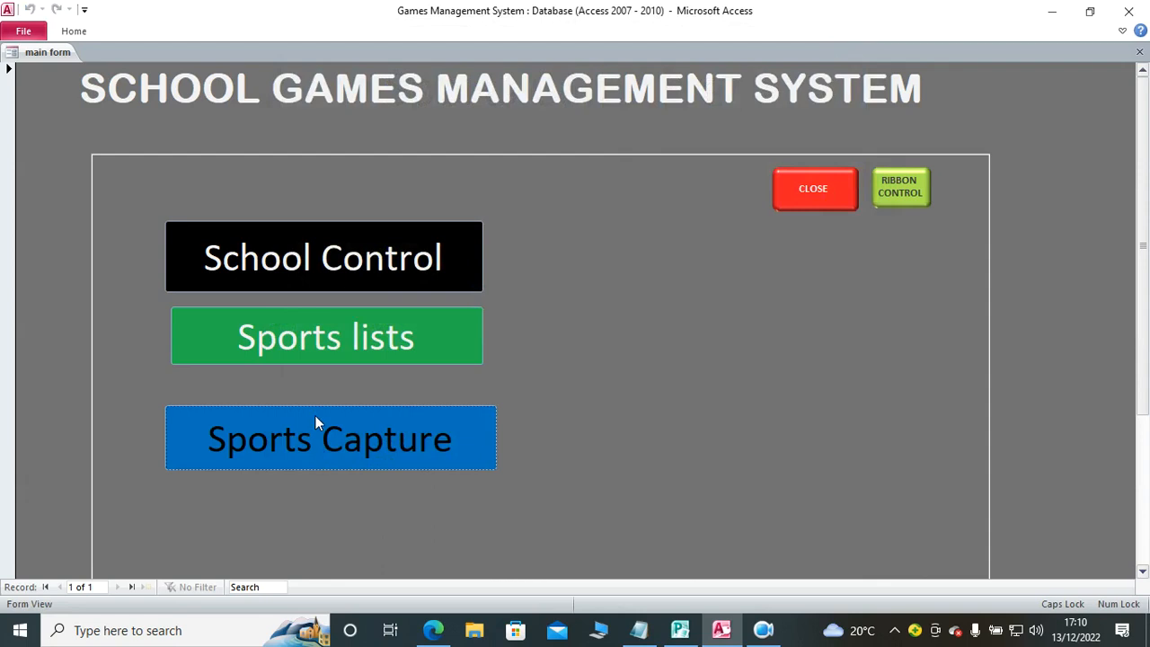
# Step: Reopen the sports lists for form 2, class WEST, to check the renamed sports columns
pyautogui.click(313, 345)
pyautogui.write('2')
pyautogui.press('Return')
pyautogui.write('WES')
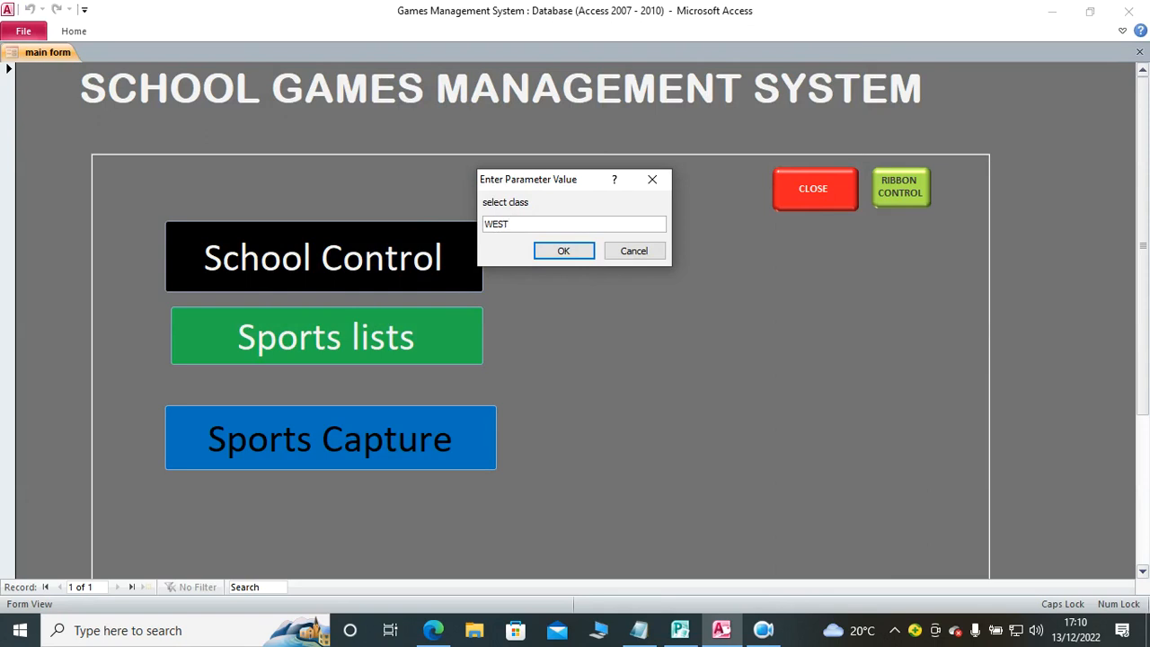
pyautogui.write('T')
pyautogui.press('Return')
pyautogui.click(589, 282)
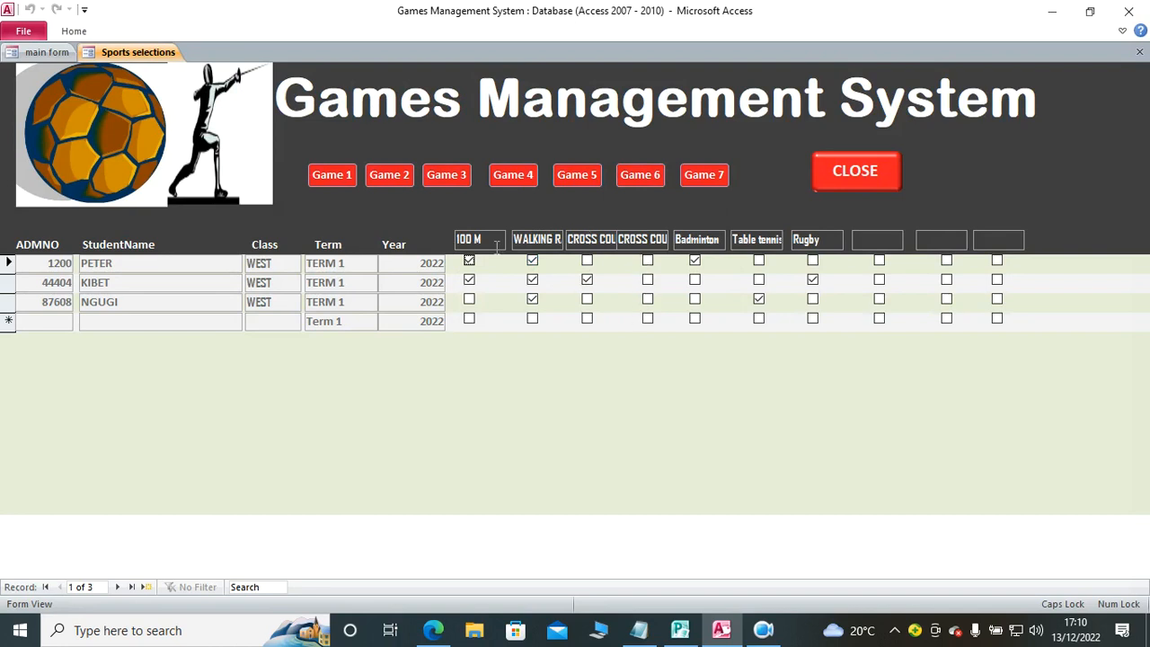
# Step: View the Game 1 report for 100 M and exit the sports selections form
pyautogui.click(333, 175)
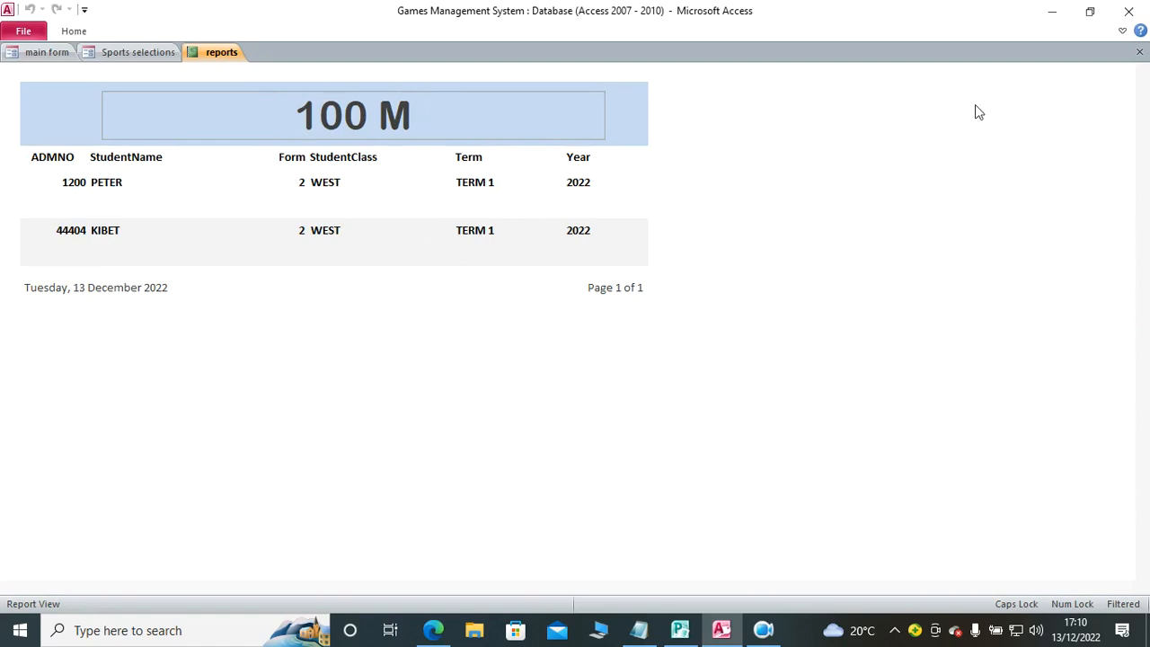
pyautogui.click(1140, 51)
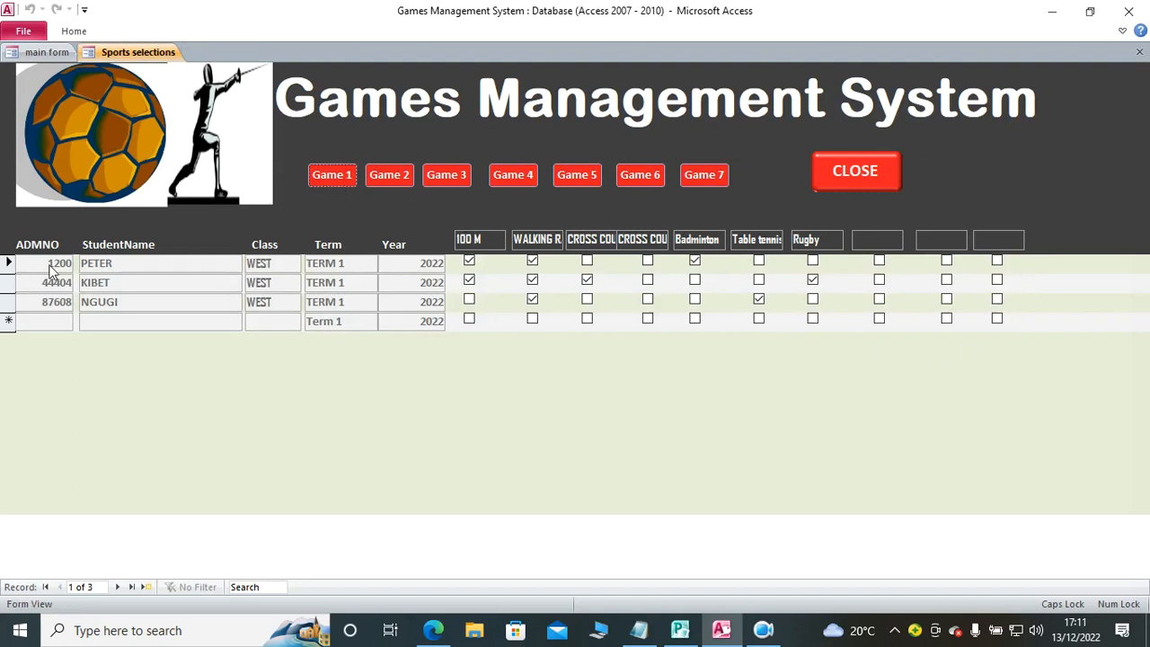
pyautogui.click(854, 173)
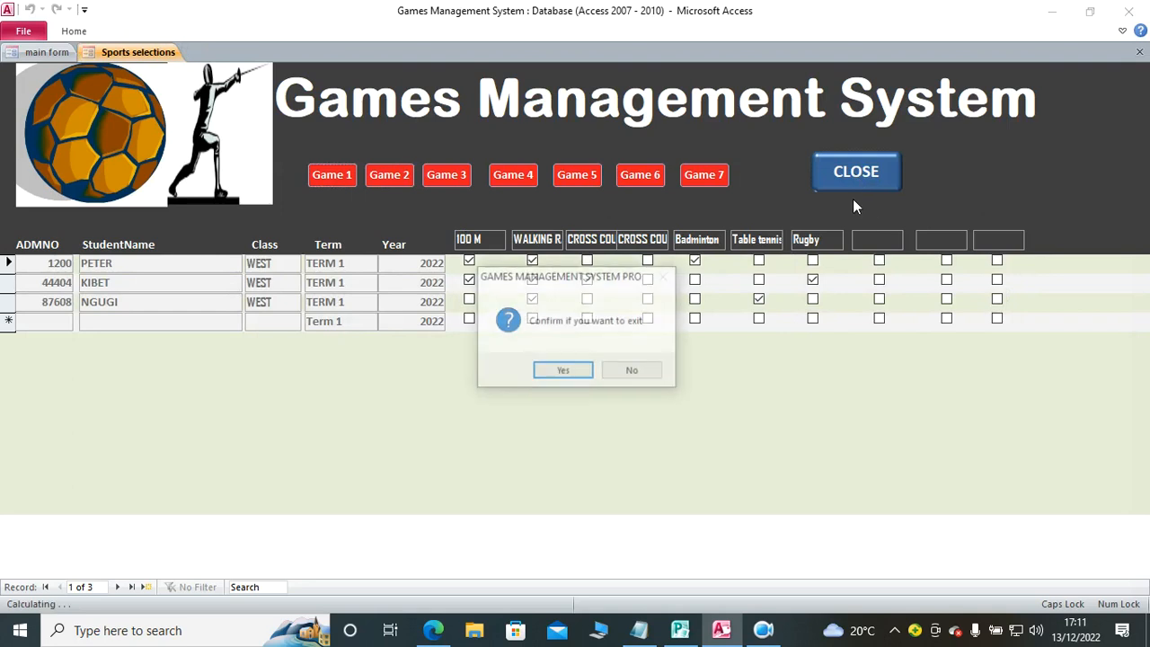
pyautogui.click(559, 372)
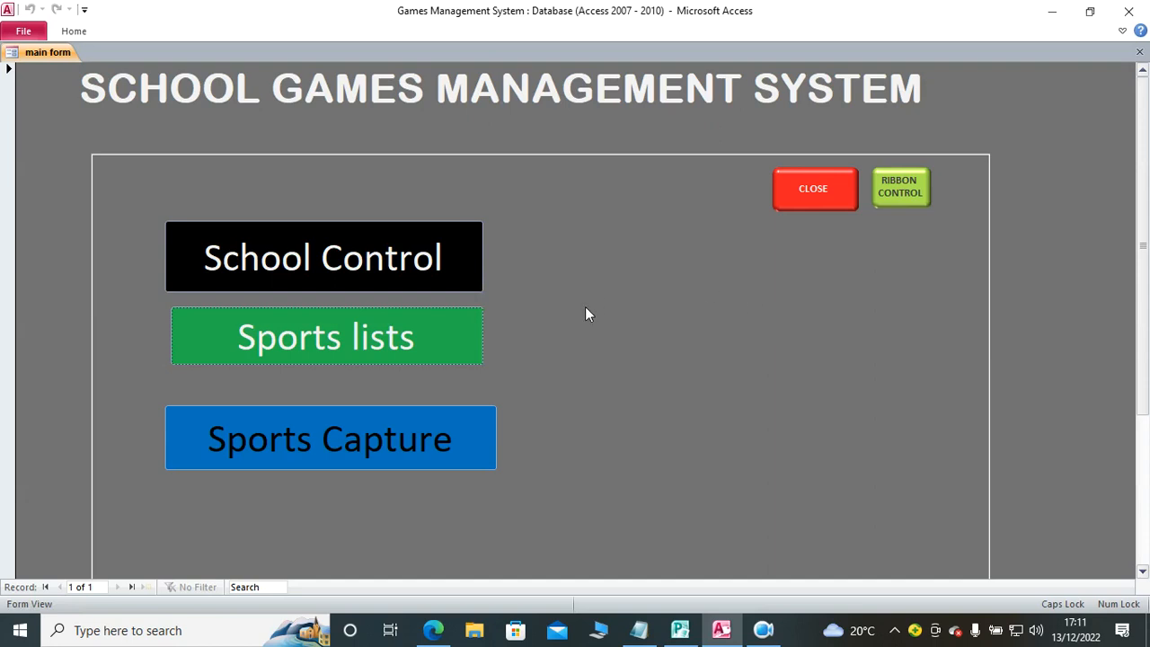
# Step: Open the school details records for year 2022, form 2, class WEST, TERM 1
pyautogui.click(341, 260)
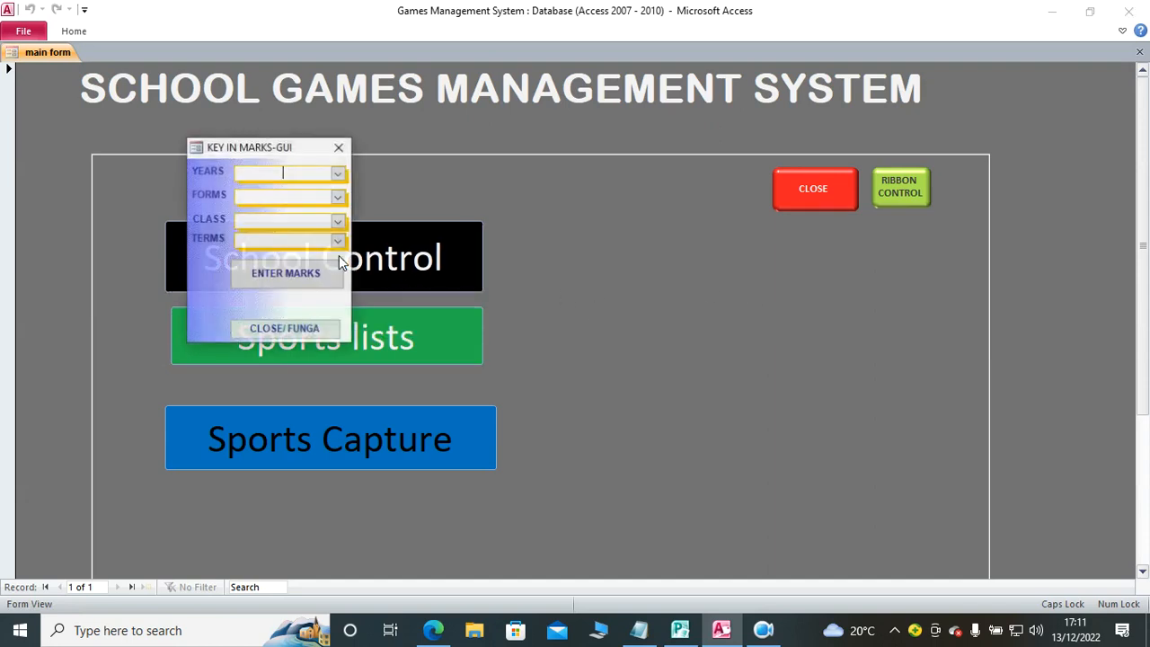
pyautogui.click(339, 176)
pyautogui.click(306, 191)
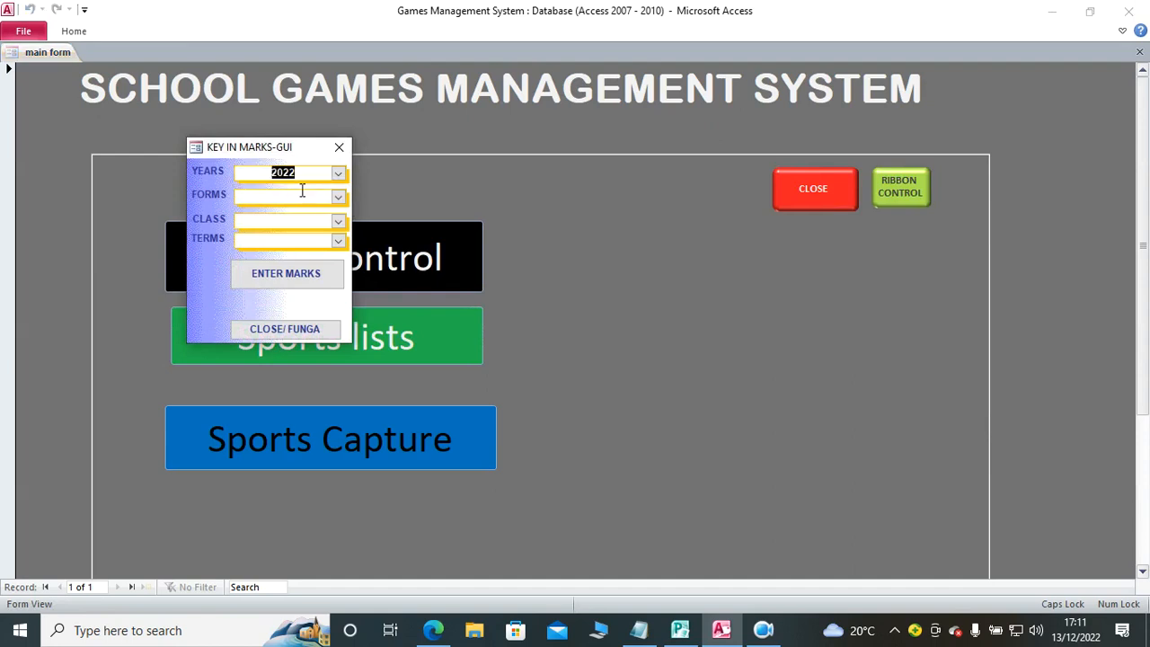
pyautogui.click(337, 200)
pyautogui.click(305, 218)
pyautogui.click(338, 221)
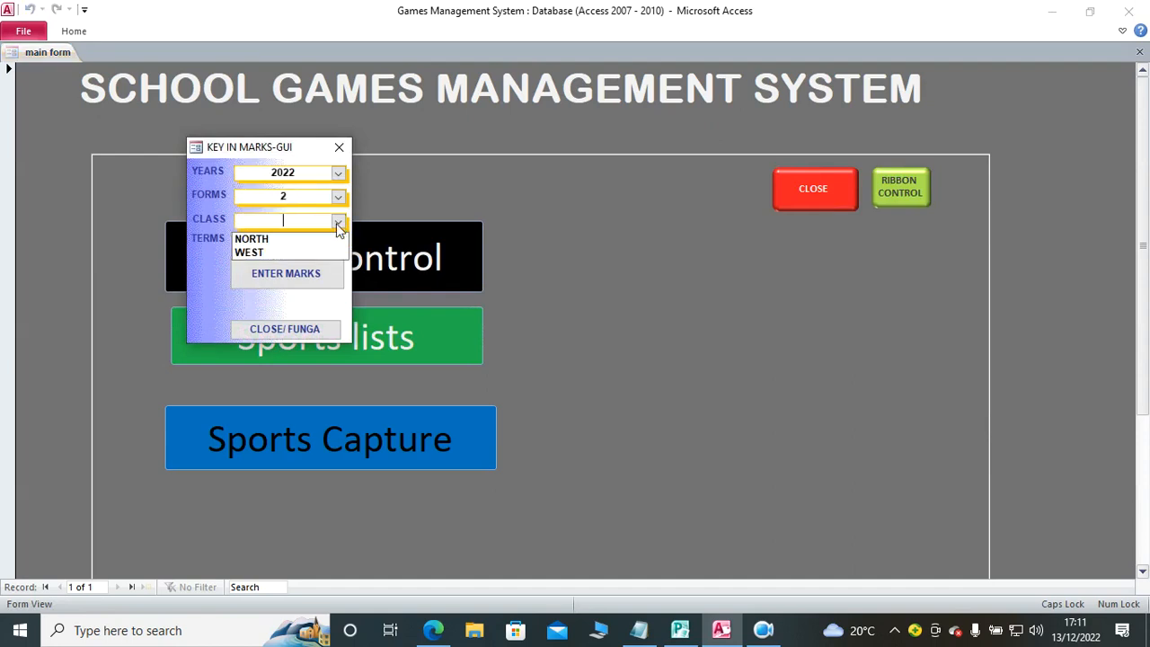
pyautogui.click(299, 254)
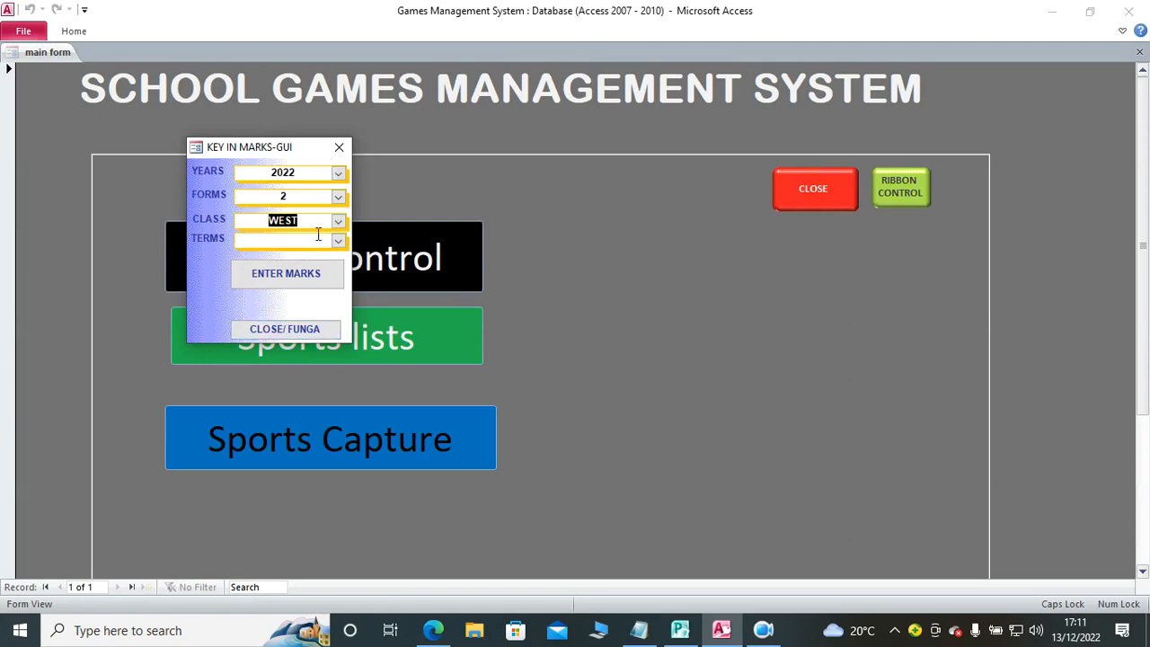
pyautogui.click(338, 240)
pyautogui.click(306, 256)
pyautogui.click(312, 277)
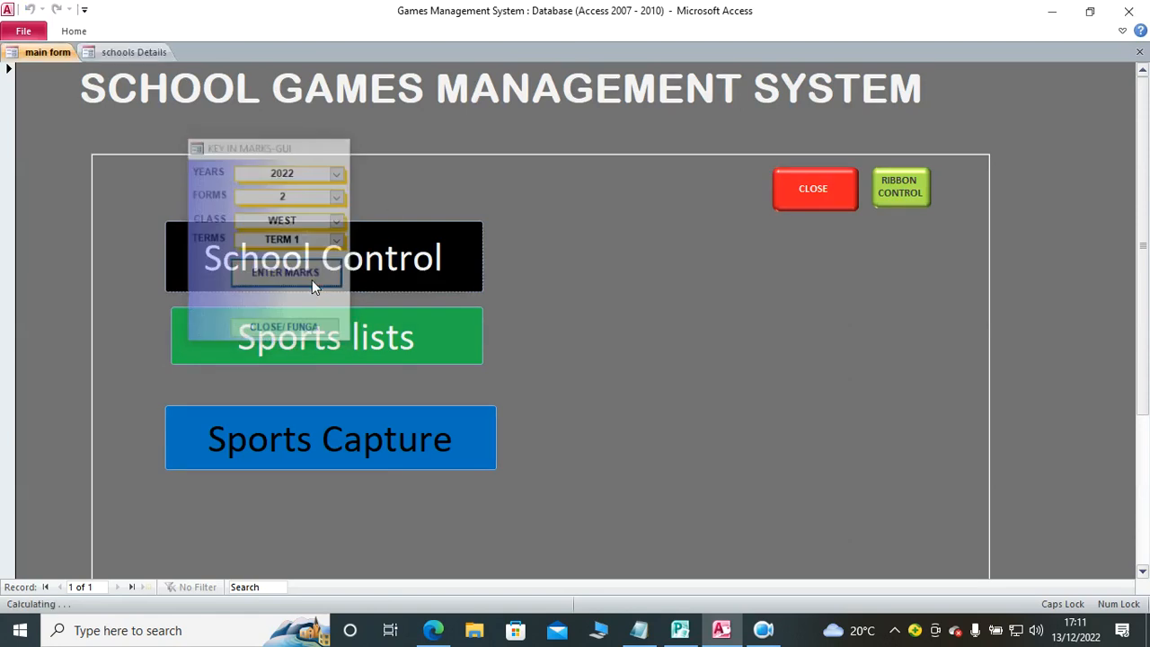
pyautogui.click(130, 52)
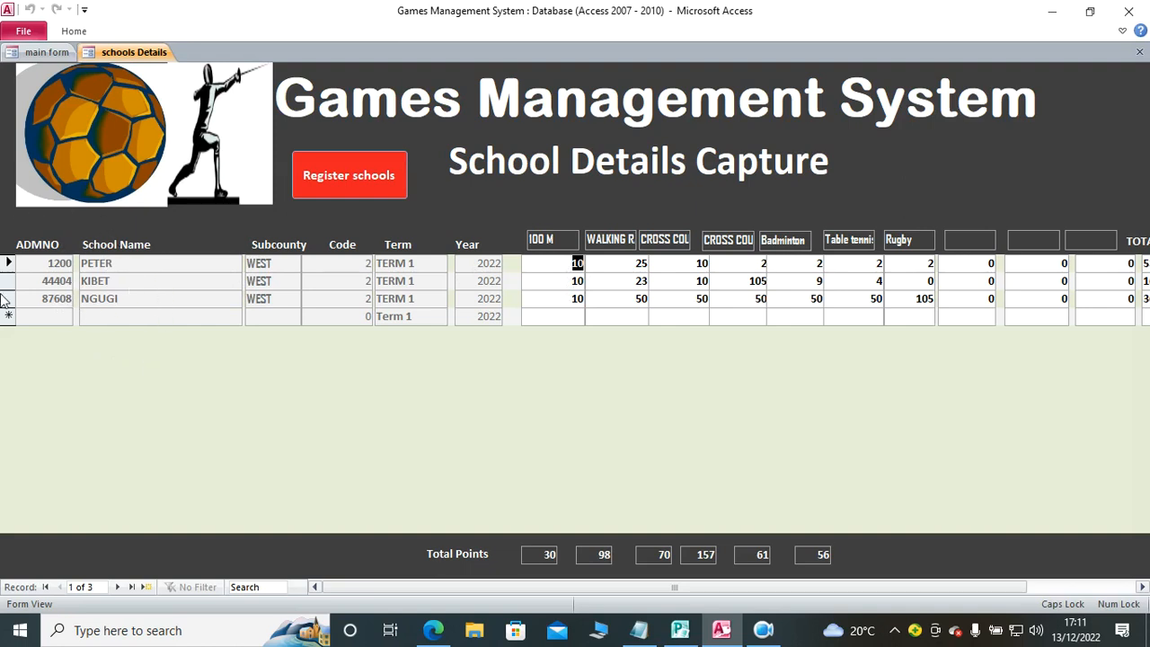
# Step: View the schools register form, close it and examine the Total and Rank columns in the school details
pyautogui.click(302, 184)
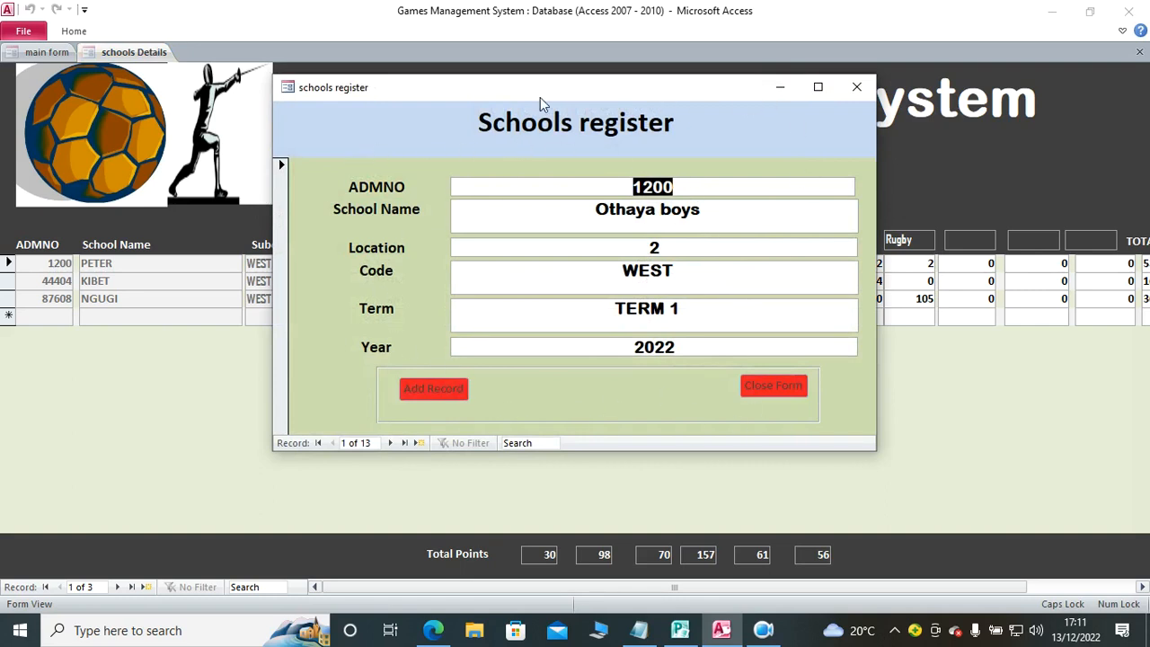
pyautogui.click(775, 387)
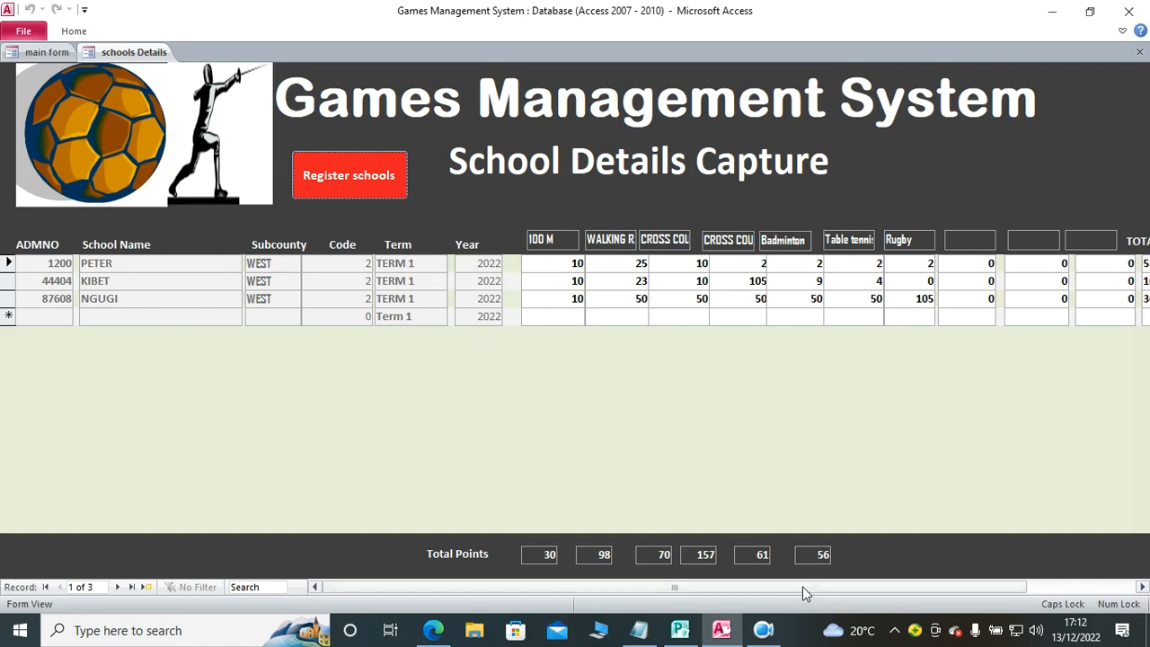
pyautogui.moveTo(770, 588); pyautogui.dragTo(920, 589)
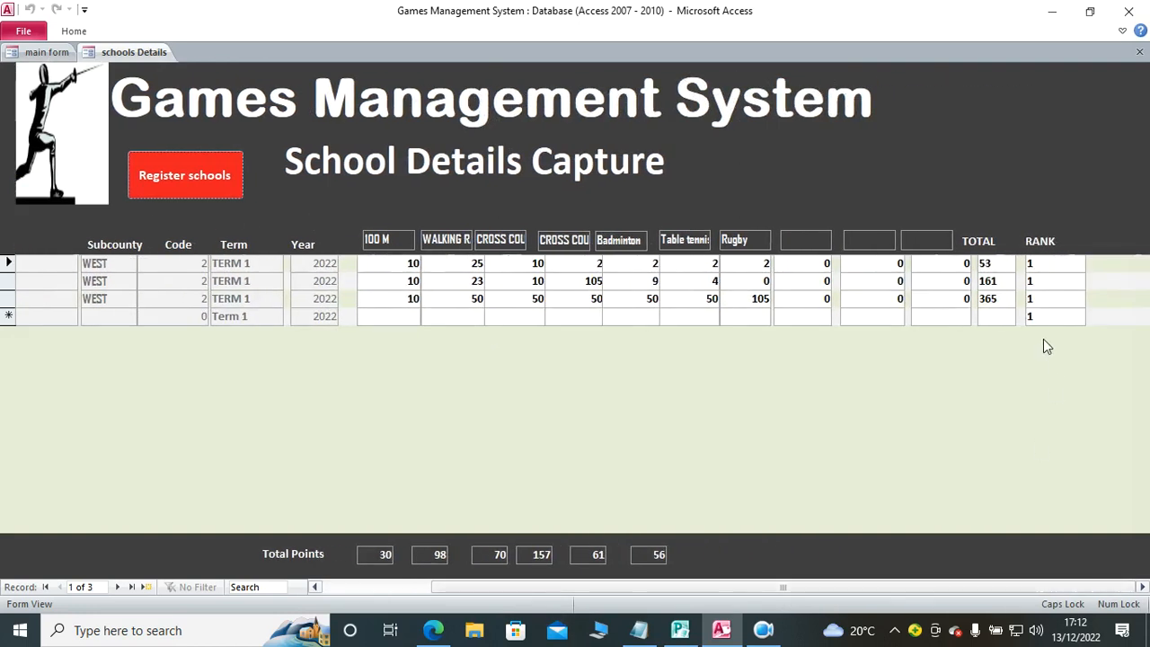
# Step: In the first unnamed sport column after Rugby, enter 100 points for the first record and 10 for the second
pyautogui.click(406, 263)
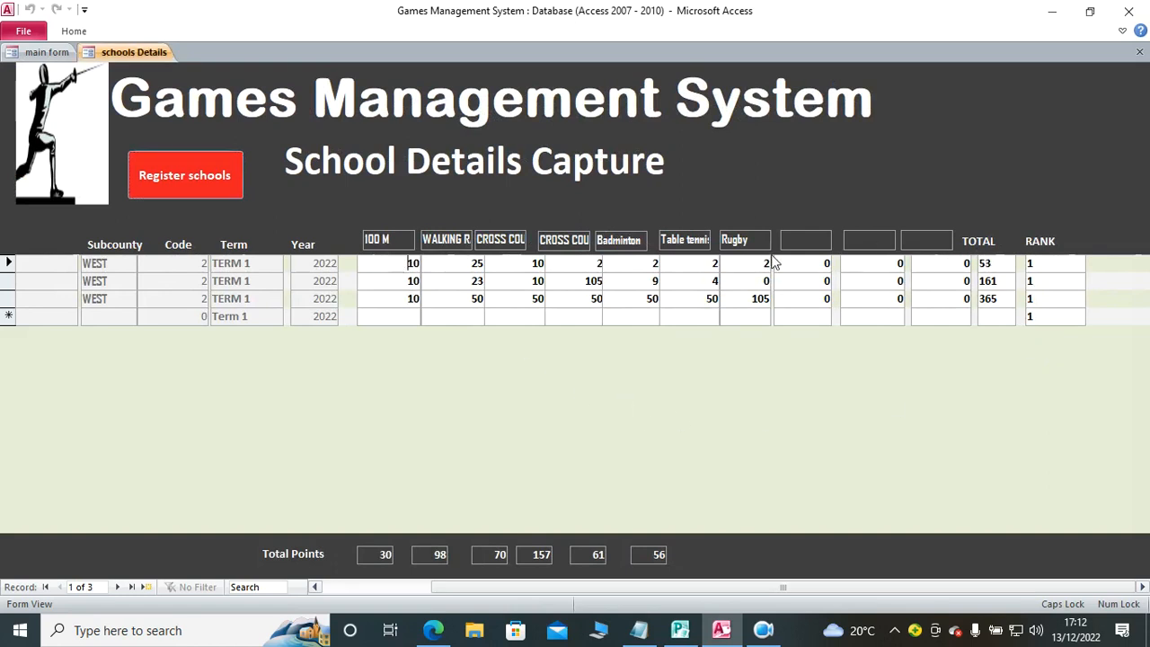
pyautogui.write('100')
pyautogui.click(817, 298)
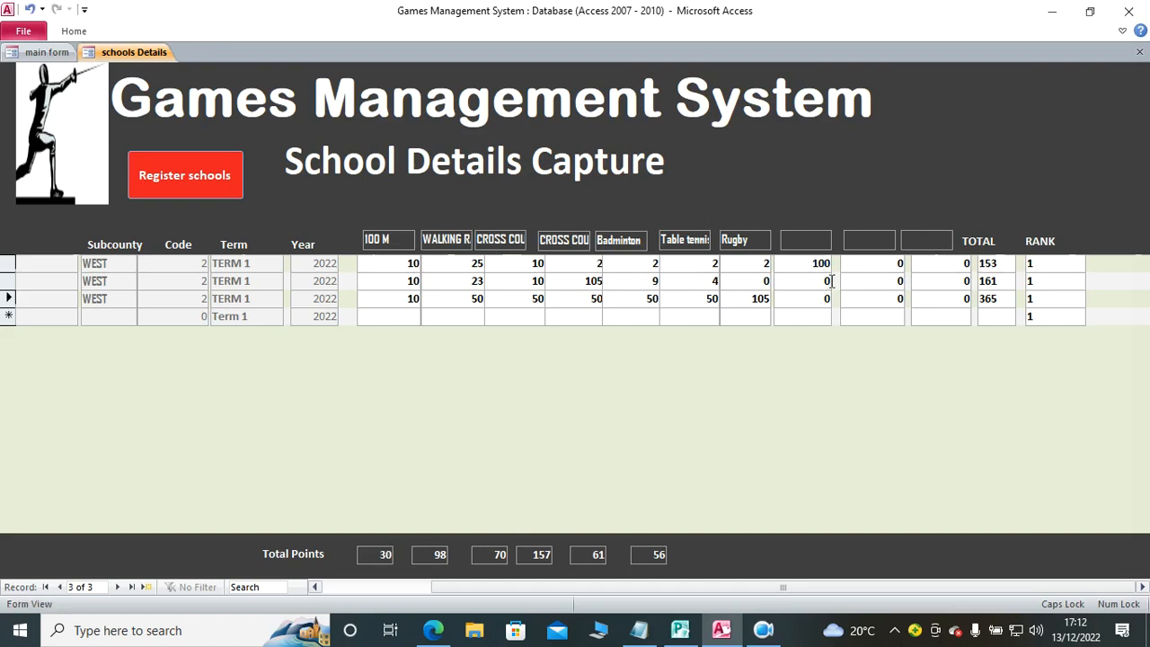
pyautogui.click(817, 281)
pyautogui.write('10')
# Step: Set the second record's Rugby points to 250 and close the school details form
pyautogui.click(745, 281)
pyautogui.write('250')
pyautogui.click(740, 317)
pyautogui.moveTo(686, 589); pyautogui.dragTo(515, 606)
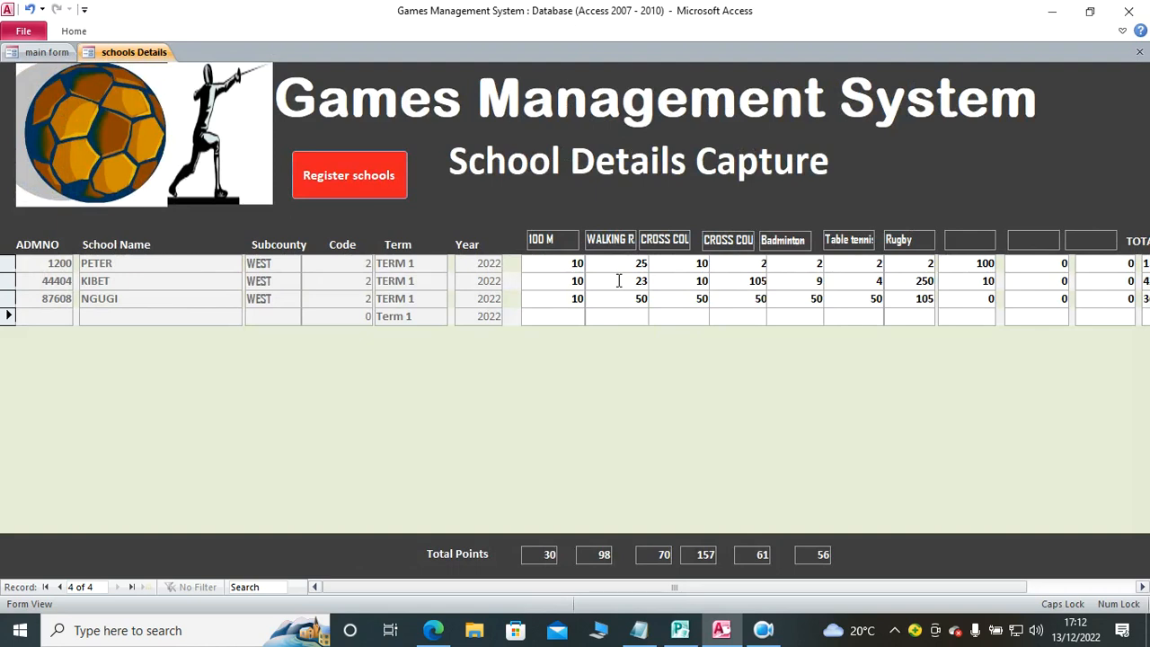
pyautogui.click(1138, 54)
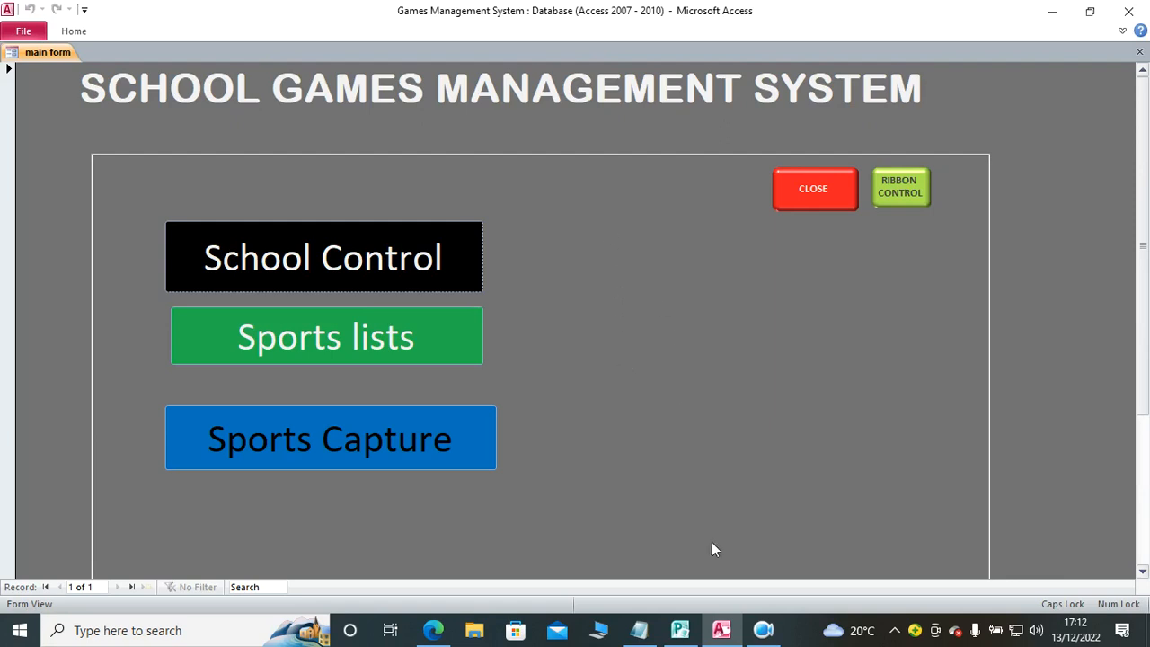
pyautogui.click(763, 630)
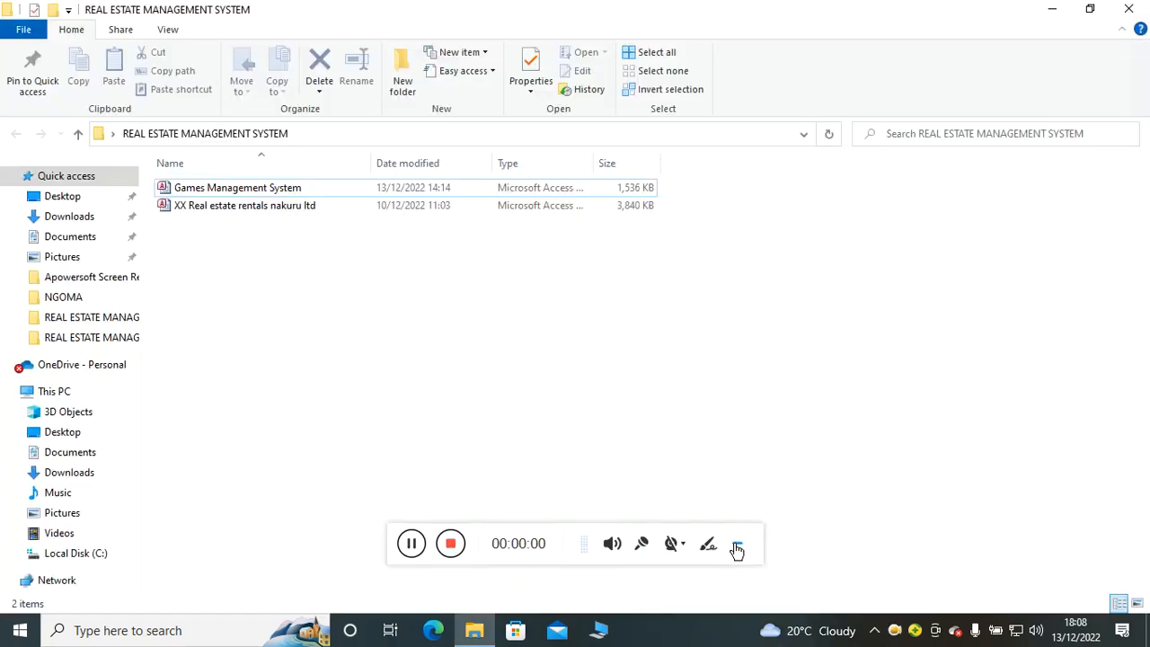
pyautogui.click(737, 545)
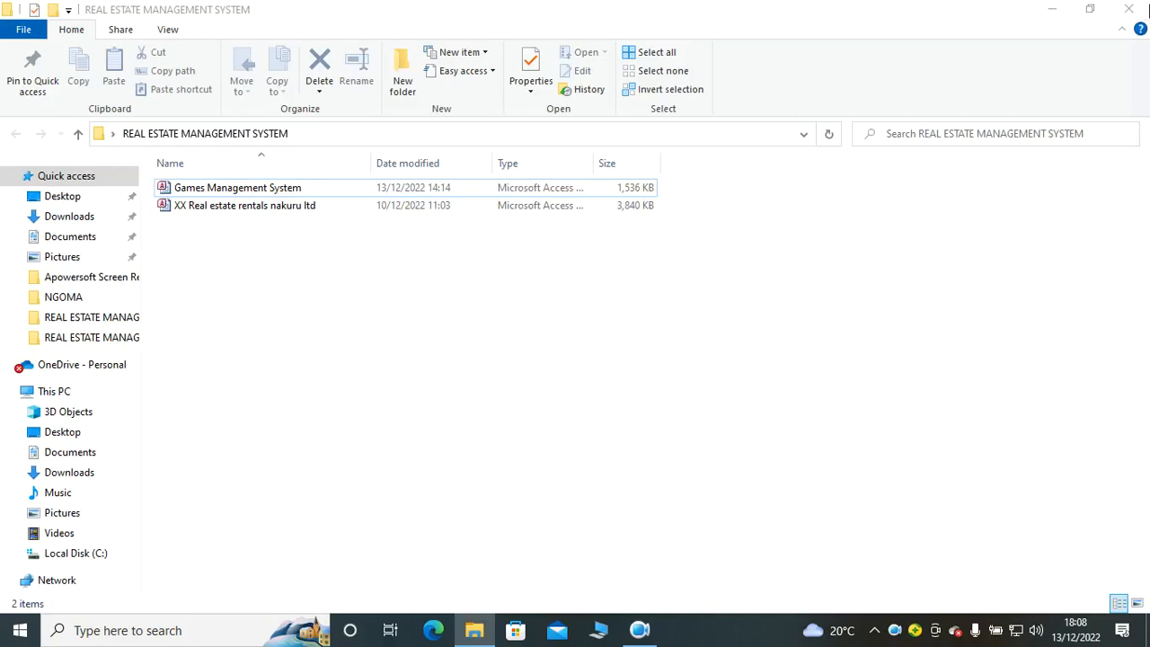
# Step: In File Explorer, create a new Microsoft Access database in the REAL ESTATE MANAGEMENT SYSTEM folder
pyautogui.rightClick(288, 299)
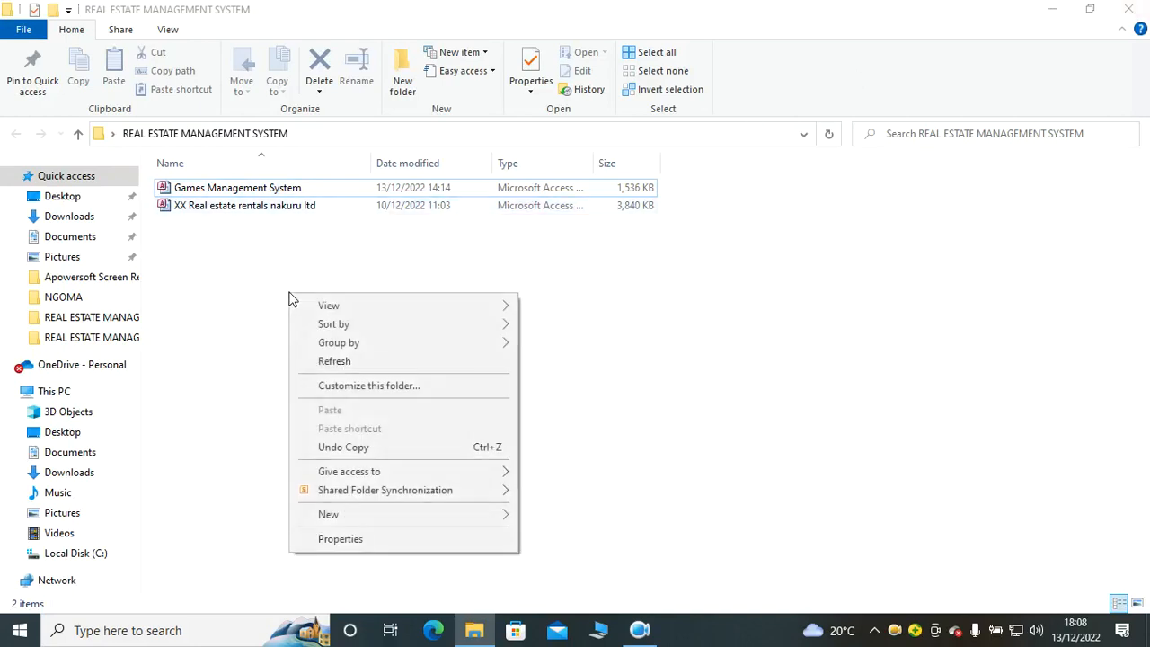
pyautogui.moveTo(499, 518)
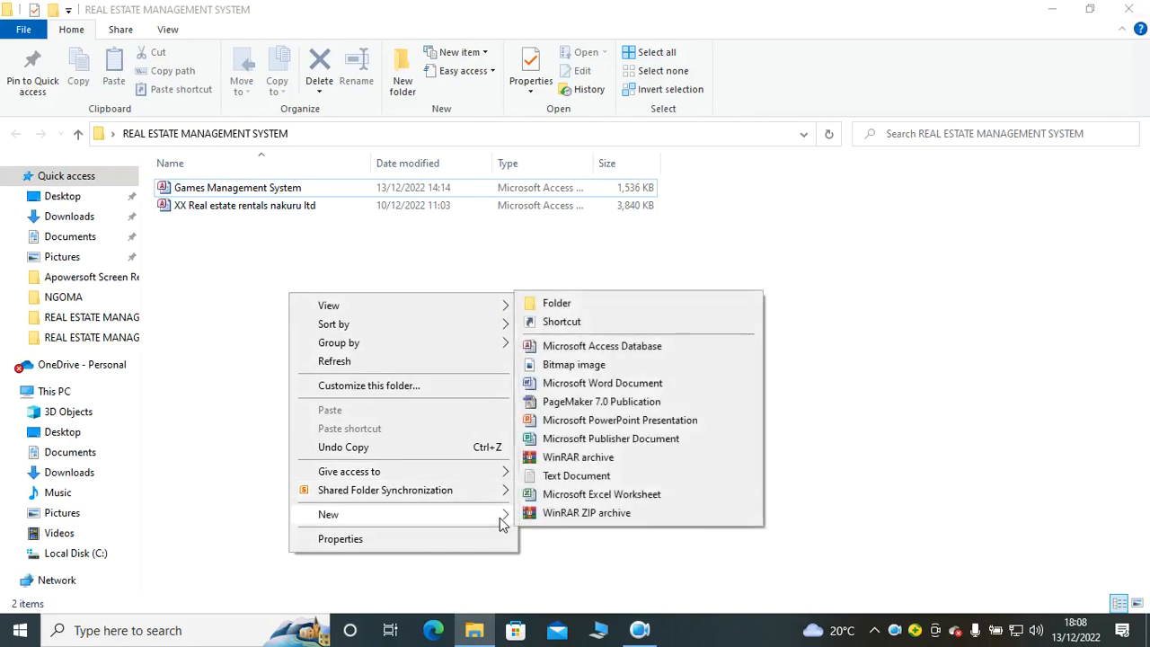
pyautogui.click(576, 346)
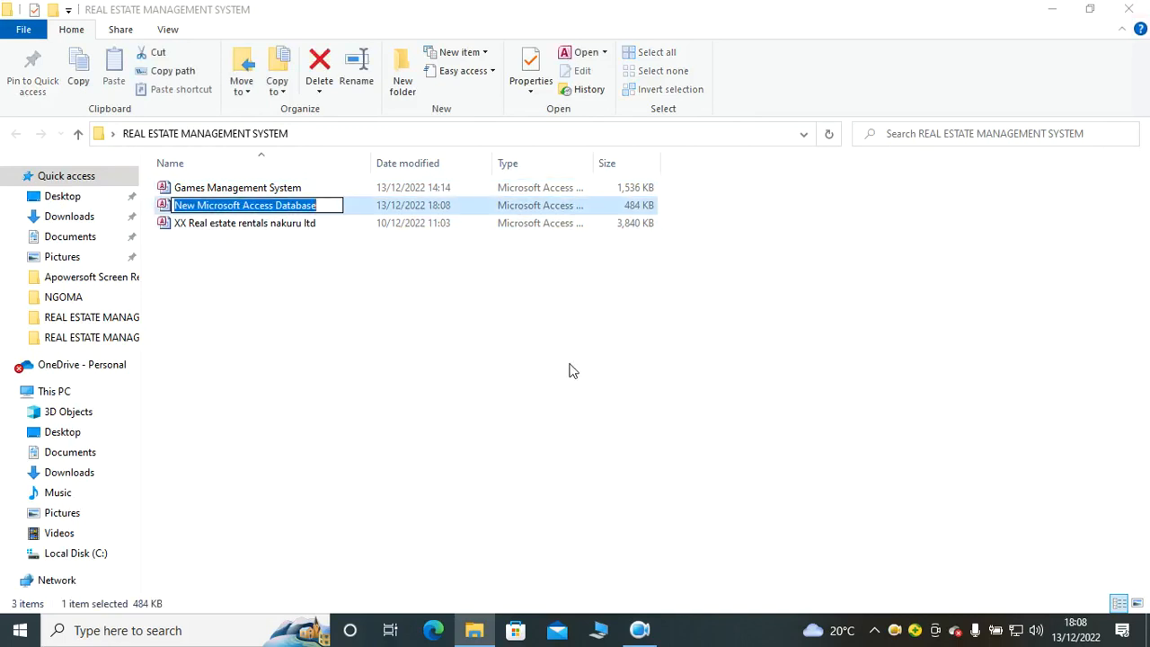
# Step: Try to name the new database file GAMES MANAGEMENT SYSTEM
pyautogui.write('GA,ES')
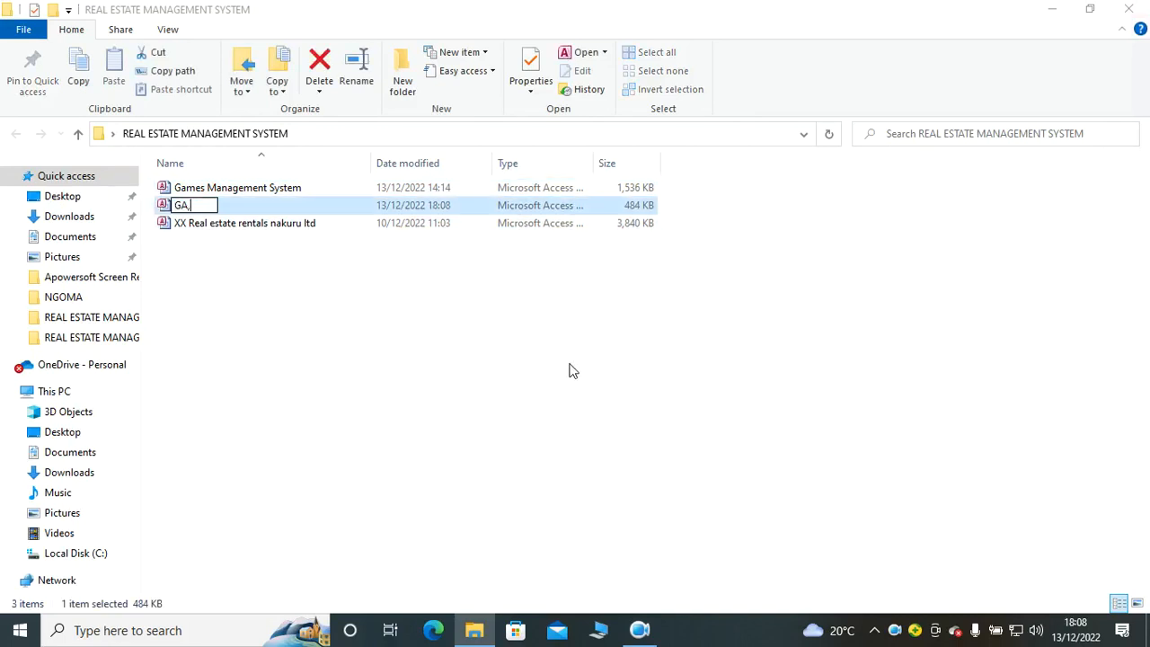
pyautogui.press('BackSpace')
pyautogui.press('BackSpace')
pyautogui.press('BackSpace')
pyautogui.write('MES MANAGEMENT S')
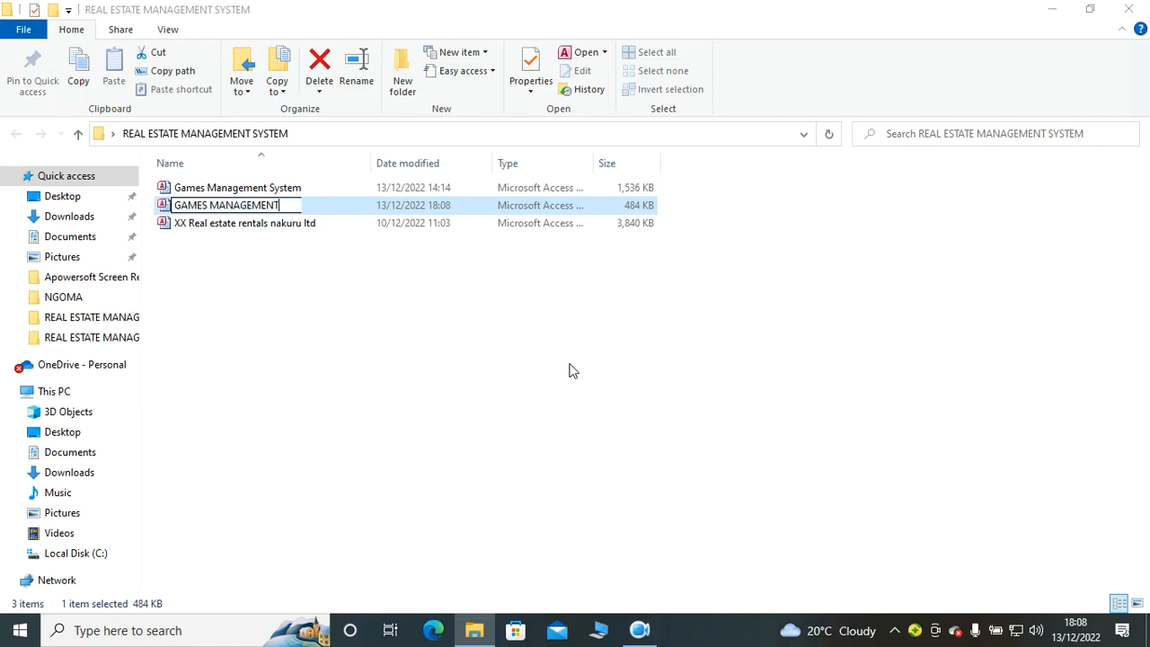
pyautogui.press('BackSpace')
pyautogui.press('BackSpace')
pyautogui.write('SYSTEM')
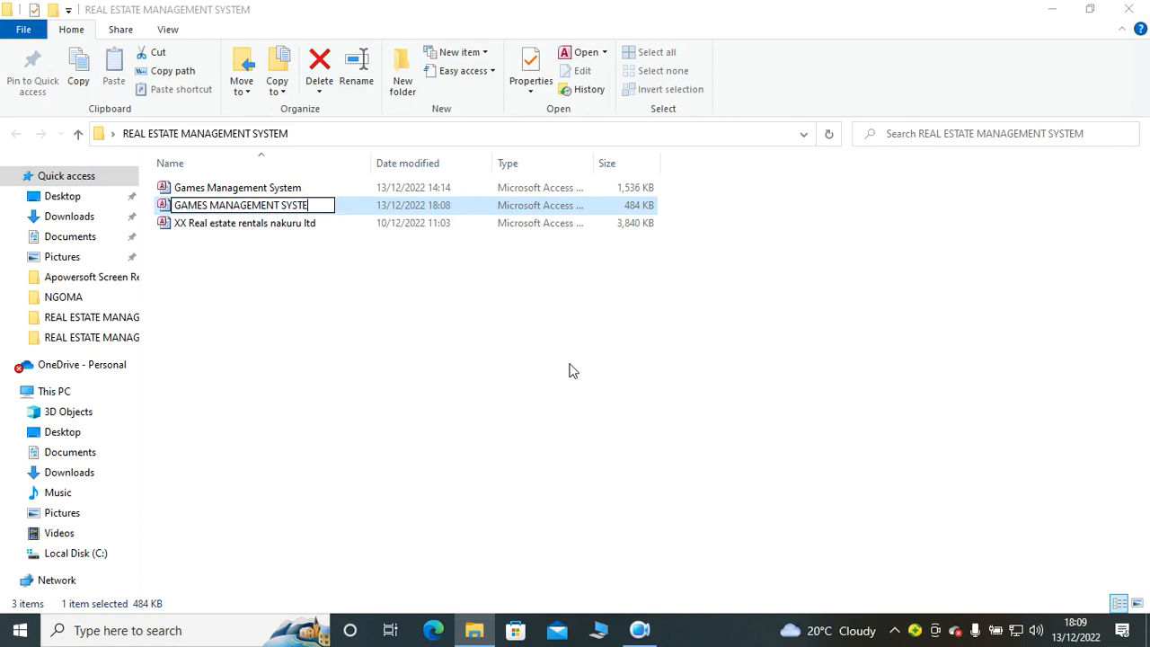
pyautogui.press('Return')
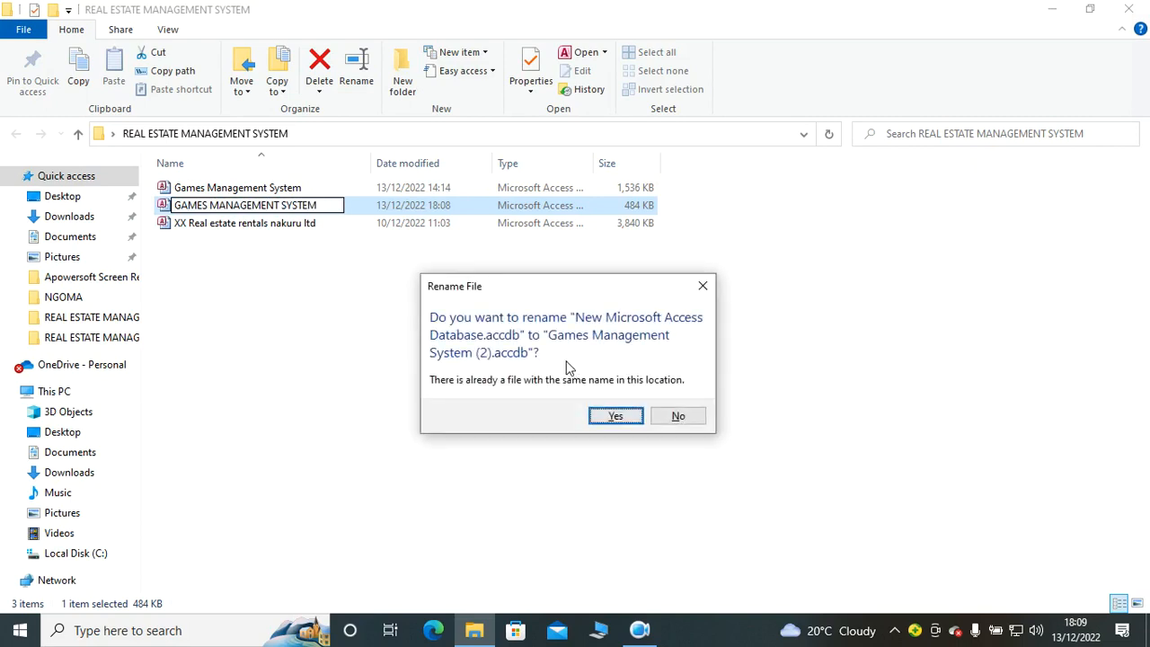
pyautogui.click(678, 419)
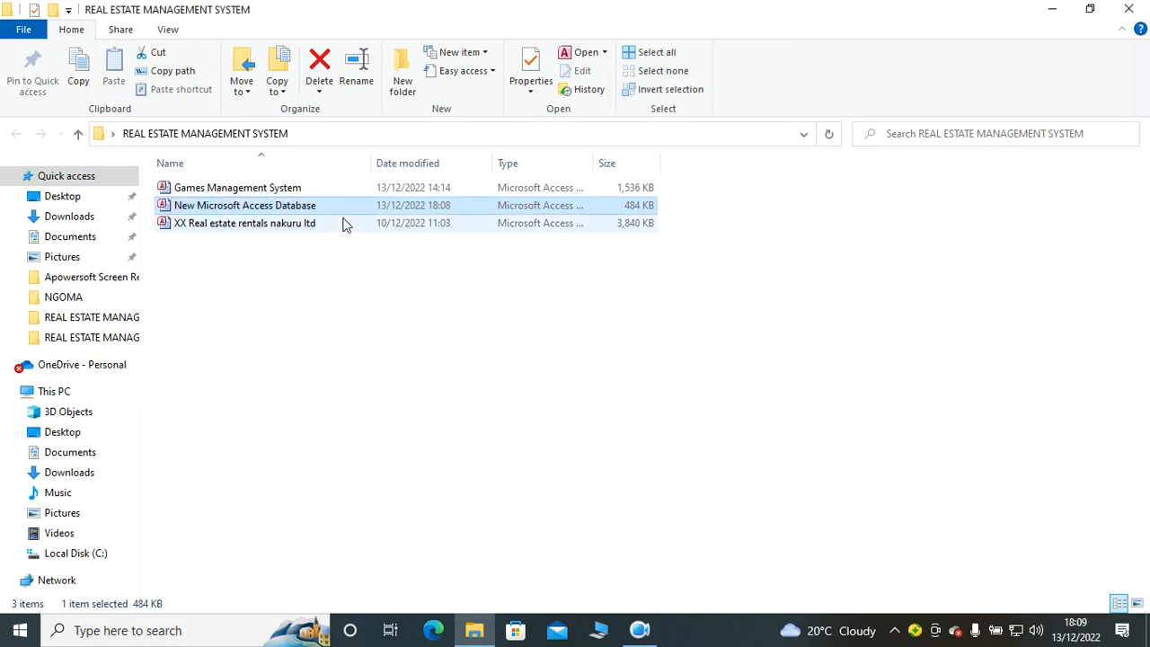
# Step: Rename the new database file as GAMES MANAGEMENT SYSTEM PRO and open it in Microsoft Access
pyautogui.rightClick(282, 207)
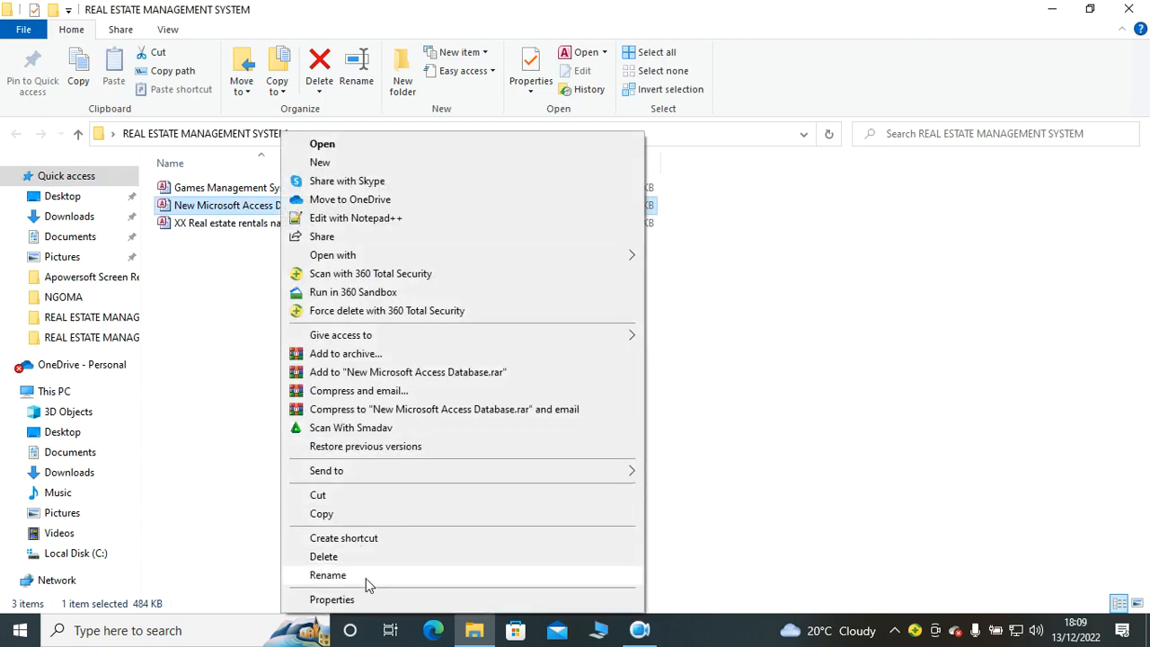
pyautogui.click(368, 576)
pyautogui.write('GAME')
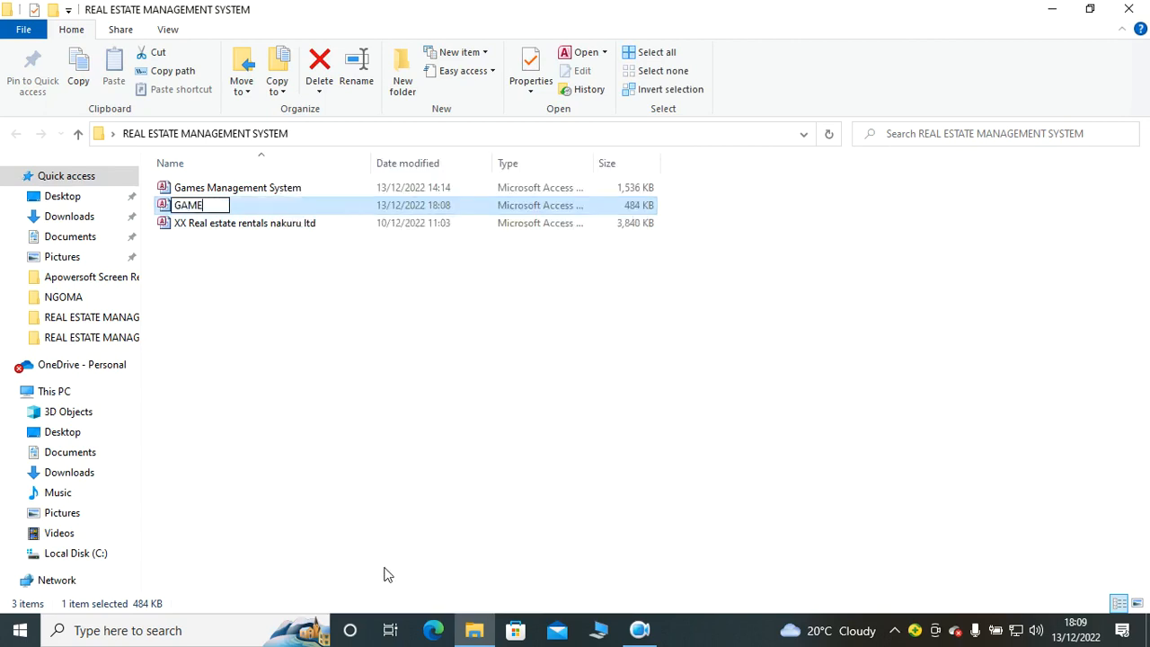
pyautogui.write('S MANAGEMENT')
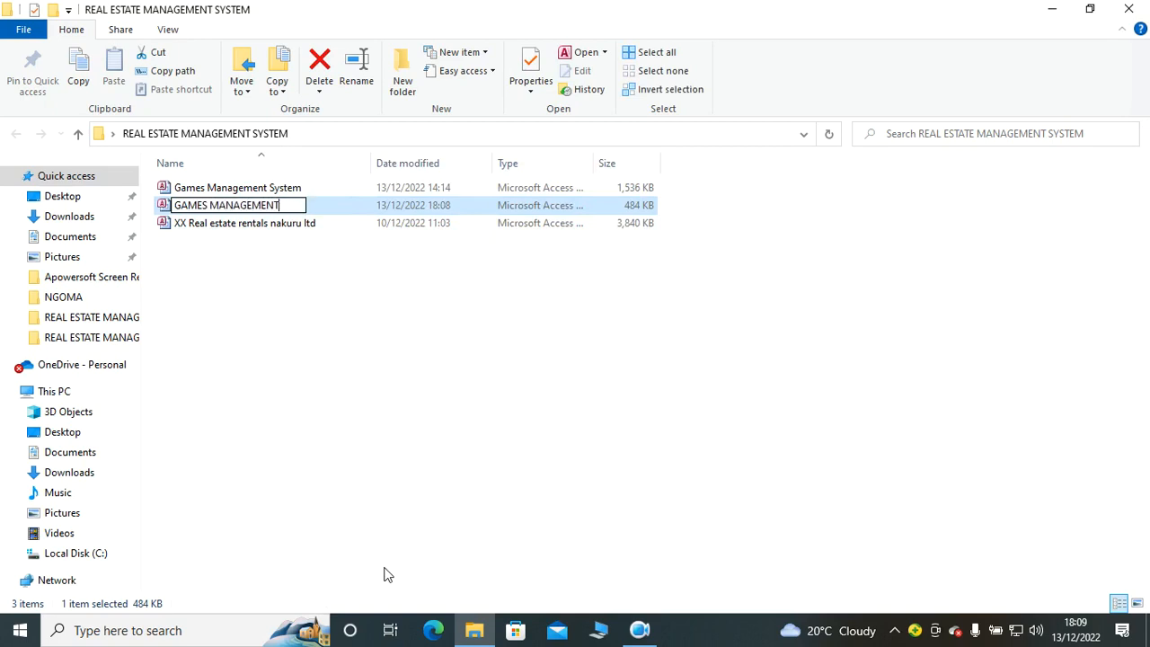
pyautogui.write(' SYSTEM PRO')
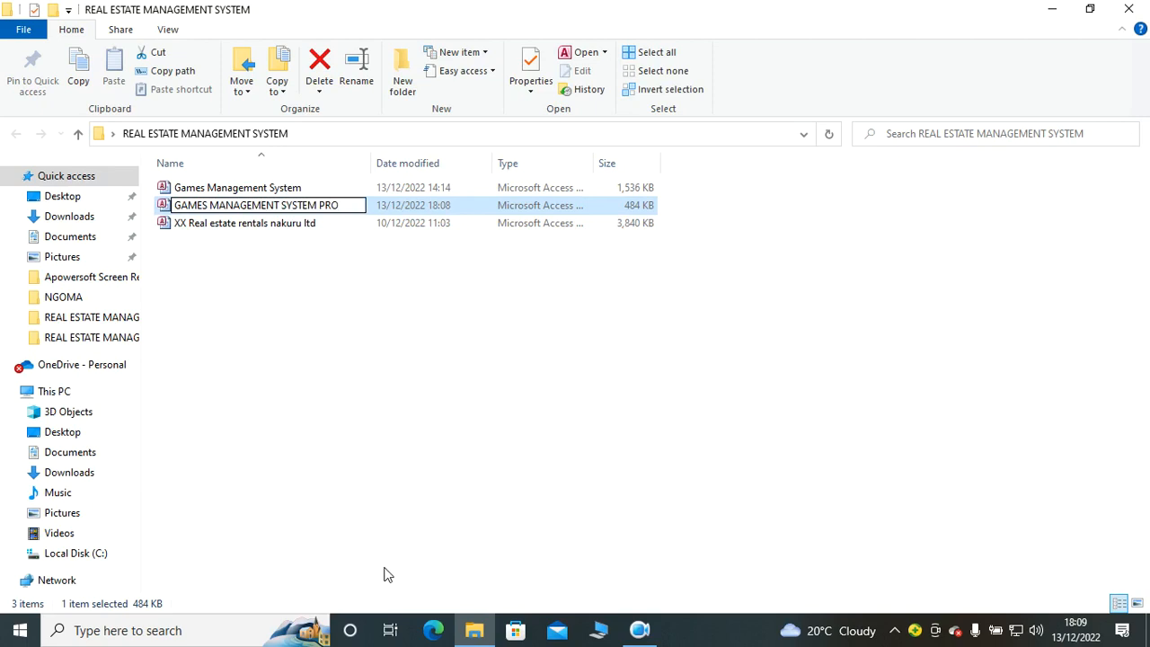
pyautogui.press('Return')
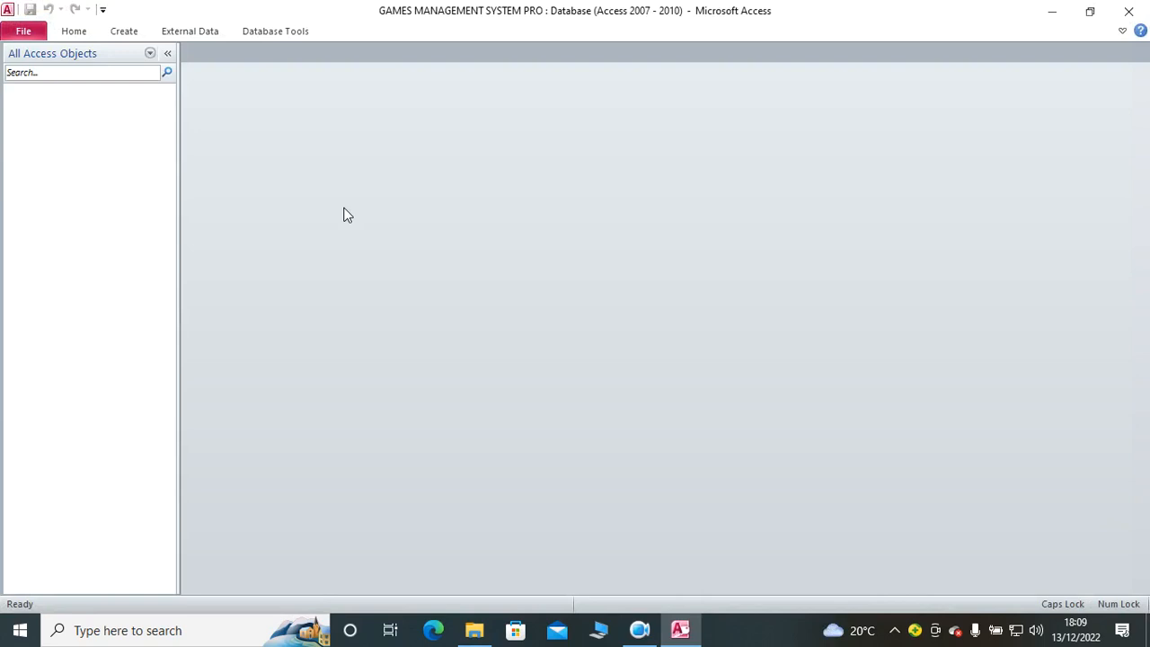
# Step: Create a new table in Design view and name its first field GameID
pyautogui.click(124, 31)
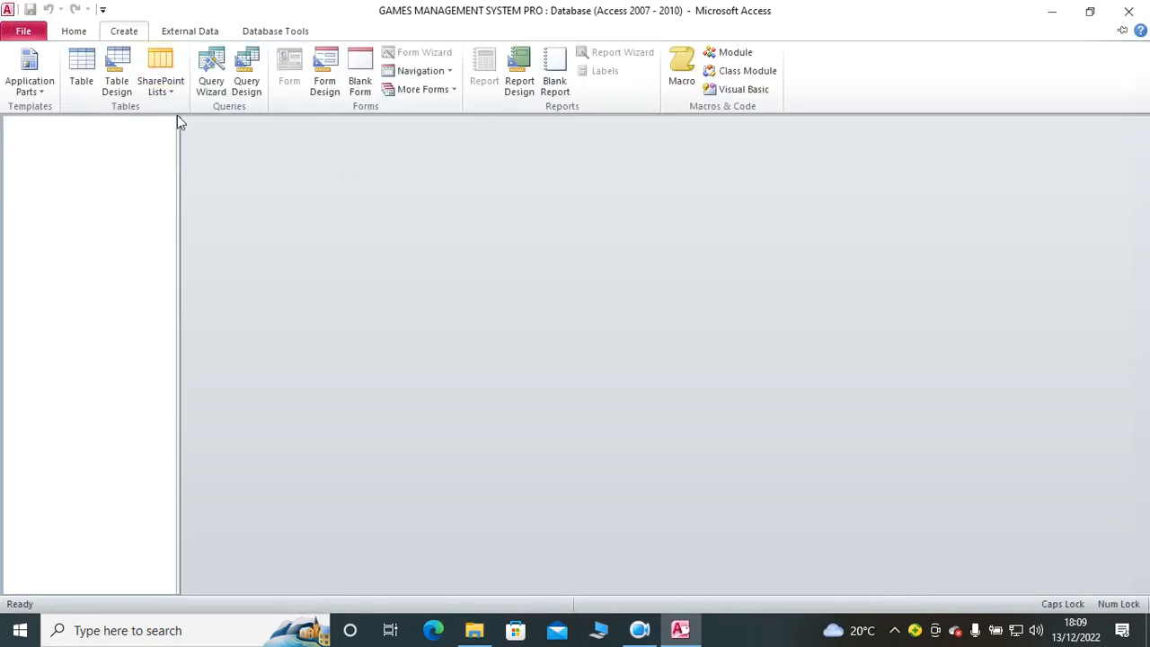
pyautogui.click(117, 83)
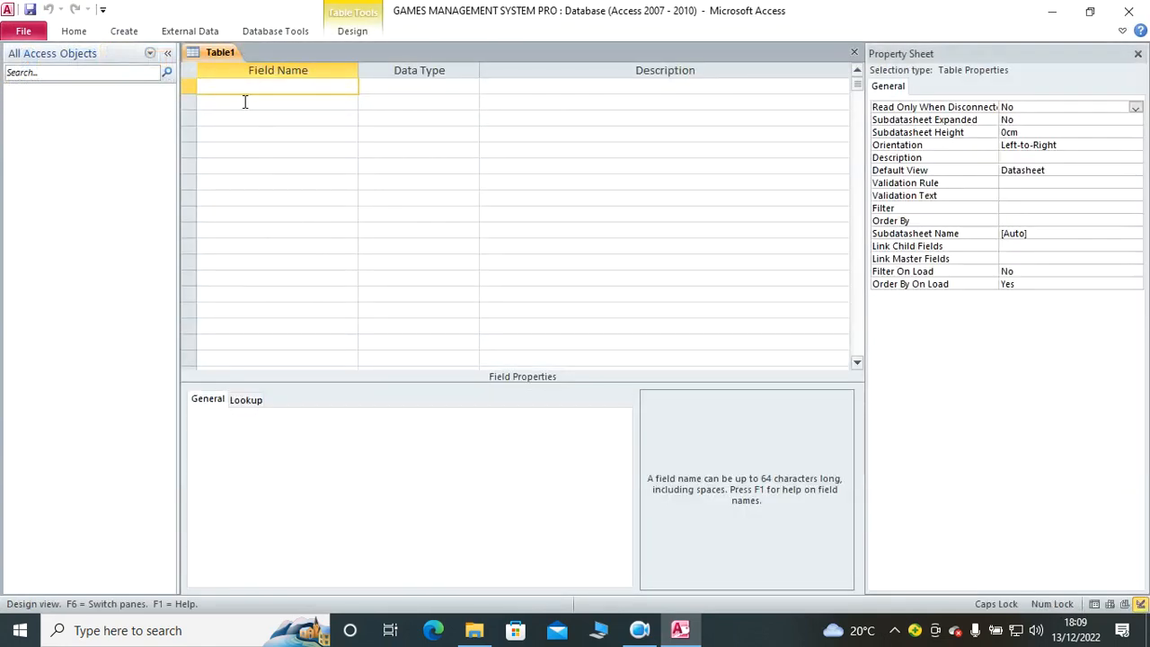
pyautogui.write('G')
pyautogui.press('capslock')
pyautogui.write('ame')
pyautogui.press('capslock')
pyautogui.write('DI')
pyautogui.press('BackSpace')
pyautogui.press('BackSpace')
pyautogui.write('ID')
# Step: Set the GameID field's data type to AutoNumber and make it the primary key
pyautogui.click(399, 86)
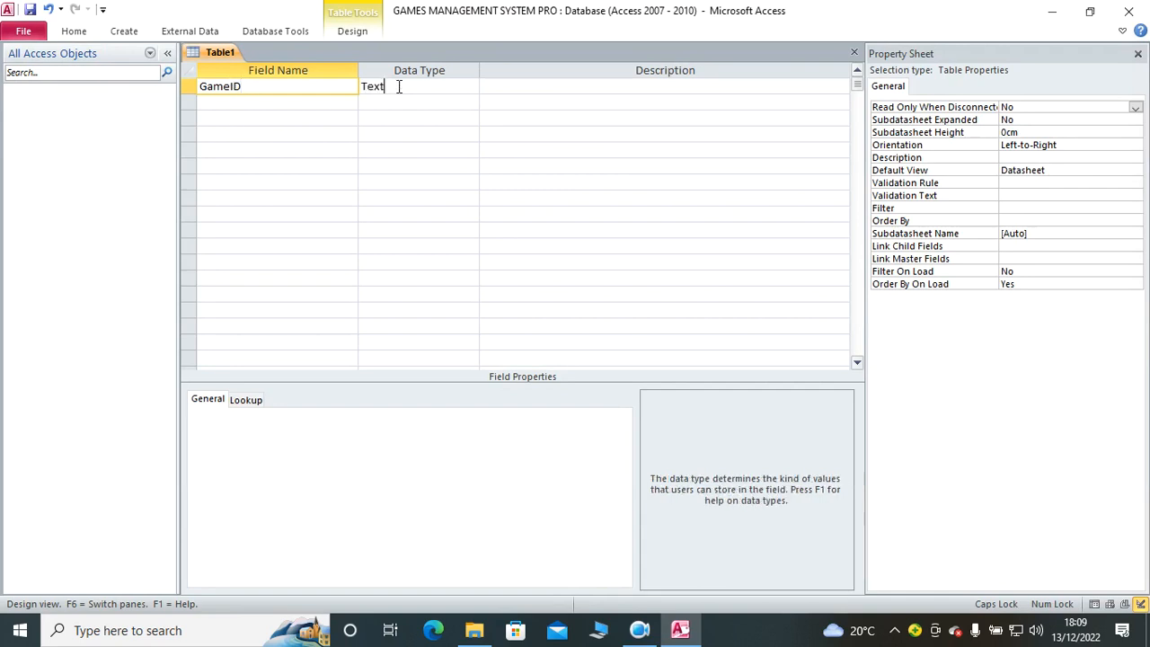
pyautogui.write('a')
pyautogui.rightClick(399, 87)
pyautogui.click(431, 95)
# Step: Add the Text fields g1, g2, g3, g4 and g5 below GameID
pyautogui.click(317, 100)
pyautogui.press('capslock')
pyautogui.write('g')
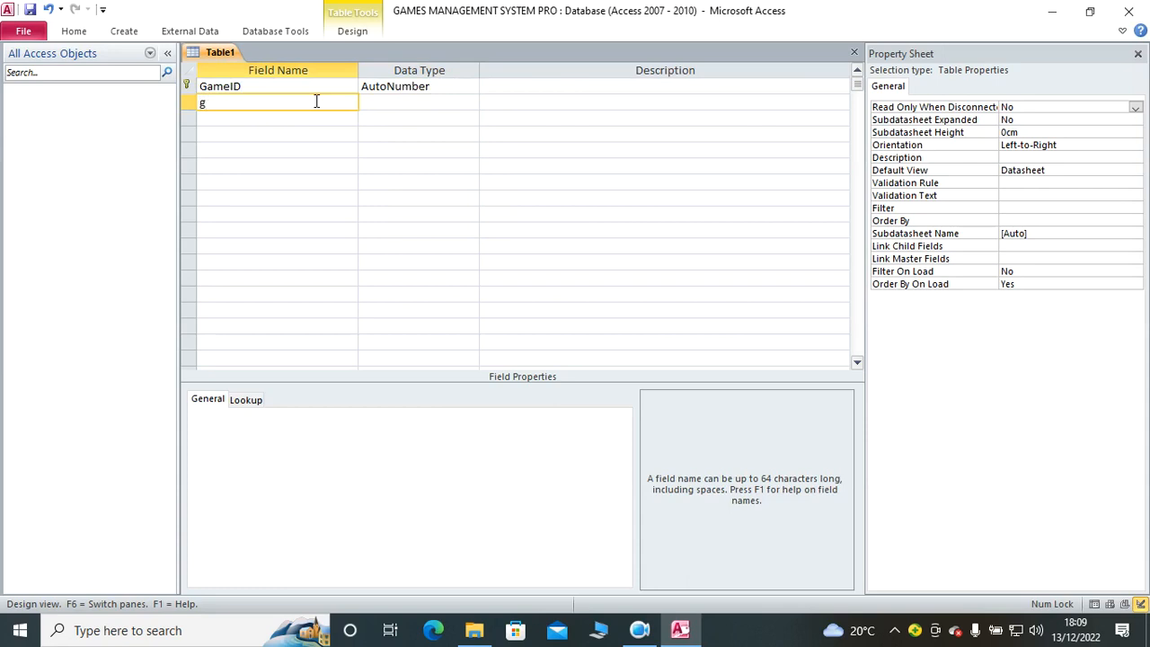
pyautogui.write('1')
pyautogui.press('Down')
pyautogui.write('g')
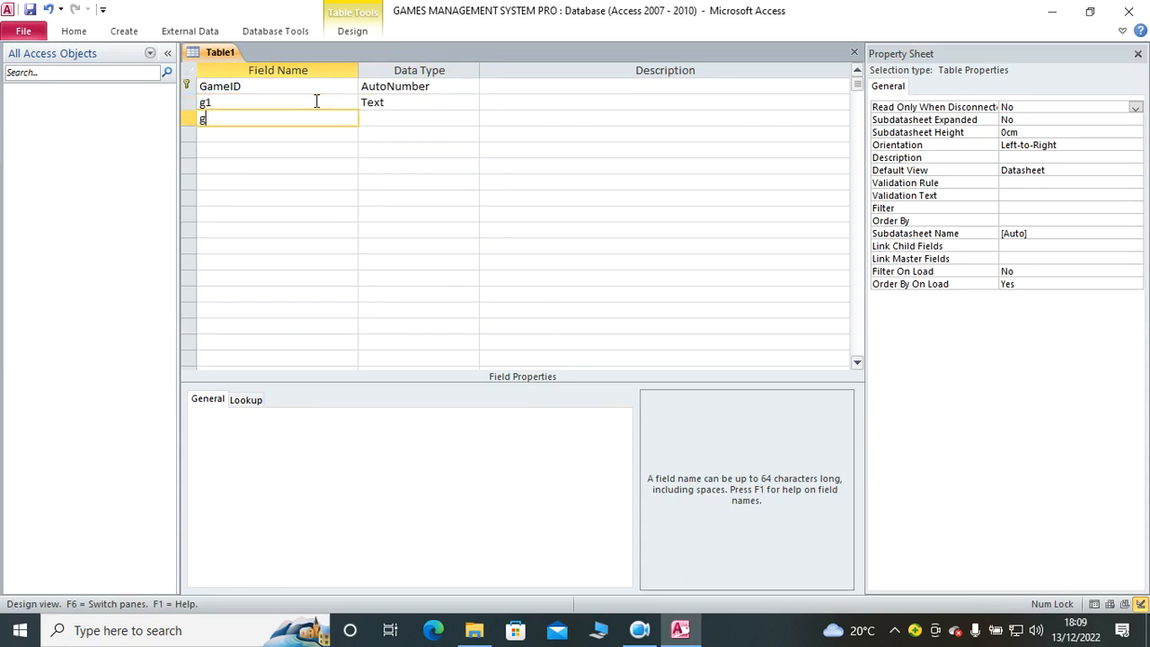
pyautogui.write('2')
pyautogui.press('Down')
pyautogui.write('g3')
pyautogui.press('Down')
pyautogui.write('g4')
pyautogui.press('Down')
pyautogui.write('g5')
pyautogui.click(366, 180)
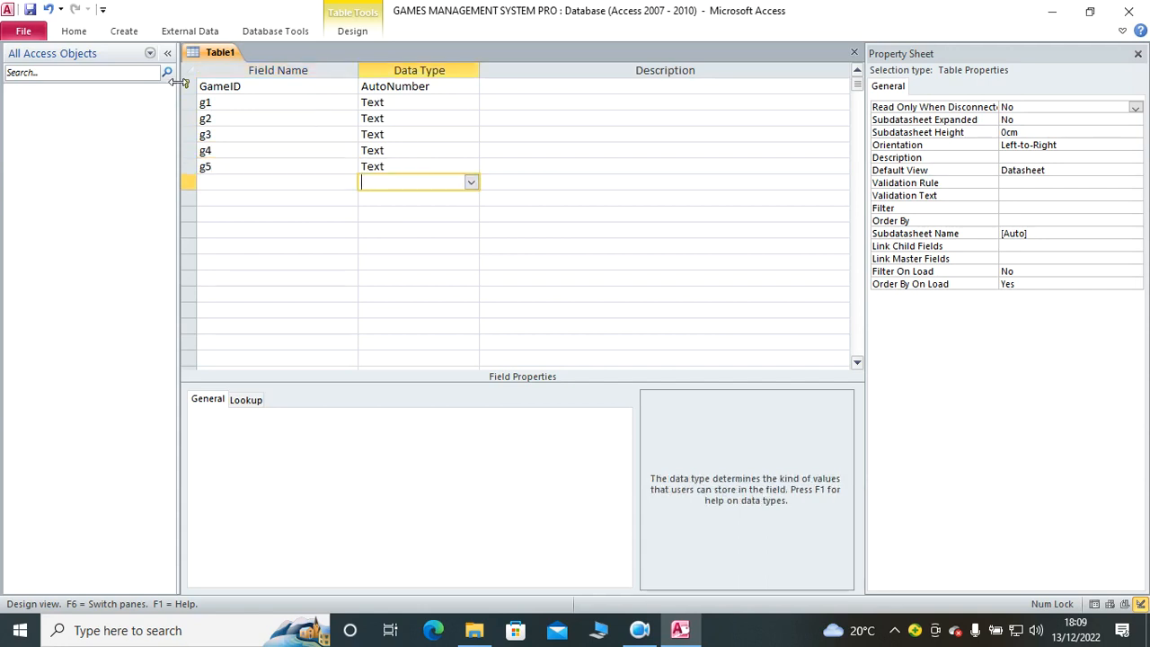
# Step: Save the new table under the name gamescapture
pyautogui.click(30, 9)
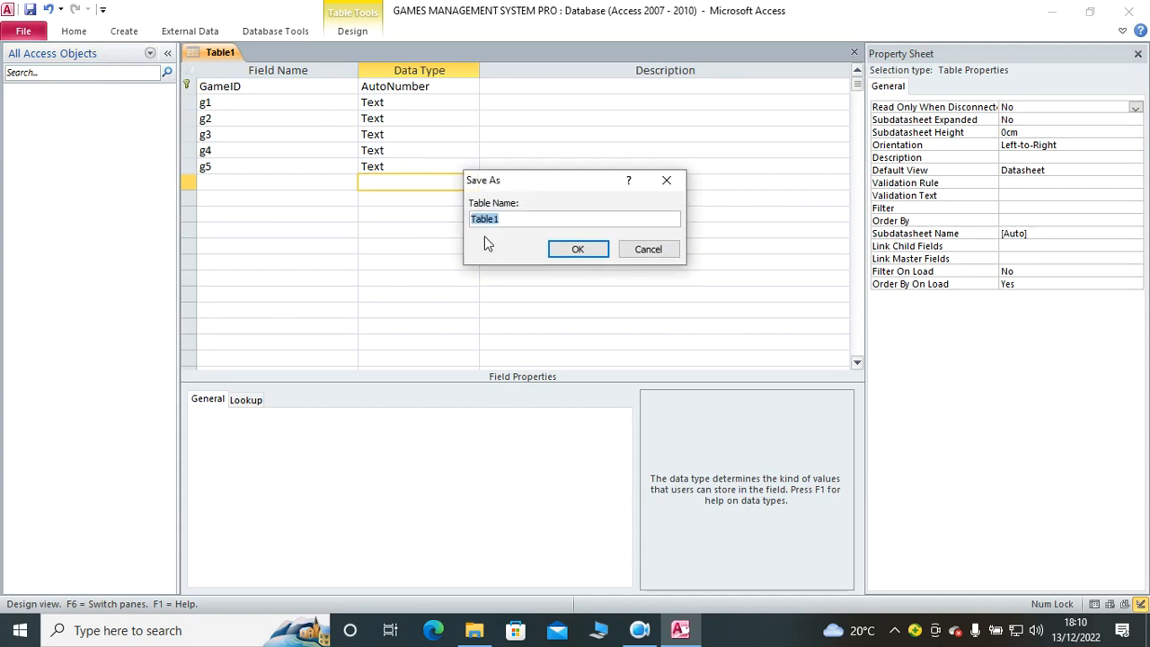
pyautogui.write('games')
pyautogui.write('apture')
pyautogui.press('Return')
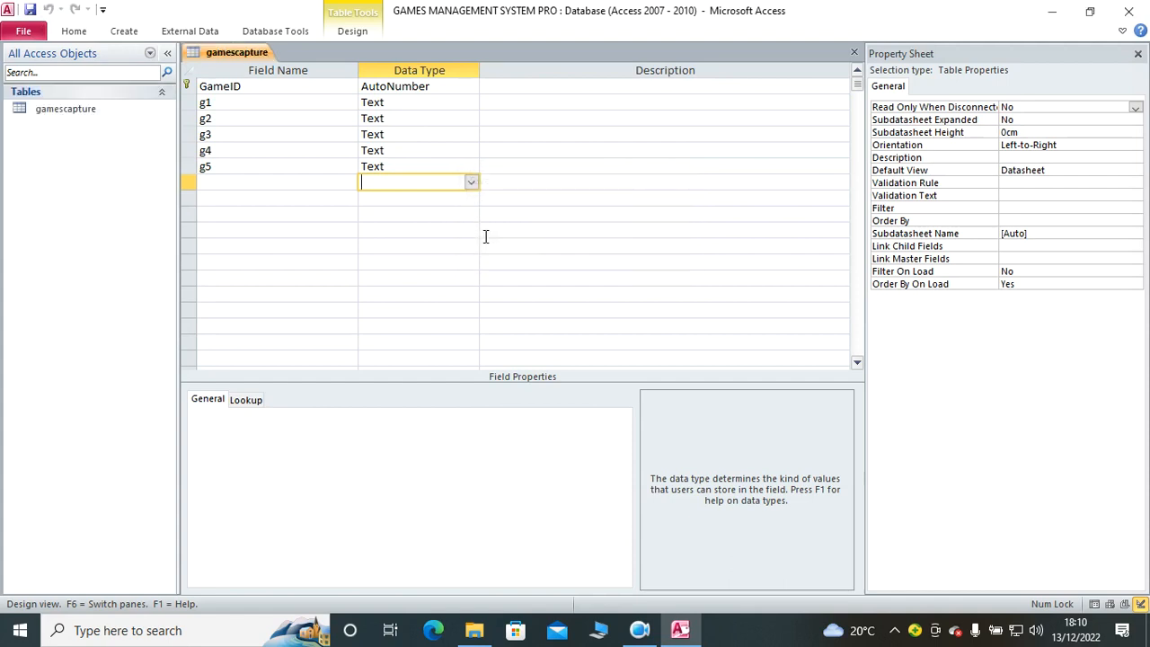
# Step: Open the gamescapture table's datasheet and start a record with HANDBALL in g1 and VOLLEYBALL in g2
pyautogui.doubleClick(81, 108)
pyautogui.click(308, 88)
pyautogui.press('capslock')
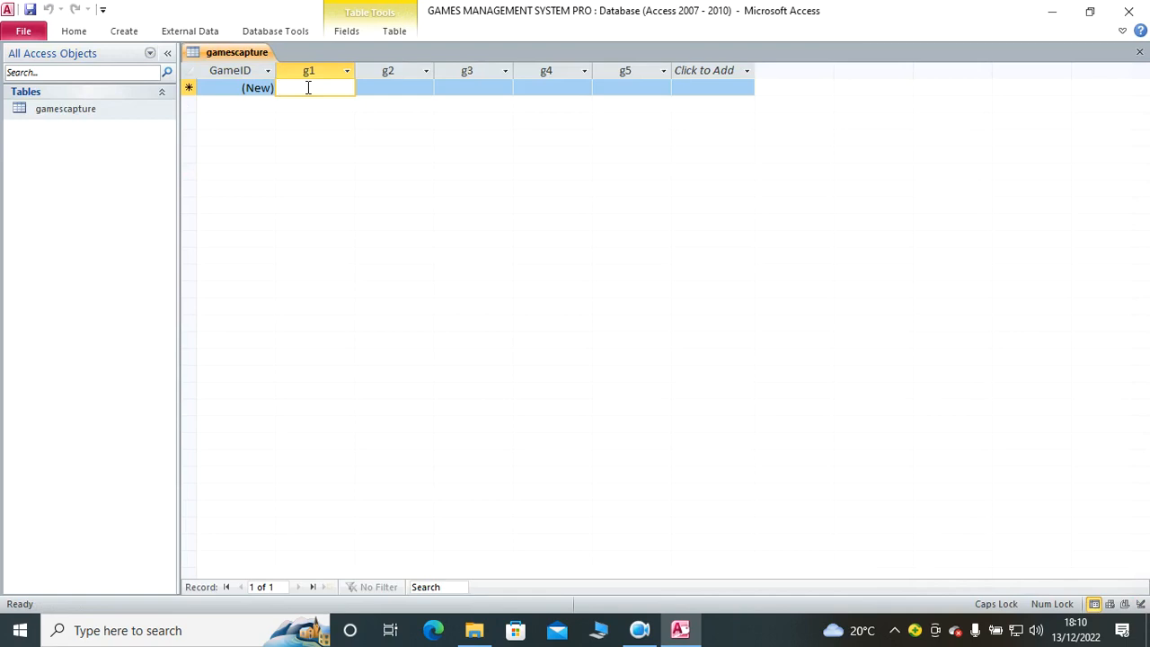
pyautogui.write('HANDBALL')
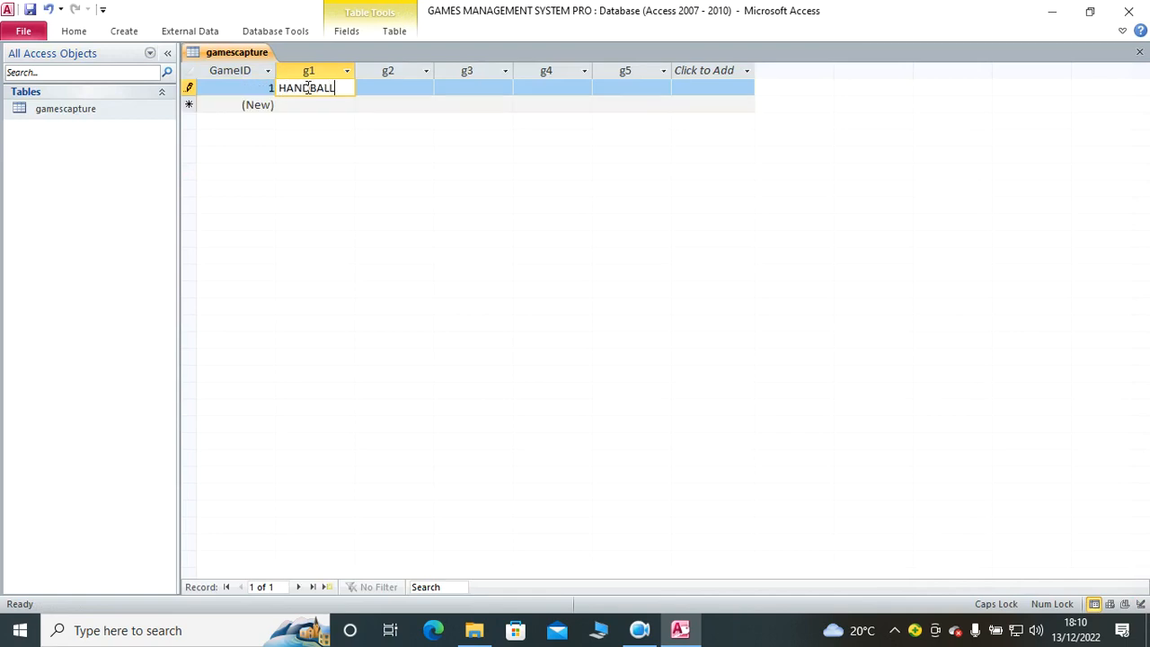
pyautogui.press('Tab')
pyautogui.write('VOLLEBA')
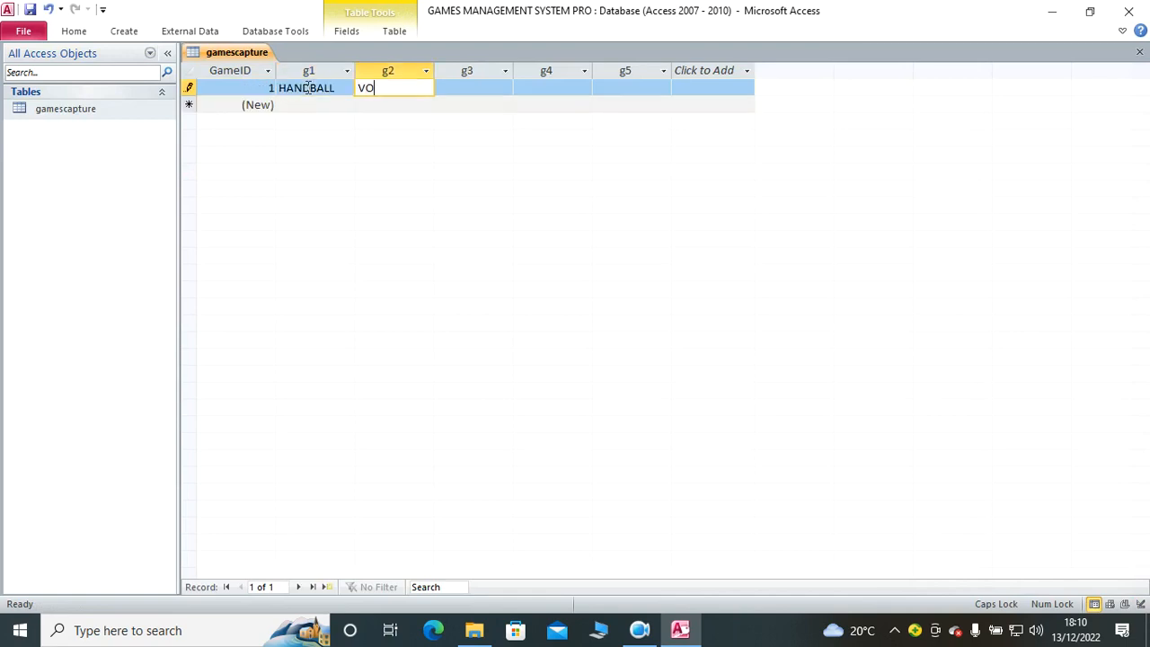
pyautogui.press('BackSpace')
pyautogui.press('BackSpace')
pyautogui.press('BackSpace')
pyautogui.write('EYBALL')
# Step: Complete the record with SOCCER in g3, LAWN TENNIS in g4 and TABLE TENNIS in g5, and close the table
pyautogui.press('Tab')
pyautogui.write('S')
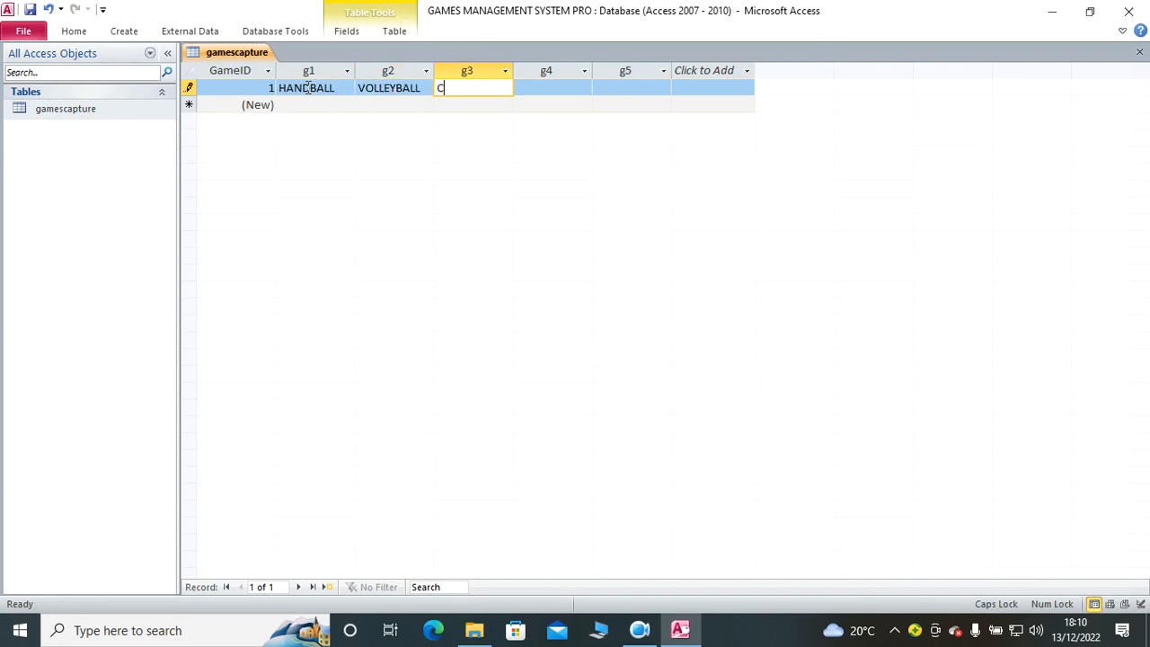
pyautogui.write('OCCR')
pyautogui.press('BackSpace')
pyautogui.write('ER')
pyautogui.press('Tab')
pyautogui.write('LAWN TENNIS')
pyautogui.press('Tab')
pyautogui.write('TAB')
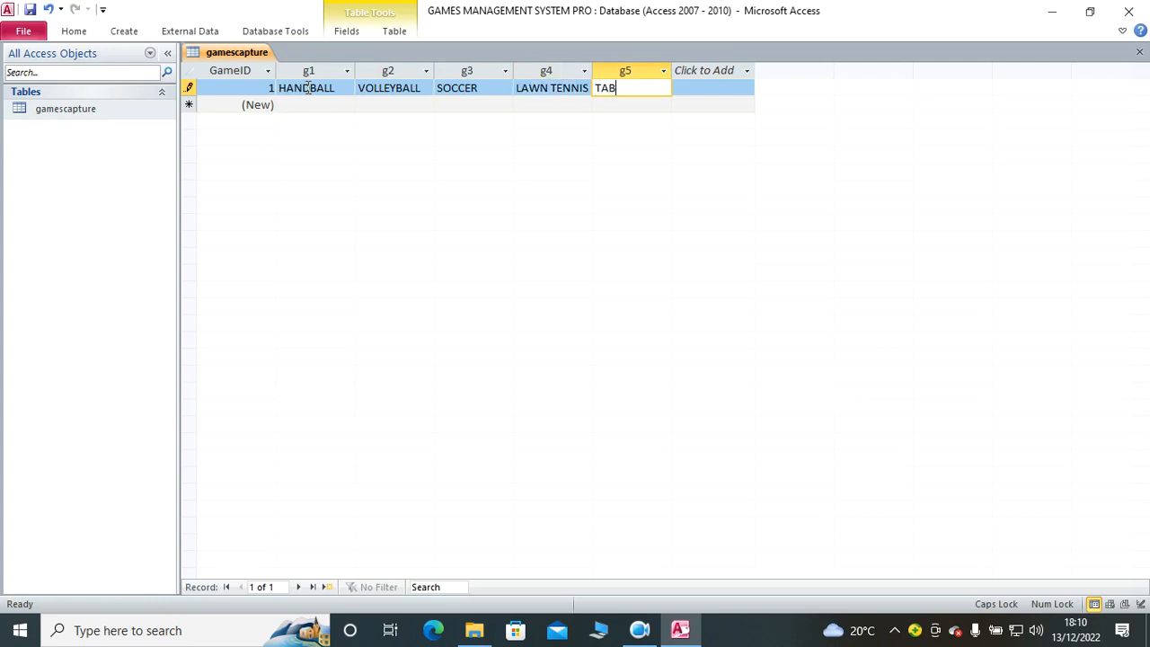
pyautogui.write('LE TENNIS')
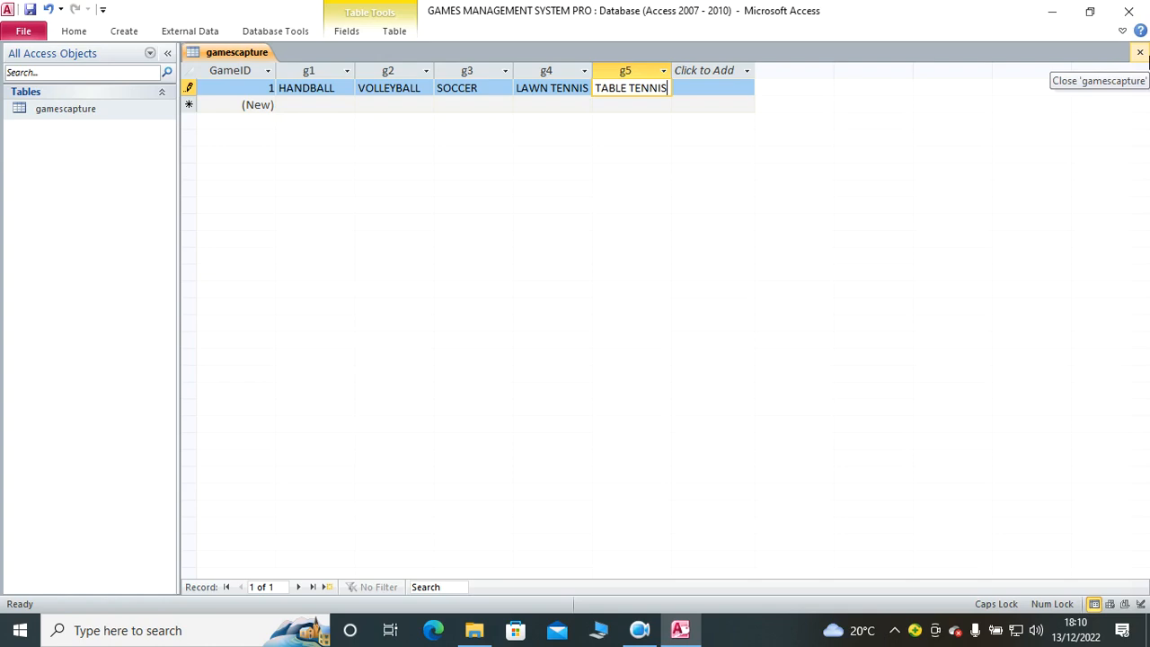
pyautogui.rightClick(230, 54)
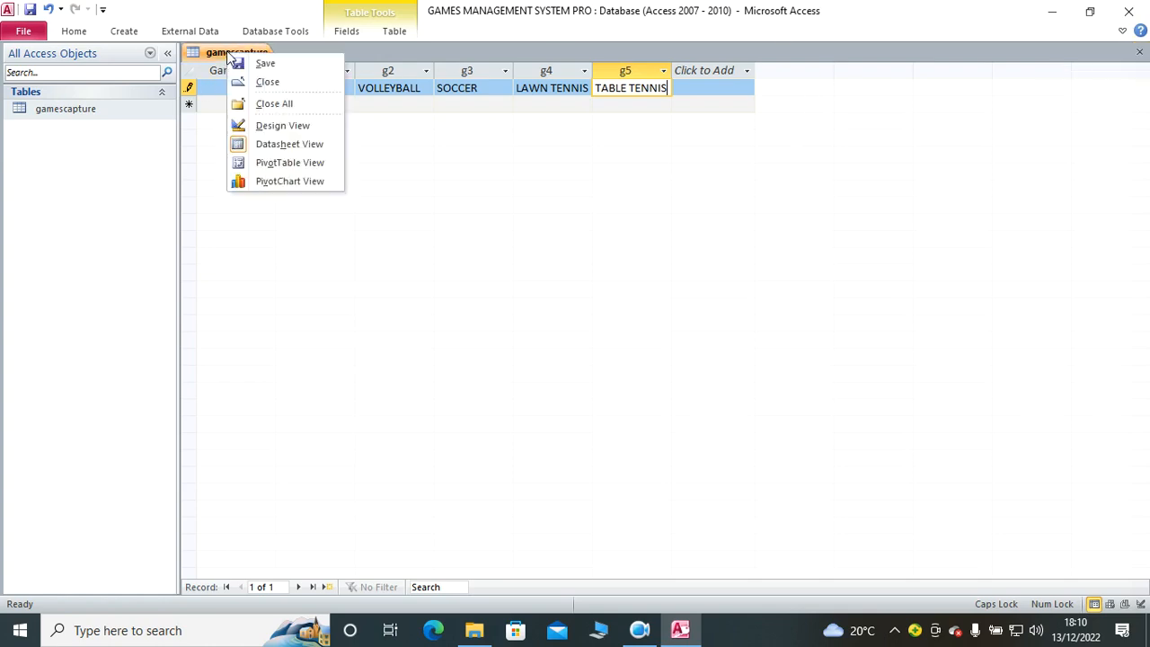
pyautogui.click(285, 85)
# Step: Create another table in Design view with the fields ADMNO and STUDENTNAME
pyautogui.click(123, 33)
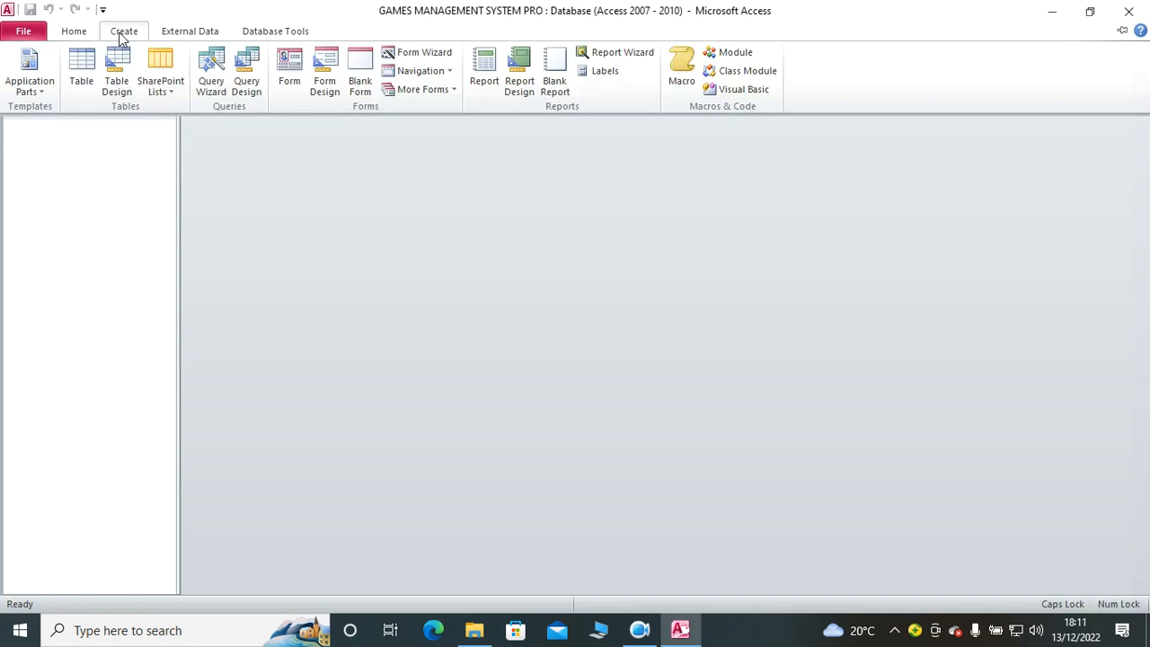
pyautogui.click(121, 81)
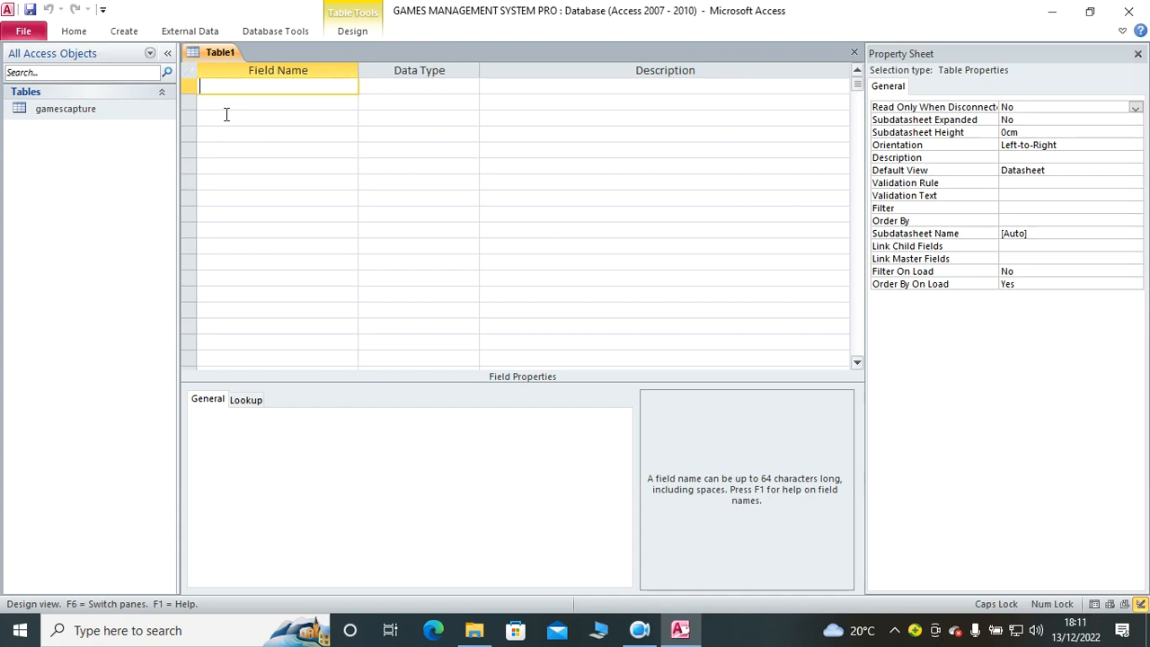
pyautogui.write('ADMNO')
pyautogui.press('Down')
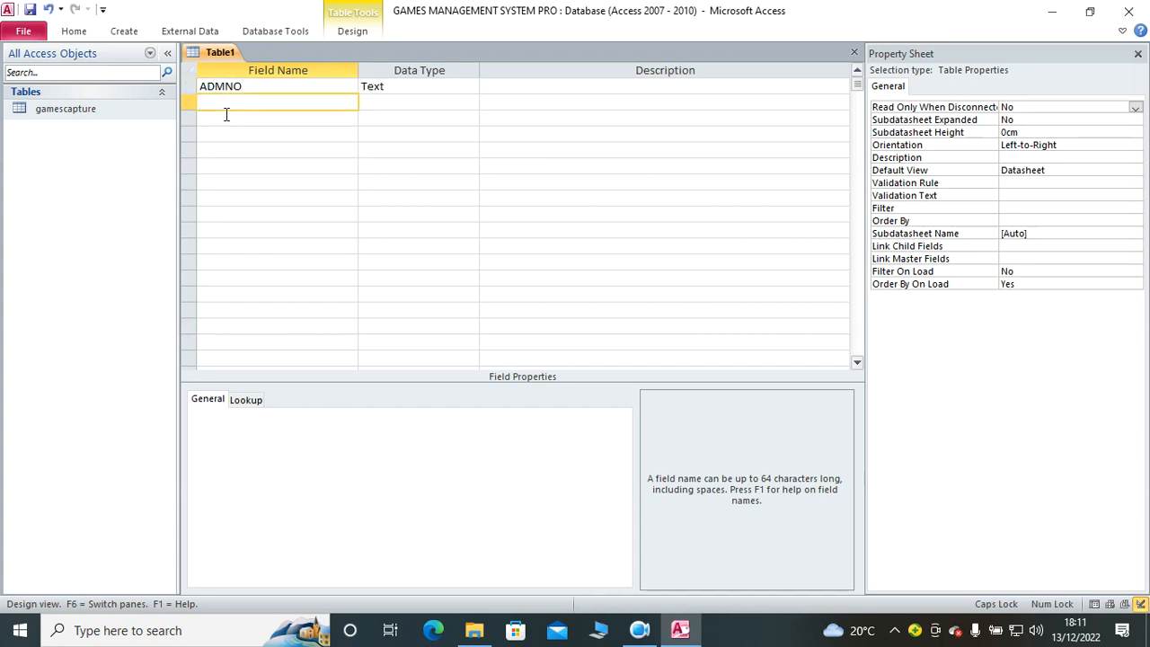
pyautogui.write('STUDENTNAME')
pyautogui.press('Down')
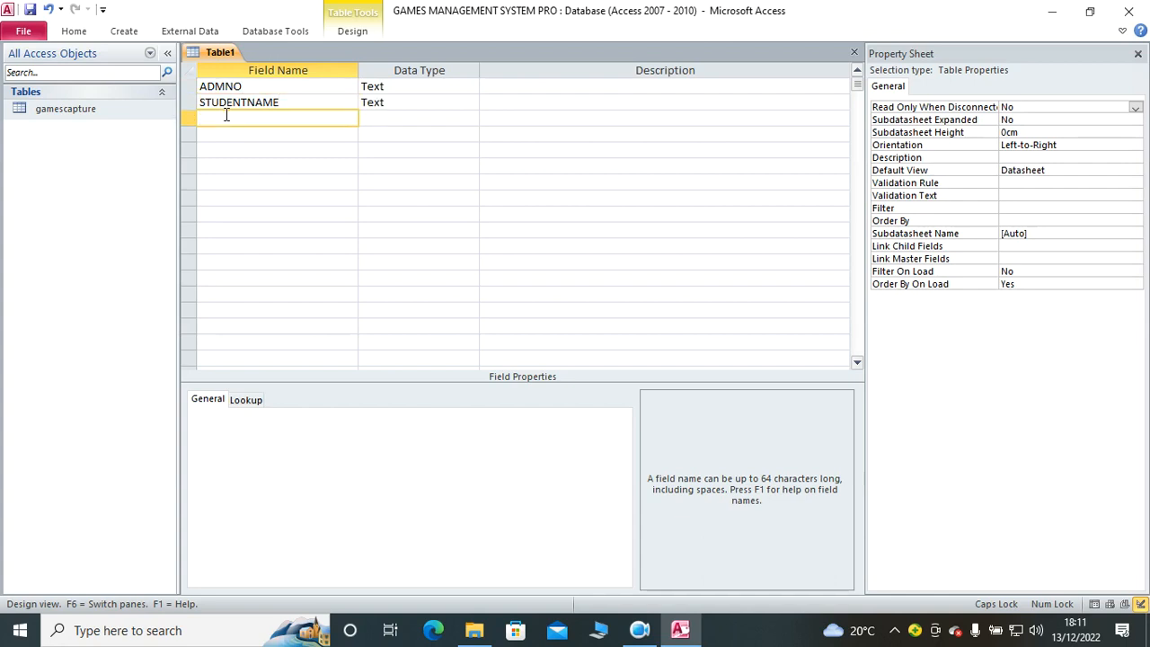
# Step: Add the fields STUDENTCLASS and TERM below STUDENTNAME
pyautogui.write('CLAS')
pyautogui.press('BackSpace')
pyautogui.press('BackSpace')
pyautogui.press('BackSpace')
pyautogui.press('BackSpace')
pyautogui.write('STUDENTCALS')
pyautogui.press('BackSpace')
pyautogui.press('BackSpace')
pyautogui.press('BackSpace')
pyautogui.write('LASS')
pyautogui.press('Down')
pyautogui.write('TERM')
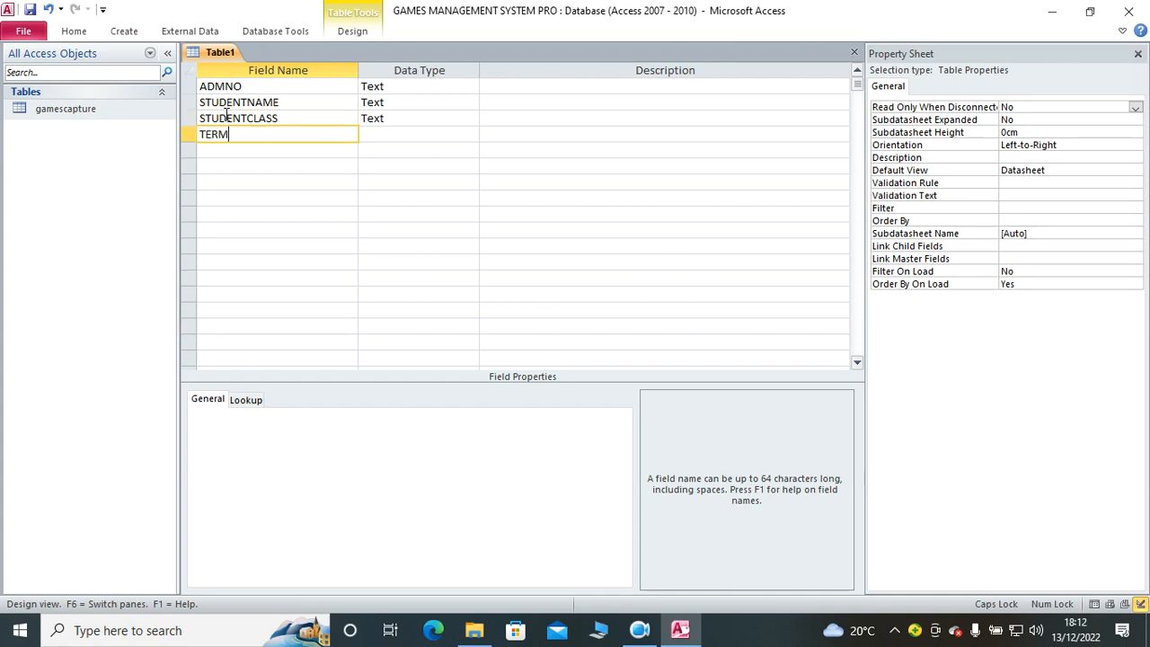
pyautogui.press('Down')
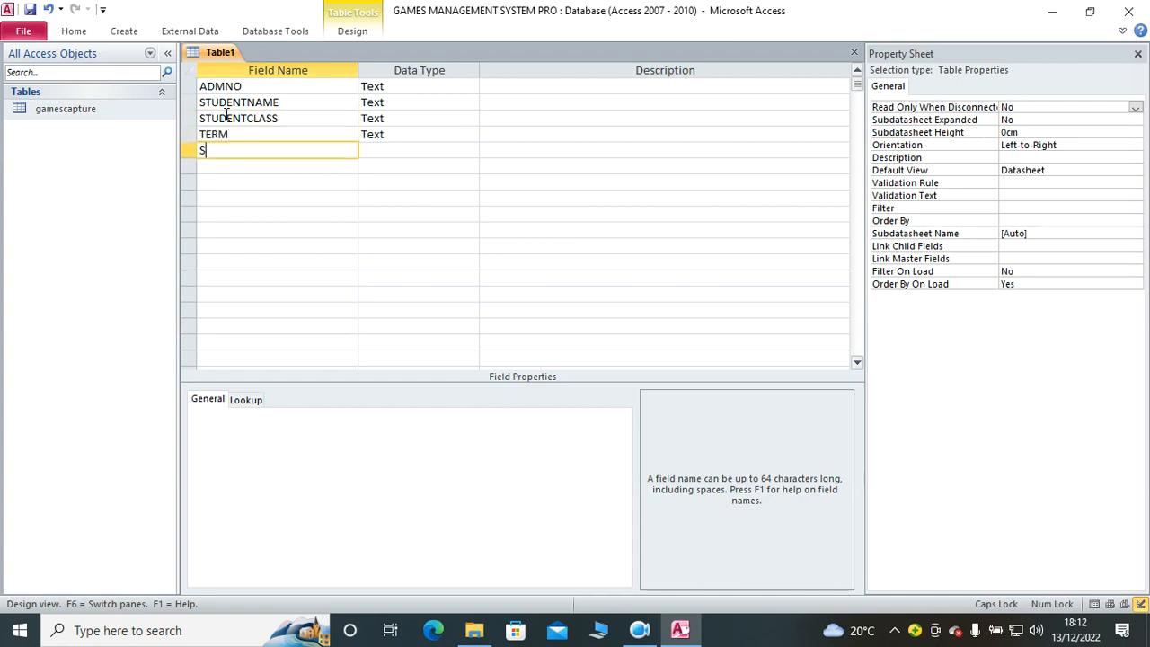
# Step: Add a CURRENTYEAR field below TERM and set its data type to Number
pyautogui.write('CURRENT YEA')
pyautogui.press('BackSpace')
pyautogui.press('BackSpace')
pyautogui.press('BackSpace')
pyautogui.press('BackSpace')
pyautogui.write('YEAR')
pyautogui.click(410, 150)
pyautogui.write('mo')
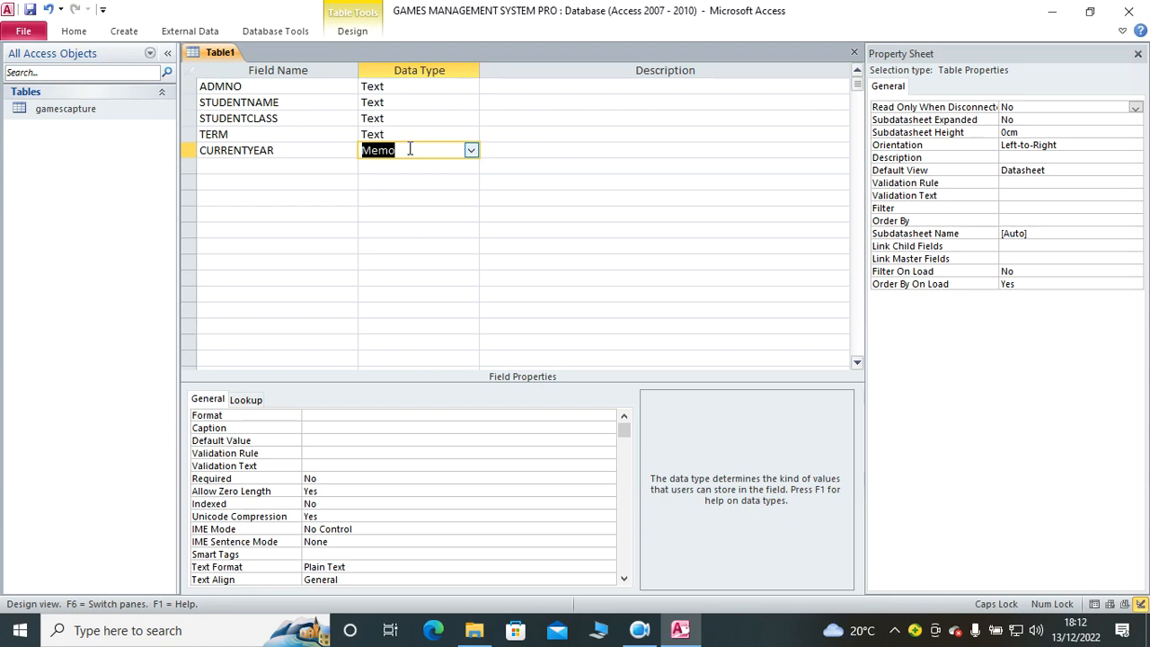
pyautogui.click(471, 150)
pyautogui.click(418, 198)
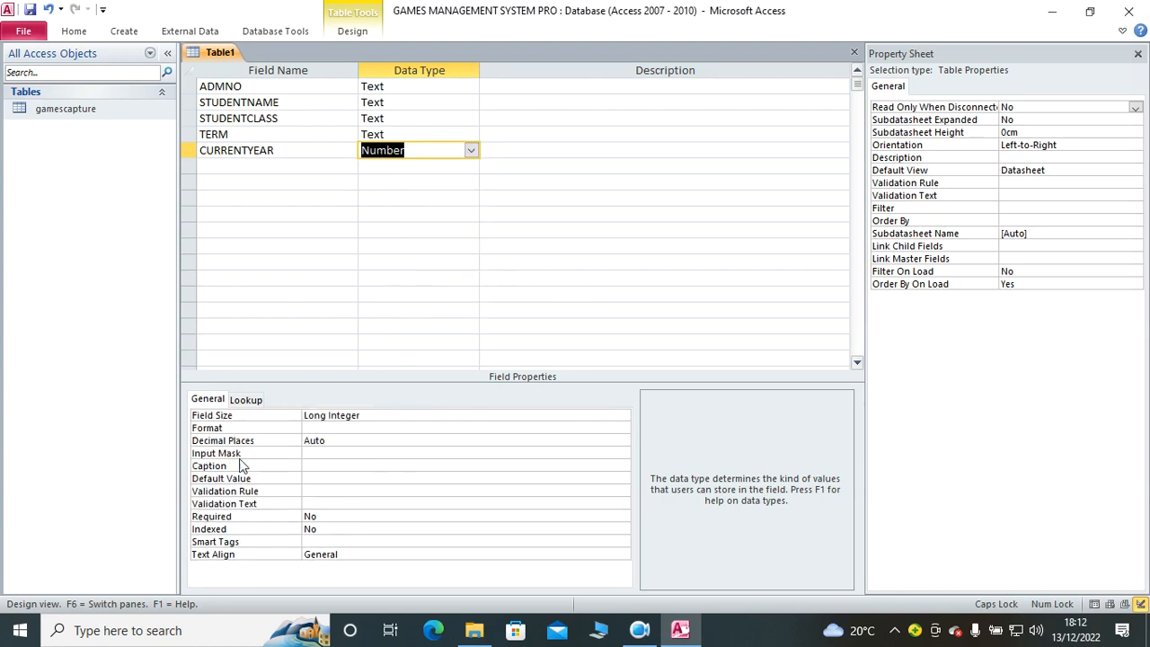
# Step: Set the CURRENTYEAR field's default value to year(date())
pyautogui.click(323, 478)
pyautogui.press('capslock')
pyautogui.write('year')
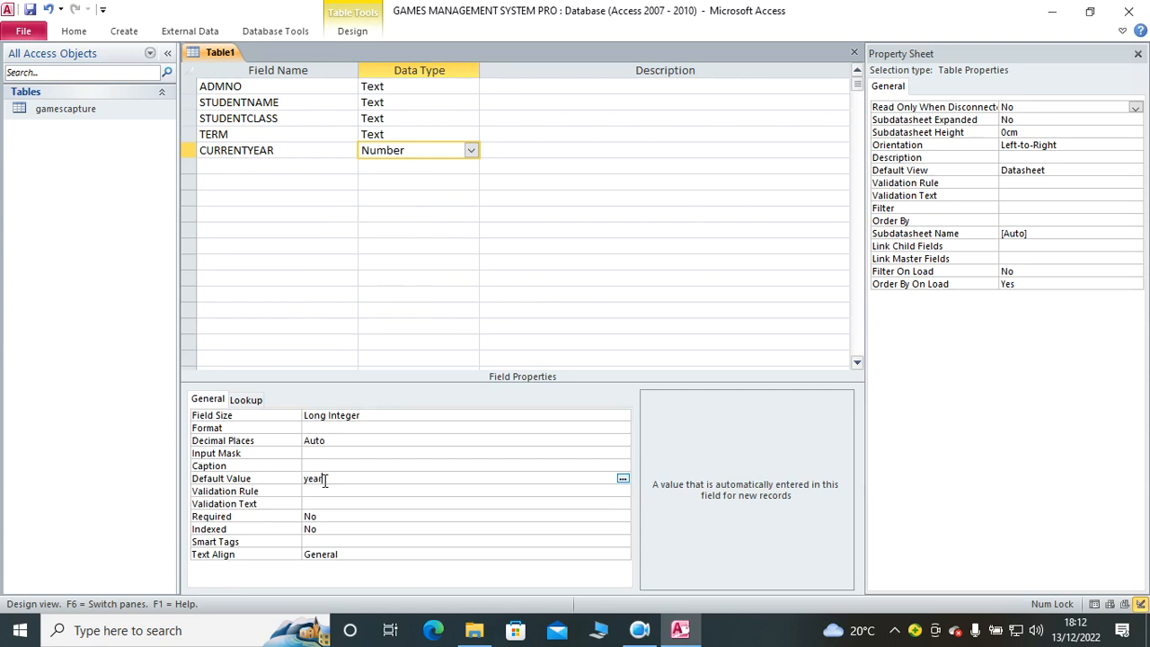
pyautogui.write('(date()')
pyautogui.press('Return')
pyautogui.click(552, 350)
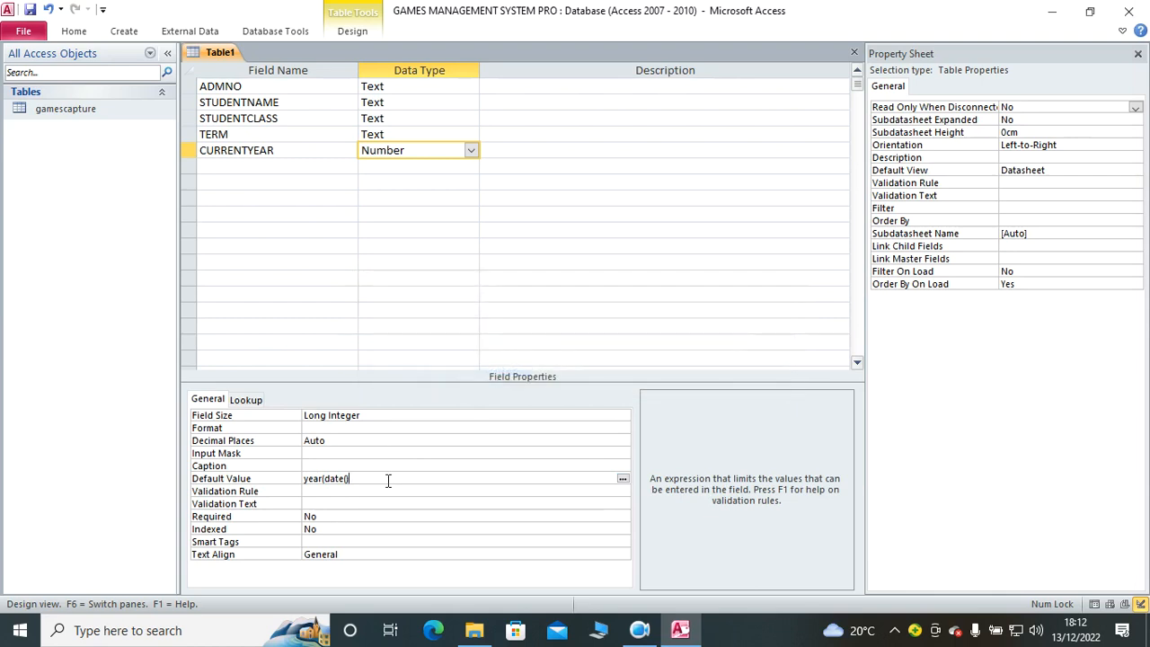
pyautogui.click(316, 505)
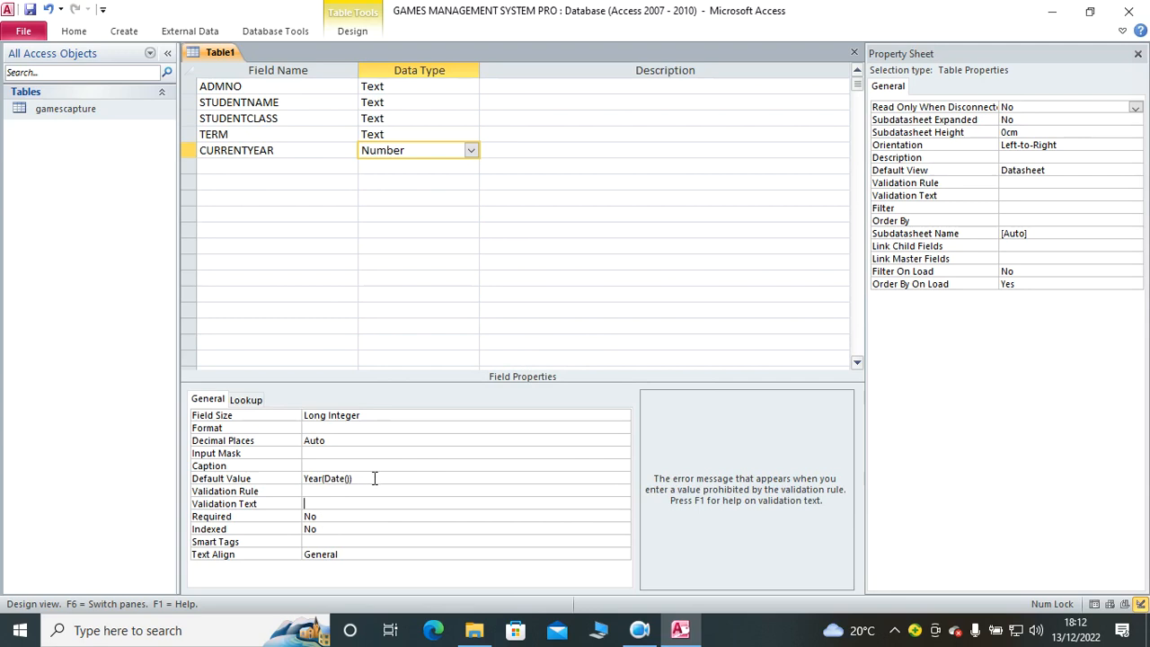
# Step: Set the TERM field's default value to Term 1
pyautogui.click(418, 135)
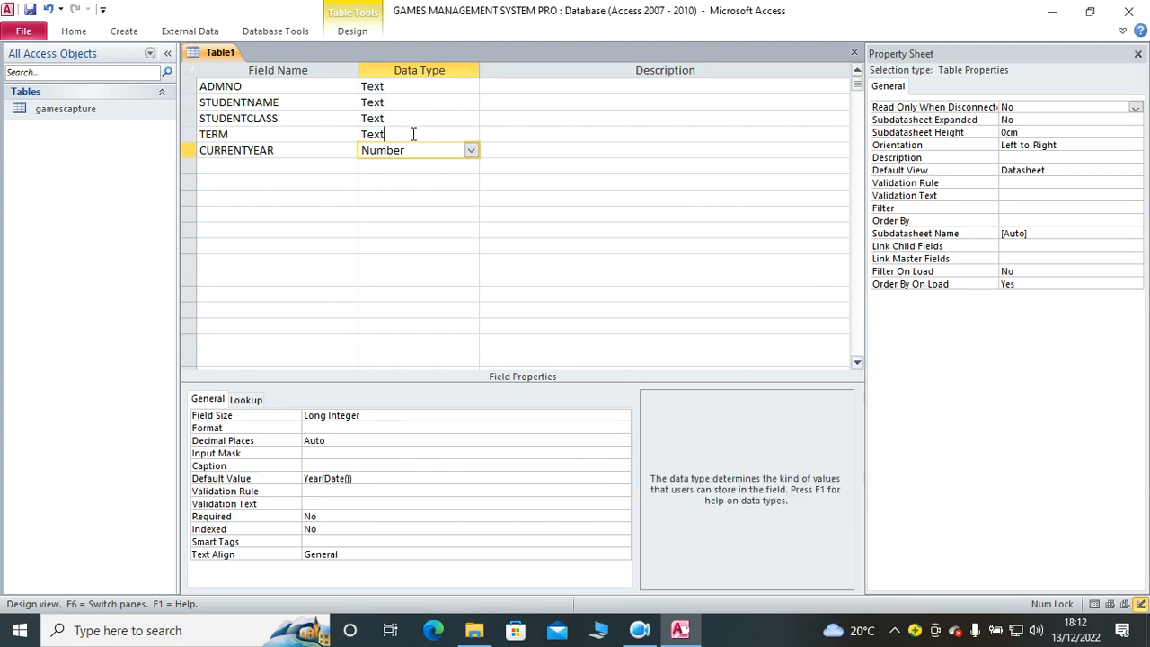
pyautogui.click(323, 466)
pyautogui.write('term')
pyautogui.press('BackSpace')
pyautogui.press('BackSpace')
pyautogui.press('BackSpace')
pyautogui.press('BackSpace')
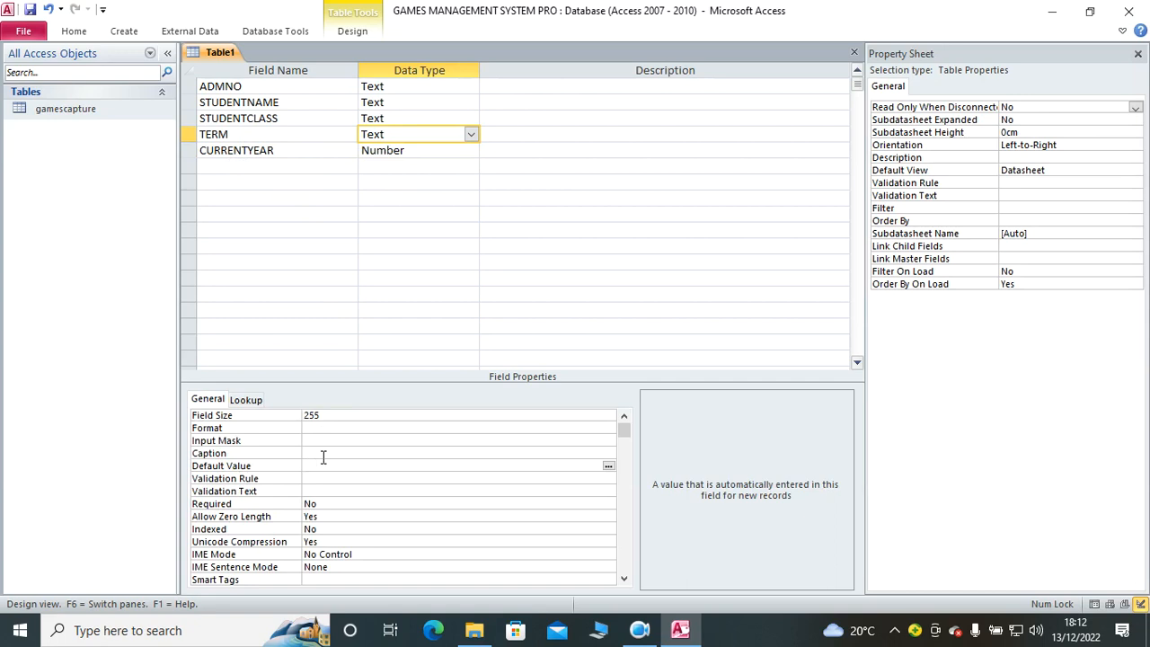
pyautogui.write('Term 1')
# Step: Make ADMNO the primary key and set its data type to Number
pyautogui.click(412, 87)
pyautogui.rightClick(412, 86)
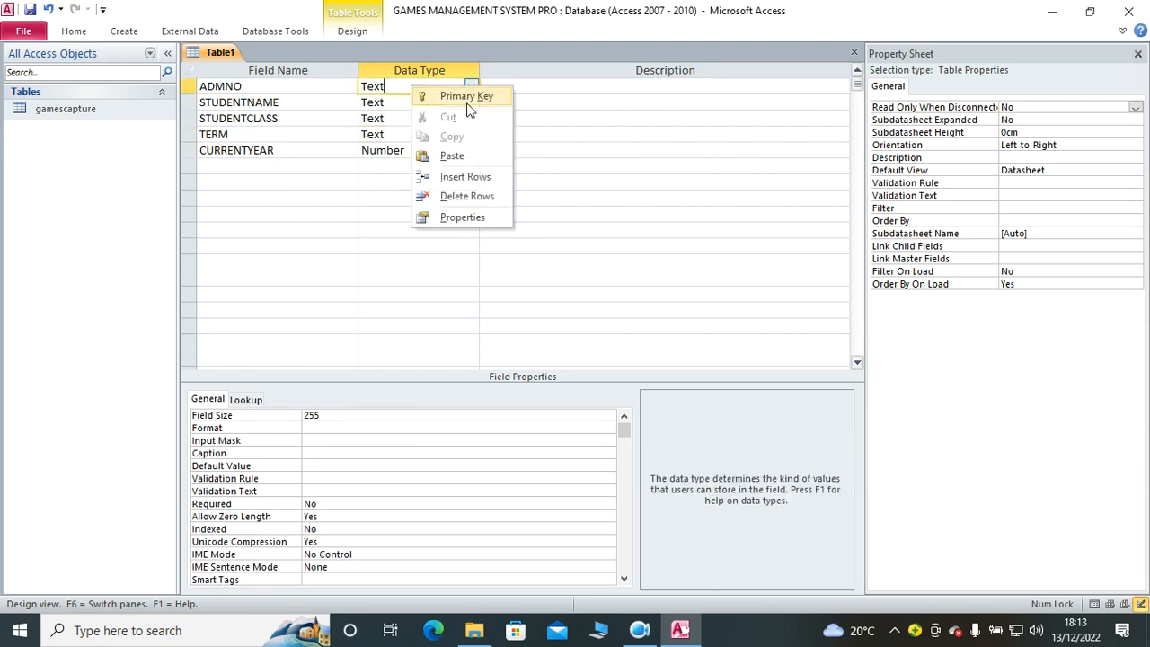
pyautogui.click(466, 99)
pyautogui.click(470, 86)
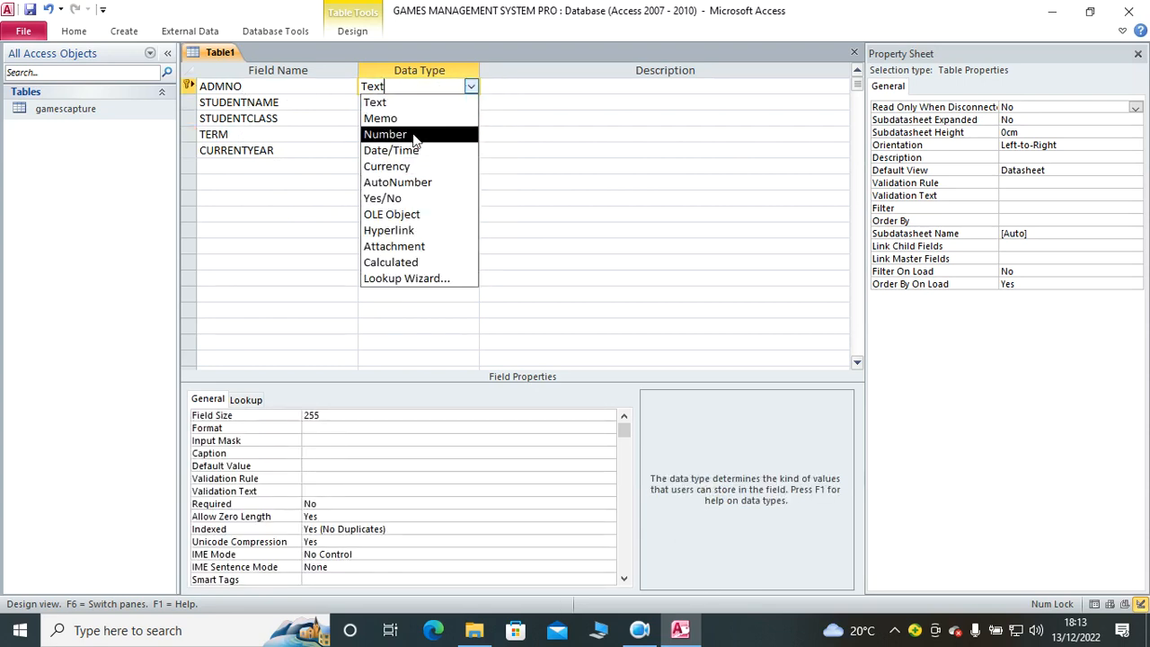
pyautogui.click(413, 135)
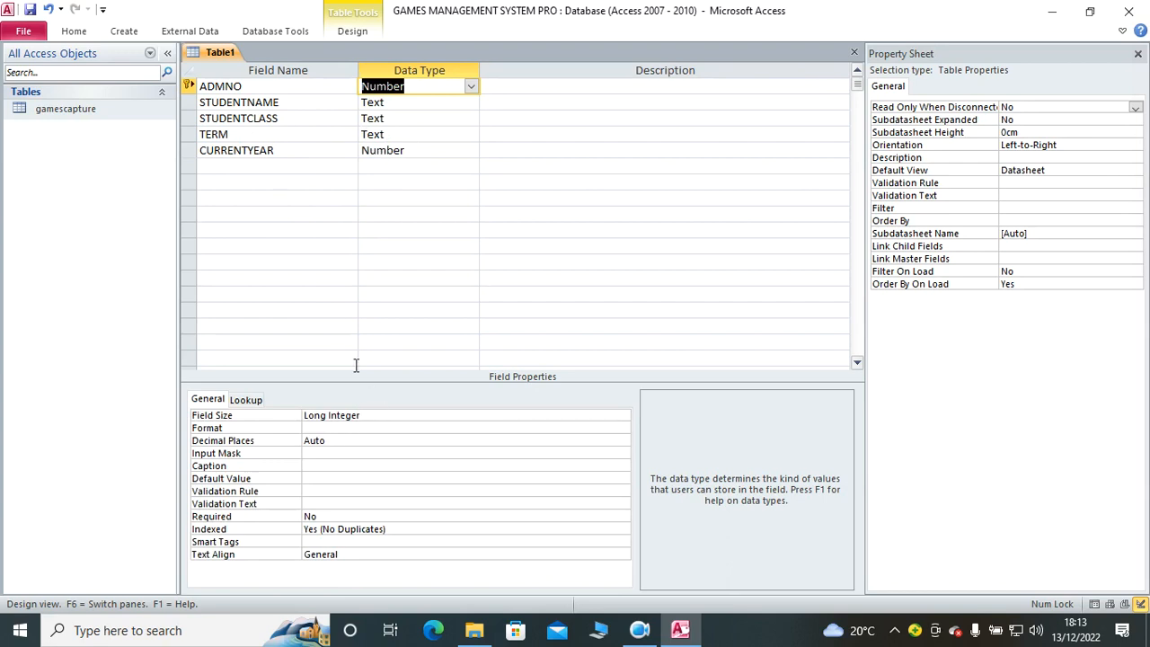
pyautogui.click(293, 91)
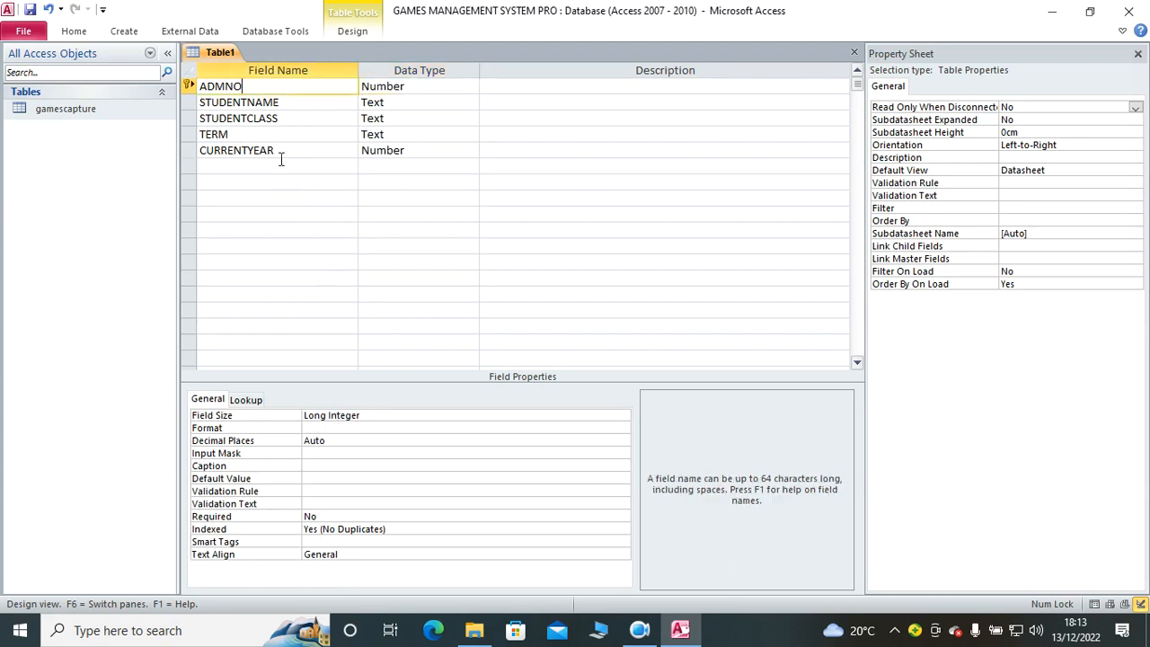
# Step: Add the fields s1, s2, s3, s4, s5 and s6 below CURRENTYEAR
pyautogui.click(237, 165)
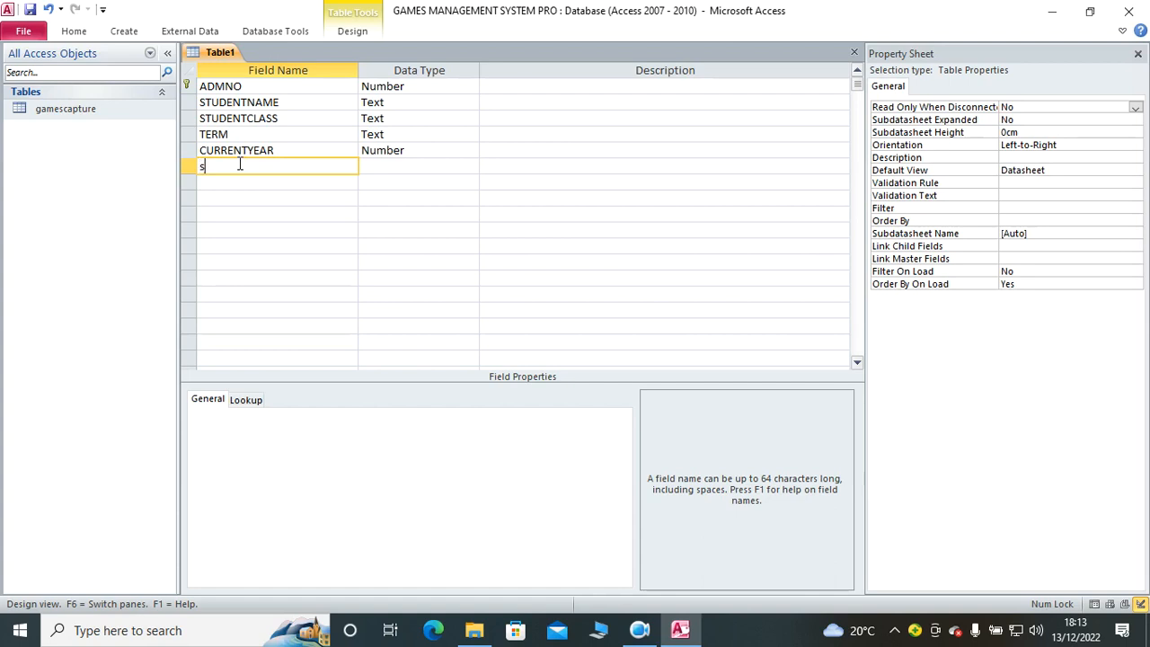
pyautogui.write('1')
pyautogui.press('Down')
pyautogui.write('s2')
pyautogui.press('Down')
pyautogui.write('s3')
pyautogui.press('Down')
pyautogui.write('s4')
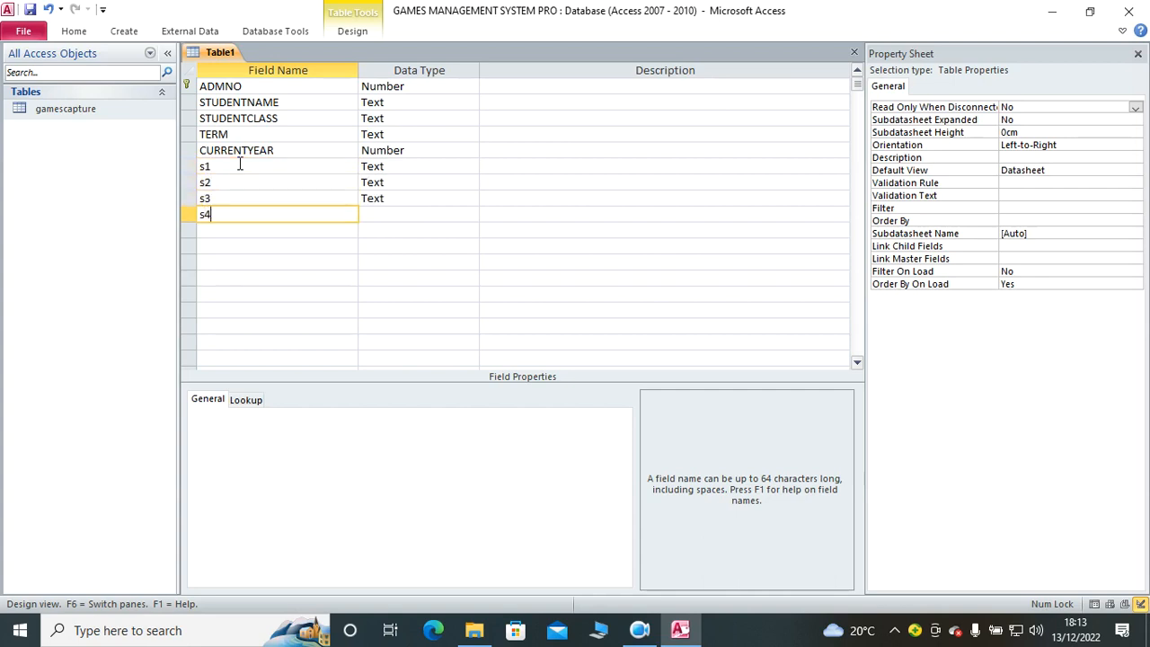
pyautogui.press('Down')
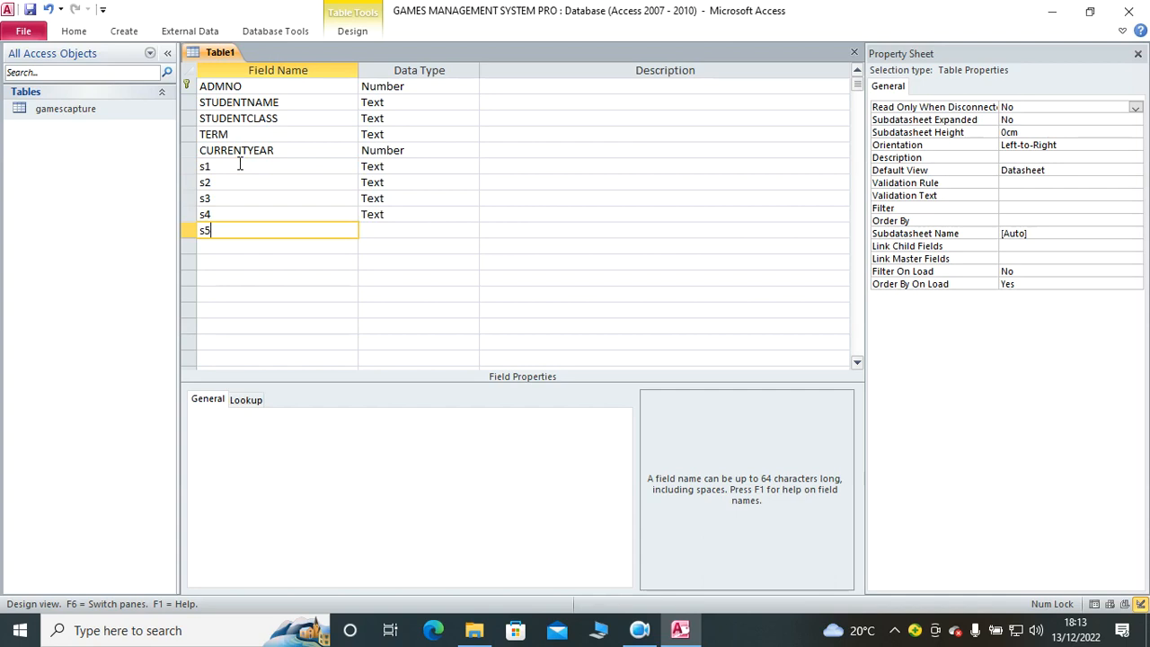
pyautogui.press('Down')
pyautogui.write('s6')
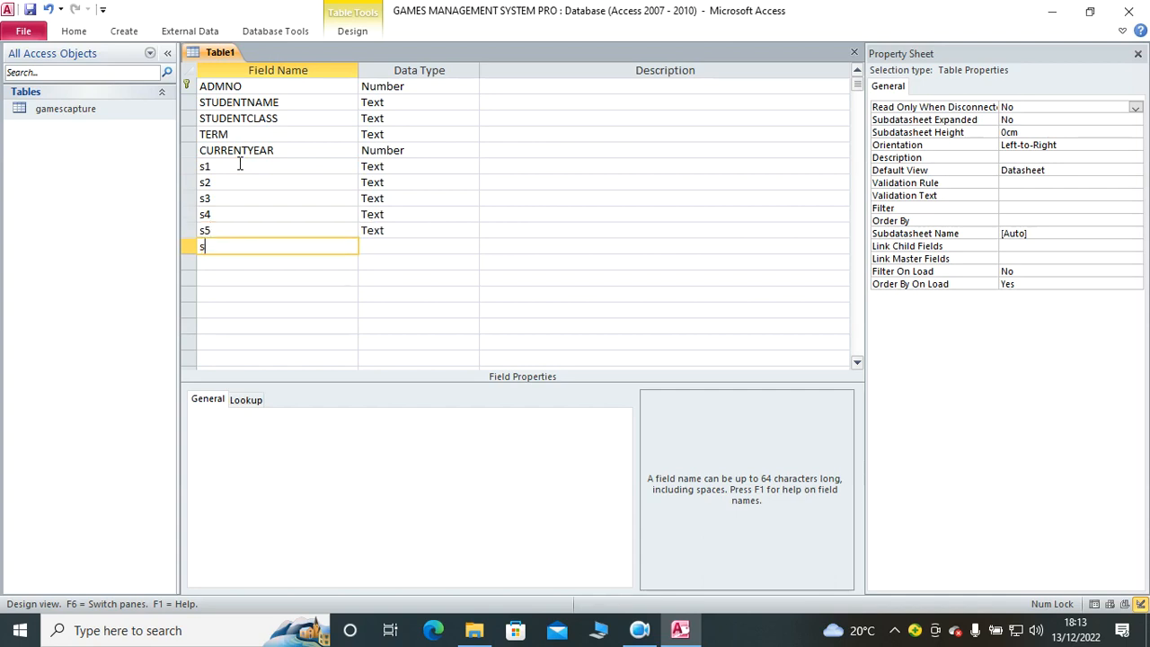
# Step: Set the data type of the fields s1 through s6 to Yes/No
pyautogui.click(404, 165)
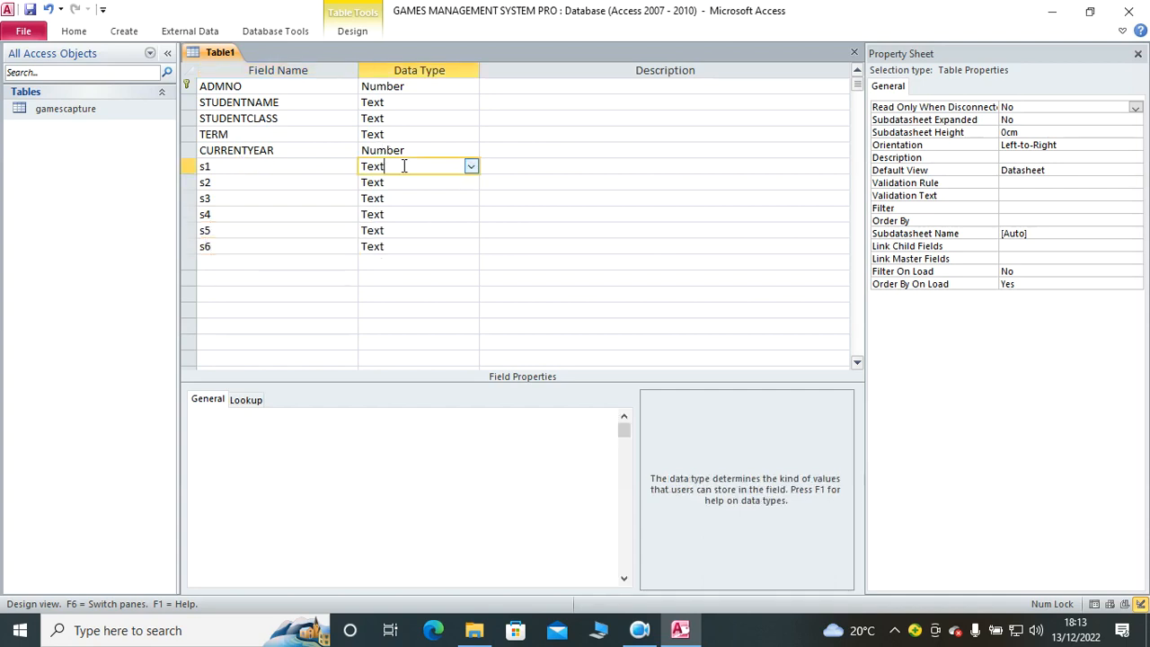
pyautogui.doubleClick(404, 167)
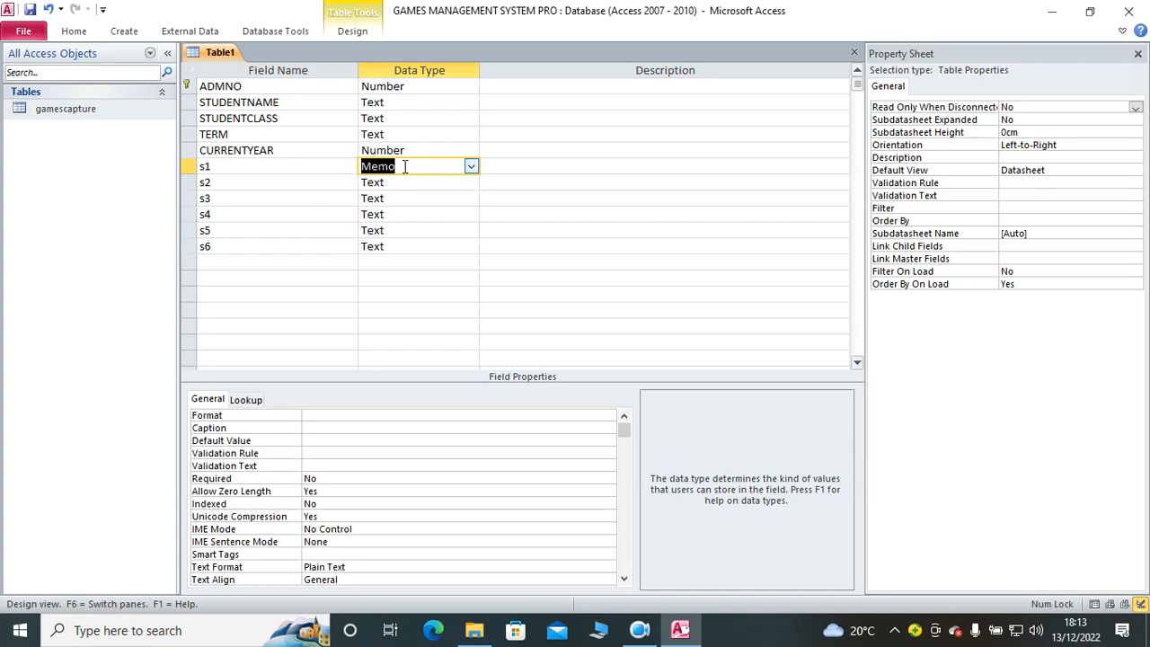
pyautogui.press('Down')
pyautogui.press('y')
pyautogui.press('Down')
pyautogui.press('y')
pyautogui.press('Down')
pyautogui.press('y')
pyautogui.press('Down')
pyautogui.press('y')
pyautogui.press('Down')
pyautogui.press('y')
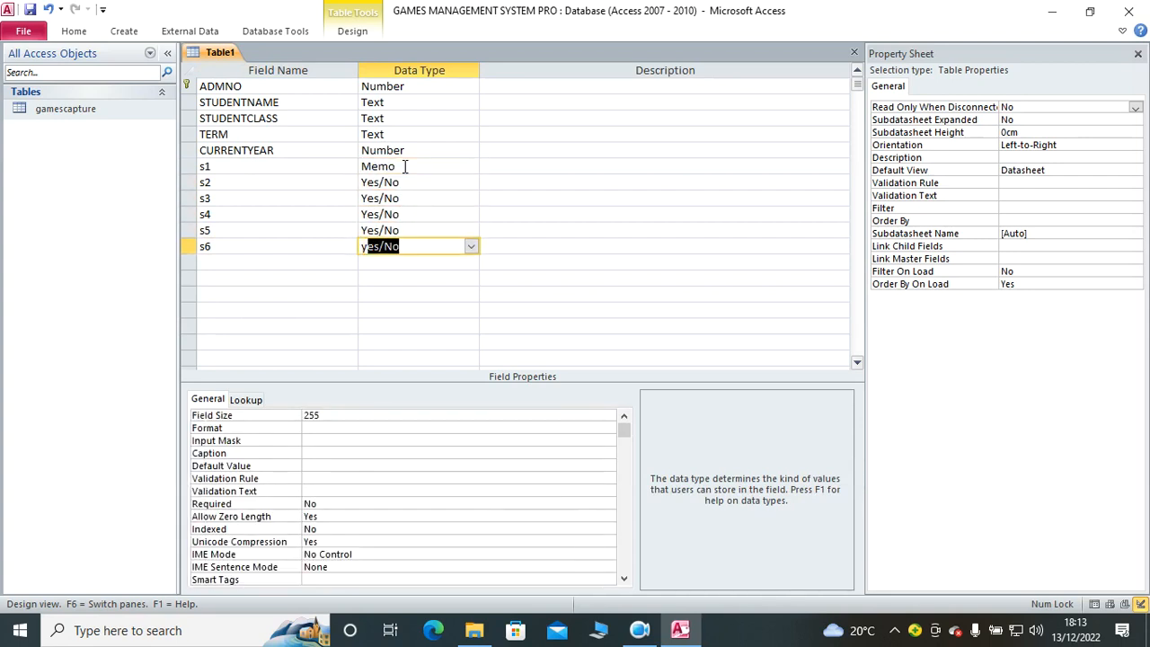
pyautogui.click(216, 261)
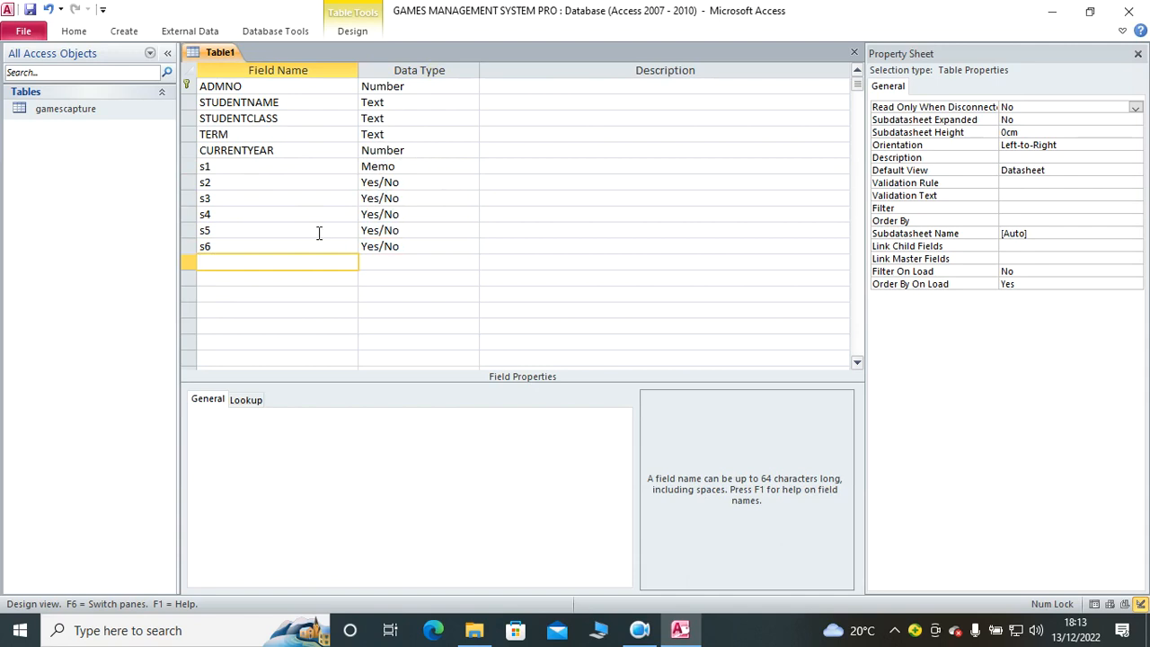
pyautogui.doubleClick(406, 167)
pyautogui.write('yes/N')
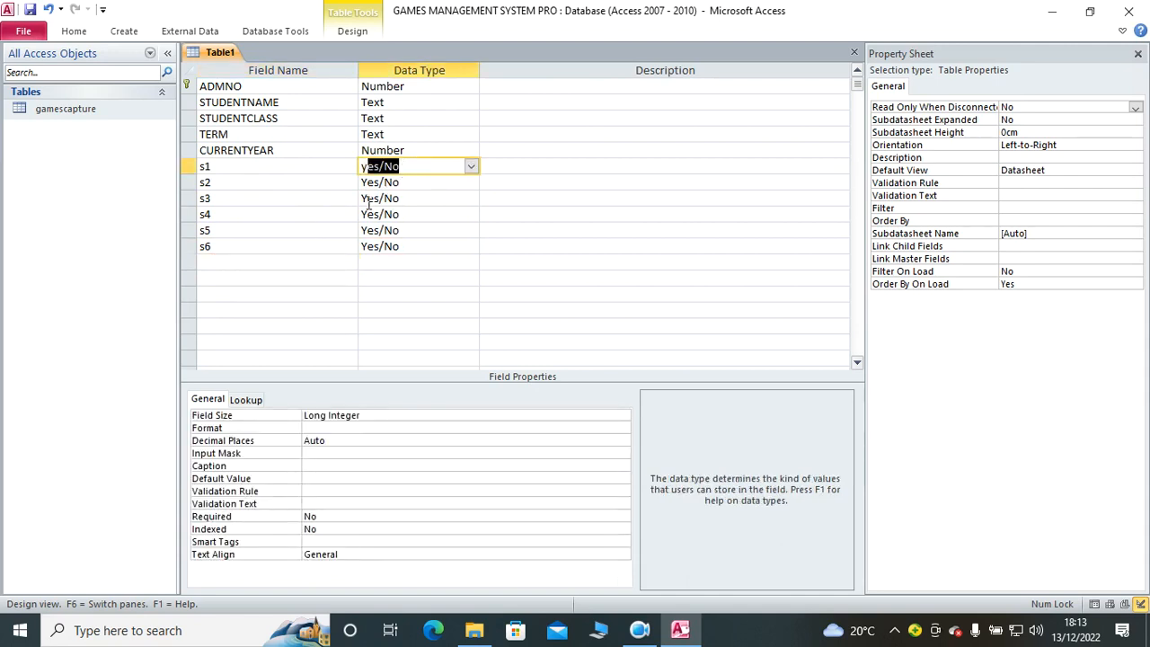
# Step: Save the table under the name students details
pyautogui.click(290, 274)
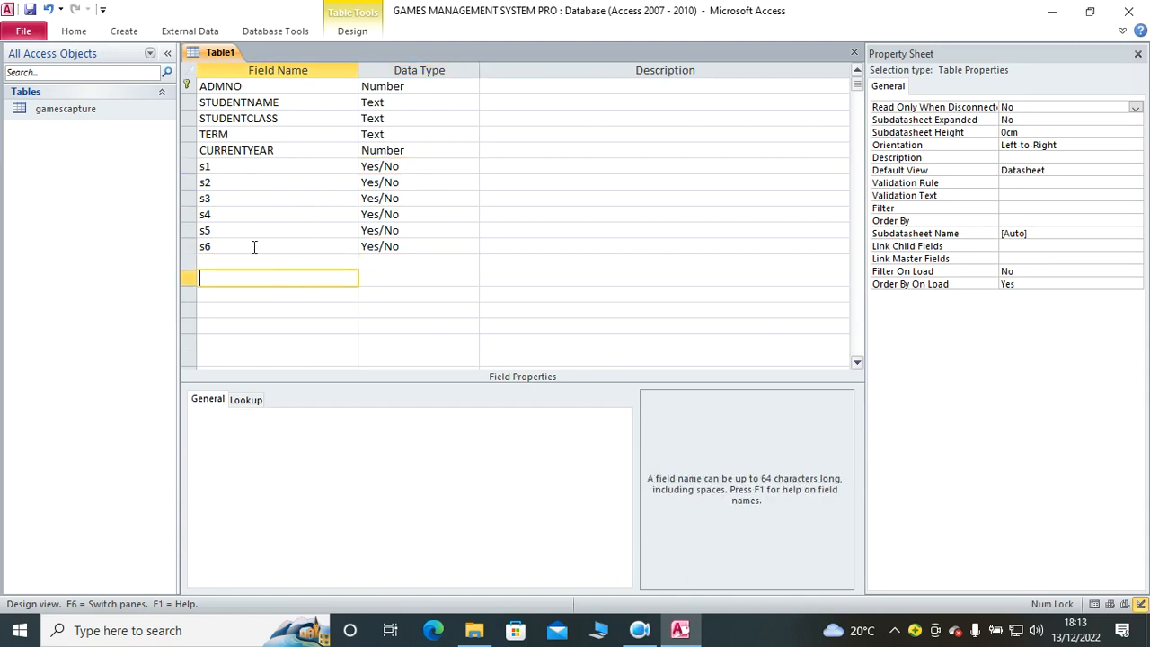
pyautogui.click(29, 10)
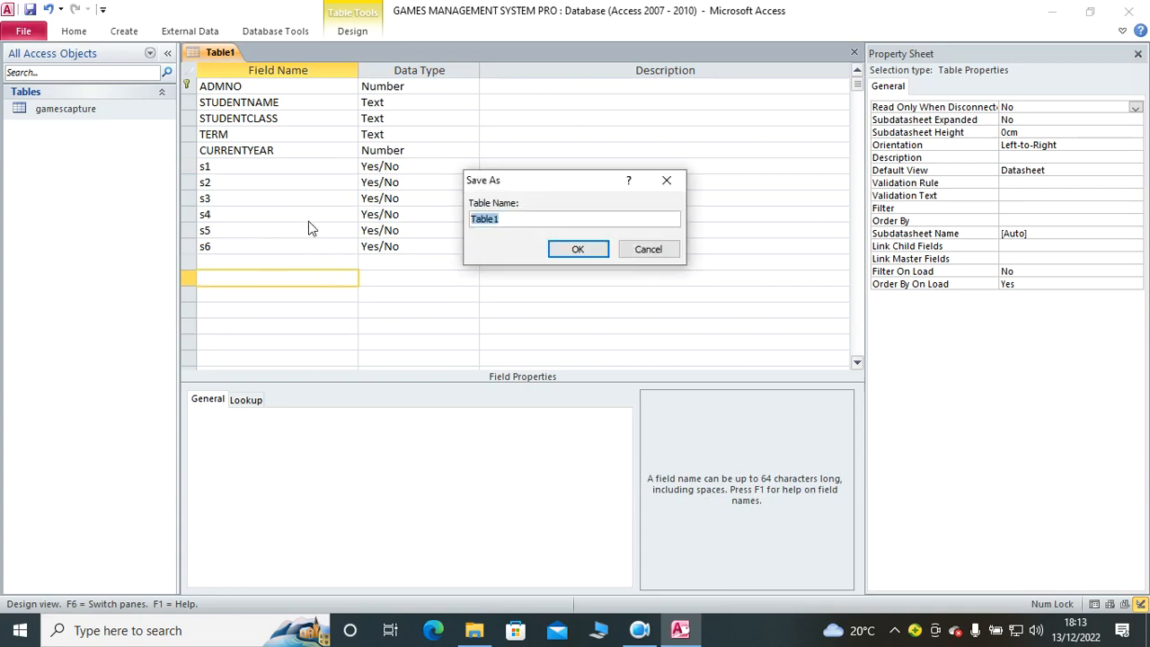
pyautogui.write('student')
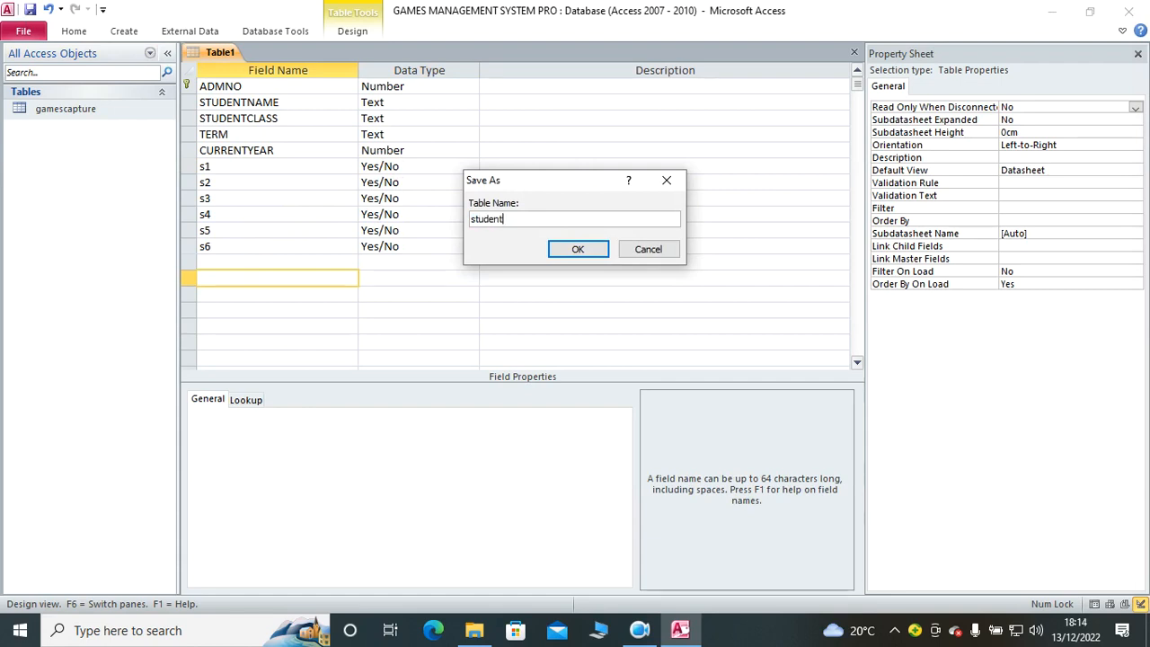
pyautogui.write('s details')
pyautogui.press('Return')
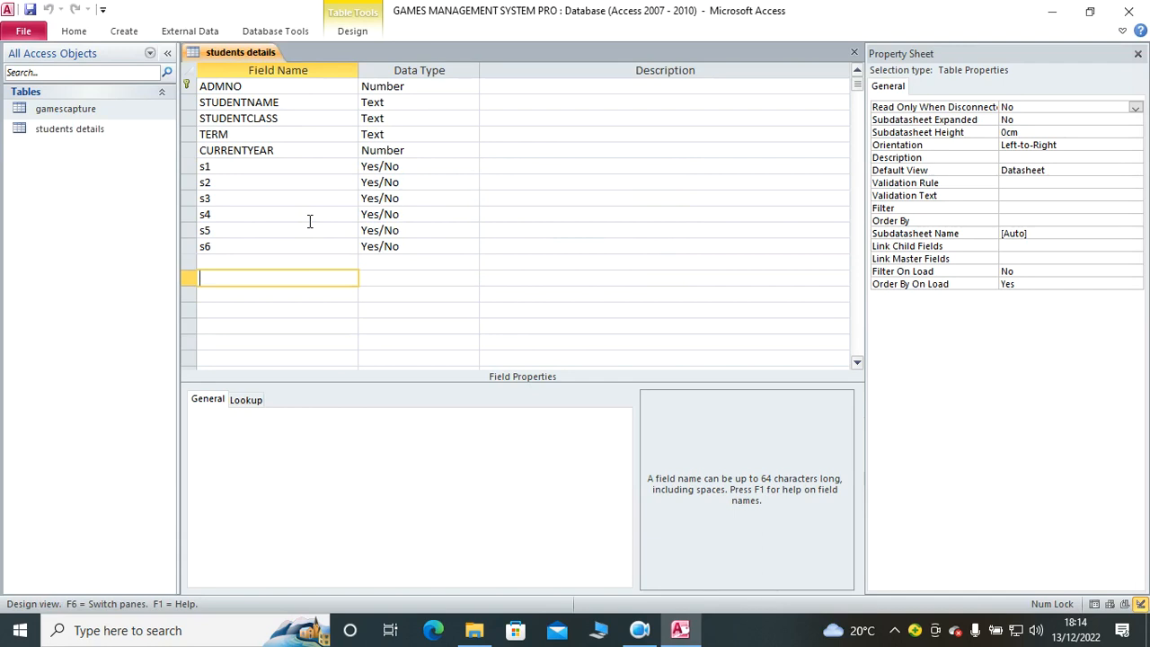
# Step: Add the fields G1, G2, G3, G4, G5 and G6 below s6 in the students details table
pyautogui.click(257, 247)
pyautogui.click(265, 261)
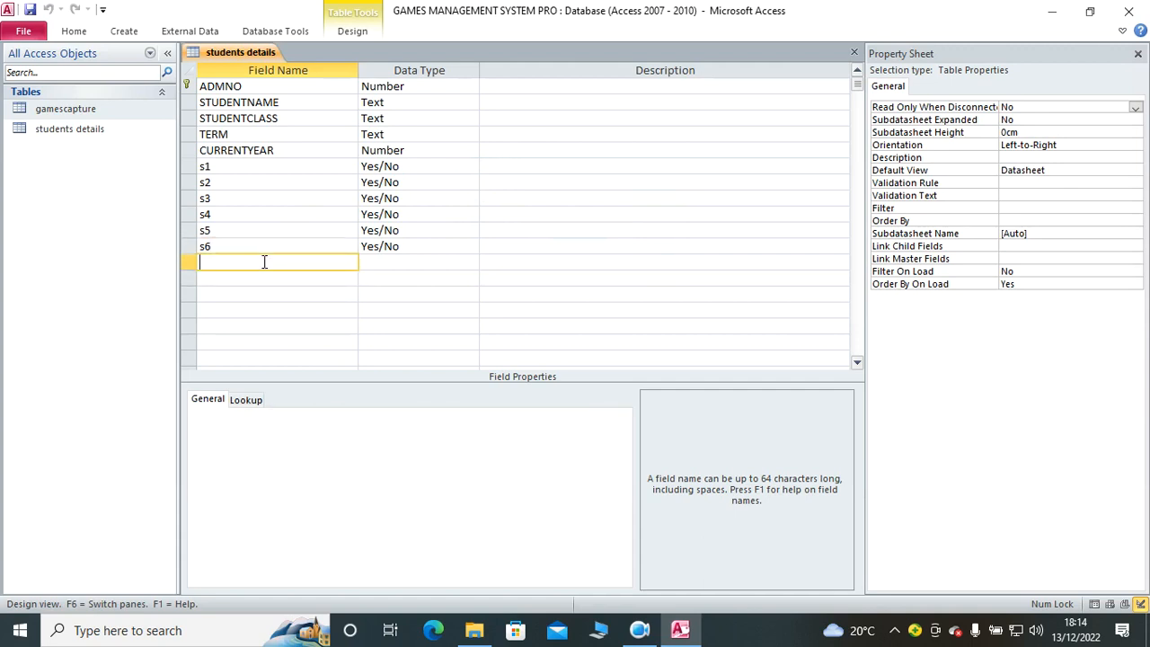
pyautogui.press('capslock')
pyautogui.write('G1')
pyautogui.press('Down')
pyautogui.write('G2')
pyautogui.press('Down')
pyautogui.write('G')
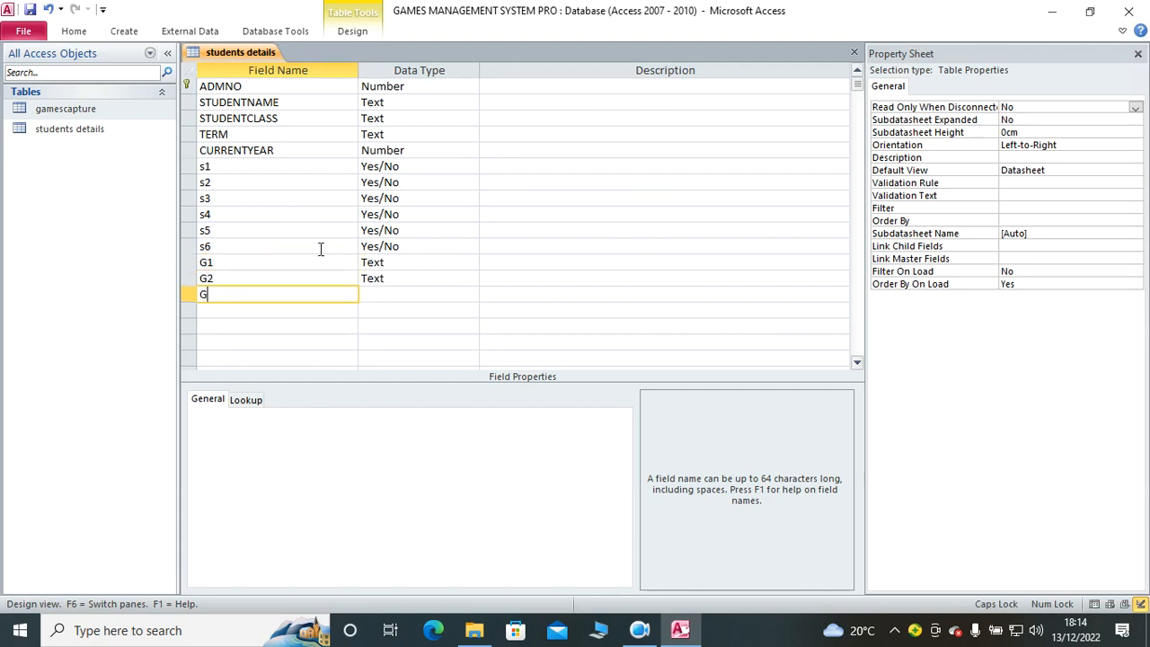
pyautogui.write('3')
pyautogui.press('Down')
pyautogui.write('G')
pyautogui.press('Down')
pyautogui.press('Down')
pyautogui.write('G')
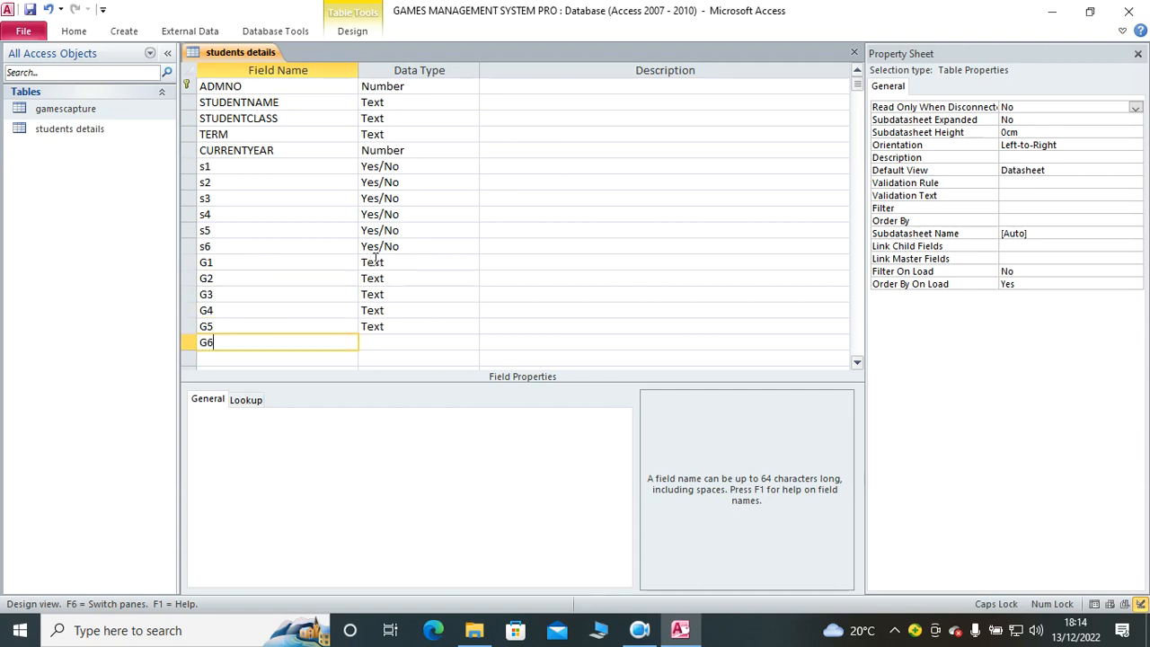
# Step: Set the data type of the fields G1 through G6 to Number
pyautogui.click(375, 259)
pyautogui.write('m')
pyautogui.write('n')
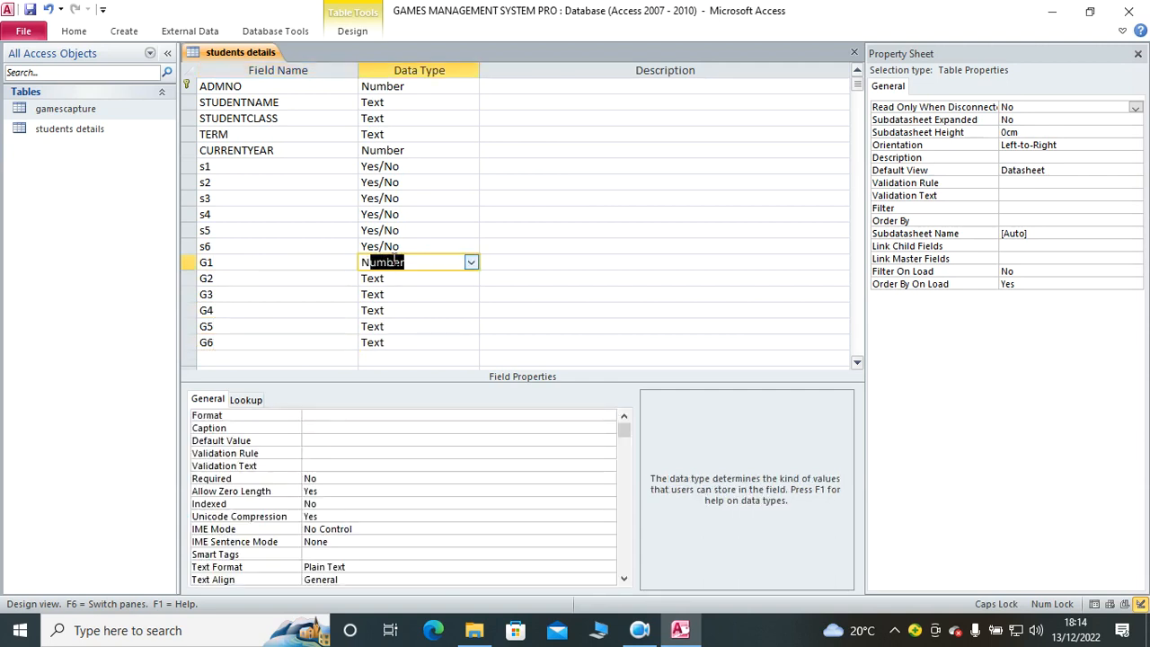
pyautogui.press('Down')
pyautogui.write('n')
pyautogui.press('Down')
pyautogui.write('n')
pyautogui.press('Down')
pyautogui.write('n')
pyautogui.press('Down')
pyautogui.write('n')
pyautogui.press('Down')
pyautogui.write('n')
pyautogui.click(611, 231)
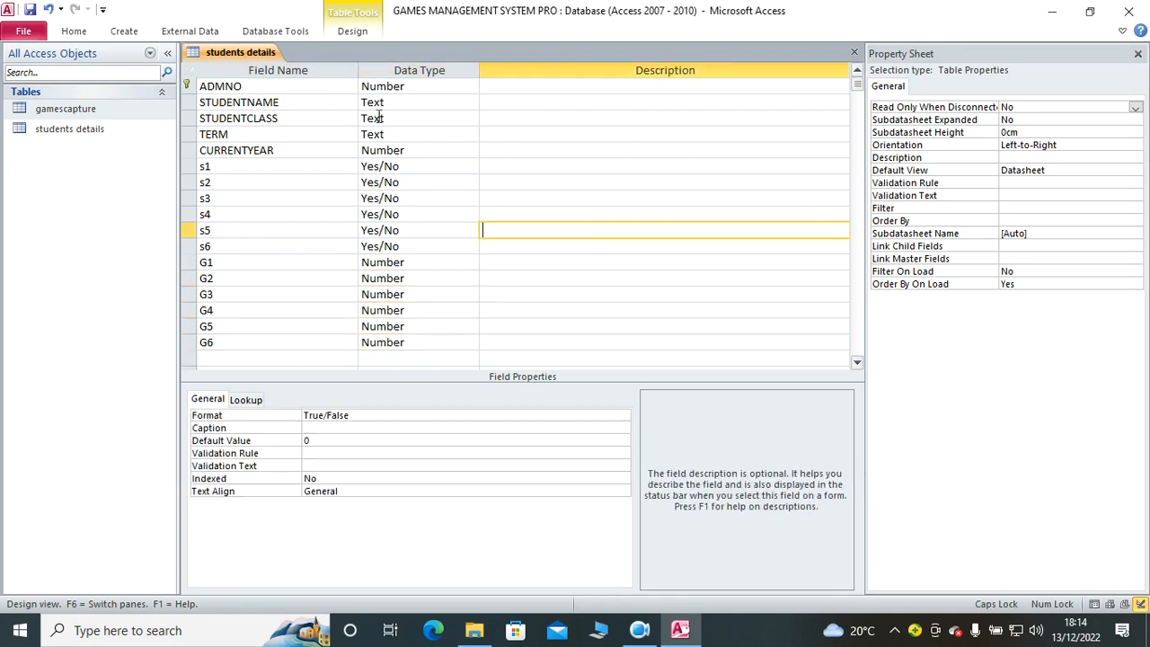
# Step: Save the changes to the students details table design and close it
pyautogui.rightClick(227, 54)
pyautogui.click(261, 63)
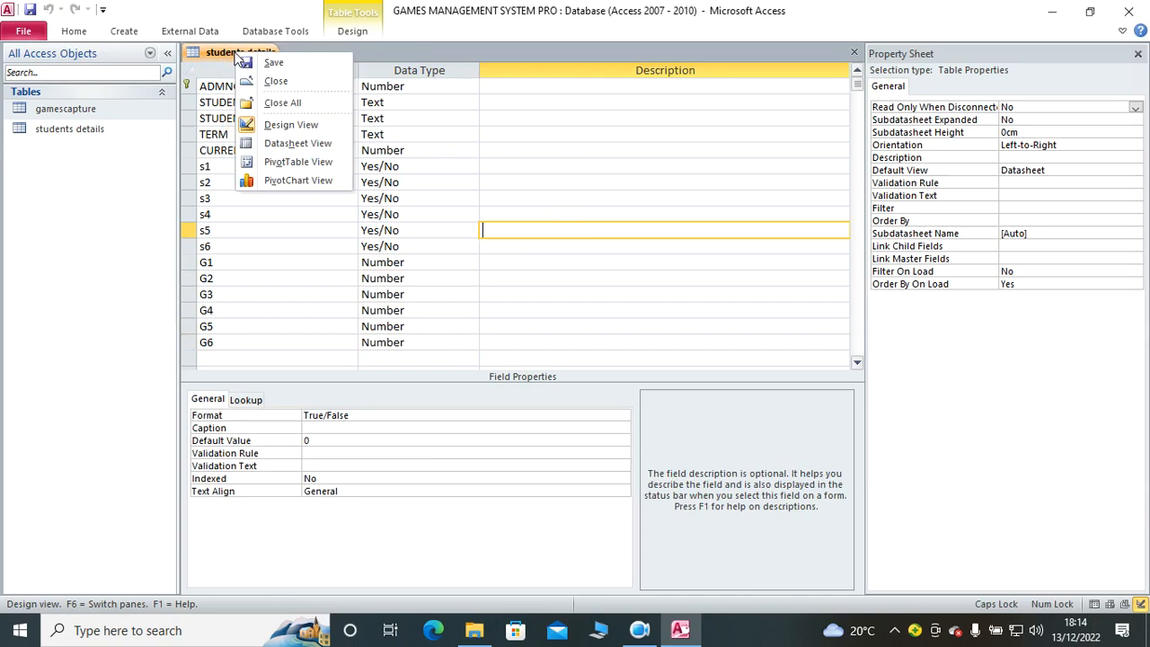
pyautogui.rightClick(228, 54)
pyautogui.click(278, 81)
# Step: Open the students details table and enter five consecutive four-digit admission numbers in the ADMNO column
pyautogui.doubleClick(90, 130)
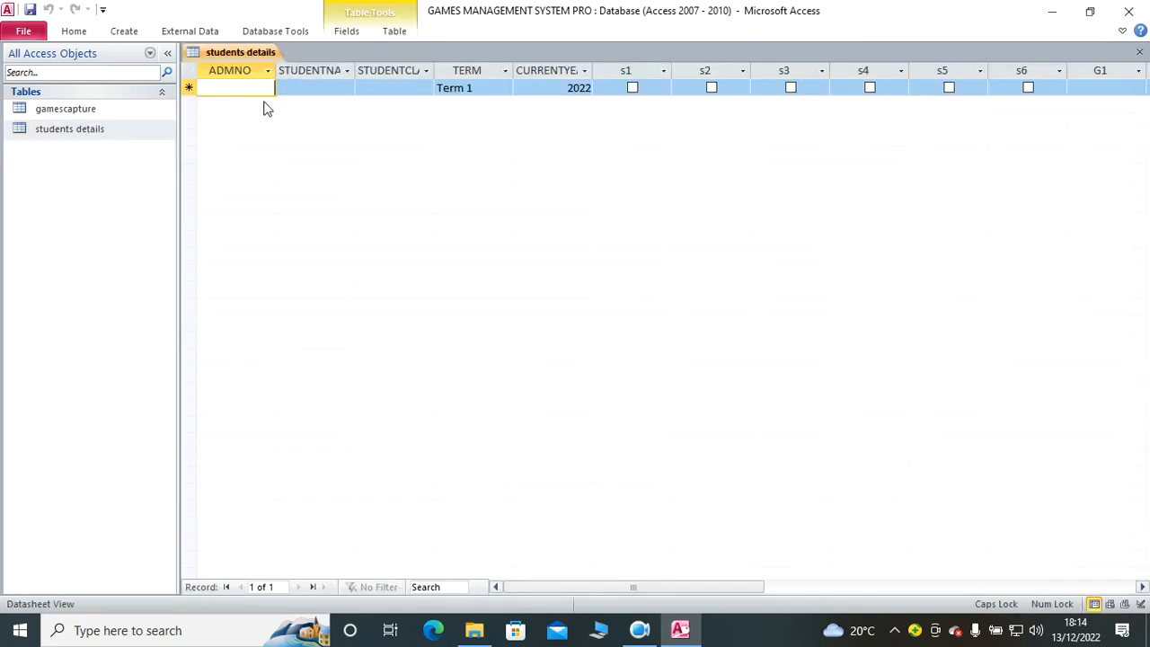
pyautogui.write('100')
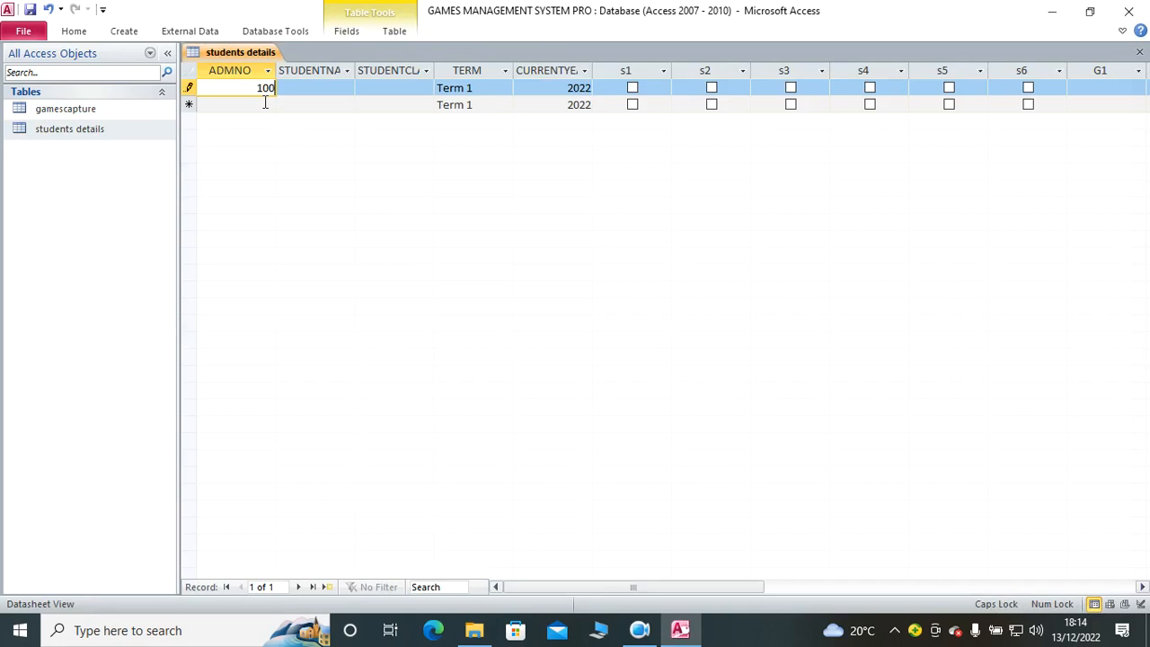
pyautogui.write('1')
pyautogui.press('Down')
pyautogui.write('1002')
pyautogui.press('Down')
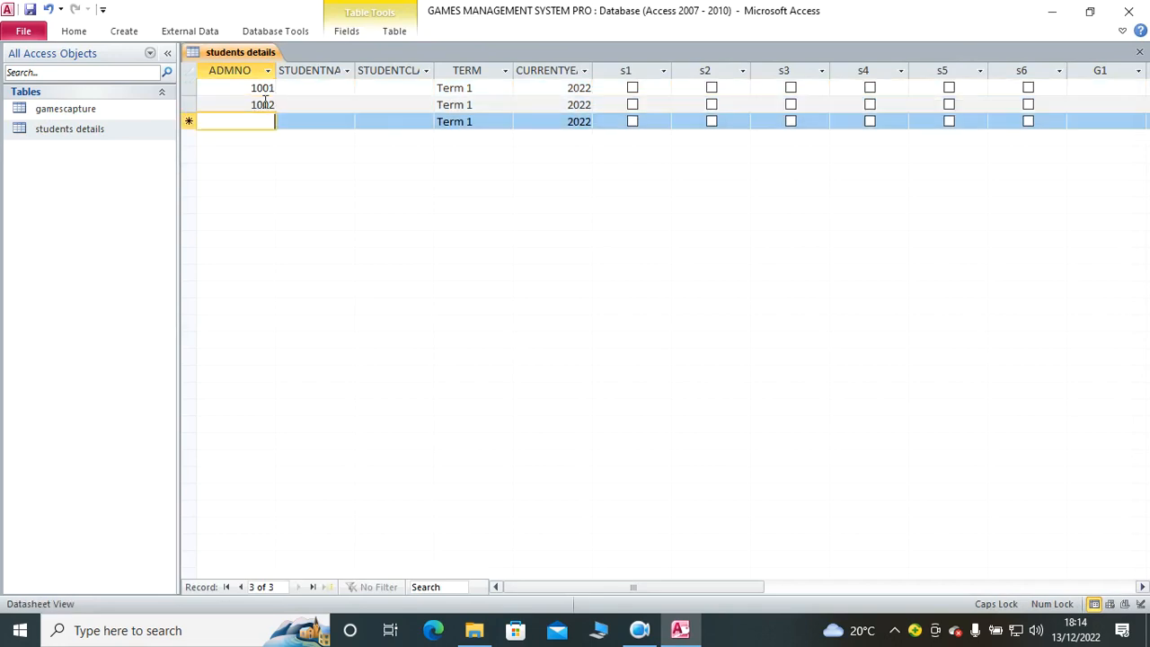
pyautogui.write('1003')
pyautogui.press('Down')
pyautogui.write('1004')
pyautogui.press('Down')
pyautogui.write('1005')
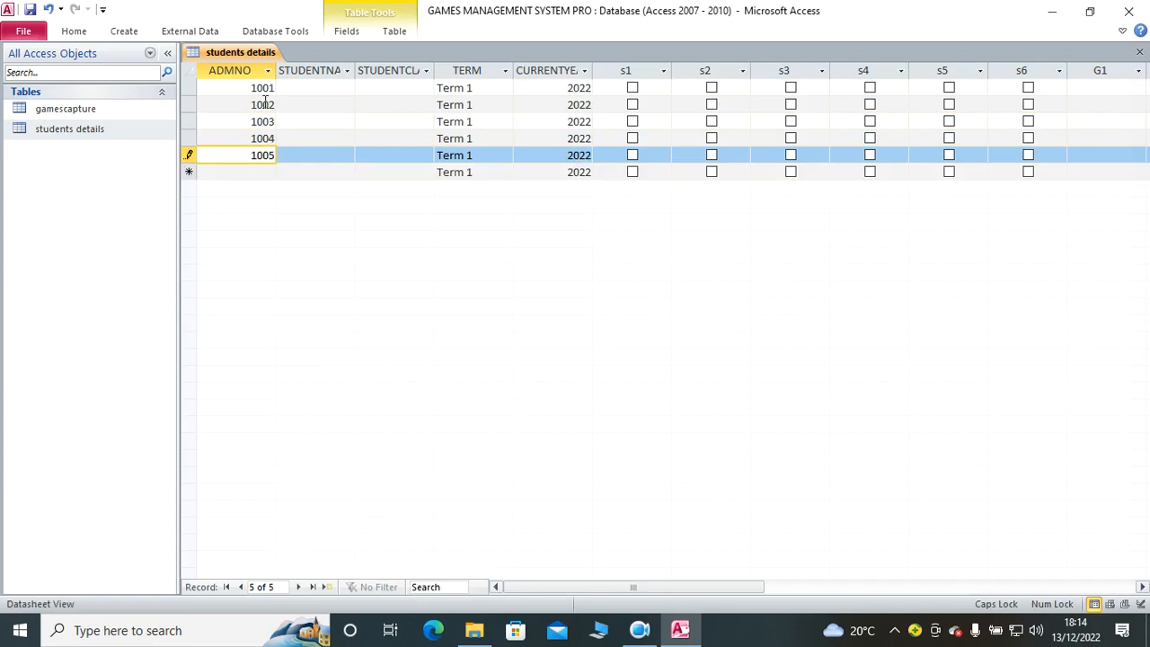
# Step: Enter the full names of the first two students in the STUDENTNAME column
pyautogui.click(301, 87)
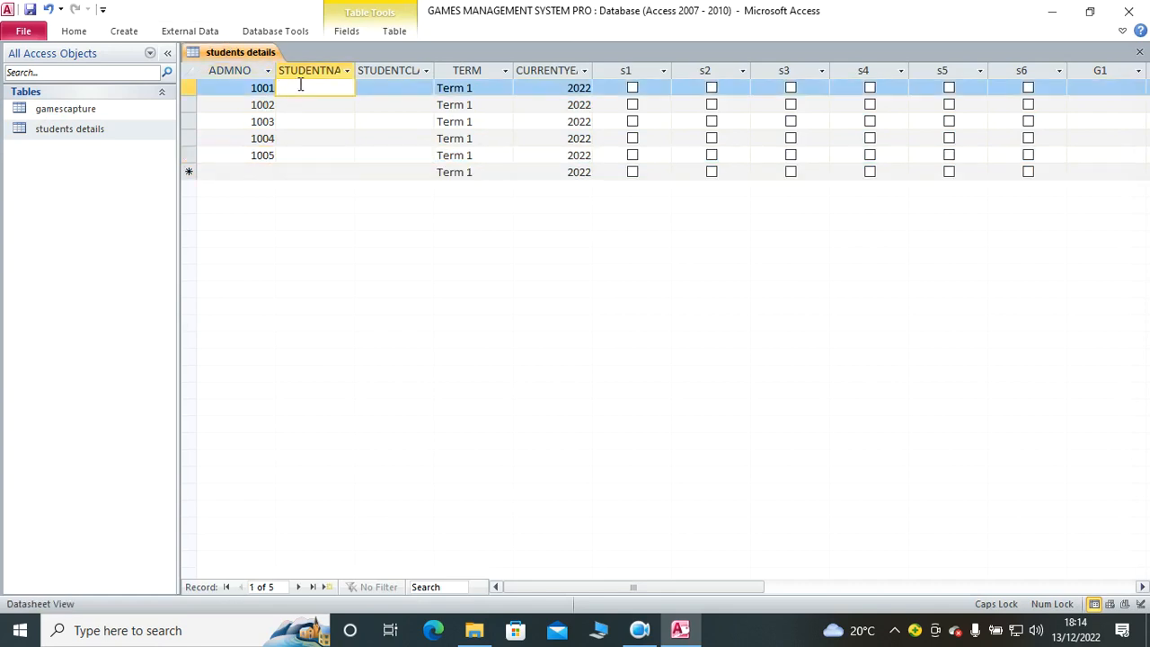
pyautogui.write('JAMES PETER')
pyautogui.press('Down')
pyautogui.write('BENOS')
pyautogui.press('BackSpace')
pyautogui.press('BackSpace')
pyautogui.write('SON')
pyautogui.write(' COLLINS')
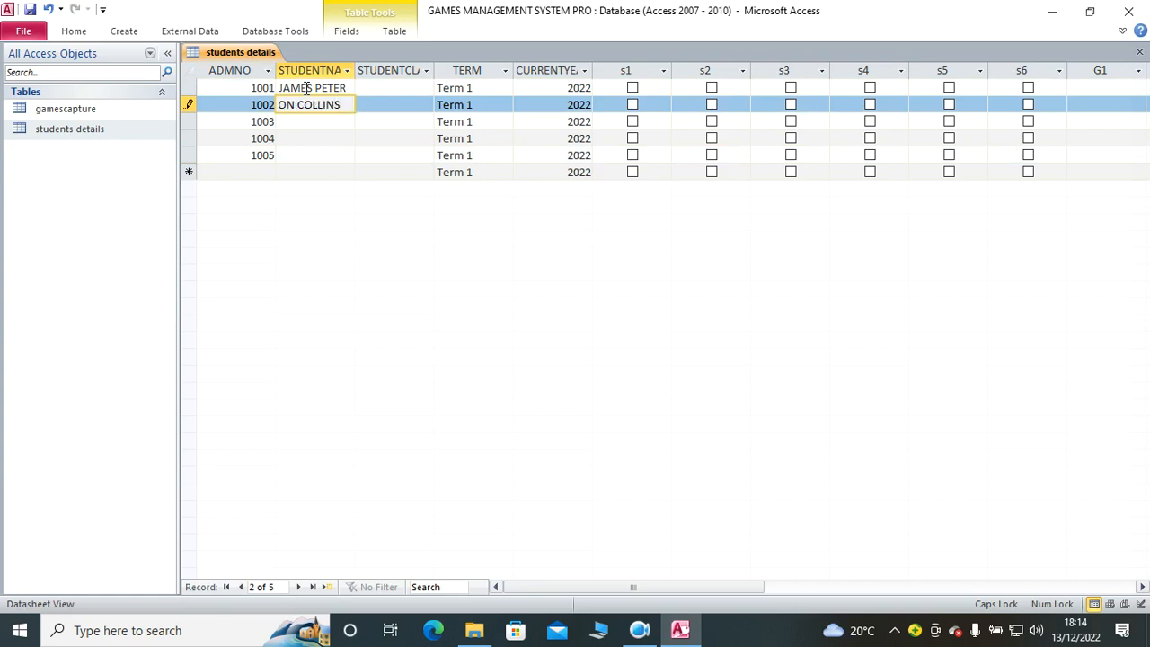
# Step: Enter the full names of the remaining three students in the STUDENTNAME column
pyautogui.press('Down')
pyautogui.write('JOHN')
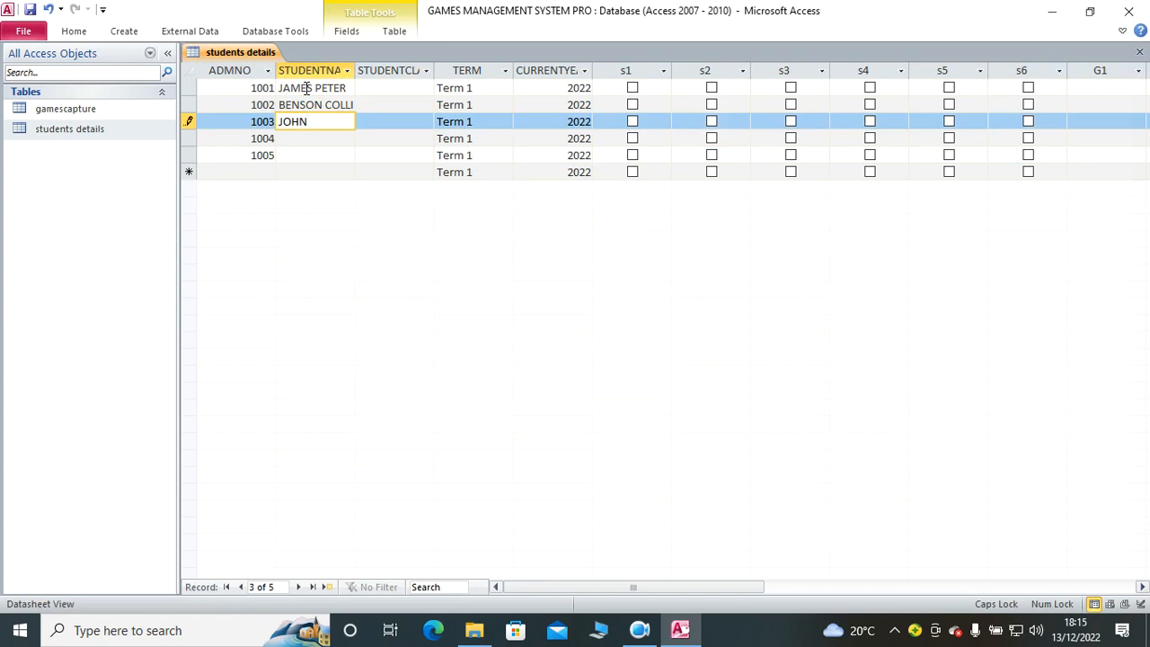
pyautogui.write(' KIMANI')
pyautogui.press('Down')
pyautogui.write('KO')
pyautogui.press('BackSpace')
pyautogui.press('BackSpace')
pyautogui.write('OTIENO')
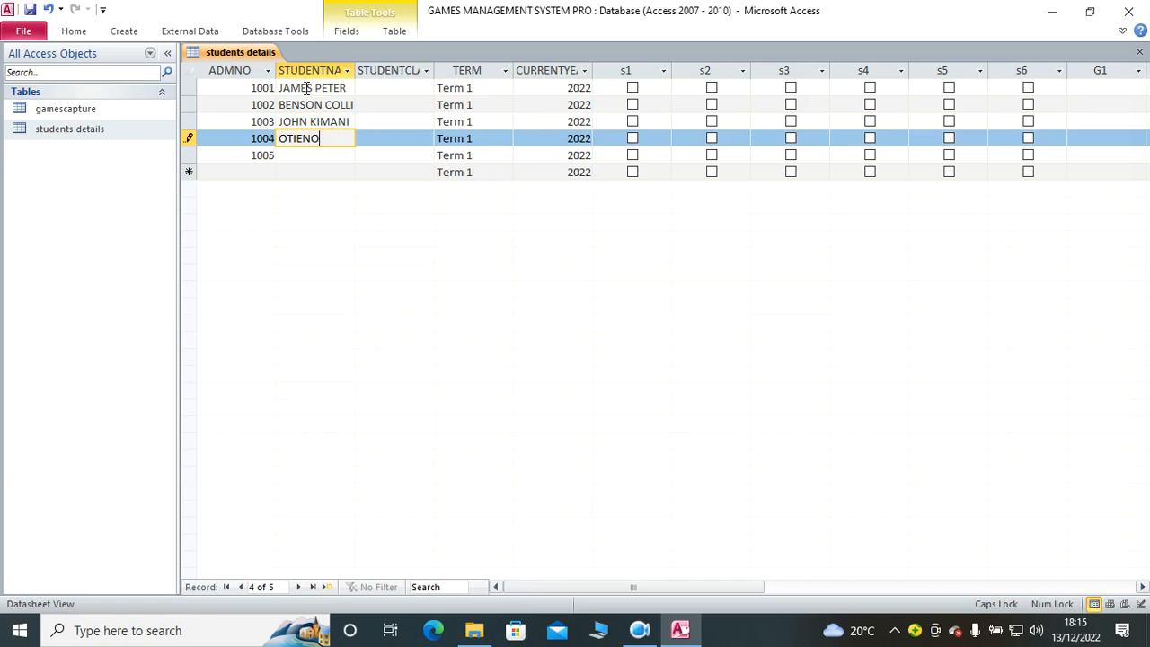
pyautogui.write(' PETRE')
pyautogui.press('Down')
pyautogui.write('JA')
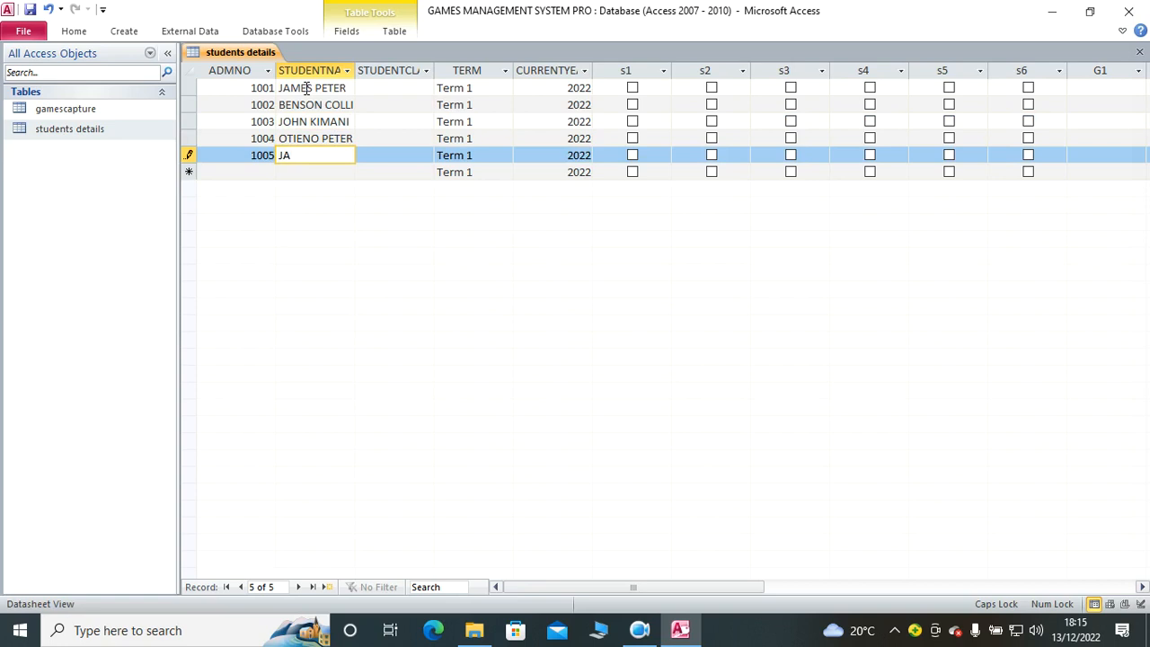
pyautogui.write('NE JANET')
# Step: Widen the STUDENTCLASS column and enter 2 WEST, 2NORTH, 3 KENYA, 2 WEST and 2 WEST for the five records in order
pyautogui.click(376, 89)
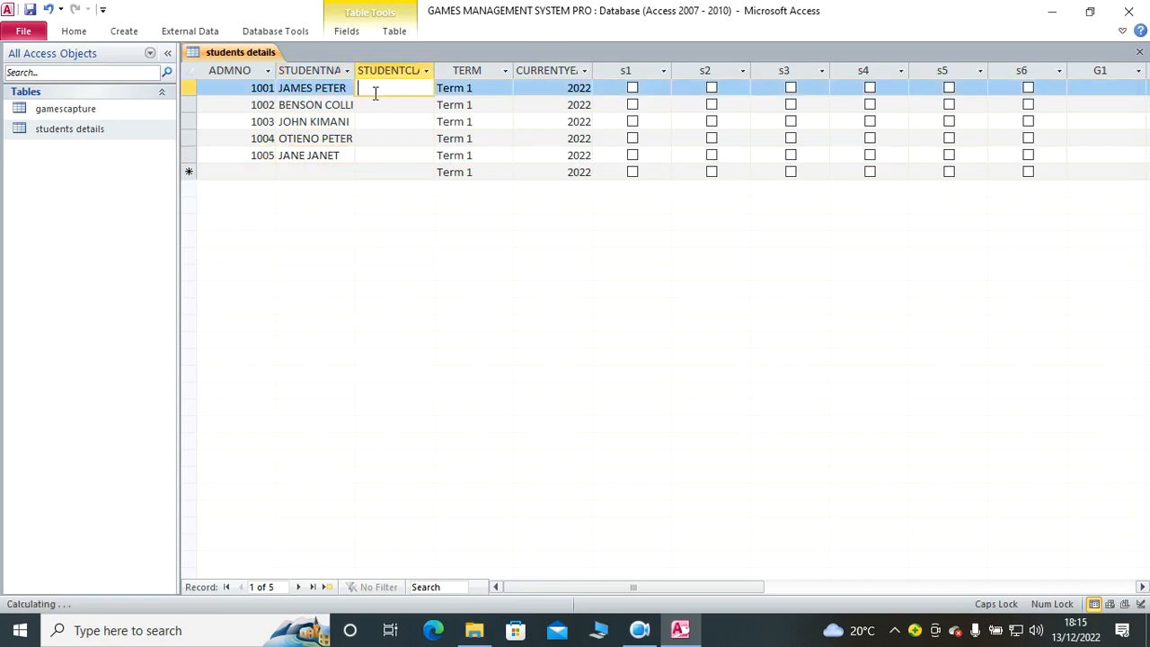
pyautogui.moveTo(434, 70); pyautogui.dragTo(477, 70)
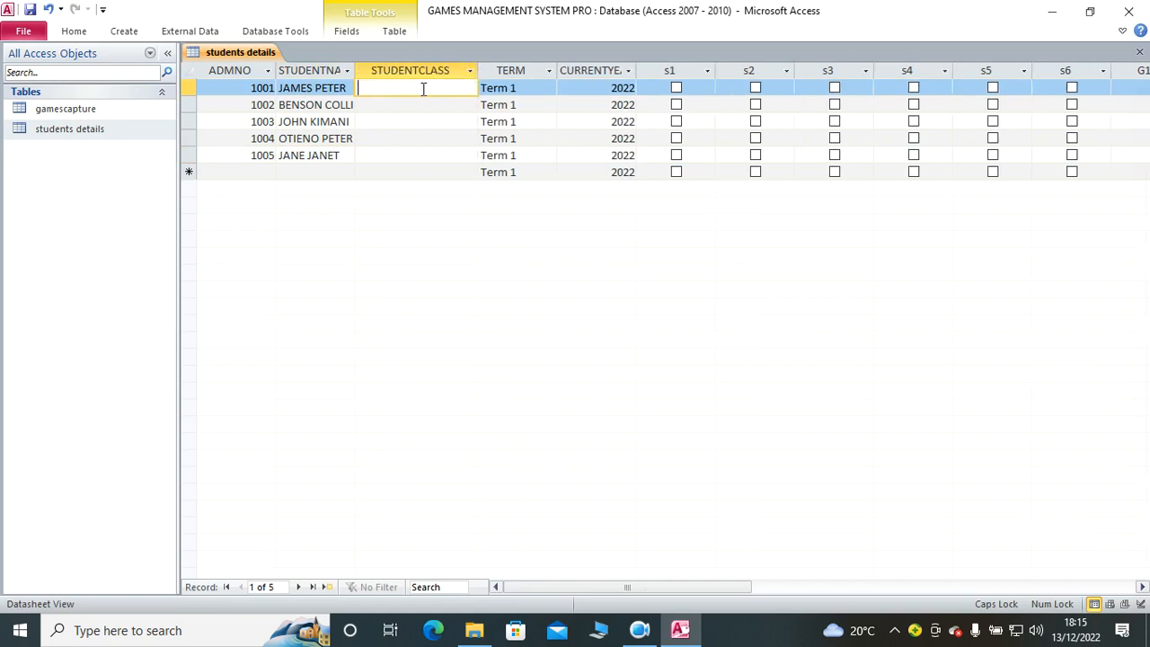
pyautogui.write('2 WEST')
pyautogui.press('Down')
pyautogui.write('2NORHT')
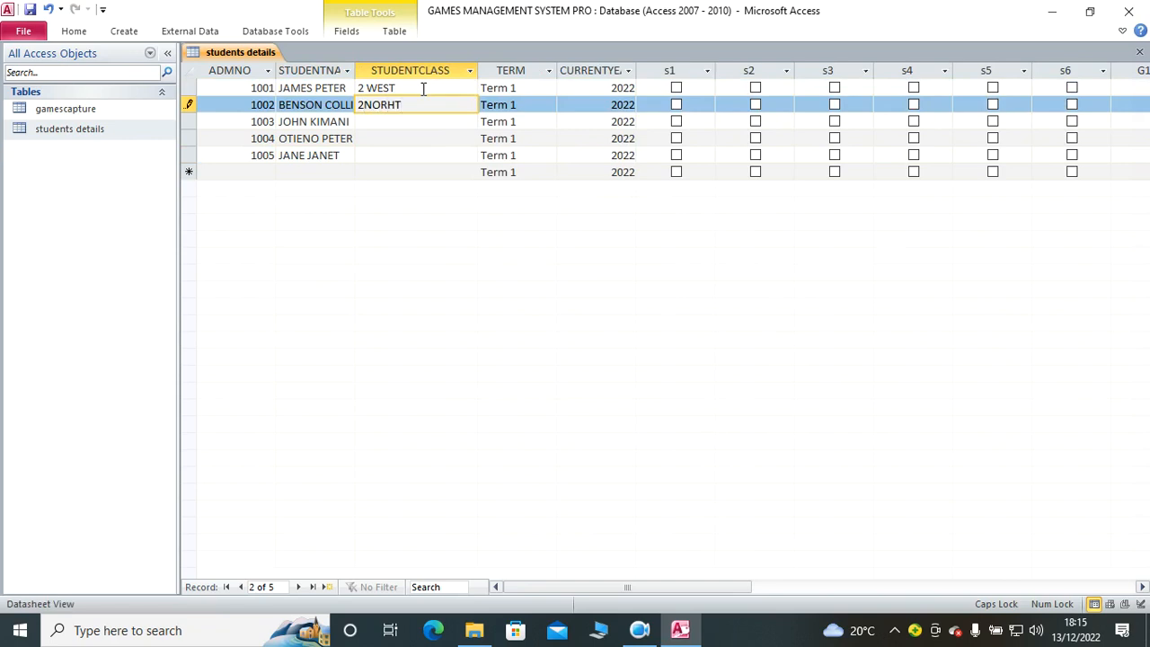
pyautogui.press('BackSpace')
pyautogui.press('BackSpace')
pyautogui.write('TH')
pyautogui.press('Down')
pyautogui.write('3 KENYA')
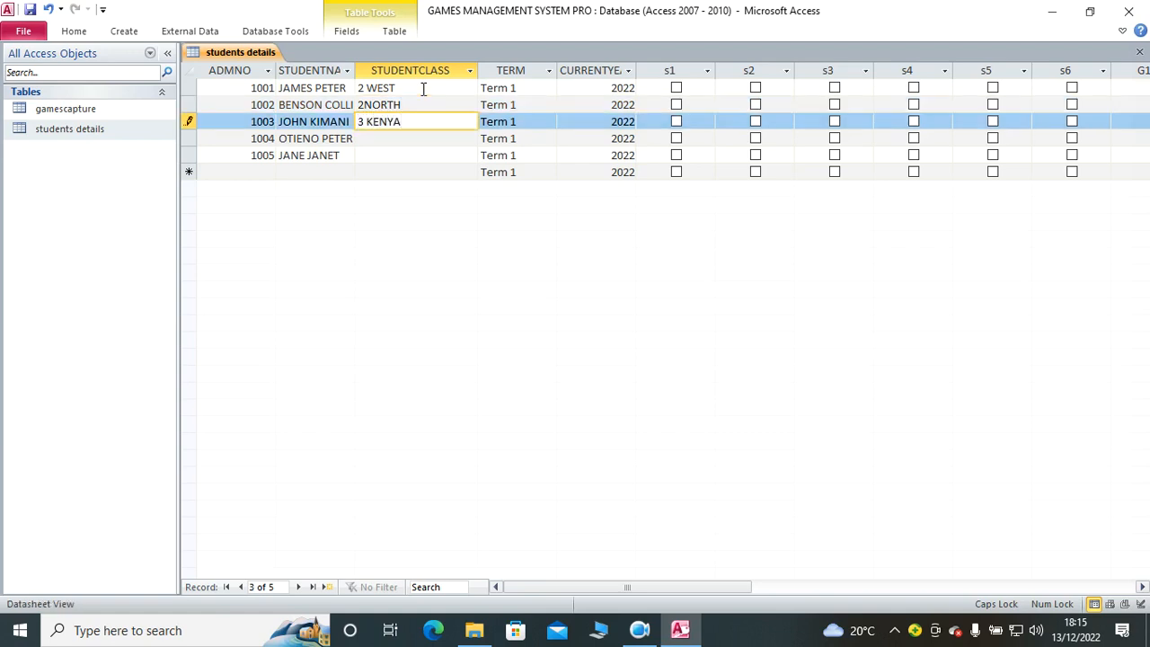
pyautogui.press('Down')
pyautogui.write('2WEST')
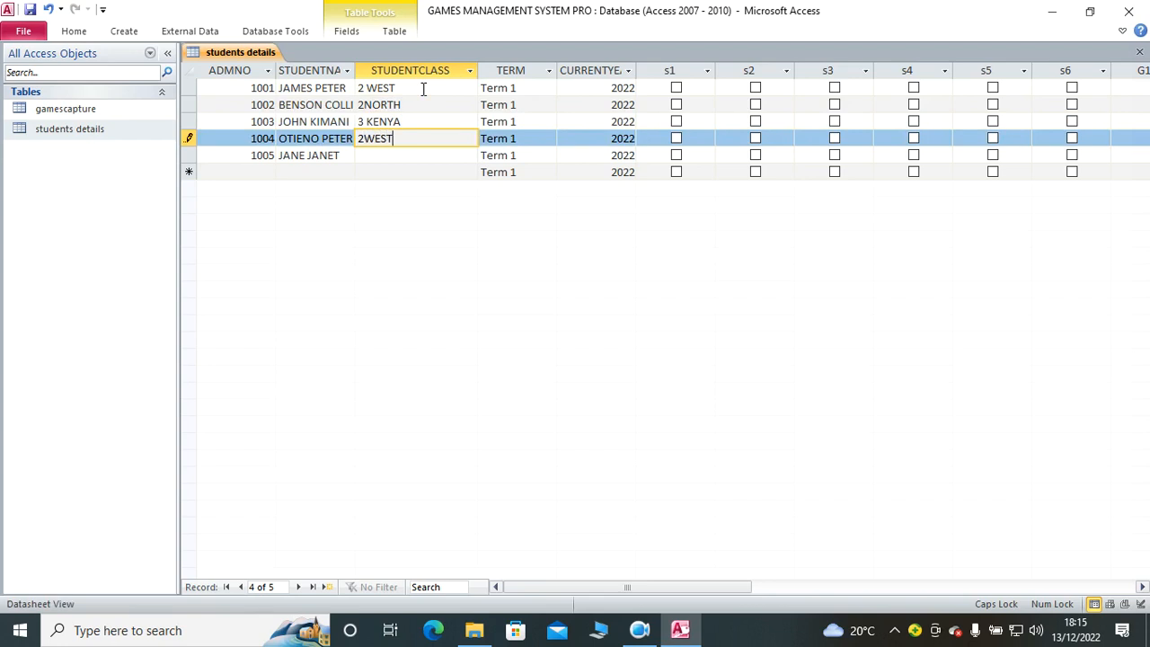
pyautogui.press('Down')
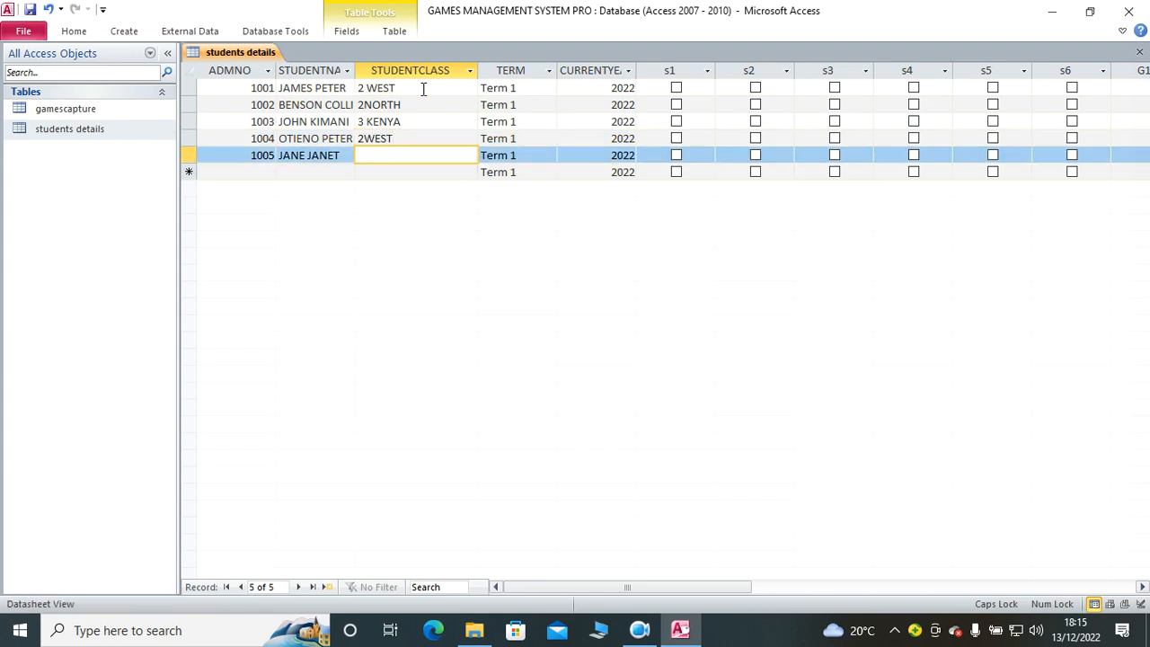
pyautogui.write('2 WEST')
pyautogui.click(365, 139)
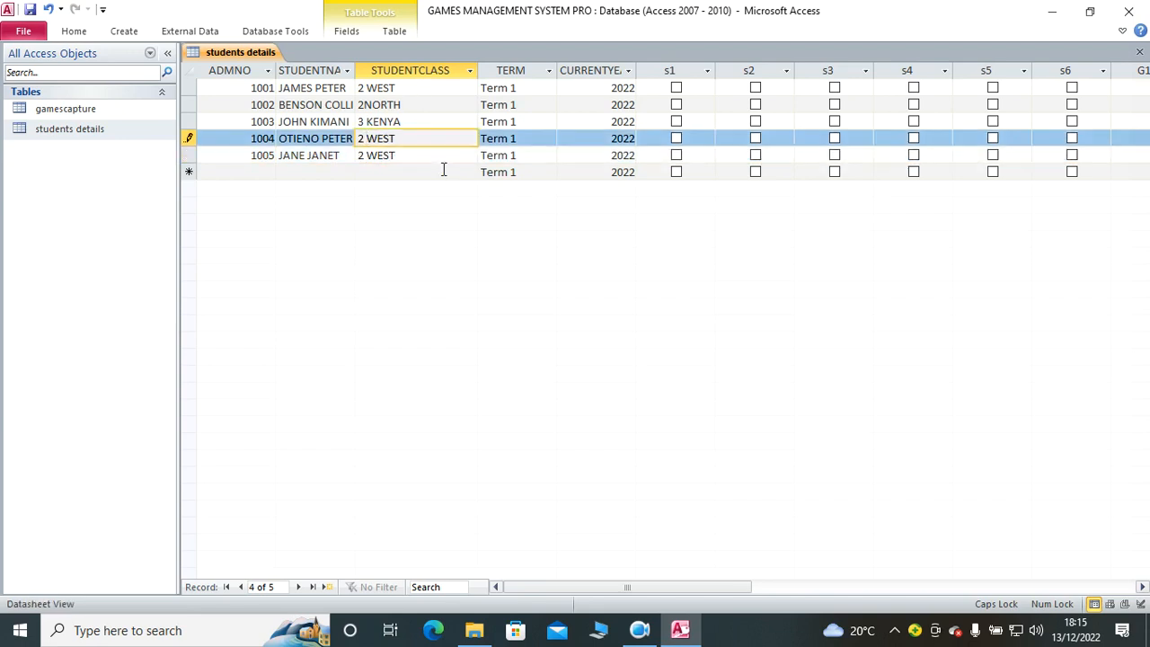
# Step: Close the students details table
pyautogui.click(509, 70)
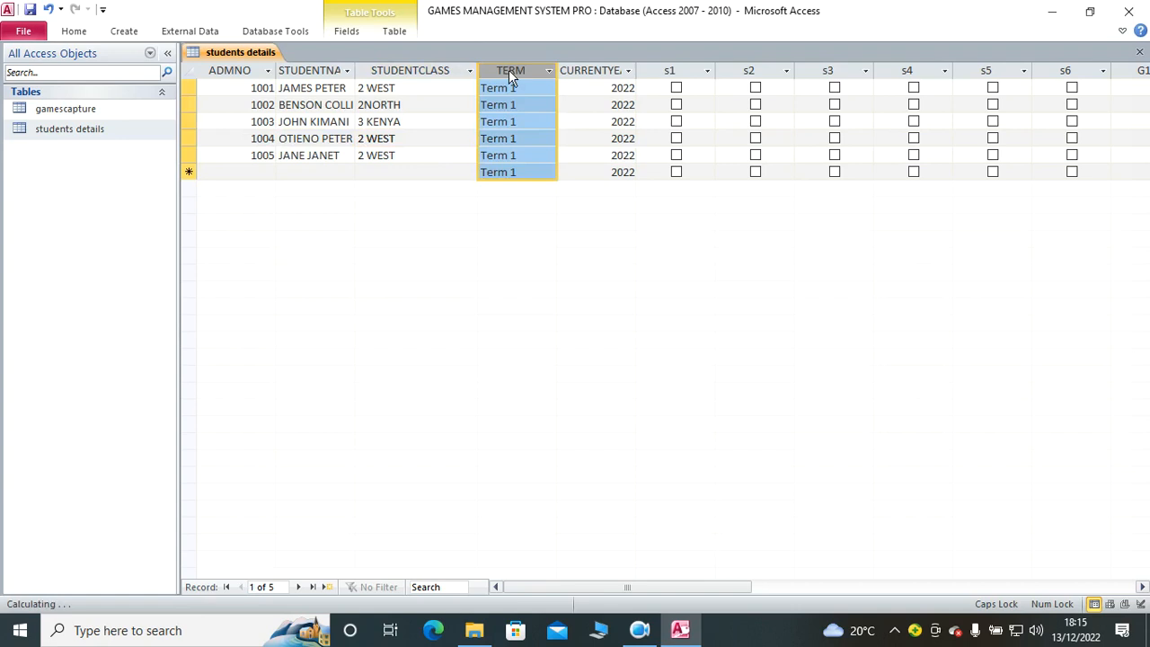
pyautogui.click(614, 70)
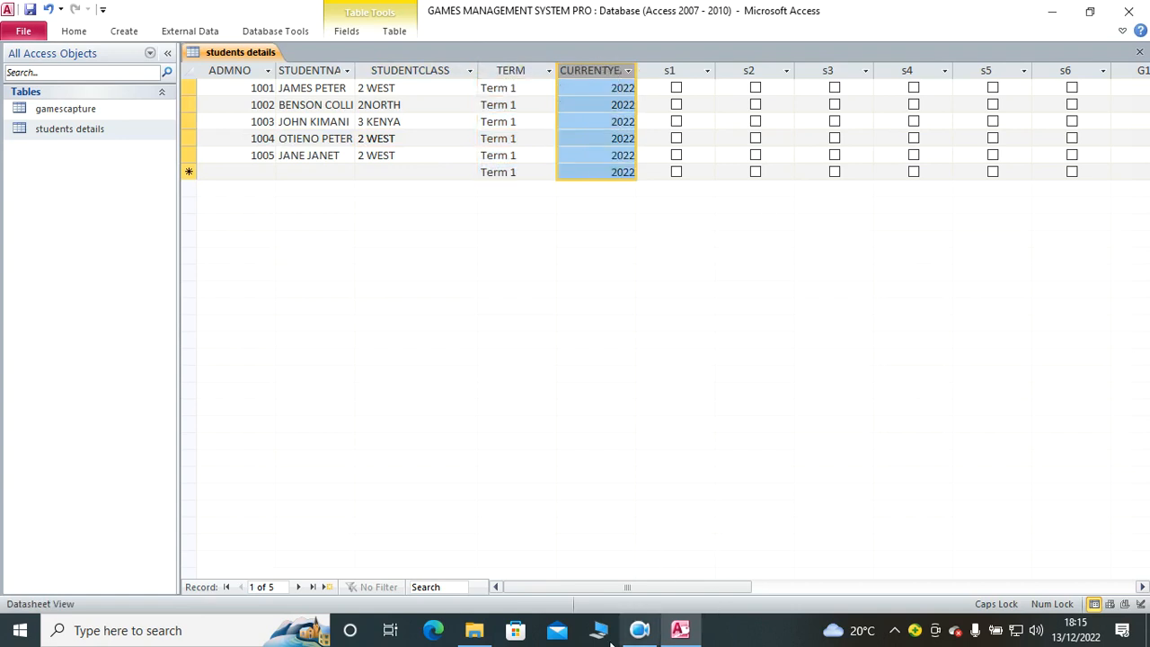
pyautogui.moveTo(587, 586); pyautogui.dragTo(320, 185)
pyautogui.rightClick(245, 50)
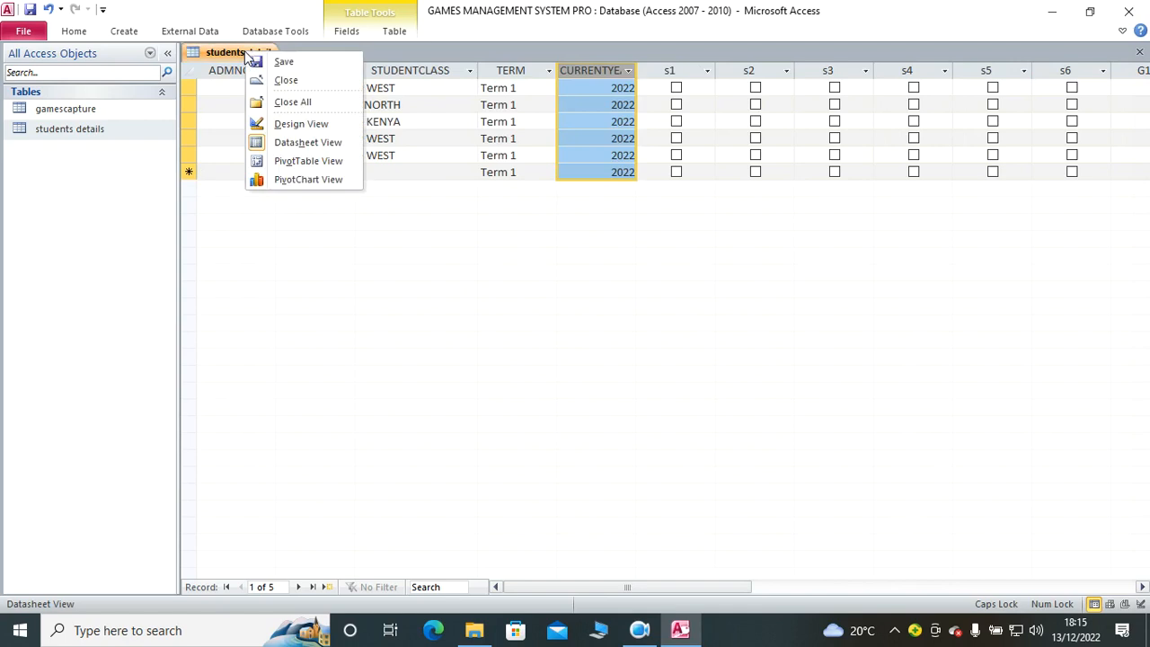
pyautogui.click(284, 83)
pyautogui.click(498, 355)
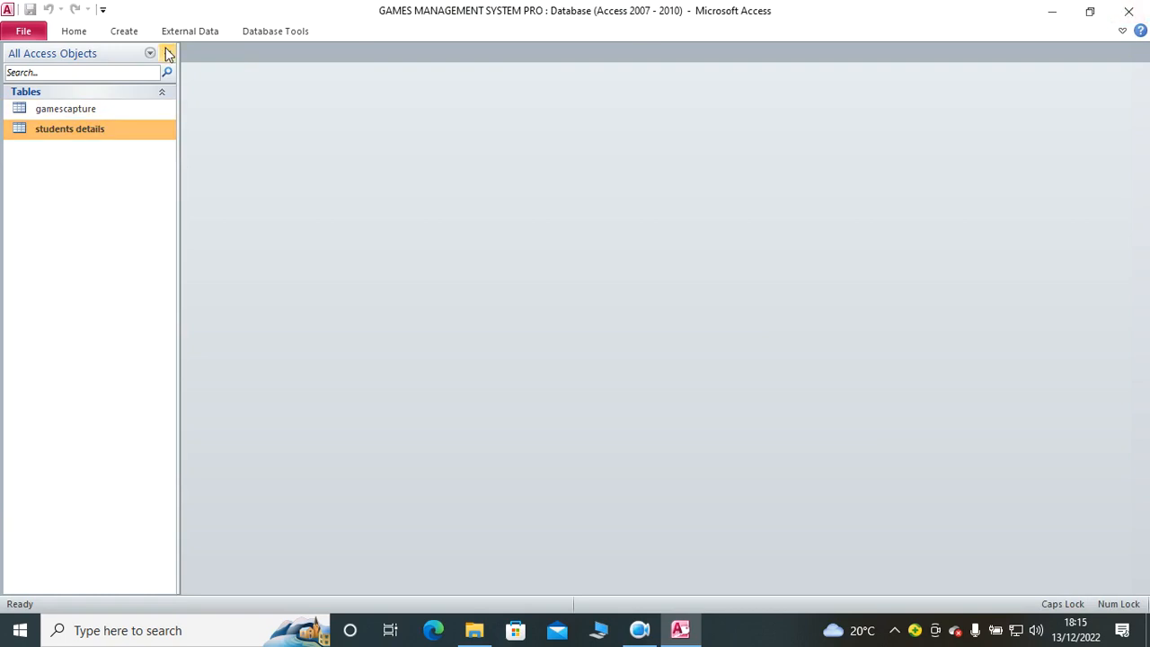
# Step: Create a form in Form Design with students details as its record source and enlarge its area to about 15.4 cm wide
pyautogui.click(124, 30)
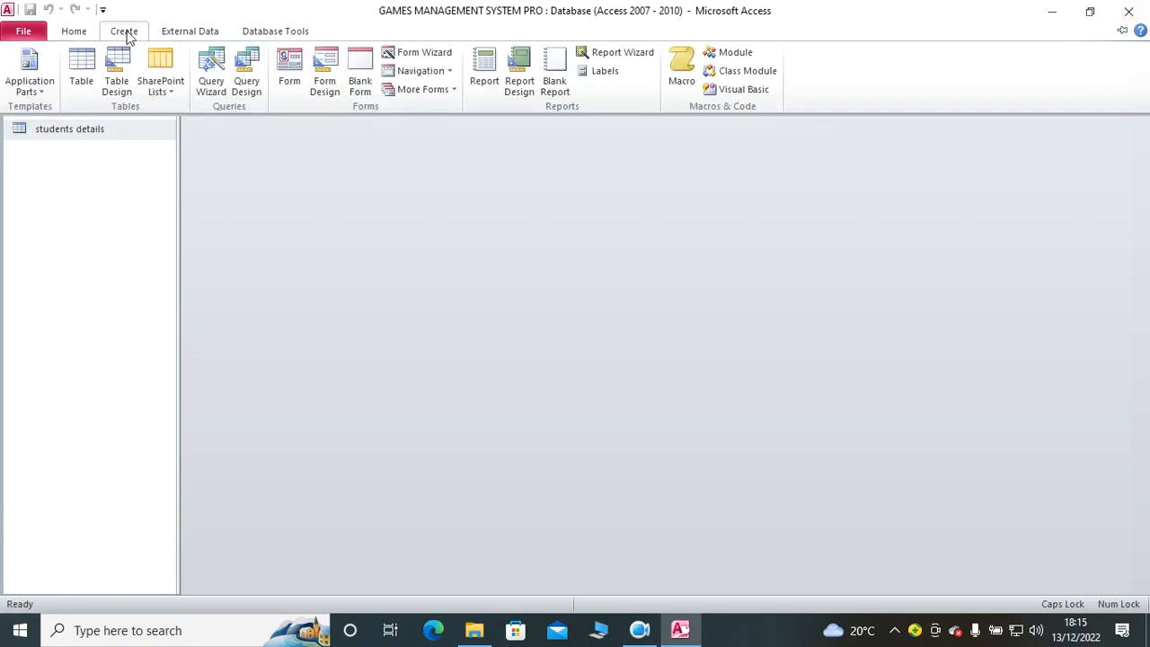
pyautogui.click(328, 86)
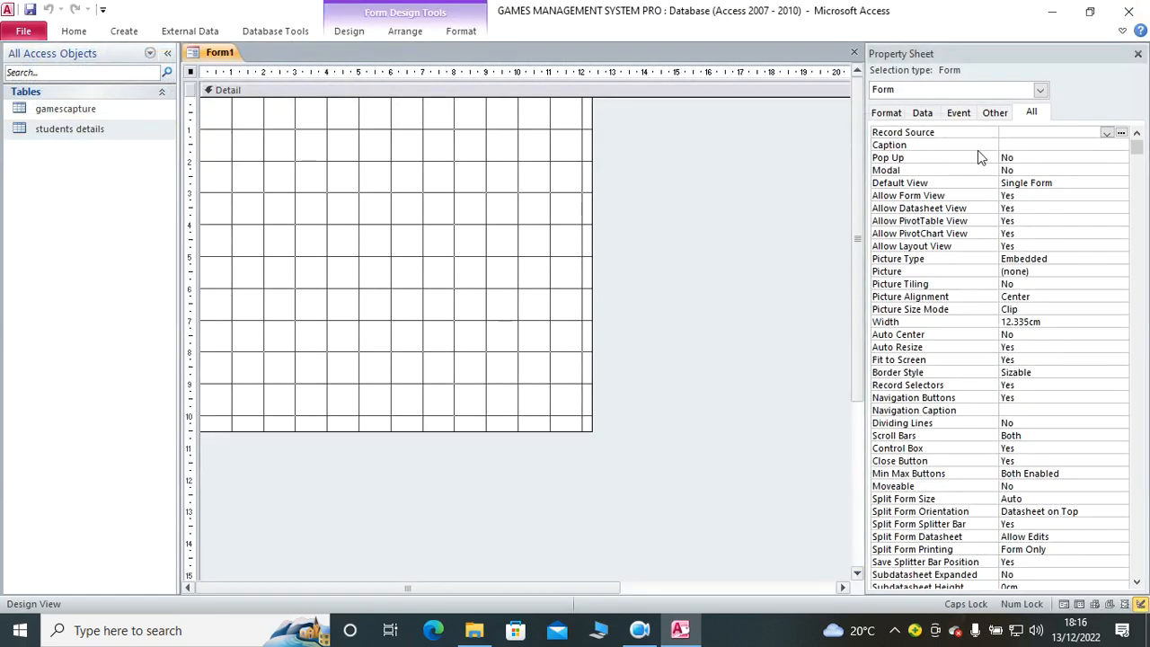
pyautogui.click(1107, 133)
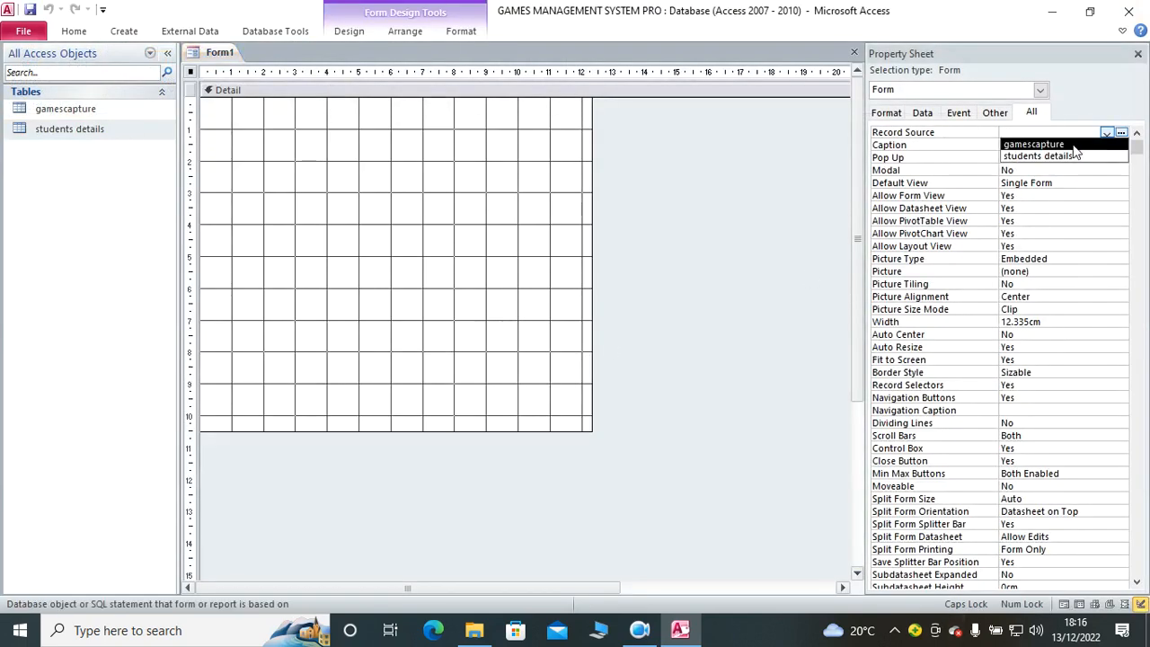
pyautogui.click(1067, 156)
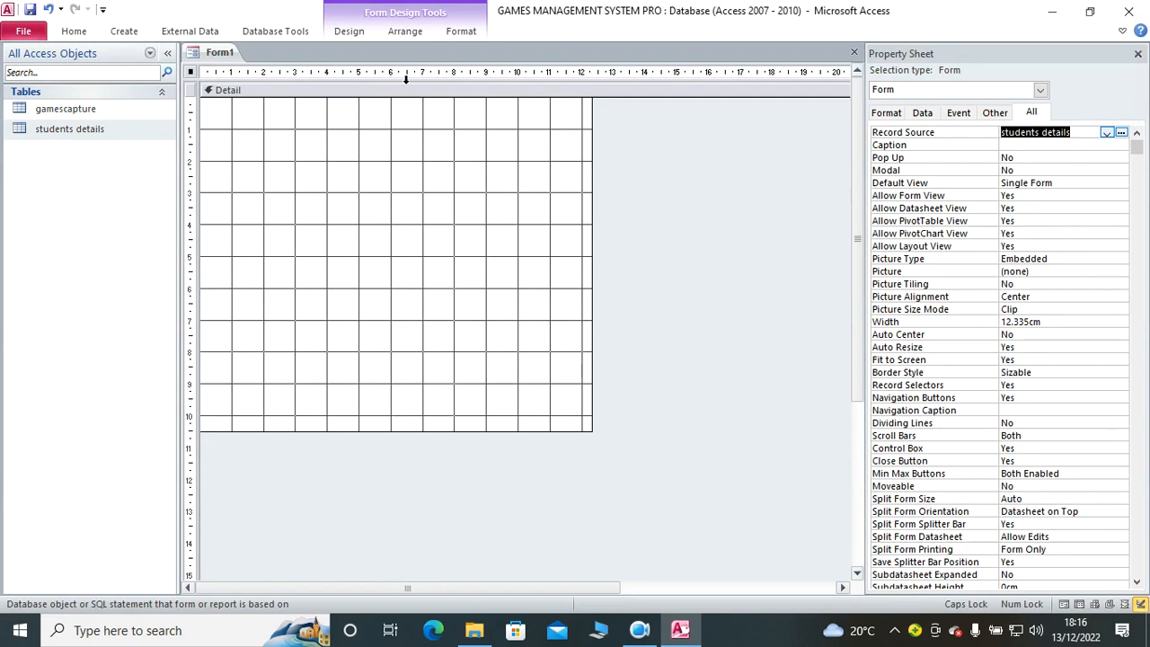
pyautogui.moveTo(592, 431); pyautogui.dragTo(689, 496)
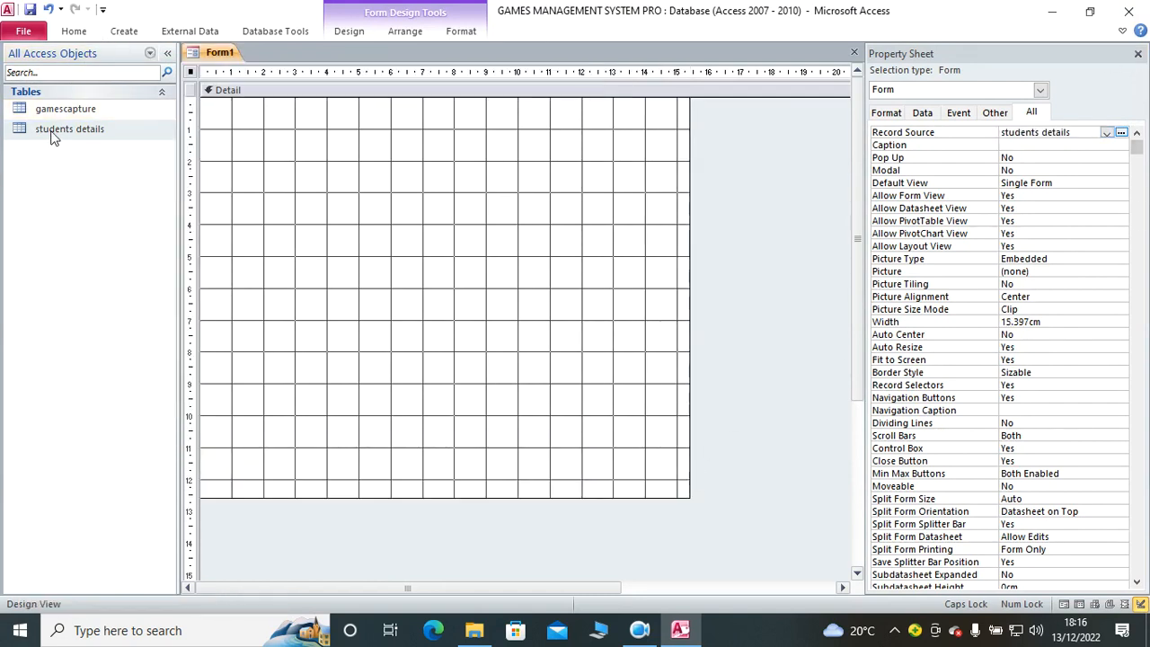
pyautogui.click(117, 36)
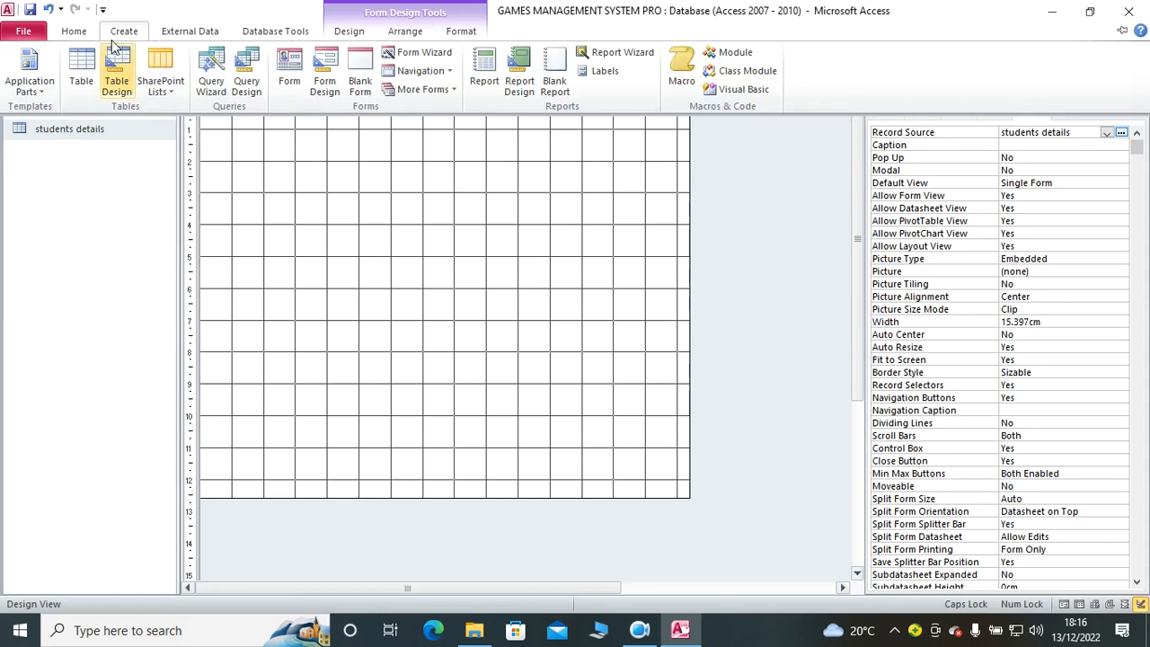
pyautogui.click(246, 83)
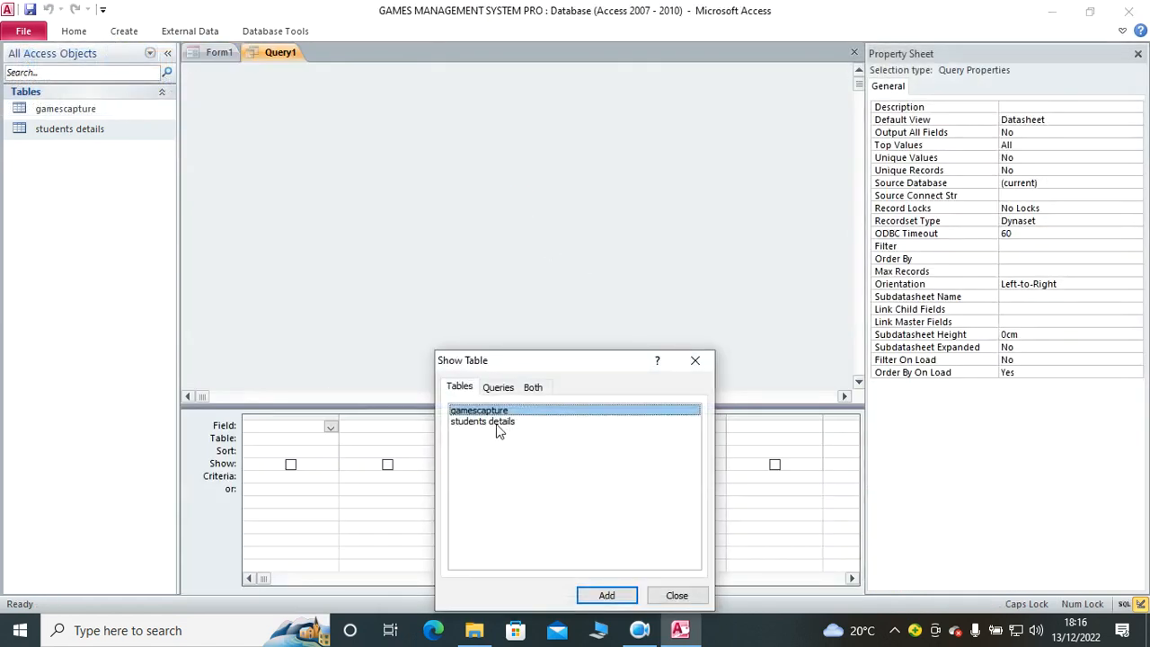
pyautogui.click(697, 363)
pyautogui.rightClick(278, 54)
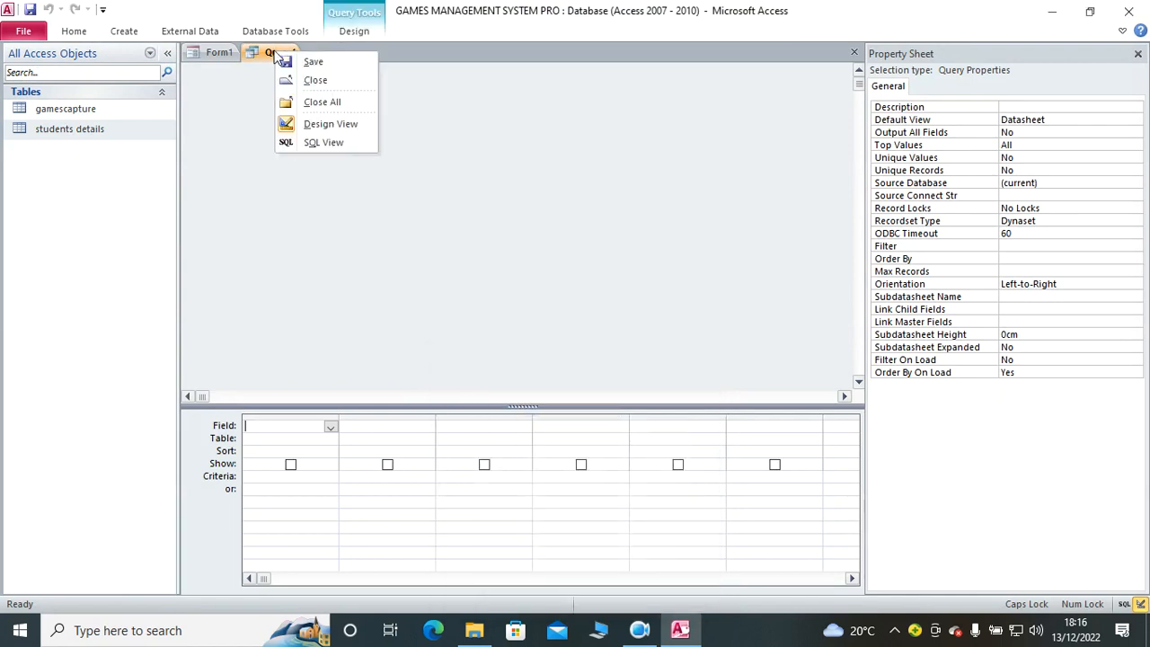
pyautogui.click(318, 81)
# Step: Create a simple detail query containing all fields of the students details table
pyautogui.click(124, 30)
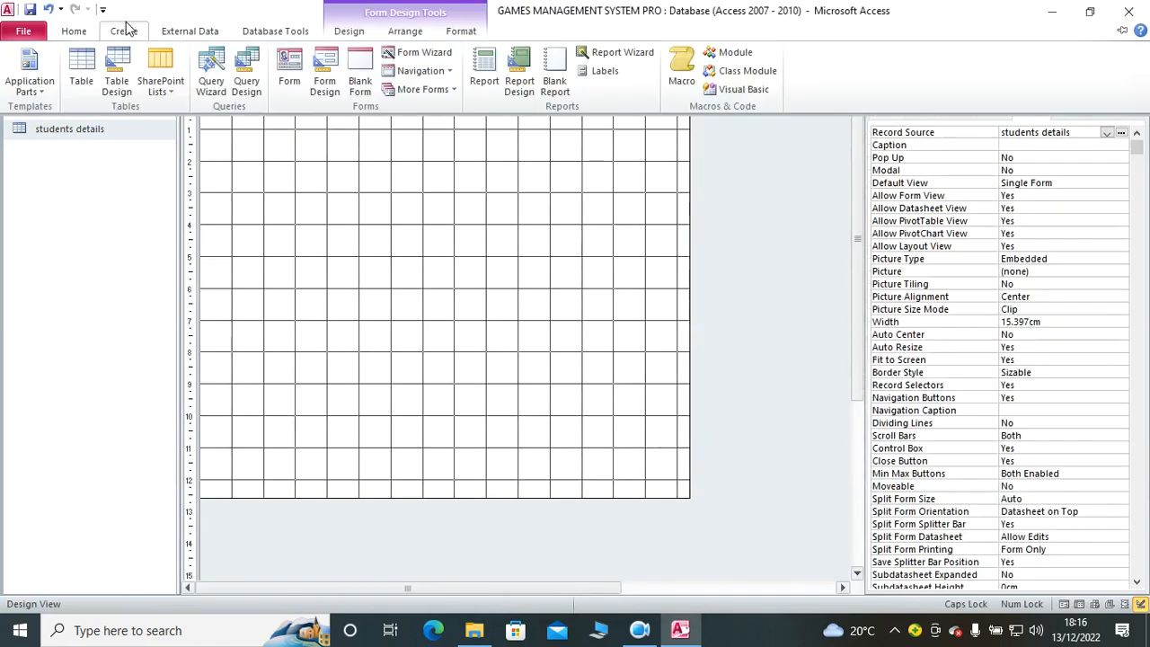
pyautogui.click(213, 81)
pyautogui.click(661, 398)
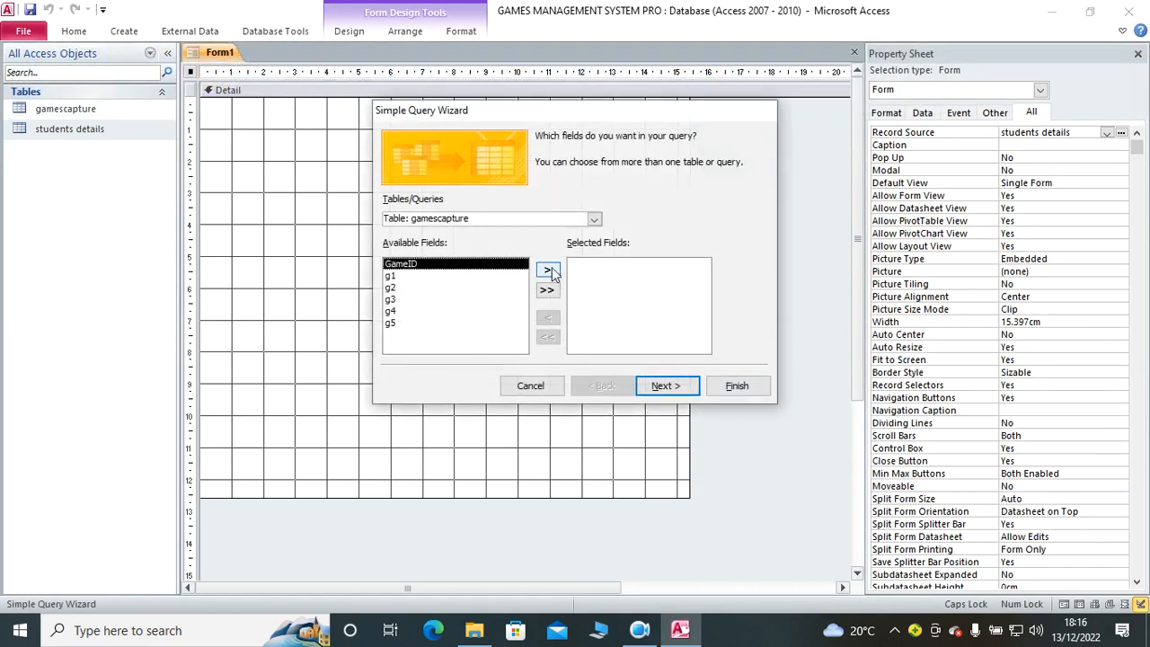
pyautogui.click(594, 219)
pyautogui.click(492, 244)
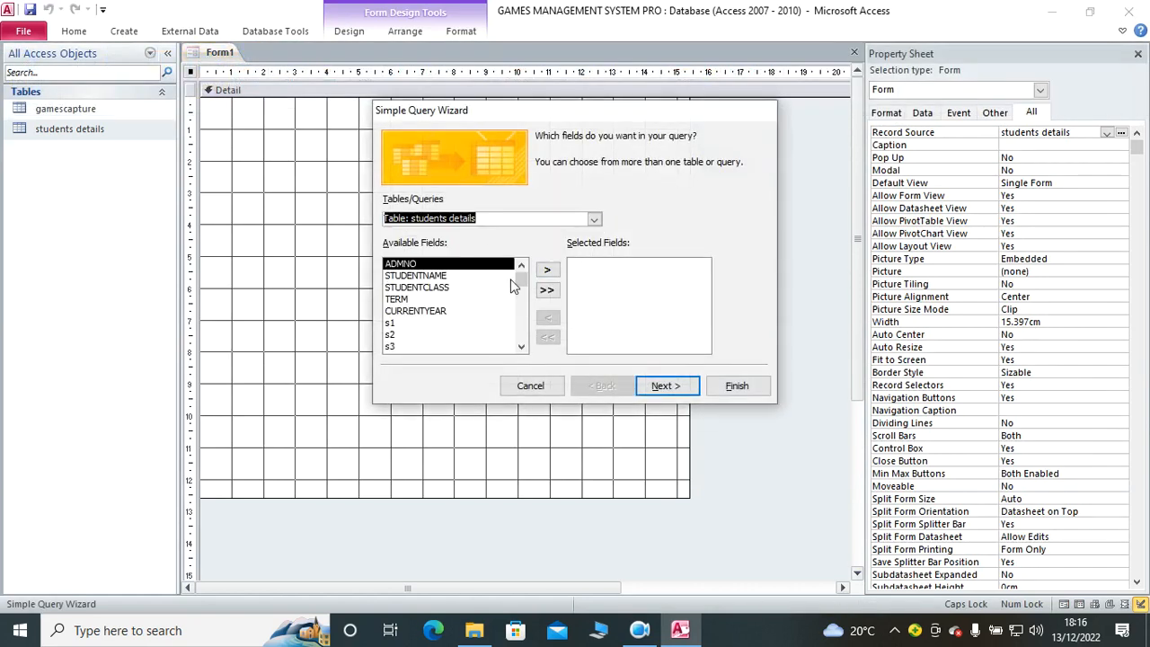
pyautogui.click(546, 289)
pyautogui.click(665, 386)
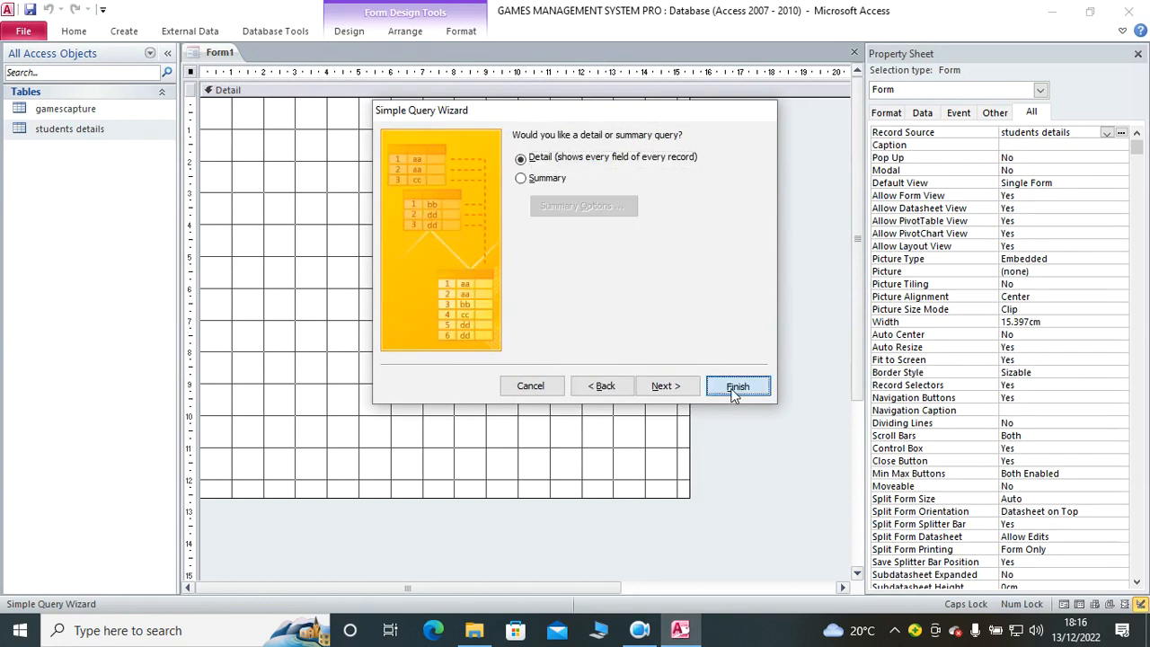
pyautogui.click(737, 385)
# Step: Close all open objects and save the form as STUDENTS FILTER
pyautogui.rightClick(305, 52)
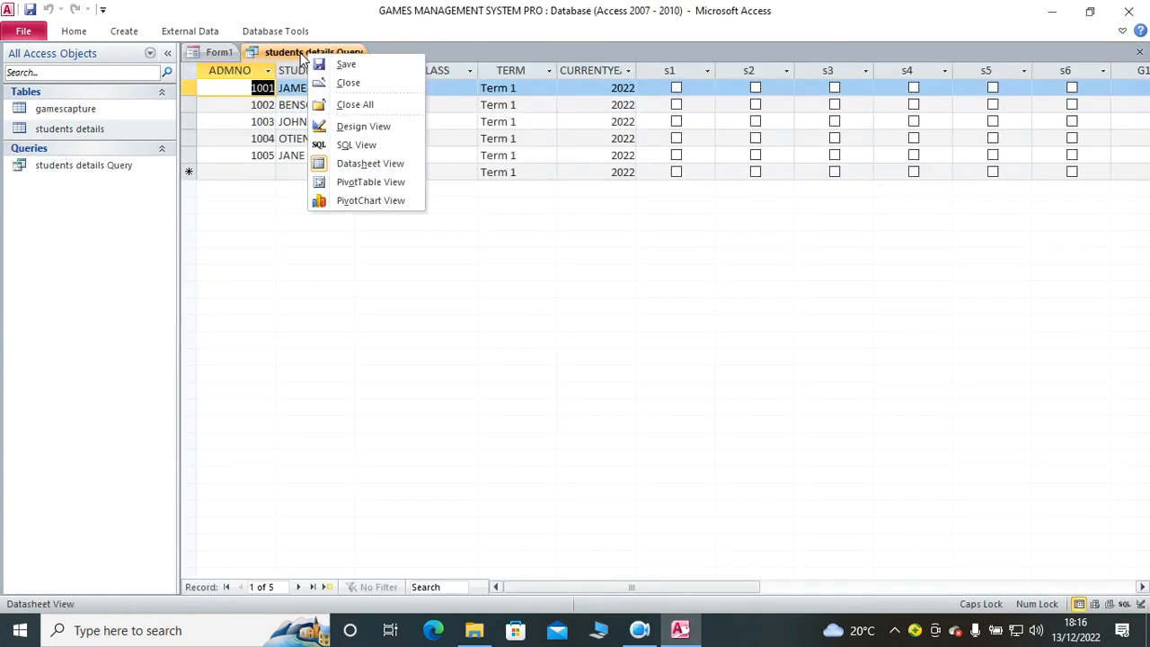
pyautogui.click(355, 105)
pyautogui.click(512, 358)
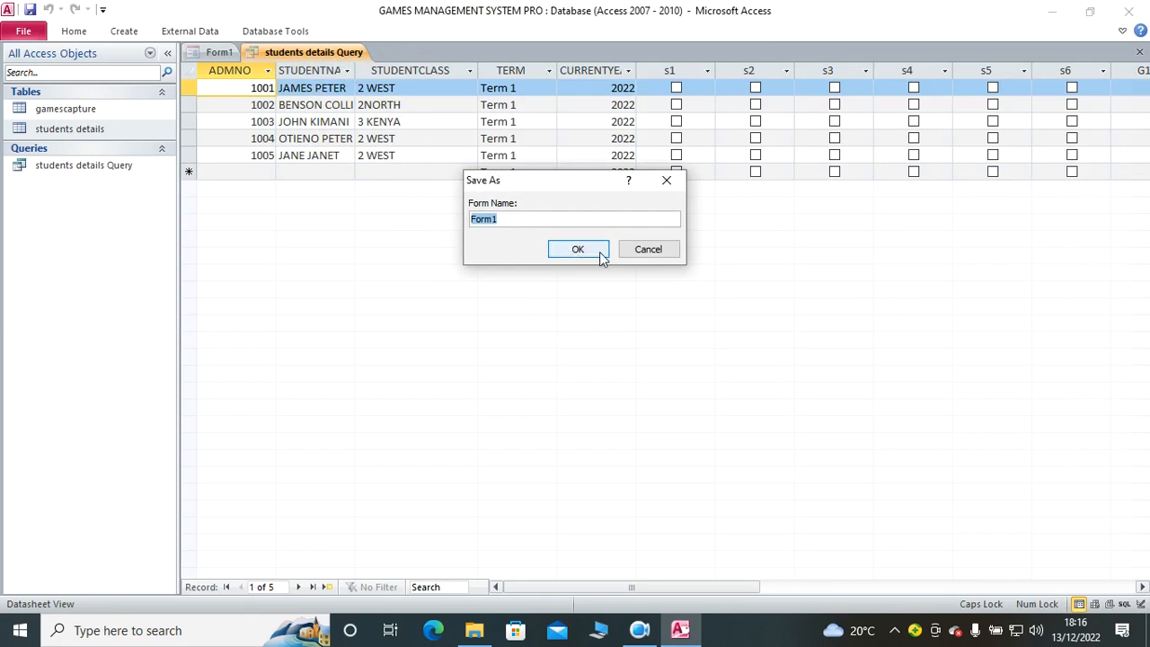
pyautogui.write('STU')
pyautogui.click(600, 251)
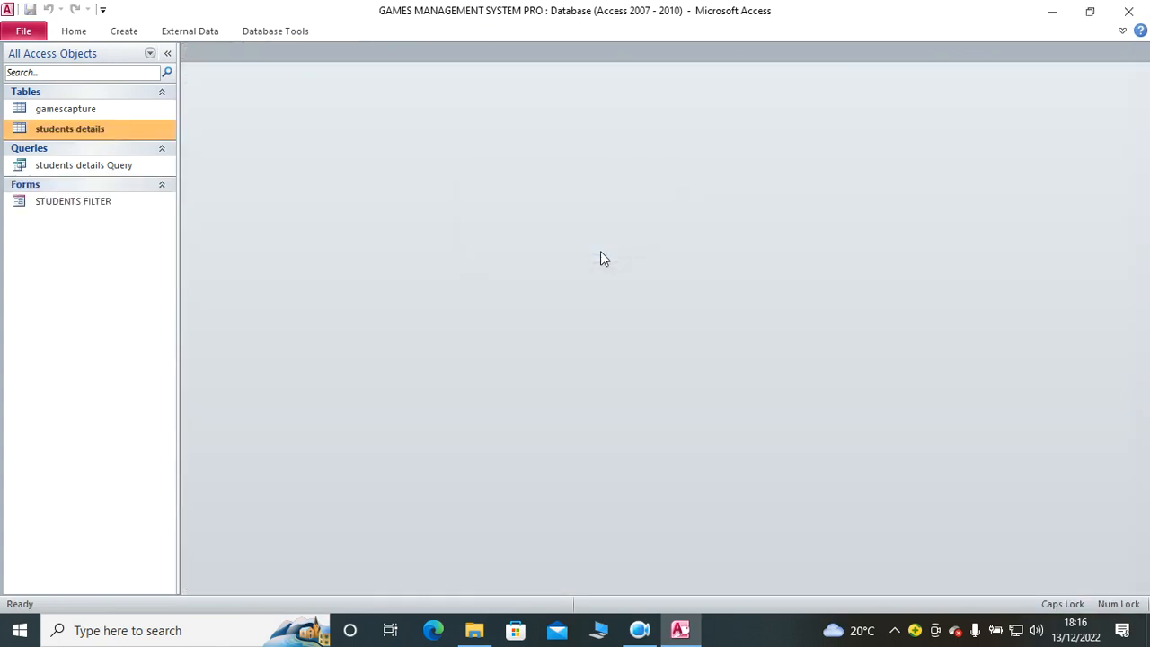
# Step: Open the STUDENTS FILTER form in Design View and set its record source to students details Query
pyautogui.rightClick(93, 200)
pyautogui.click(153, 247)
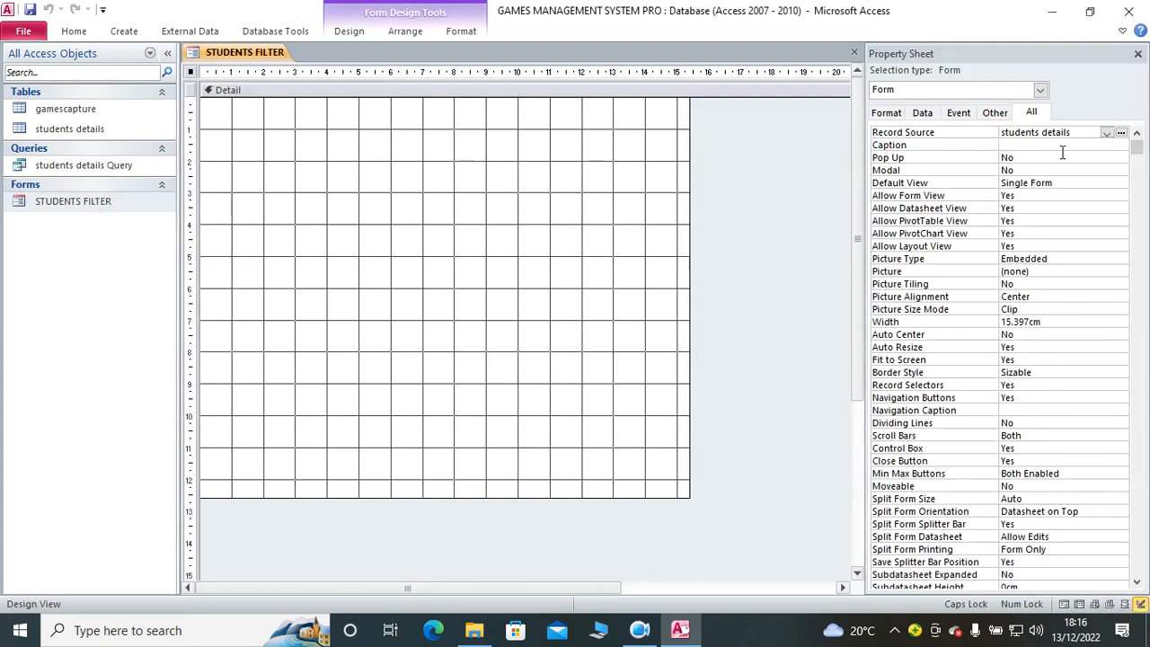
pyautogui.click(1108, 133)
pyautogui.click(1090, 170)
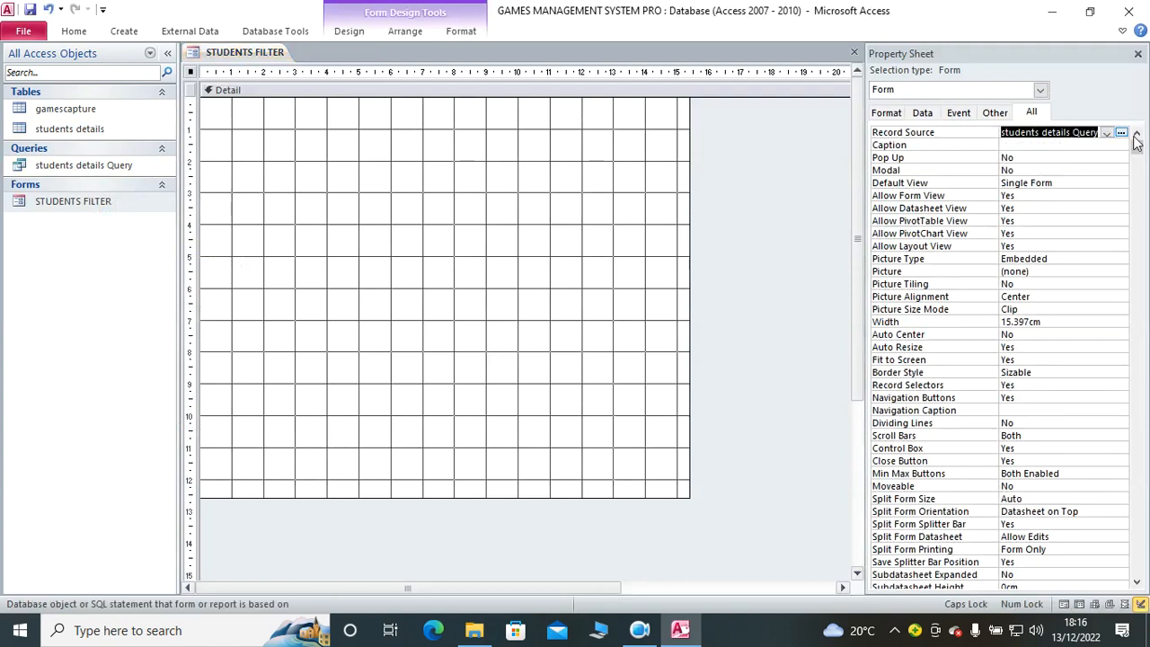
pyautogui.click(1138, 55)
# Step: Add a form header and footer to the form and widen it to about 29 cm
pyautogui.rightClick(507, 270)
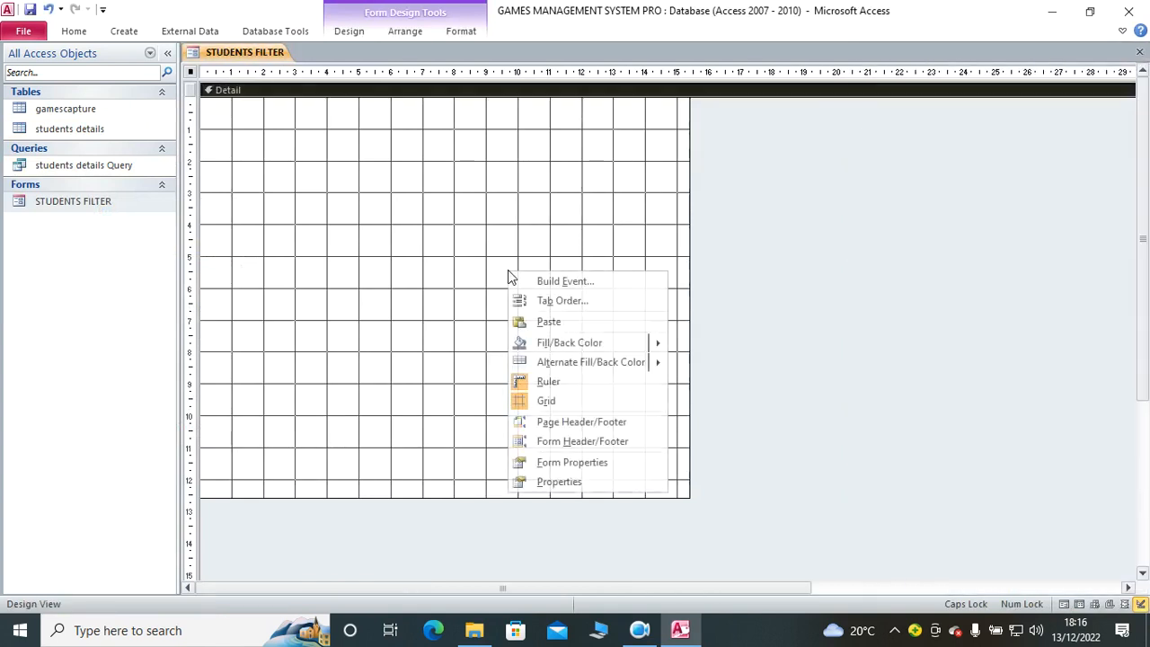
pyautogui.click(598, 450)
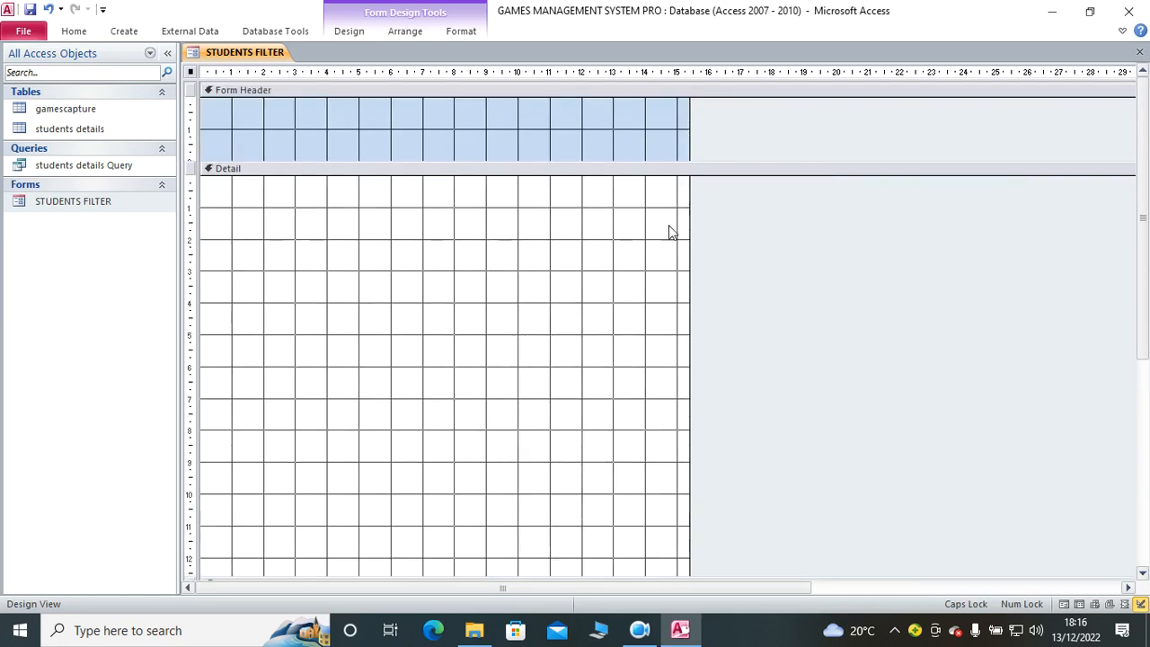
pyautogui.moveTo(690, 249); pyautogui.dragTo(1134, 234)
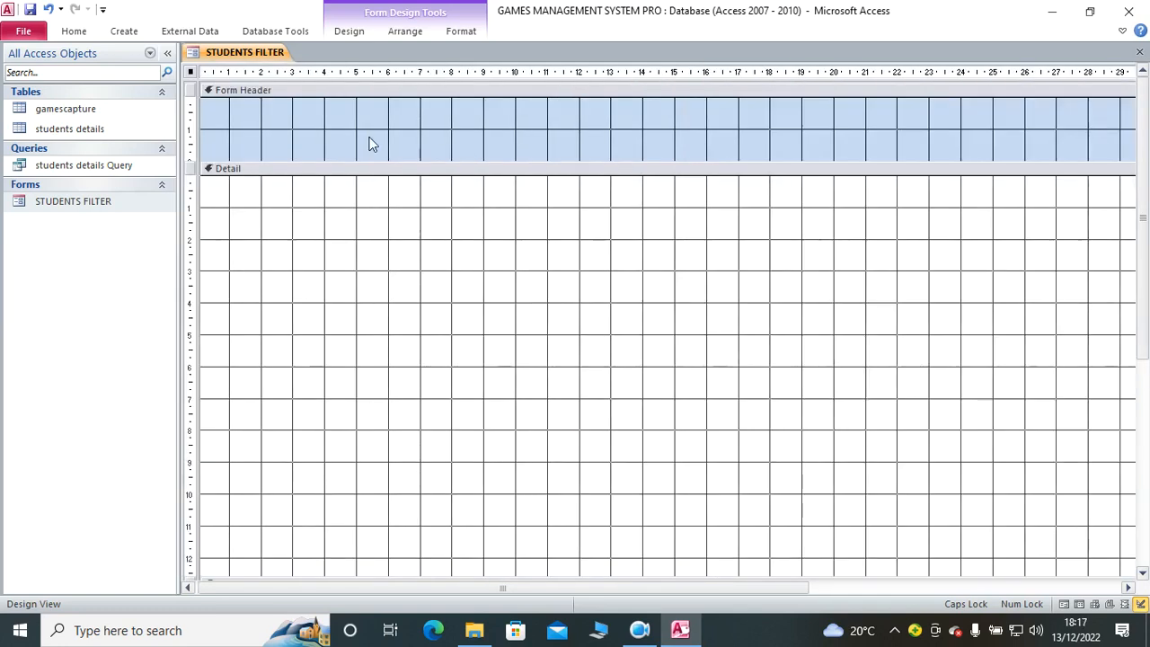
# Step: Add all available fields, from ADMNO through G6, to the form's Detail section
pyautogui.click(350, 34)
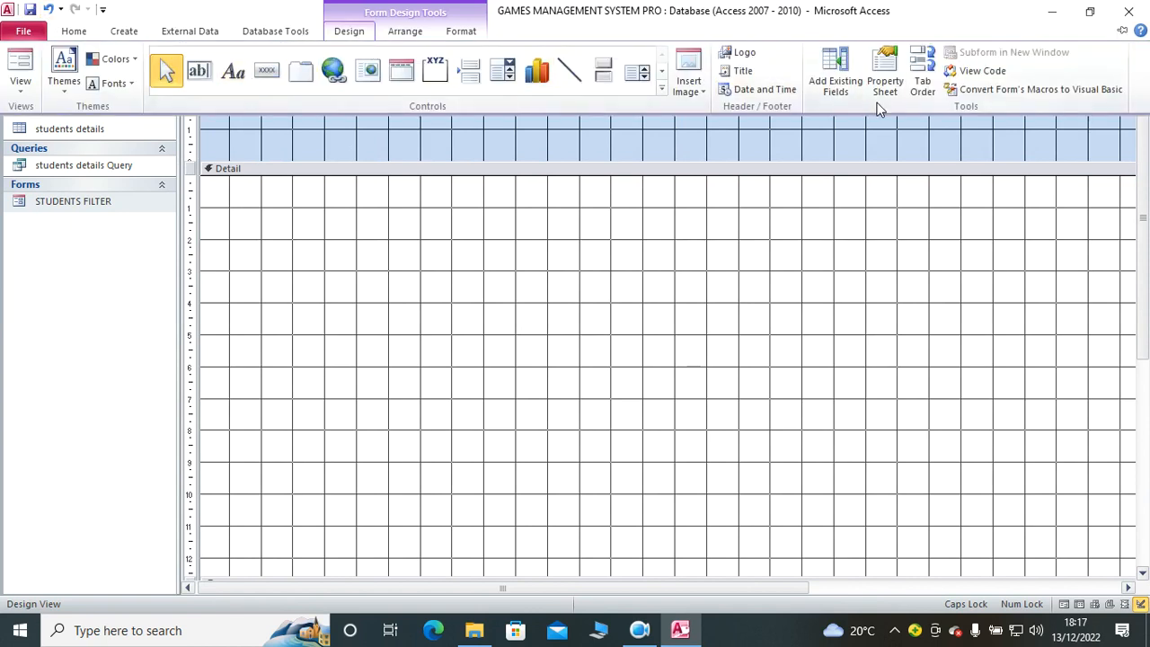
pyautogui.click(834, 81)
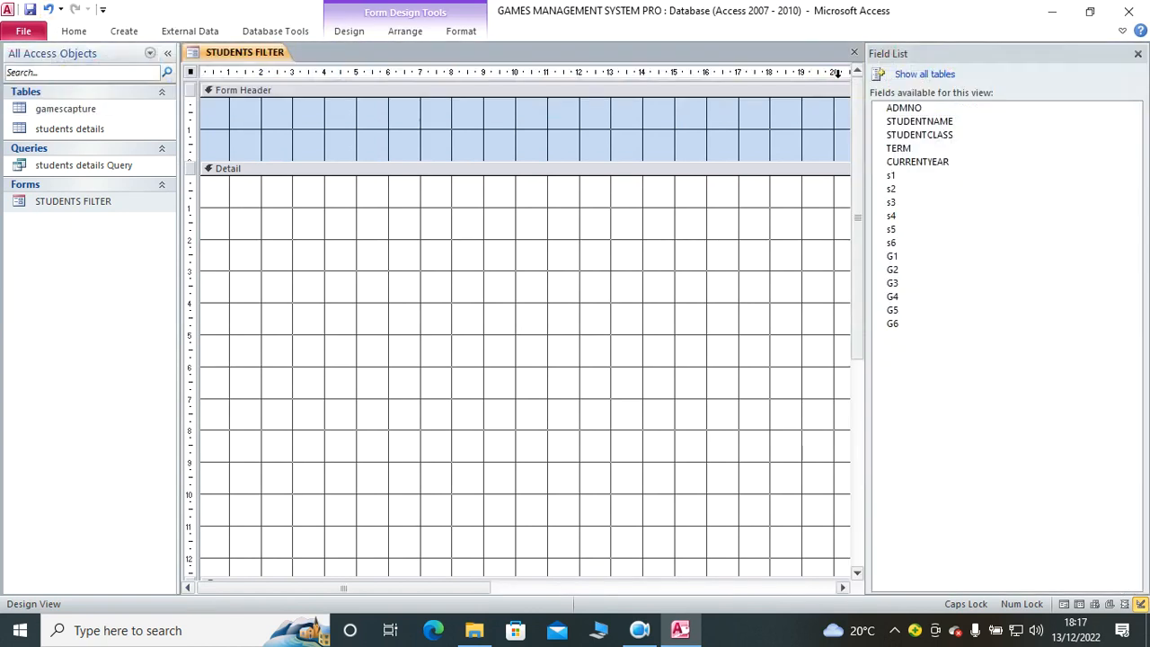
pyautogui.click(913, 109)
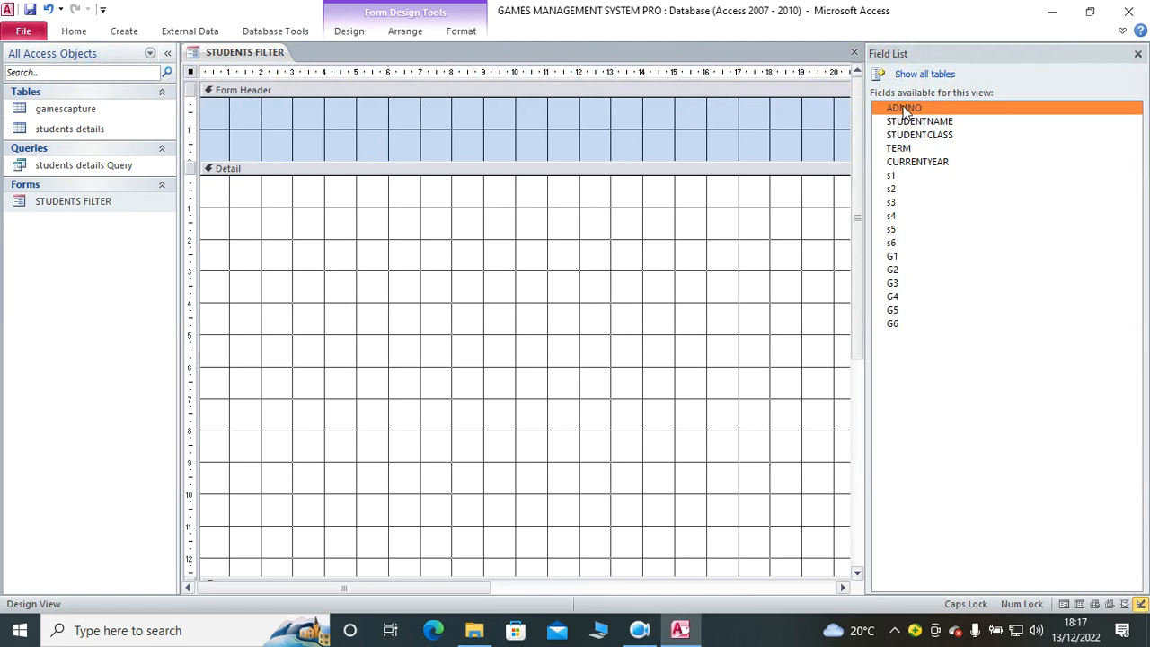
pyautogui.keyDown('shift'); pyautogui.click(903, 323); pyautogui.keyUp('shift')
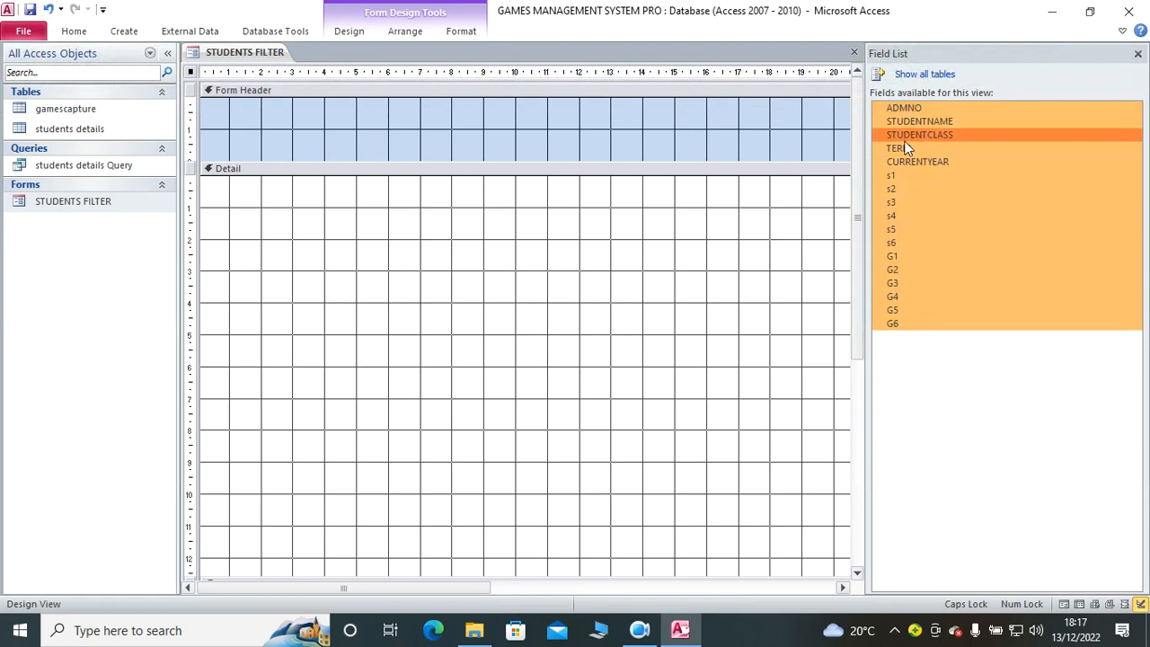
pyautogui.moveTo(908, 108); pyautogui.dragTo(487, 210)
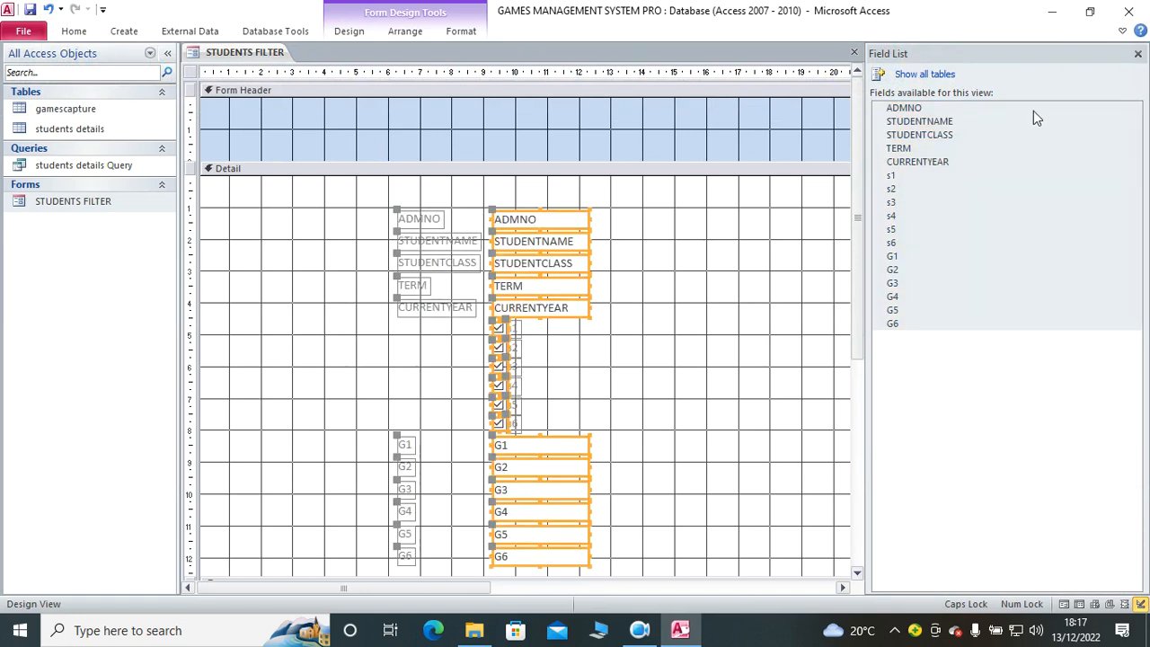
pyautogui.click(1137, 54)
# Step: Enlarge the form header and move the ADMNO, STUDENTNAME, STUDENTCLASS, TERM and CURRENTYEAR labels into it by cutting and pasting
pyautogui.scroll(-1, 719, 274)
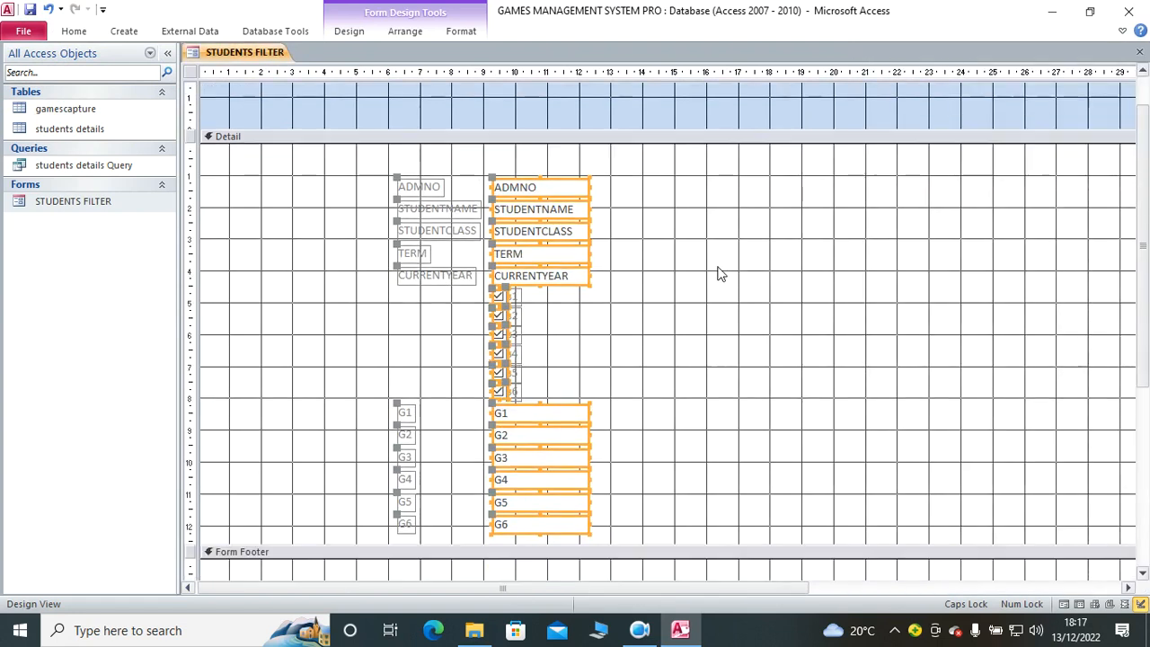
pyautogui.click(615, 230)
pyautogui.moveTo(454, 306); pyautogui.dragTo(406, 177)
pyautogui.moveTo(390, 129); pyautogui.dragTo(416, 188)
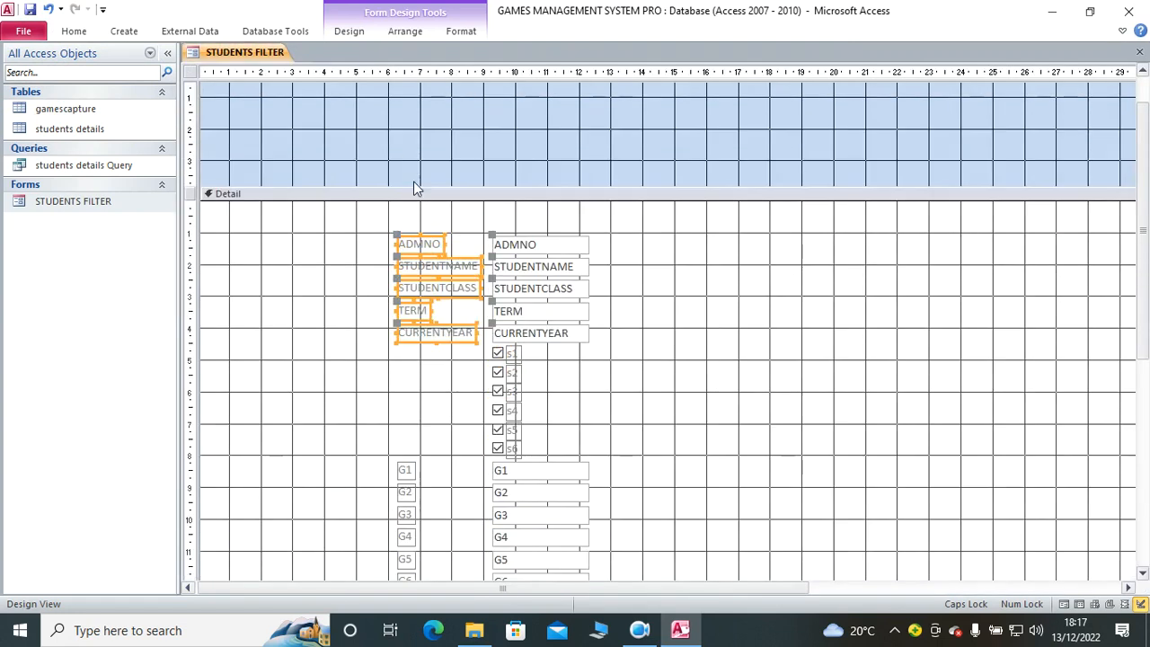
pyautogui.click(109, 32)
pyautogui.click(79, 32)
pyautogui.click(99, 54)
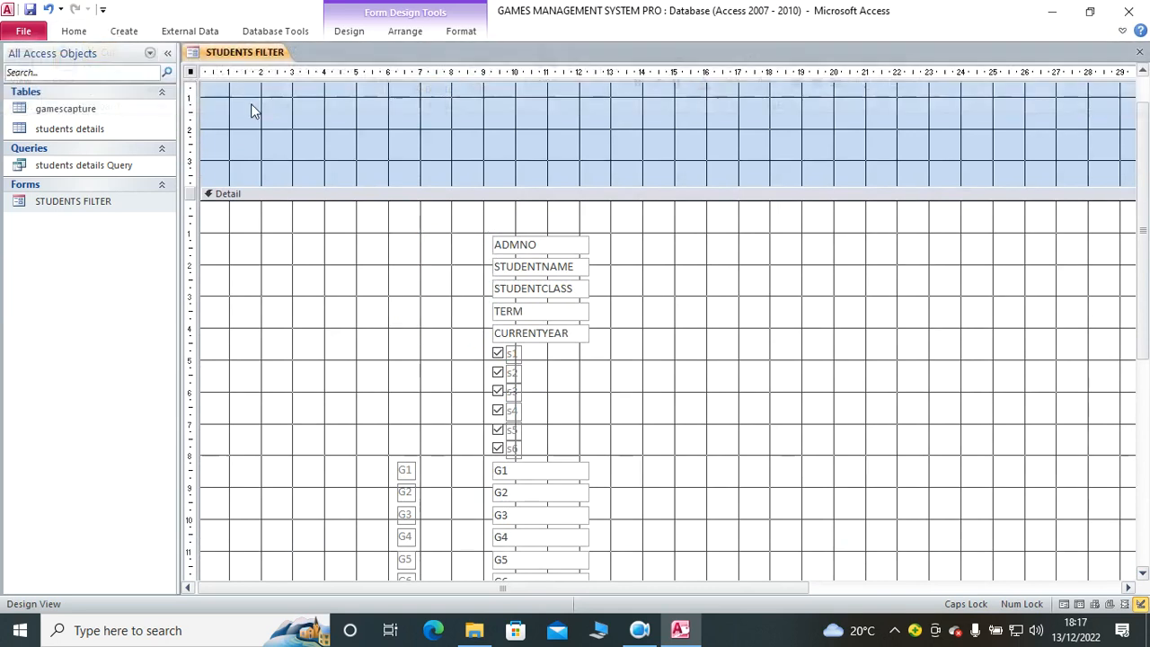
pyautogui.rightClick(275, 120)
pyautogui.click(340, 170)
# Step: Cut the G1 to G6 labels from the Detail section and paste them into the form header
pyautogui.scroll(-3, 422, 279)
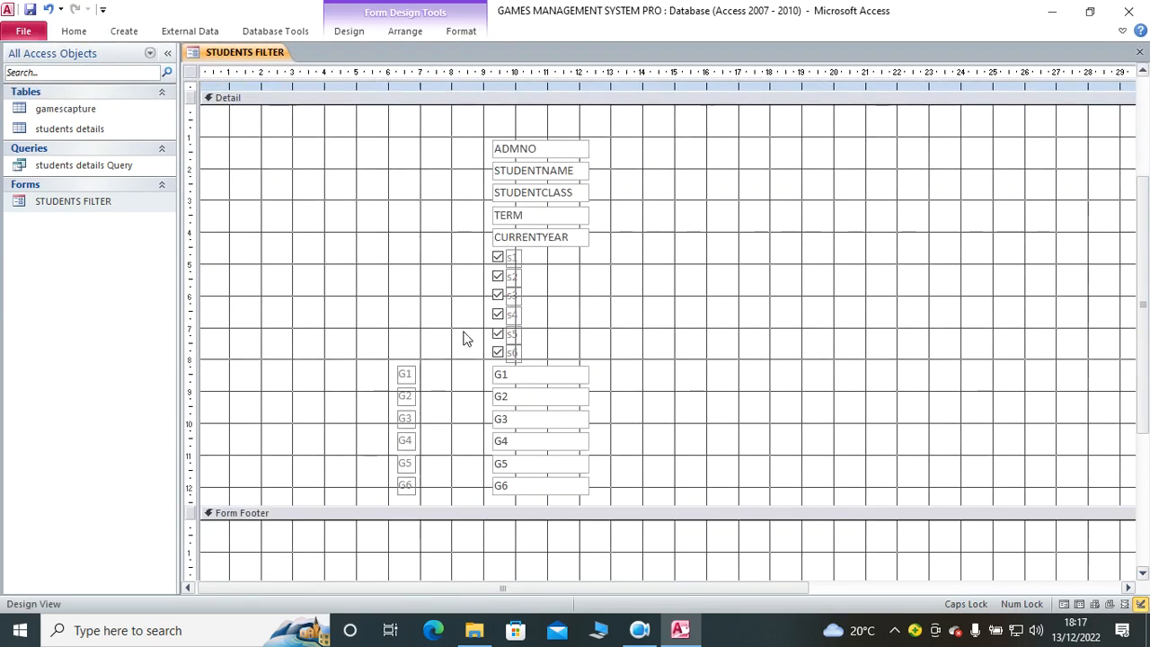
pyautogui.moveTo(413, 357); pyautogui.dragTo(411, 495)
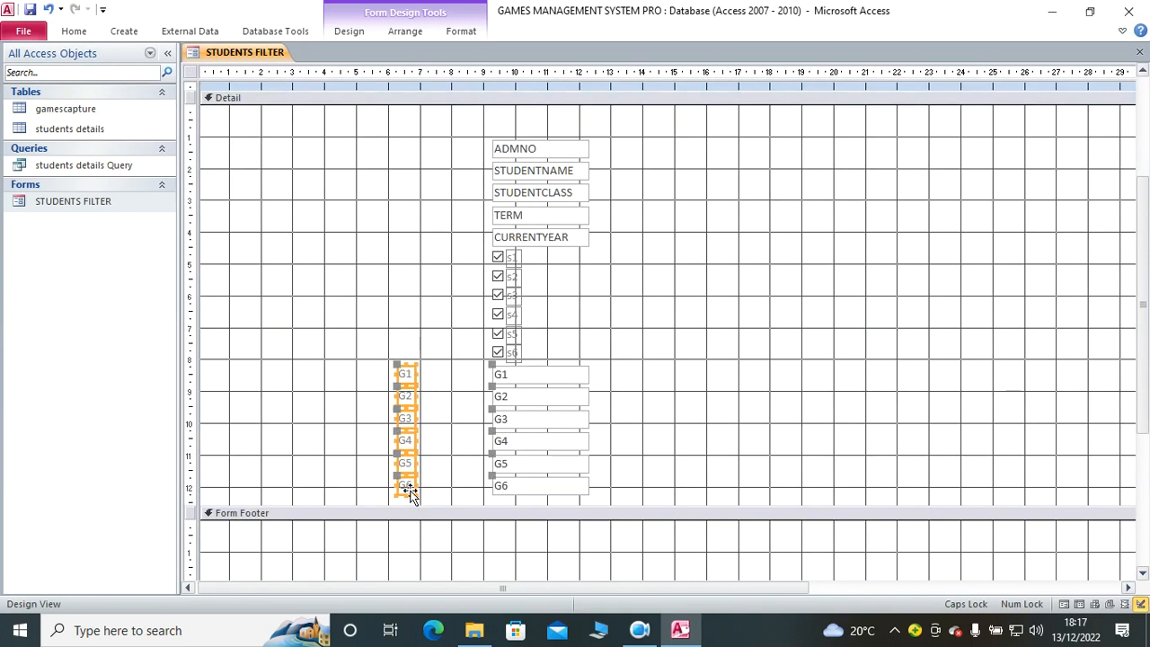
pyautogui.click(74, 30)
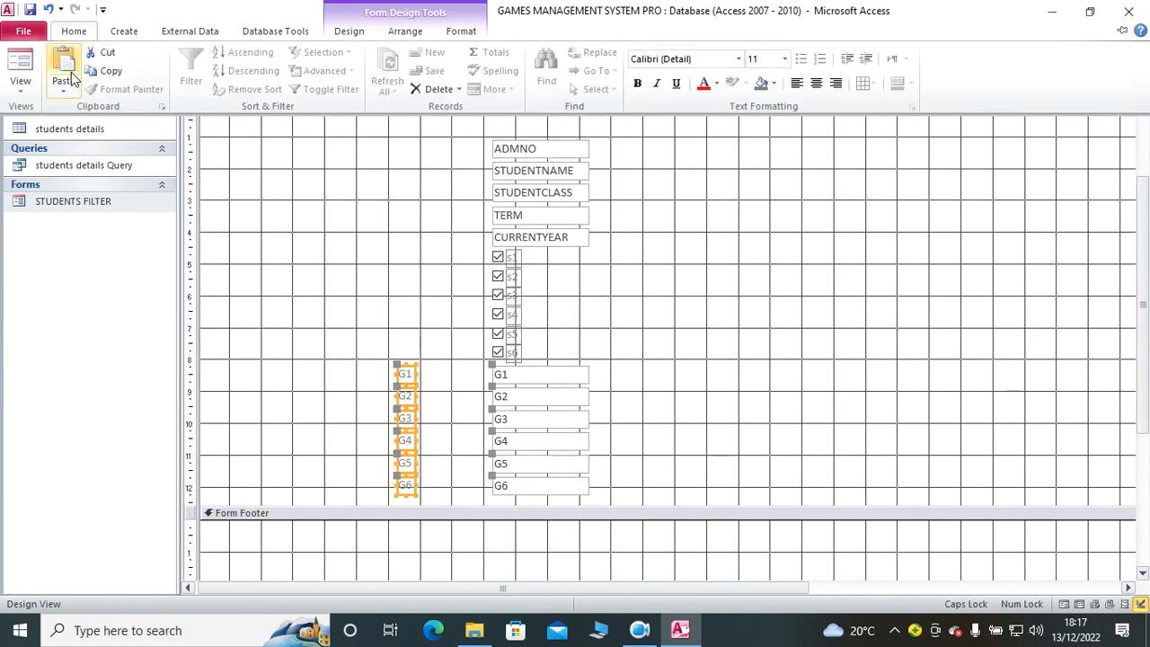
pyautogui.click(100, 53)
pyautogui.scroll(3, 548, 208)
pyautogui.click(548, 209)
pyautogui.rightClick(461, 139)
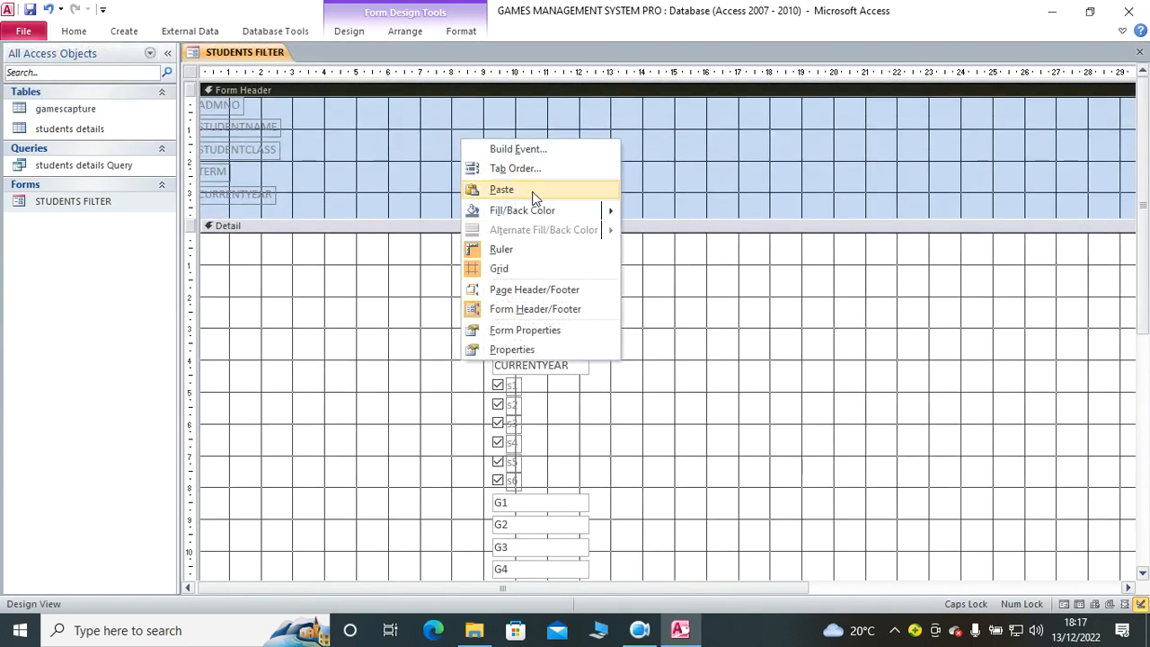
pyautogui.click(526, 189)
# Step: Arrange the ADMNO, STUDENTNAME, STUDENTCLASS, TERM and CURRENTYEAR text boxes side by side along the upper edge of the Detail section
pyautogui.moveTo(524, 284); pyautogui.dragTo(276, 249)
pyautogui.moveTo(503, 311); pyautogui.dragTo(324, 259)
pyautogui.moveTo(564, 331); pyautogui.dragTo(428, 244)
pyautogui.moveTo(531, 350); pyautogui.dragTo(509, 248)
pyautogui.moveTo(534, 375); pyautogui.dragTo(605, 254)
# Step: Delete the s1 to s6 labels beside the check boxes, keeping the check boxes in place
pyautogui.scroll(-3, 584, 393)
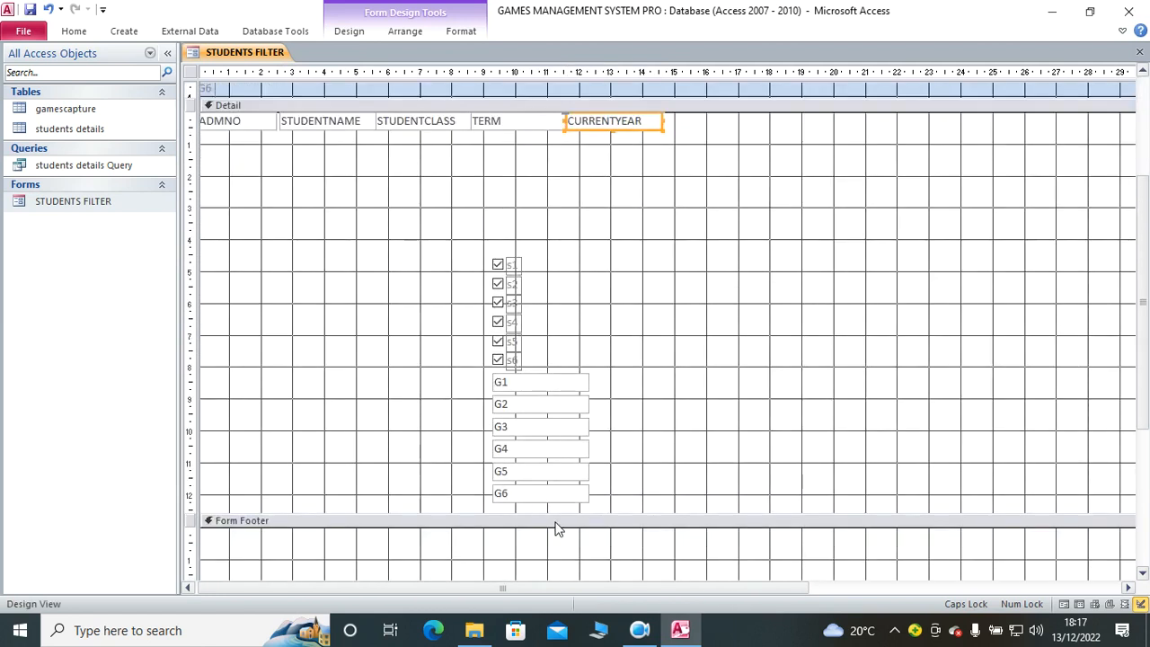
pyautogui.moveTo(530, 262); pyautogui.dragTo(529, 239)
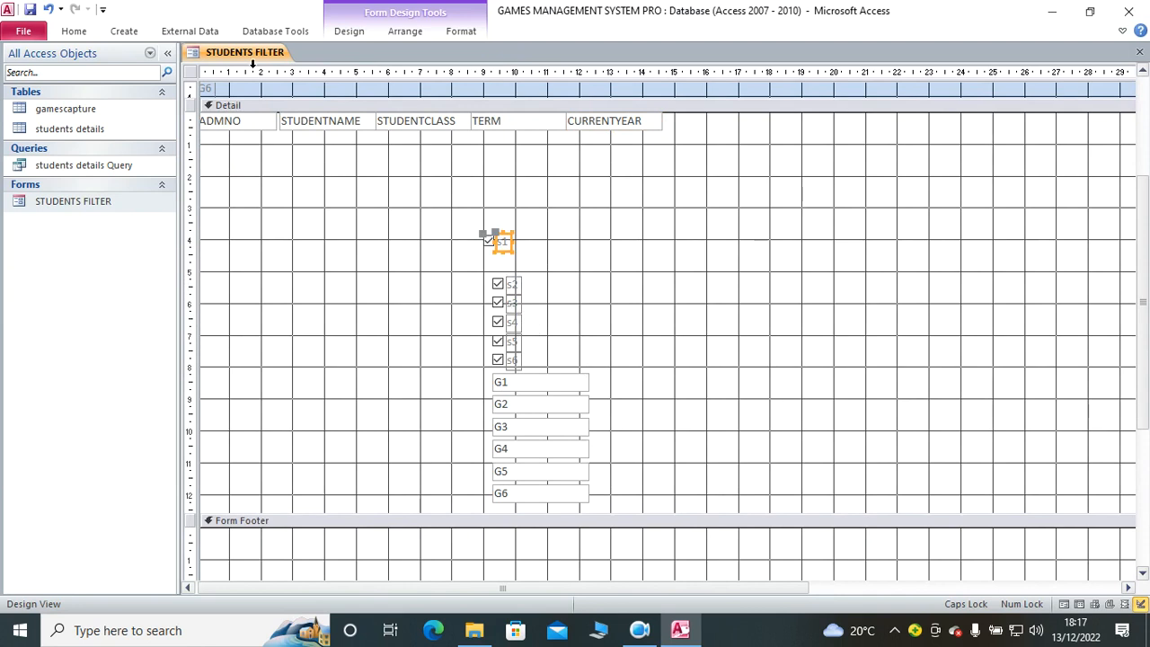
pyautogui.click(49, 9)
pyautogui.click(554, 295)
pyautogui.moveTo(526, 254); pyautogui.dragTo(514, 362)
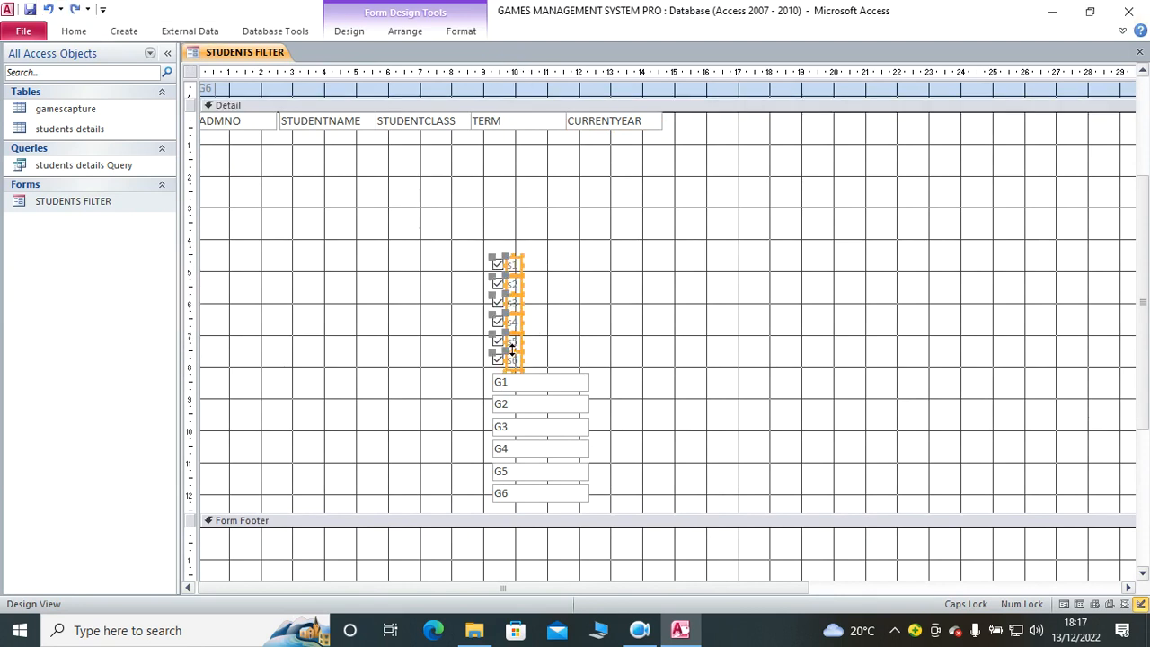
pyautogui.press('Delete')
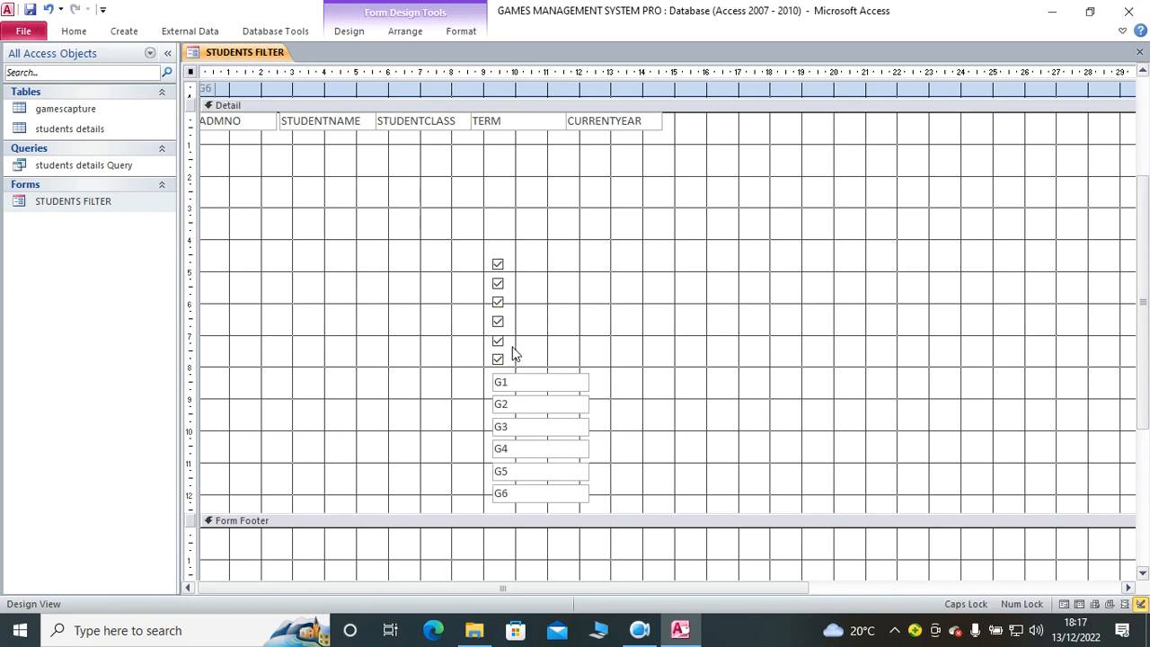
# Step: Move the s1 to s5 check boxes into the Detail section's first row, spaced out after the CURRENTYEAR text box
pyautogui.scroll(2, 606, 417)
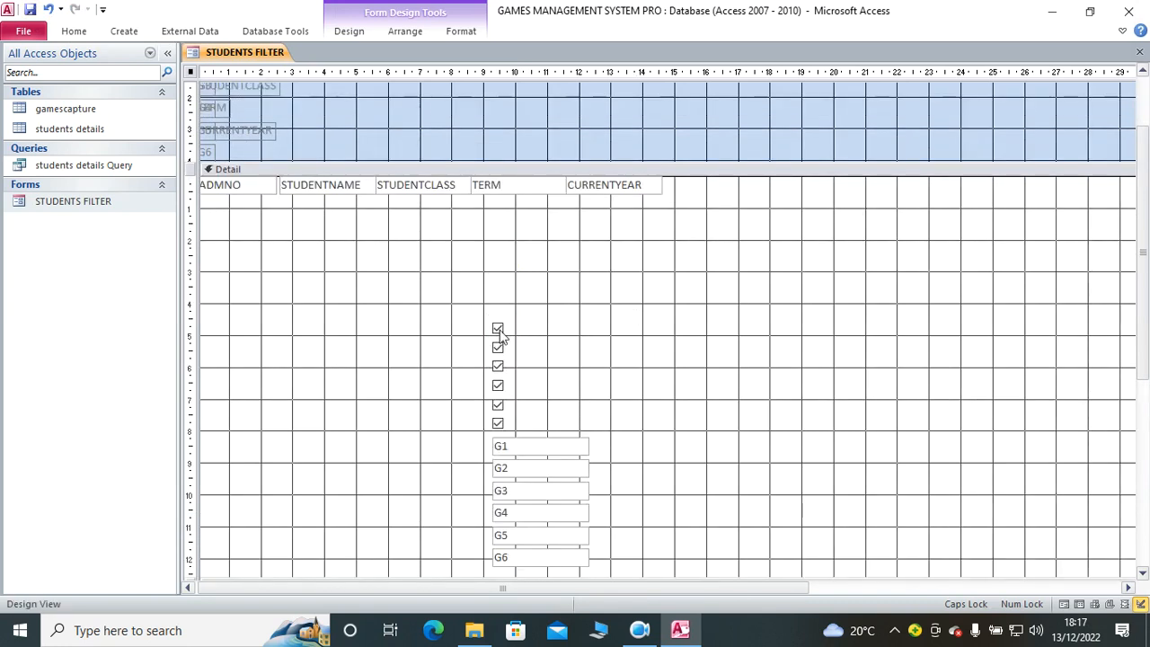
pyautogui.moveTo(721, 184); pyautogui.dragTo(719, 183)
pyautogui.moveTo(499, 347); pyautogui.dragTo(806, 160)
pyautogui.moveTo(500, 367); pyautogui.dragTo(889, 183)
pyautogui.moveTo(500, 386); pyautogui.dragTo(976, 186)
pyautogui.moveTo(498, 406); pyautogui.dragTo(1081, 186)
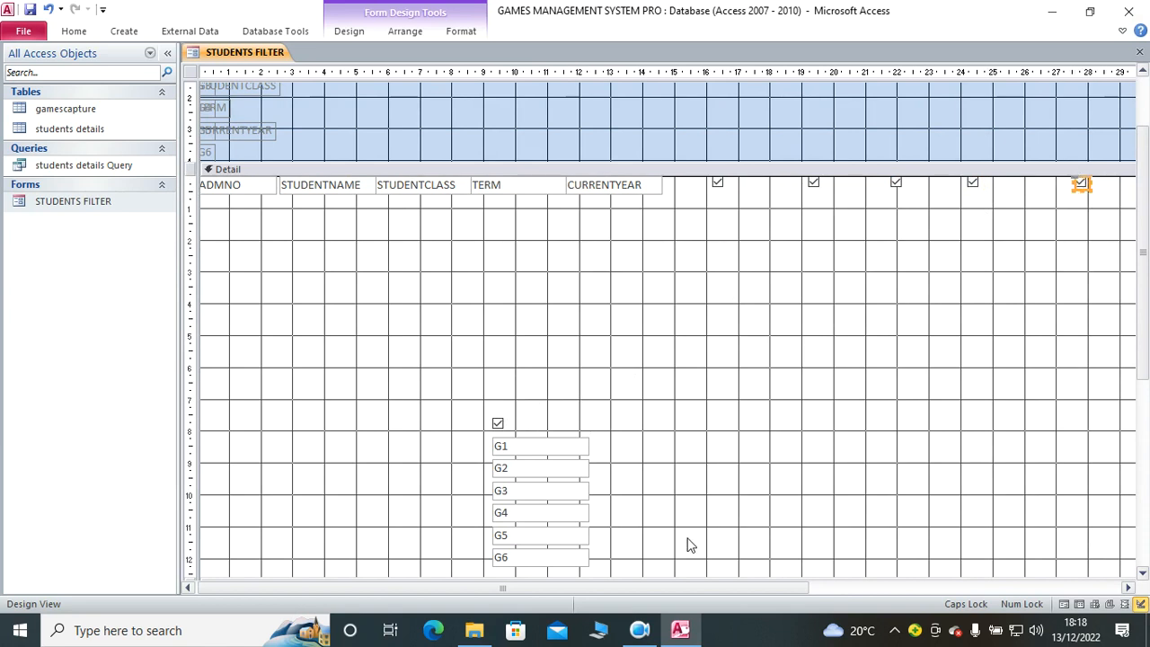
# Step: Widen the form to about 31 cm and place the s6 check box at the end of the row
pyautogui.moveTo(689, 595); pyautogui.dragTo(745, 592)
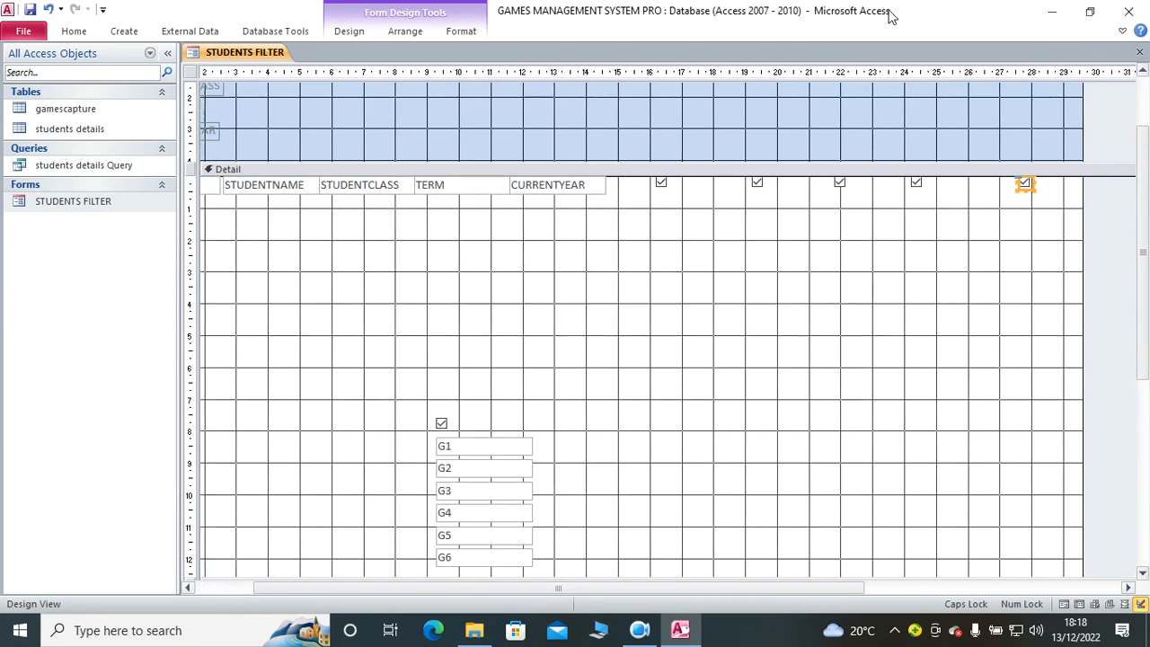
pyautogui.moveTo(1080, 228); pyautogui.dragTo(1134, 224)
pyautogui.moveTo(438, 424); pyautogui.dragTo(1106, 176)
pyautogui.scroll(-1, 570, 428)
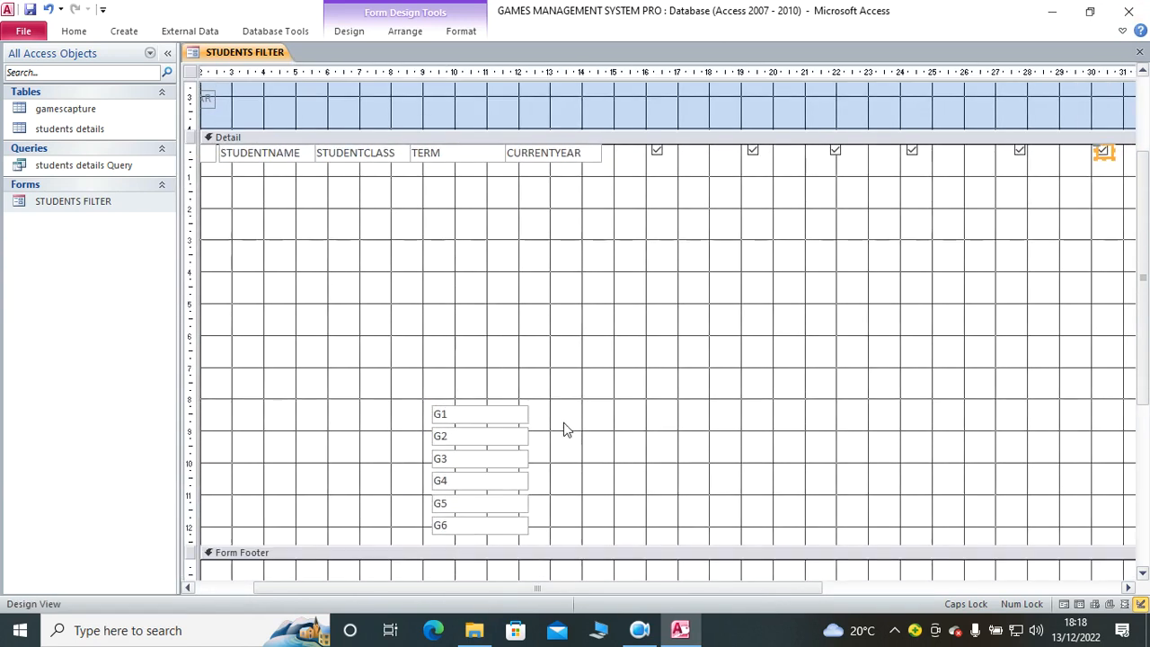
# Step: Delete the G1 to G6 text boxes from the Detail section and their matching labels from the Form Header
pyautogui.moveTo(543, 388); pyautogui.dragTo(498, 544)
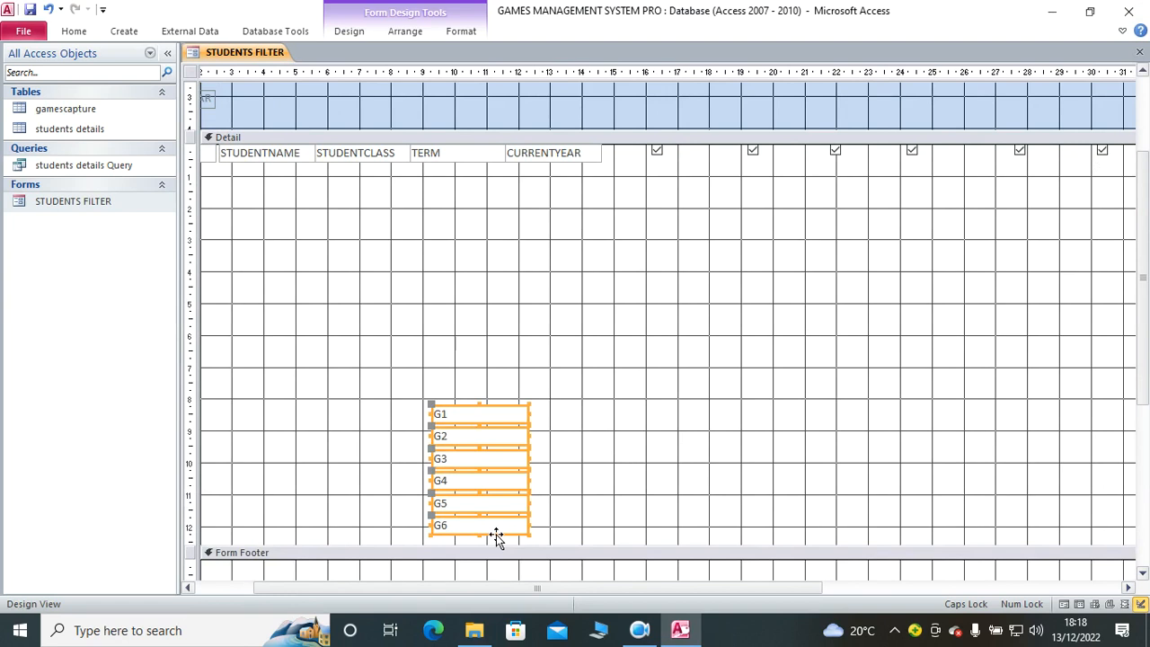
pyautogui.press('Delete')
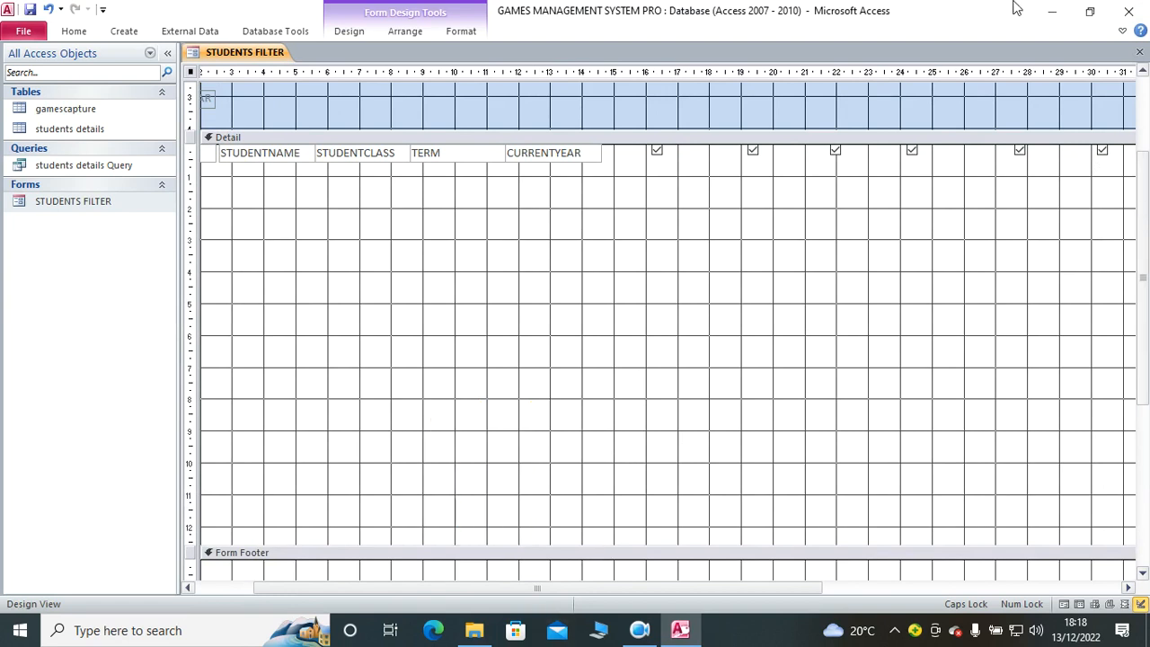
pyautogui.scroll(3, 352, 527)
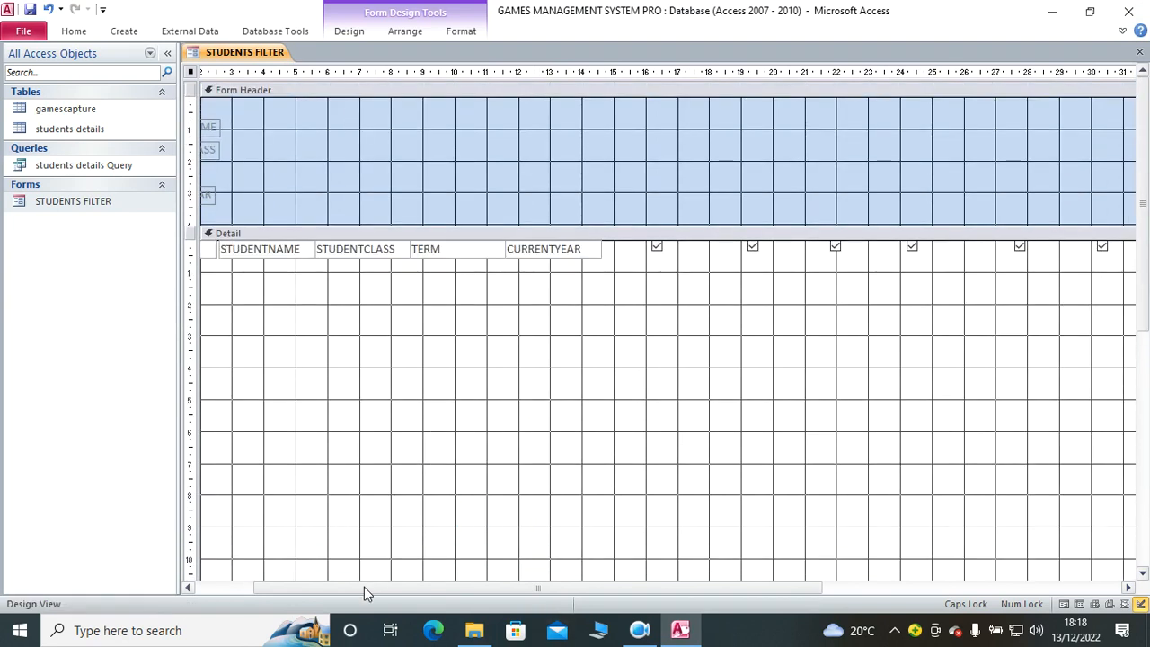
pyautogui.moveTo(364, 587); pyautogui.dragTo(289, 591)
pyautogui.moveTo(310, 115); pyautogui.dragTo(199, 207)
pyautogui.moveTo(235, 149); pyautogui.dragTo(445, 145)
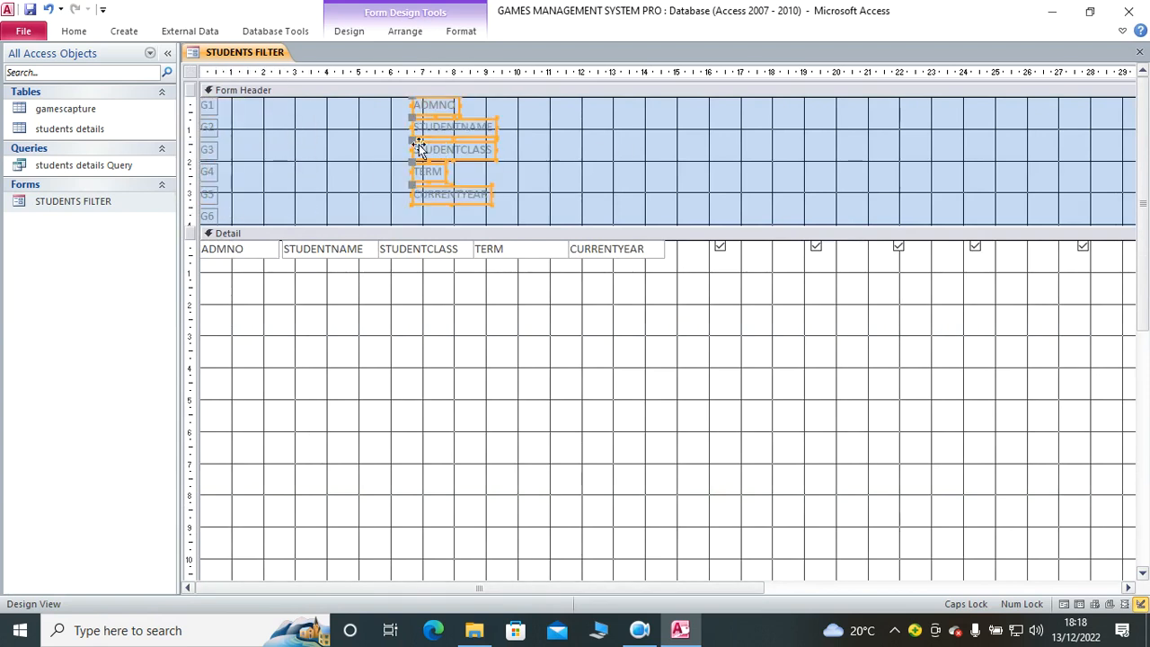
pyautogui.moveTo(231, 104); pyautogui.dragTo(209, 222)
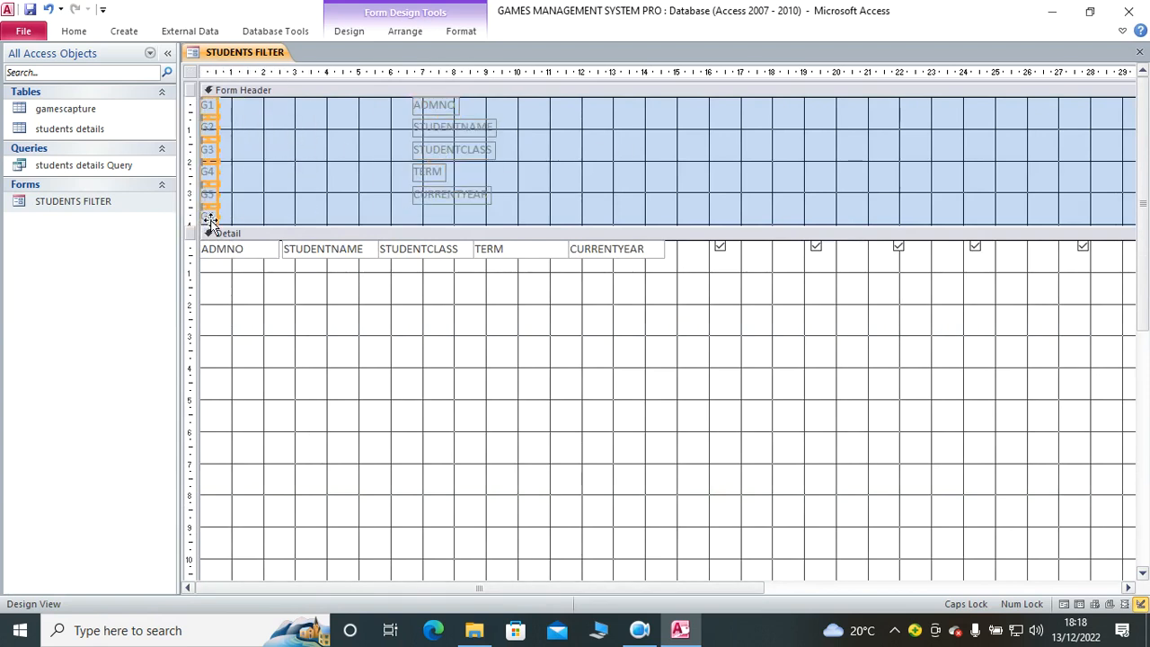
pyautogui.press('Delete')
# Step: Line up the ADMNO, STUDENTNAME, STUDENTCLASS, TERM and CURRENTYEAR labels above their matching text boxes, then select all these labels and text boxes
pyautogui.moveTo(426, 113); pyautogui.dragTo(214, 220)
pyautogui.moveTo(447, 135); pyautogui.dragTo(319, 216)
pyautogui.moveTo(445, 154); pyautogui.dragTo(412, 214)
pyautogui.moveTo(429, 172); pyautogui.dragTo(611, 204)
pyautogui.click(446, 190)
pyautogui.moveTo(499, 214); pyautogui.dragTo(533, 210)
pyautogui.click(680, 223)
pyautogui.moveTo(708, 220); pyautogui.dragTo(211, 295)
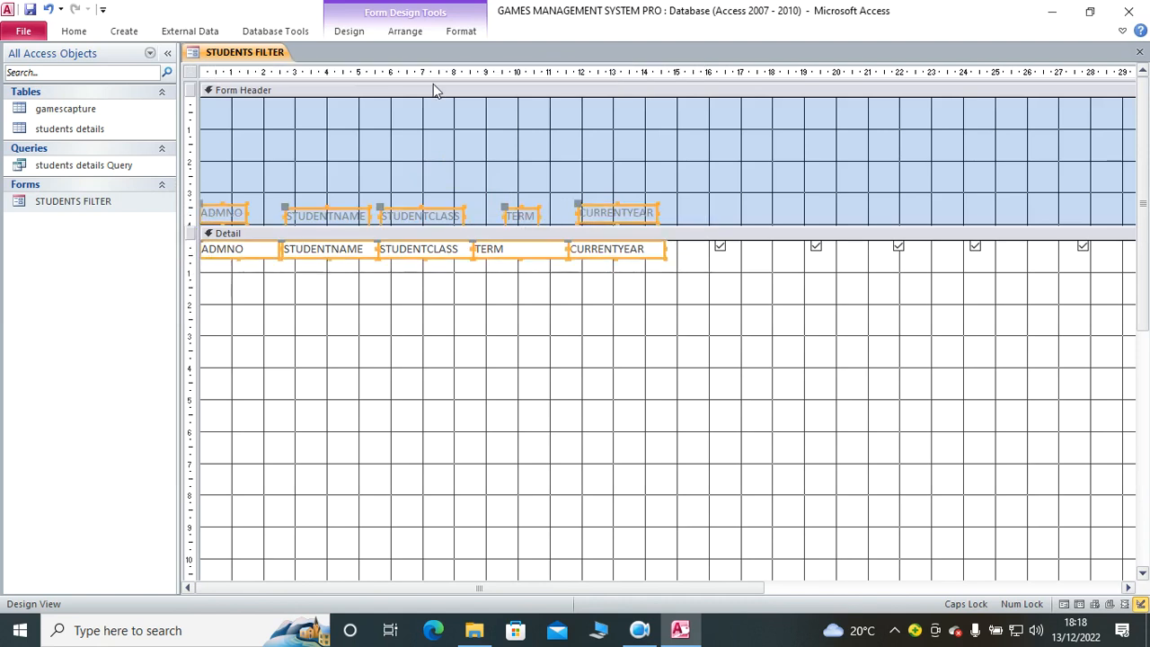
pyautogui.click(459, 32)
pyautogui.click(205, 86)
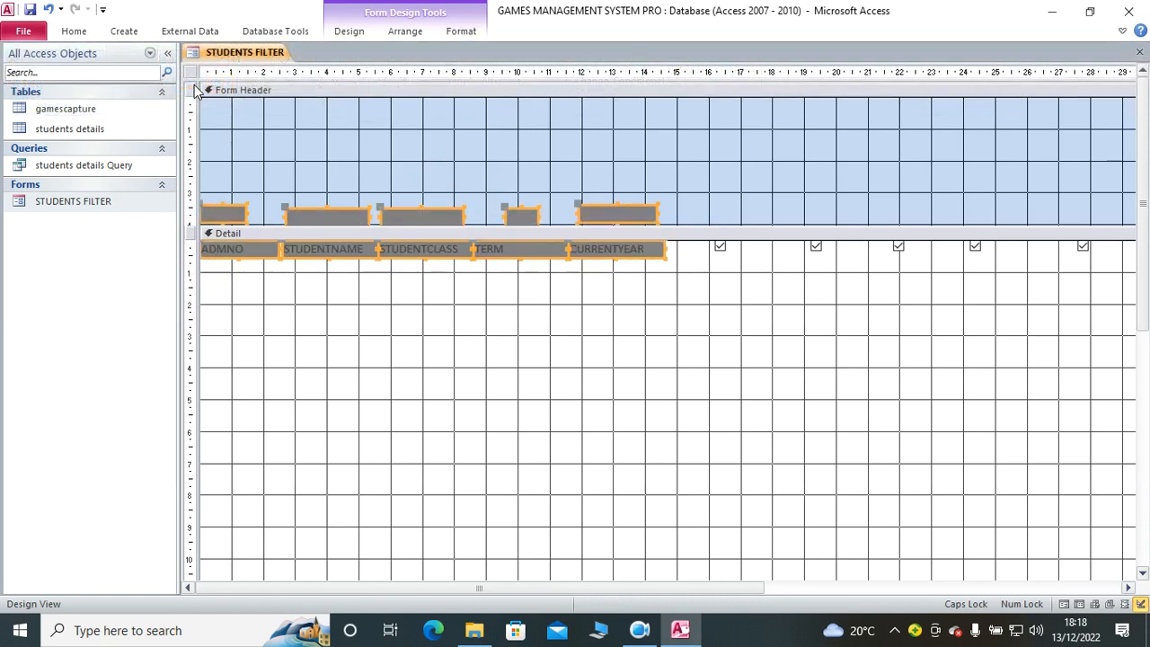
pyautogui.click(48, 9)
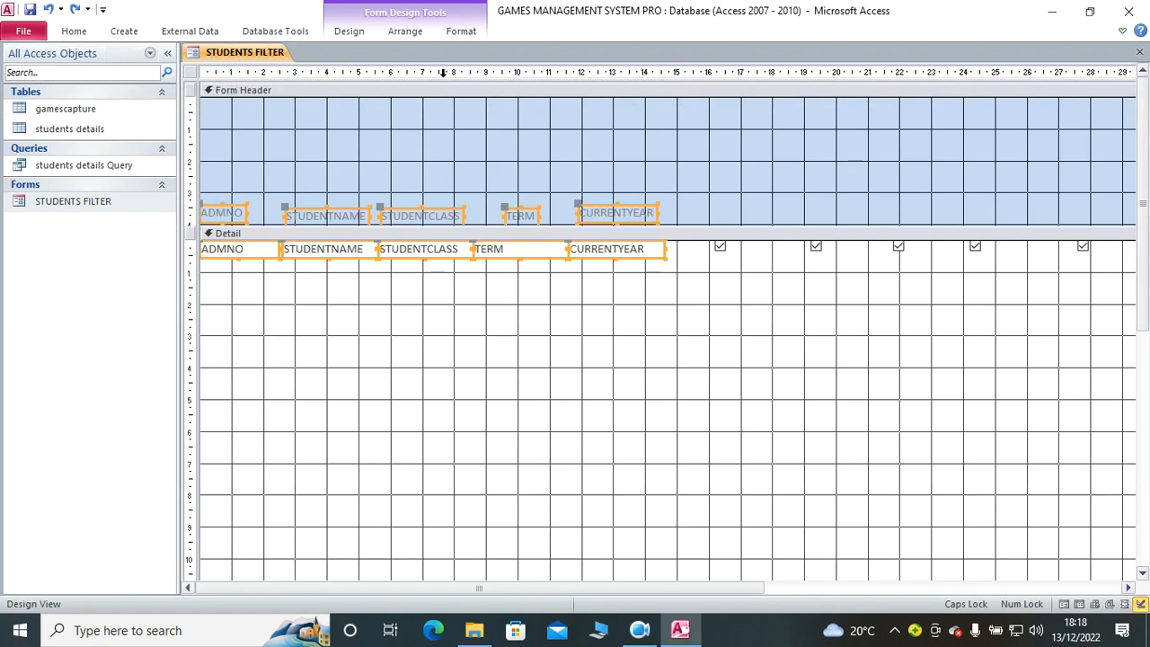
# Step: Make the text of the selected header labels and Detail text boxes black and bold
pyautogui.click(461, 32)
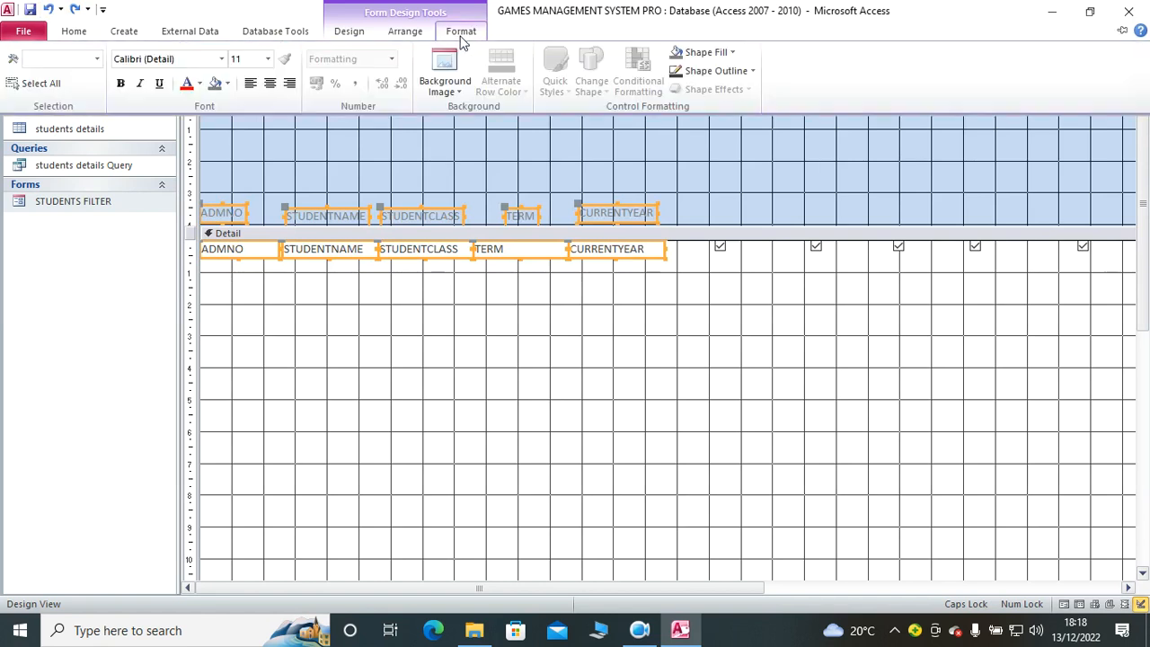
pyautogui.click(199, 84)
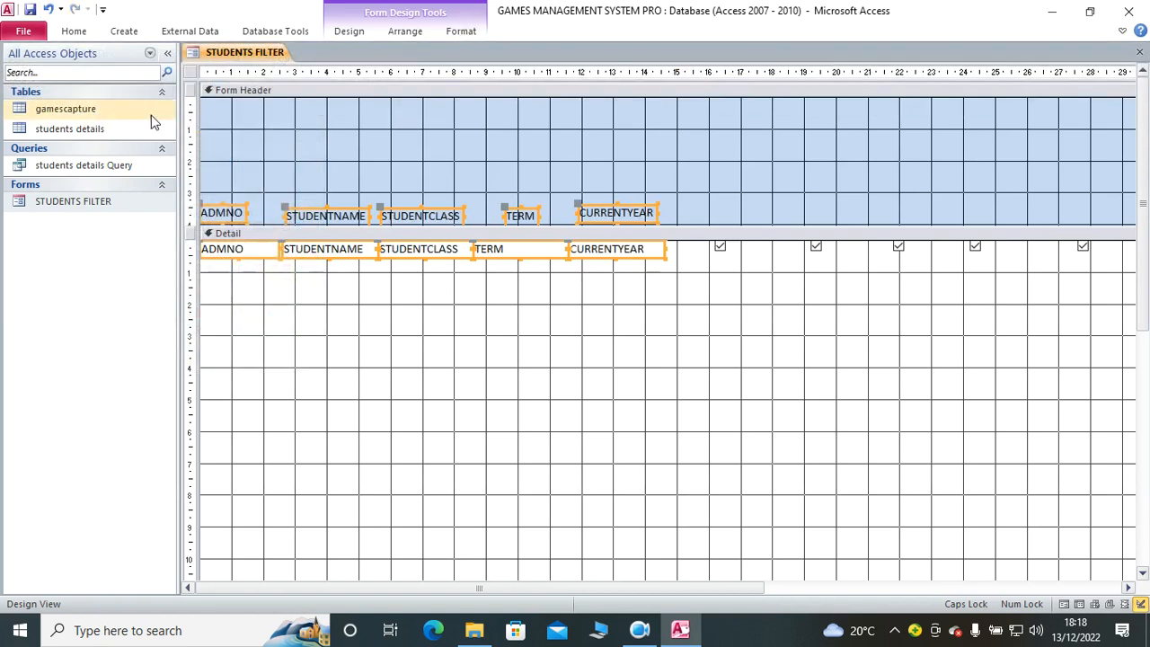
pyautogui.click(463, 32)
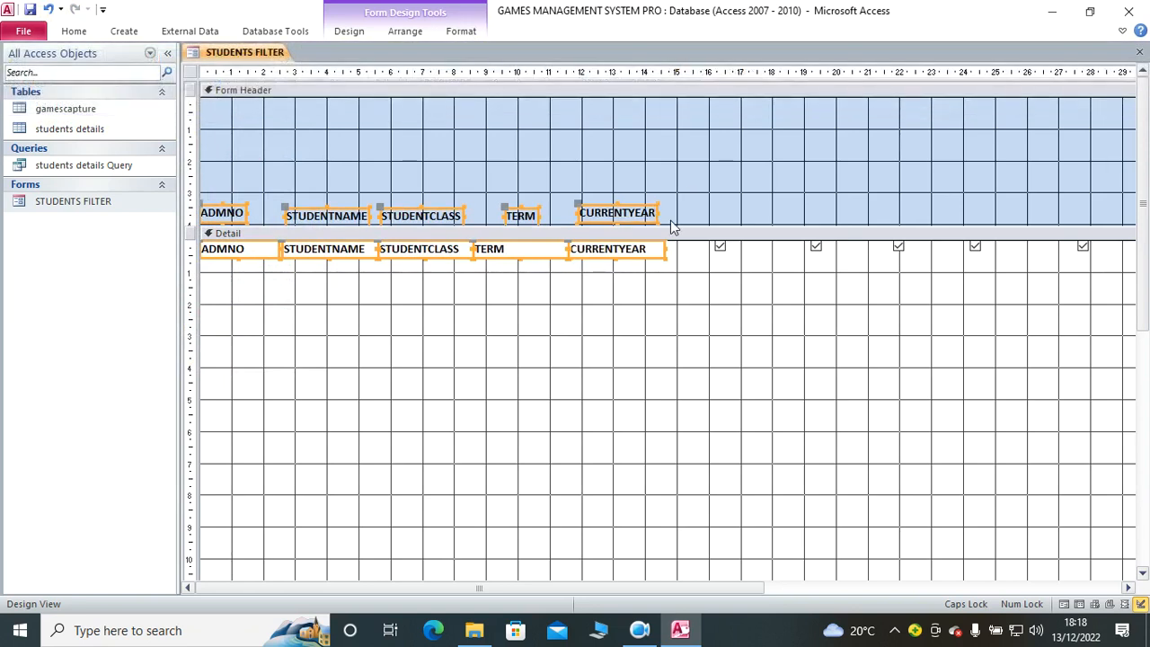
# Step: Shrink the Detail section to the height of its single row of controls, about 0.5 cm
pyautogui.scroll(-3, 630, 449)
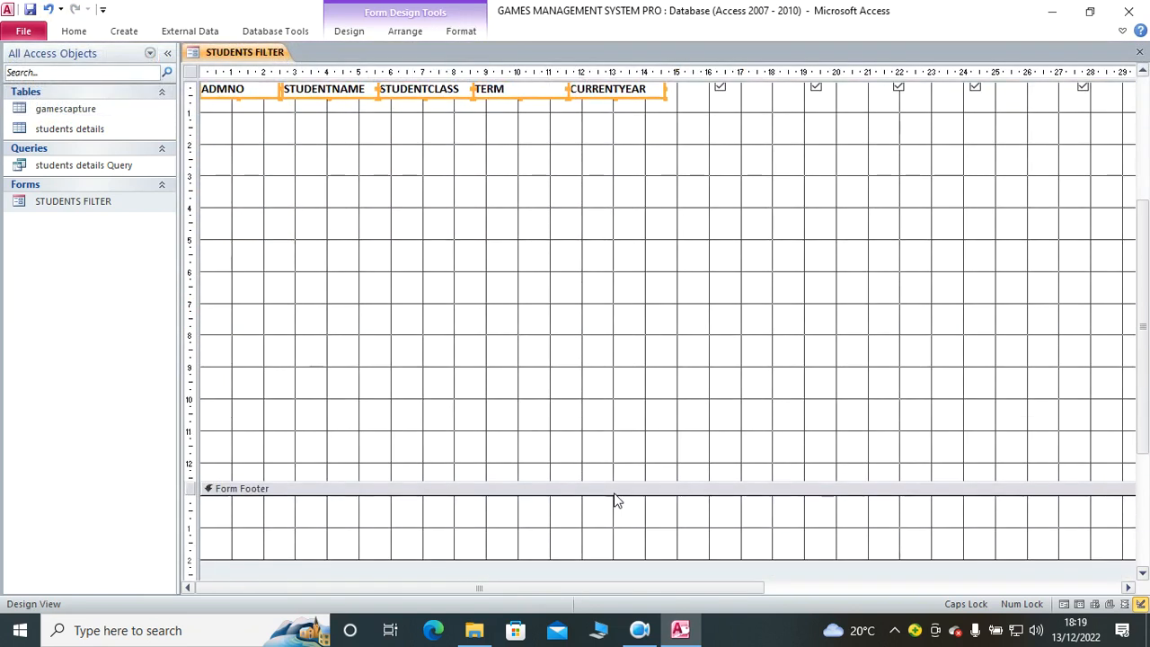
pyautogui.moveTo(614, 489); pyautogui.dragTo(655, 111)
pyautogui.scroll(3, 672, 276)
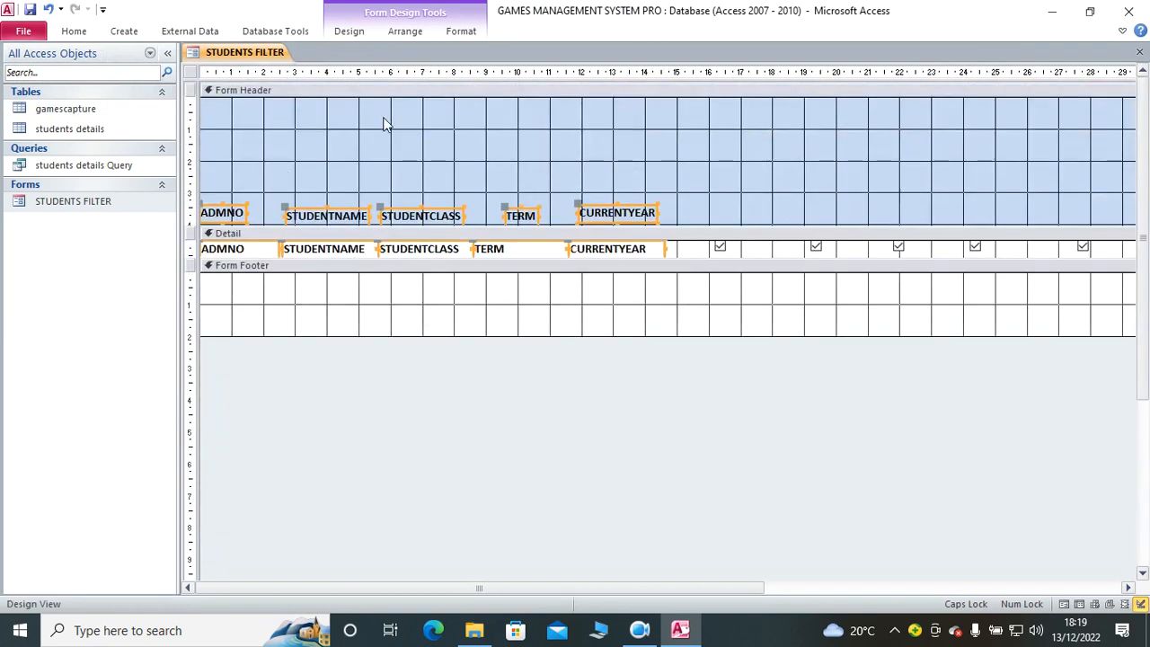
# Step: Set the form's Default View property to Continuous Forms
pyautogui.click(359, 31)
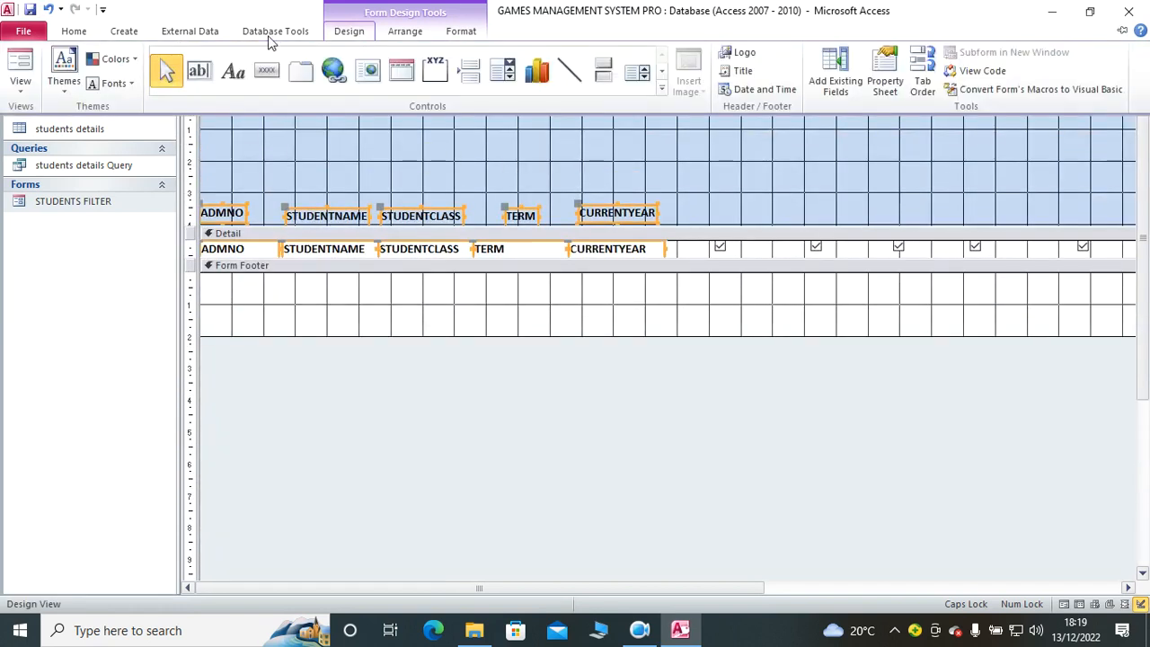
pyautogui.click(885, 79)
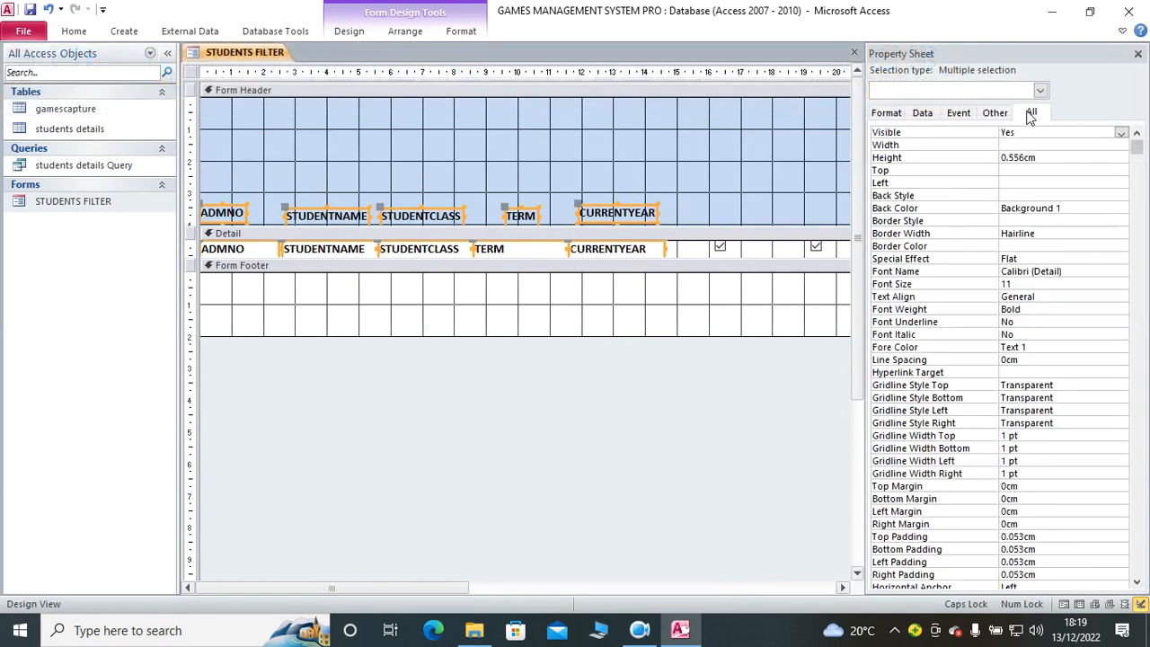
pyautogui.click(683, 173)
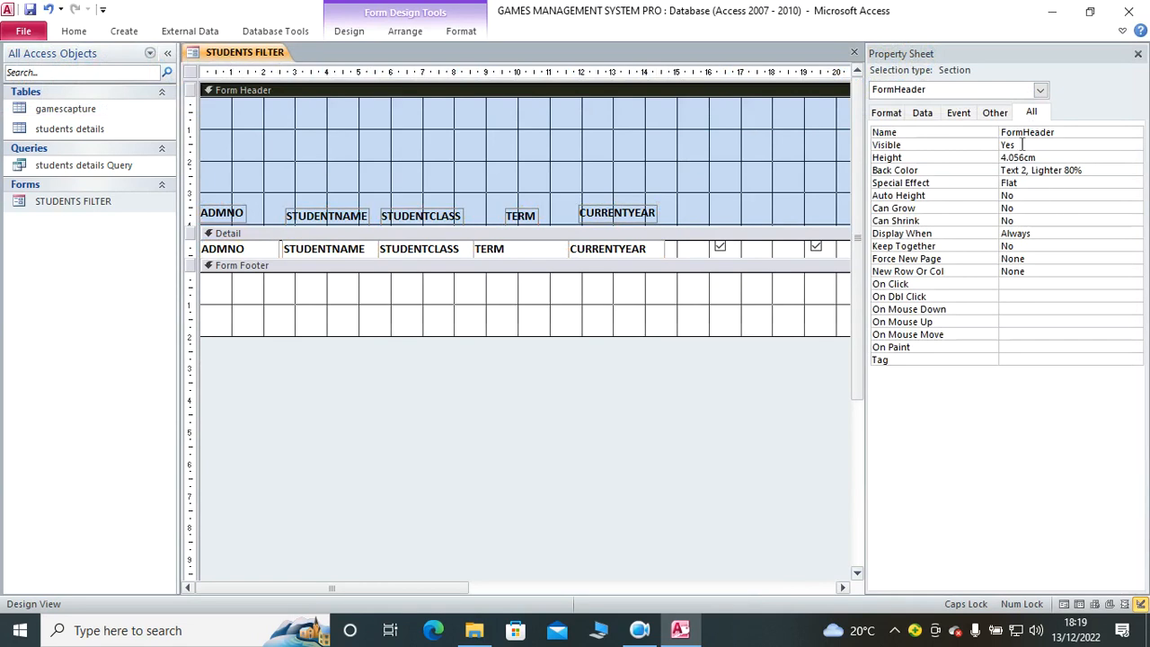
pyautogui.click(1040, 89)
pyautogui.click(963, 133)
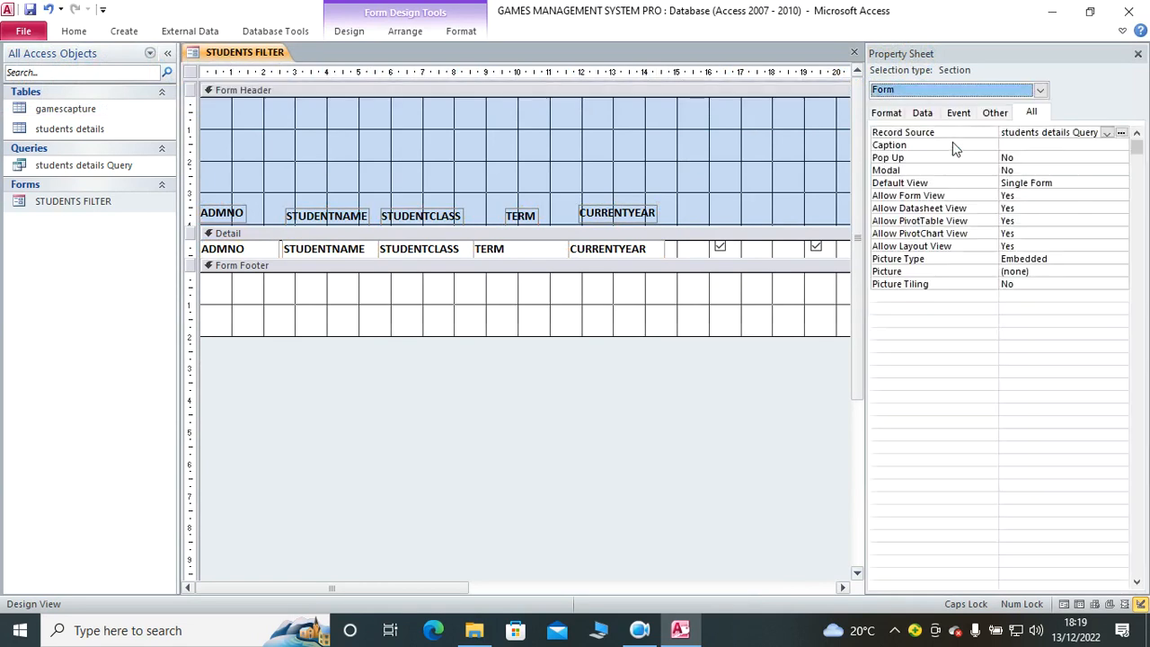
pyautogui.doubleClick(1062, 182)
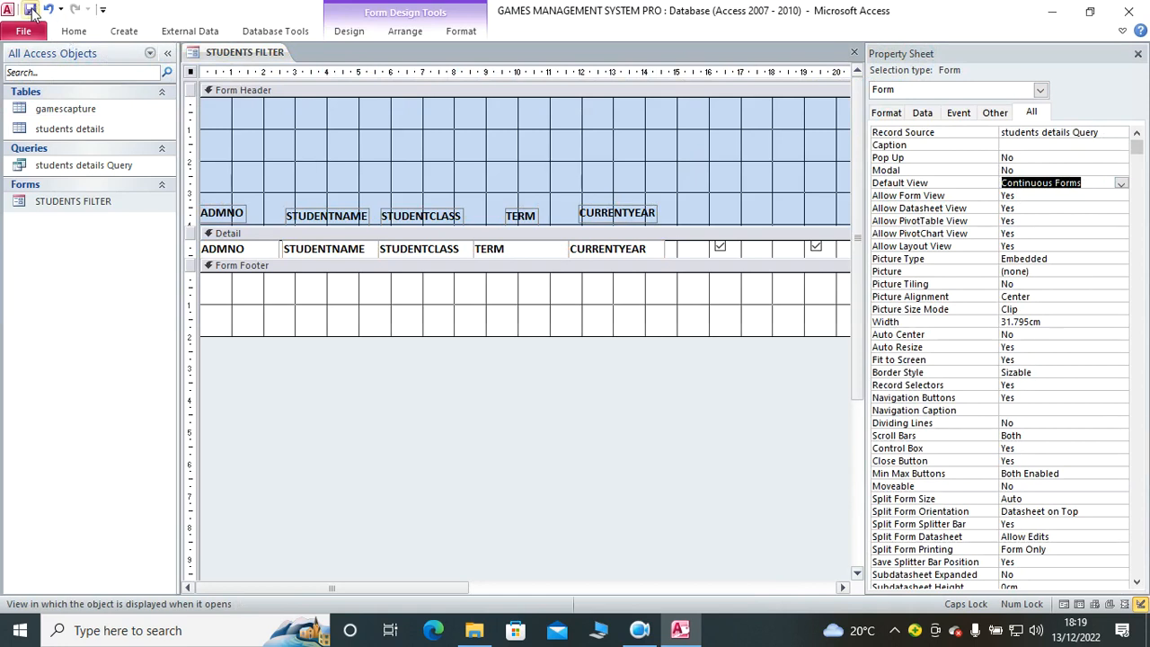
# Step: Check the student rows in Form View, then return to Design View with the property sheet closed
pyautogui.click(68, 35)
pyautogui.click(19, 64)
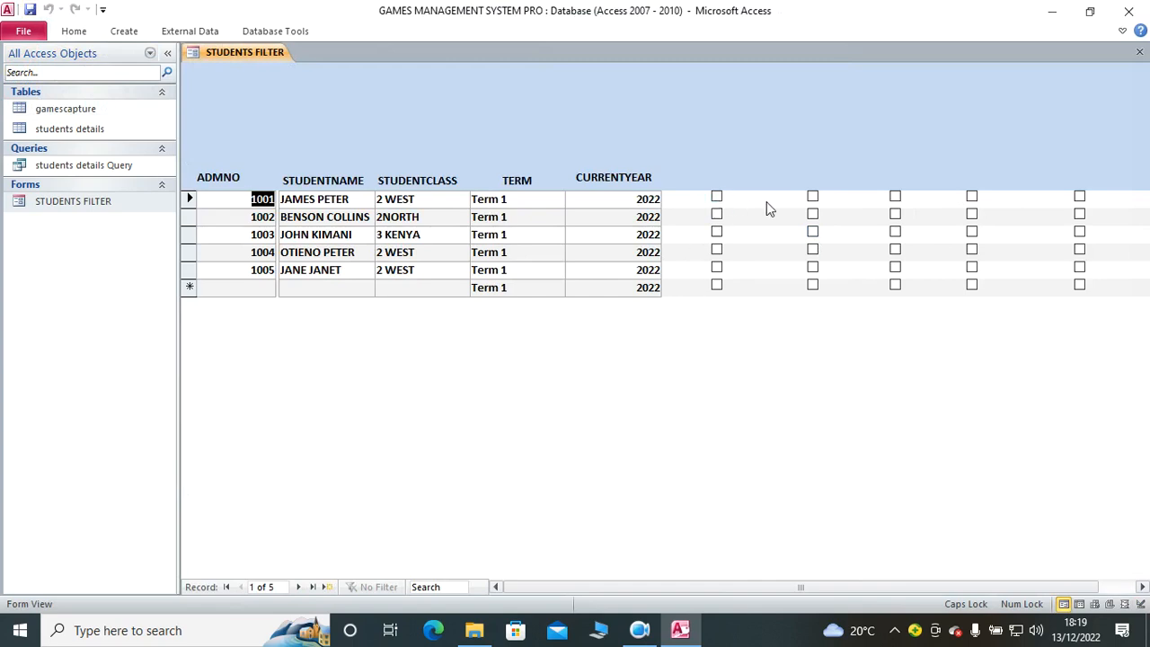
pyautogui.rightClick(608, 349)
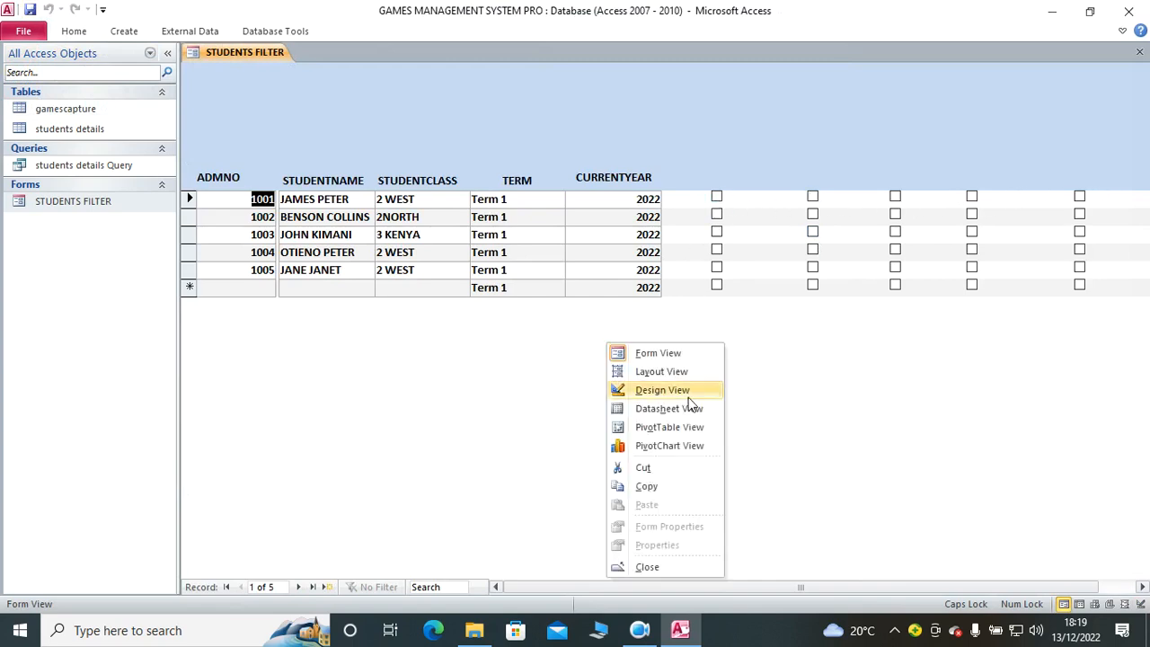
pyautogui.click(678, 399)
pyautogui.click(1139, 52)
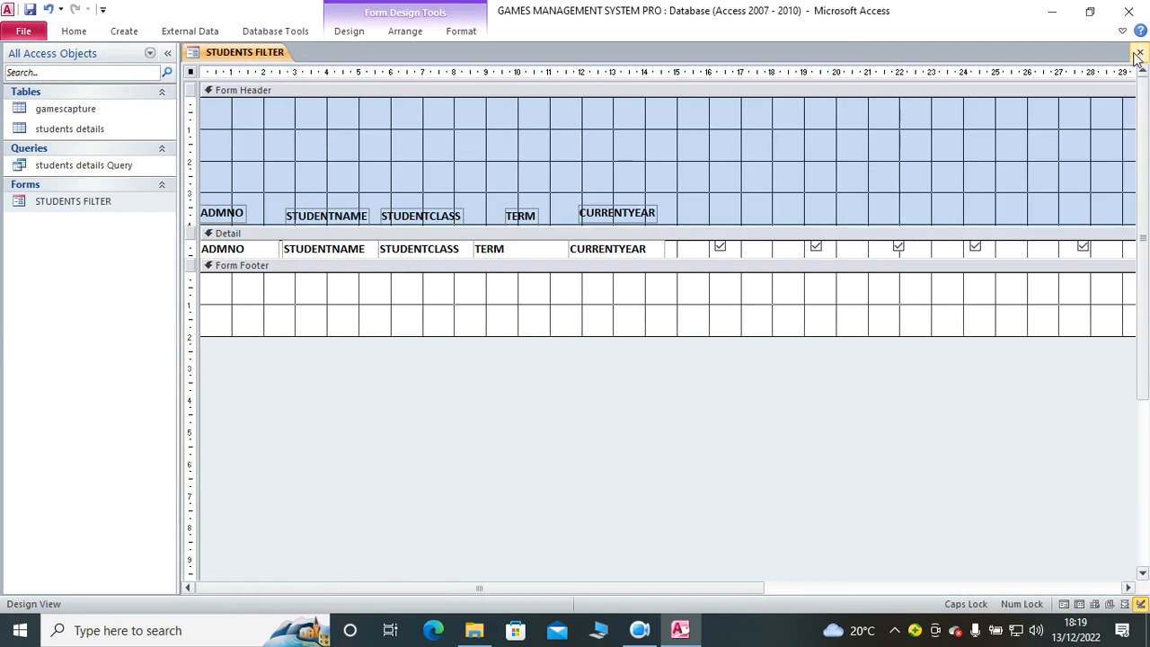
# Step: Add an unbound text box about 2.5 cm wide to the Form Header above the first check box, and delete its attached label
pyautogui.moveTo(503, 587); pyautogui.dragTo(547, 588)
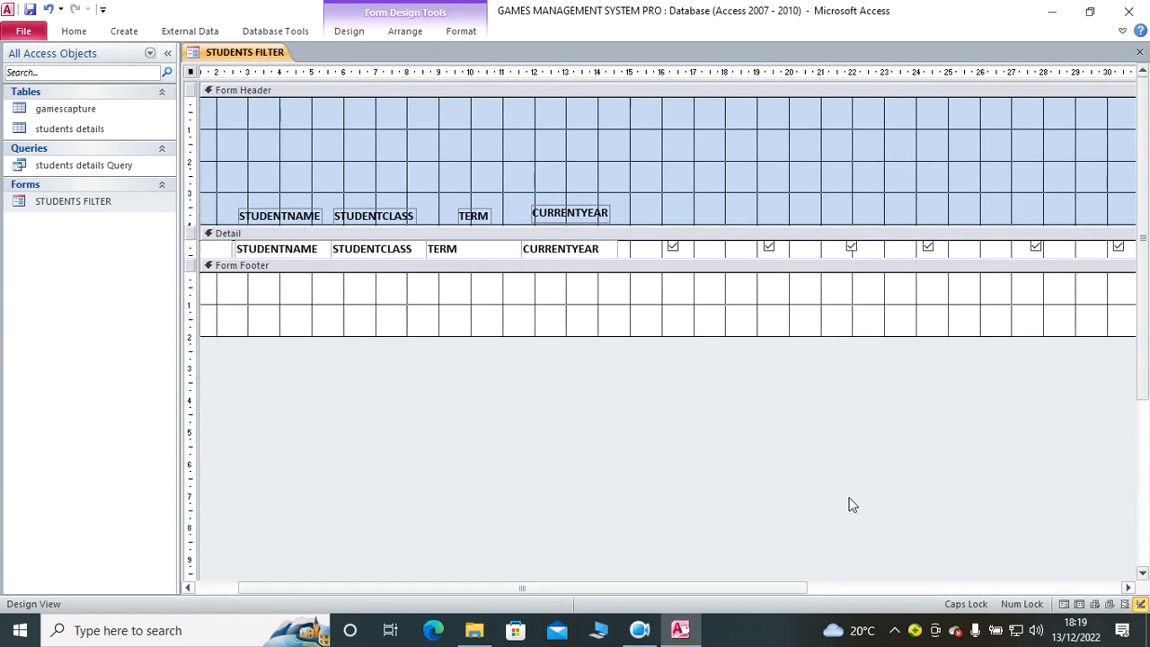
pyautogui.click(347, 32)
pyautogui.click(201, 72)
pyautogui.moveTo(650, 162); pyautogui.dragTo(733, 178)
pyautogui.click(585, 173)
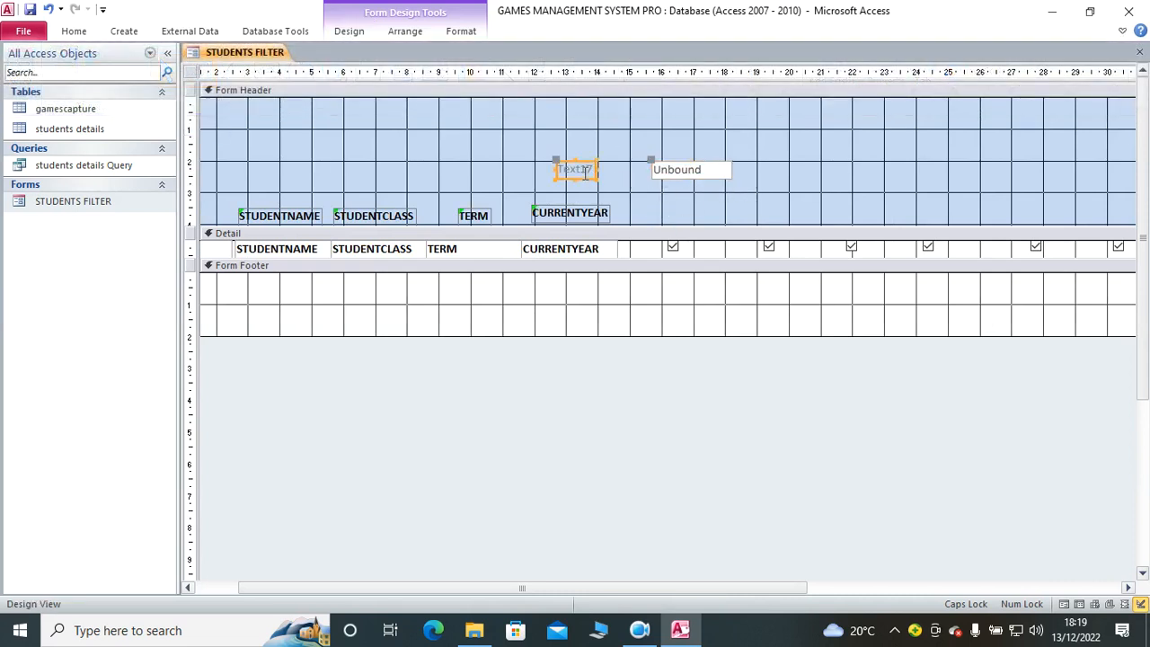
pyautogui.press('Delete')
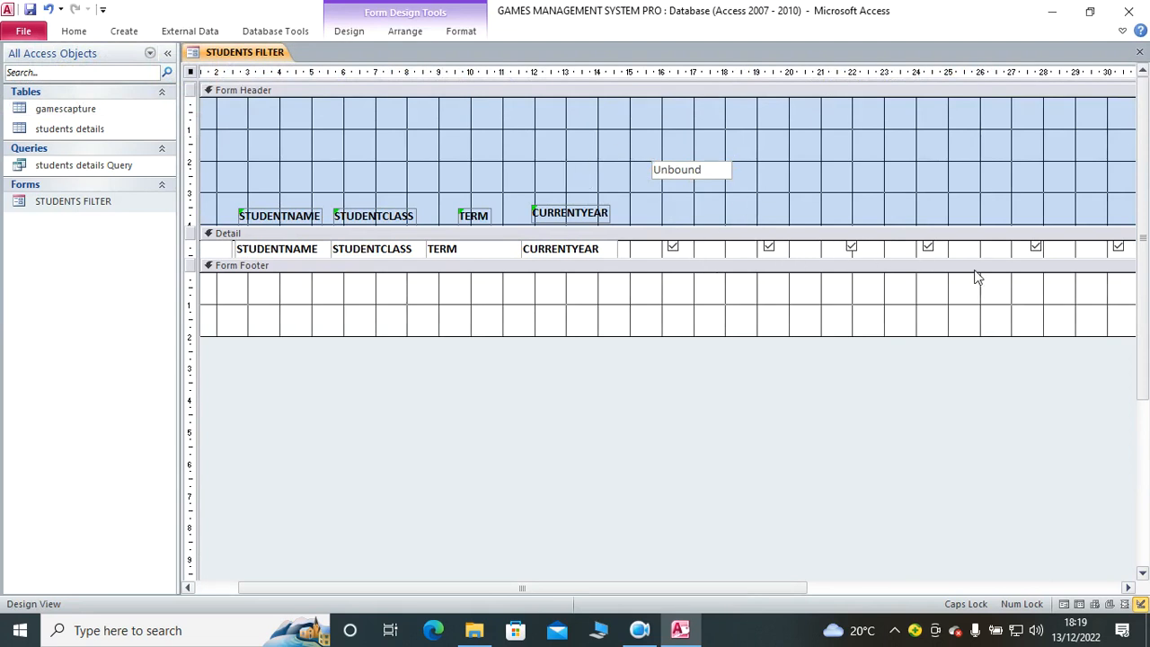
# Step: Copy the unbound text box to make a column of four text boxes in the Form Header
pyautogui.click(1148, 628)
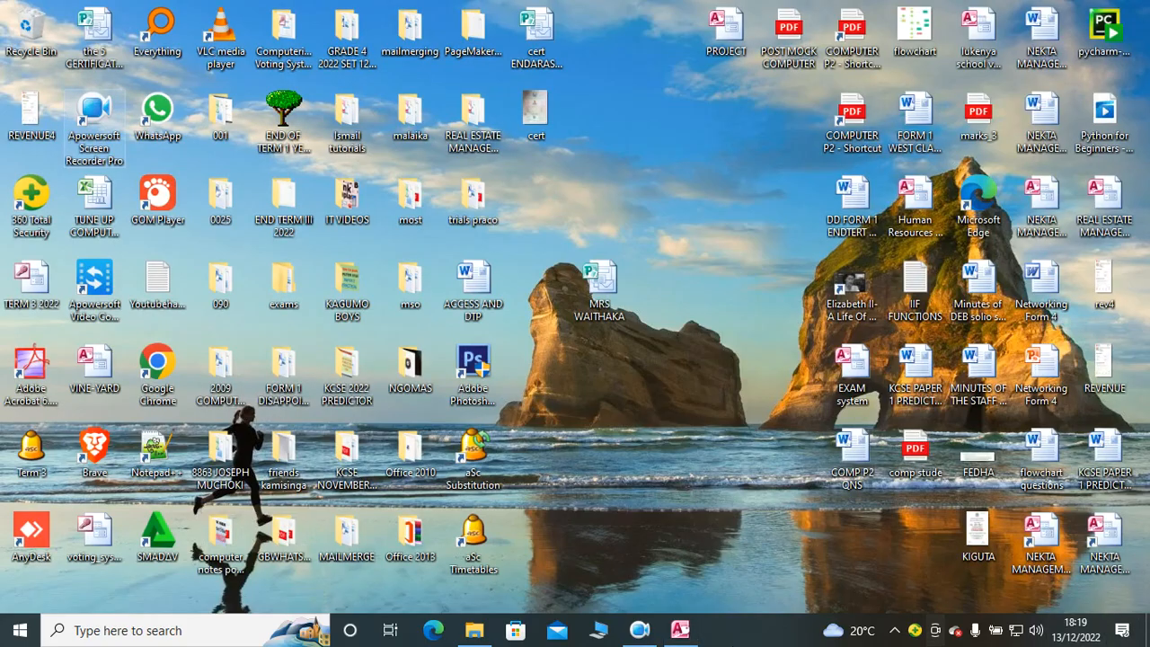
pyautogui.click(680, 630)
pyautogui.click(696, 171)
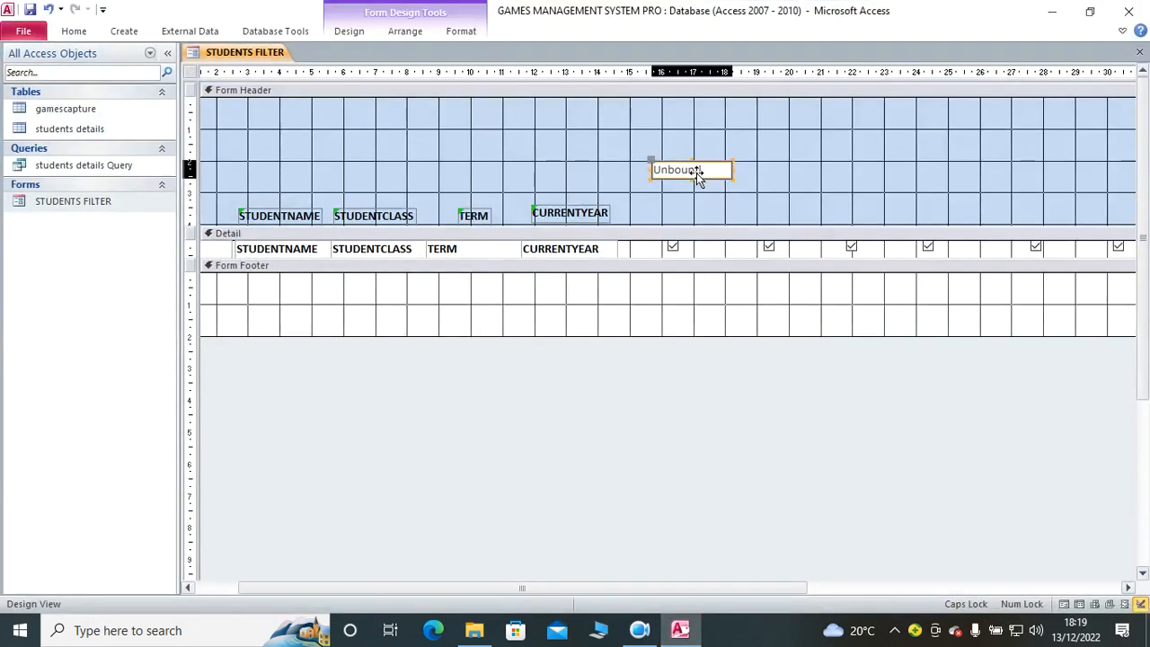
pyautogui.hotkey('ctrl', 'v')
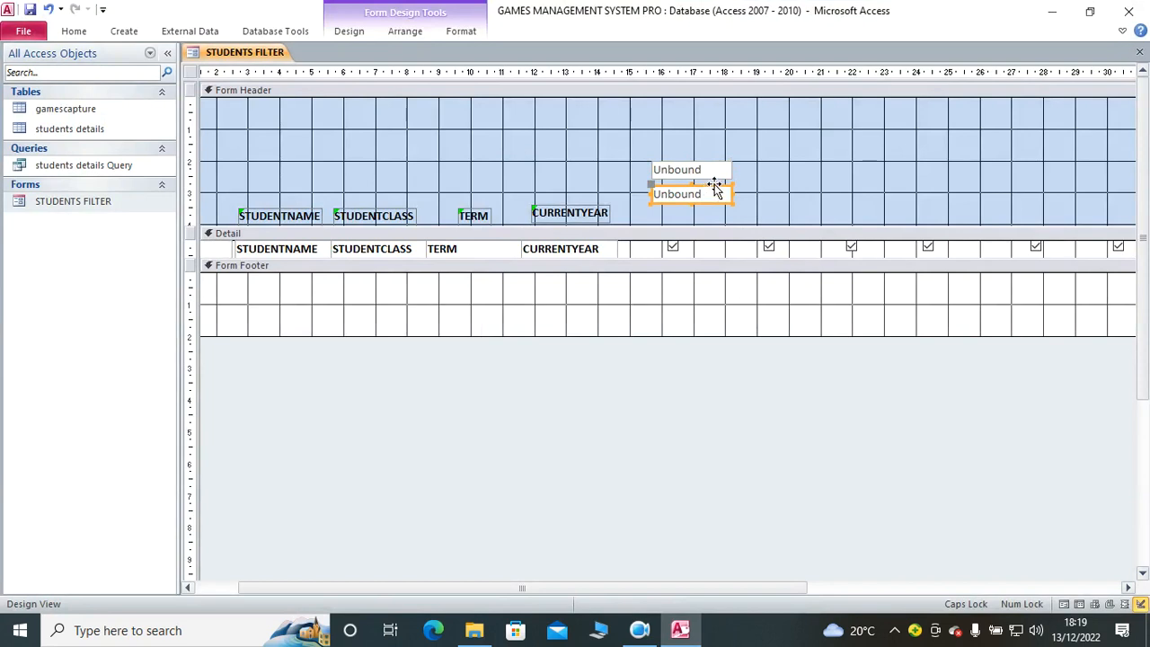
pyautogui.keyDown('shift'); pyautogui.click(724, 173); pyautogui.keyUp('shift')
pyautogui.hotkey('ctrl', 'v')
pyautogui.moveTo(756, 165); pyautogui.dragTo(686, 158)
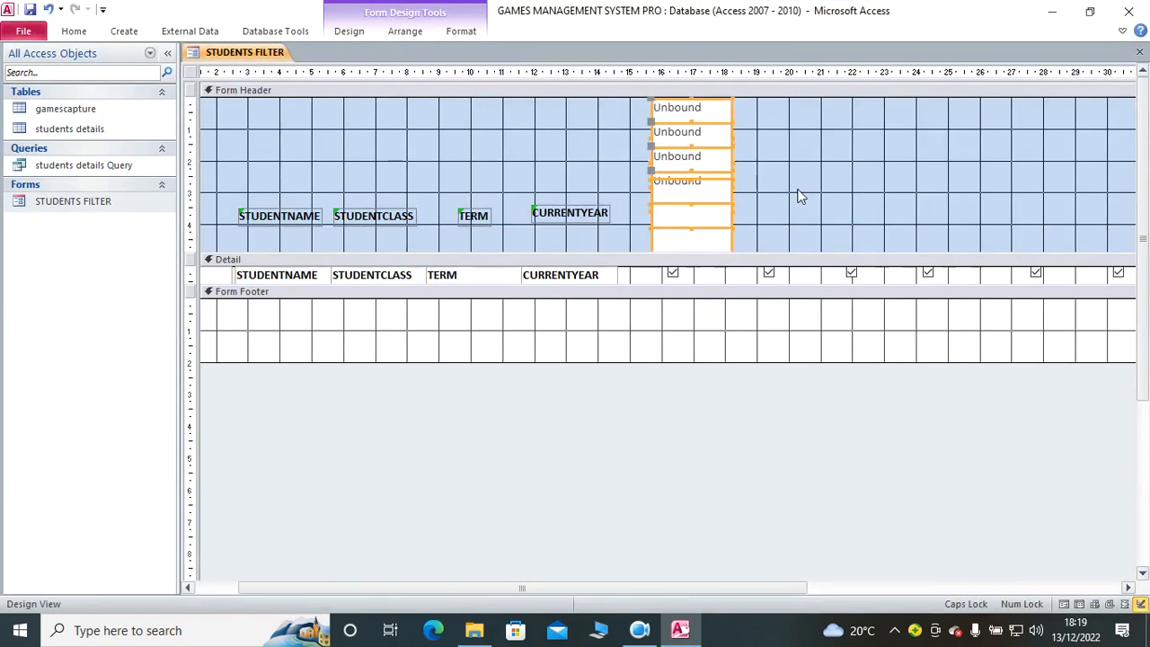
pyautogui.click(49, 9)
pyautogui.click(802, 216)
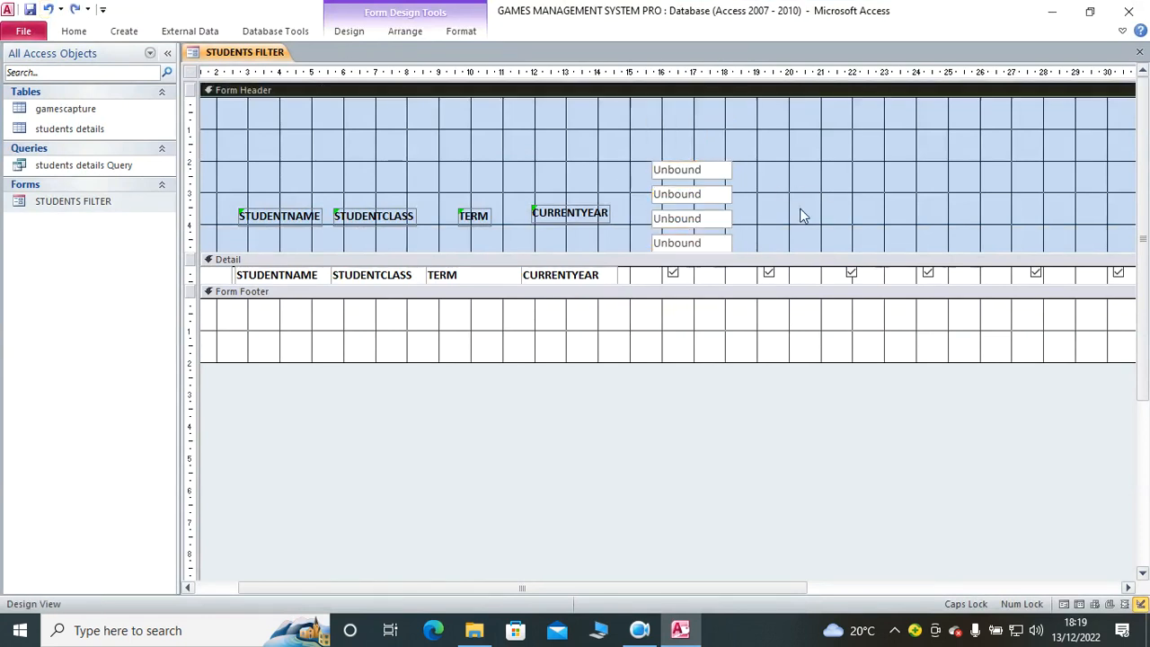
# Step: Spread the four unbound text boxes in a row along the Form Header's lower edge, above the s1 to s4 check boxes
pyautogui.moveTo(718, 180); pyautogui.dragTo(786, 241)
pyautogui.moveTo(700, 195); pyautogui.dragTo(865, 243)
pyautogui.moveTo(719, 221); pyautogui.dragTo(958, 239)
pyautogui.click(771, 175)
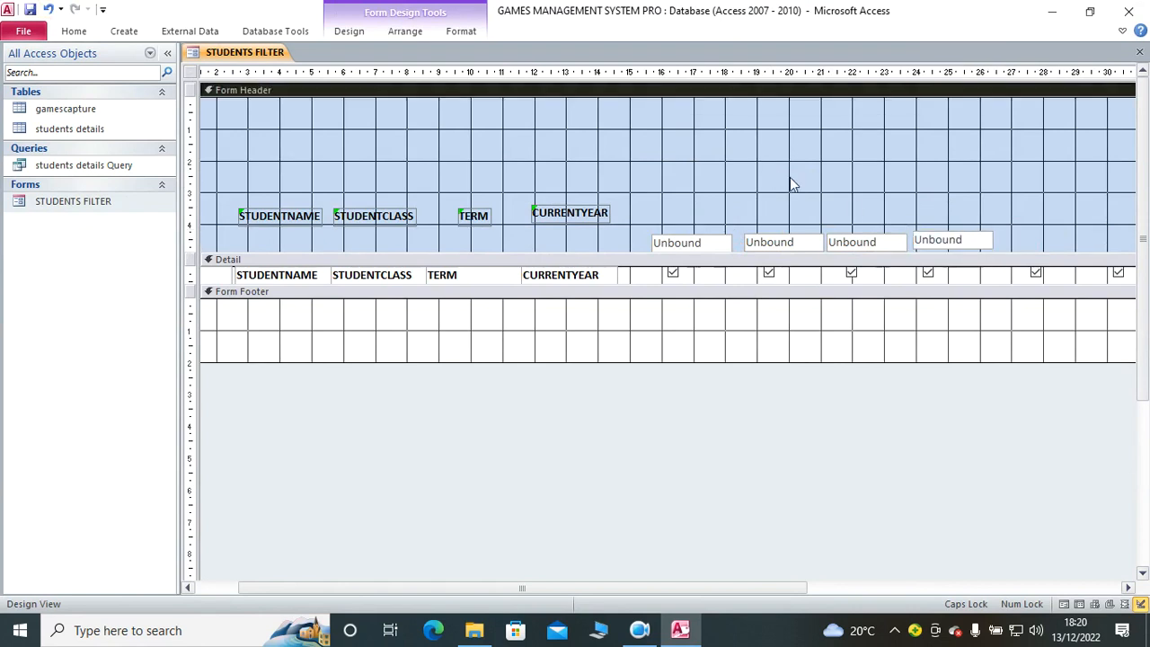
pyautogui.press('Down')
pyautogui.click(960, 202)
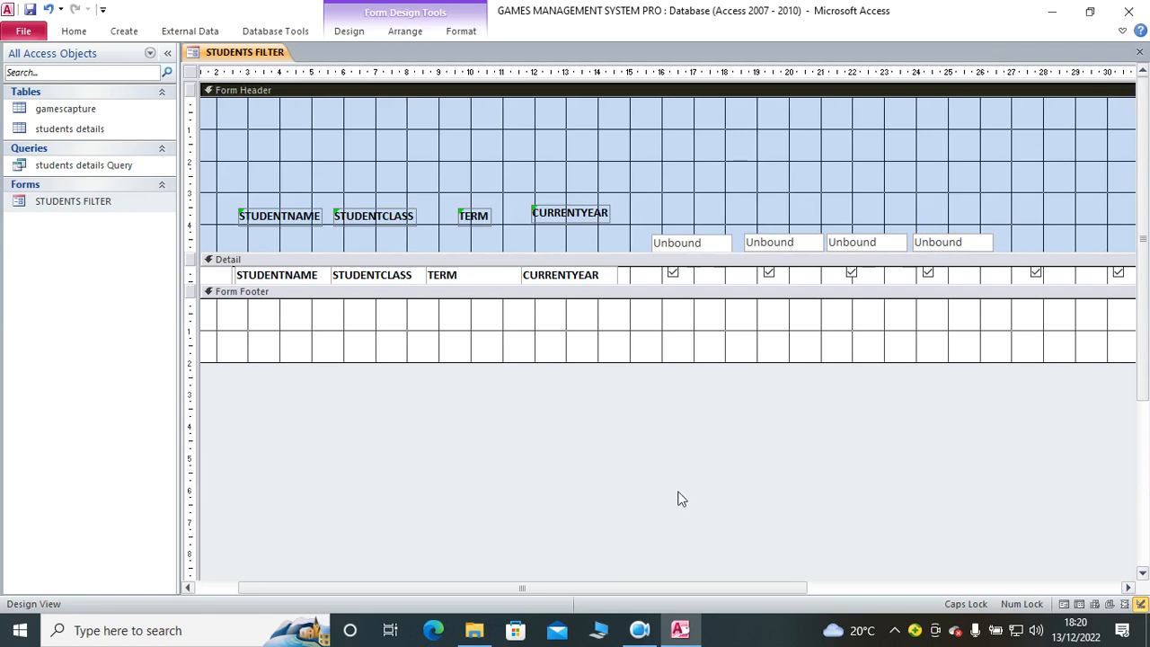
# Step: Duplicate the fourth unbound text box twice and line the copies up in the Form Header above the last three check boxes
pyautogui.moveTo(629, 587); pyautogui.dragTo(756, 587)
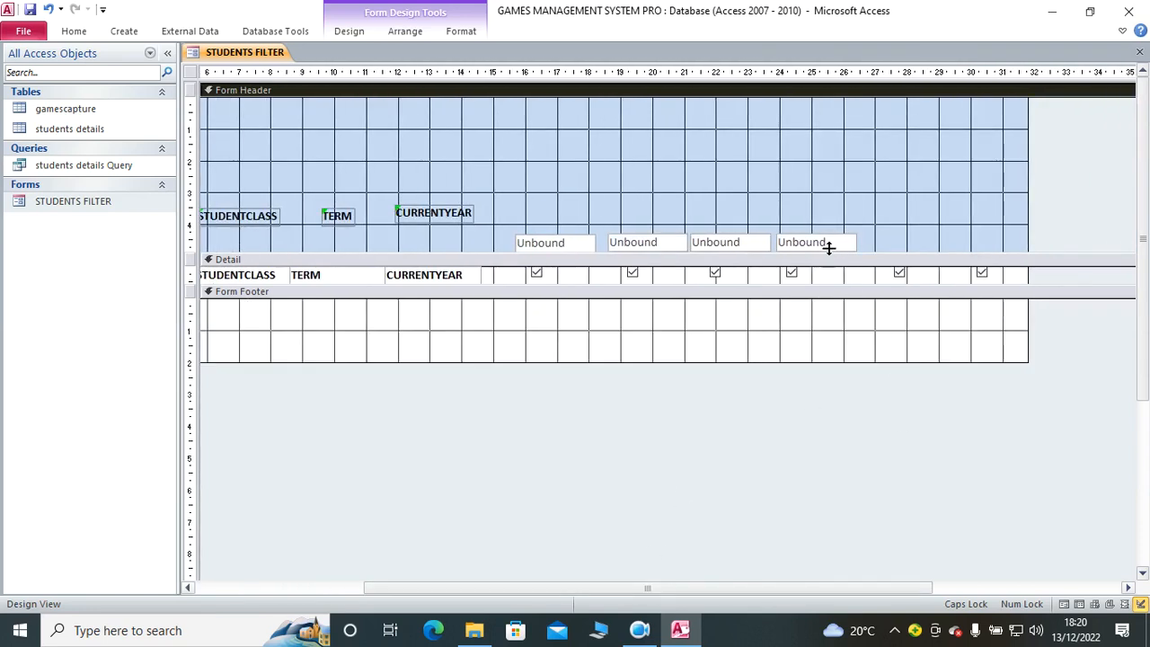
pyautogui.moveTo(828, 246); pyautogui.dragTo(834, 139)
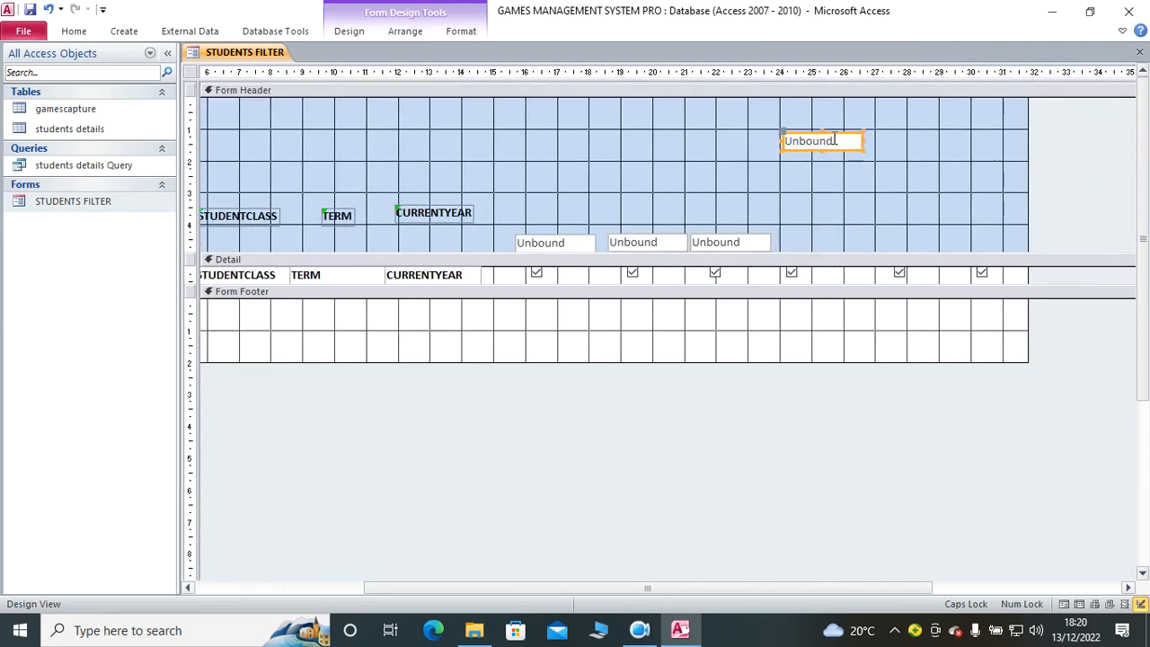
pyautogui.hotkey('ctrl', 'd')
pyautogui.hotkey('ctrl', 'd')
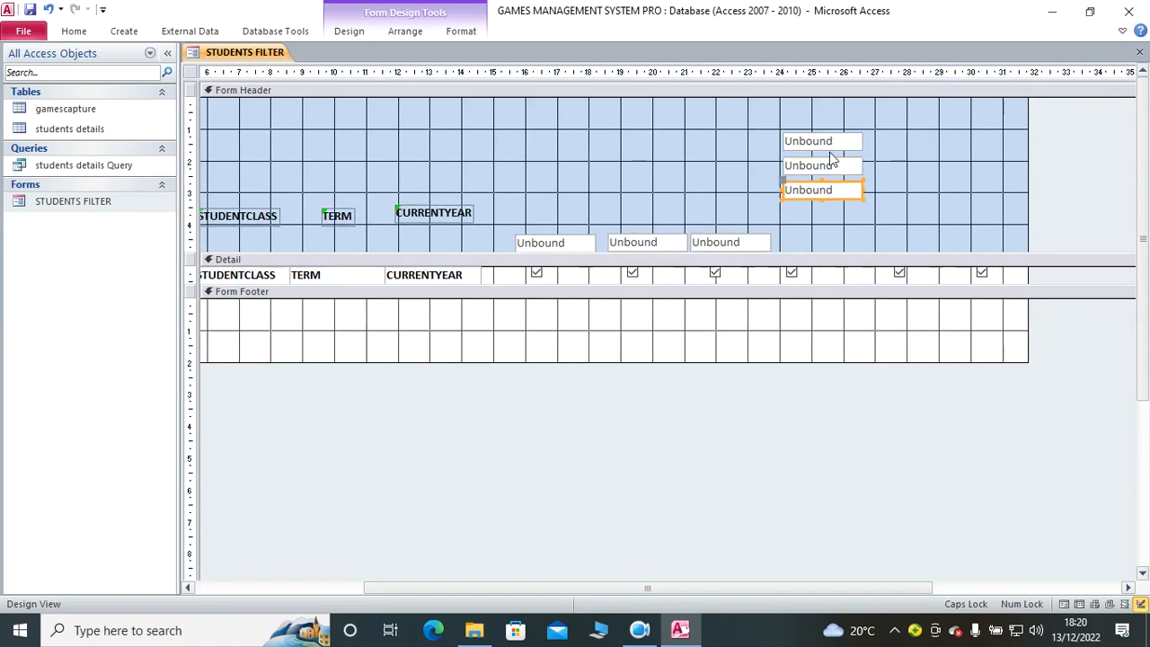
pyautogui.click(839, 199)
pyautogui.moveTo(844, 190); pyautogui.dragTo(903, 241)
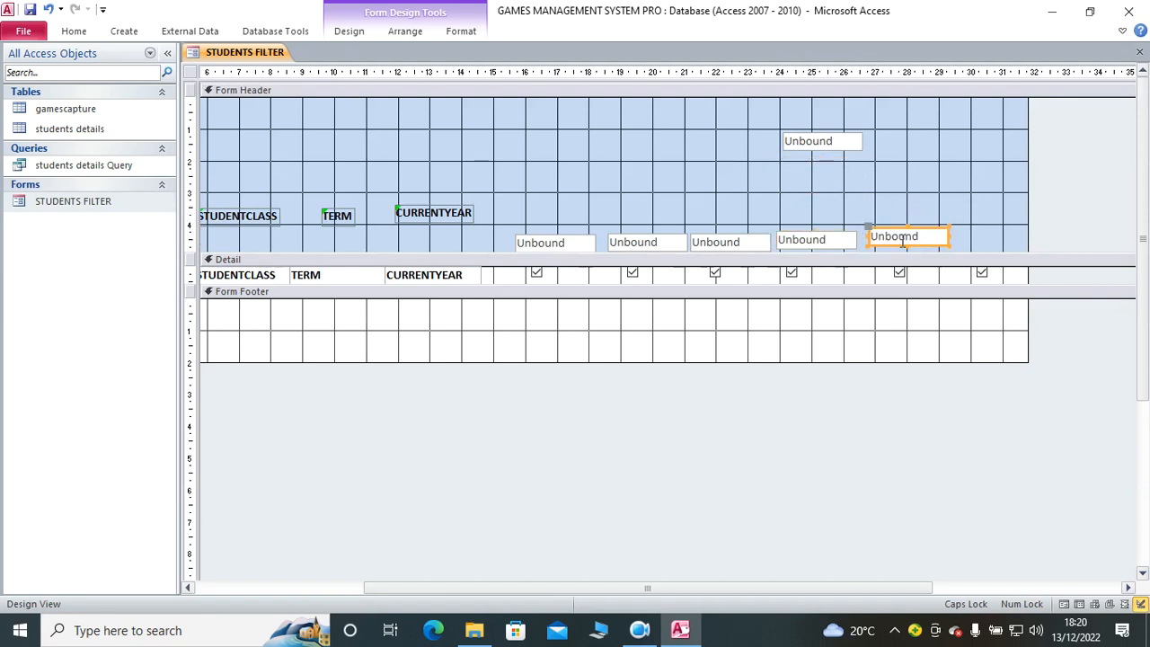
pyautogui.moveTo(827, 152); pyautogui.dragTo(991, 241)
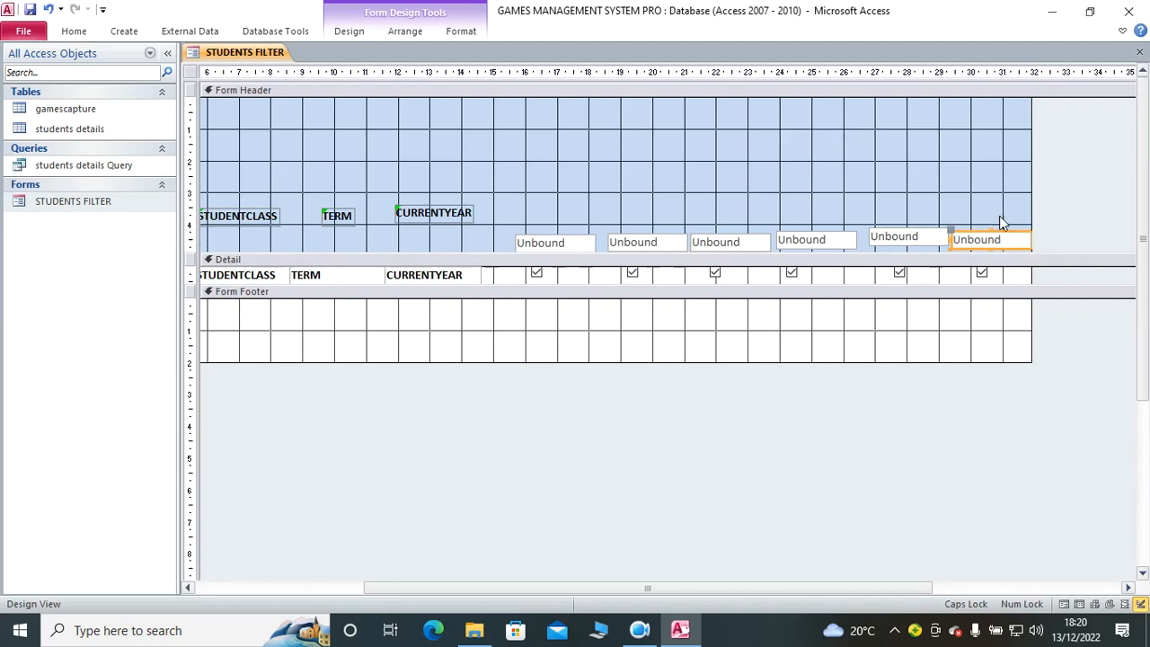
pyautogui.click(1035, 198)
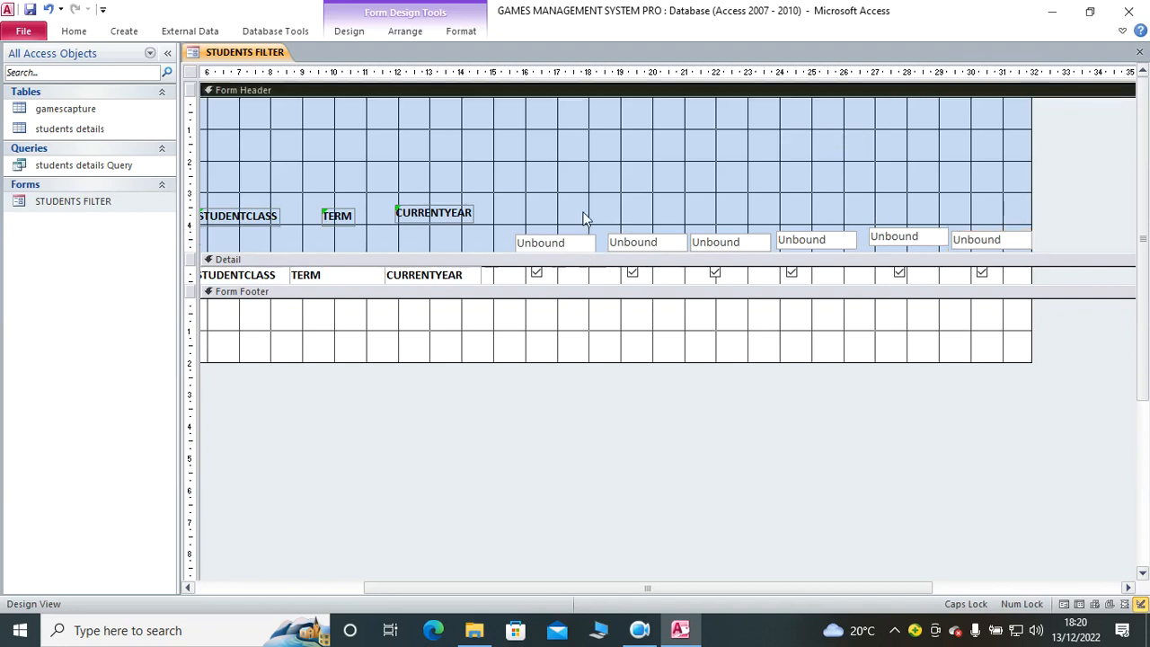
# Step: Level the fourth, fifth and sixth unbound text boxes with the rest of the row in the Form Header
pyautogui.click(896, 243)
pyautogui.moveTo(905, 239); pyautogui.dragTo(909, 242)
pyautogui.click(982, 245)
pyautogui.moveTo(981, 245); pyautogui.dragTo(982, 248)
pyautogui.click(898, 240)
pyautogui.moveTo(898, 240); pyautogui.dragTo(898, 243)
pyautogui.moveTo(821, 237); pyautogui.dragTo(820, 239)
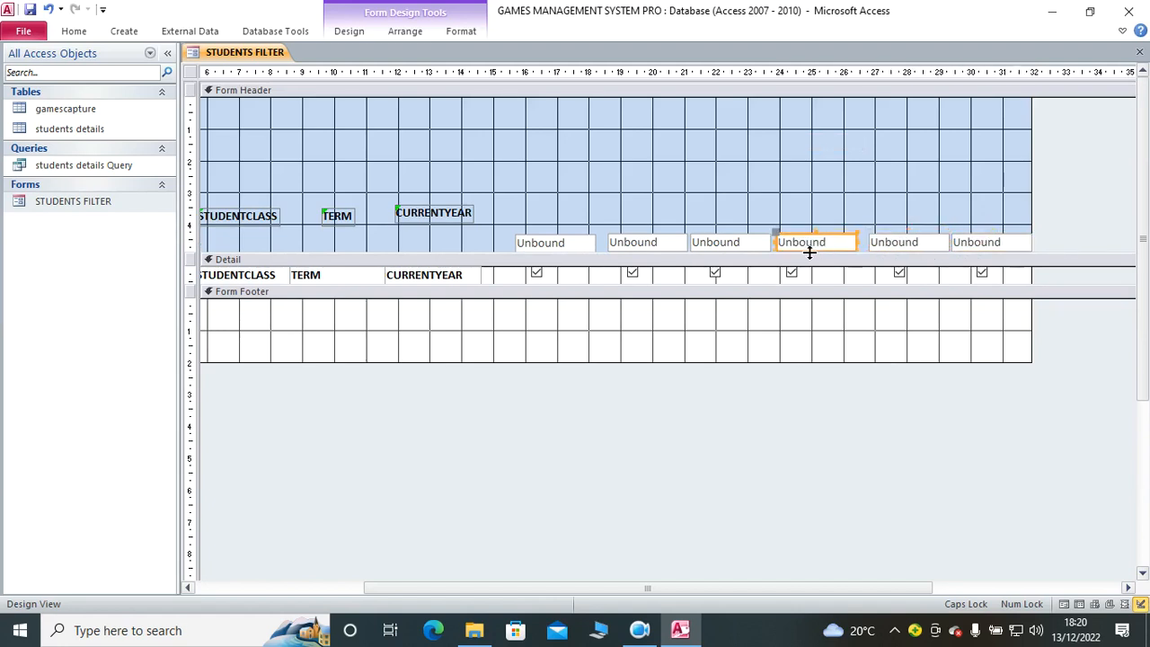
pyautogui.click(796, 178)
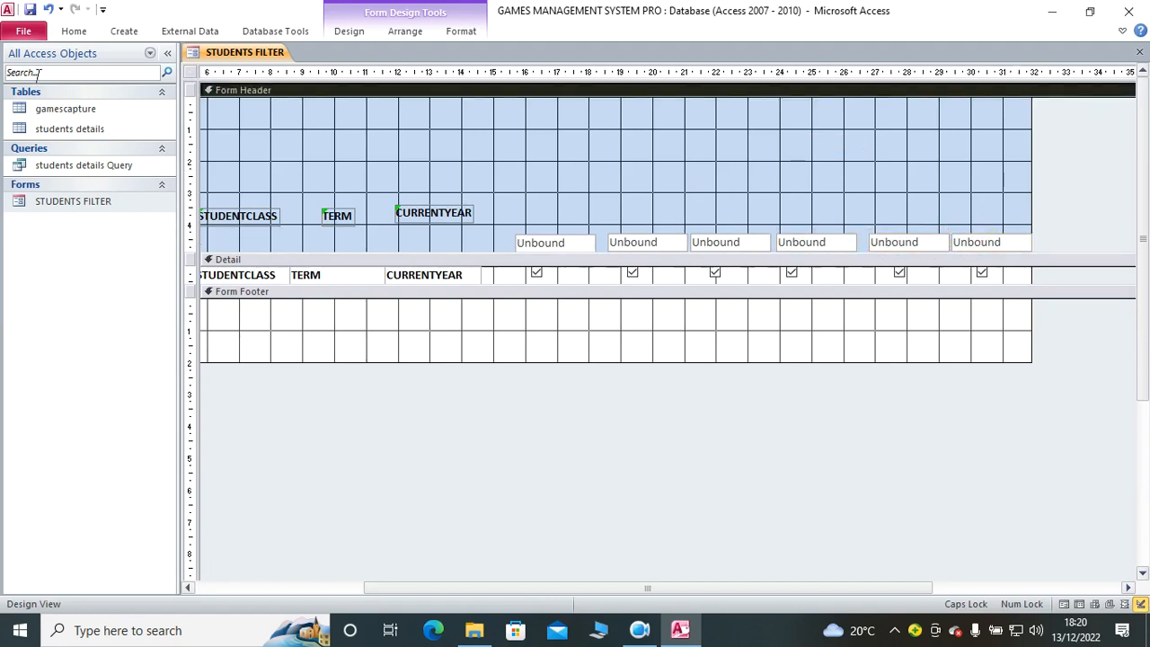
# Step: Check the field names in the gamescapture table, close it, and begin editing the first unbound text box in the Form Header
pyautogui.doubleClick(67, 110)
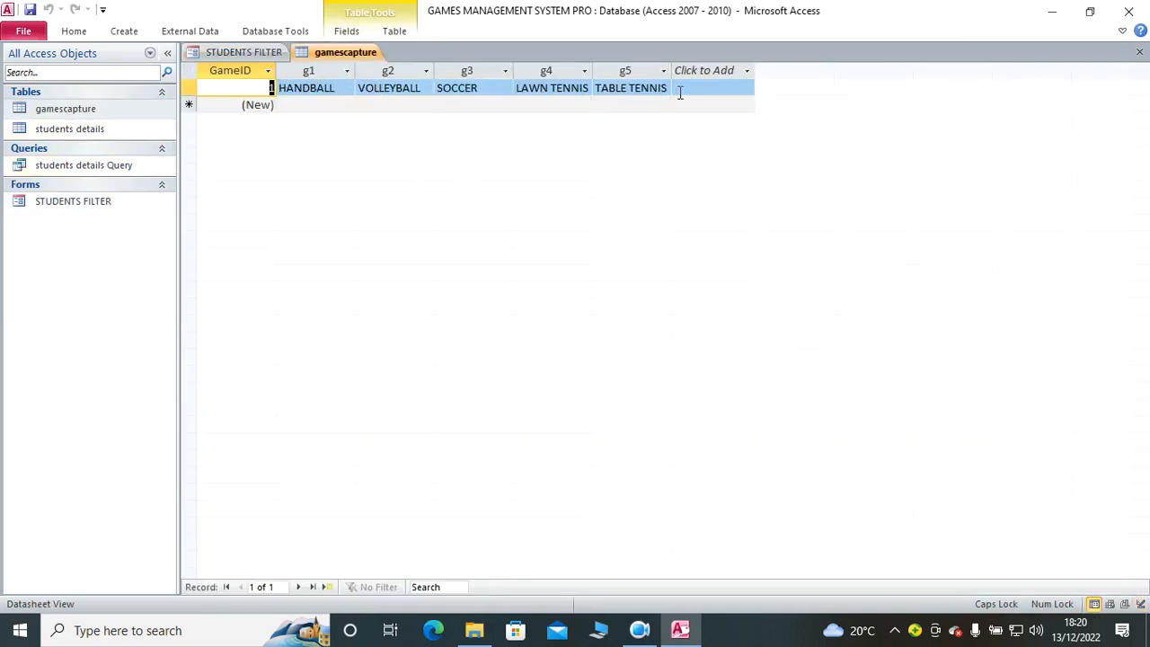
pyautogui.click(1141, 53)
pyautogui.click(547, 241)
pyautogui.click(544, 241)
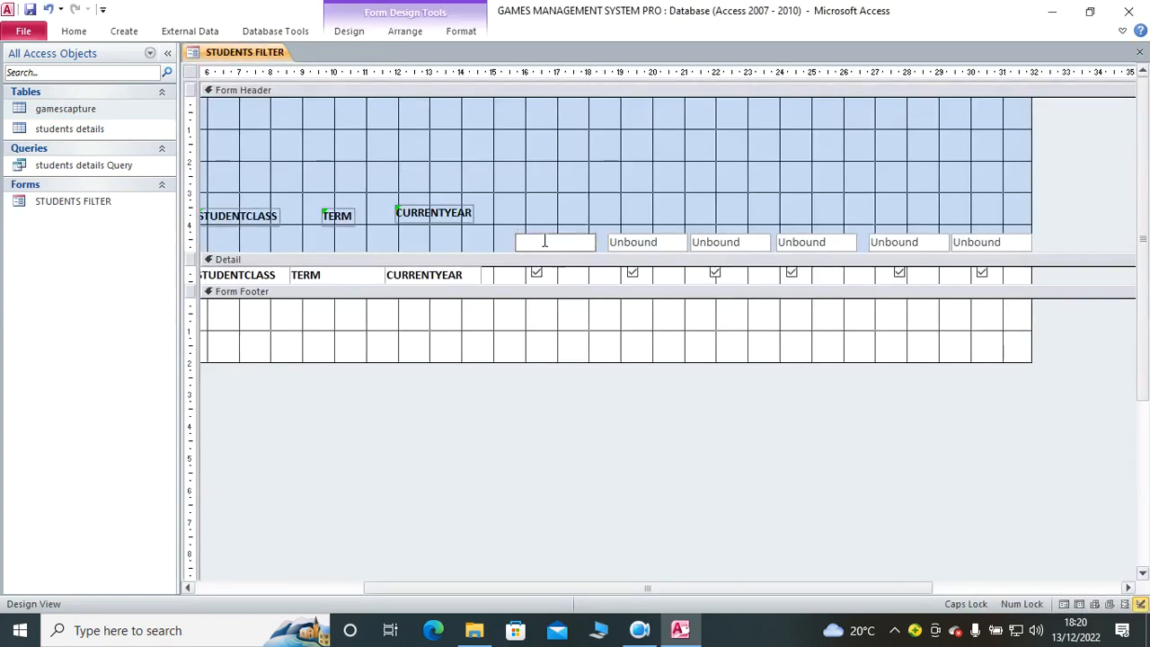
# Step: Open Notepad and start a lookup expression reading =DLOOKUP("[g1]"
pyautogui.click(90, 631)
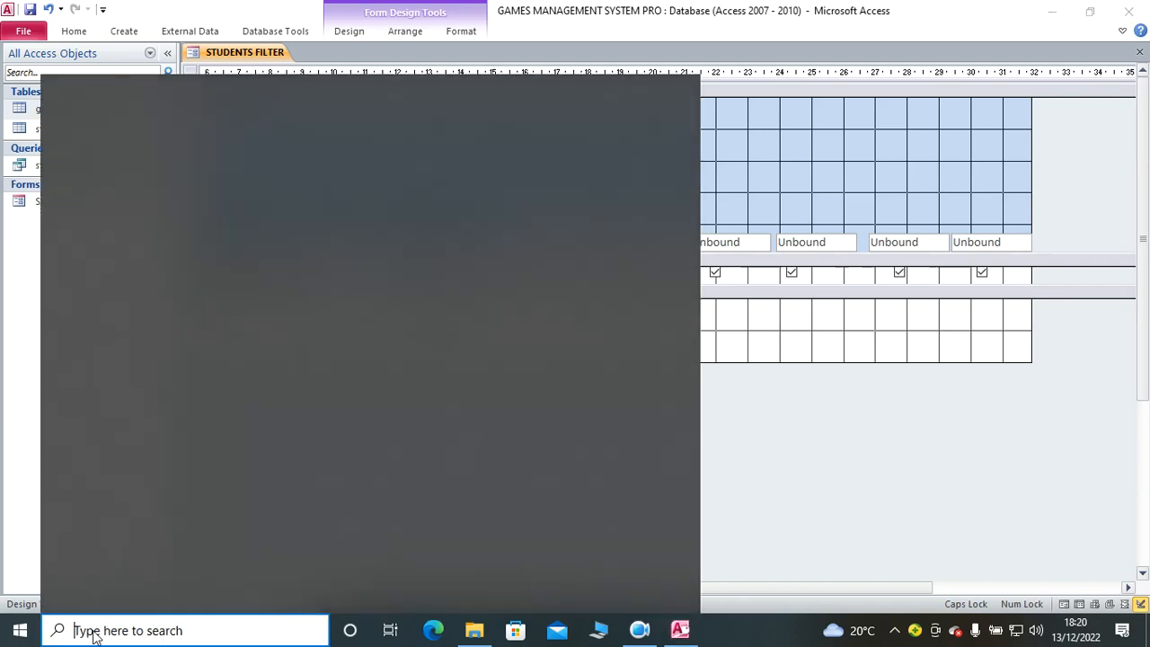
pyautogui.write('NO')
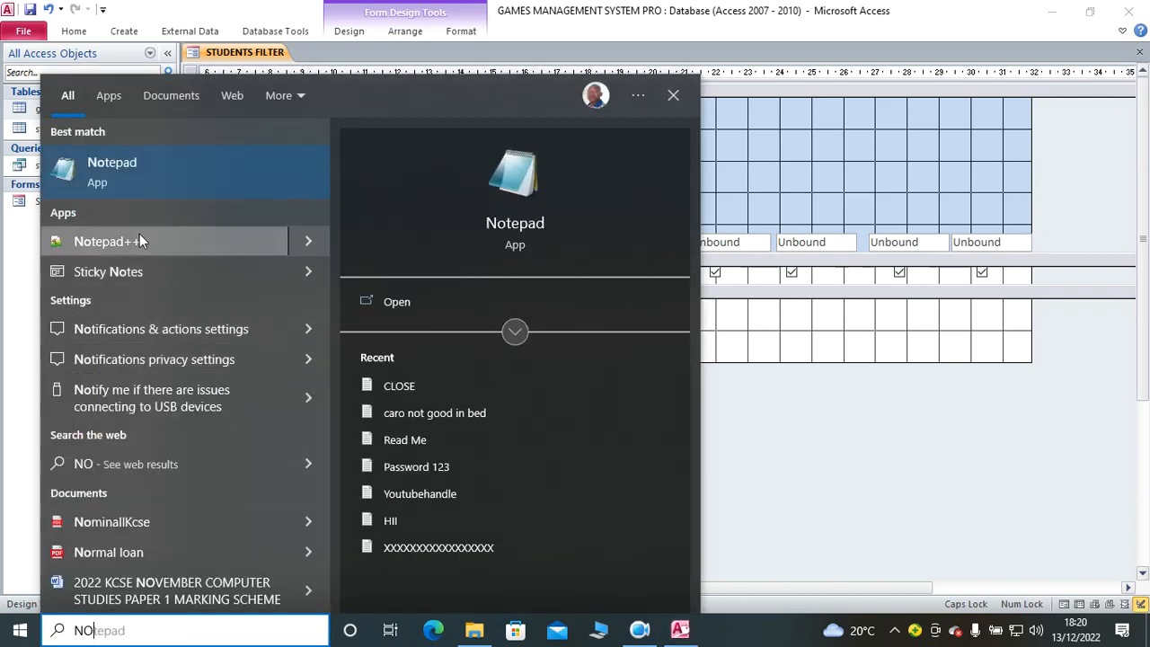
pyautogui.click(160, 179)
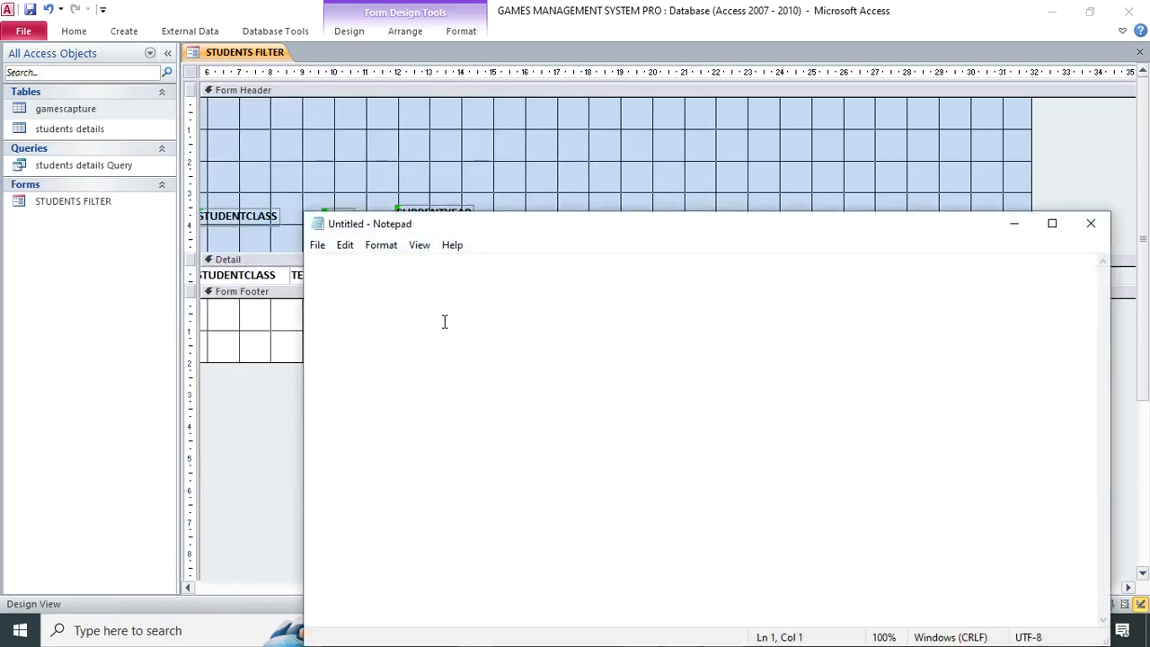
pyautogui.write('=DO')
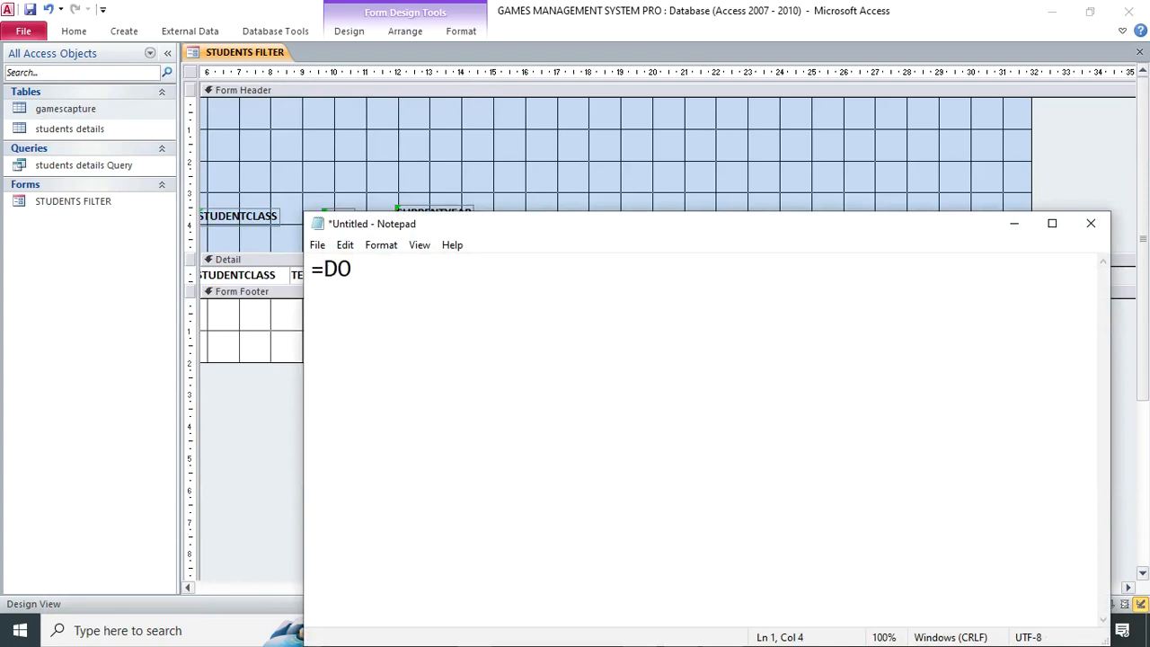
pyautogui.press('BackSpace')
pyautogui.write('LOOKUP')
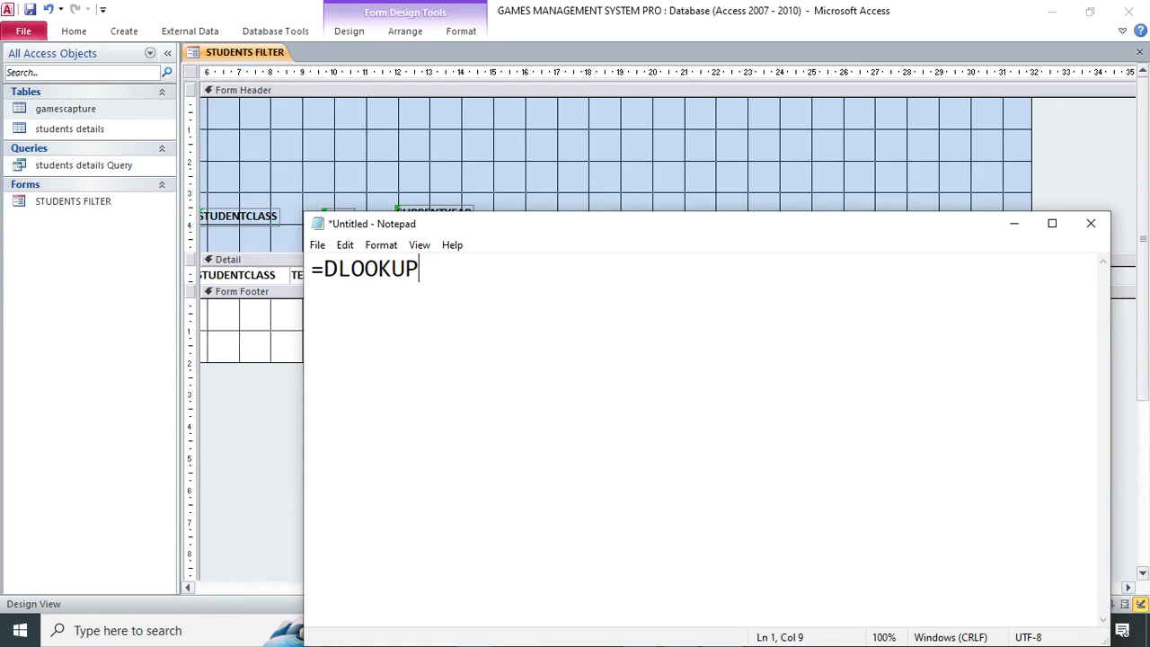
pyautogui.write('(')
pyautogui.write('@@')
pyautogui.press('BackSpace')
pyautogui.press('BackSpace')
pyautogui.write('""')
pyautogui.press('Left')
pyautogui.write('[]G')
pyautogui.press('BackSpace')
pyautogui.write('g1')
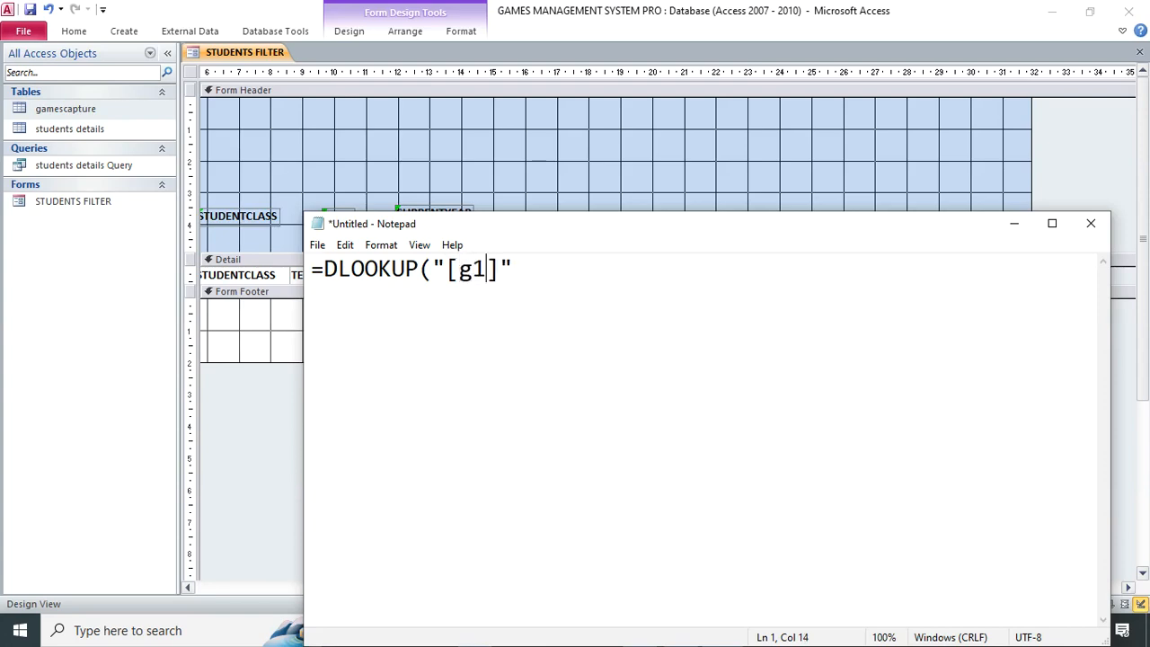
# Step: Complete the Notepad expression as =DLOOKUP("[g1]","gamescapture") and copy it in full
pyautogui.click(523, 270)
pyautogui.write(',""')
pyautogui.press('Left')
pyautogui.write('gamescap')
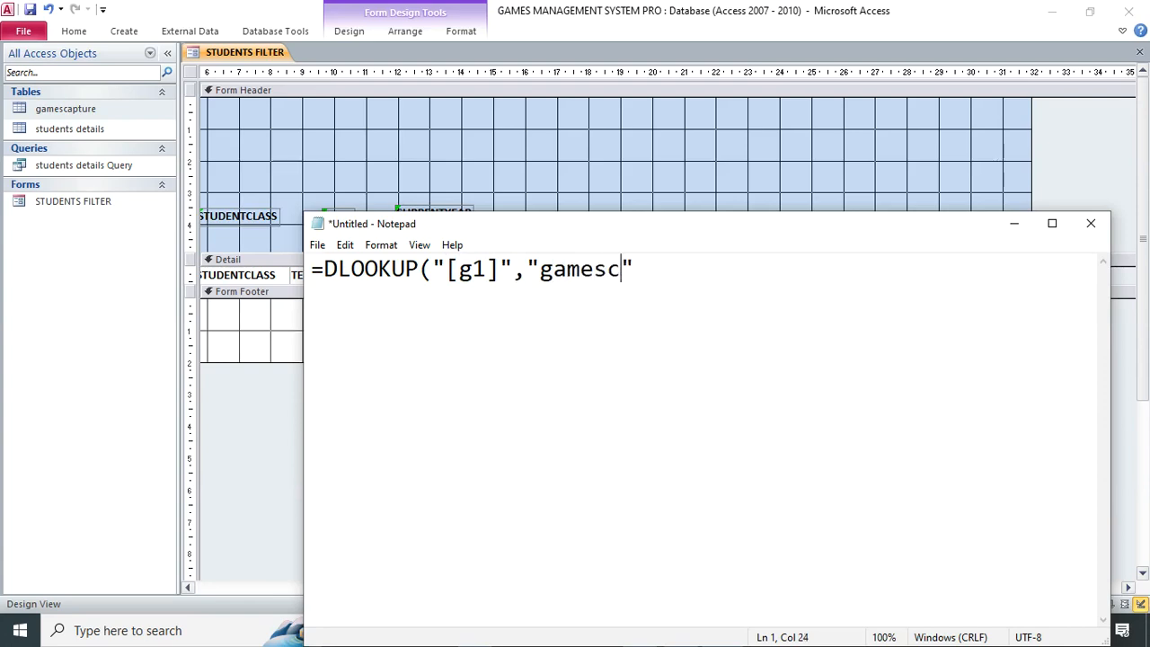
pyautogui.write('ture')
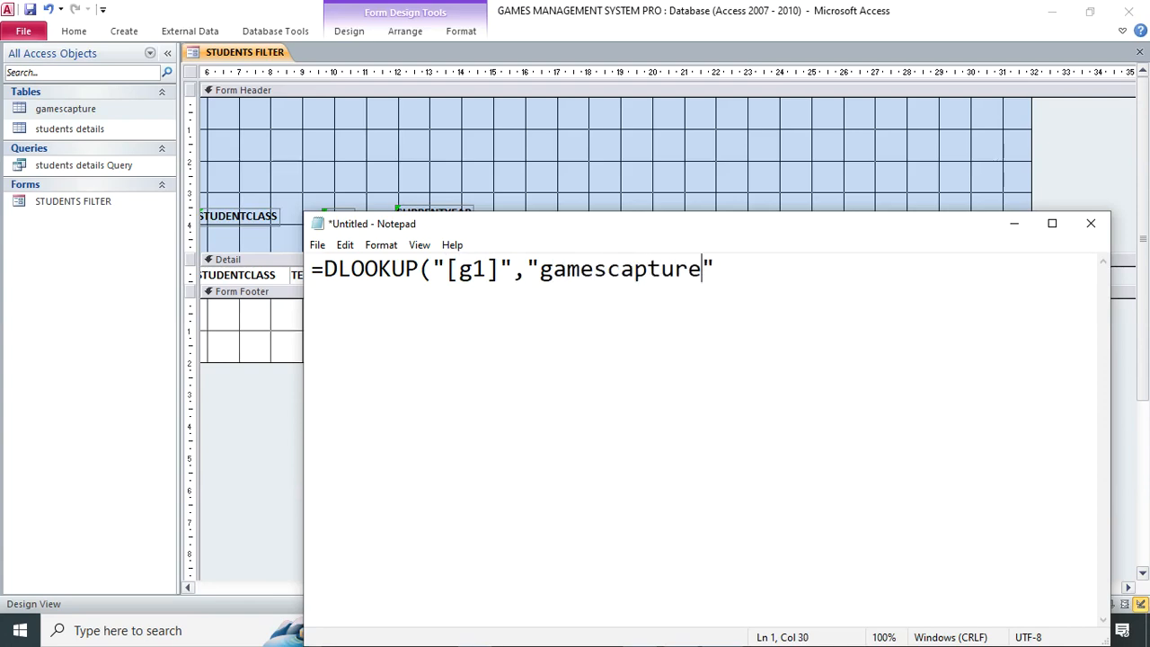
pyautogui.press('Right')
pyautogui.write(')')
pyautogui.moveTo(730, 269); pyautogui.dragTo(279, 258)
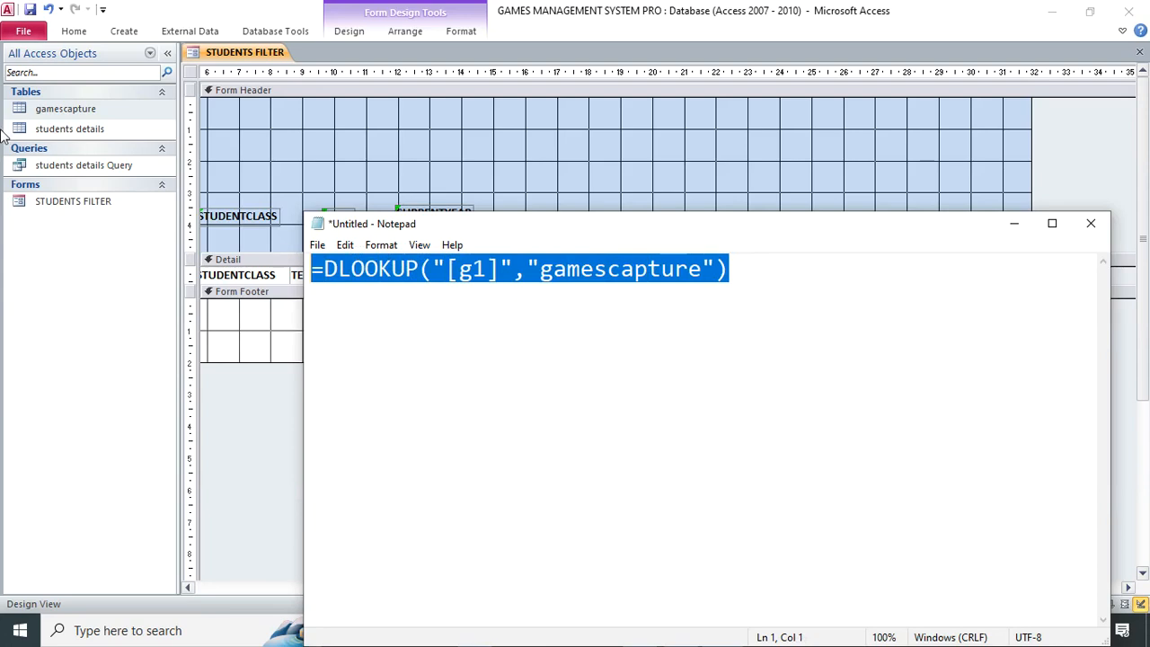
# Step: Recheck the gamescapture table, close it, and paste =DLOOKUP("[g1]","gamescapture") into the first unbound text box of the STUDENTS FILTER form
pyautogui.doubleClick(51, 112)
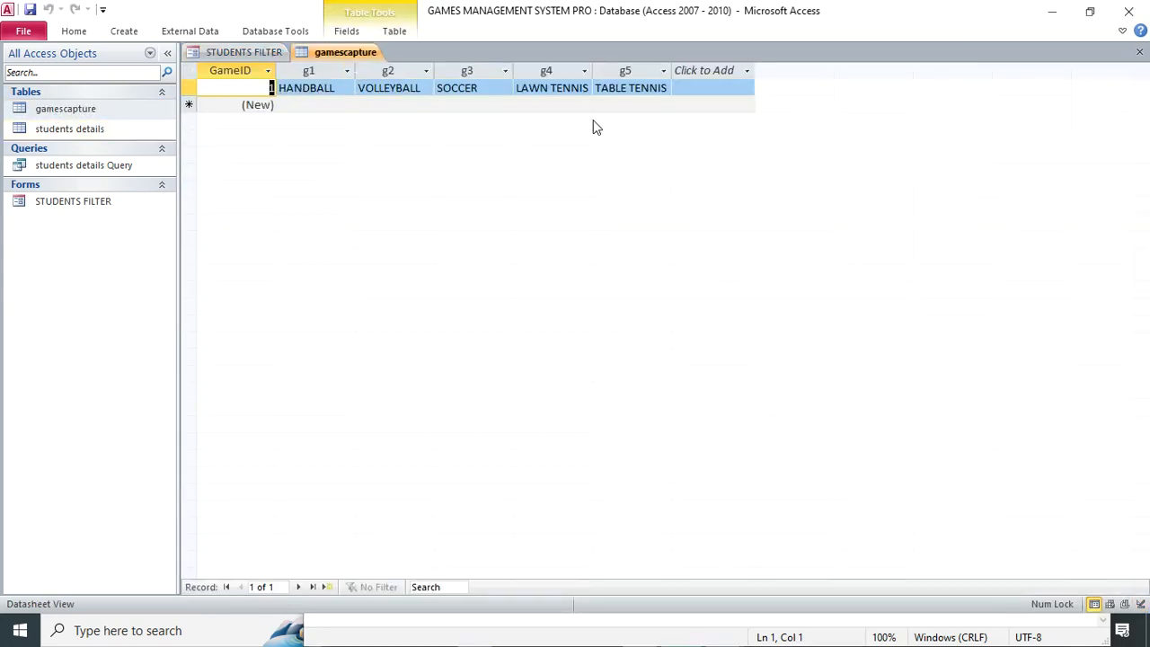
pyautogui.click(1139, 52)
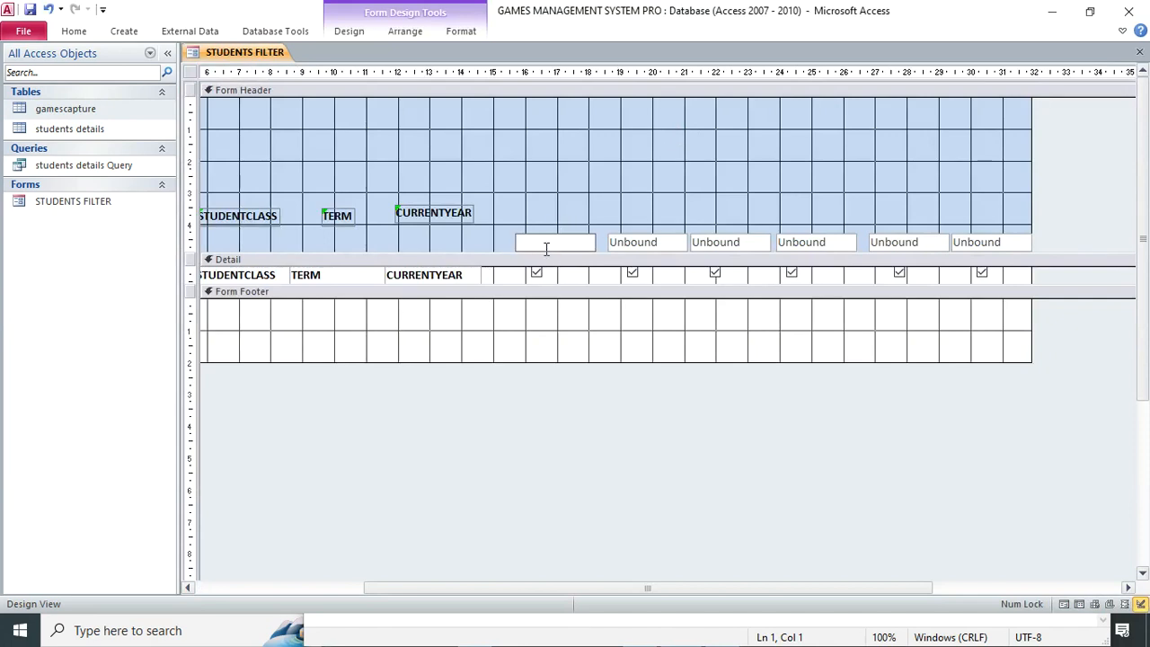
pyautogui.hotkey('ctrl', 'v')
# Step: Paste the lookup expression into the second header text box and change its field to g2
pyautogui.click(645, 238)
pyautogui.click(656, 242)
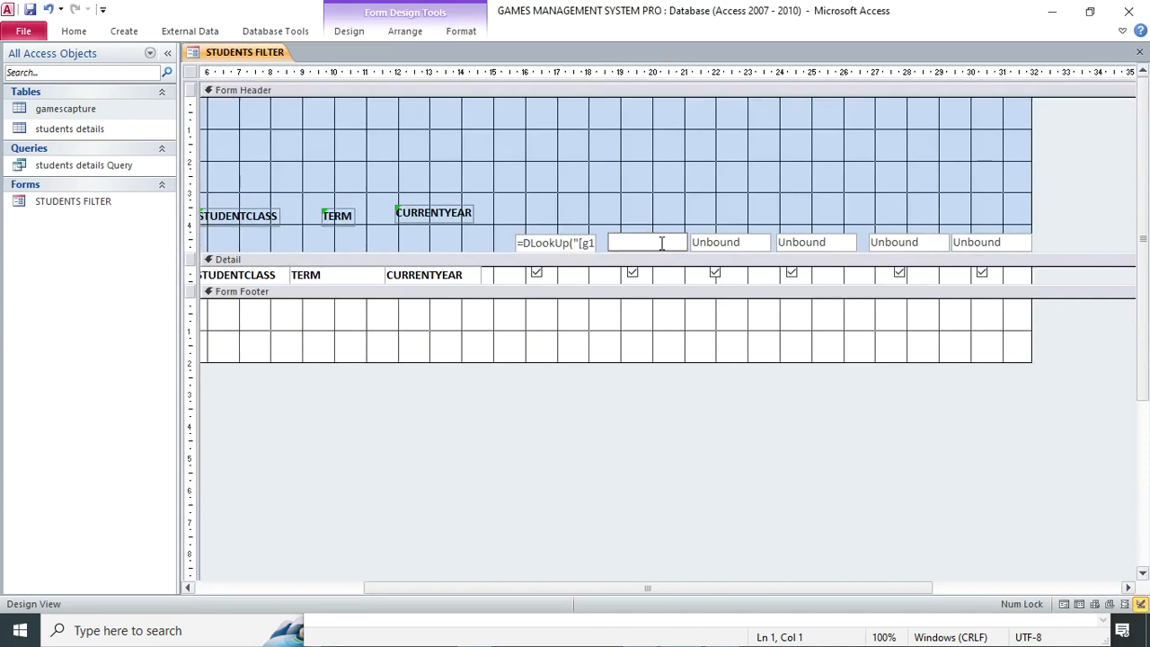
pyautogui.hotkey('ctrl', 'v')
pyautogui.press('Left')
pyautogui.press('Left')
pyautogui.press('Left')
pyautogui.press('Left')
pyautogui.press('Left')
pyautogui.press('Left')
pyautogui.press('Left')
pyautogui.press('Left')
pyautogui.press('Left')
pyautogui.press('Left')
pyautogui.press('Left')
pyautogui.press('Left')
pyautogui.press('Left')
pyautogui.press('Left')
pyautogui.press('Left')
pyautogui.press('BackSpace')
pyautogui.write('2')
# Step: Paste the lookup expression into the third header text box, change its field to g3, and close the property sheet
pyautogui.doubleClick(722, 241)
pyautogui.click(721, 241)
pyautogui.write('=DLookUp("[g1]","gamescapture")')
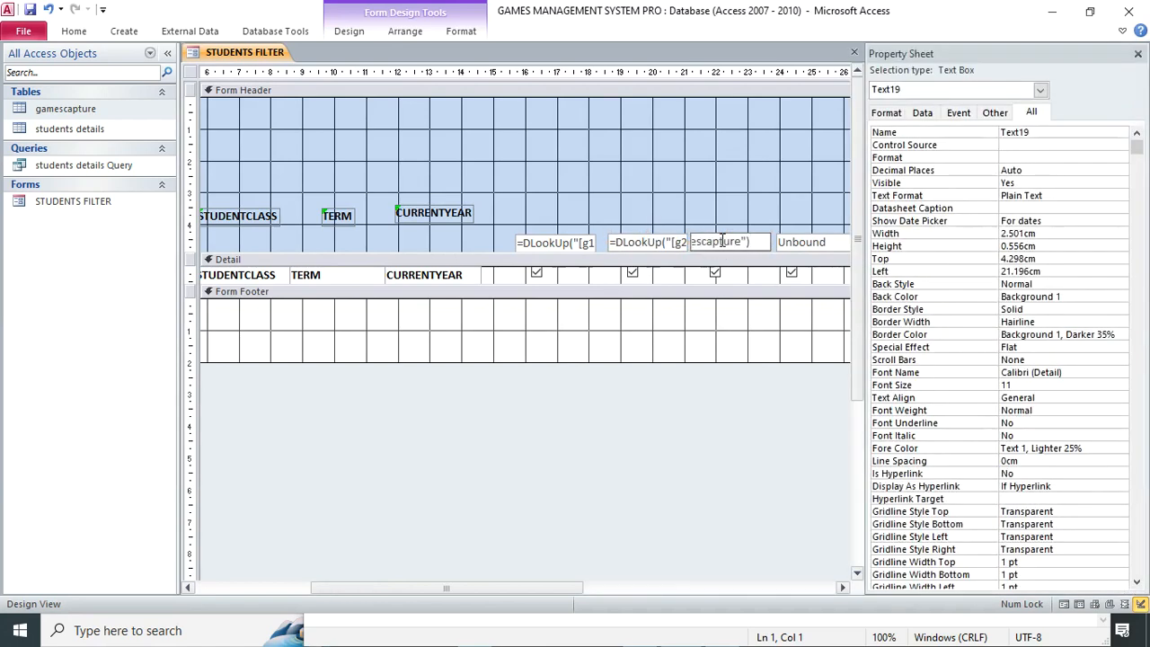
pyautogui.press('Left')
pyautogui.press('Left')
pyautogui.press('Left')
pyautogui.press('Left')
pyautogui.press('Left')
pyautogui.press('Left')
pyautogui.press('Left')
pyautogui.press('Left')
pyautogui.press('Left')
pyautogui.press('Left')
pyautogui.press('Left')
pyautogui.press('BackSpace')
pyautogui.write('3')
pyautogui.click(1136, 55)
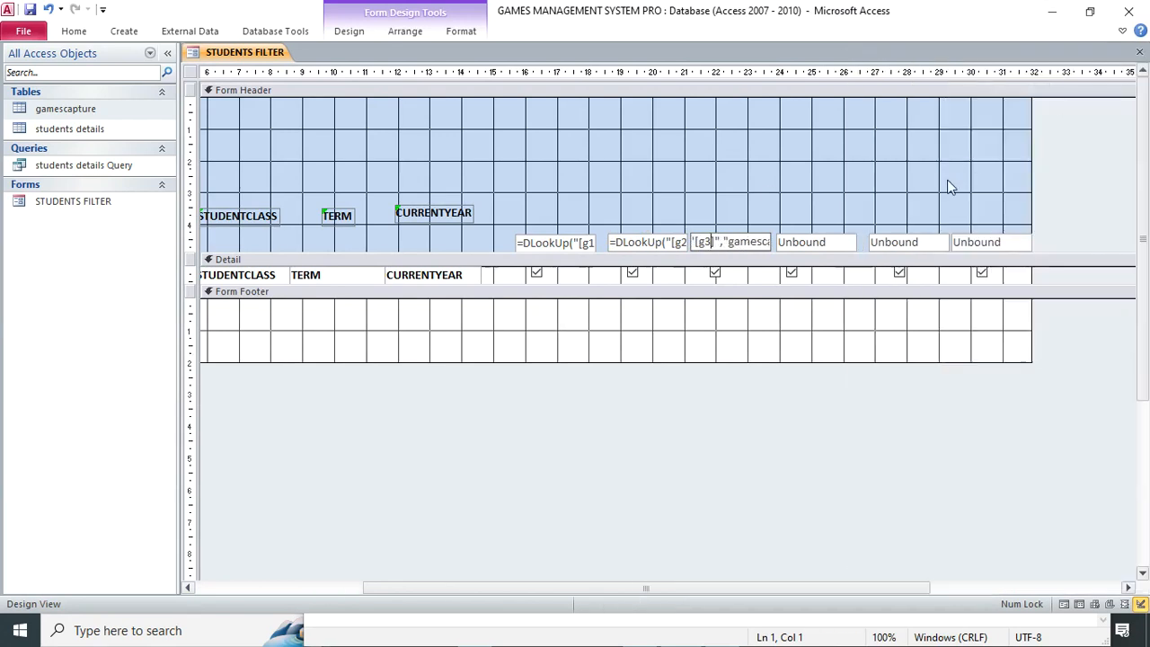
# Step: Paste the lookup expression into the fourth header text box and change its field to g4
pyautogui.click(827, 243)
pyautogui.click(820, 241)
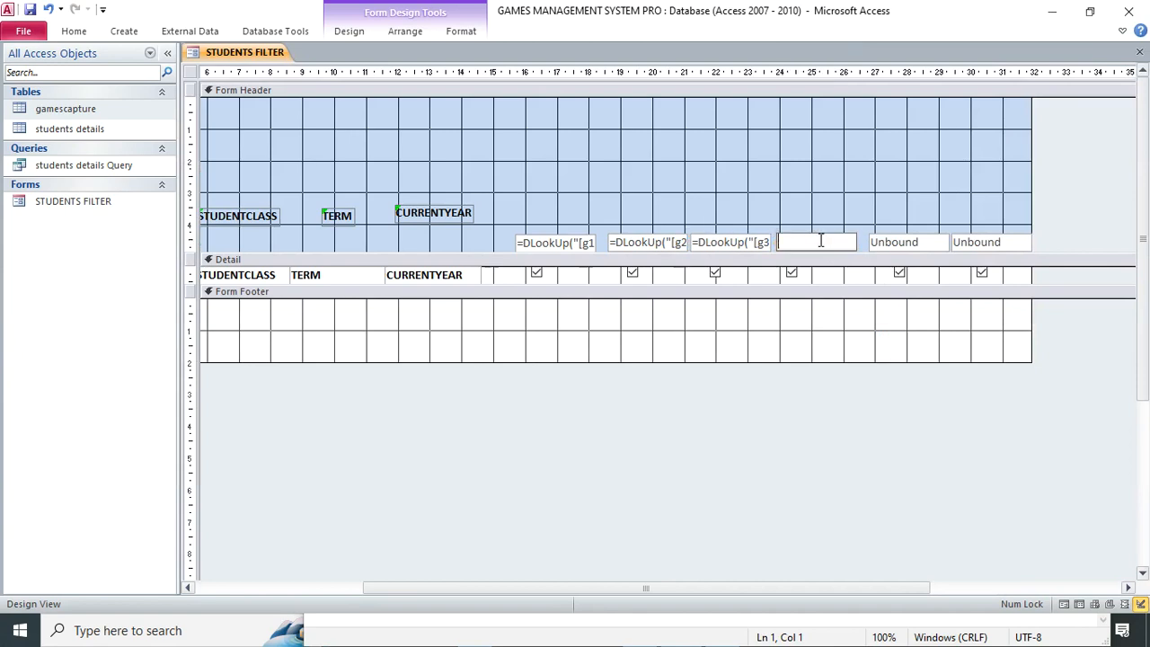
pyautogui.write('=DLookUp("[g3]","gamescapture")')
pyautogui.press('Left')
pyautogui.press('Left')
pyautogui.press('Left')
pyautogui.press('Left')
pyautogui.press('Left')
pyautogui.press('Left')
pyautogui.press('Left')
pyautogui.press('Left')
pyautogui.press('Left')
pyautogui.press('Left')
pyautogui.press('Left')
pyautogui.press('Left')
pyautogui.press('Left')
pyautogui.press('Left')
pyautogui.press('Left')
pyautogui.press('Left')
pyautogui.press('Delete')
pyautogui.write('4')
# Step: Paste the lookup expression into the fifth header text box and change its field to g5
pyautogui.click(887, 237)
pyautogui.click(895, 240)
pyautogui.write('=DLookUp("[g1]","gamescapture")')
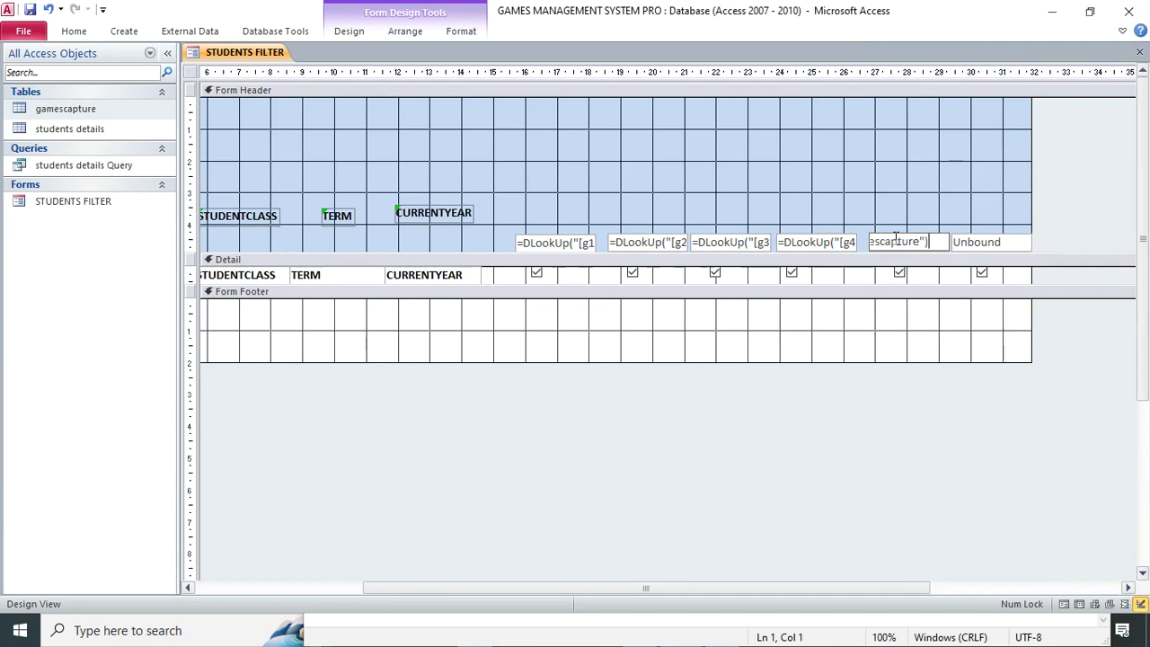
pyautogui.press('Left')
pyautogui.press('Left')
pyautogui.press('Left')
pyautogui.press('Left')
pyautogui.press('Left')
pyautogui.press('Left')
pyautogui.press('Left')
pyautogui.press('Left')
pyautogui.press('Left')
pyautogui.press('Left')
pyautogui.press('Left')
pyautogui.press('Left')
pyautogui.press('Left')
pyautogui.press('Left')
pyautogui.press('BackSpace')
pyautogui.write('5')
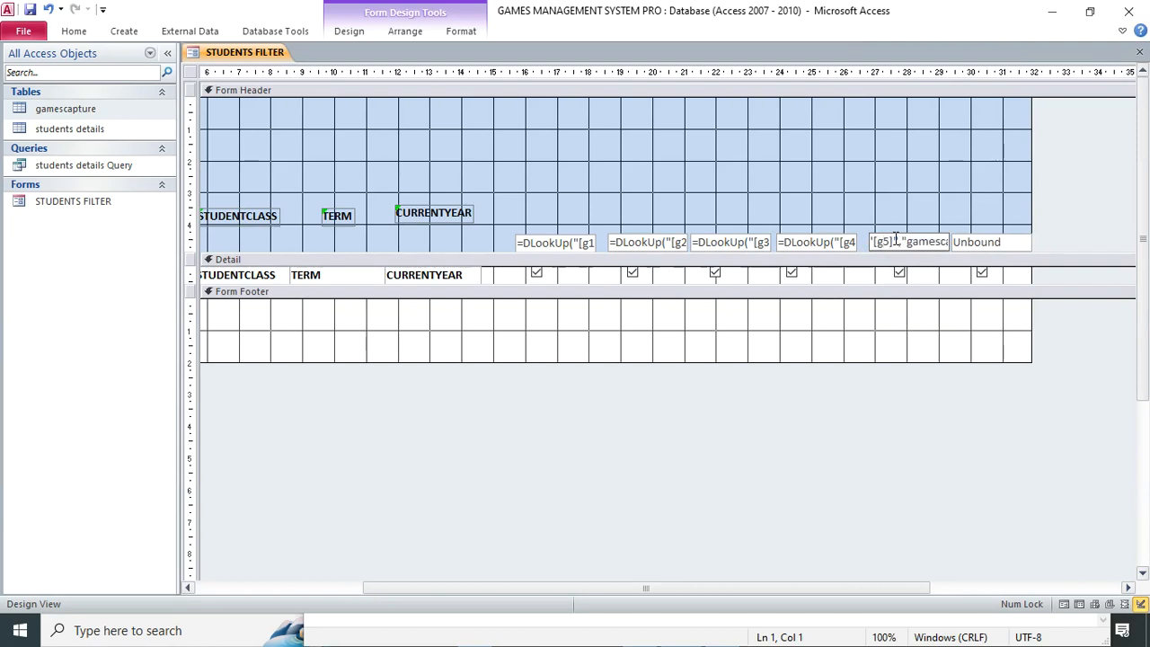
# Step: Paste the lookup expression into the sixth header text box and change its field to g6
pyautogui.click(966, 241)
pyautogui.click(966, 241)
pyautogui.write('=DLookUp("[g5]","gamescapture")')
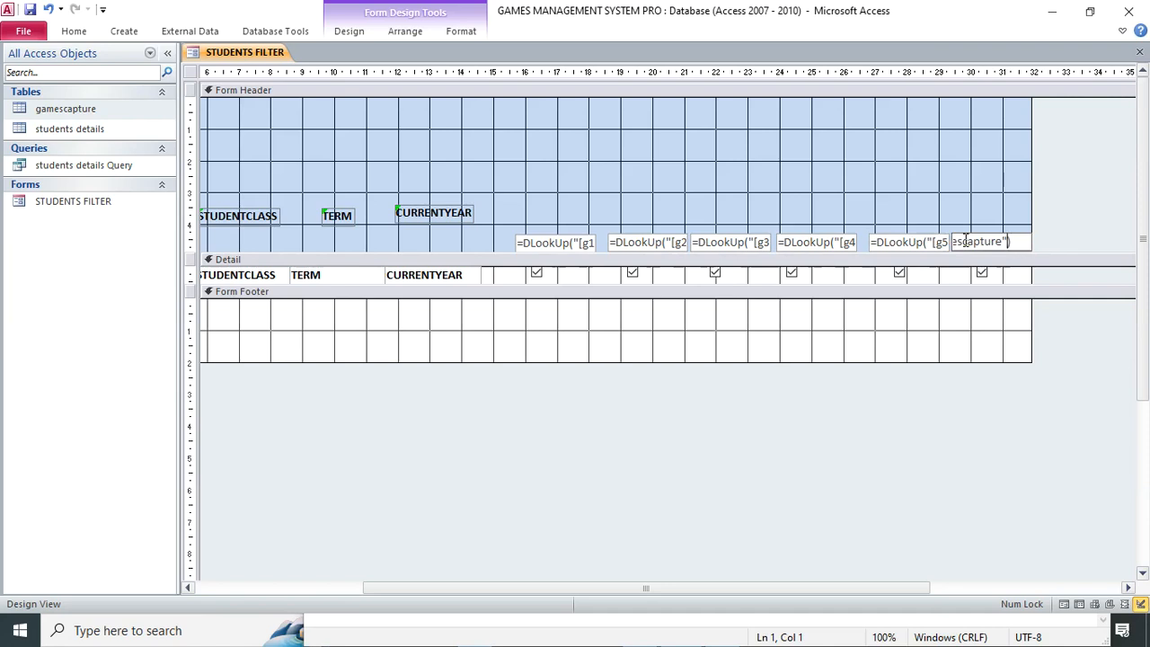
pyautogui.press('Left')
pyautogui.press('Left')
pyautogui.press('Left')
pyautogui.press('Left')
pyautogui.press('Left')
pyautogui.press('Left')
pyautogui.press('Left')
pyautogui.press('Left')
pyautogui.press('Left')
pyautogui.press('Left')
pyautogui.press('BackSpace')
pyautogui.write('6')
pyautogui.click(919, 205)
# Step: Check the game headings in Form View and compare them with the fields of the gamescapture table
pyautogui.click(74, 30)
pyautogui.click(25, 61)
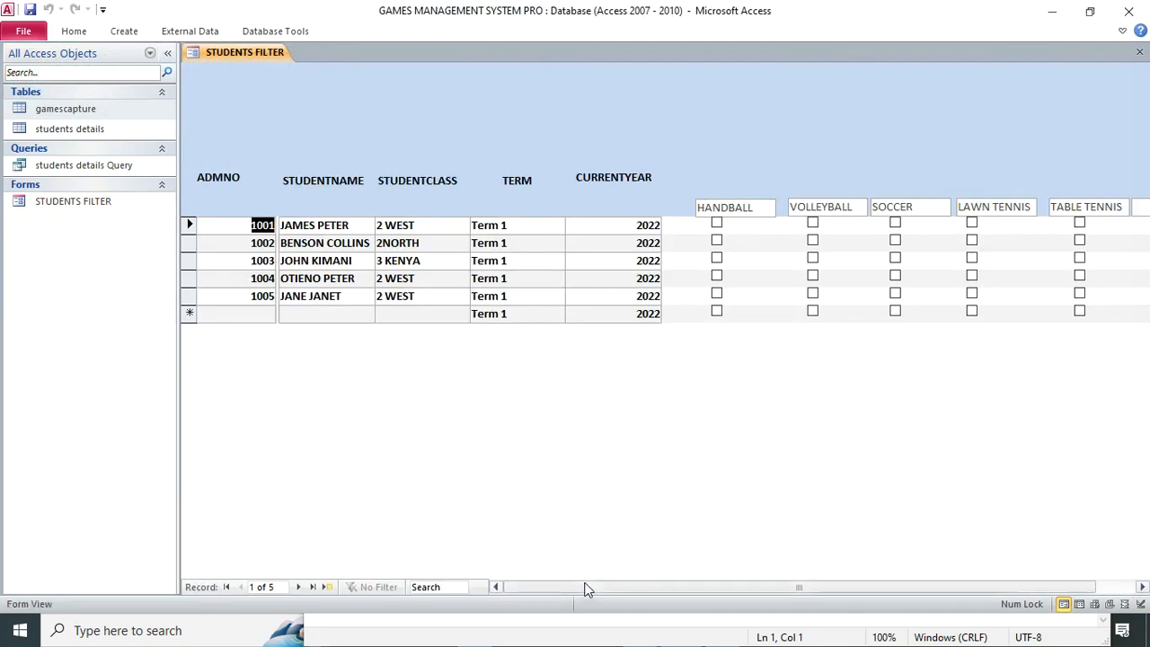
pyautogui.moveTo(585, 587); pyautogui.dragTo(620, 588)
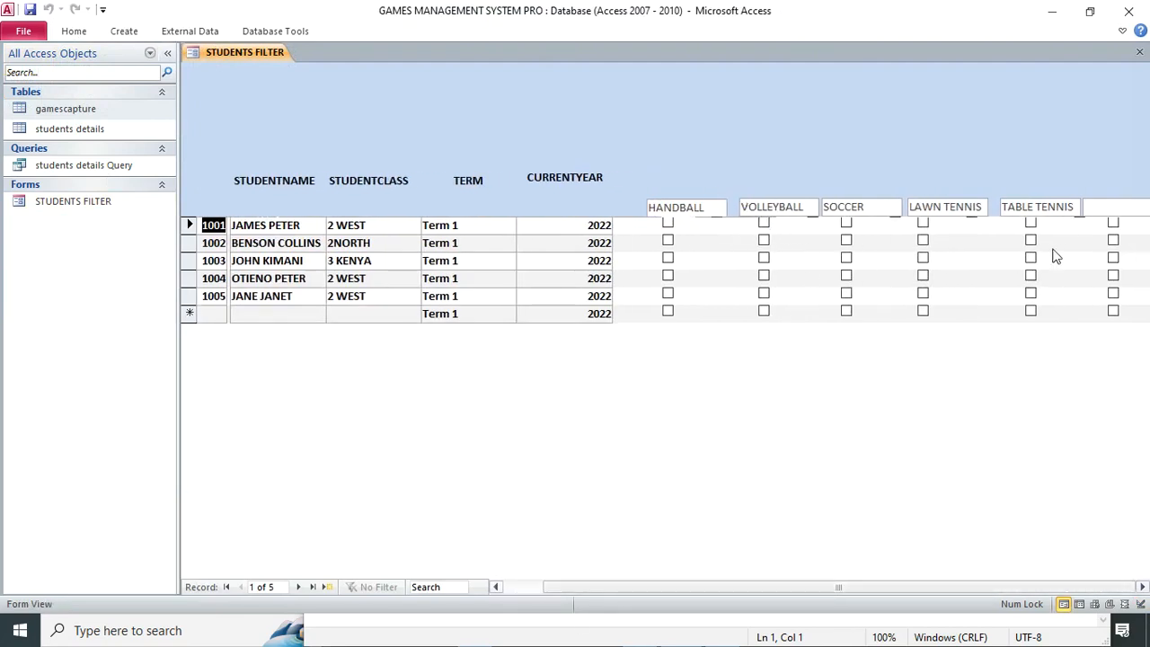
pyautogui.click(68, 107)
pyautogui.doubleClick(68, 108)
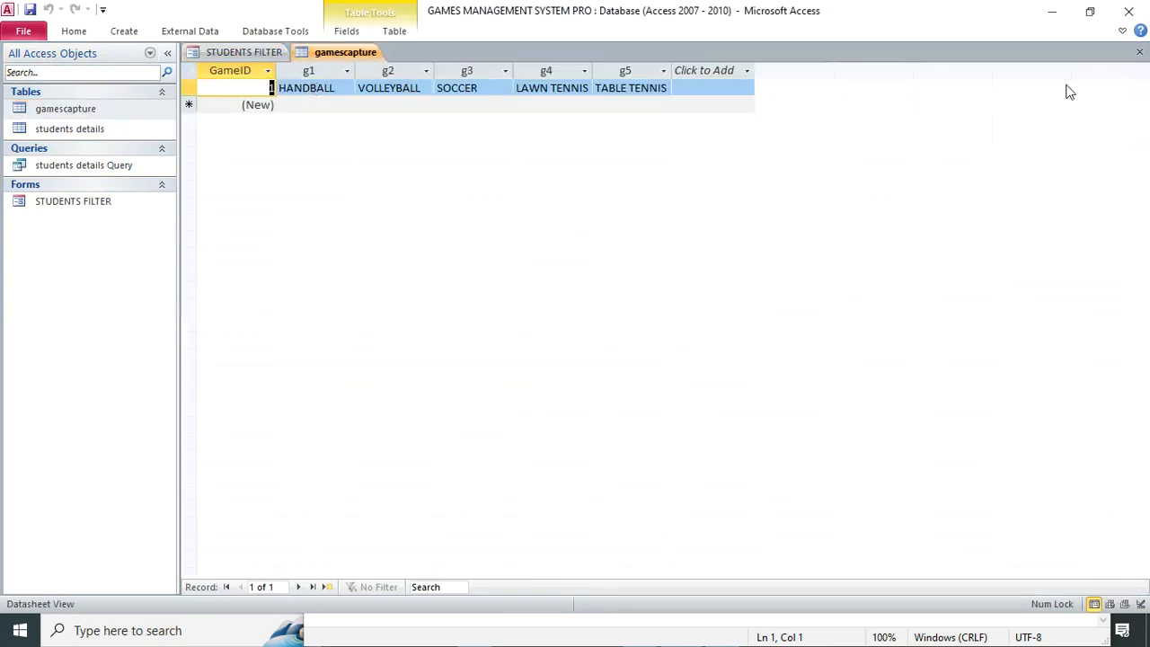
pyautogui.click(1139, 51)
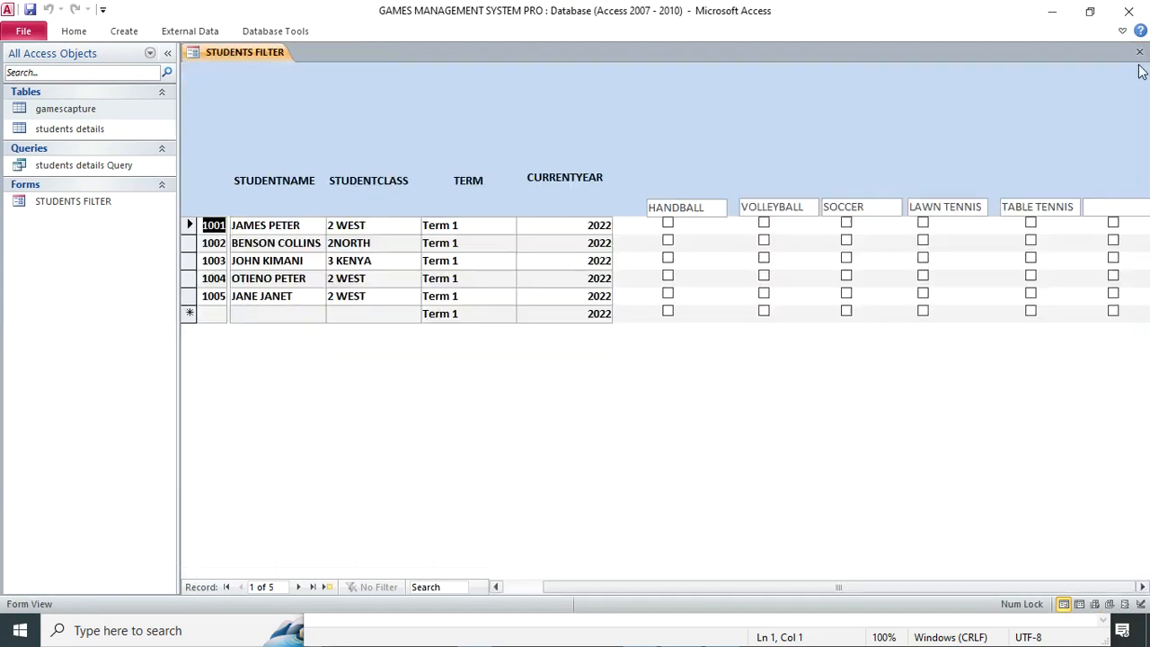
# Step: In Design View, set the back style of the six DLookUp text boxes in the form header to Transparent
pyautogui.rightClick(785, 150)
pyautogui.click(831, 188)
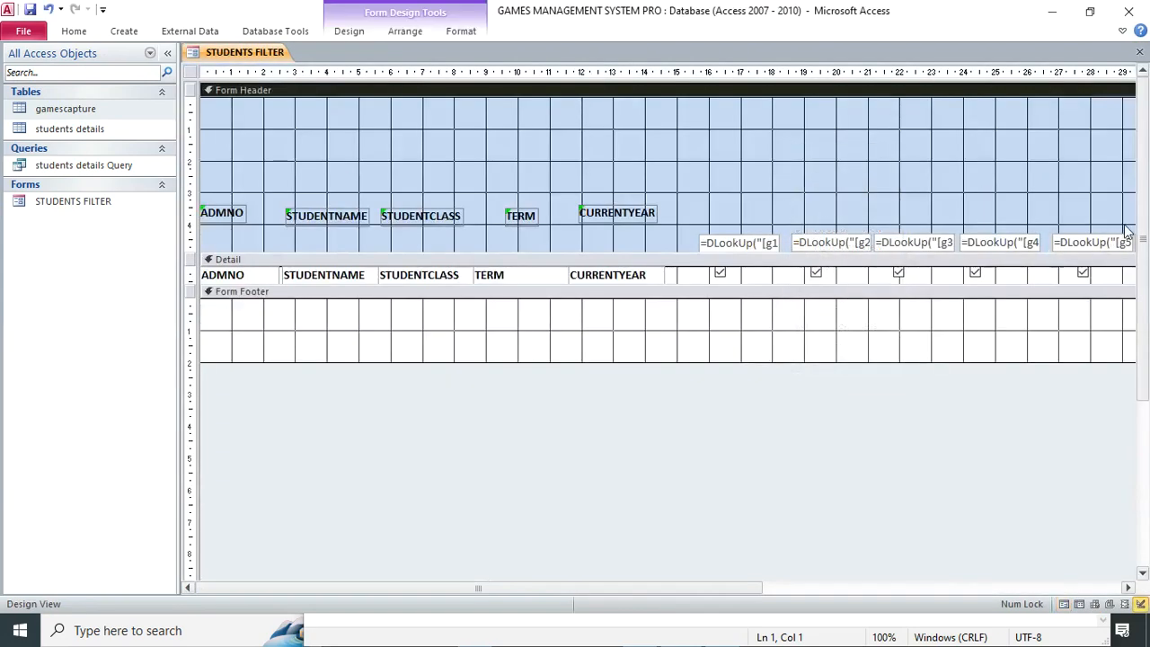
pyautogui.moveTo(697, 586); pyautogui.dragTo(840, 593)
pyautogui.moveTo(1024, 235); pyautogui.dragTo(554, 250)
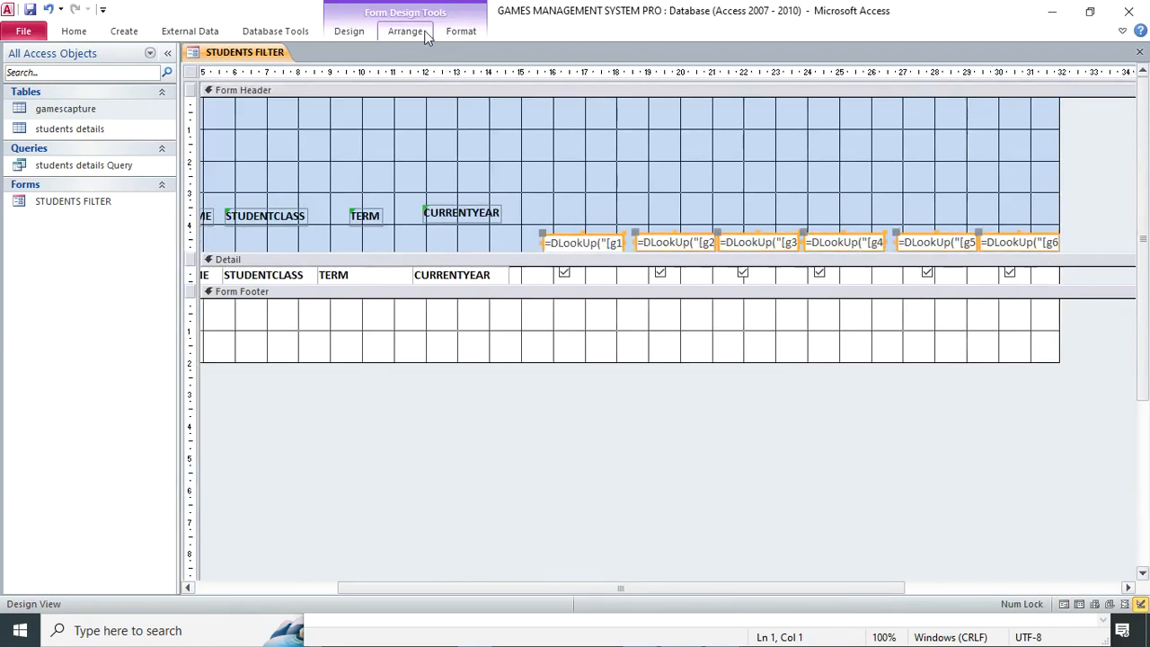
pyautogui.click(349, 31)
pyautogui.click(882, 112)
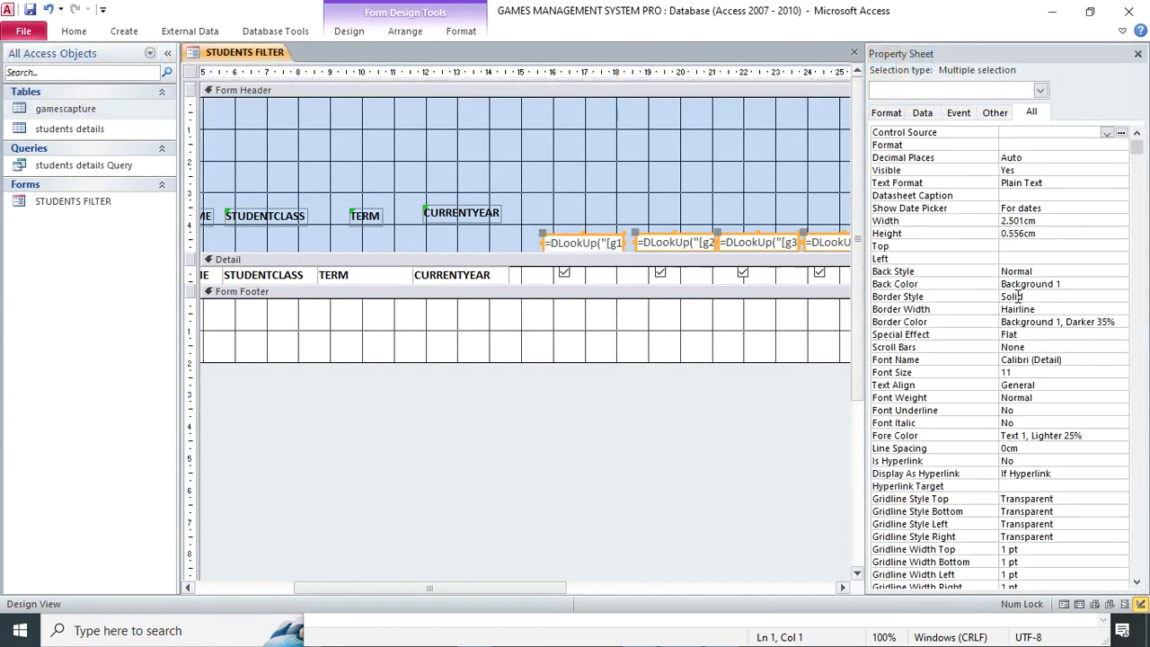
pyautogui.click(1049, 271)
pyautogui.click(1120, 272)
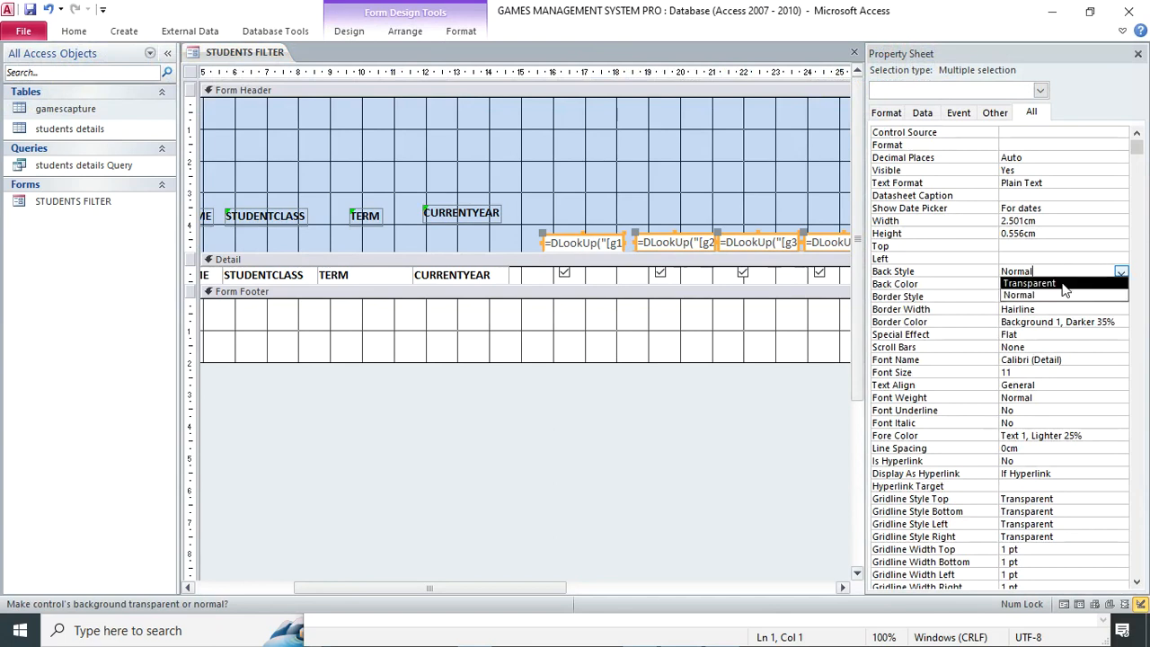
pyautogui.click(1063, 286)
# Step: Make the six header lookup text boxes bold with the Text 1 font colour
pyautogui.click(461, 30)
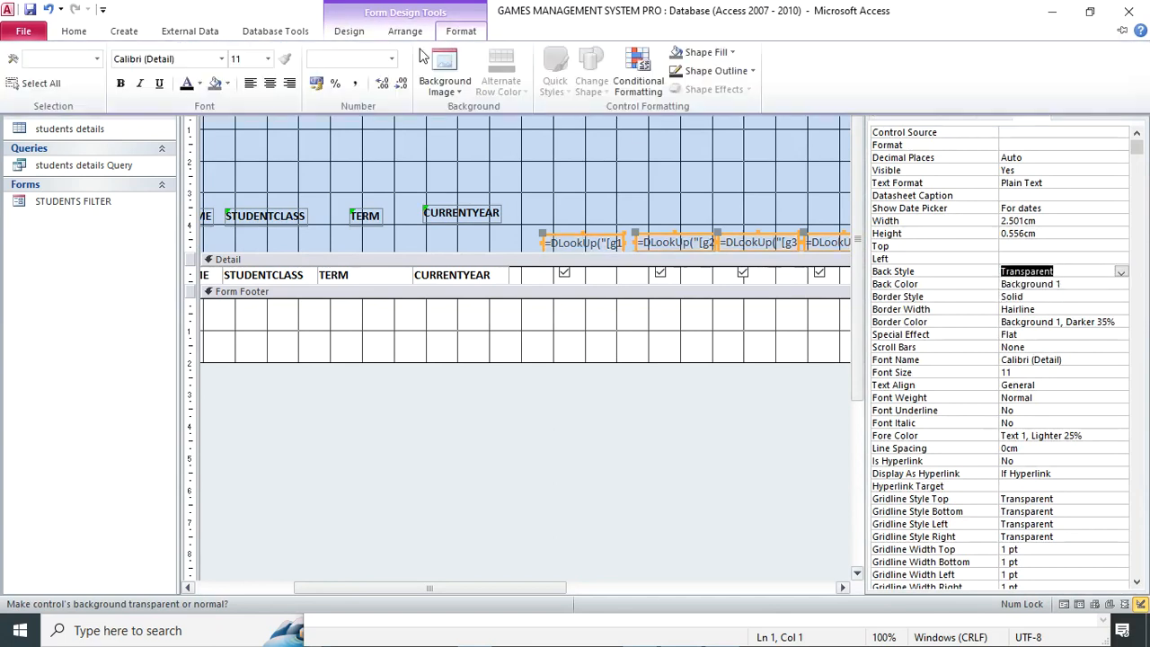
pyautogui.click(187, 84)
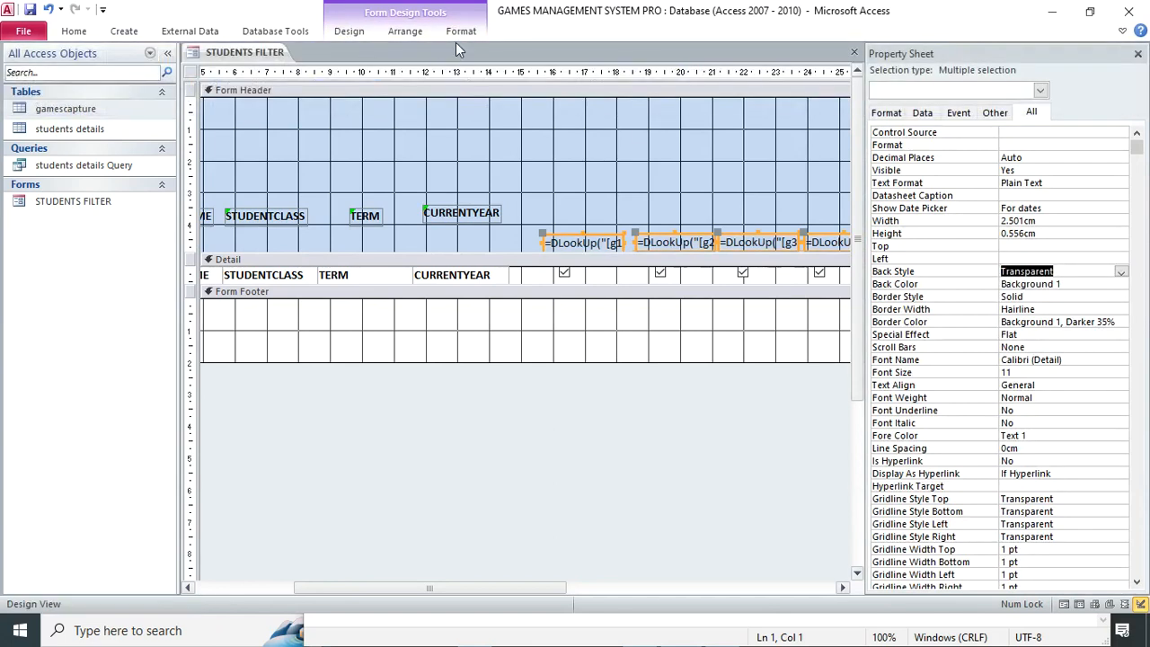
pyautogui.click(458, 32)
pyautogui.click(120, 83)
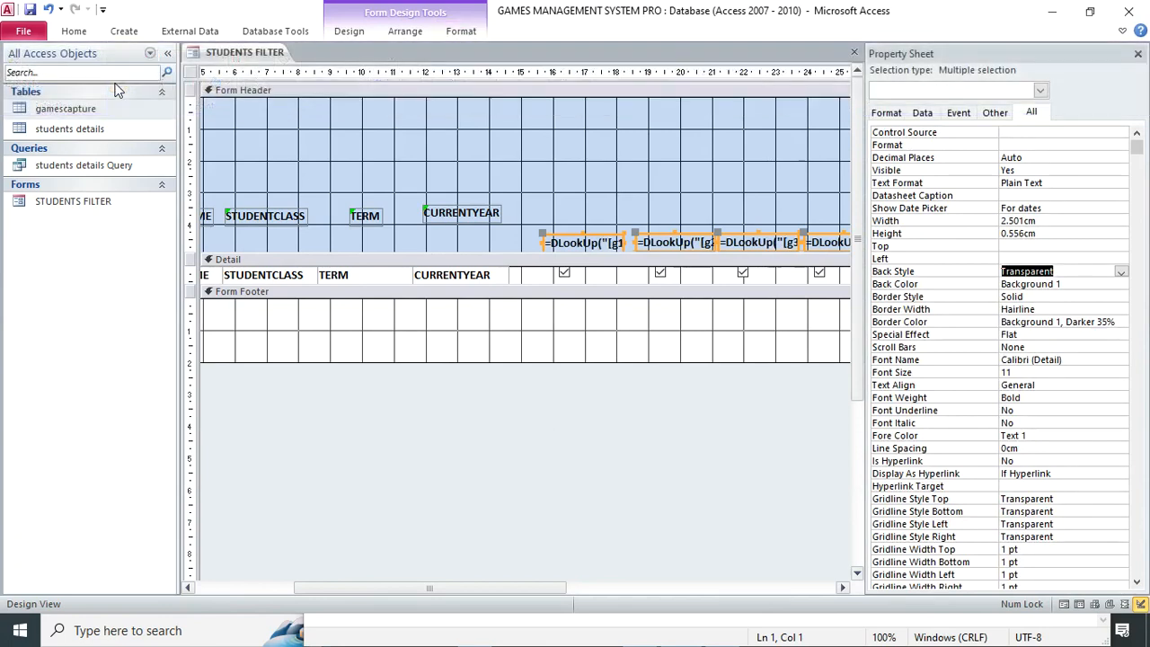
# Step: In Form View, try ticking HANDBALL for students 1002, 1003 and 1004, clear the ticks again and look across the game columns
pyautogui.click(74, 31)
pyautogui.click(20, 67)
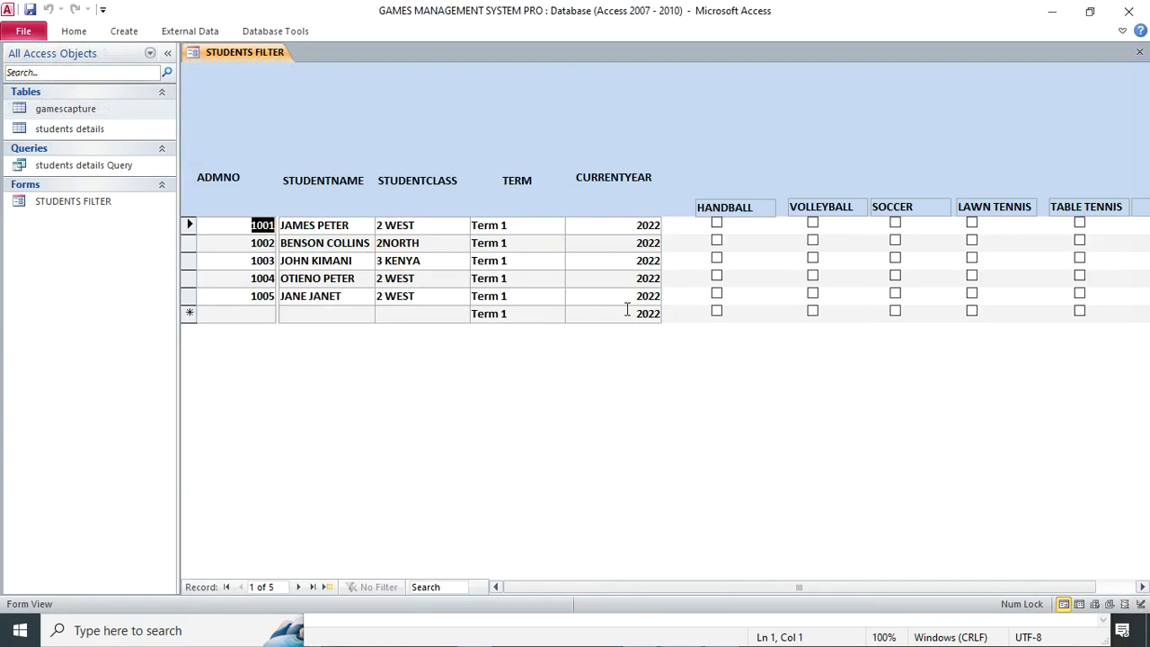
pyautogui.click(716, 239)
pyautogui.click(718, 258)
pyautogui.click(724, 279)
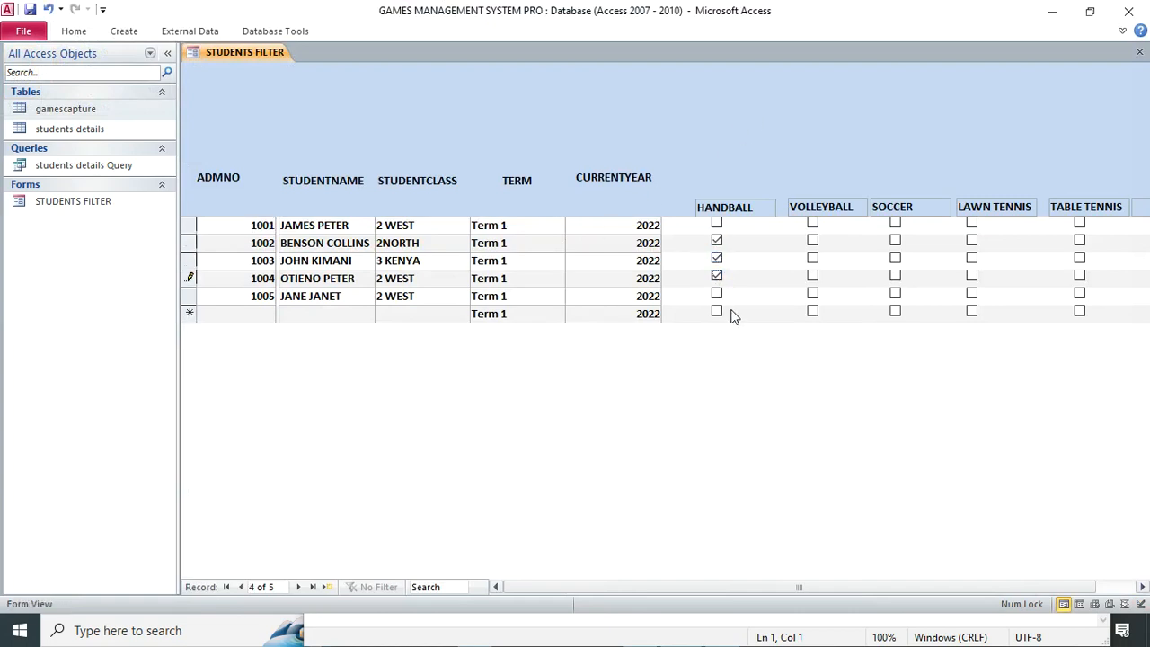
pyautogui.click(716, 258)
pyautogui.click(716, 240)
pyautogui.moveTo(673, 586); pyautogui.dragTo(713, 597)
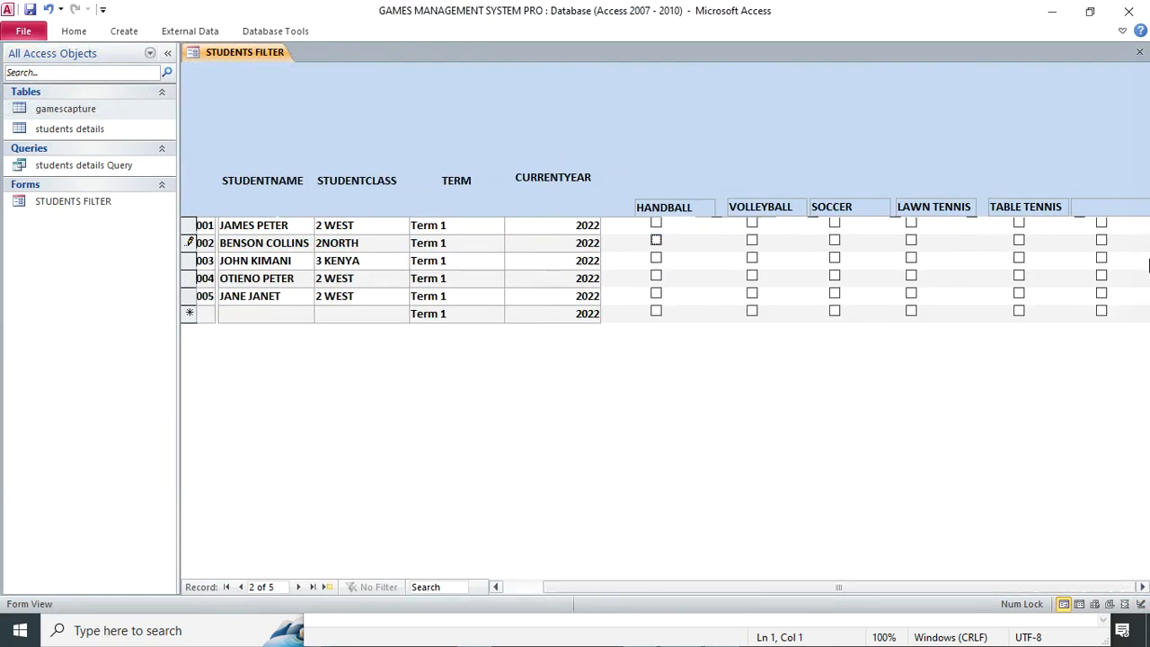
pyautogui.moveTo(725, 587); pyautogui.dragTo(686, 591)
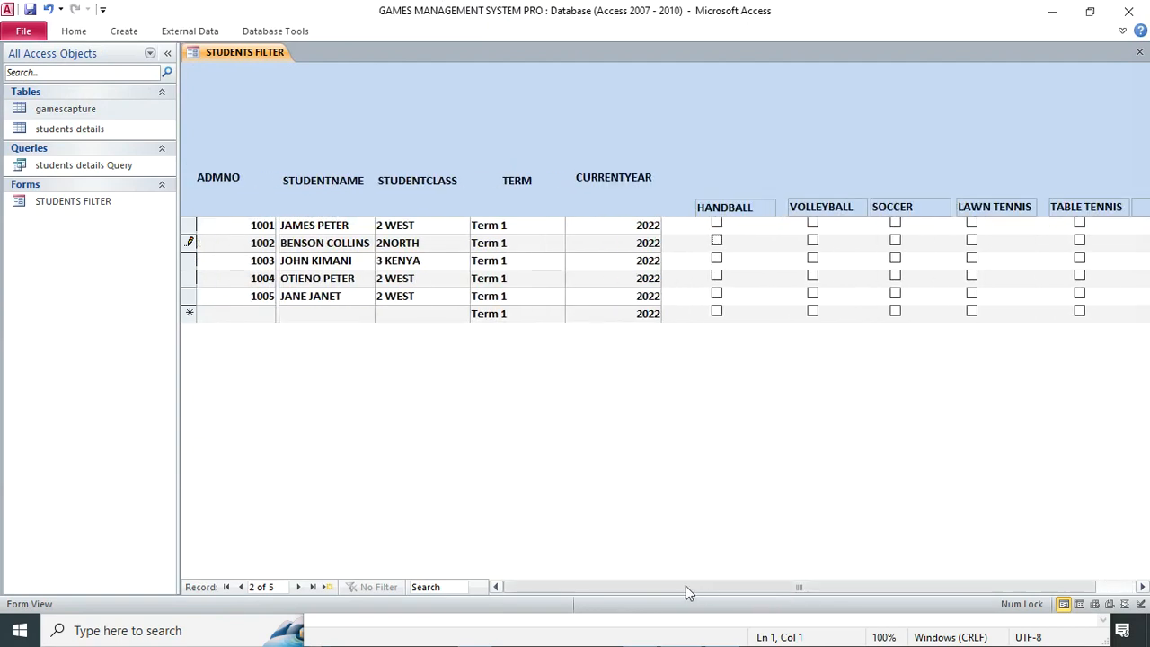
# Step: Widen the form in Design View to about 33 cm, past the sixth game heading, and view it in Form View
pyautogui.rightClick(591, 395)
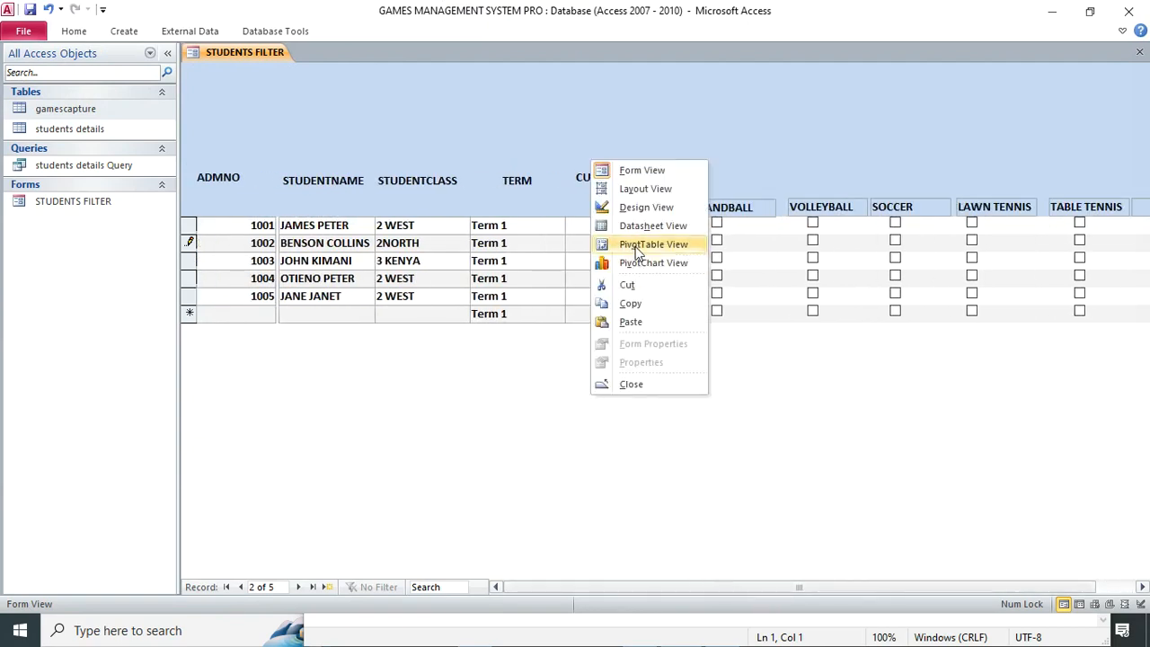
pyautogui.click(640, 207)
pyautogui.moveTo(441, 592); pyautogui.dragTo(735, 591)
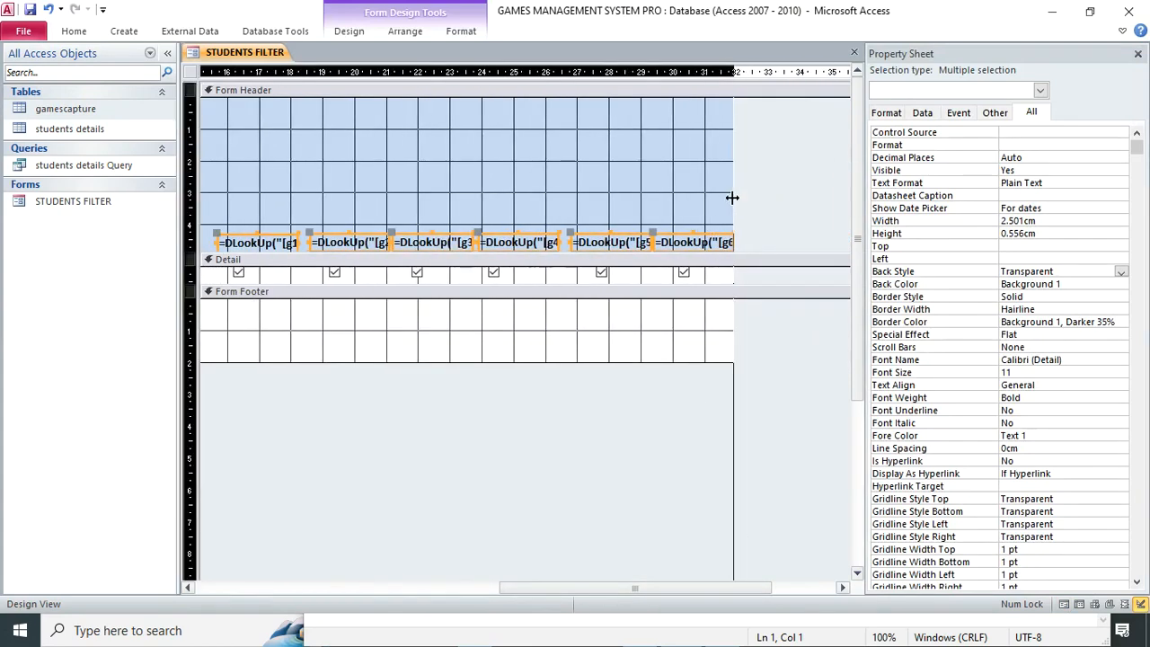
pyautogui.moveTo(732, 198); pyautogui.dragTo(762, 197)
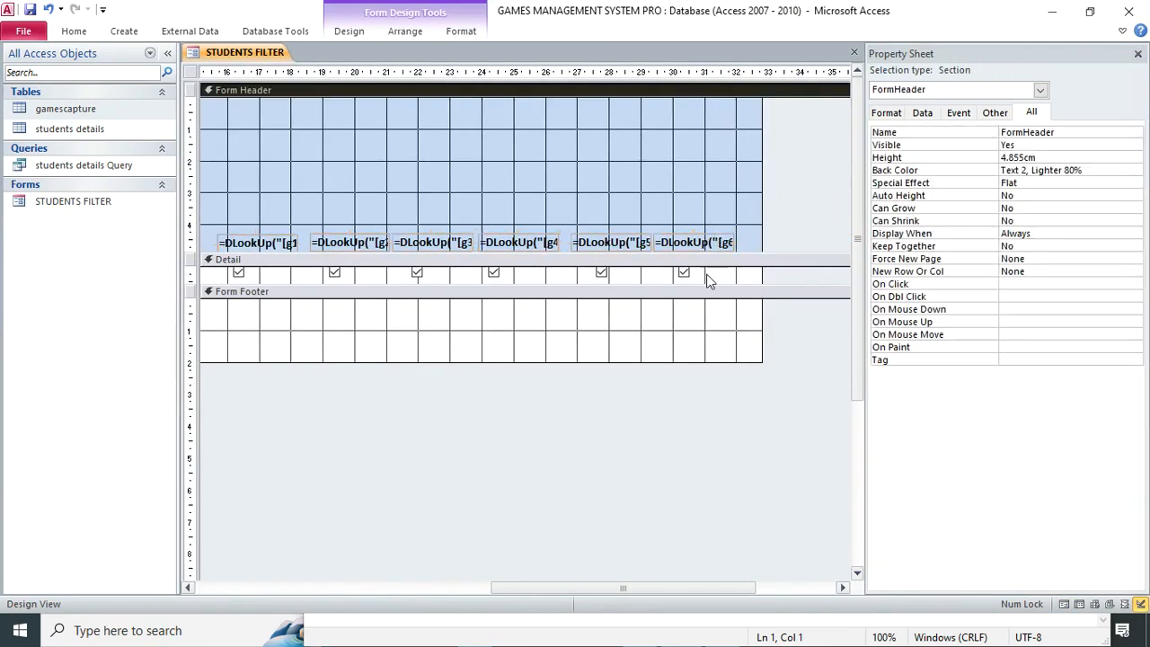
pyautogui.moveTo(558, 590); pyautogui.dragTo(220, 575)
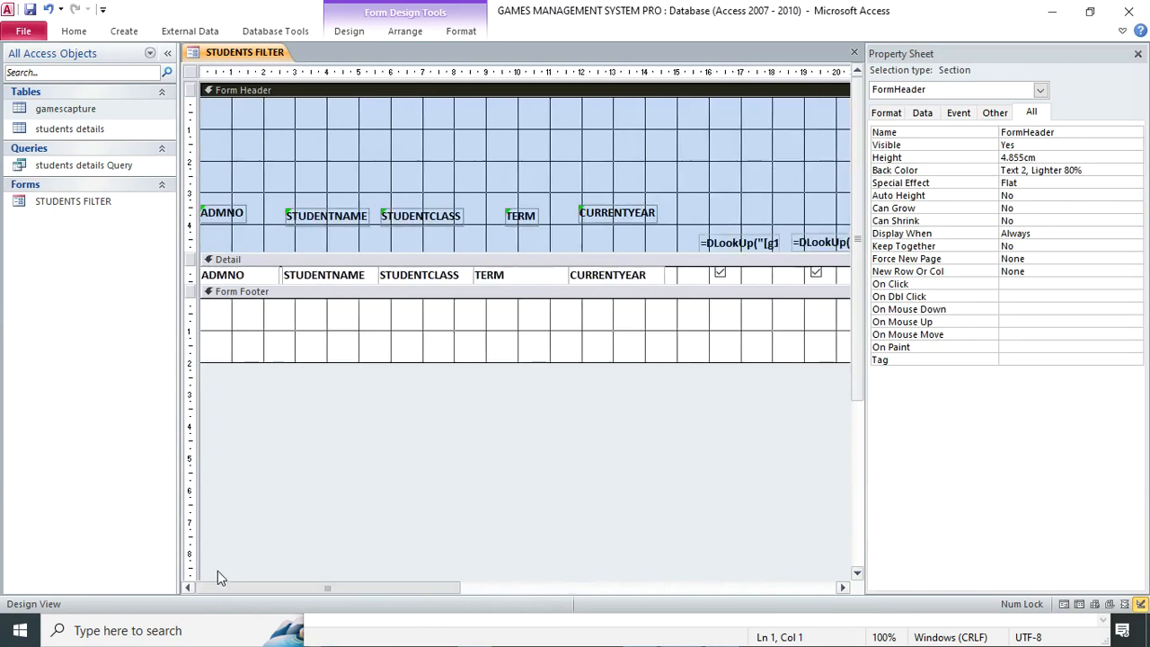
pyautogui.click(74, 31)
pyautogui.click(20, 67)
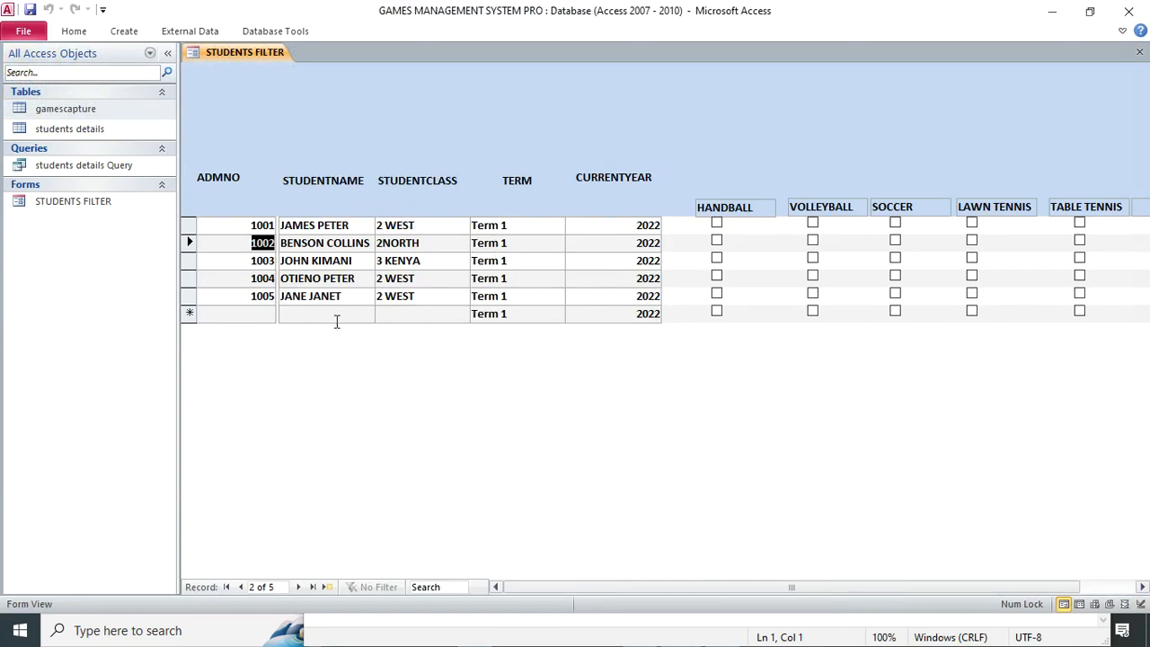
# Step: Return the STUDENTS FILTER form to Design View, then close all open objects and save the changes
pyautogui.rightClick(608, 111)
pyautogui.click(660, 158)
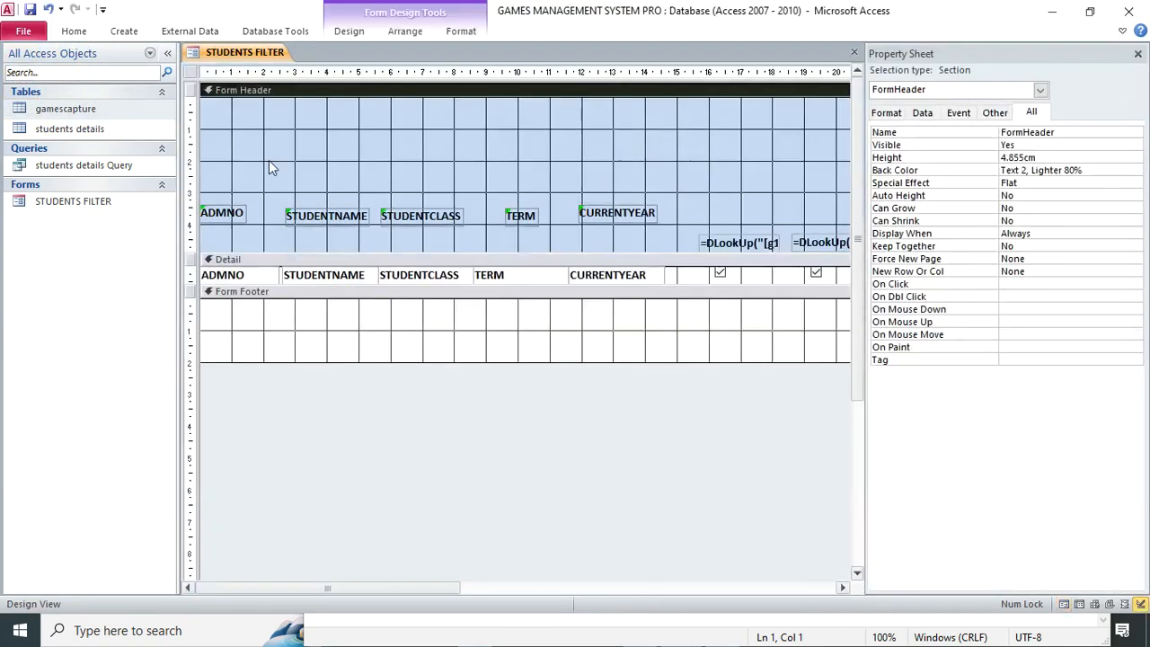
pyautogui.rightClick(232, 54)
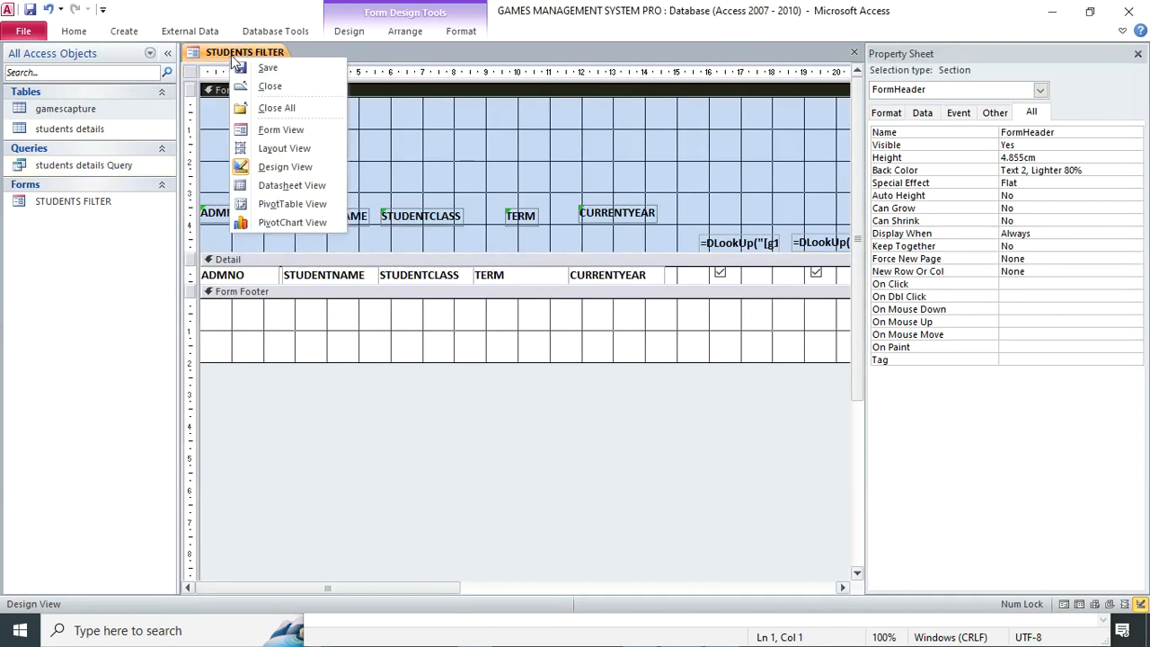
pyautogui.click(270, 105)
pyautogui.click(503, 358)
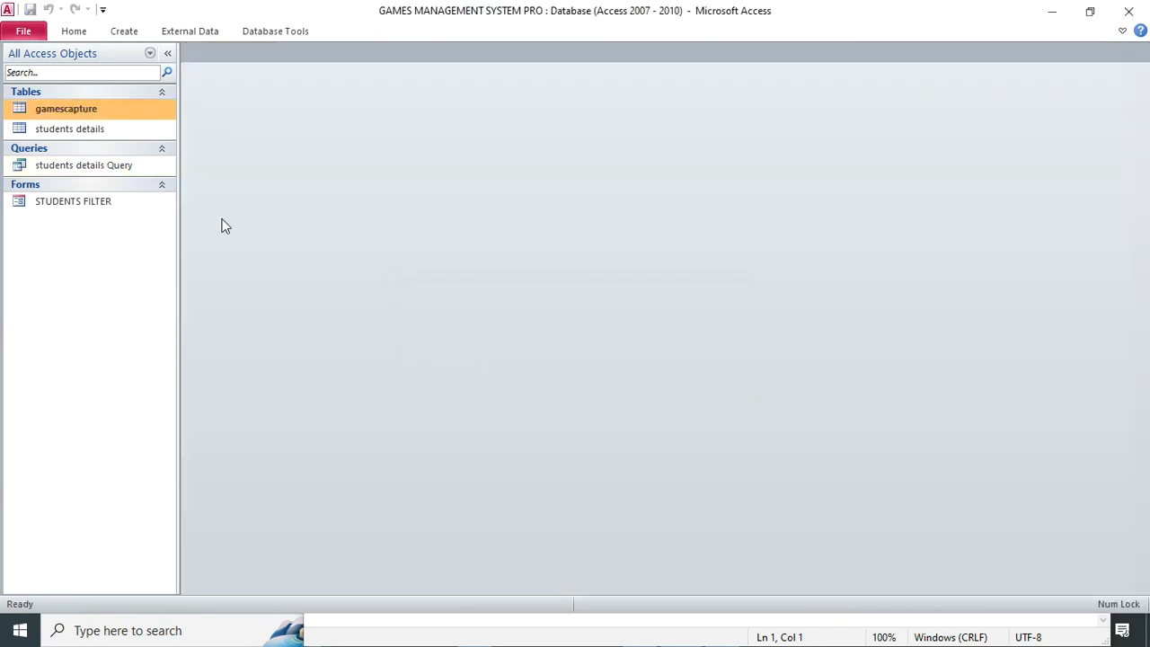
# Step: Open the students details Query in Design View and enter [enter class] as the STUDENTCLASS criteria
pyautogui.rightClick(94, 169)
pyautogui.click(144, 199)
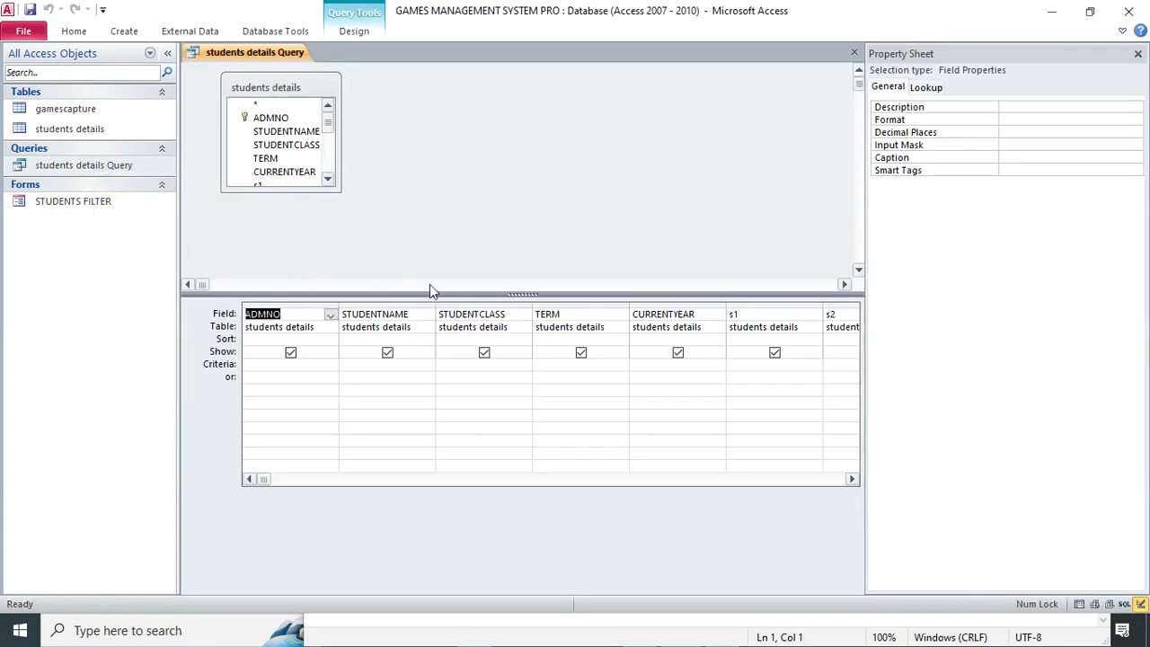
pyautogui.click(448, 367)
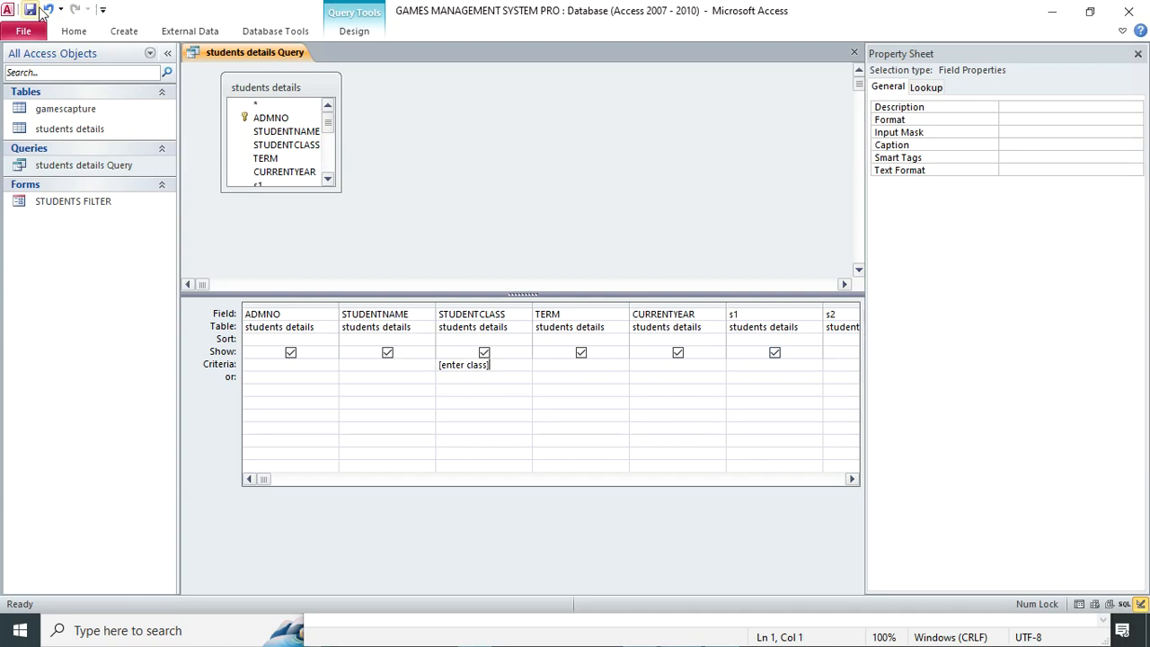
# Step: Close the students details Query and open the STUDENTS FILTER form for class 2 west
pyautogui.rightClick(220, 53)
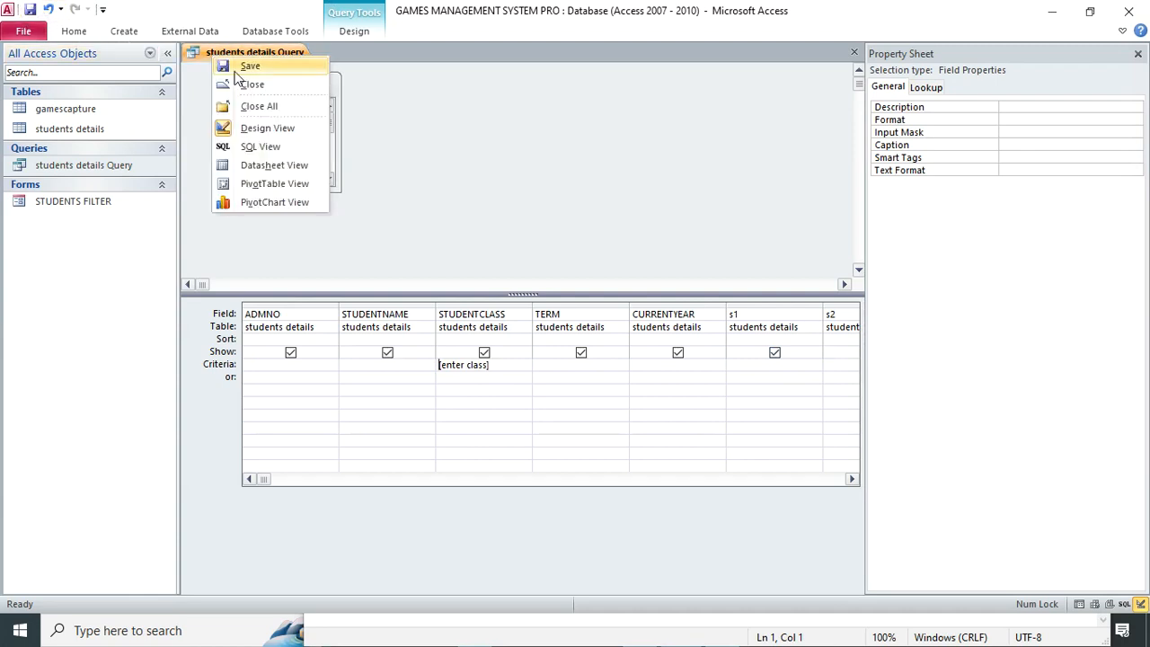
pyautogui.click(239, 83)
pyautogui.doubleClick(76, 203)
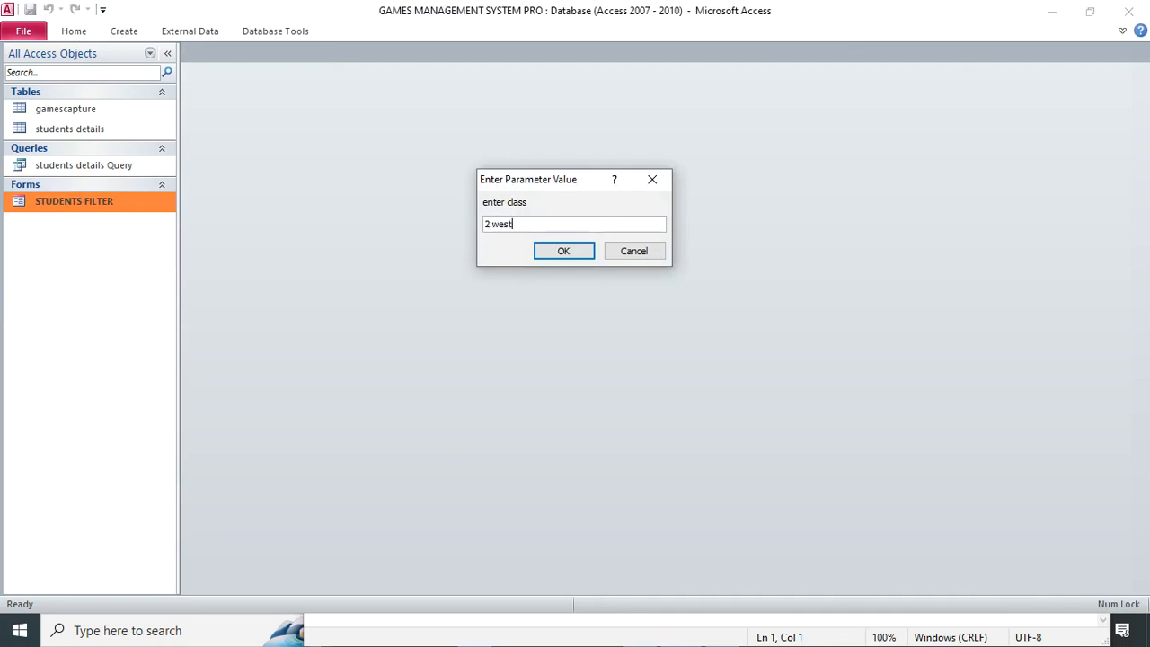
pyautogui.press('Return')
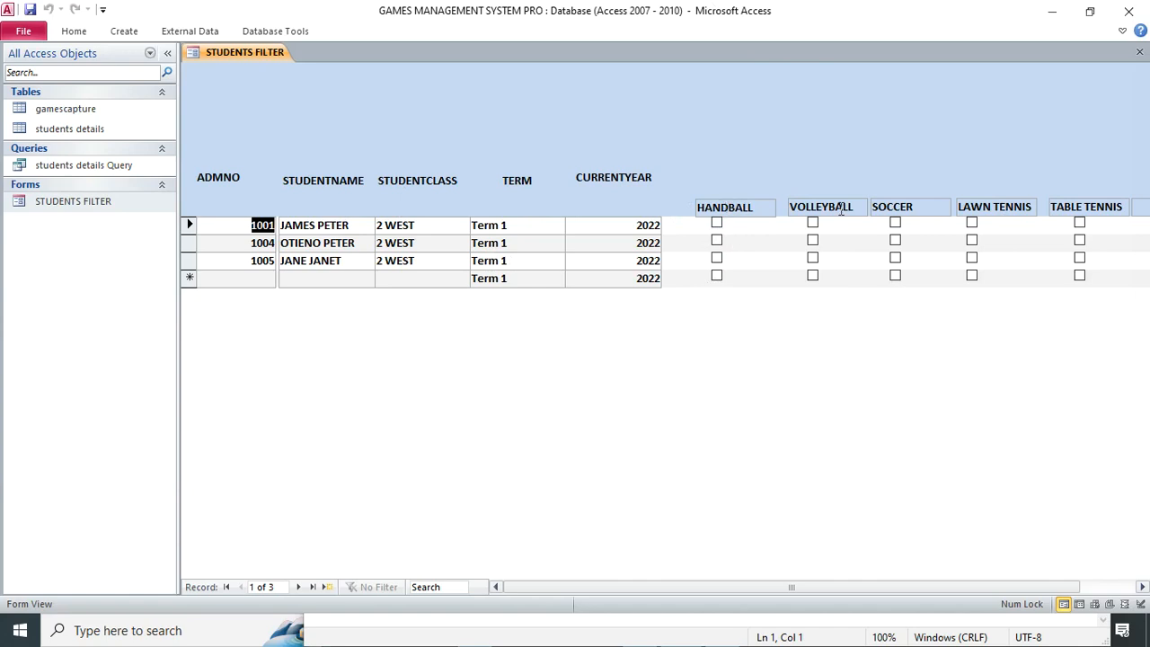
# Step: Switch the STUDENTS FILTER form to Design View, hide its property sheet and close the form
pyautogui.rightClick(339, 112)
pyautogui.click(388, 157)
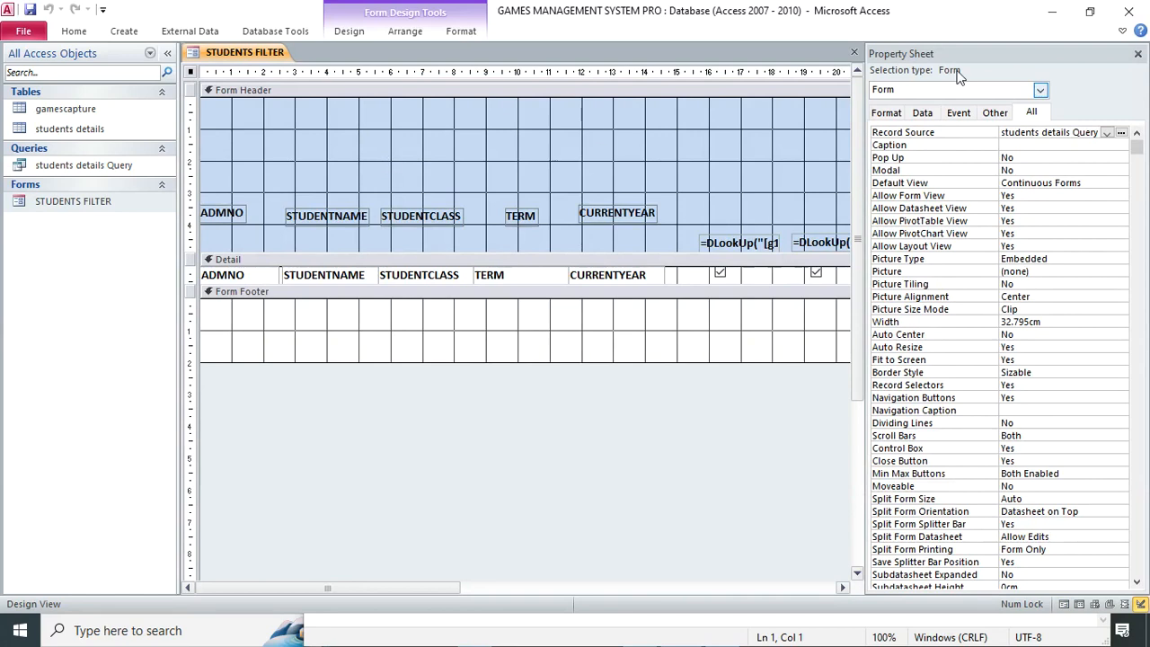
pyautogui.click(1138, 54)
pyautogui.click(1140, 52)
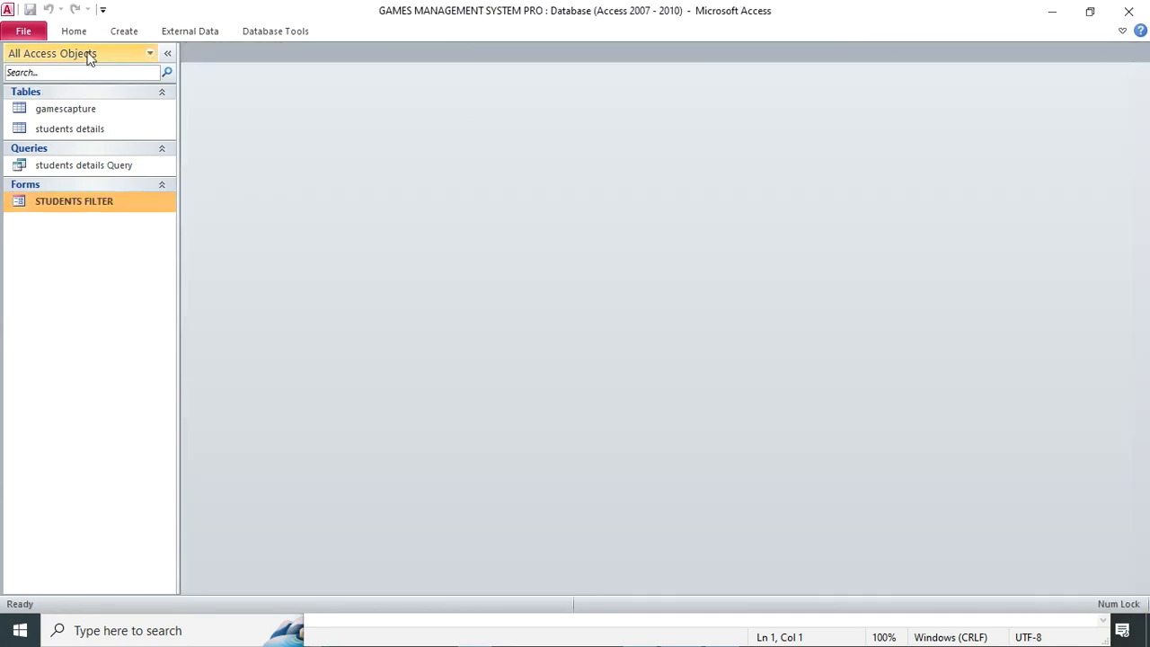
# Step: Create a wizard report from students details Query with ADMNO, STUDENTNAME, STUDENTCLASS, TERM and CURRENTYEAR, leaving the class parameter blank
pyautogui.click(124, 30)
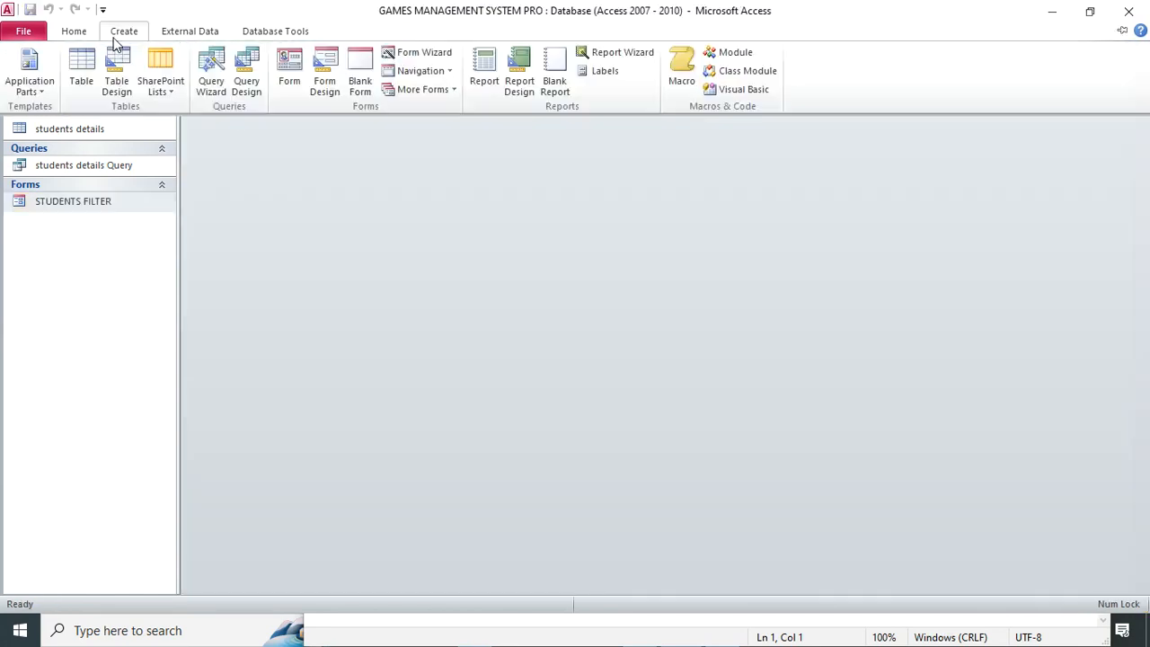
pyautogui.click(615, 54)
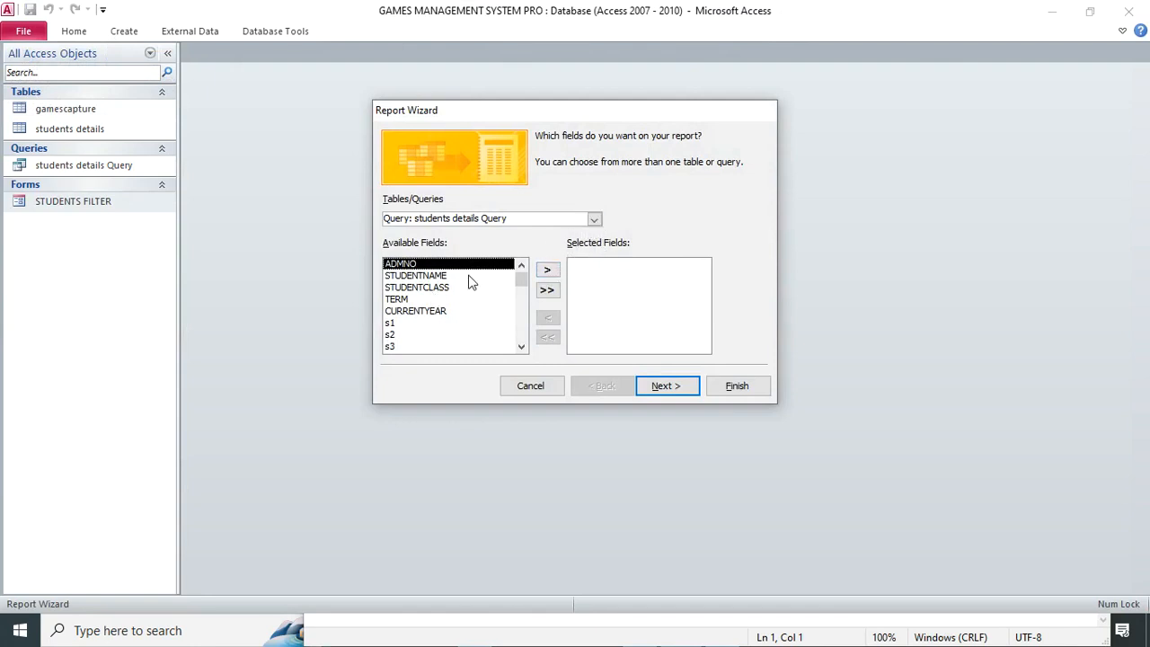
pyautogui.click(547, 270)
pyautogui.click(548, 270)
pyautogui.click(547, 270)
pyautogui.click(547, 271)
pyautogui.click(548, 270)
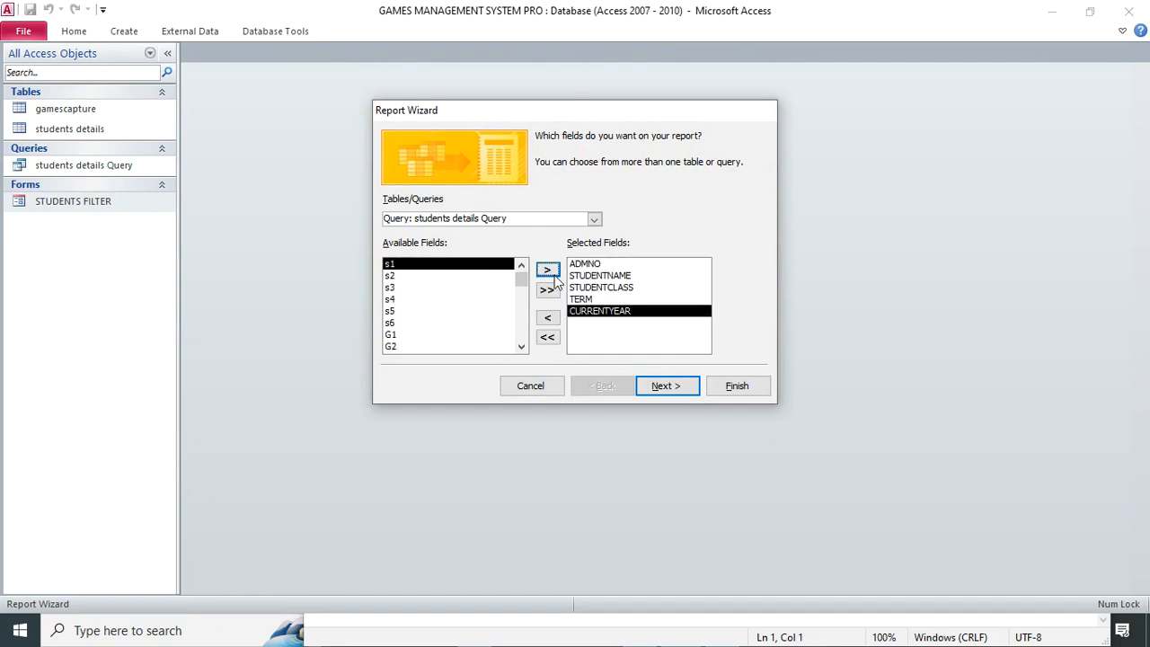
pyautogui.click(666, 386)
pyautogui.click(730, 386)
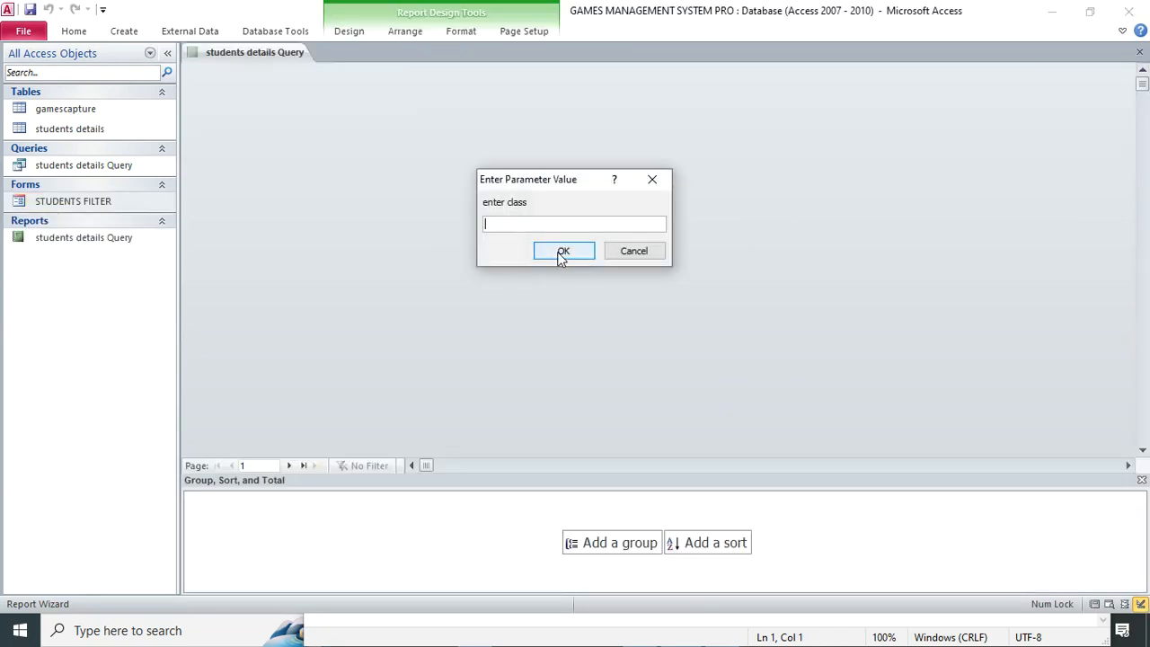
pyautogui.click(562, 253)
# Step: Open the report in Design View and extend the ADMNO label and text box to the report's left edge
pyautogui.rightClick(419, 211)
pyautogui.click(457, 252)
pyautogui.click(238, 178)
pyautogui.moveTo(219, 177); pyautogui.dragTo(214, 176)
pyautogui.click(223, 216)
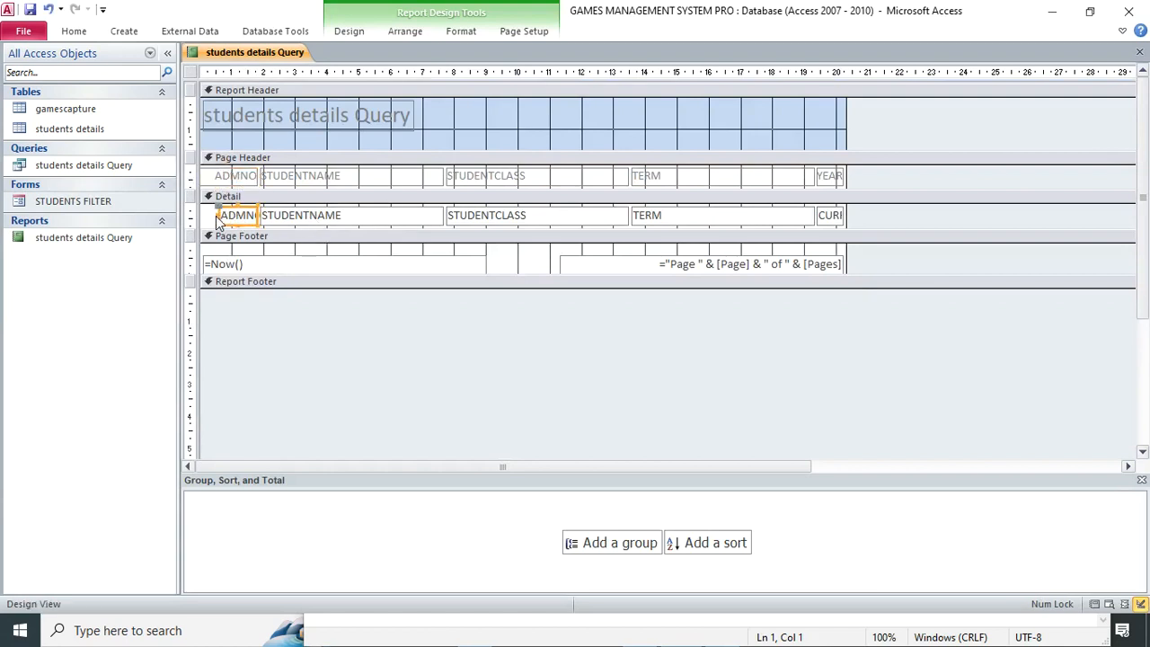
pyautogui.moveTo(218, 216); pyautogui.dragTo(203, 216)
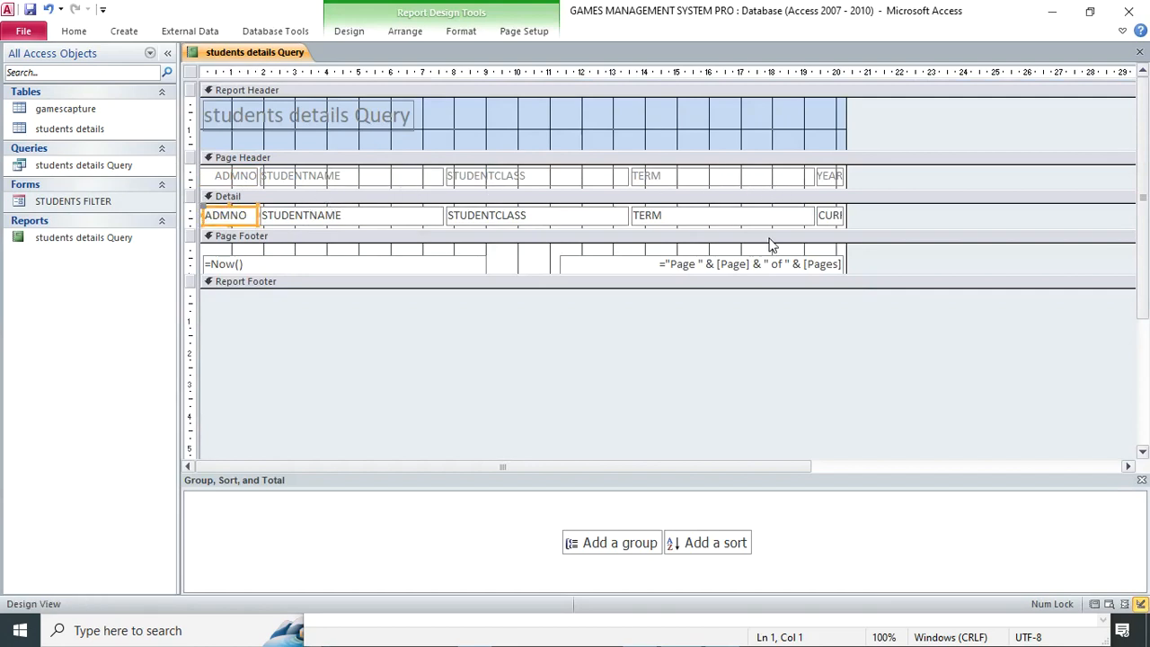
# Step: Widen the report to about 21 cm, then widen the CURRENTYEAR label and text box and shift them slightly right
pyautogui.moveTo(846, 144); pyautogui.dragTo(868, 144)
pyautogui.click(845, 176)
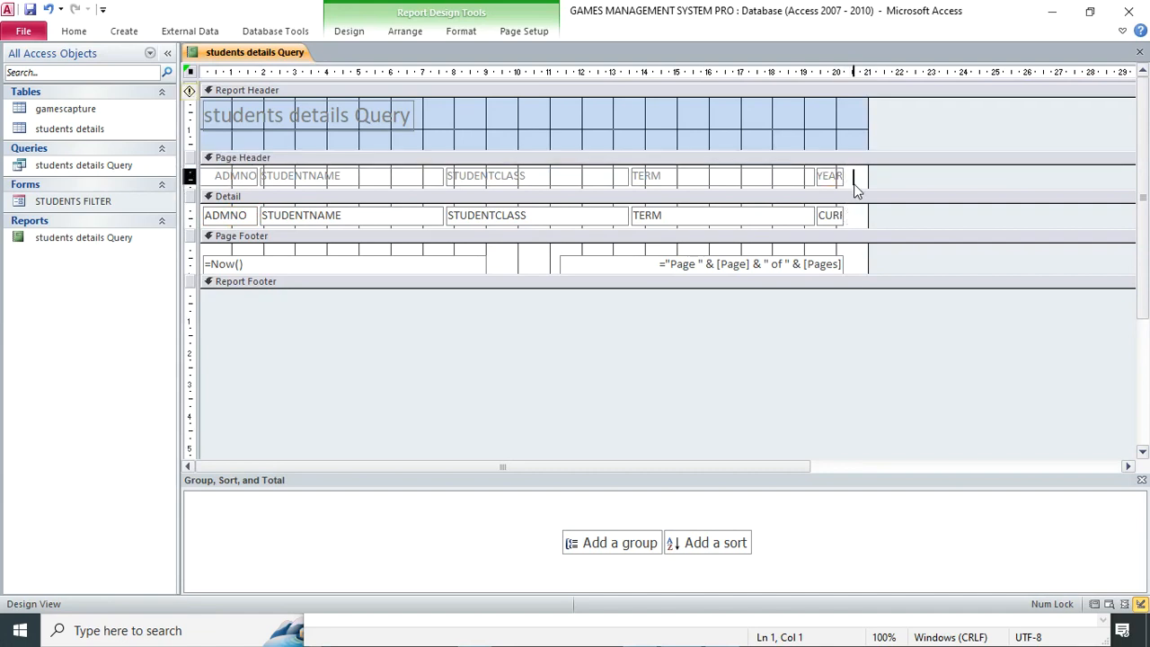
pyautogui.keyDown('shift'); pyautogui.click(846, 219); pyautogui.keyUp('shift')
pyautogui.moveTo(842, 215); pyautogui.dragTo(867, 215)
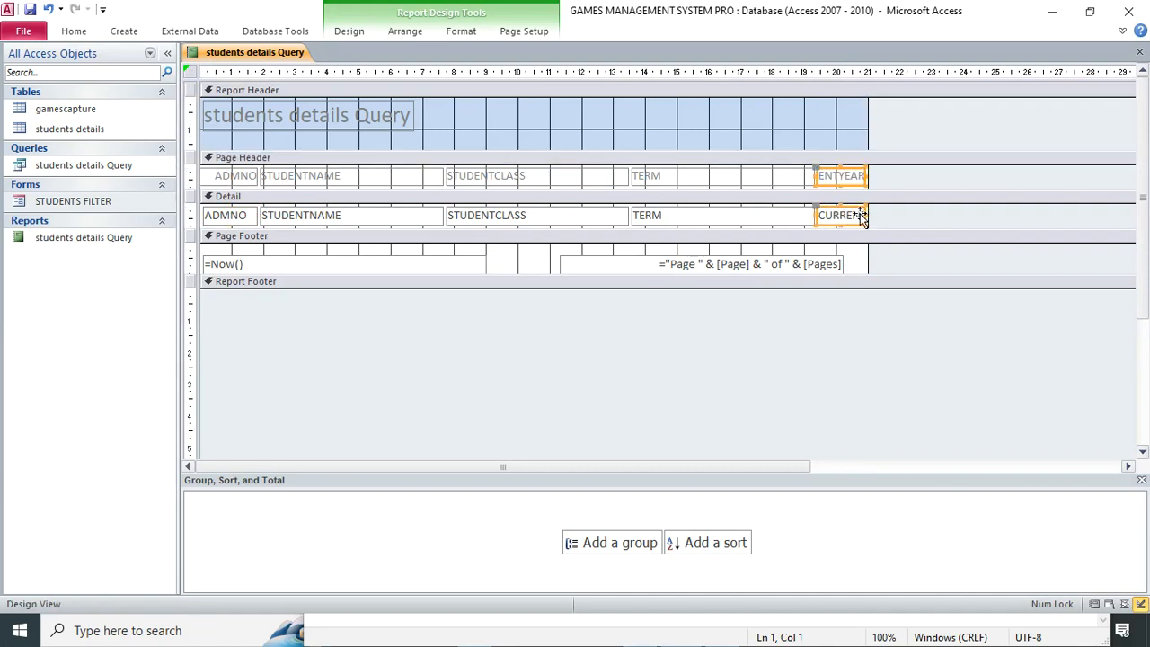
pyautogui.moveTo(841, 178)
pyautogui.mouseDown()
pyautogui.moveTo(588, 95)
pyautogui.moveTo(595, 110)
pyautogui.moveTo(836, 183)
pyautogui.mouseUp()
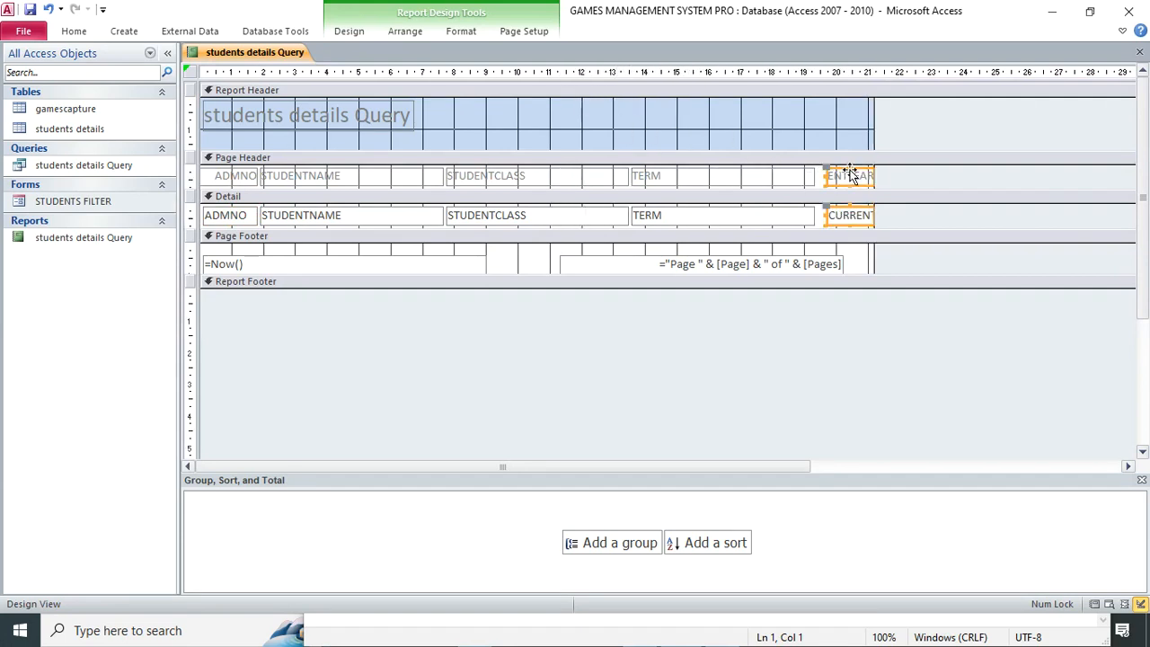
# Step: Move the CURRENTYEAR label and text box into the Report Header, side by side below the title
pyautogui.click(909, 221)
pyautogui.click(636, 121)
pyautogui.moveTo(636, 121); pyautogui.dragTo(605, 141)
pyautogui.moveTo(834, 183); pyautogui.dragTo(533, 139)
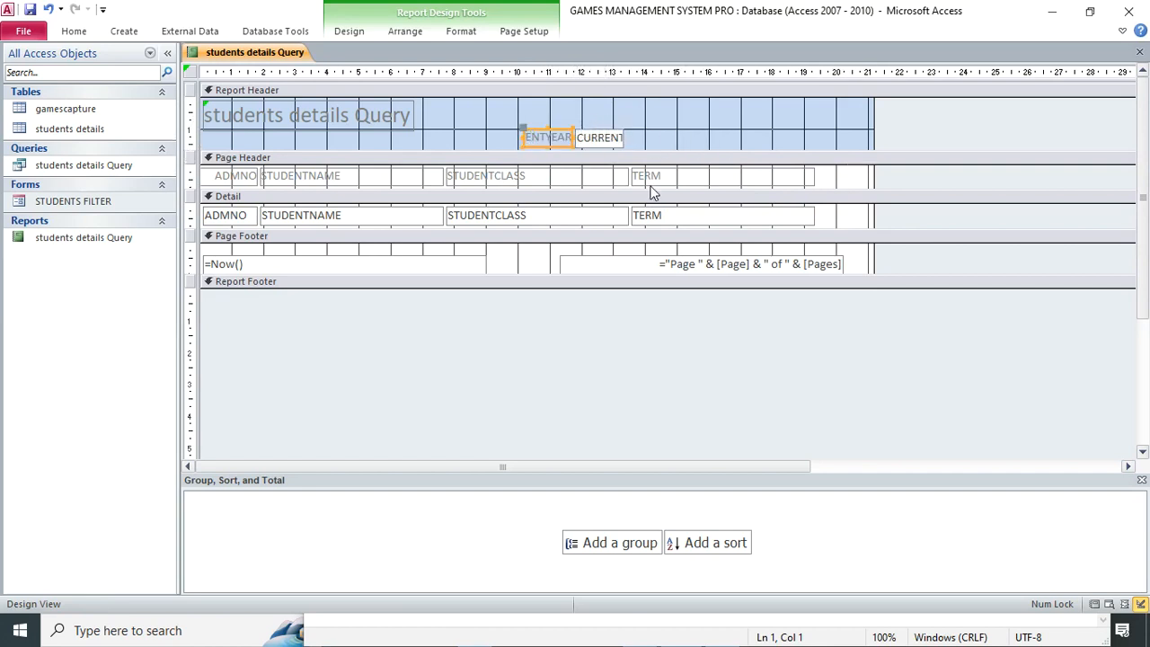
# Step: Format all remaining Page Header labels and Detail text boxes with black, bold text
pyautogui.moveTo(846, 177); pyautogui.dragTo(241, 220)
pyautogui.click(524, 34)
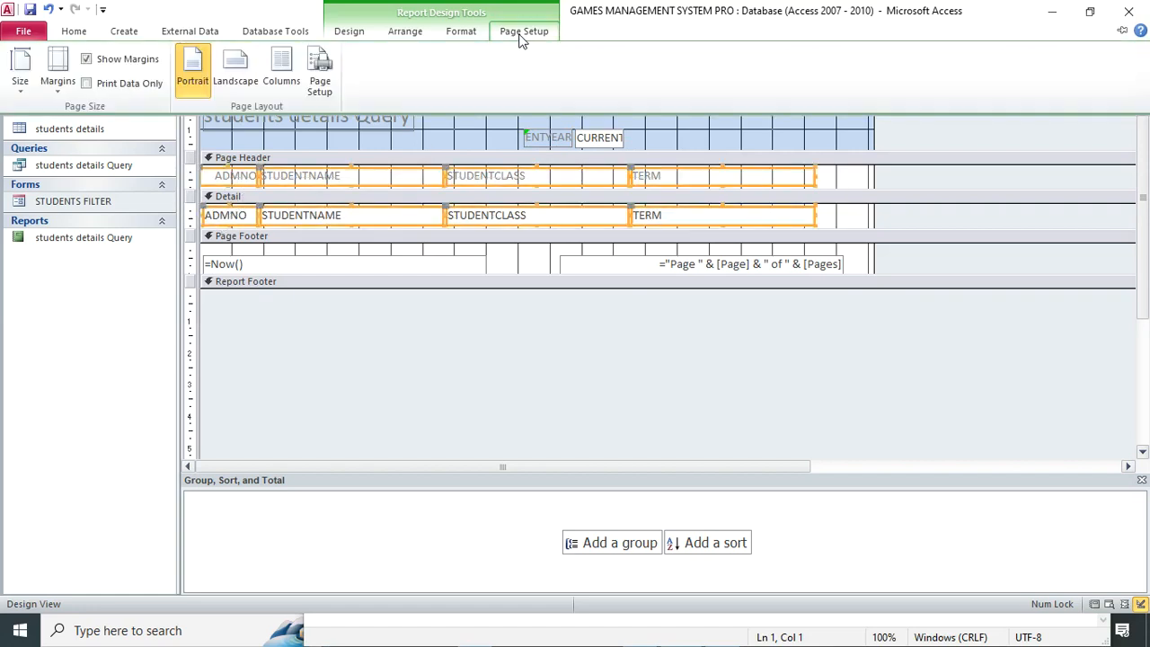
pyautogui.click(463, 35)
pyautogui.click(187, 86)
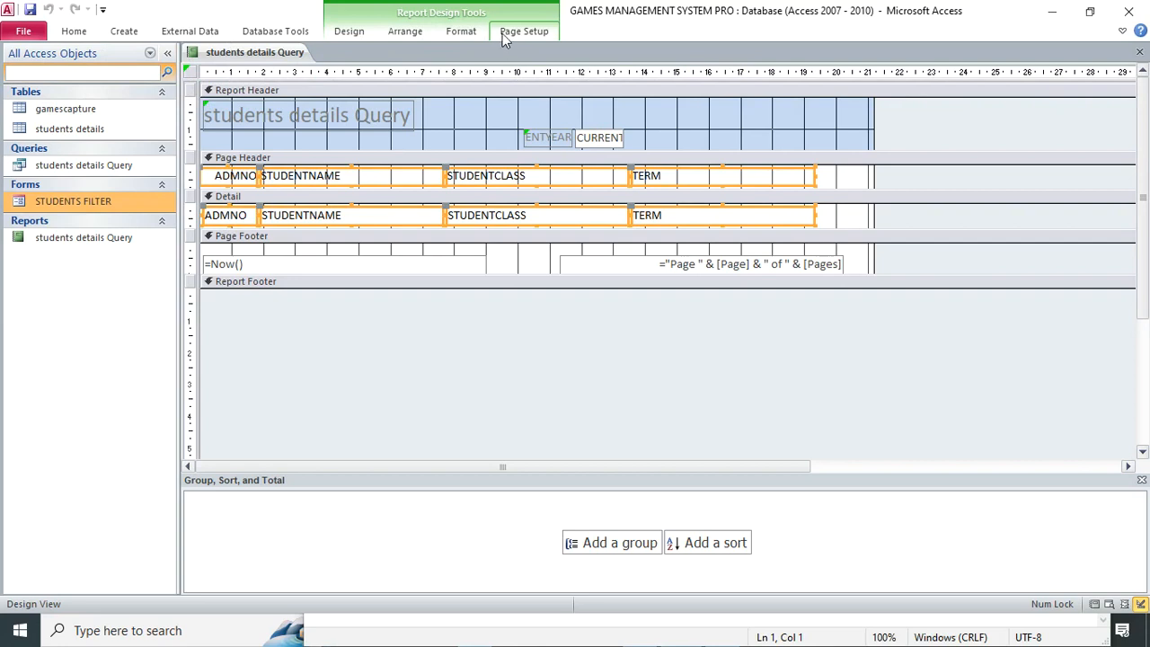
pyautogui.click(461, 32)
pyautogui.click(123, 85)
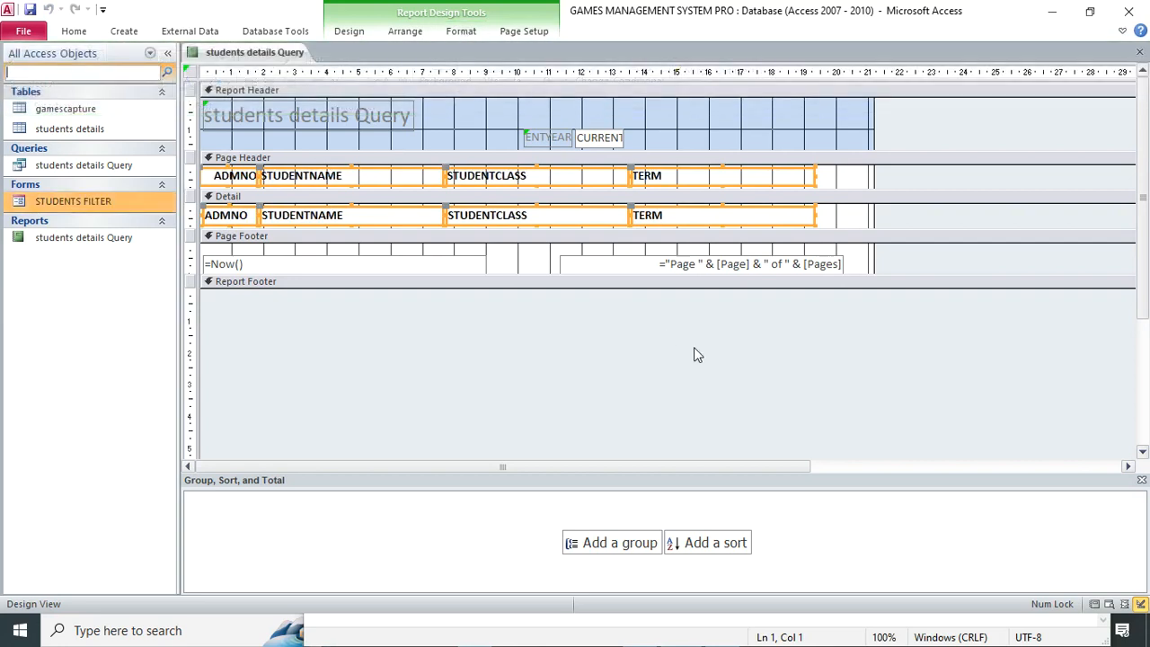
pyautogui.click(694, 348)
# Step: Widen the report title label to about 17 cm and change its text to "students lists"
pyautogui.click(396, 117)
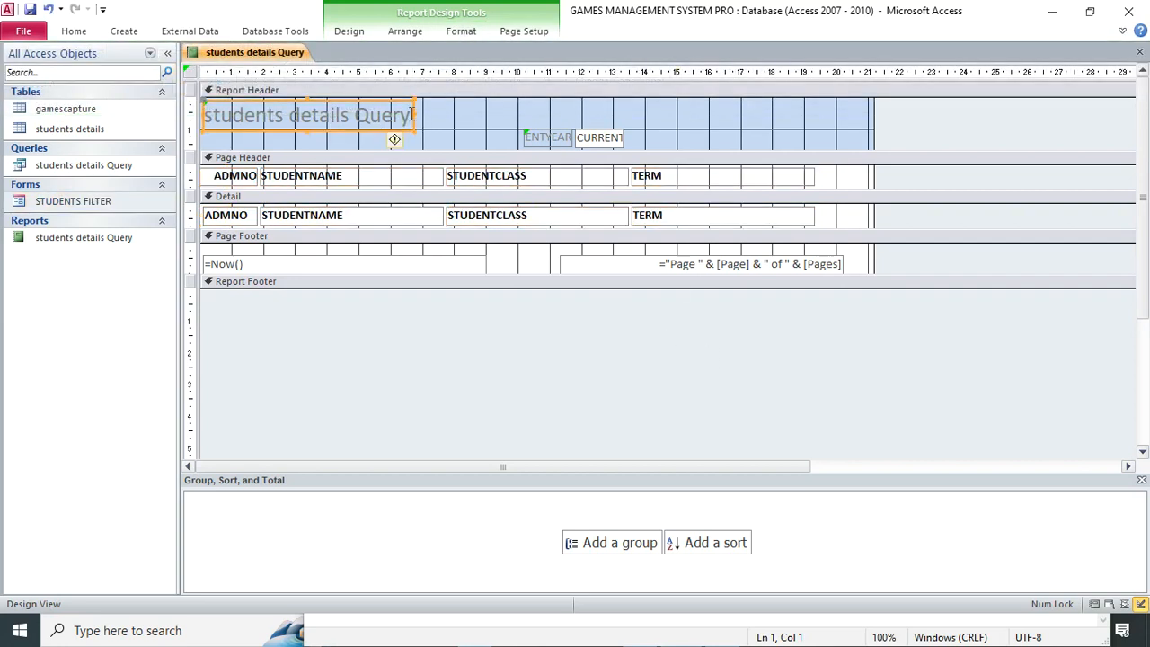
pyautogui.moveTo(414, 115); pyautogui.dragTo(751, 120)
pyautogui.moveTo(458, 115); pyautogui.dragTo(289, 115)
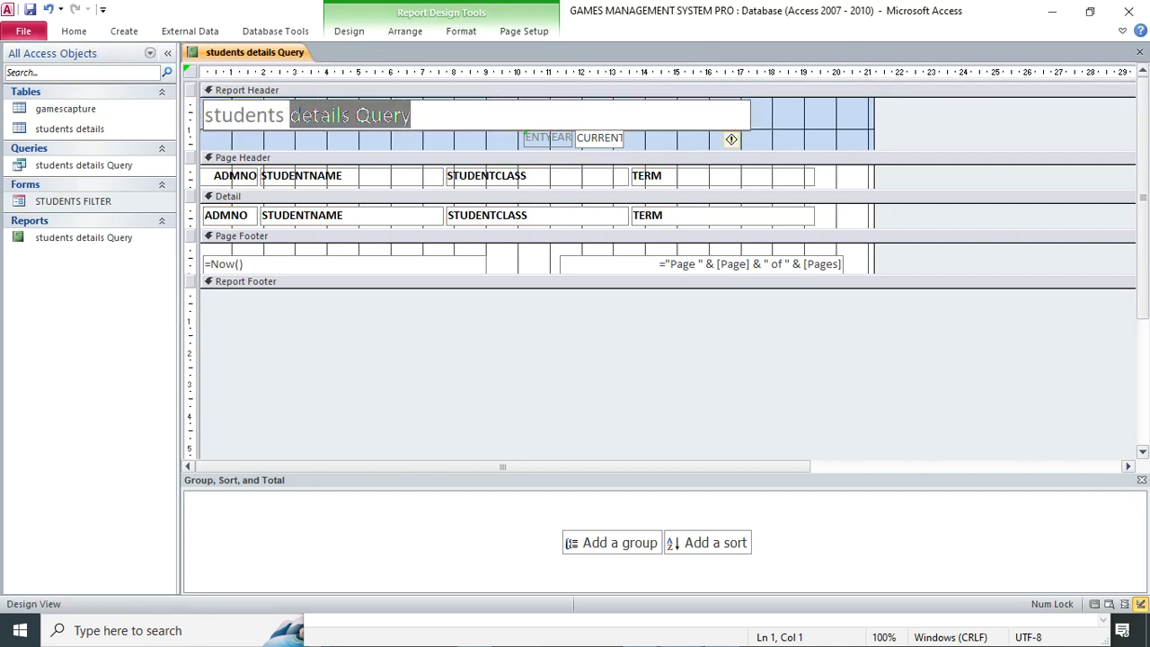
pyautogui.write('list')
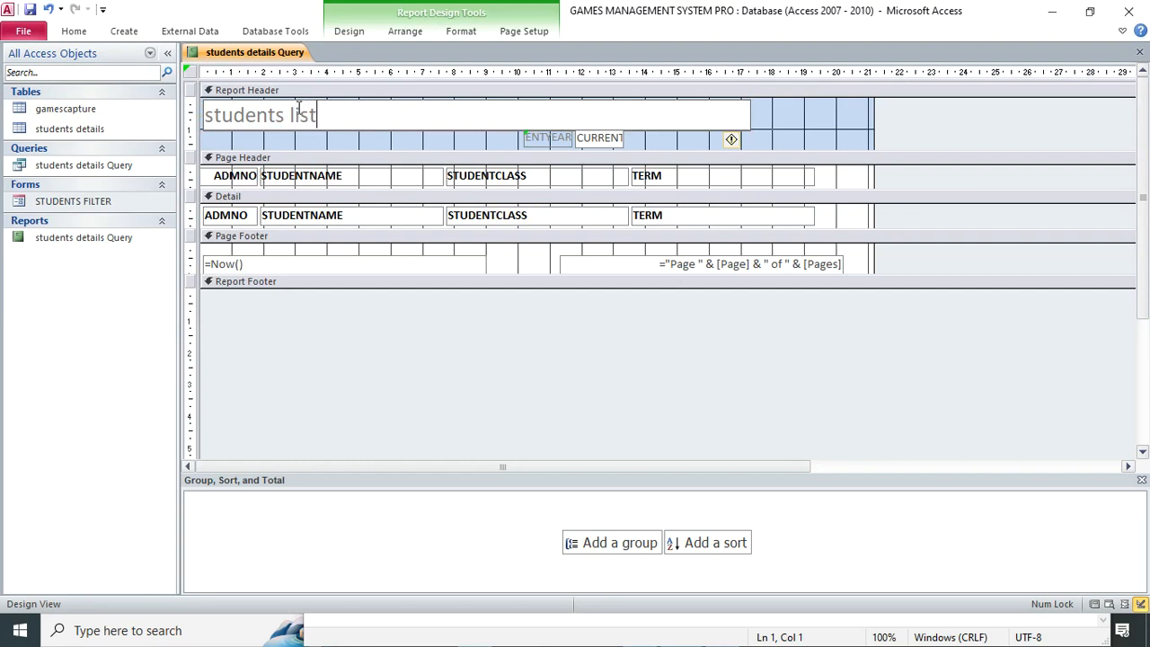
pyautogui.click(426, 204)
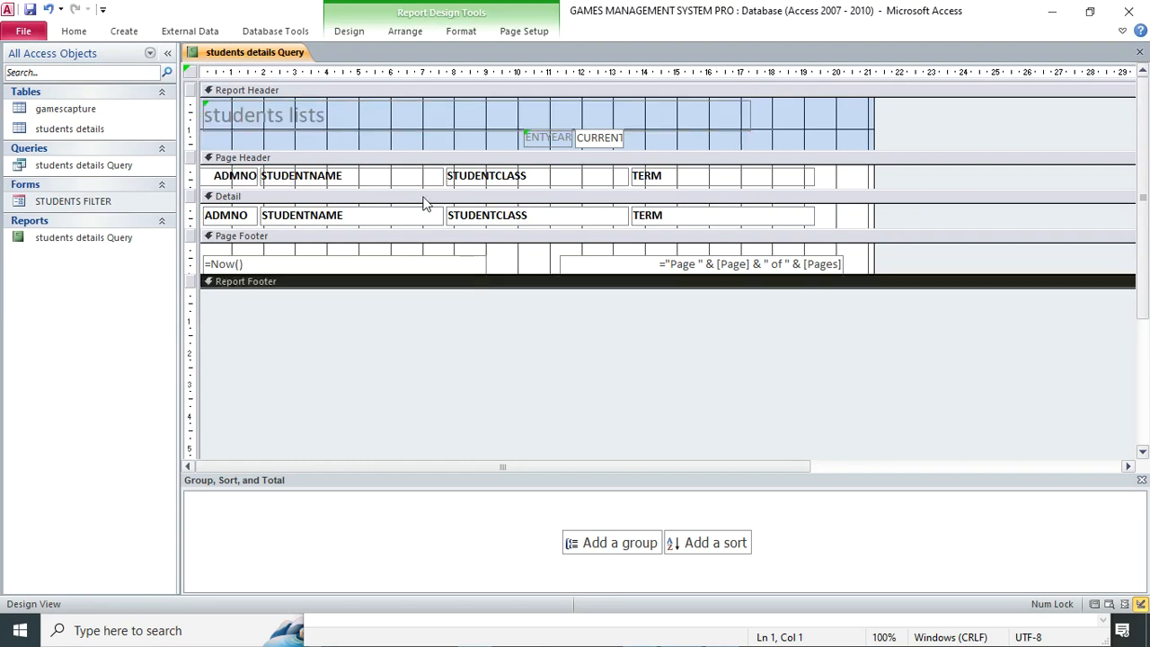
# Step: Center the "students lists" title text within its label
pyautogui.click(314, 114)
pyautogui.click(461, 30)
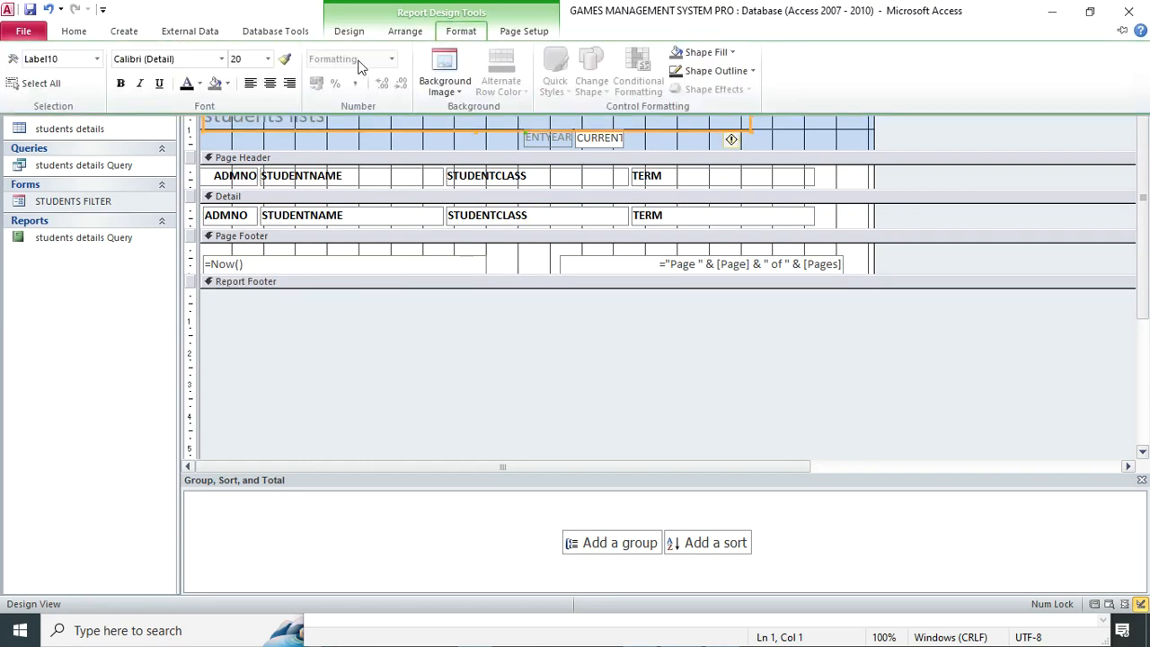
pyautogui.click(269, 82)
# Step: Preview the report in Report View for class 2 west
pyautogui.click(74, 31)
pyautogui.click(27, 63)
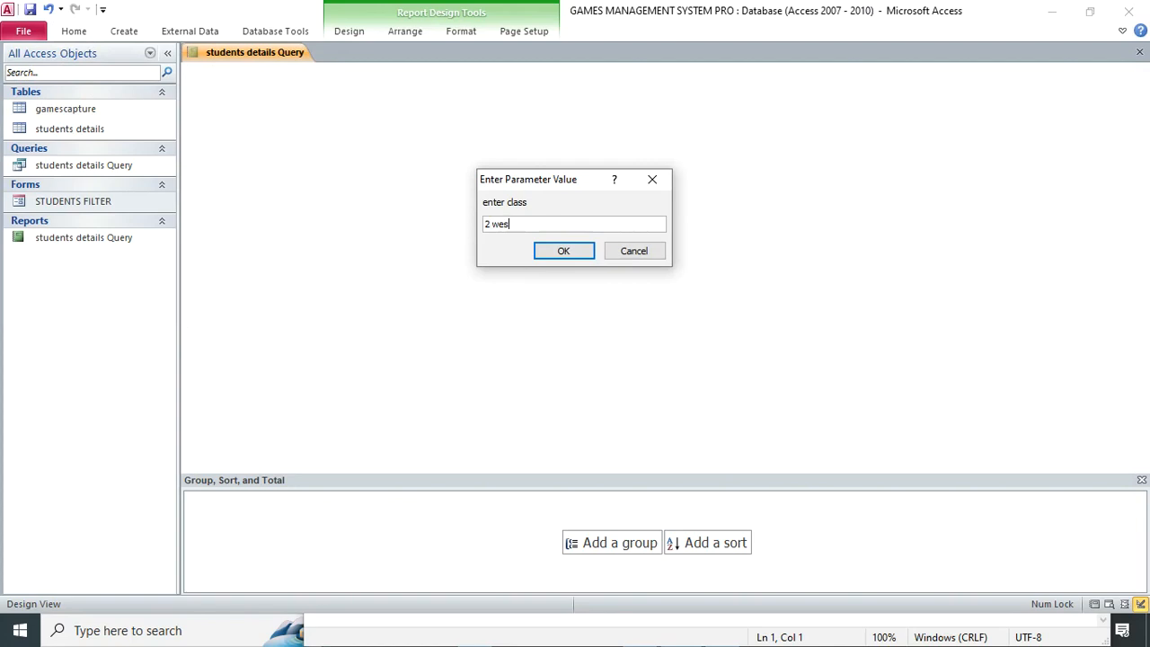
pyautogui.press('Return')
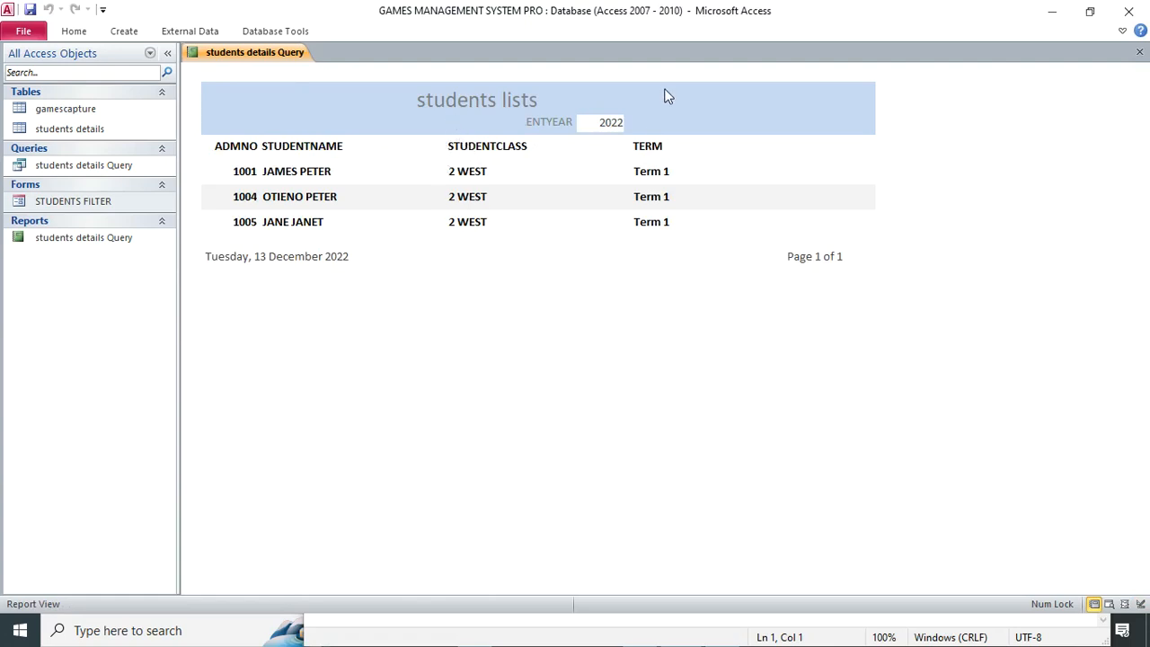
# Step: Return to Design View and delete the CURRENTYEAR label and text box from the Report Header
pyautogui.rightClick(569, 286)
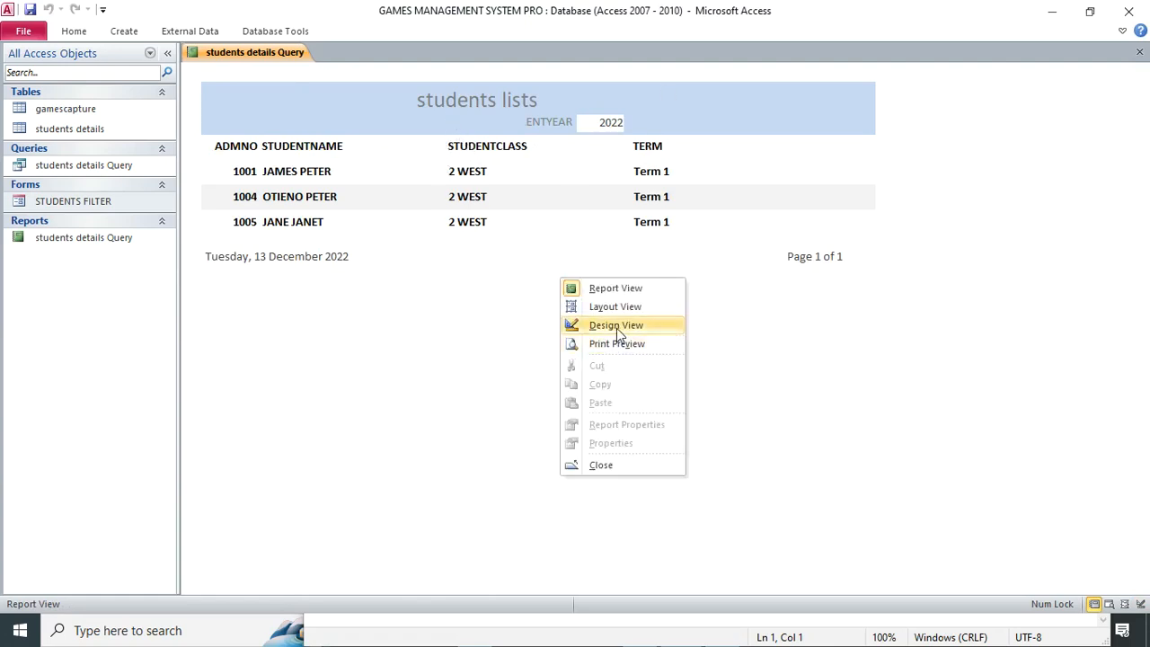
pyautogui.click(616, 327)
pyautogui.click(580, 141)
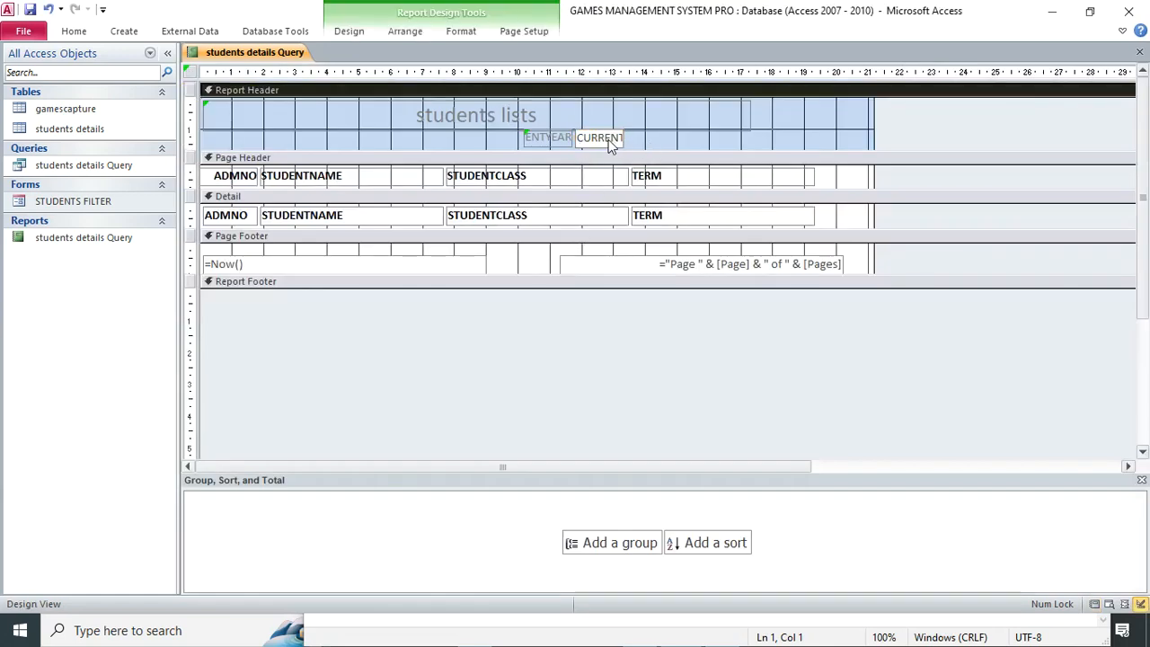
pyautogui.click(558, 142)
pyautogui.press('Delete')
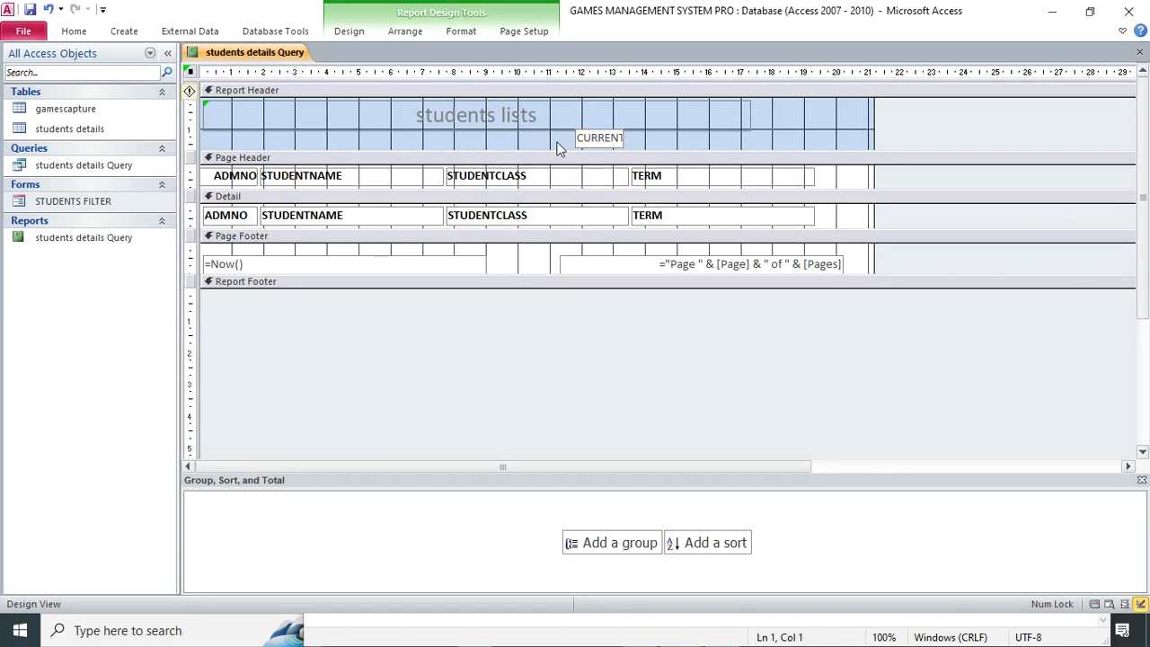
pyautogui.click(611, 139)
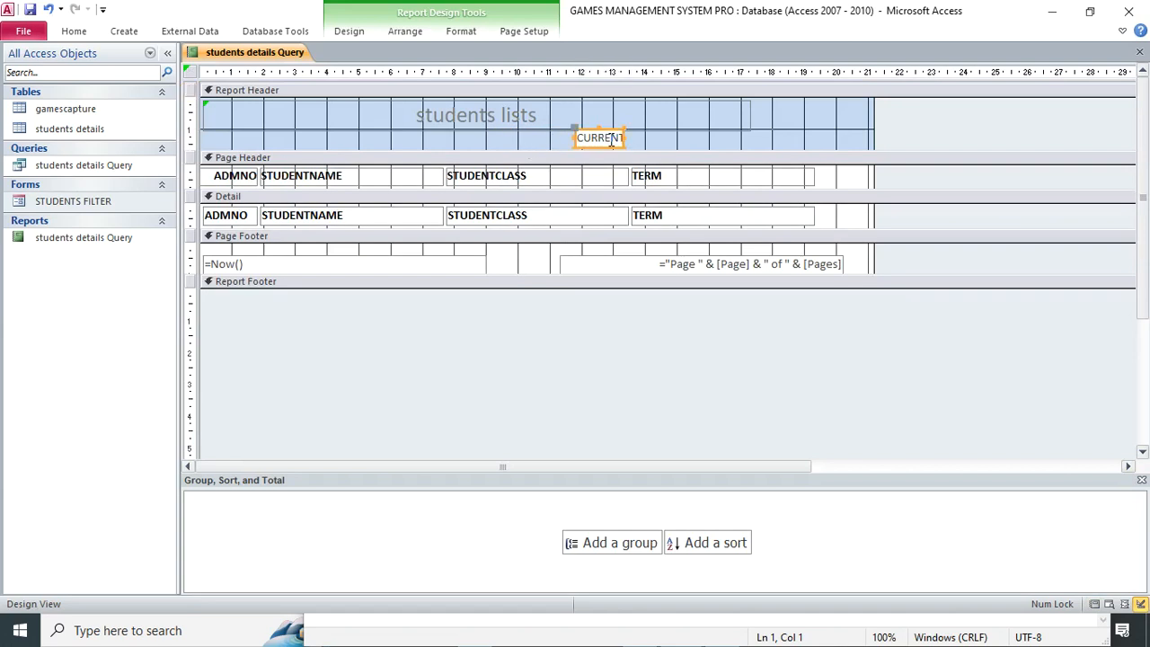
pyautogui.press('Delete')
# Step: Make the Report Header taller and add a text box about 7.7 cm wide below the title, without its attached label
pyautogui.moveTo(527, 159); pyautogui.dragTo(559, 179)
pyautogui.click(349, 31)
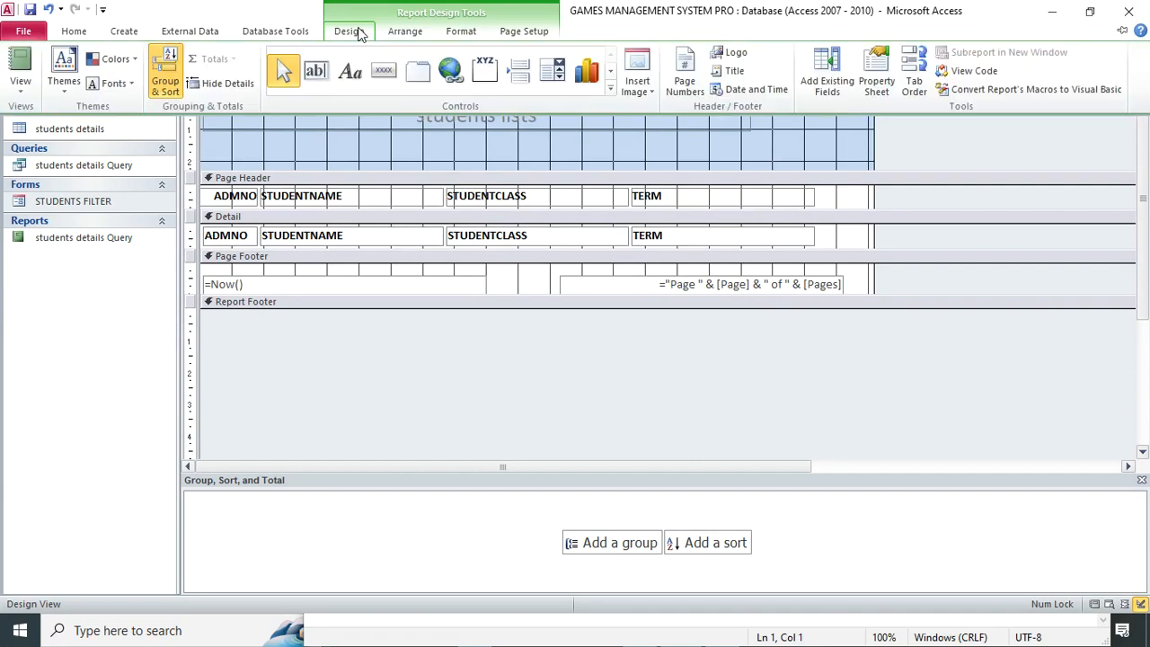
pyautogui.click(321, 74)
pyautogui.moveTo(423, 136)
pyautogui.mouseDown()
pyautogui.moveTo(642, 165)
pyautogui.moveTo(663, 149)
pyautogui.mouseUp()
pyautogui.click(346, 142)
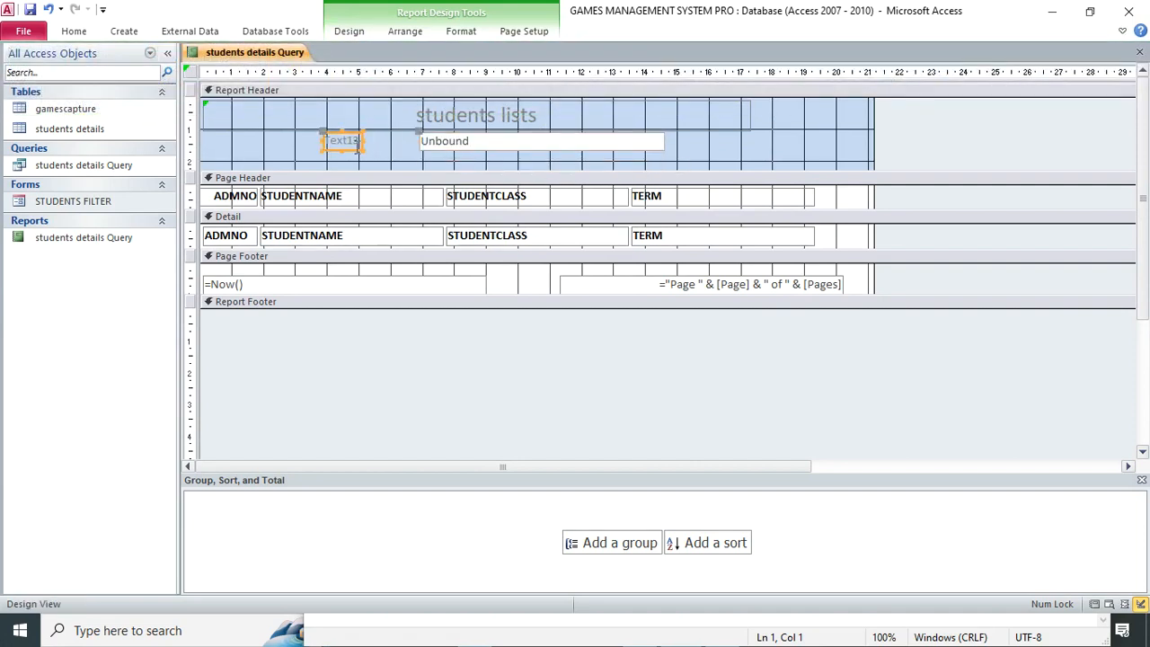
pyautogui.press('Delete')
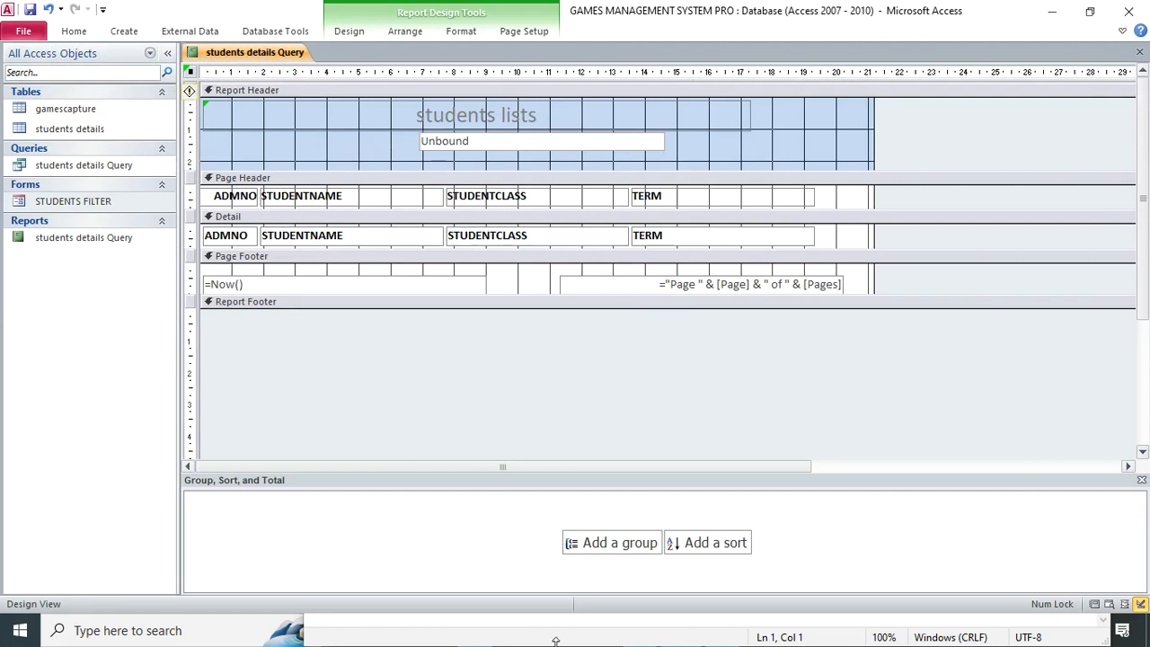
# Step: Set the new header text box's expression to =DLOOKUP("[g1]","gamescapture")
pyautogui.click(469, 140)
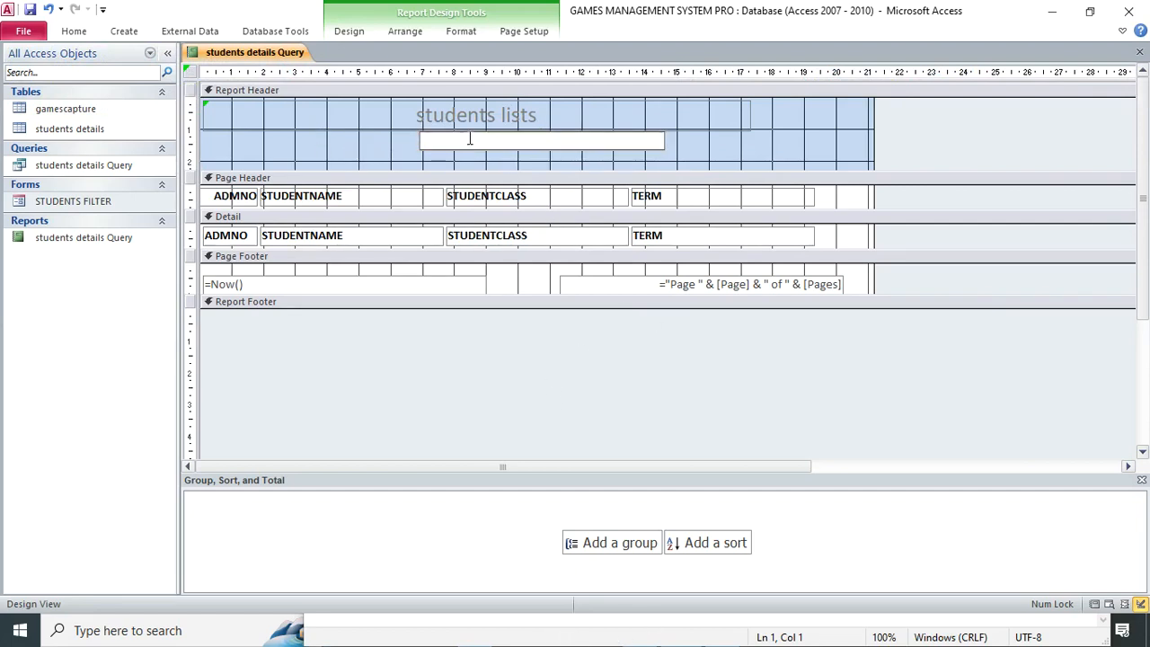
pyautogui.write('=DLOOKUP("[g1]","gamescapture")')
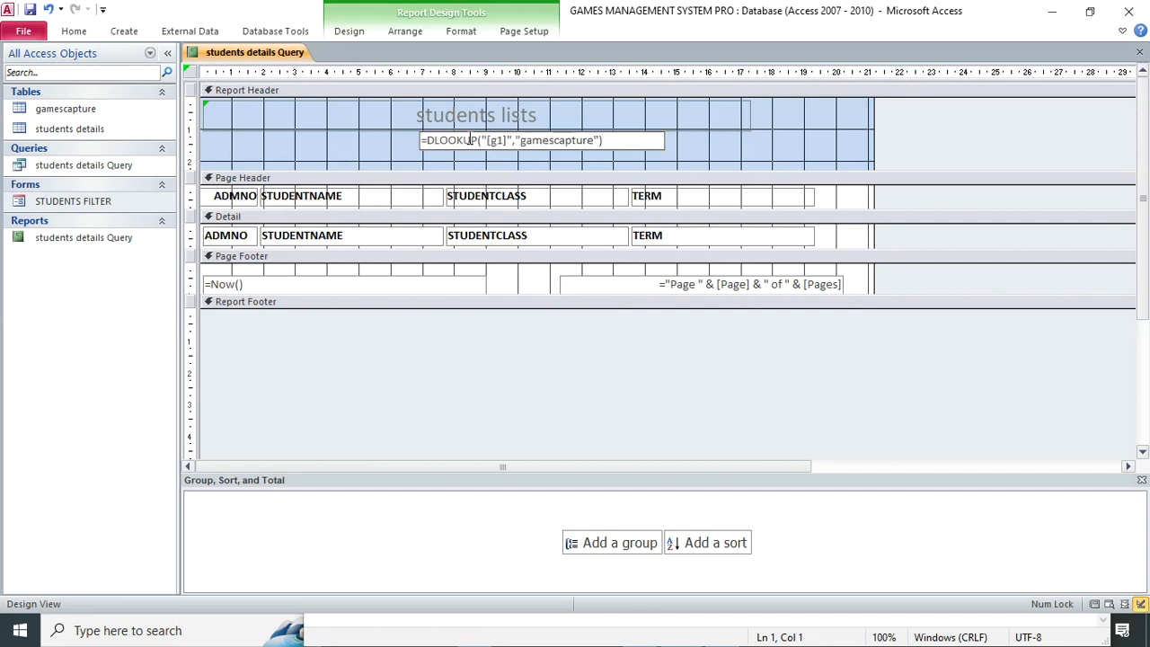
pyautogui.click(645, 158)
pyautogui.click(577, 145)
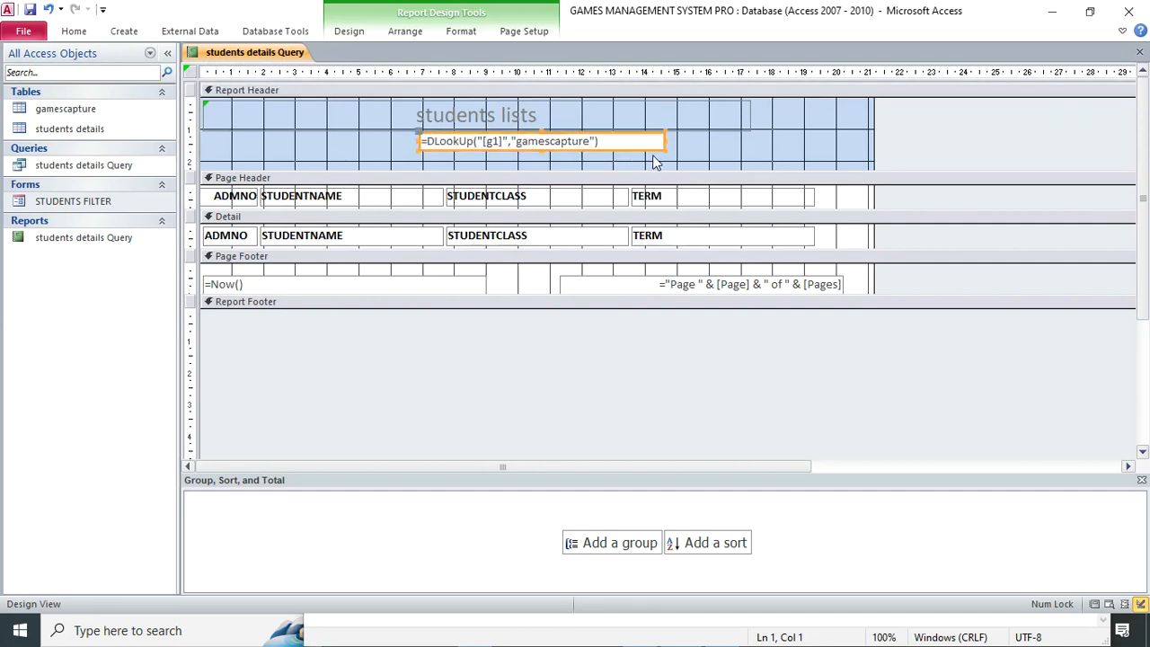
# Step: Enlarge the header lookup text box to about 8 by 1.2 cm, set its font size to 20 and center its text
pyautogui.moveTo(665, 150); pyautogui.dragTo(670, 165)
pyautogui.click(462, 32)
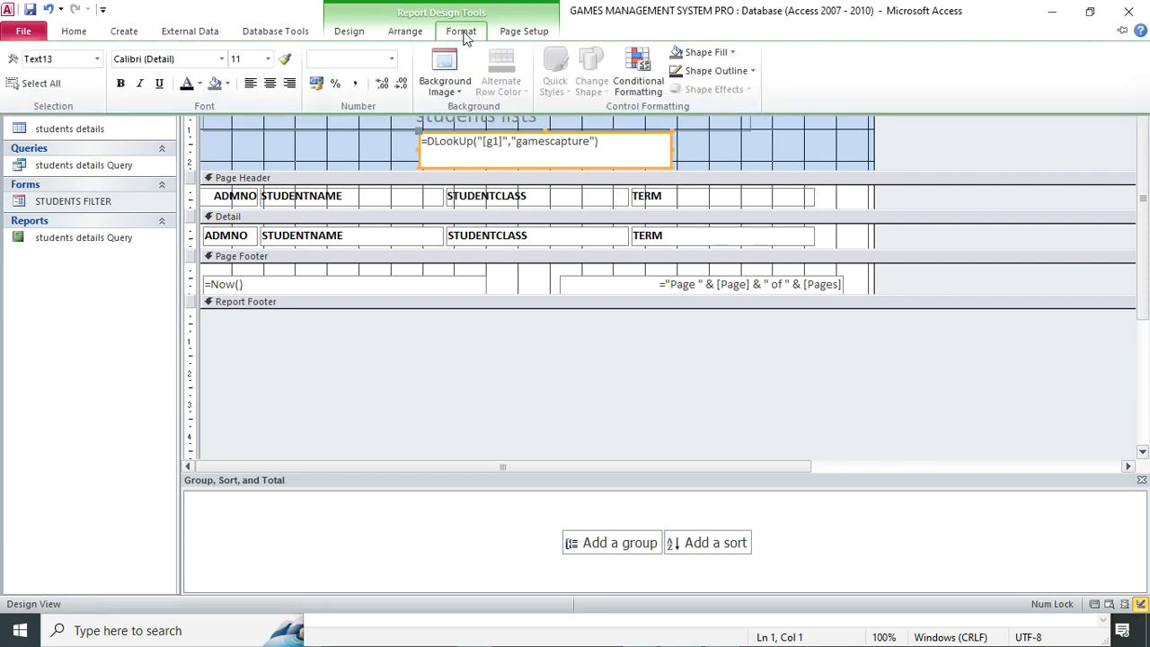
pyautogui.click(266, 59)
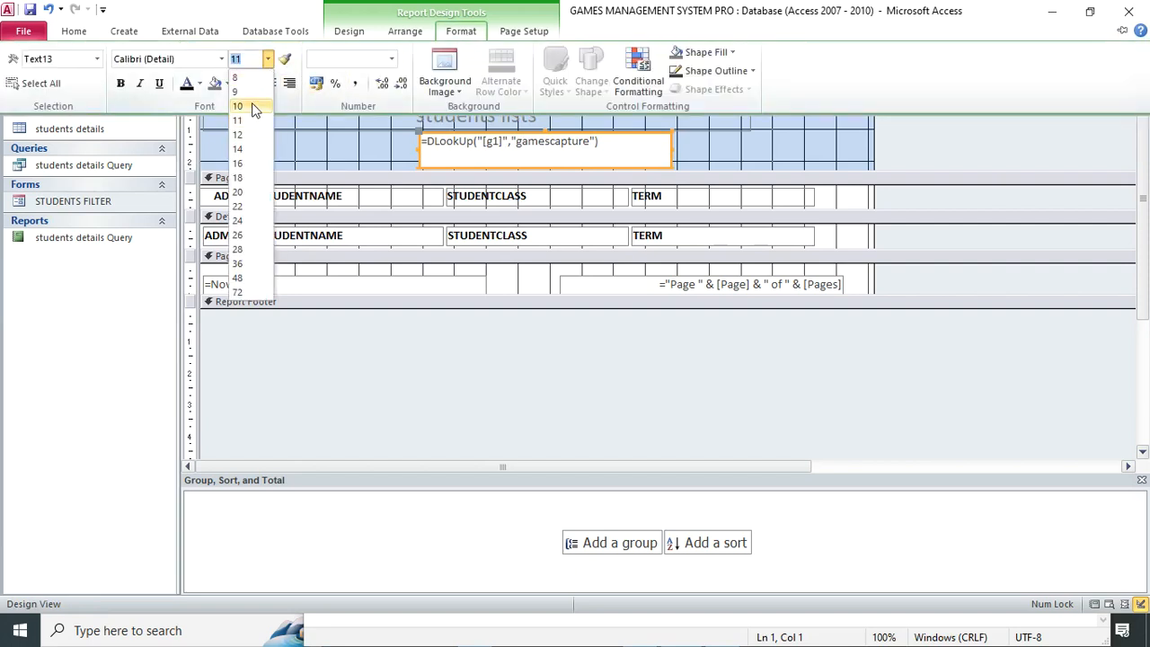
pyautogui.click(239, 191)
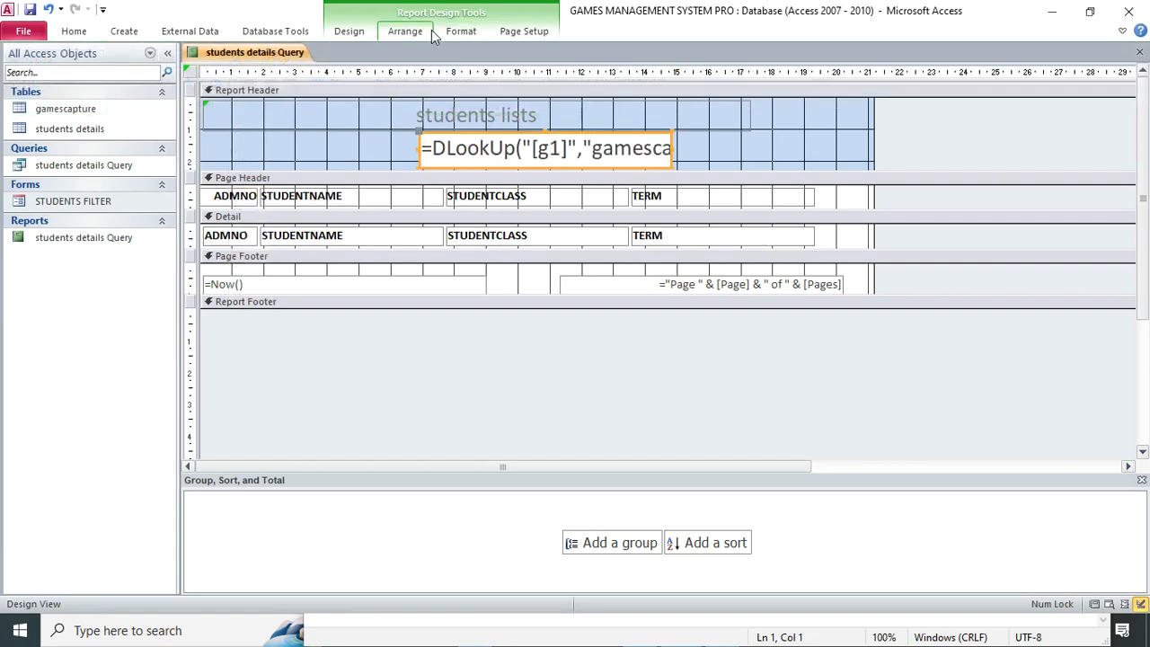
pyautogui.click(456, 32)
pyautogui.click(269, 83)
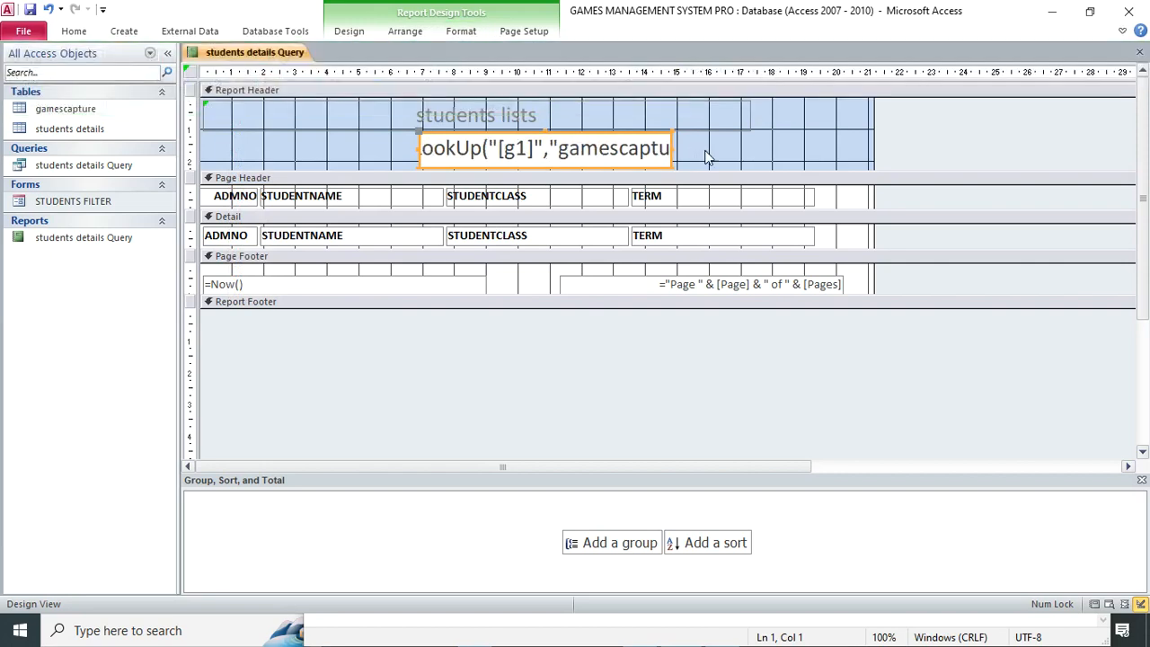
pyautogui.click(735, 154)
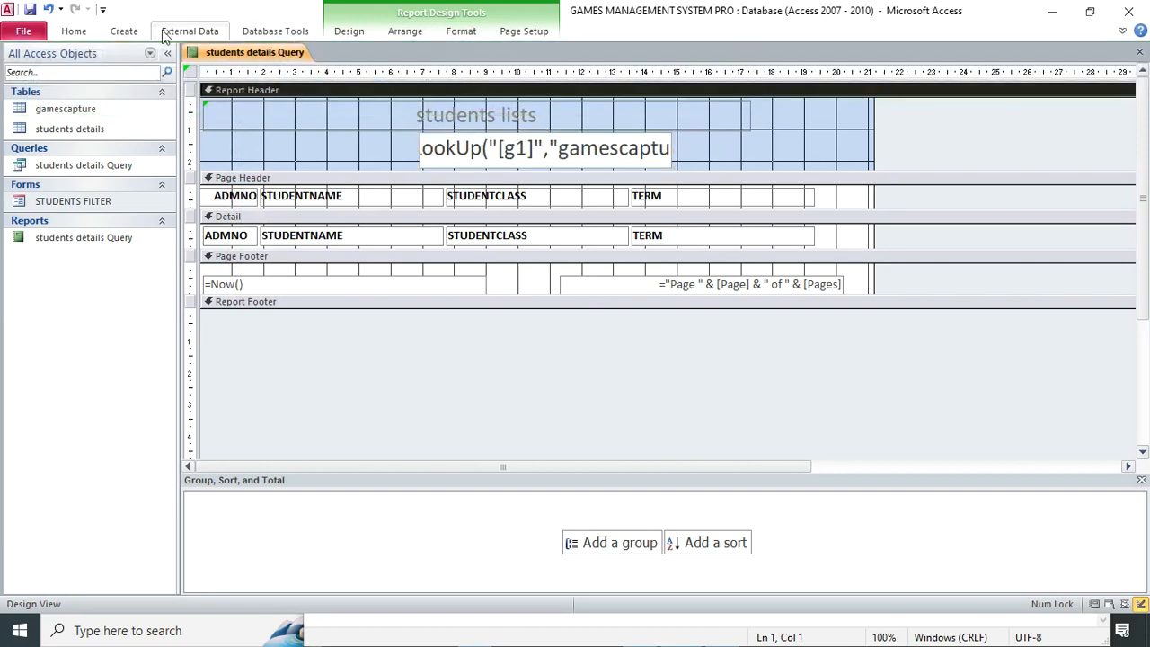
# Step: Preview the report in Report View for class 2 west to check the header's game name
pyautogui.click(74, 31)
pyautogui.click(19, 72)
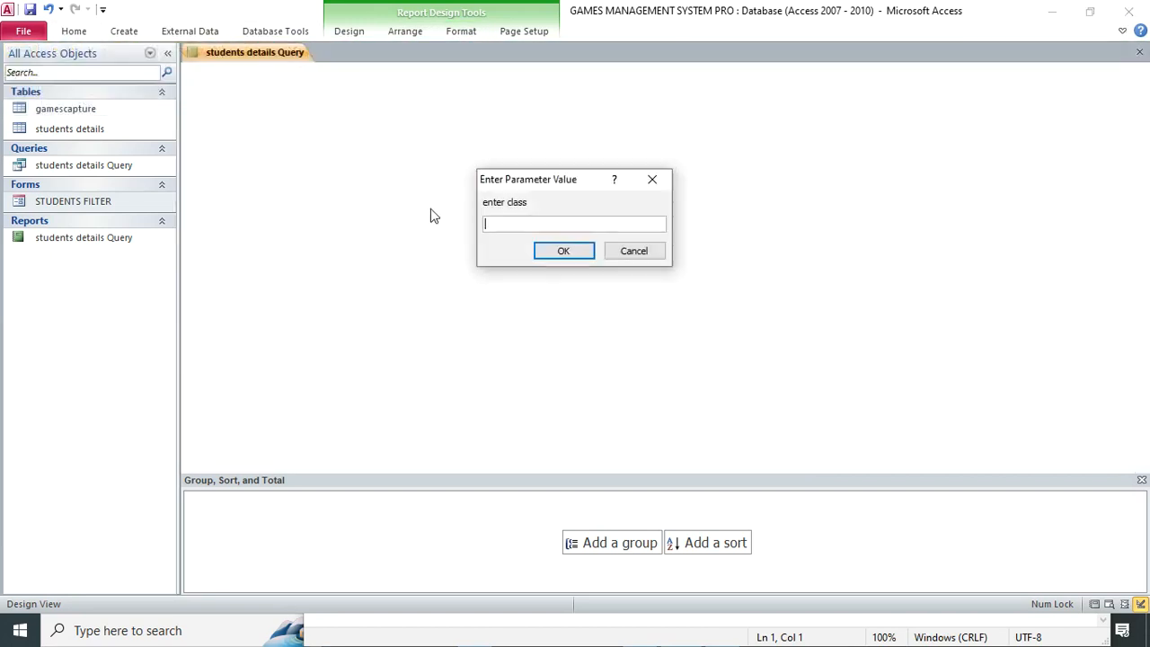
pyautogui.write('2 west')
pyautogui.press('Return')
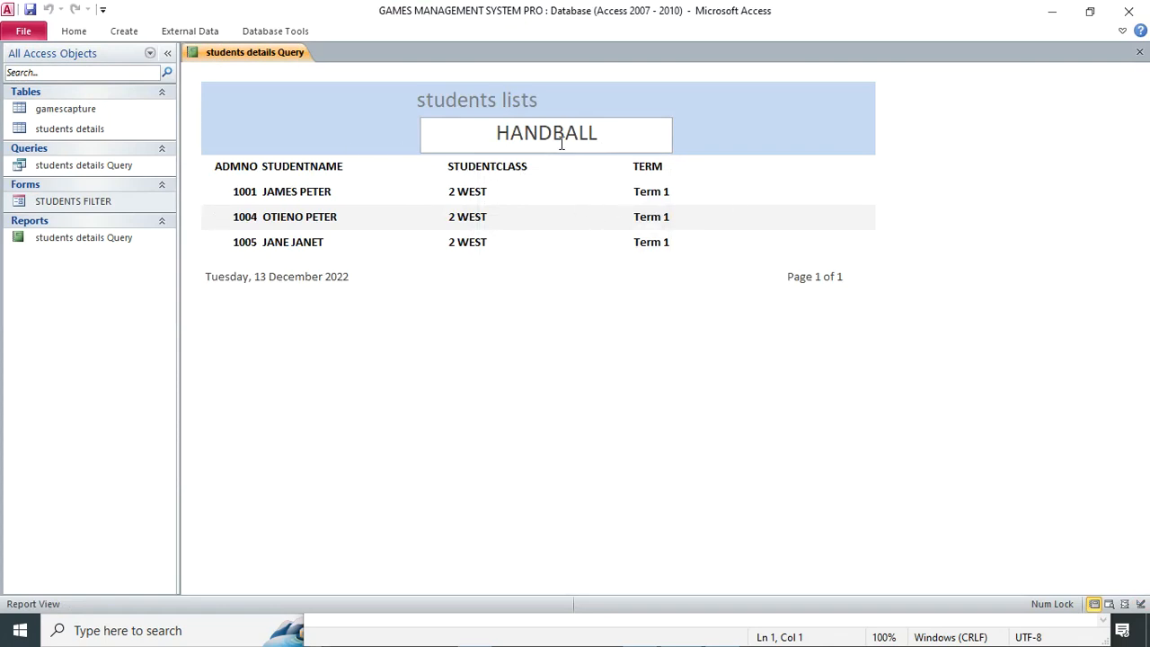
# Step: Return to Design View and show the Property Sheet
pyautogui.rightClick(476, 250)
pyautogui.rightClick(377, 308)
pyautogui.click(425, 352)
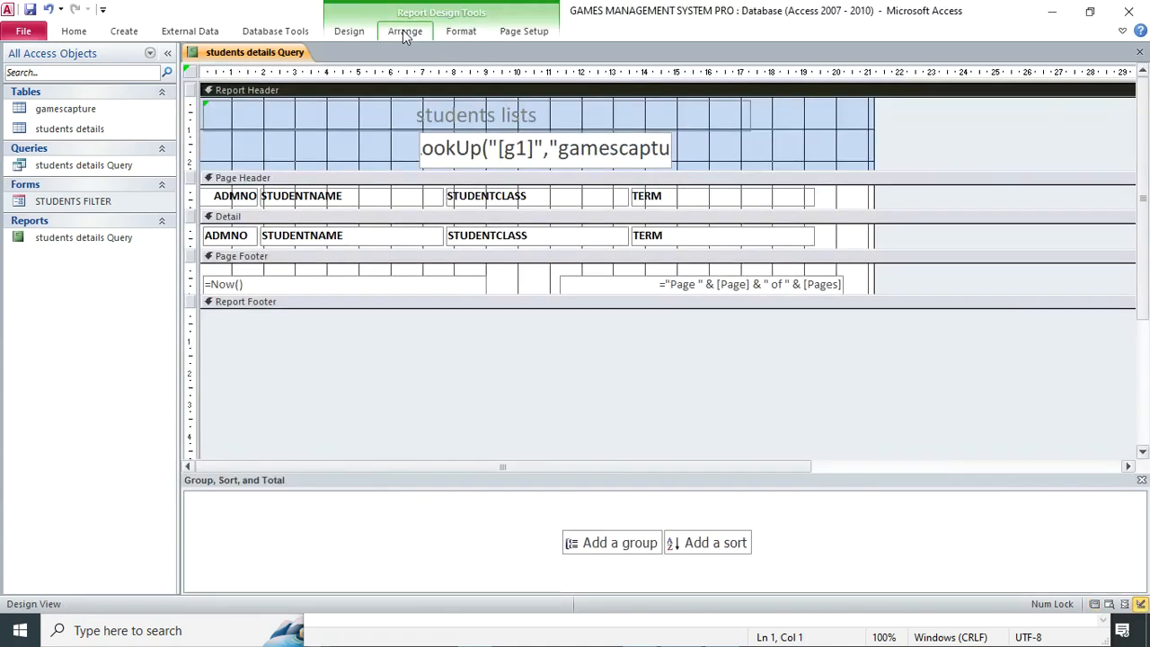
pyautogui.click(349, 30)
pyautogui.click(877, 86)
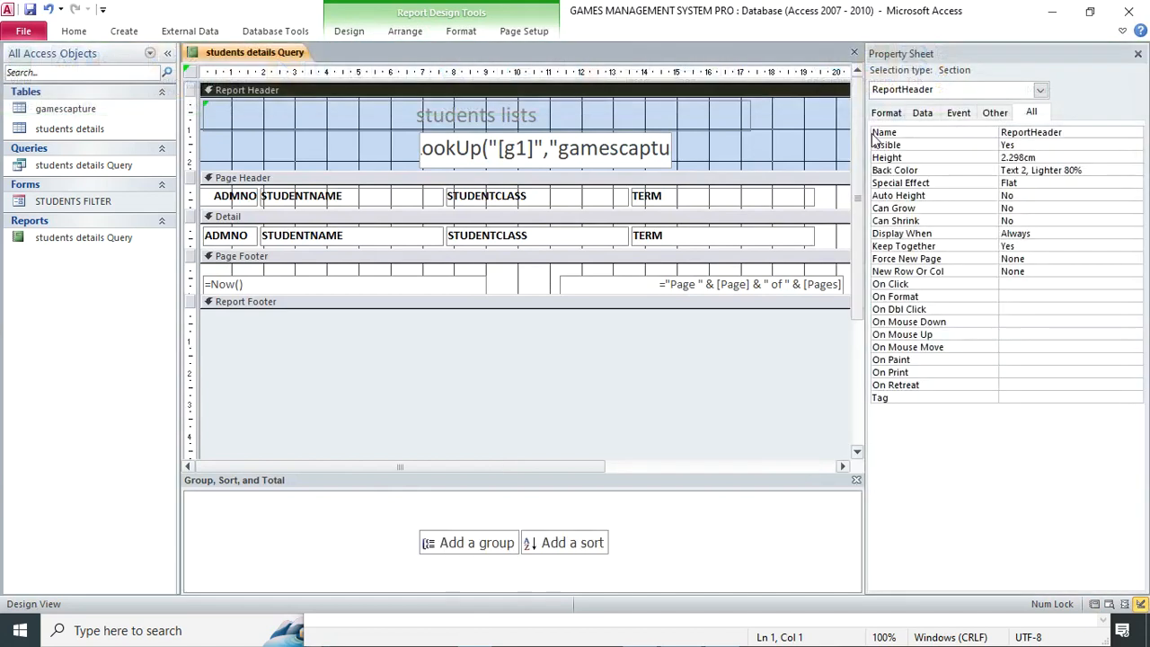
# Step: Create an event procedure for the On Load event of the whole report and open its code
pyautogui.click(956, 114)
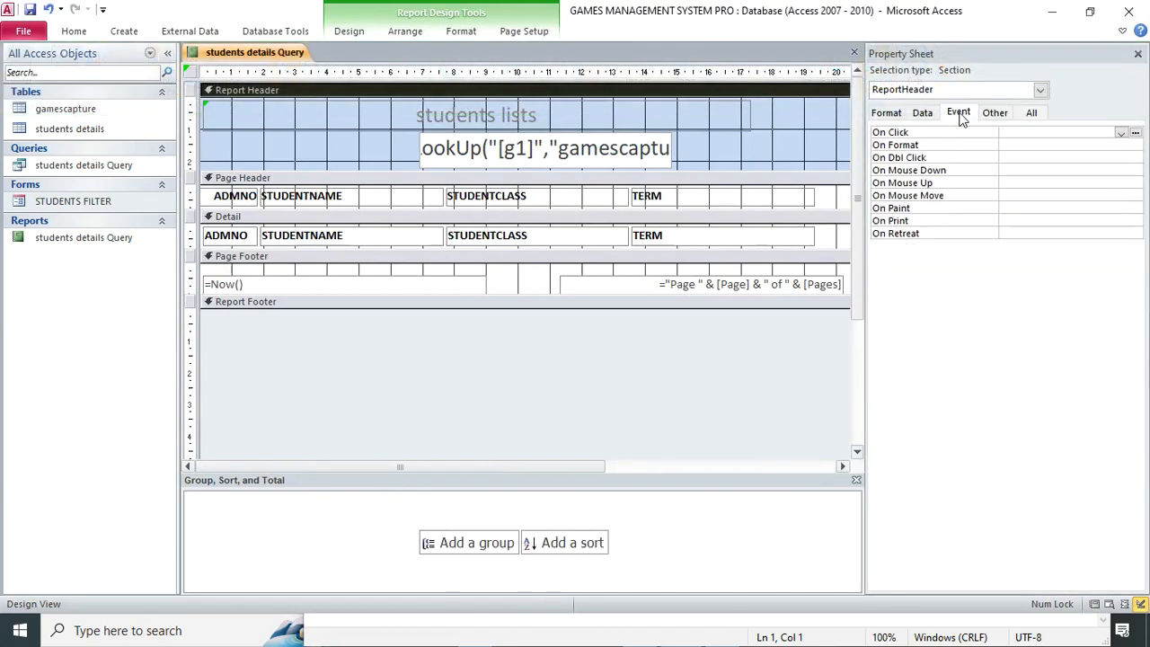
pyautogui.click(1037, 90)
pyautogui.scroll(1, 917, 171)
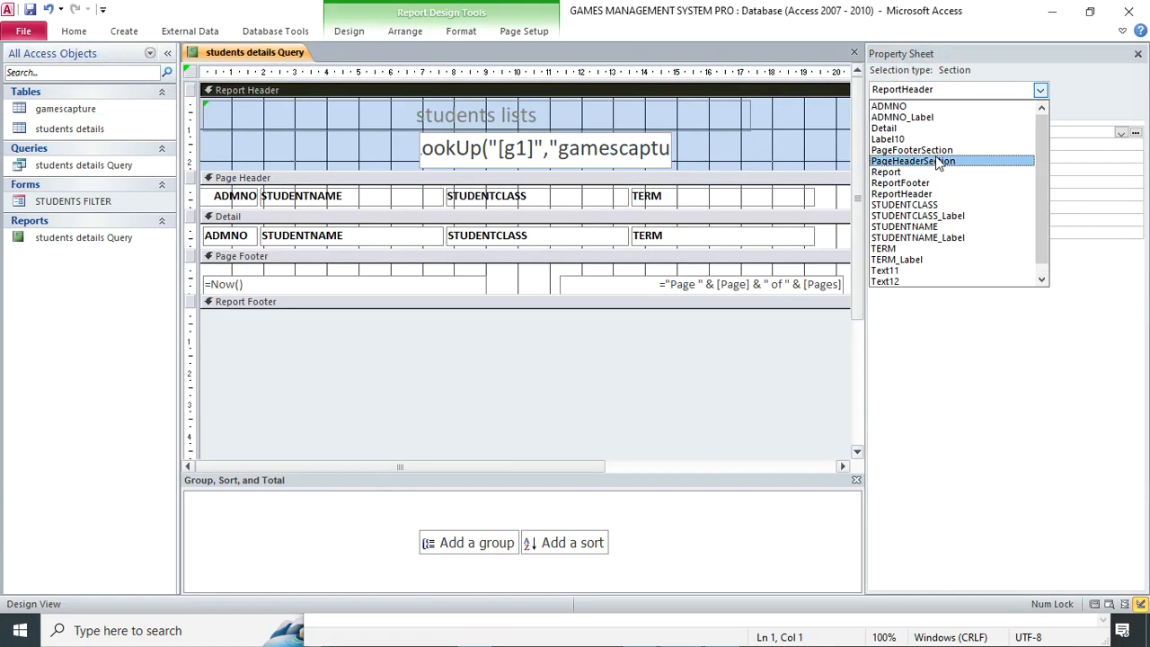
pyautogui.click(923, 175)
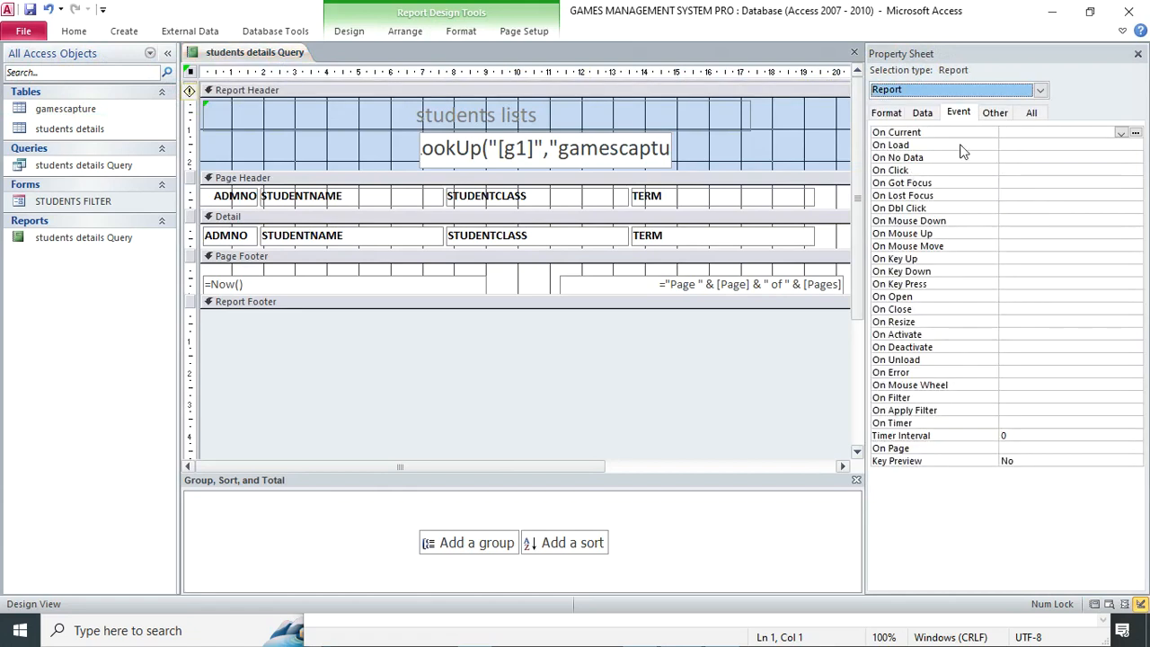
pyautogui.click(1018, 145)
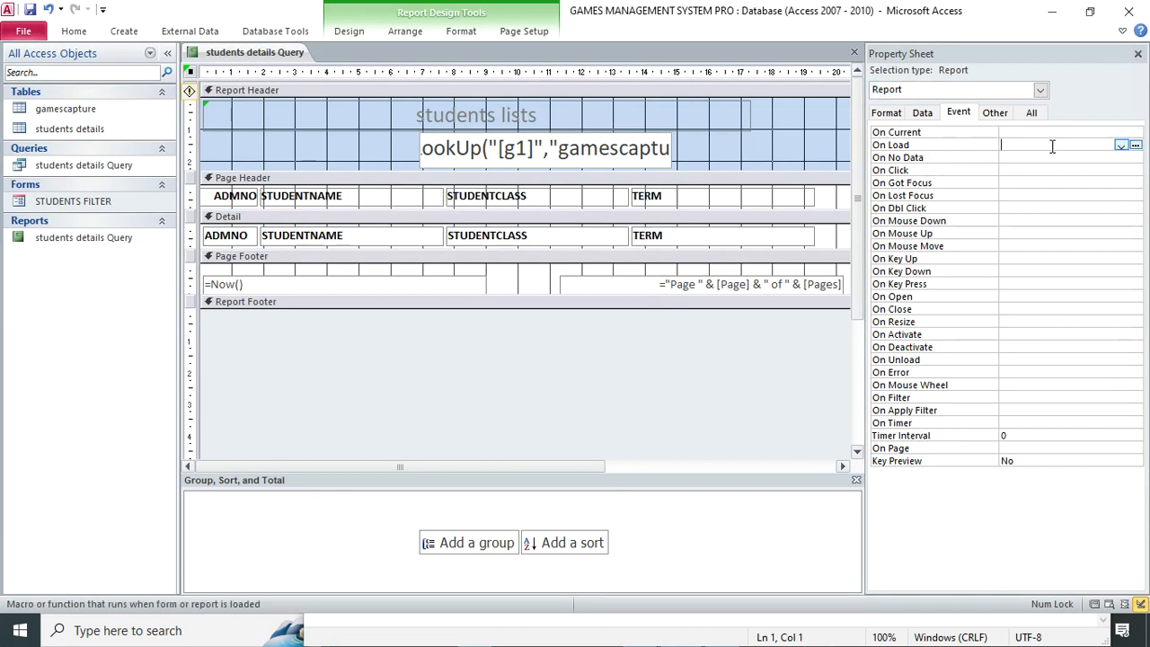
pyautogui.click(1121, 145)
pyautogui.click(1063, 162)
pyautogui.click(1136, 144)
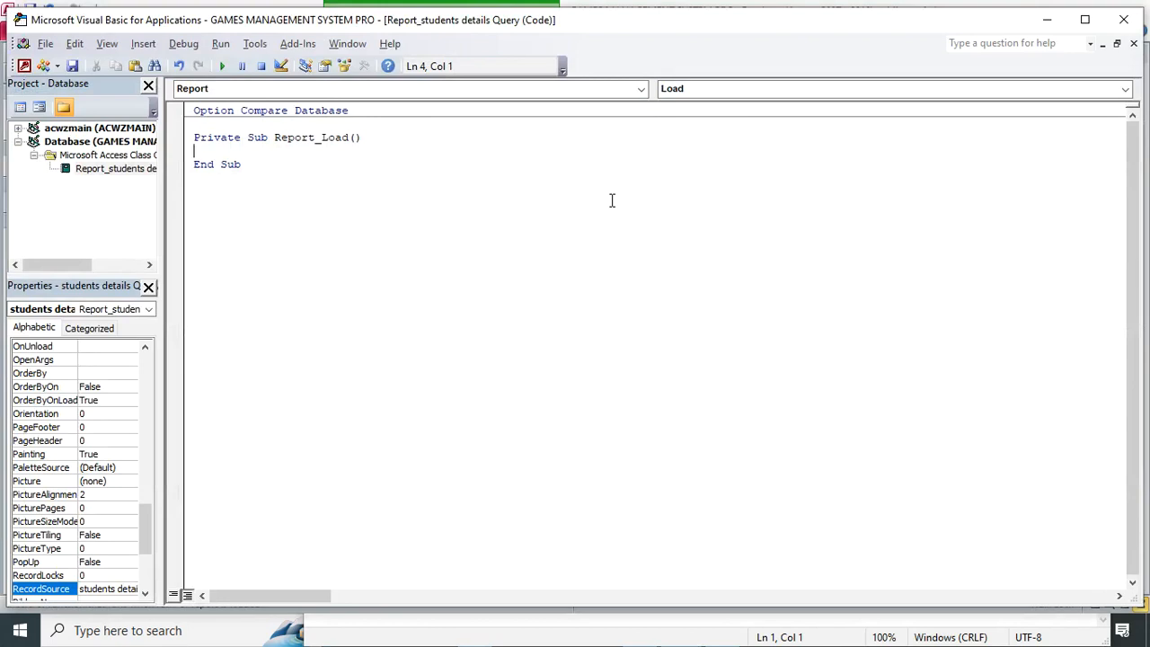
# Step: In Report_Load, add the line Me.Filter = "[g1]=yes"
pyautogui.write('me.filter')
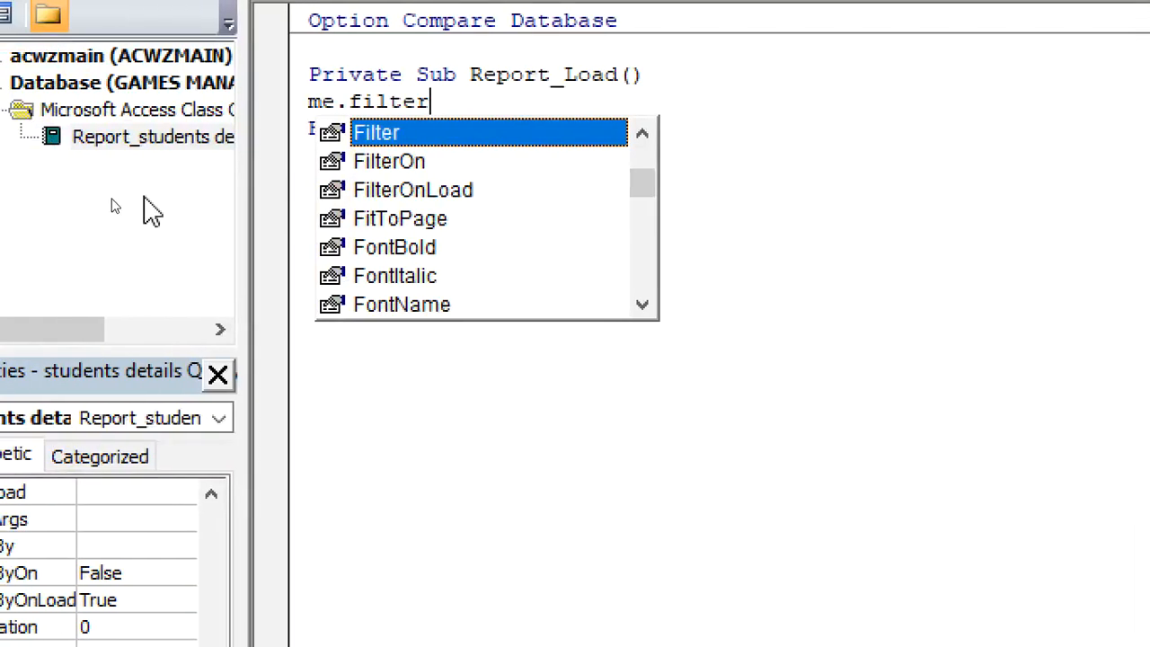
pyautogui.write('=')
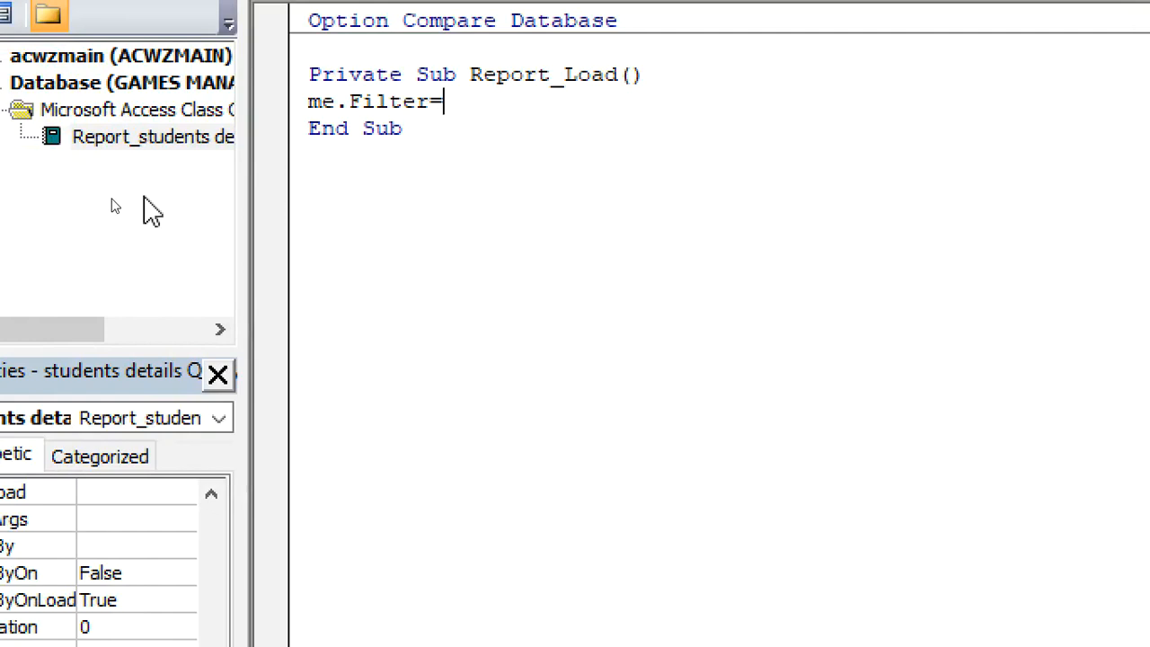
pyautogui.write('""')
pyautogui.write('[]')
pyautogui.press('Left')
pyautogui.write('g')
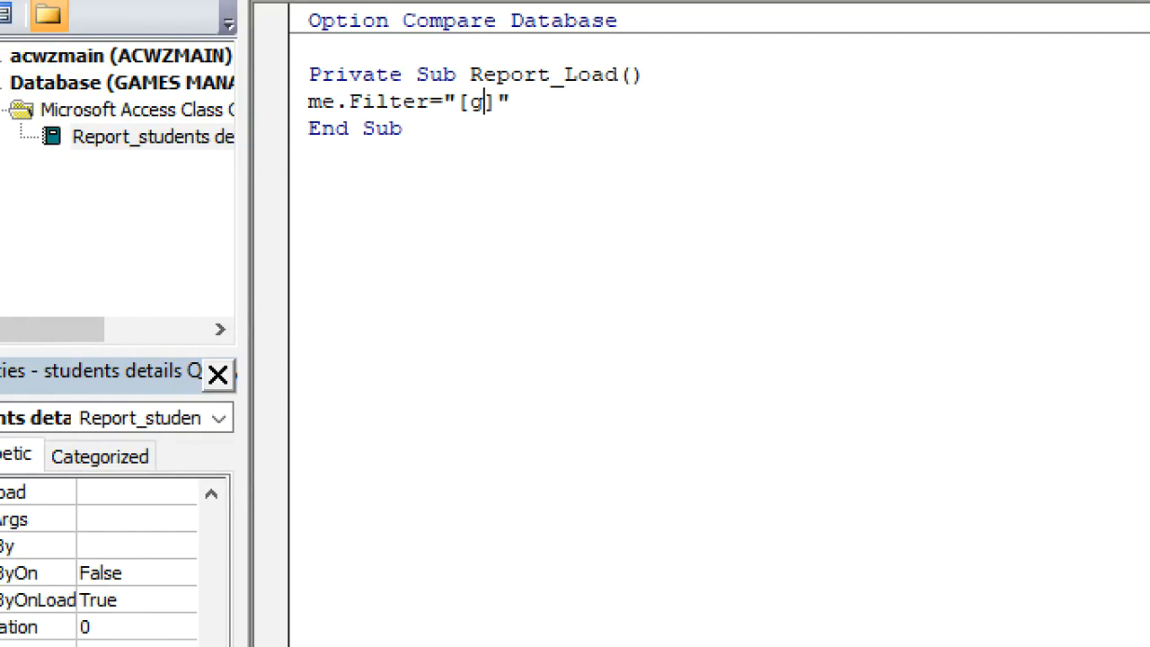
pyautogui.write('l')
pyautogui.click(524, 102)
pyautogui.write('=yes')
pyautogui.press('End')
pyautogui.press('Return')
# Step: Add the line Me.FilterOn = True below the filter line and return to the report design in Access
pyautogui.write('me.fil')
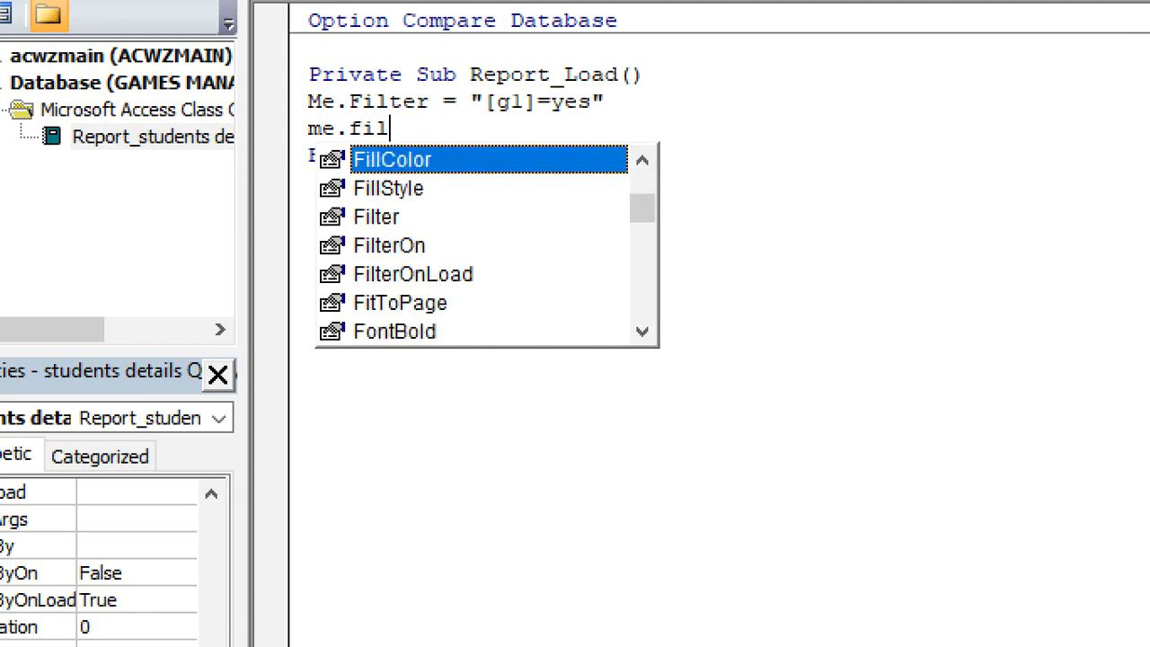
pyautogui.press('Down')
pyautogui.press('Down')
pyautogui.press('Down')
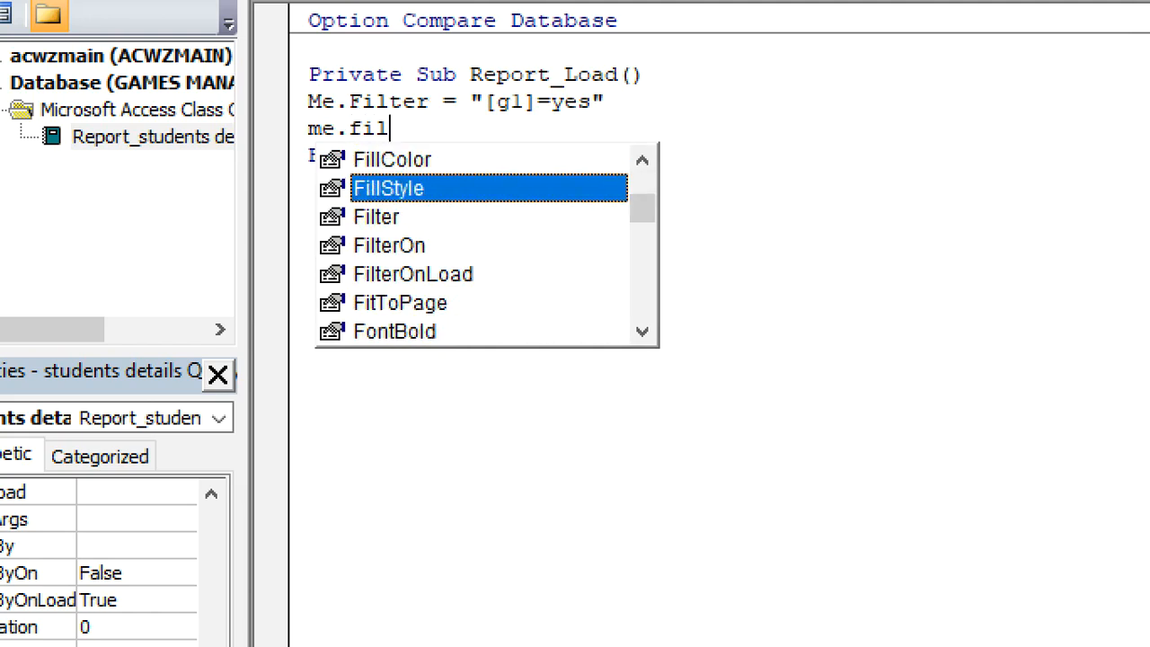
pyautogui.press('Tab')
pyautogui.write('=True')
pyautogui.press('Tab')
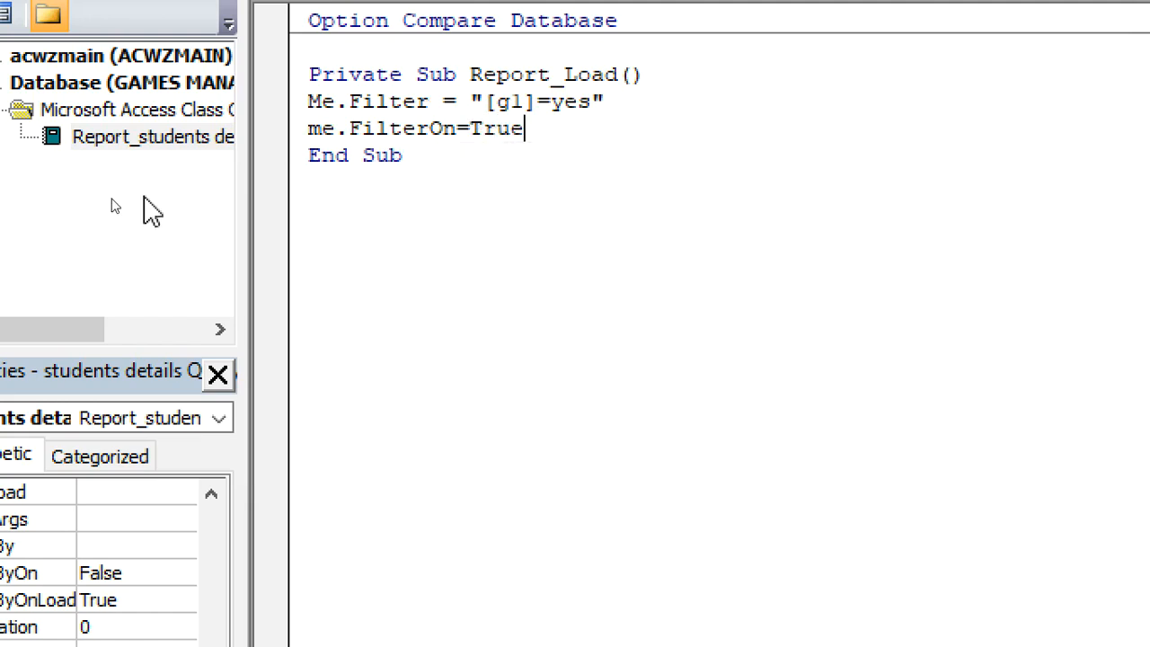
pyautogui.click(703, 290)
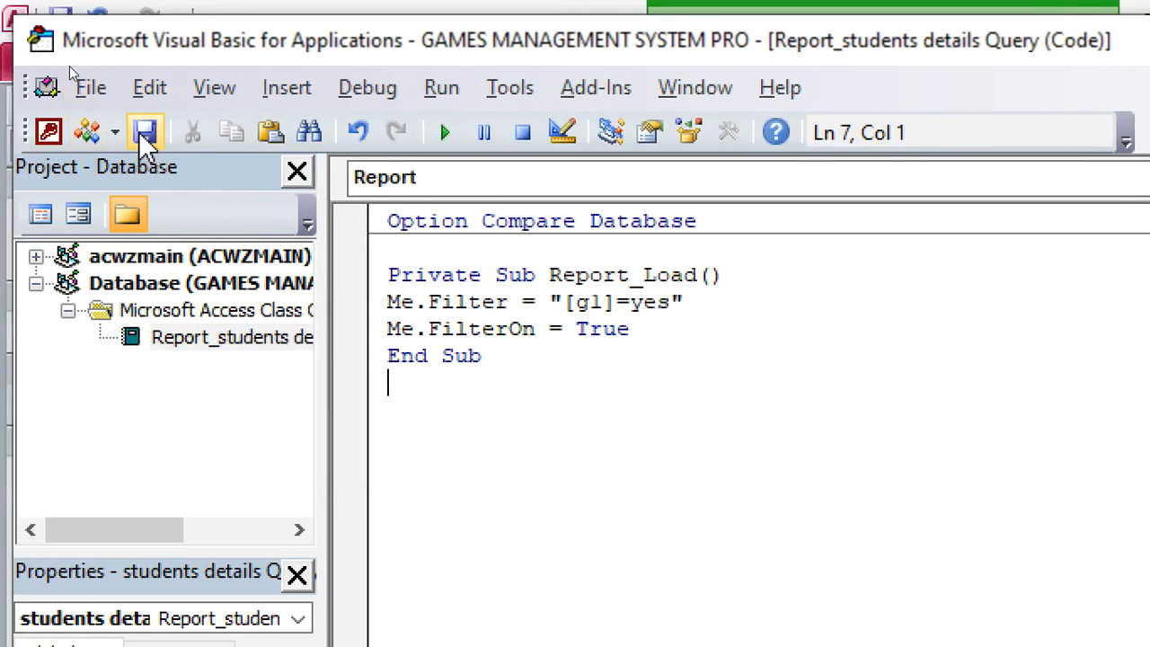
pyautogui.click(50, 133)
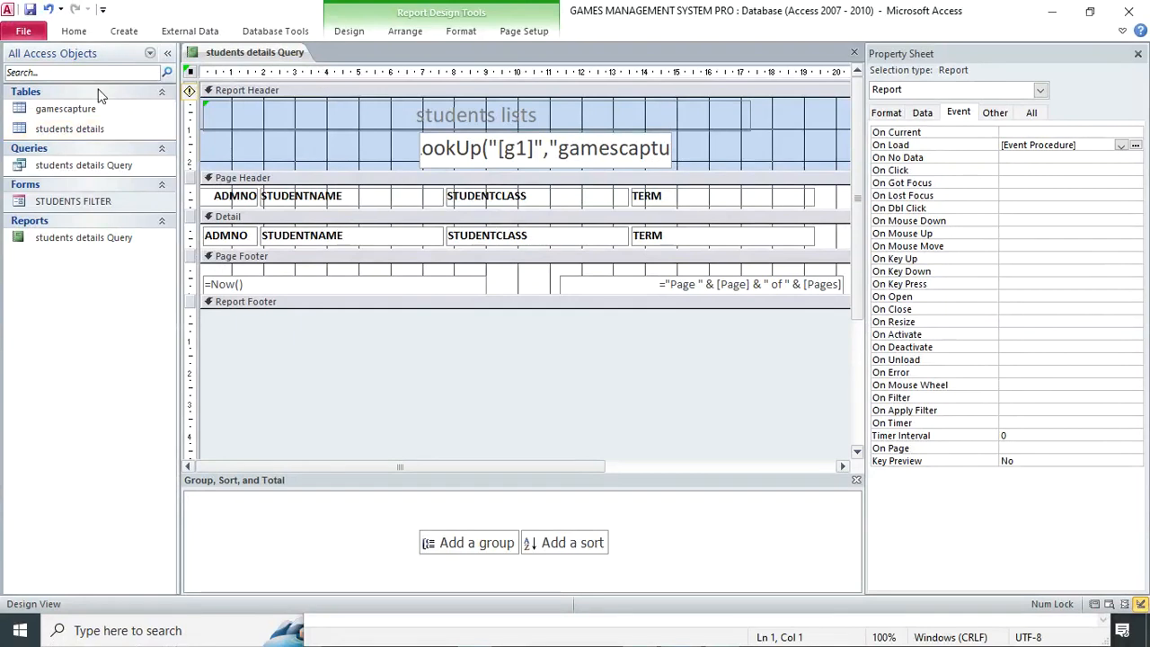
# Step: Run the filtered report in Report View for class 2 west, and close it
pyautogui.click(135, 63)
pyautogui.click(20, 61)
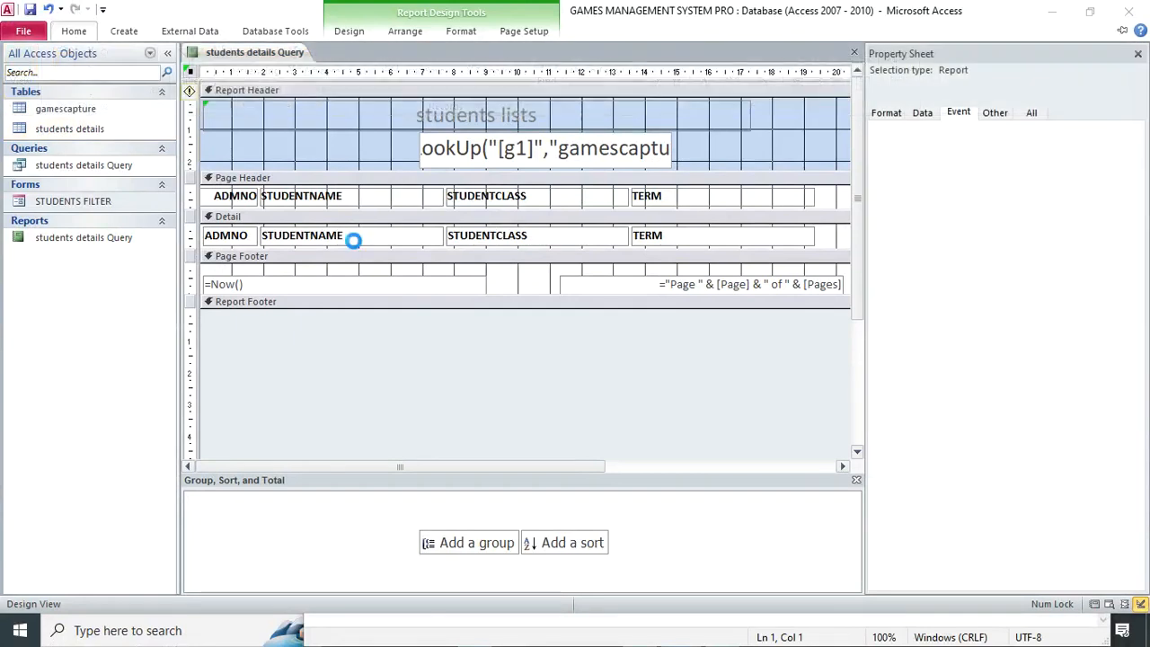
pyautogui.write('2 west')
pyautogui.press('Return')
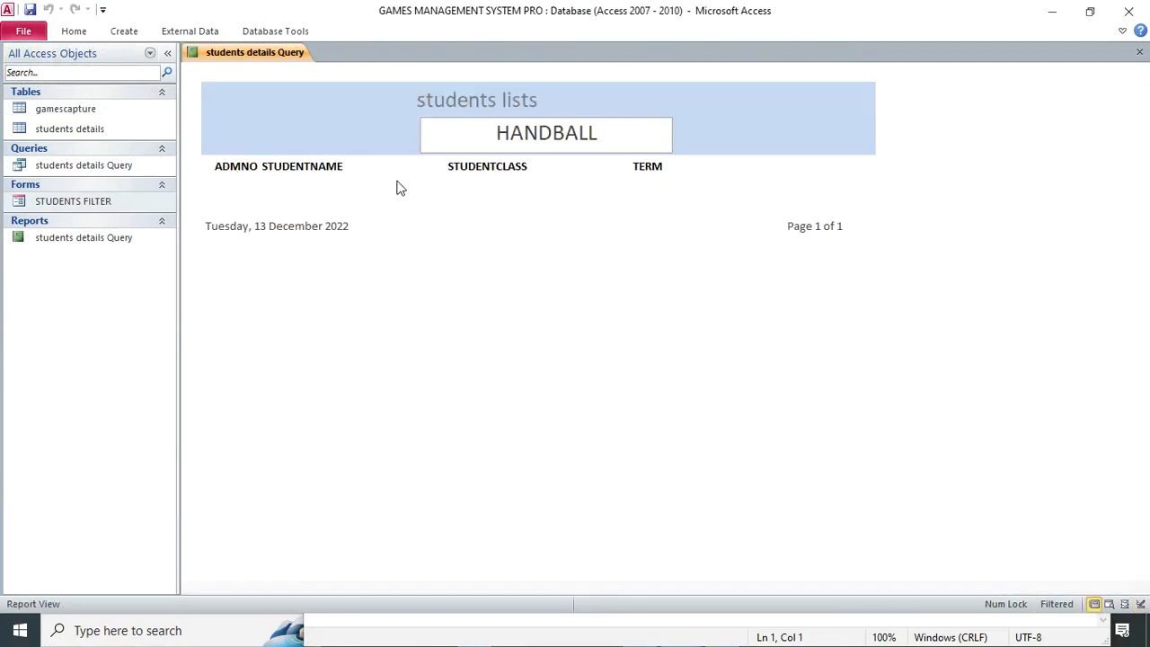
pyautogui.click(1140, 51)
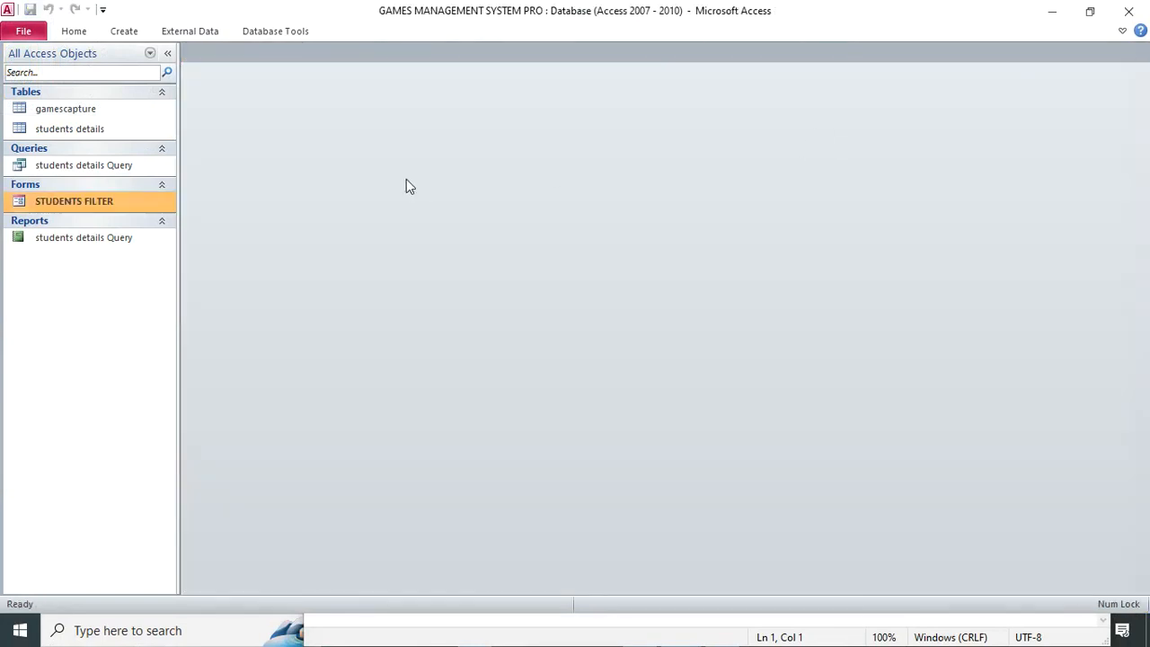
# Step: Open the STUDENTS FILTER form for class 2 west, tick HANDBALL for the first student, and close the form
pyautogui.doubleClick(68, 199)
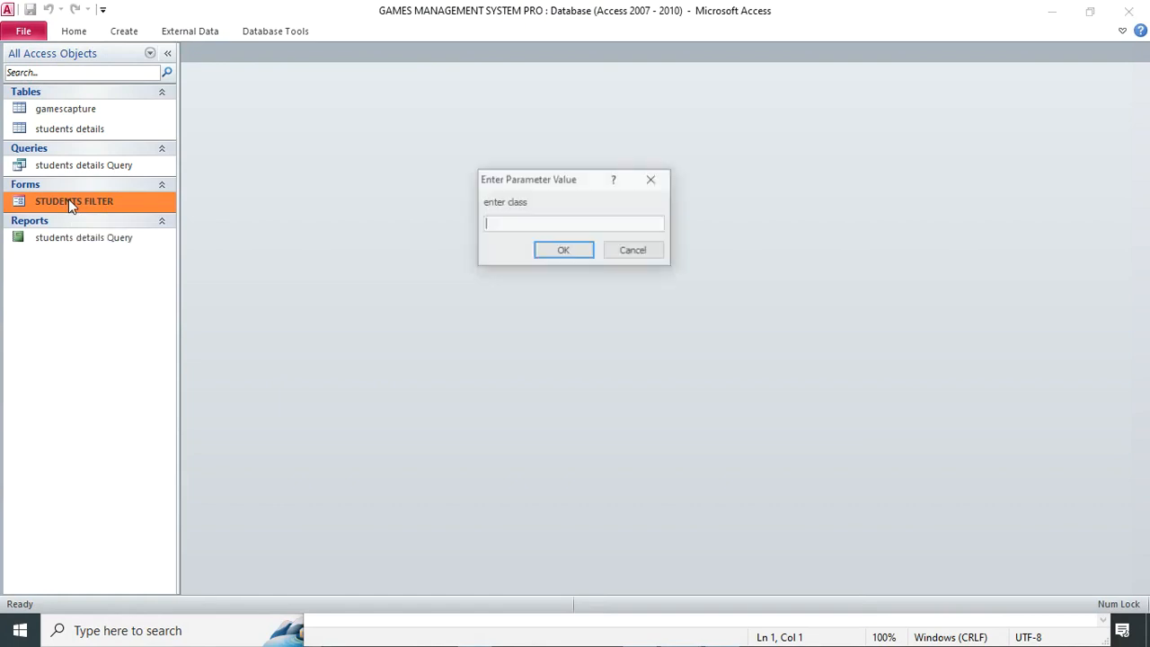
pyautogui.write('2')
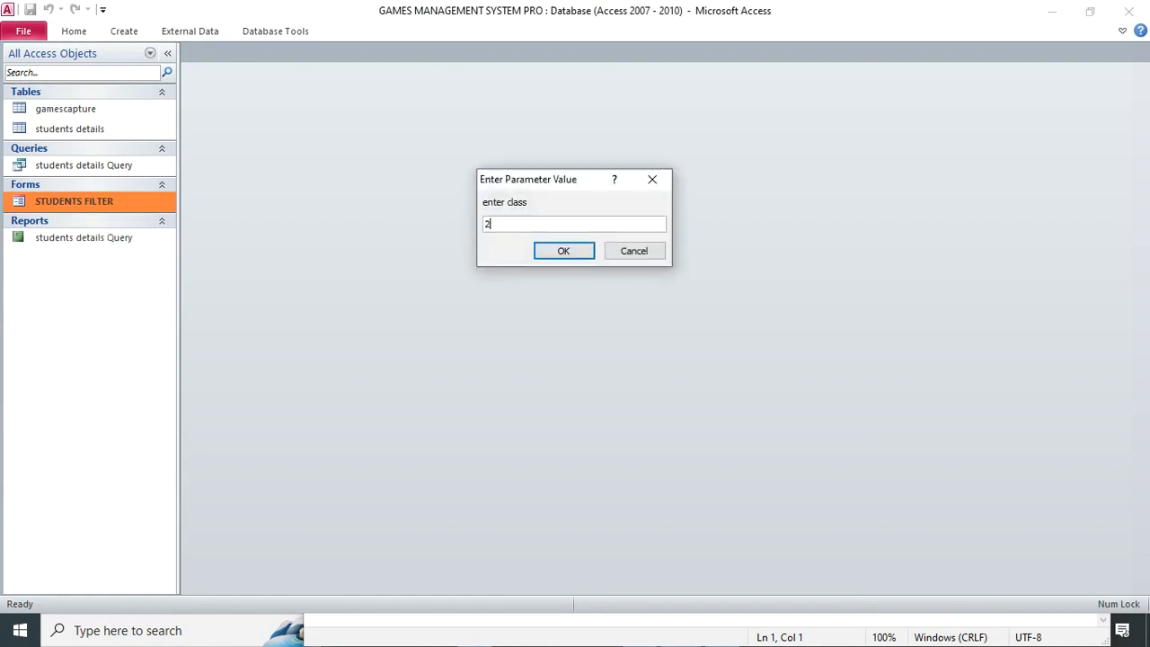
pyautogui.write(' wee')
pyautogui.press('BackSpace')
pyautogui.write('st')
pyautogui.press('Return')
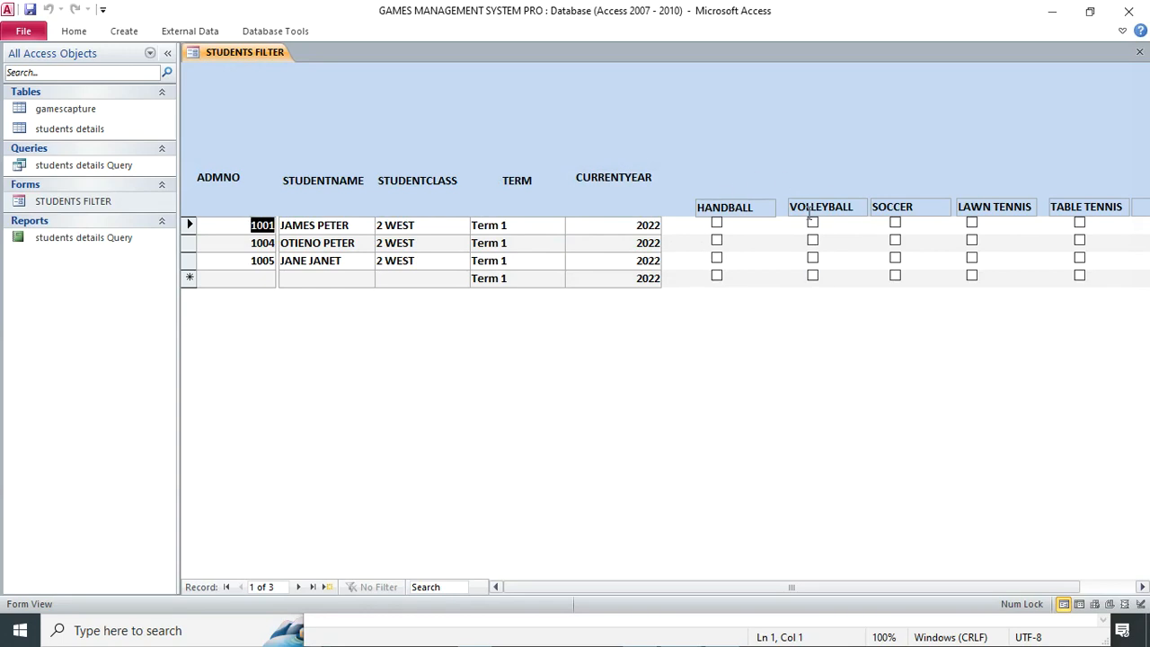
pyautogui.click(716, 223)
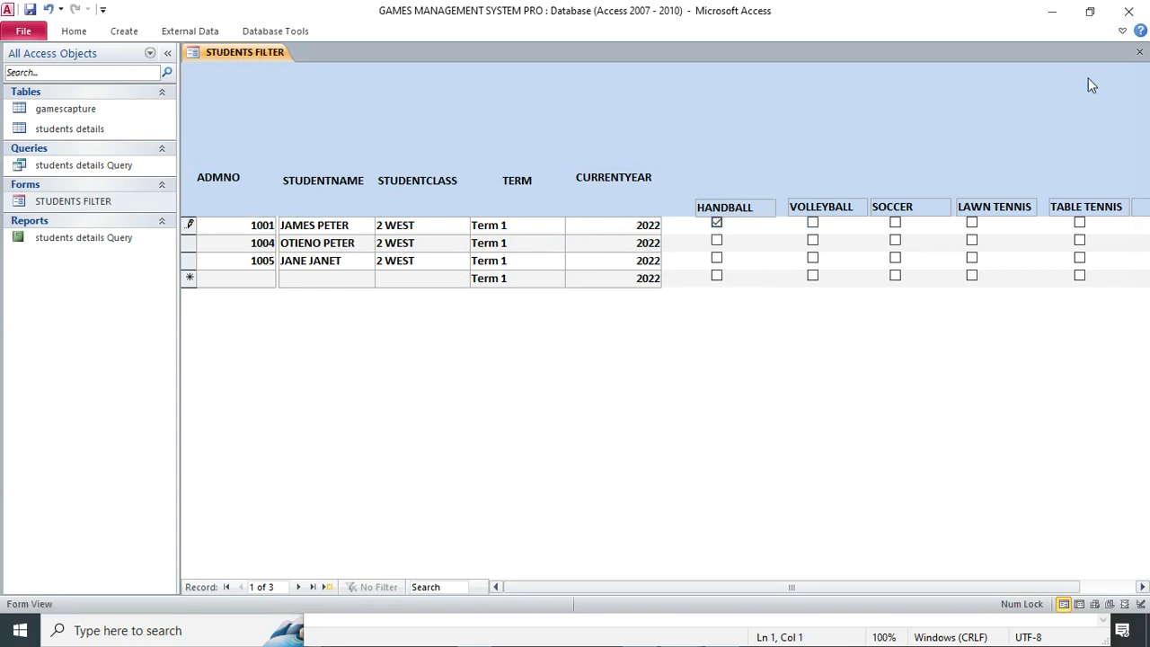
pyautogui.click(1138, 54)
# Step: Open the students details Query report for class 2 west to check the filtered list, and close it
pyautogui.doubleClick(95, 239)
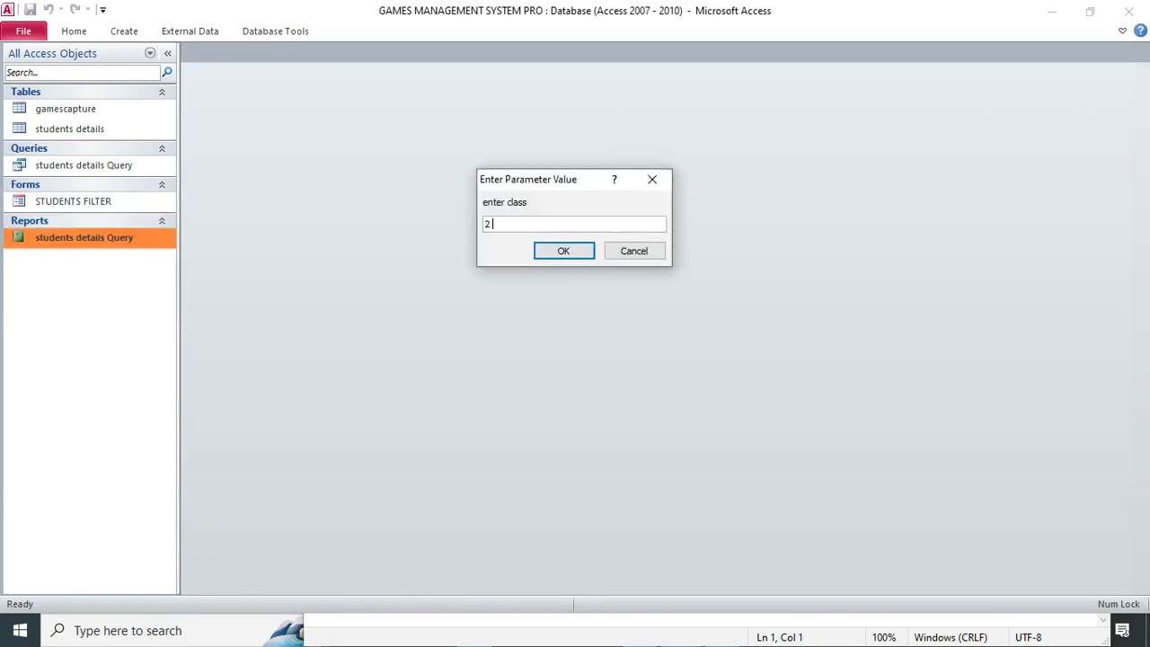
pyautogui.write('2 west')
pyautogui.press('Return')
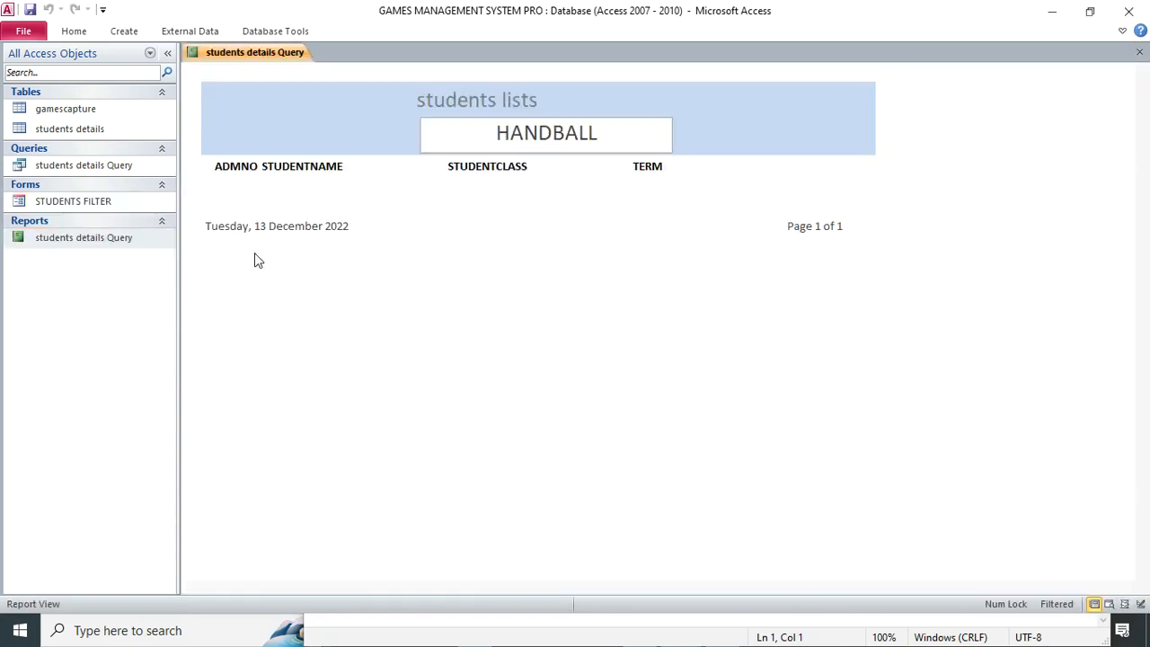
pyautogui.rightClick(483, 234)
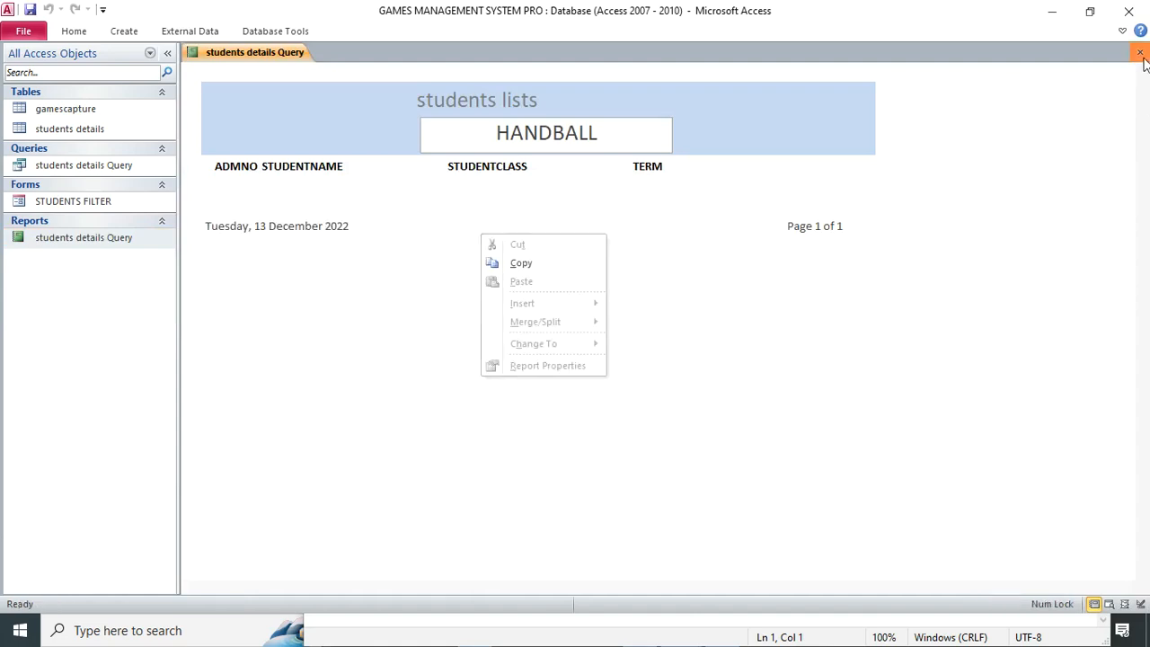
pyautogui.click(1139, 51)
# Step: Check the HANDBALL ticks for class 2 west in the STUDENTS FILTER form, and close it
pyautogui.doubleClick(99, 203)
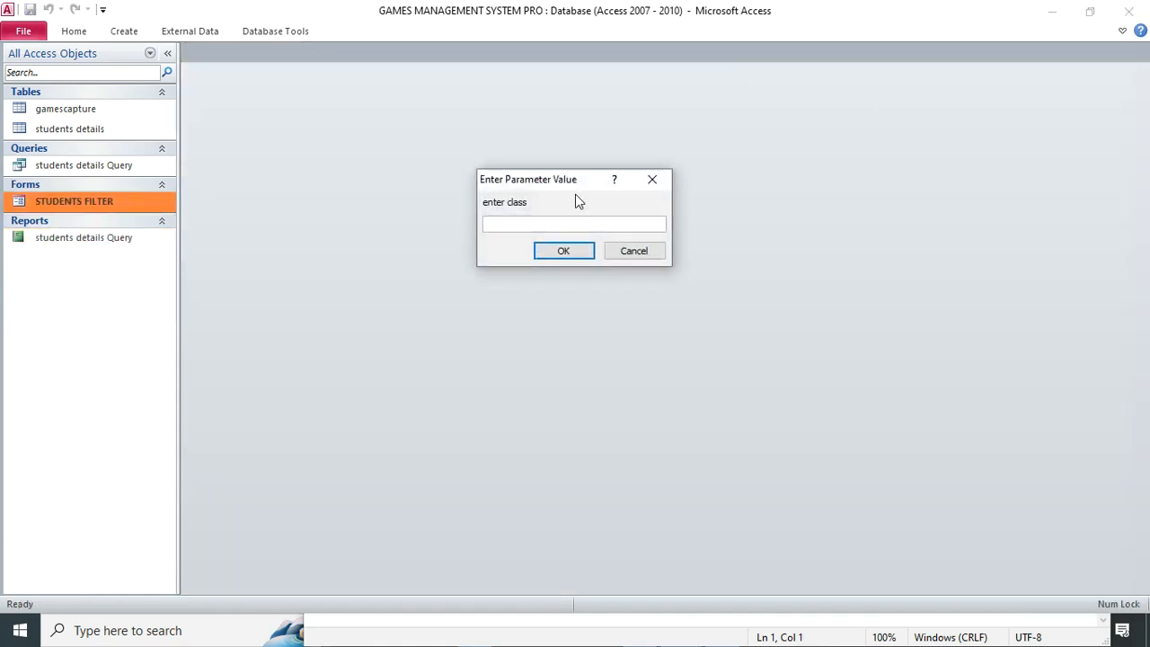
pyautogui.write('2 west')
pyautogui.press('Return')
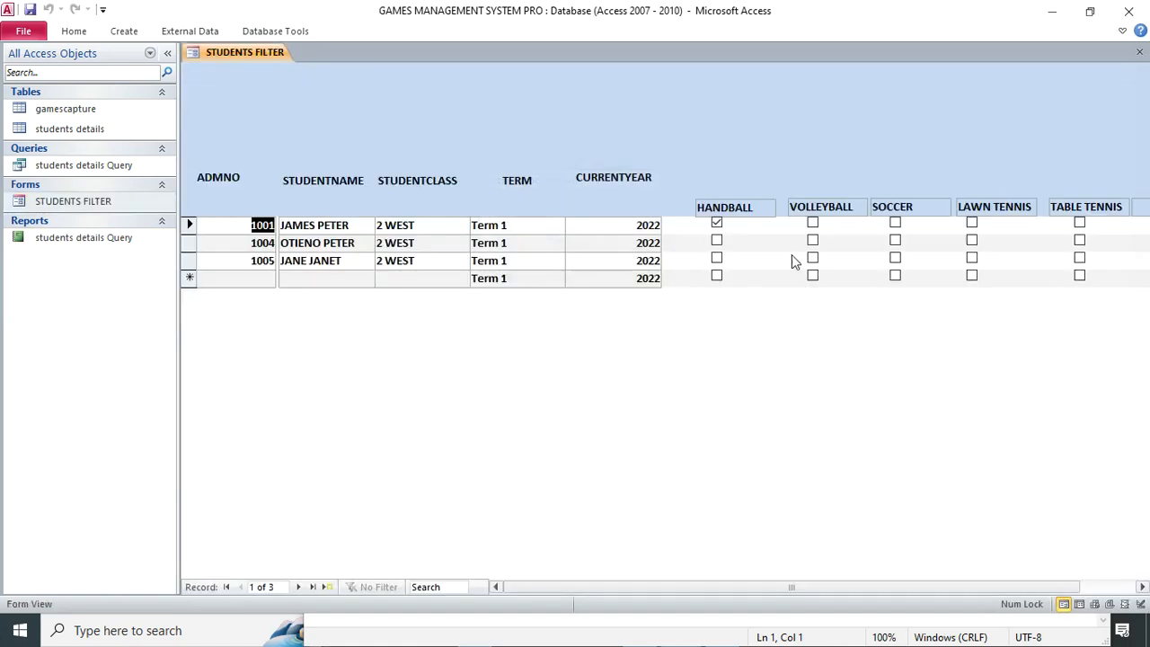
pyautogui.click(1139, 51)
# Step: Run the students details Query report for class 2 west to check which students it lists
pyautogui.doubleClick(106, 239)
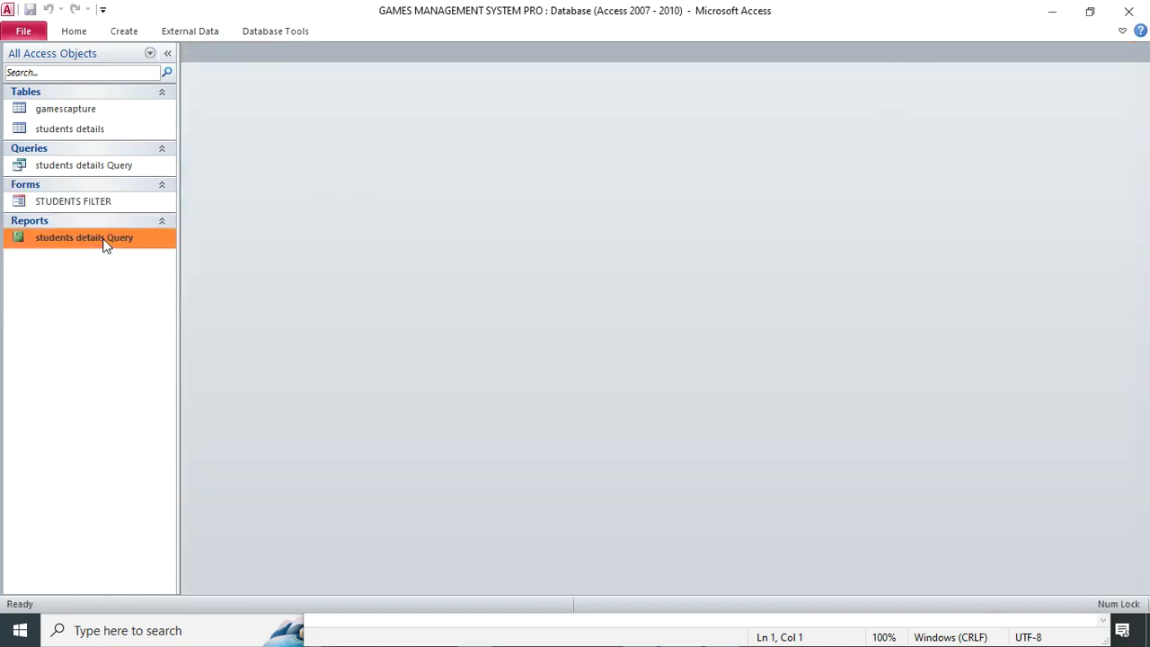
pyautogui.write('2')
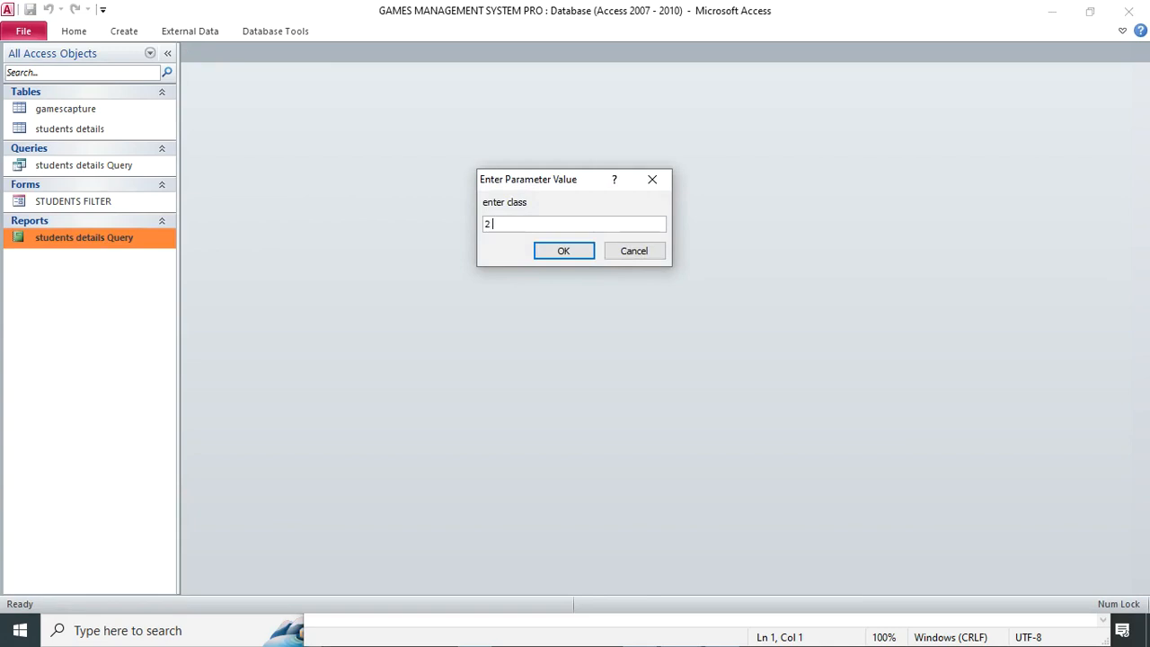
pyautogui.write(' west')
pyautogui.press('Return')
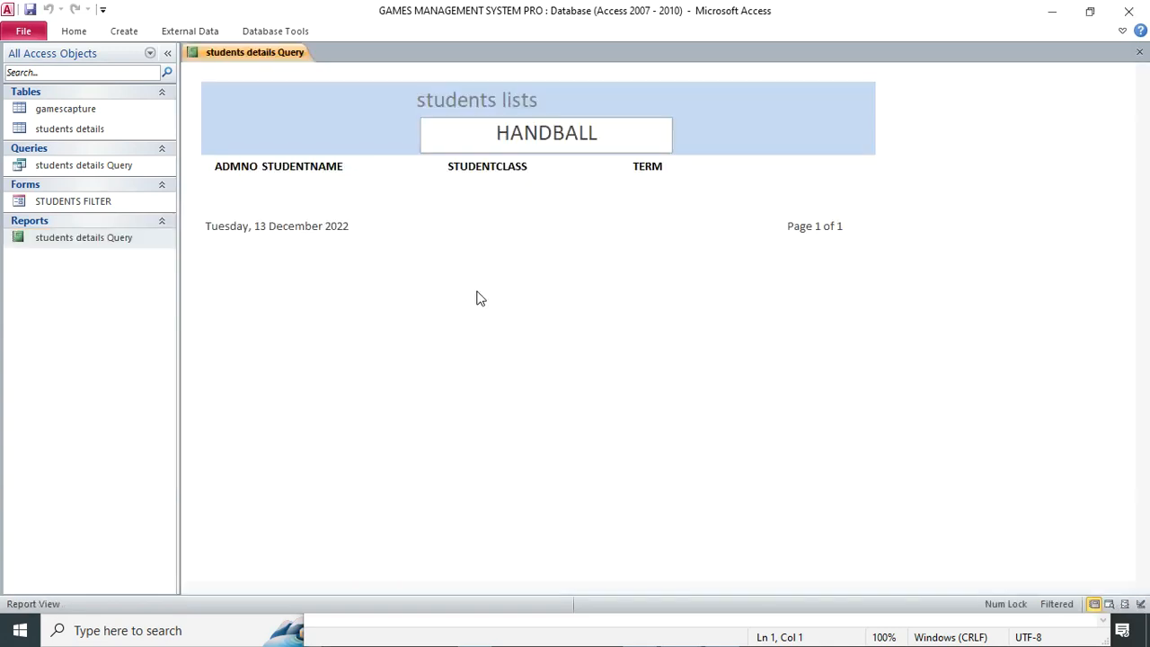
# Step: Switch the report to Design View, check the tick field names in the students details table, and close the table
pyautogui.rightClick(560, 231)
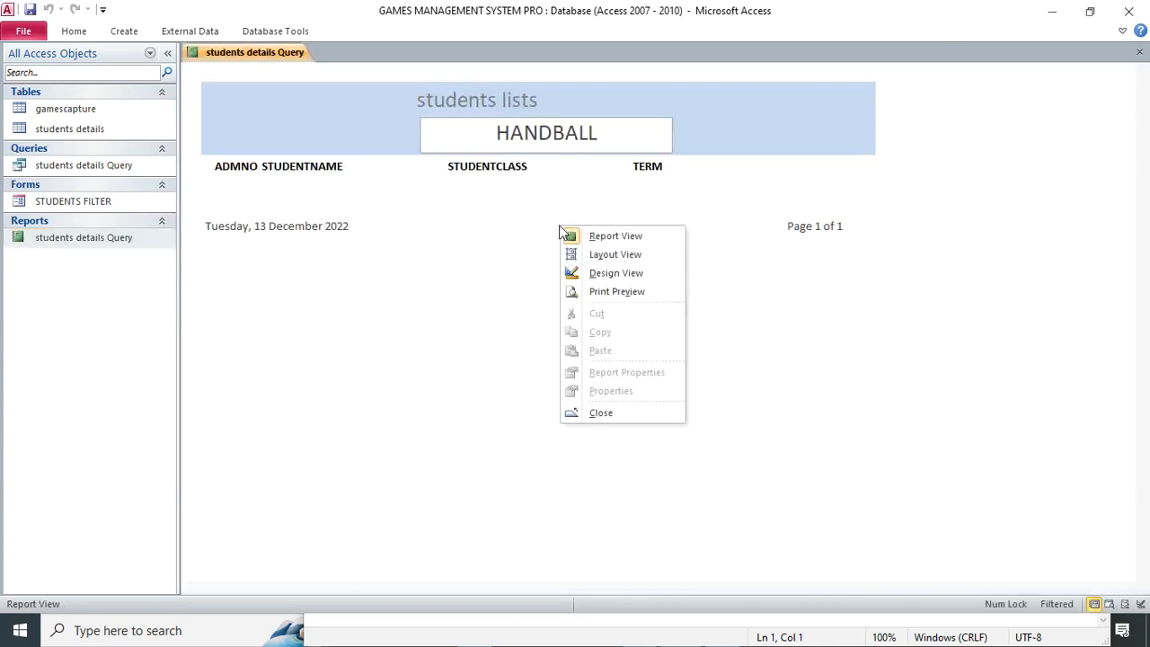
pyautogui.click(622, 273)
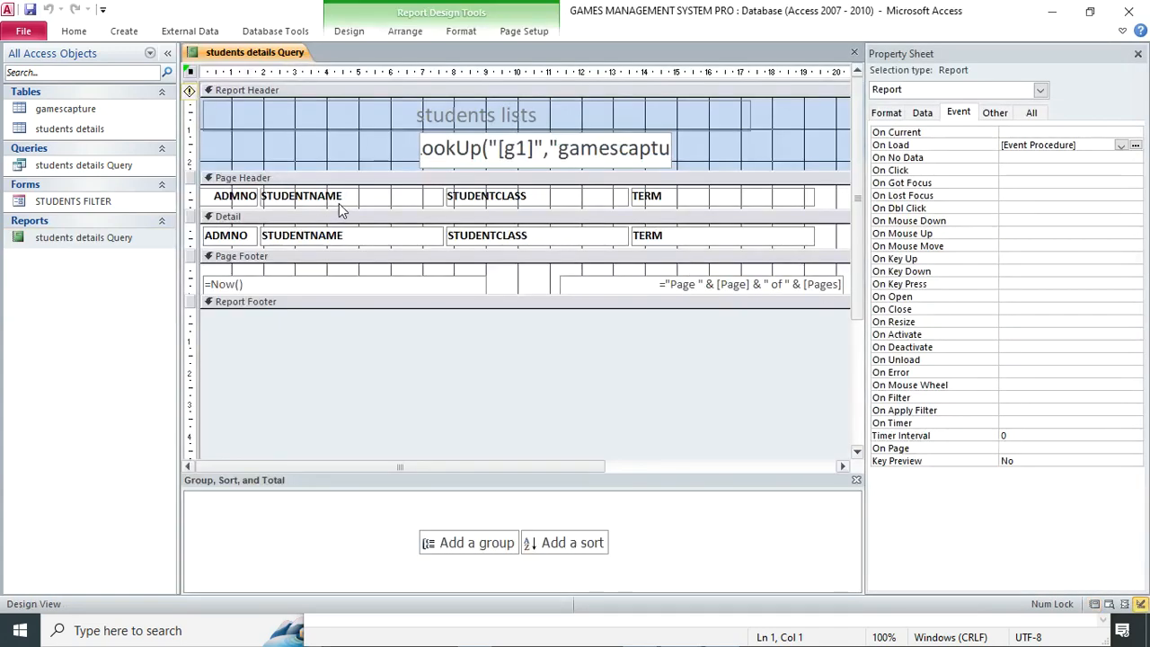
pyautogui.click(75, 112)
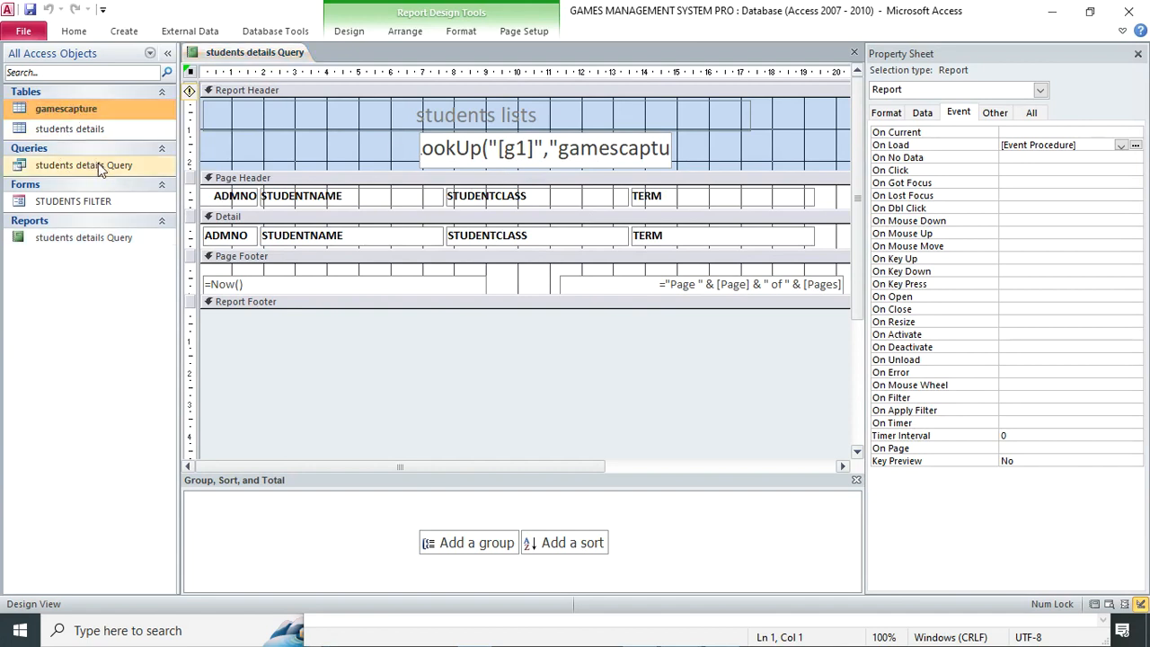
pyautogui.doubleClick(87, 129)
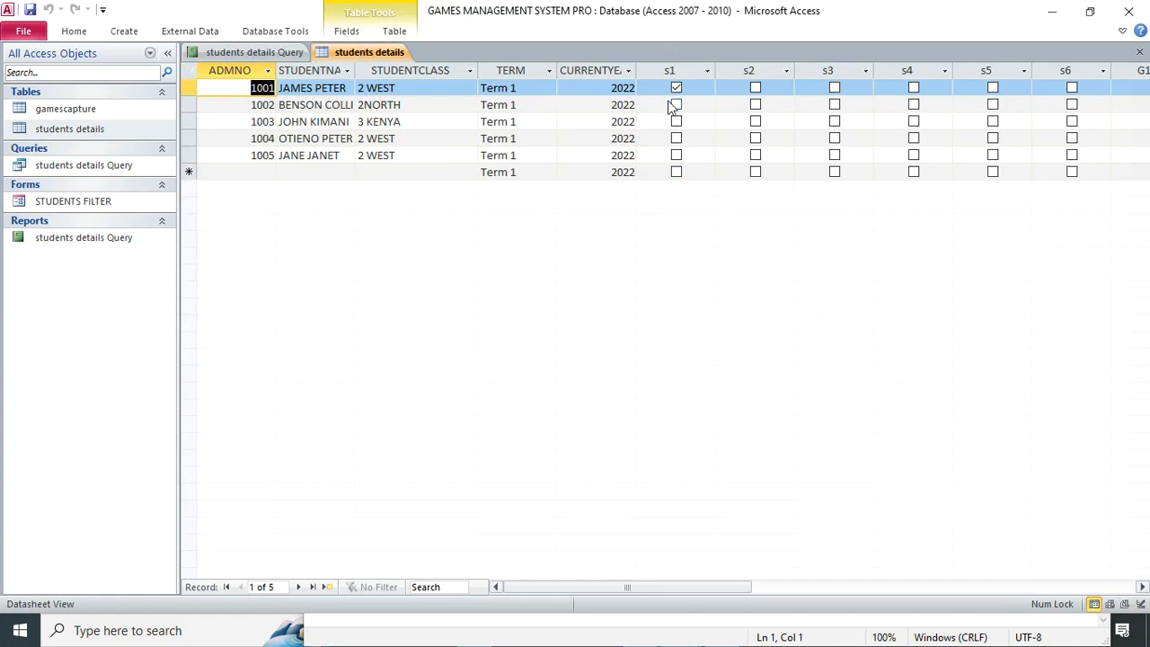
pyautogui.click(1139, 51)
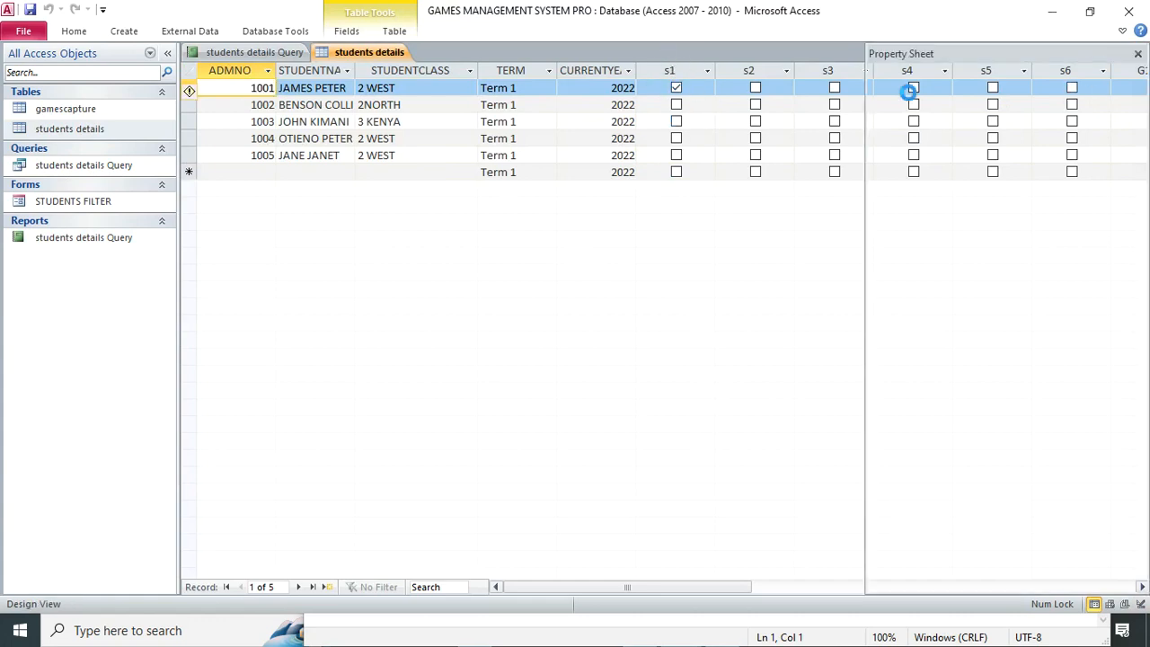
# Step: Change the filter in the report's On Load procedure to "[s1]=yes" and close the code editor
pyautogui.click(1136, 145)
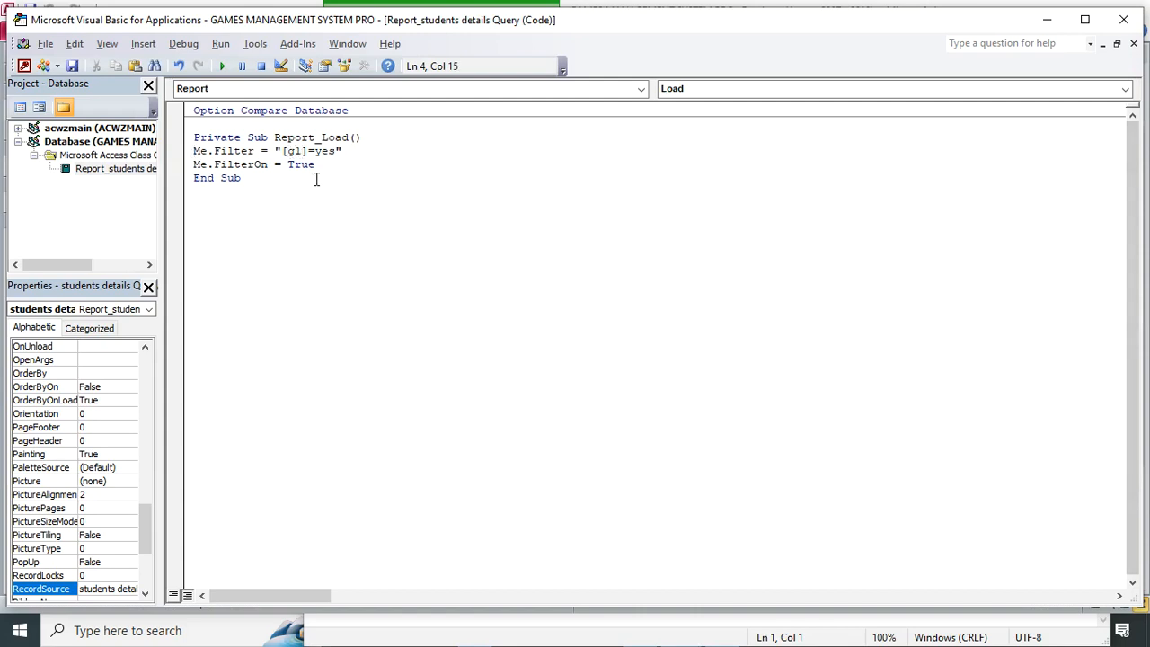
pyautogui.press('Delete')
pyautogui.write('s')
pyautogui.click(1123, 19)
# Step: Run the corrected HANDBALL report in Report View for class 2 west, and close it
pyautogui.click(75, 30)
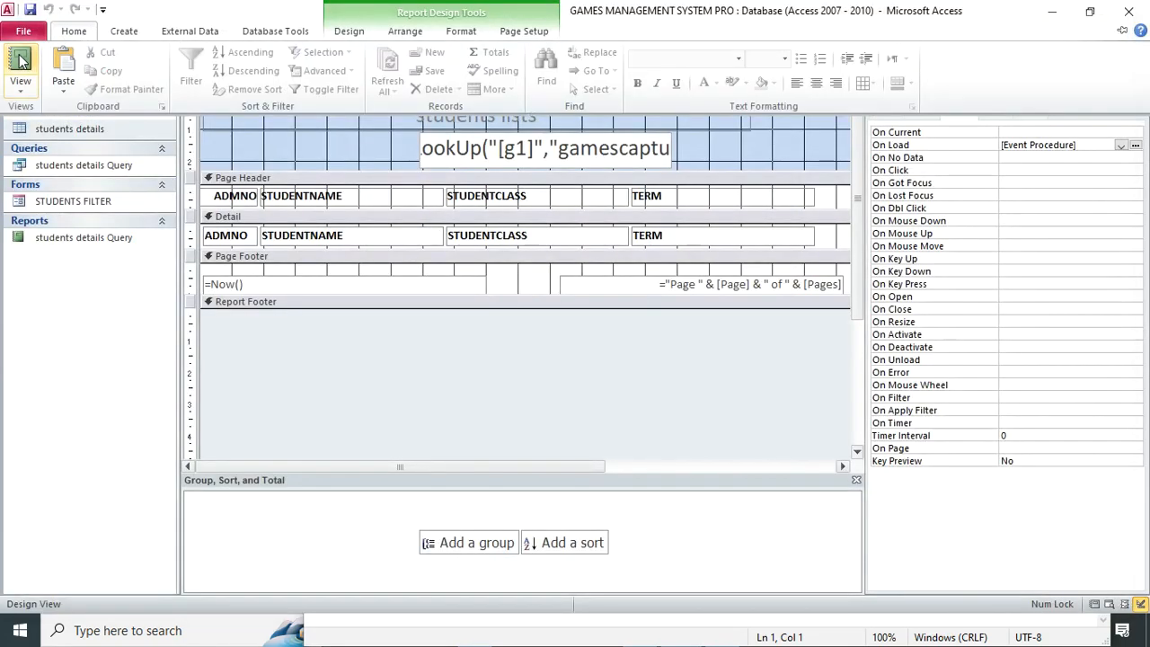
pyautogui.click(20, 76)
pyautogui.write('2 west')
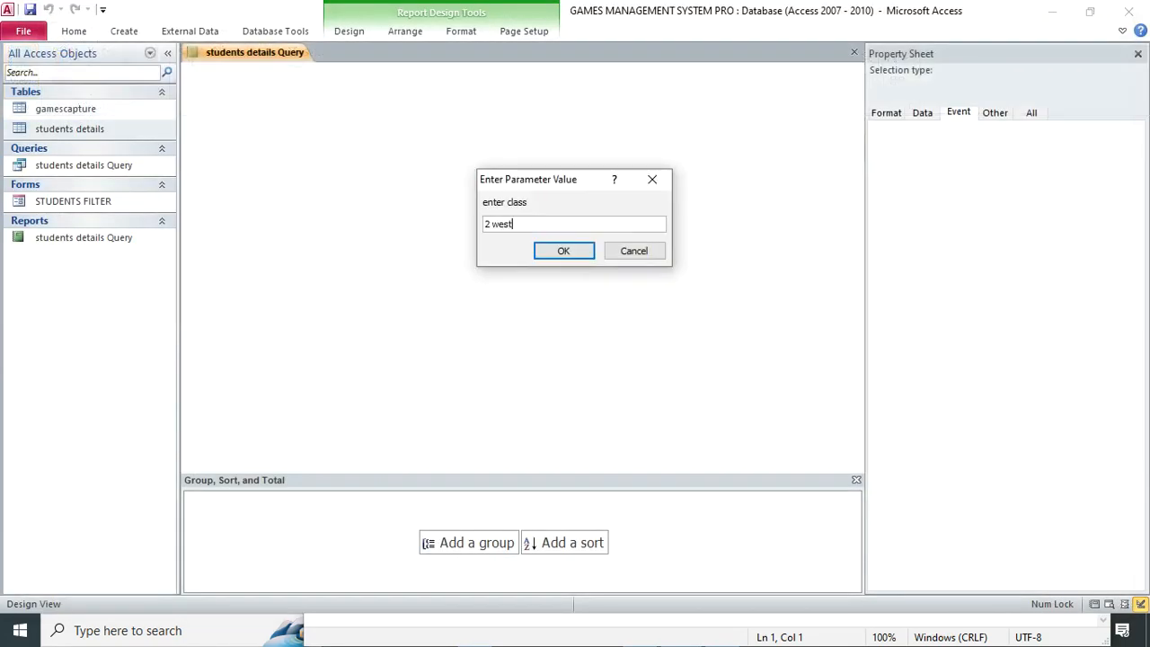
pyautogui.press('Return')
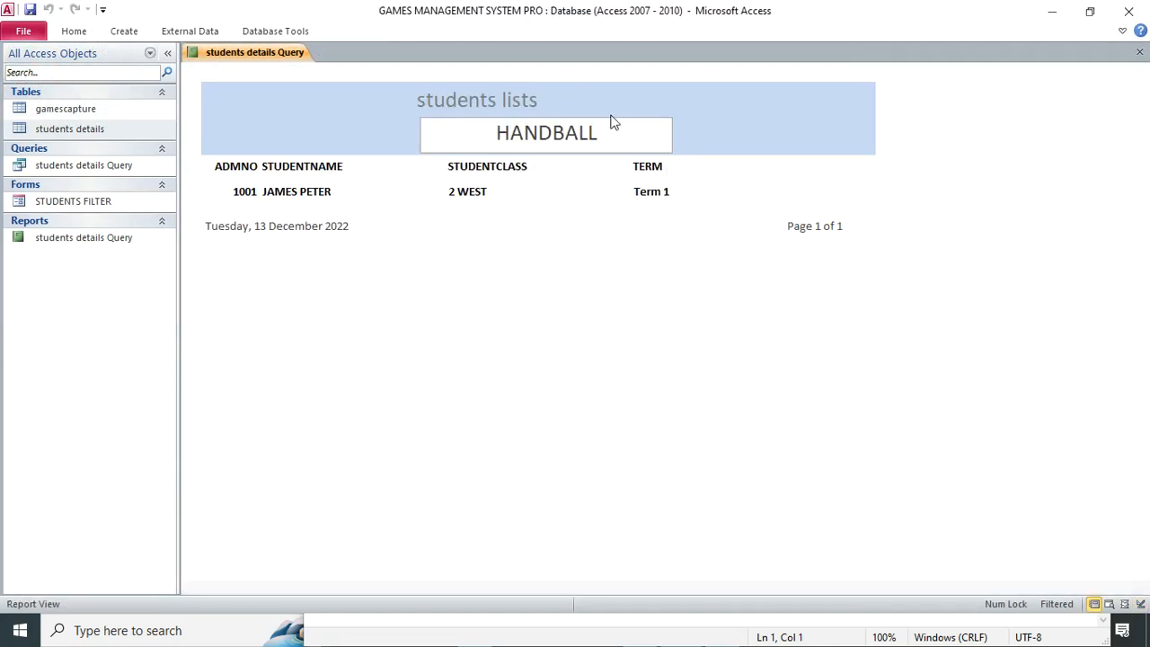
pyautogui.click(1139, 52)
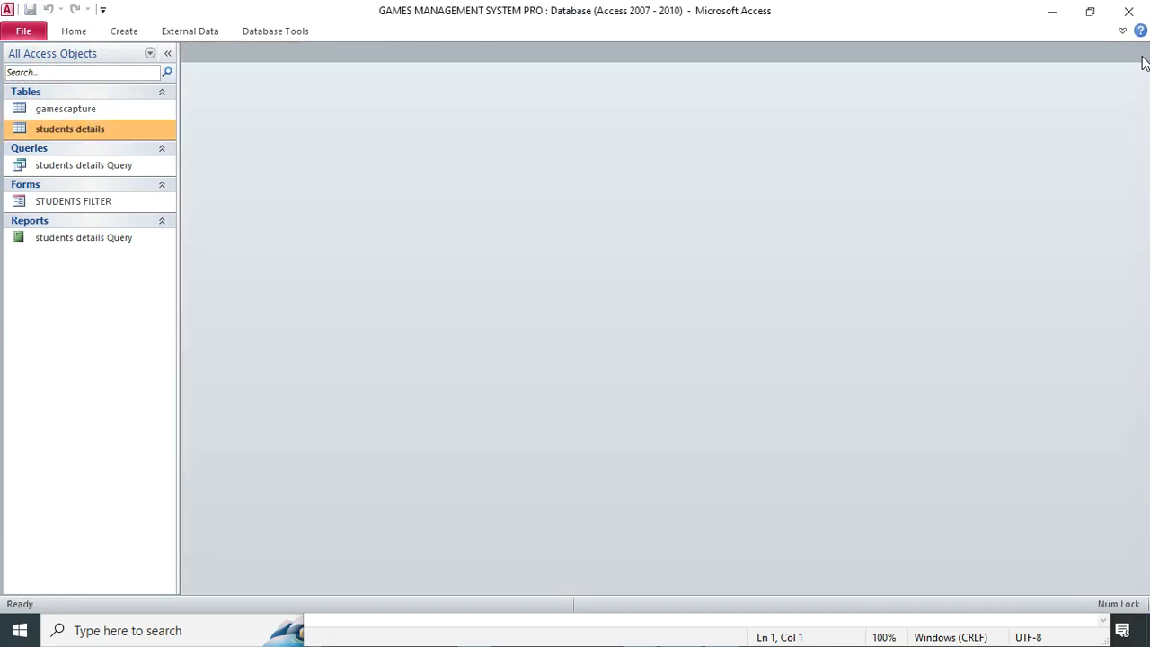
# Step: Copy the students details Query report and rename the original report as s1
pyautogui.rightClick(87, 240)
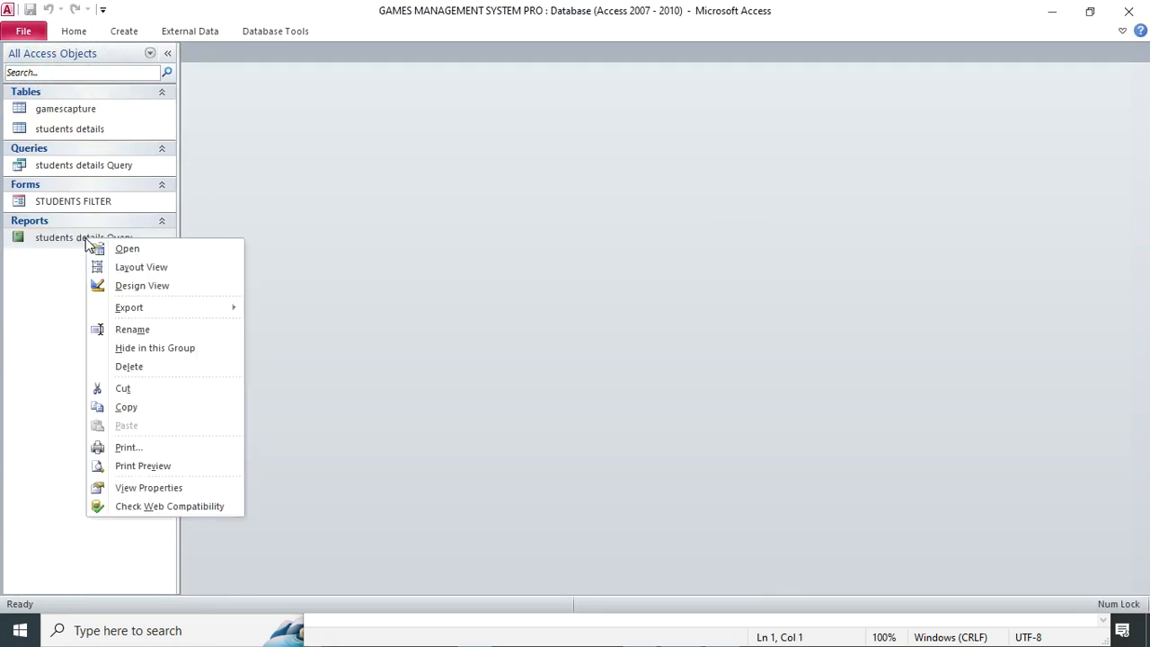
pyautogui.click(139, 407)
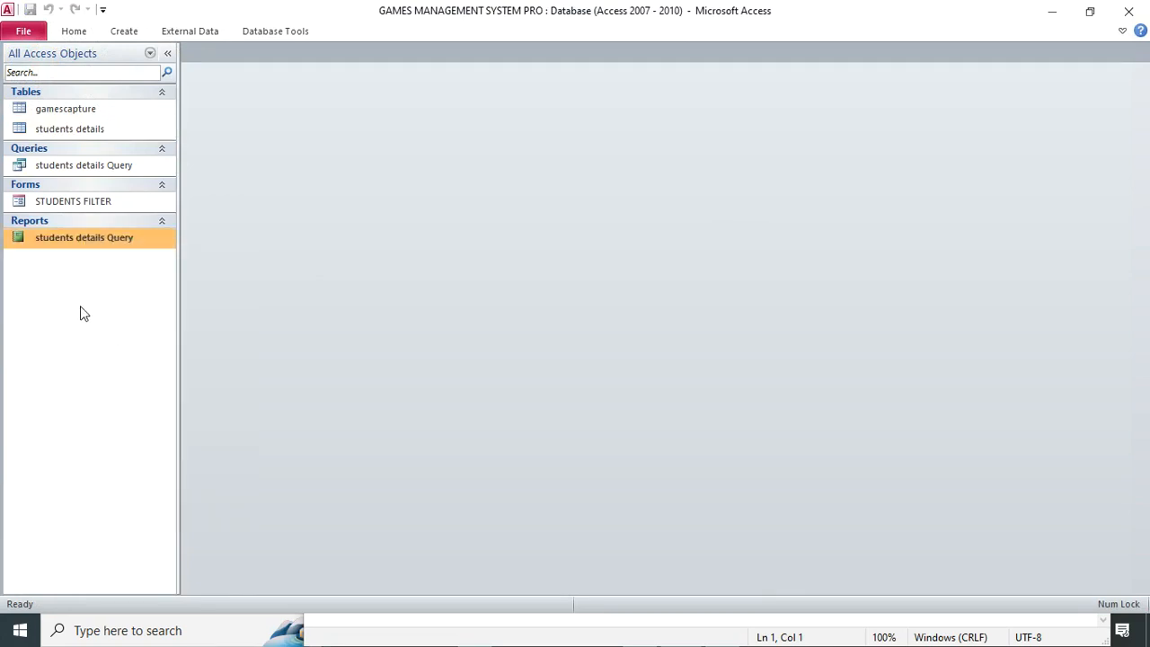
pyautogui.rightClick(77, 251)
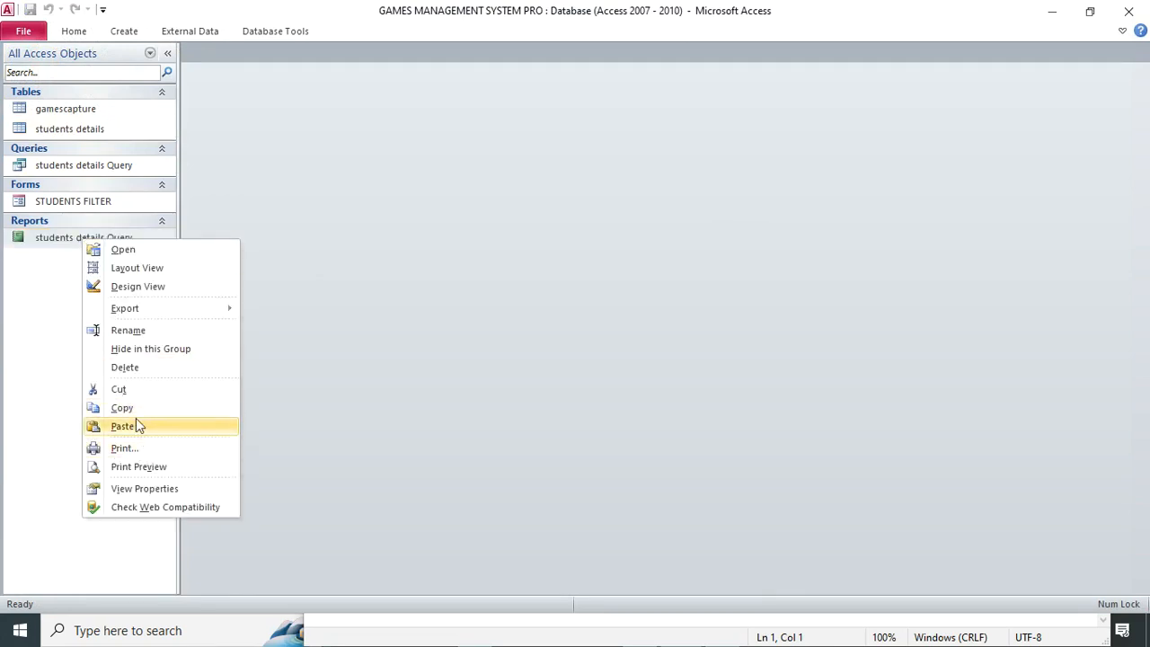
pyautogui.click(135, 332)
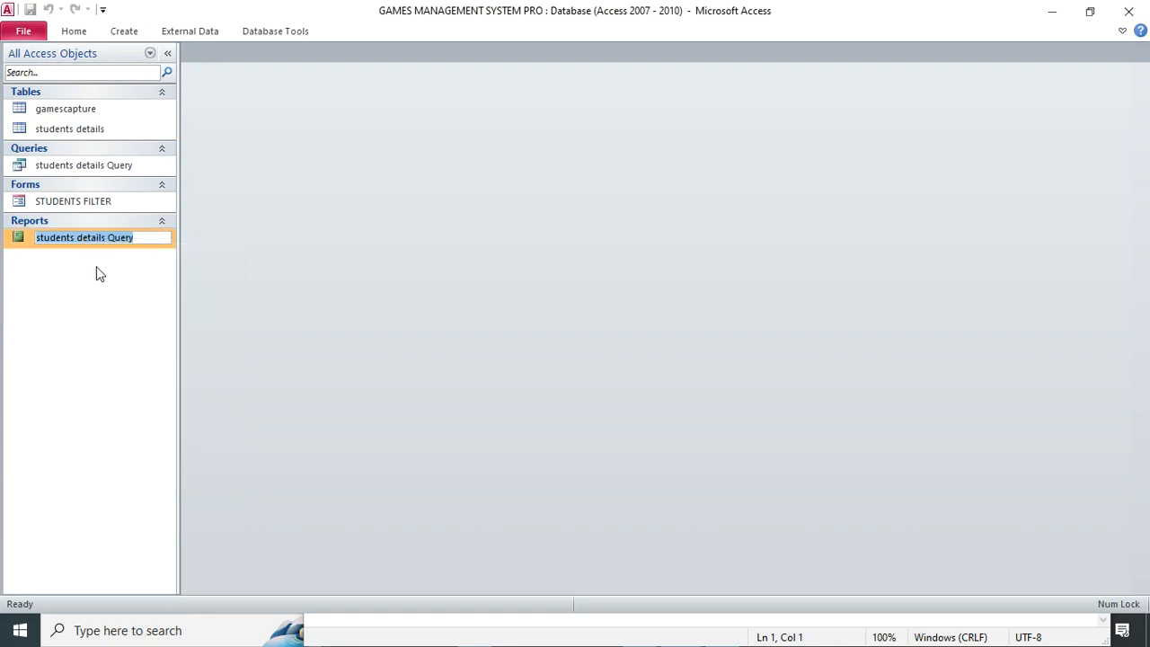
pyautogui.write('s1')
pyautogui.press('Return')
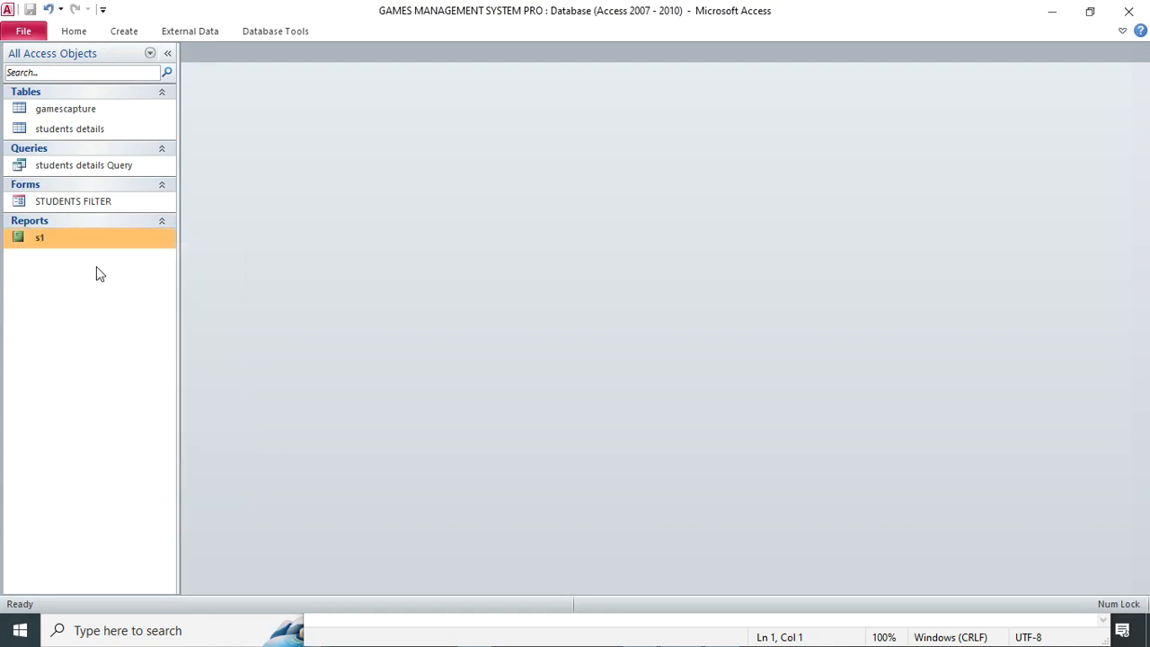
# Step: Try to paste the report that was copied before the rename
pyautogui.rightClick(90, 282)
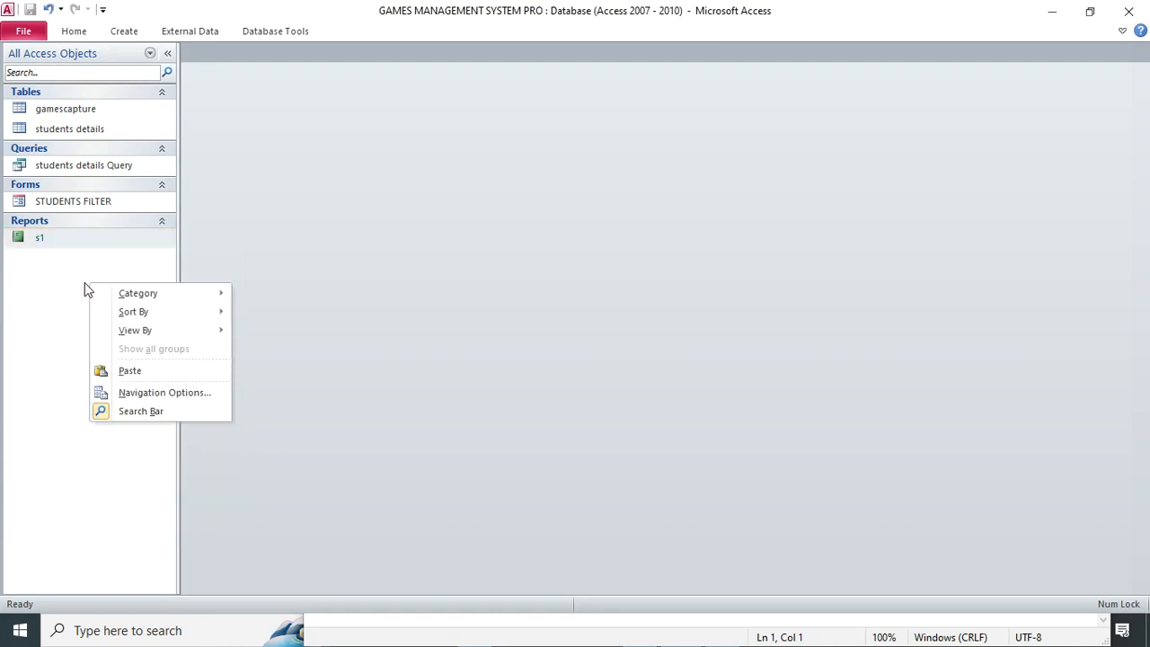
pyautogui.click(135, 372)
pyautogui.click(575, 365)
# Step: Duplicate the s1 report under the name s2
pyautogui.rightClick(53, 237)
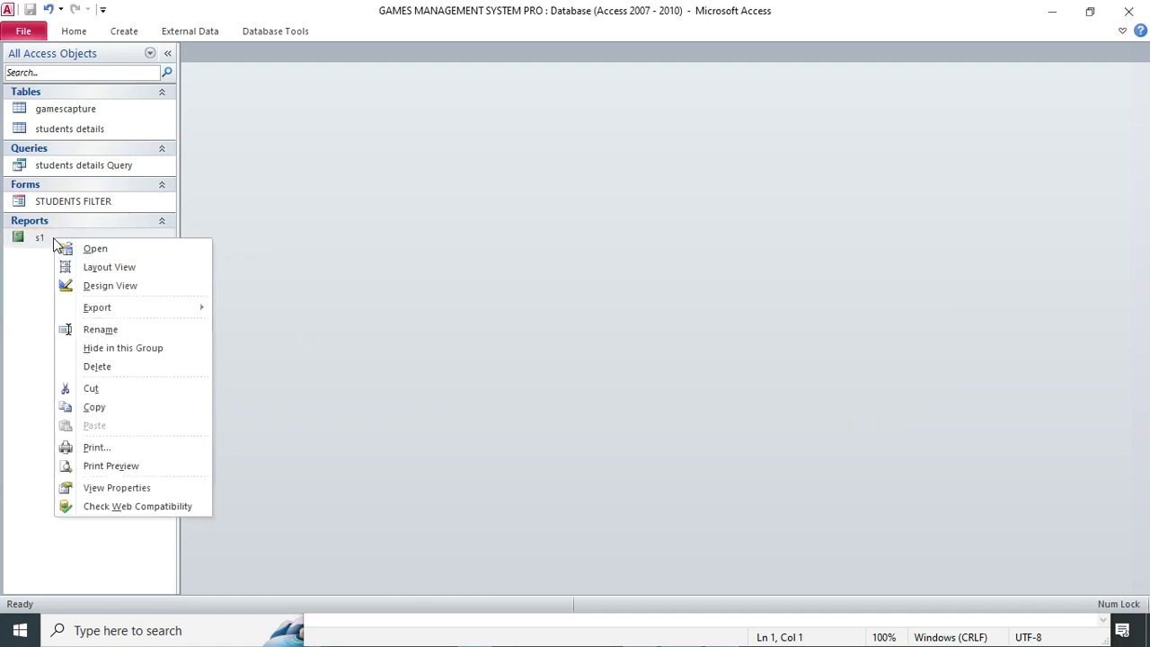
pyautogui.click(106, 406)
pyautogui.rightClick(62, 295)
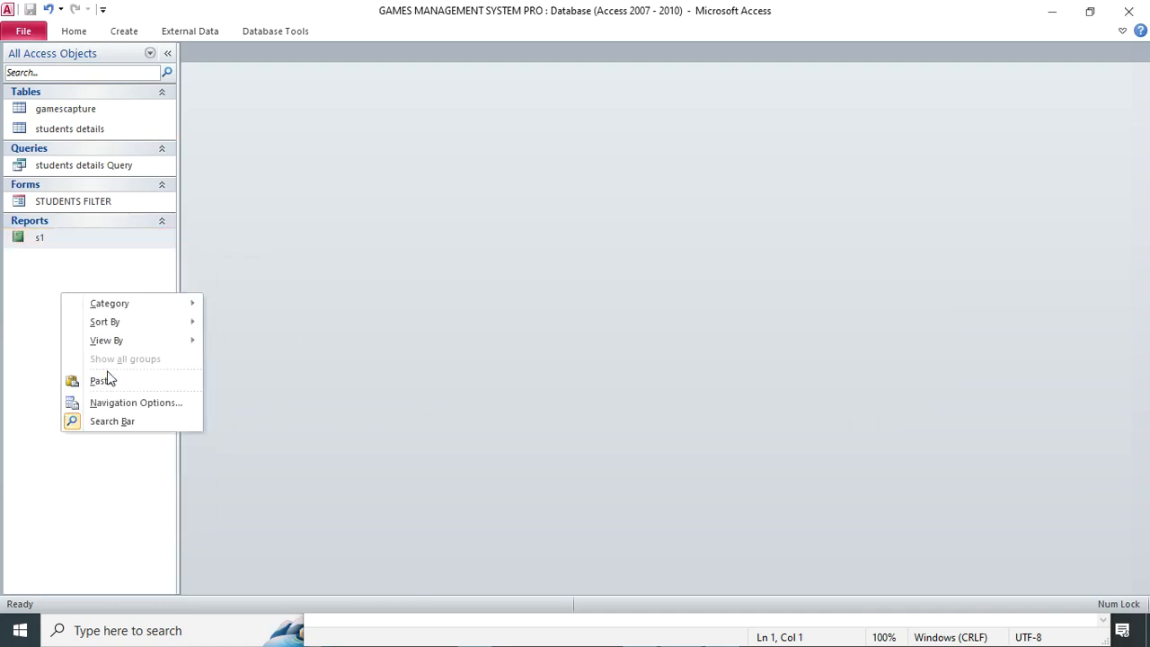
pyautogui.click(109, 381)
pyautogui.write('s2')
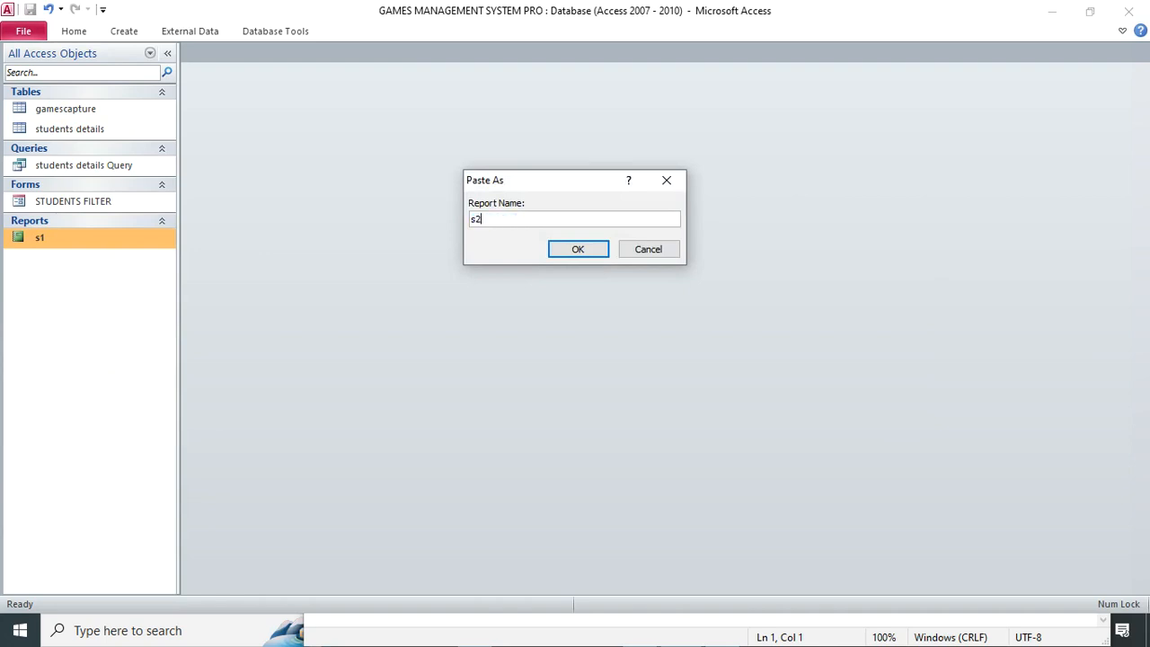
pyautogui.press('Return')
# Step: Open report s2 in Design View and change the header text box's DLookUp field to [g2]
pyautogui.rightClick(46, 260)
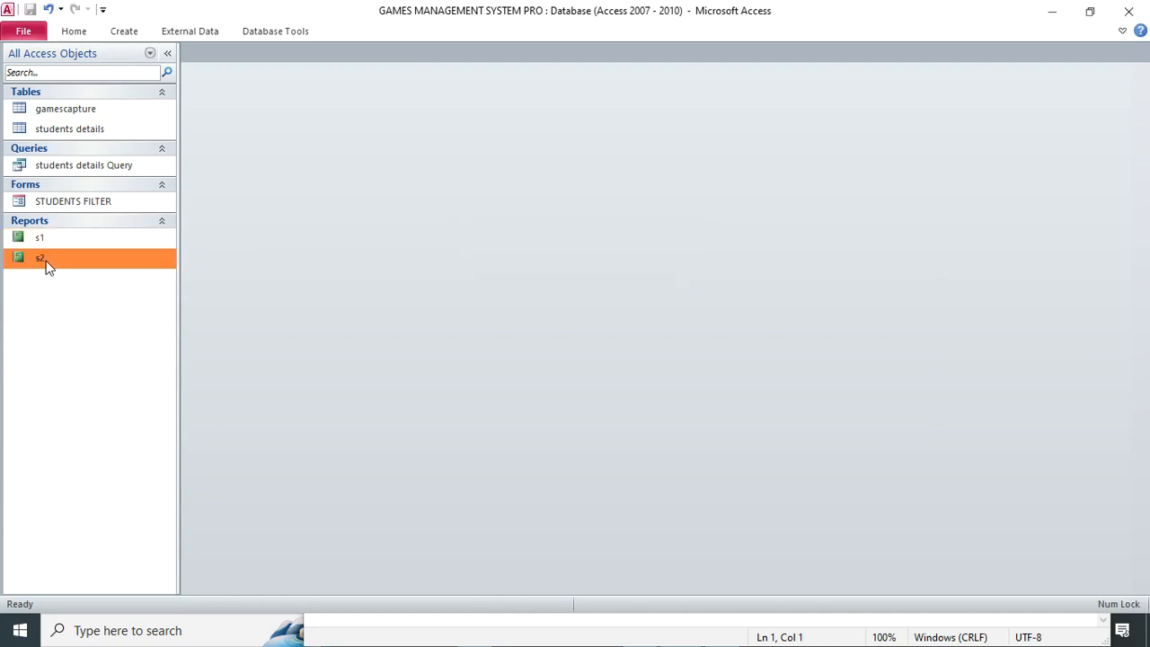
pyautogui.click(94, 308)
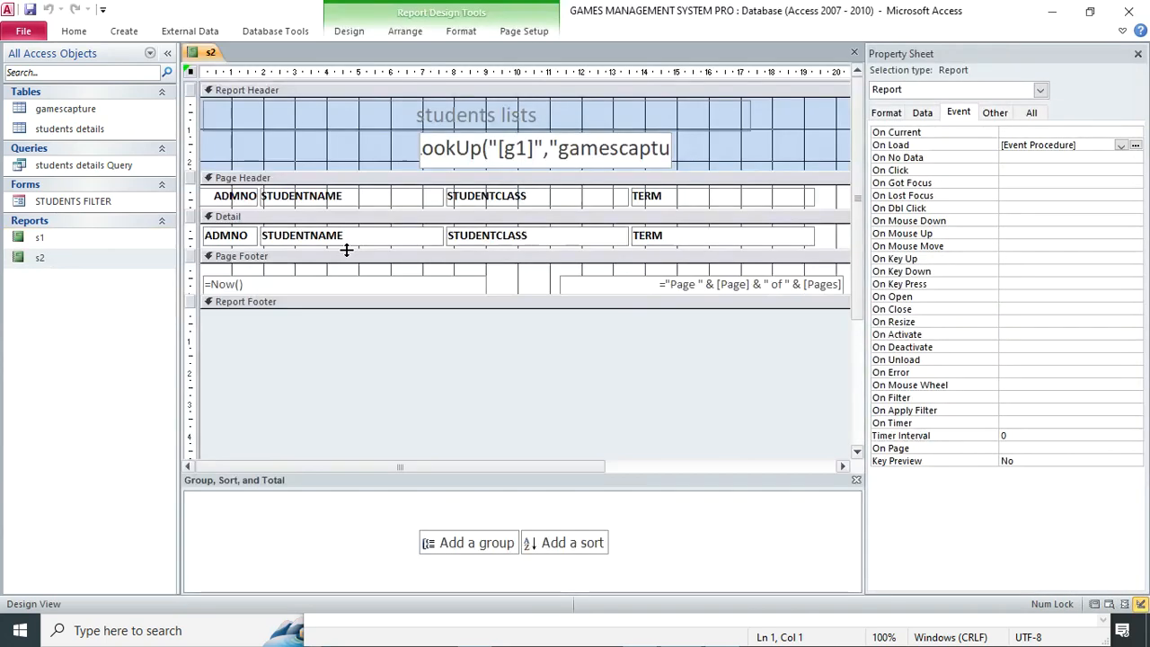
pyautogui.click(521, 149)
pyautogui.click(521, 149)
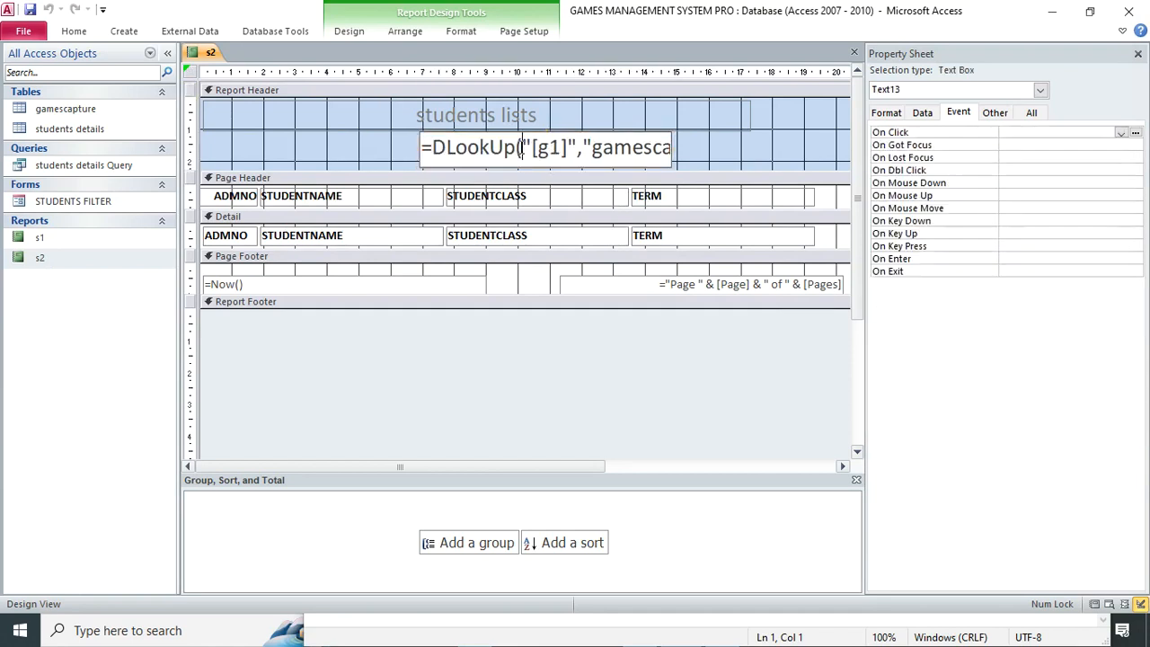
pyautogui.click(558, 148)
pyautogui.press('BackSpace')
pyautogui.write('2')
# Step: Change the filter in report s2's On Load procedure to "[s2]=yes" and close the code editor
pyautogui.click(962, 117)
pyautogui.click(1040, 90)
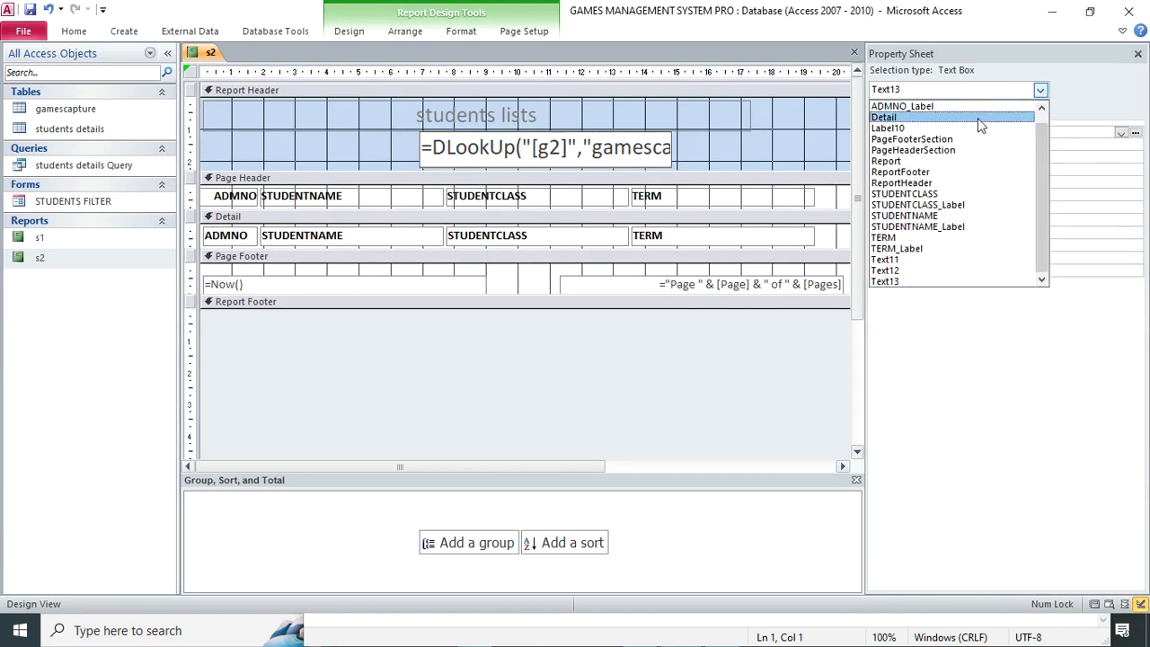
pyautogui.click(886, 161)
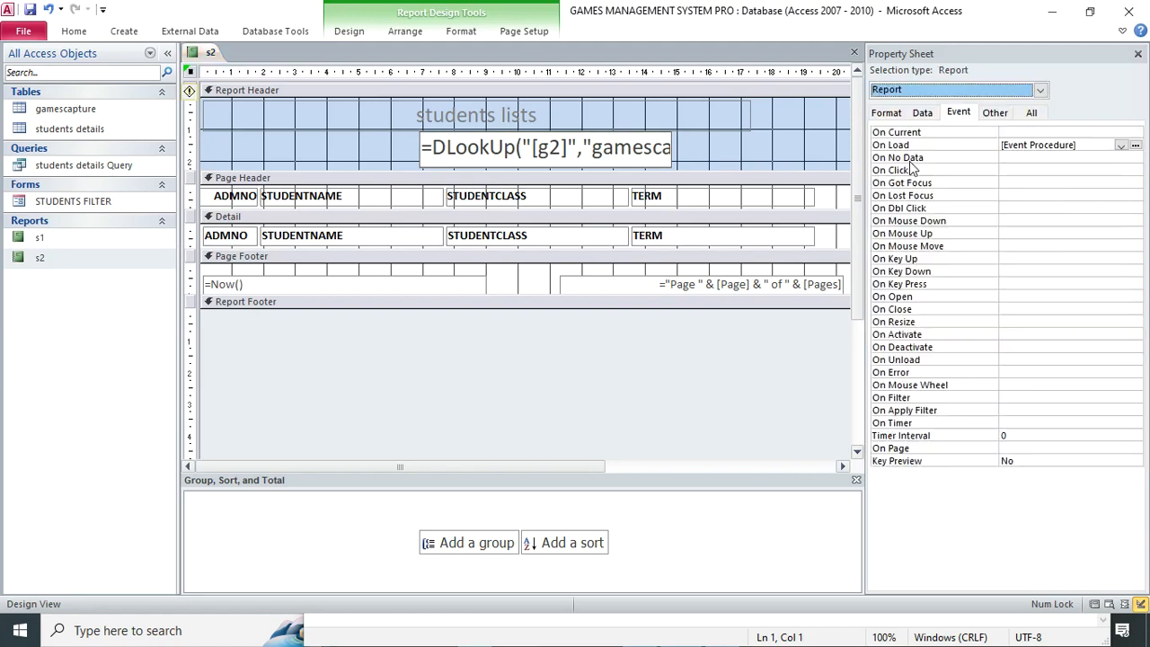
pyautogui.click(1114, 147)
pyautogui.click(1133, 145)
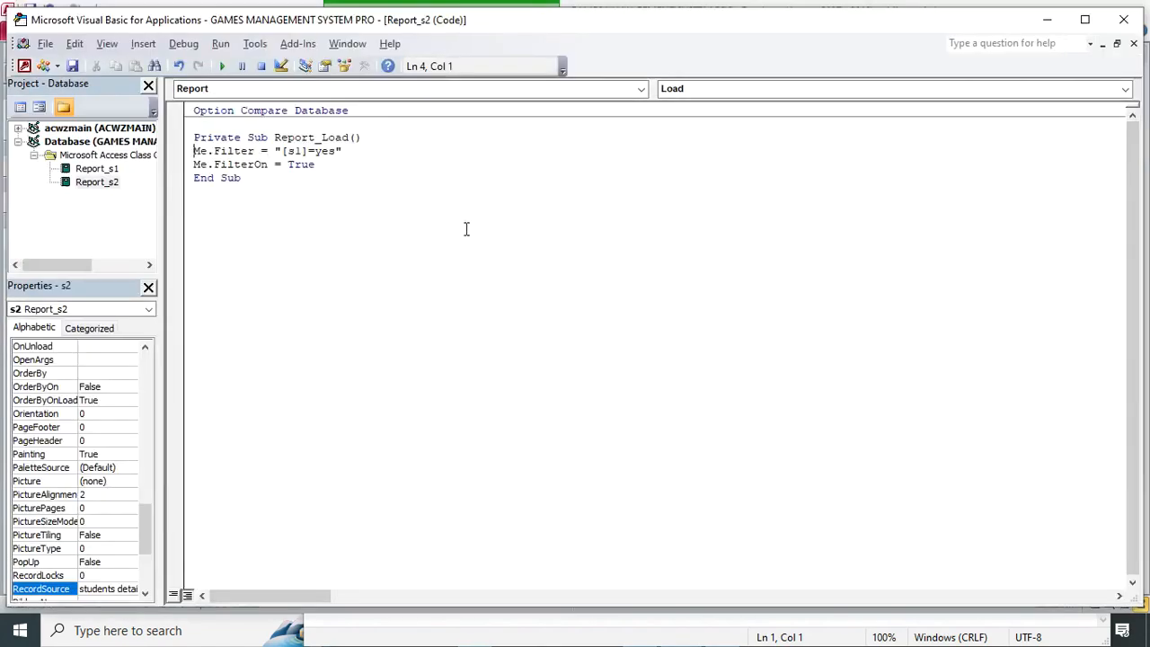
pyautogui.click(299, 151)
pyautogui.press('BackSpace')
pyautogui.write('2')
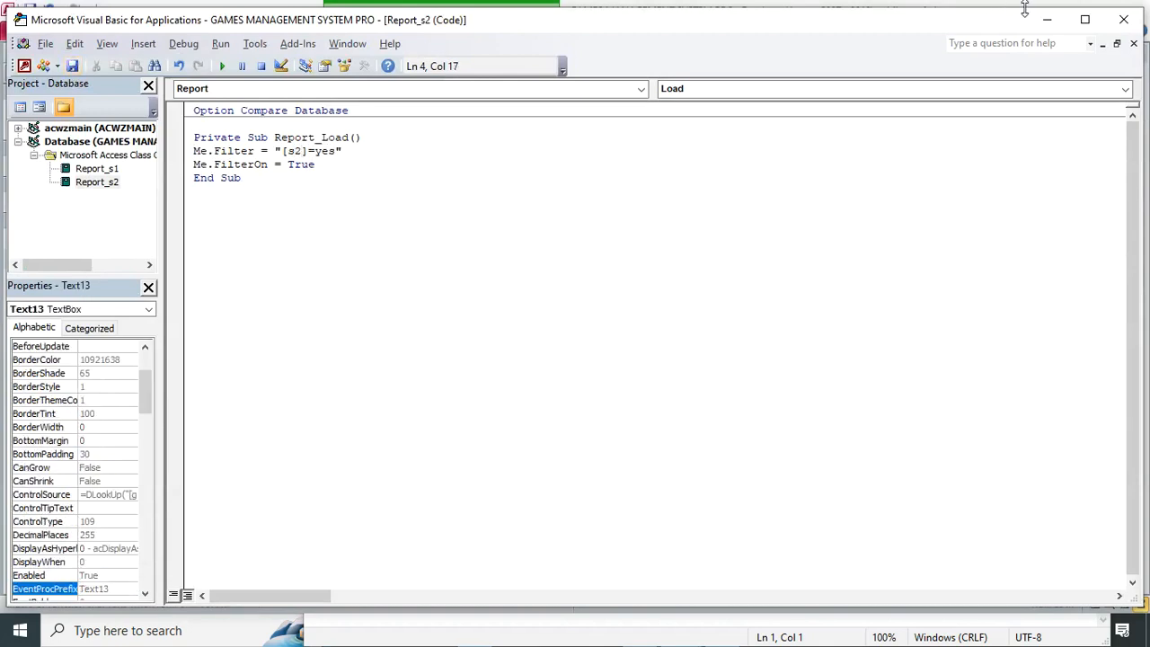
pyautogui.click(1123, 19)
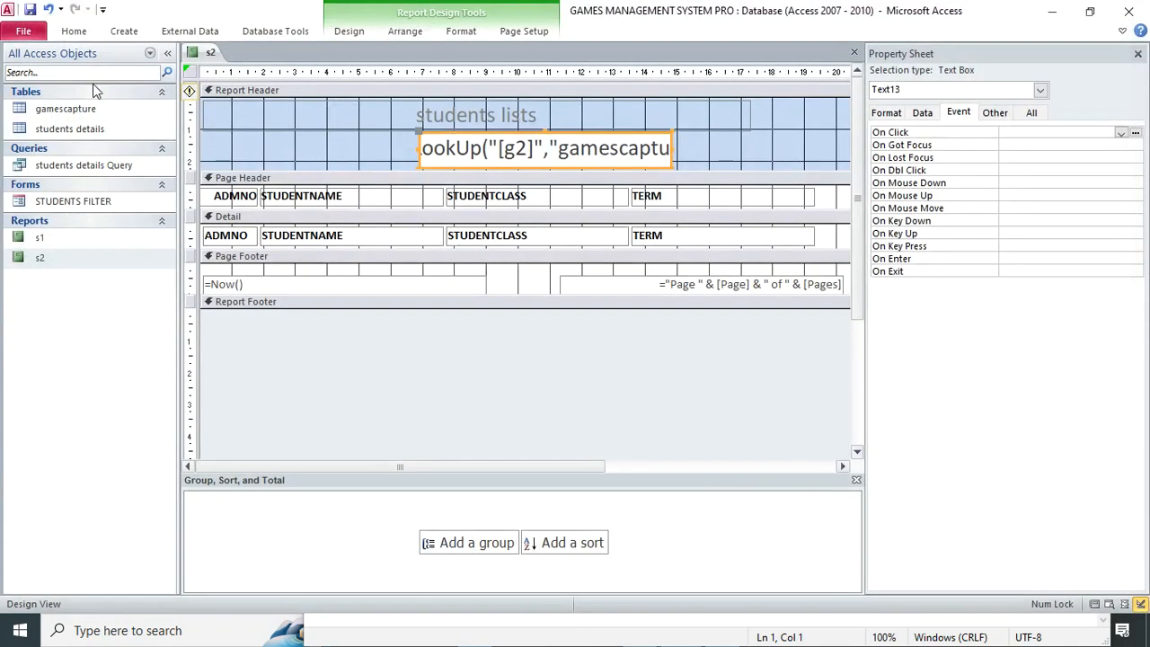
# Step: Run report s2 in Report View for class 2 west to check its game title and list, and close it
pyautogui.click(74, 30)
pyautogui.click(34, 67)
pyautogui.write('2 west')
pyautogui.press('Return')
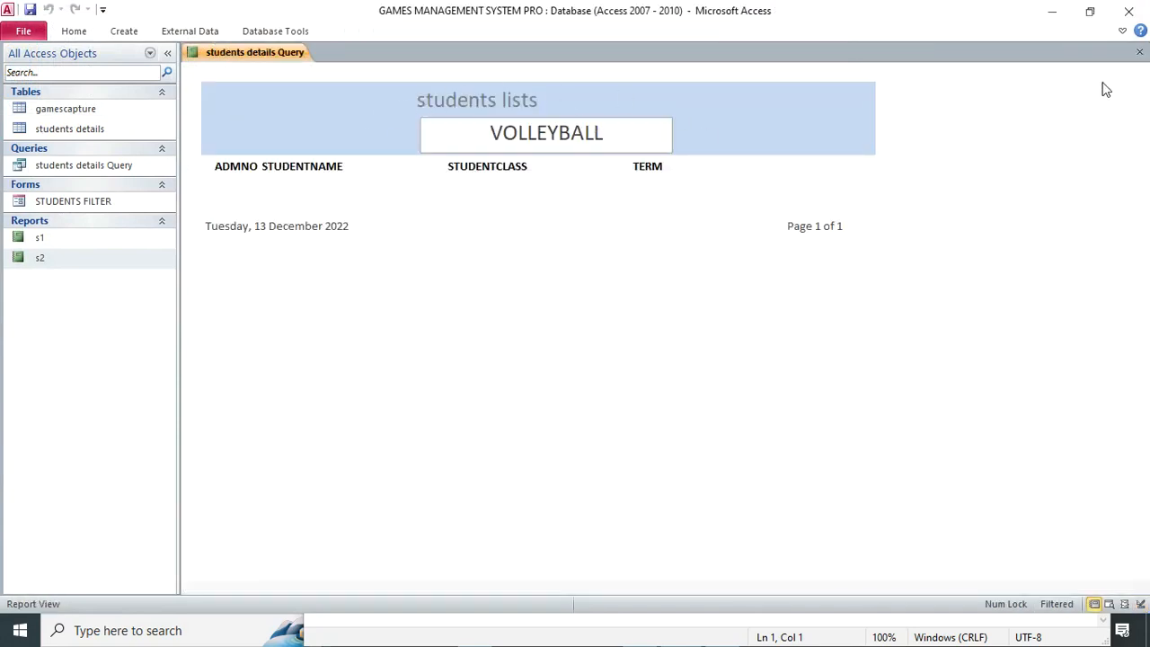
pyautogui.click(1139, 52)
# Step: Open the STUDENTS FILTER form for class 2 west, tick VOLLEYBALL for all three students, and close the form
pyautogui.click(107, 202)
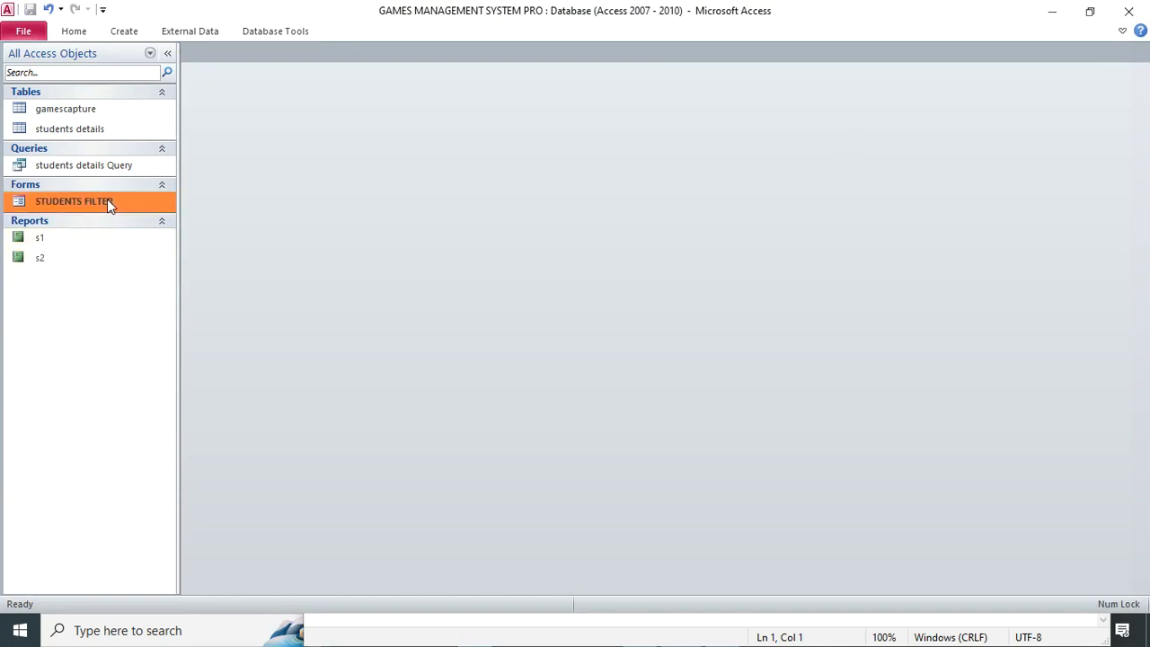
pyautogui.doubleClick(106, 201)
pyautogui.write('2 west')
pyautogui.press('Return')
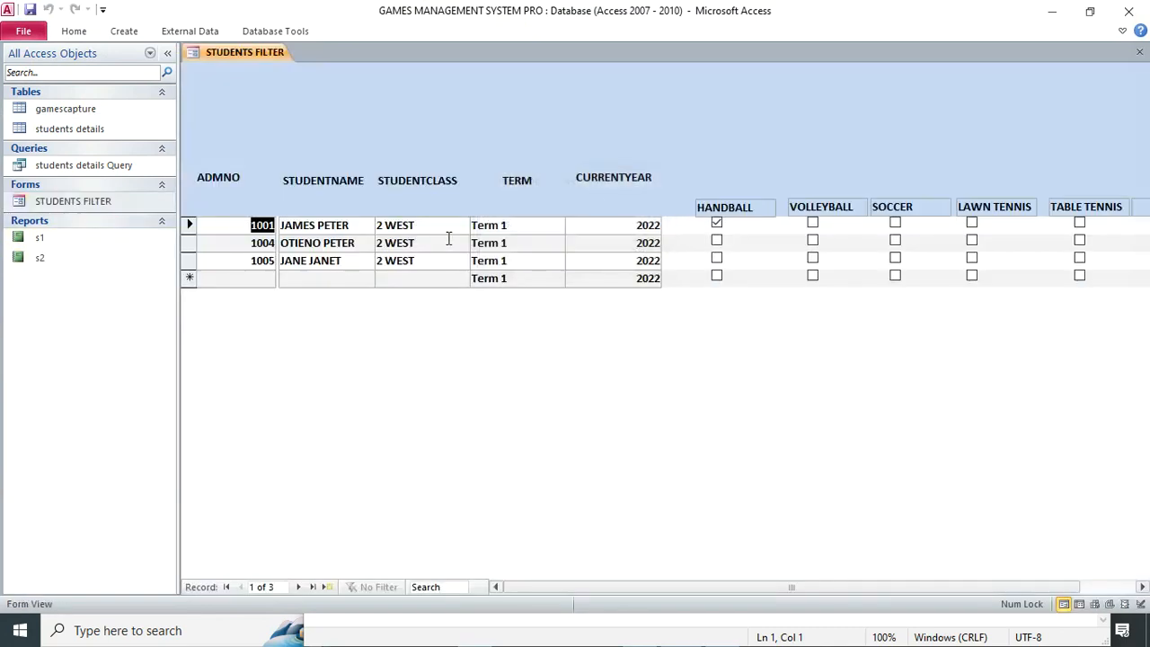
pyautogui.click(813, 223)
pyautogui.click(813, 240)
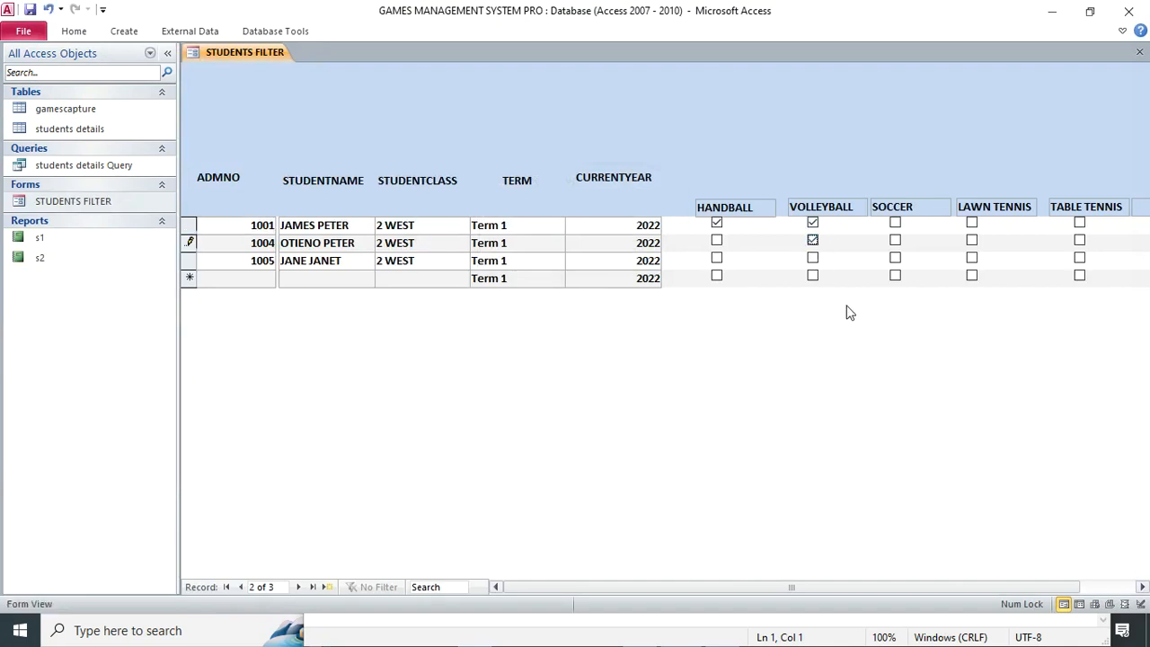
pyautogui.click(814, 258)
pyautogui.click(1140, 51)
# Step: Run report s2 for class 2 west to check that it lists the ticked VOLLEYBALL students, and close it
pyautogui.doubleClick(31, 264)
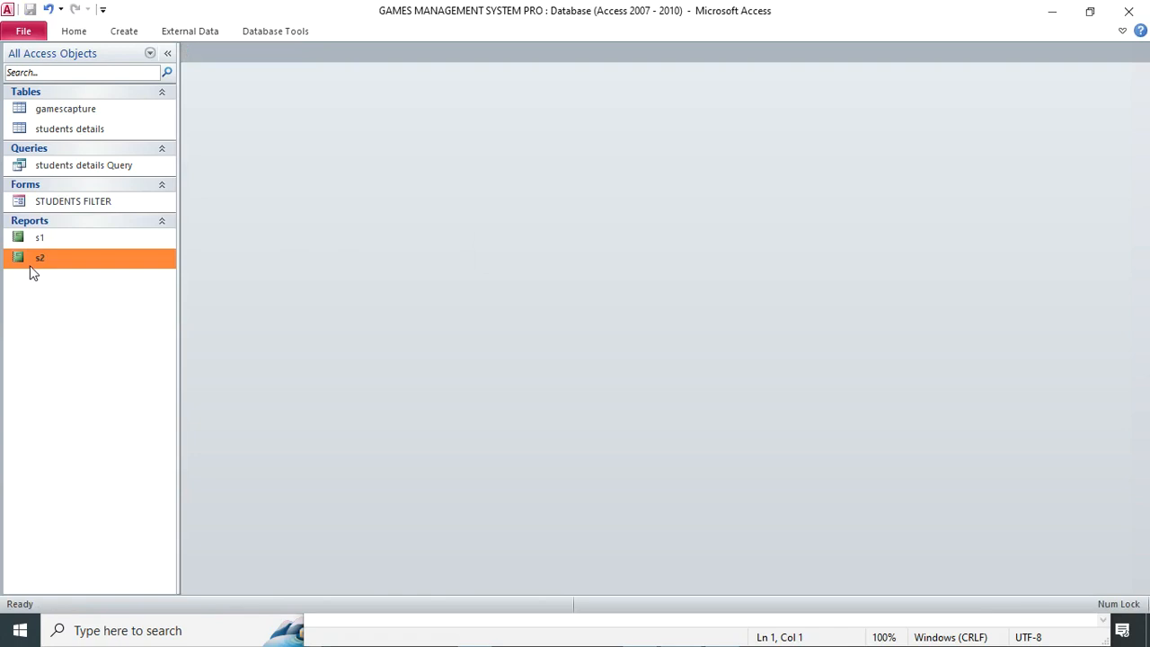
pyautogui.write('2 west')
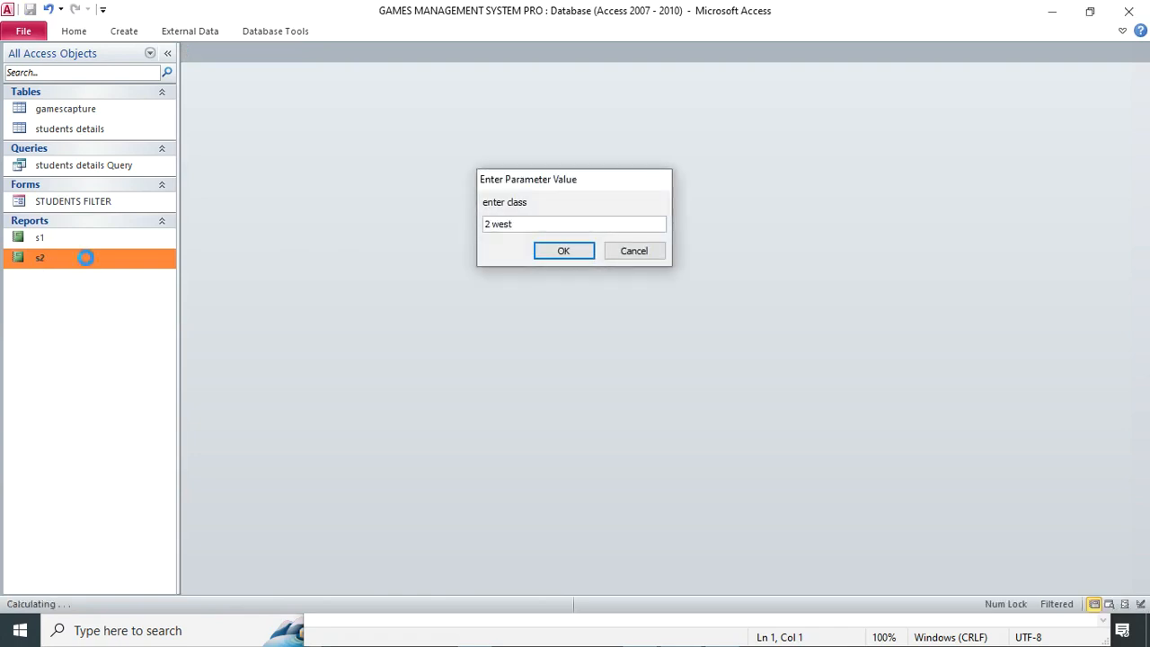
pyautogui.press('Return')
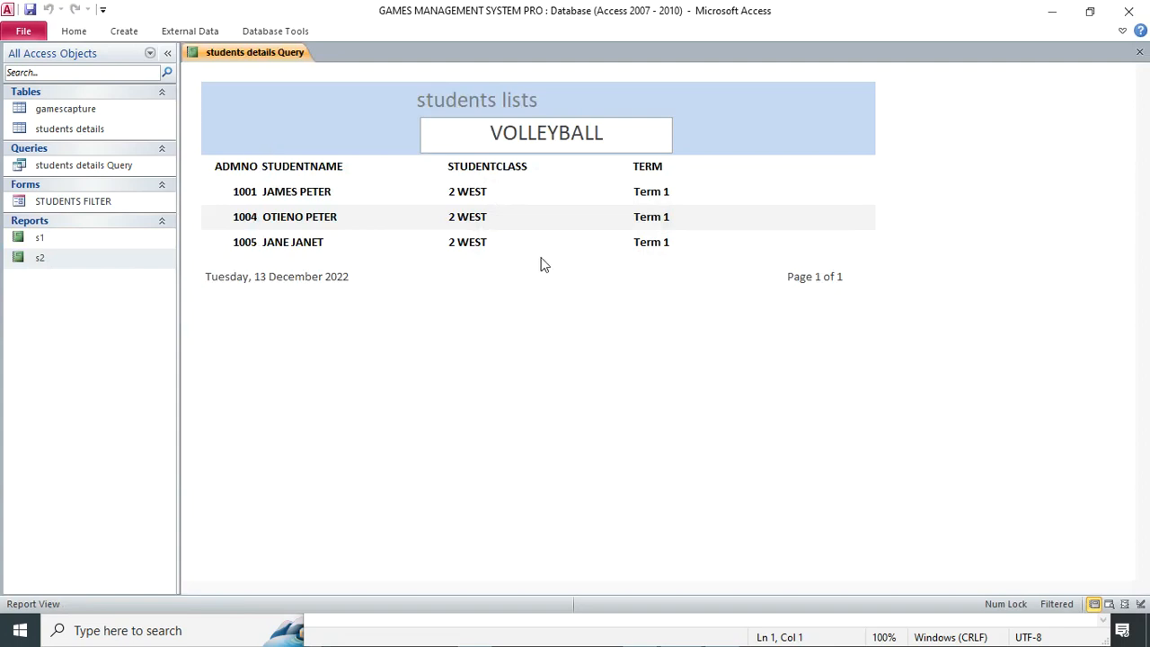
pyautogui.click(1140, 51)
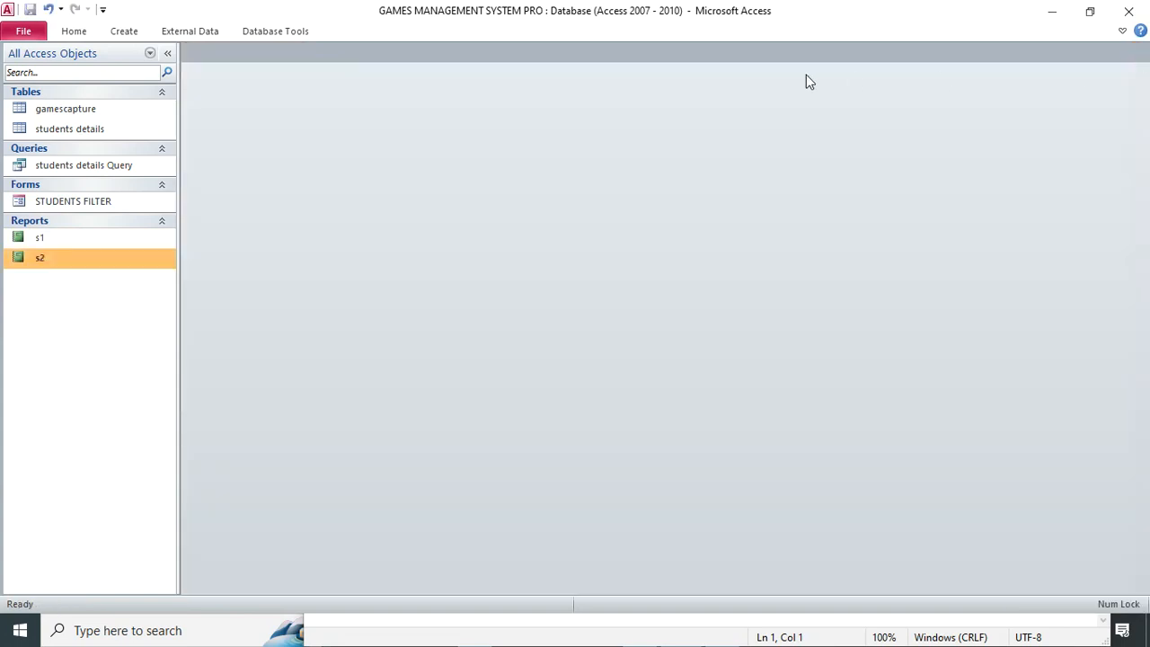
# Step: Paste the copied report s1 as a new report named s3
pyautogui.rightClick(88, 267)
pyautogui.click(144, 446)
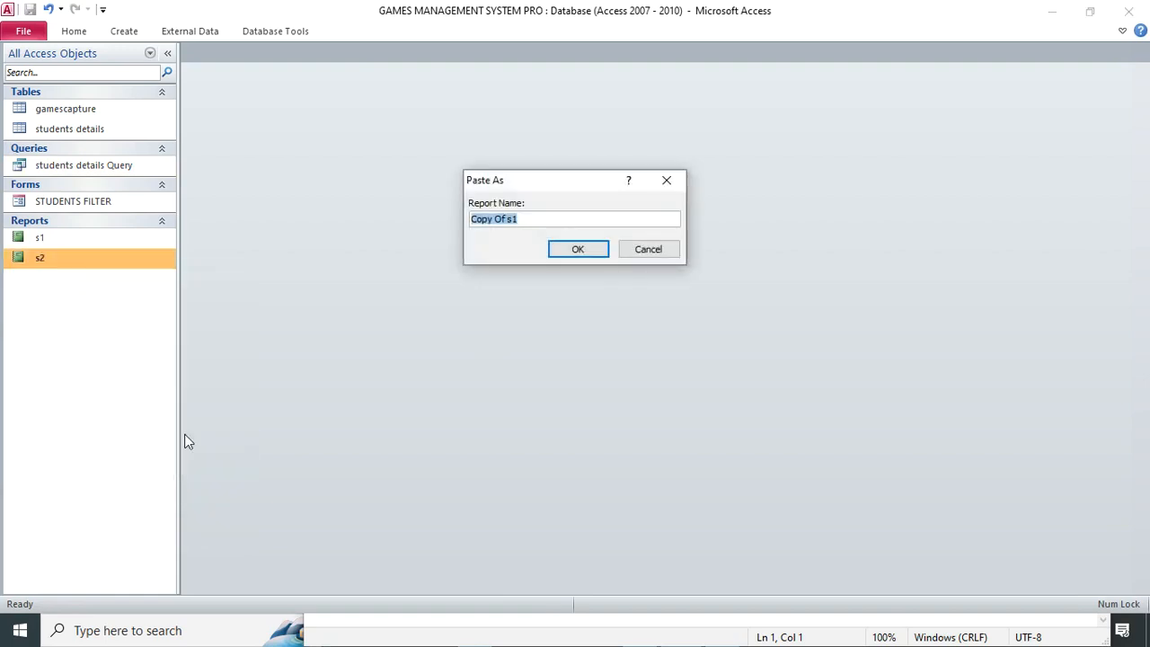
pyautogui.write('s3')
pyautogui.click(579, 251)
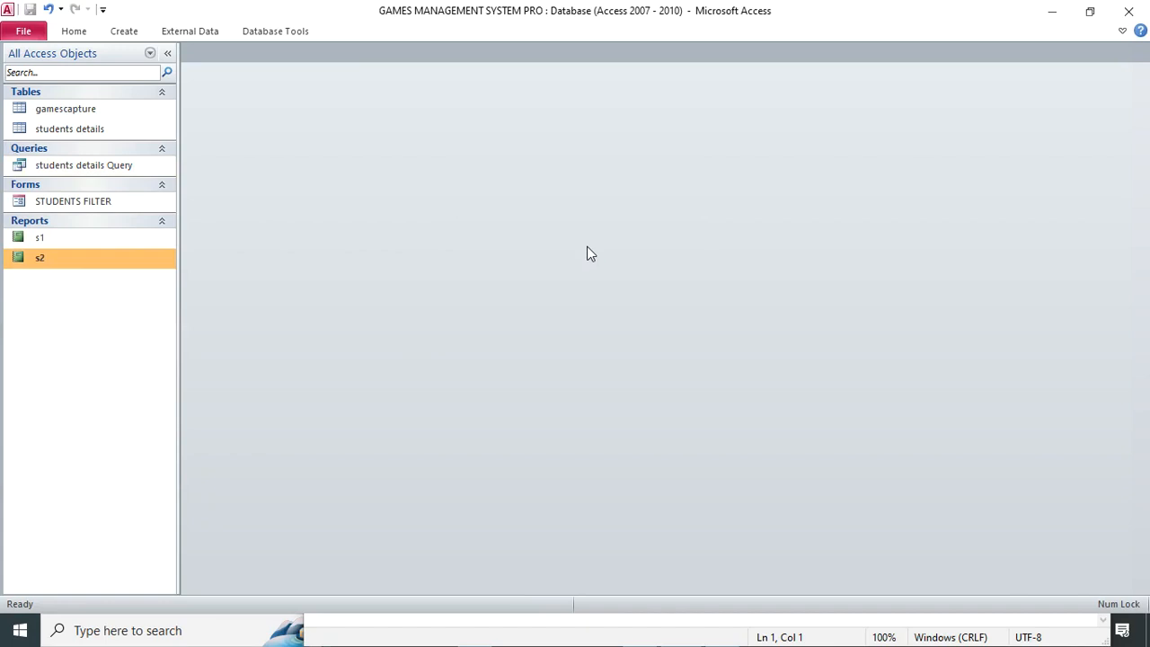
# Step: Open report s3 in Design View and change the header text box's DLookUp field to [g3]
pyautogui.click(40, 276)
pyautogui.rightClick(43, 277)
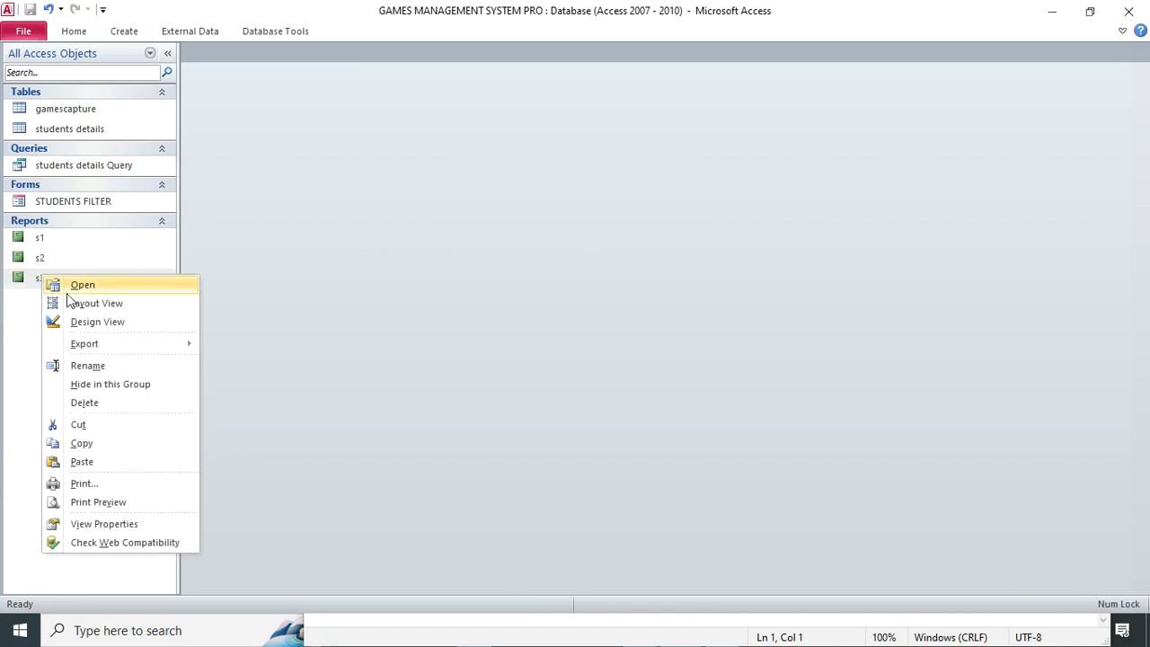
pyautogui.click(98, 321)
pyautogui.click(528, 148)
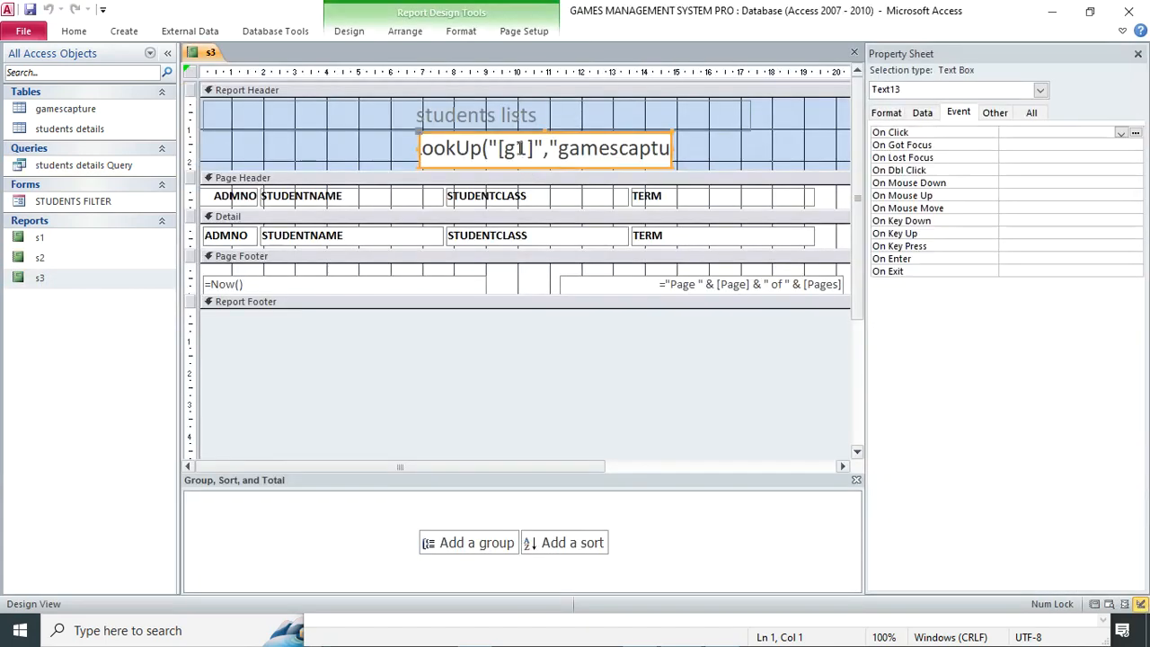
pyautogui.press('BackSpace')
pyautogui.write('3')
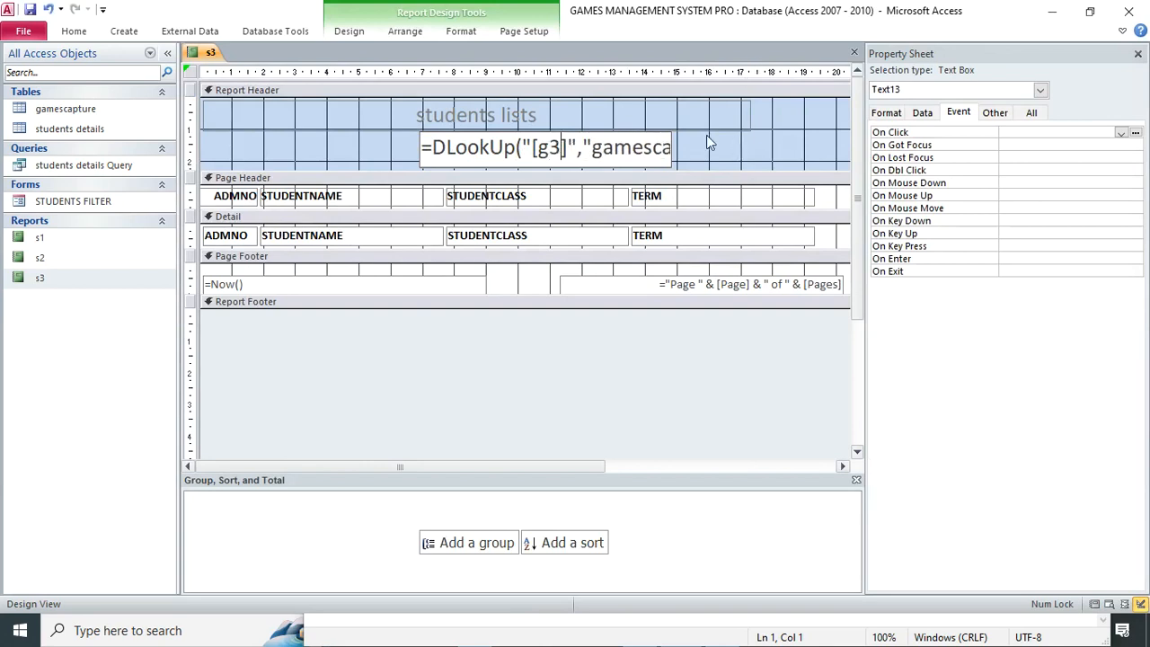
pyautogui.click(749, 159)
# Step: Change the filter in report s3's On Load procedure to "[s3]=yes" and close the code editor
pyautogui.click(1039, 89)
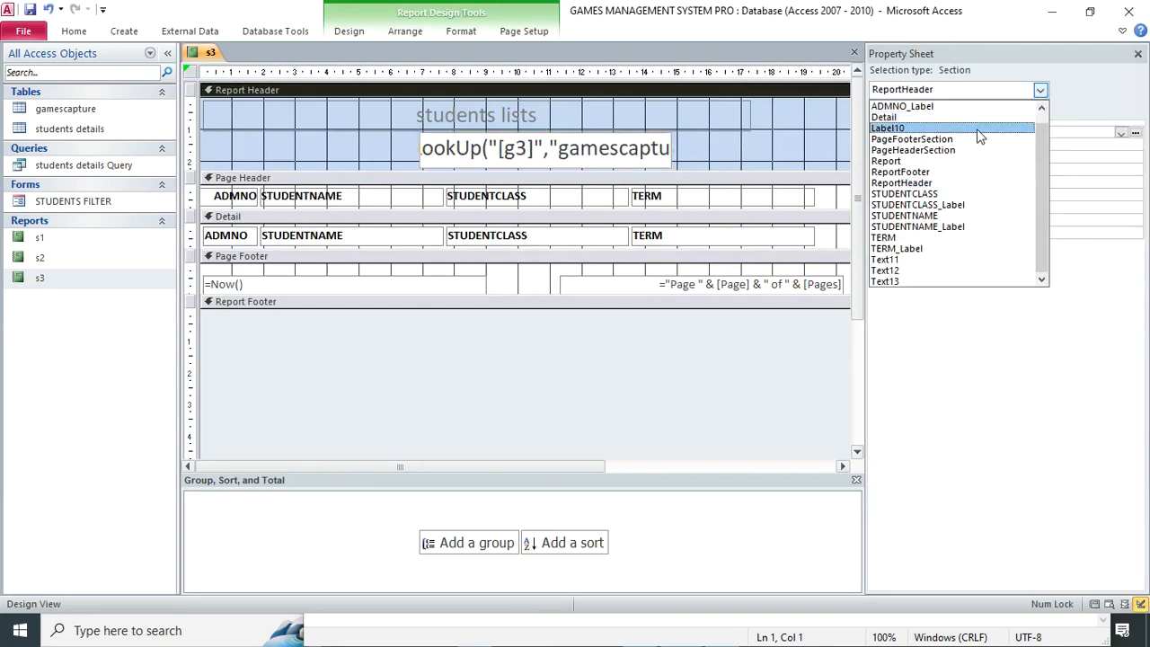
pyautogui.click(958, 161)
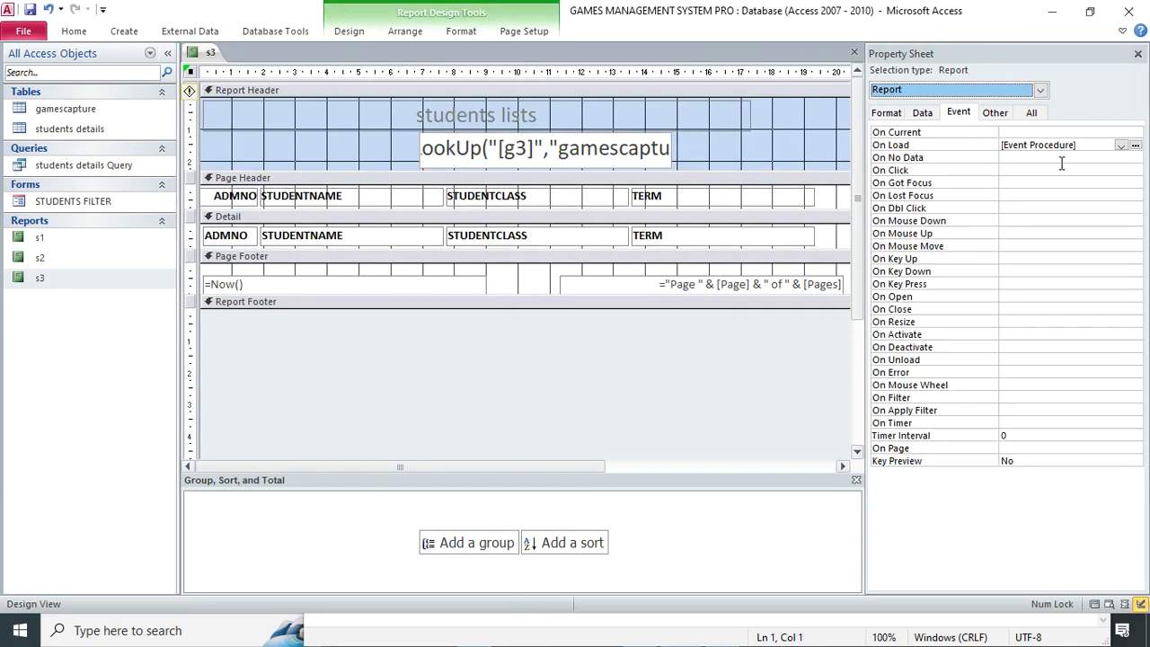
pyautogui.click(1135, 148)
pyautogui.click(300, 151)
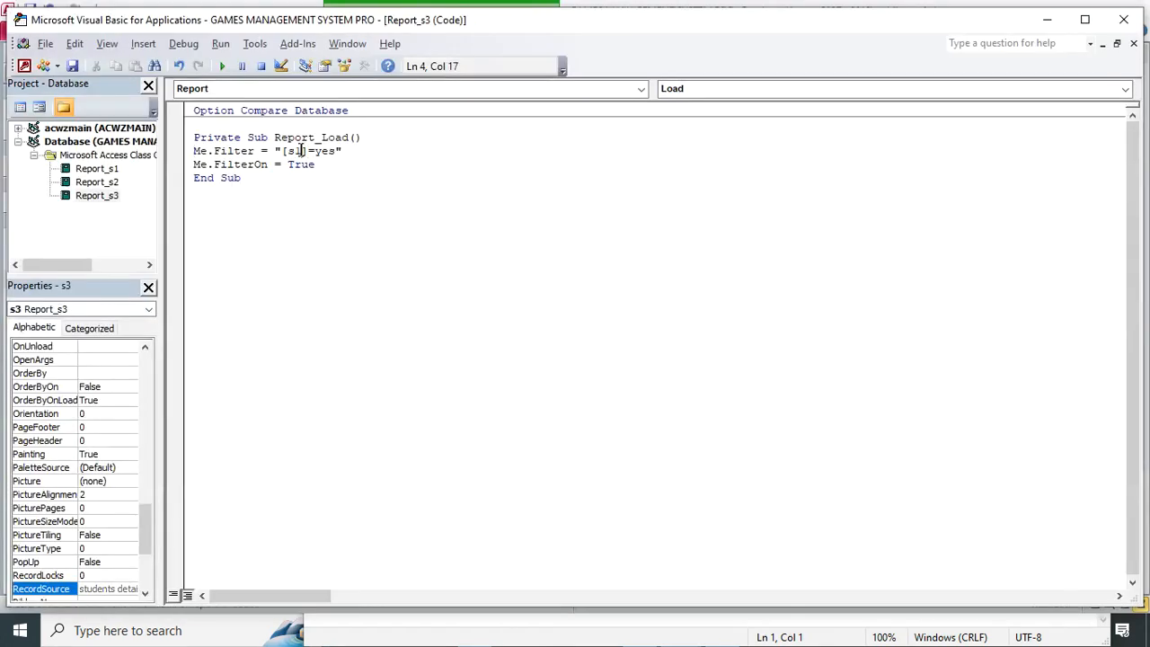
pyautogui.press('BackSpace')
pyautogui.write('3')
pyautogui.click(1123, 19)
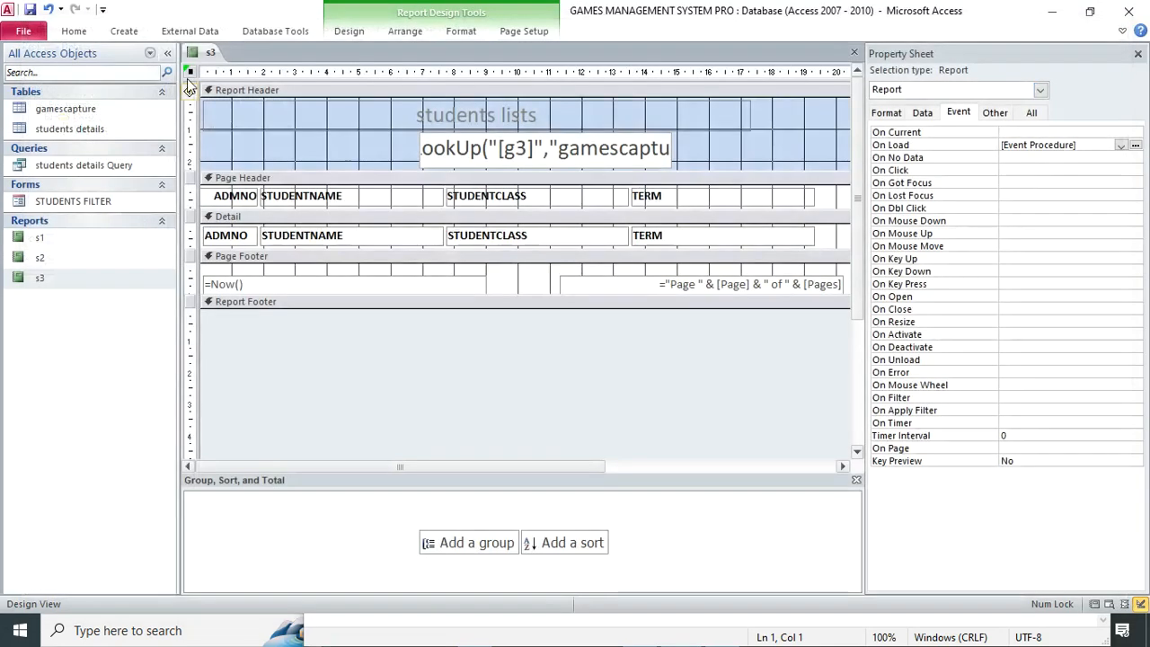
# Step: Run report s3 in Report View for class 2 west to check its game title and list, and close it
pyautogui.click(76, 32)
pyautogui.click(20, 70)
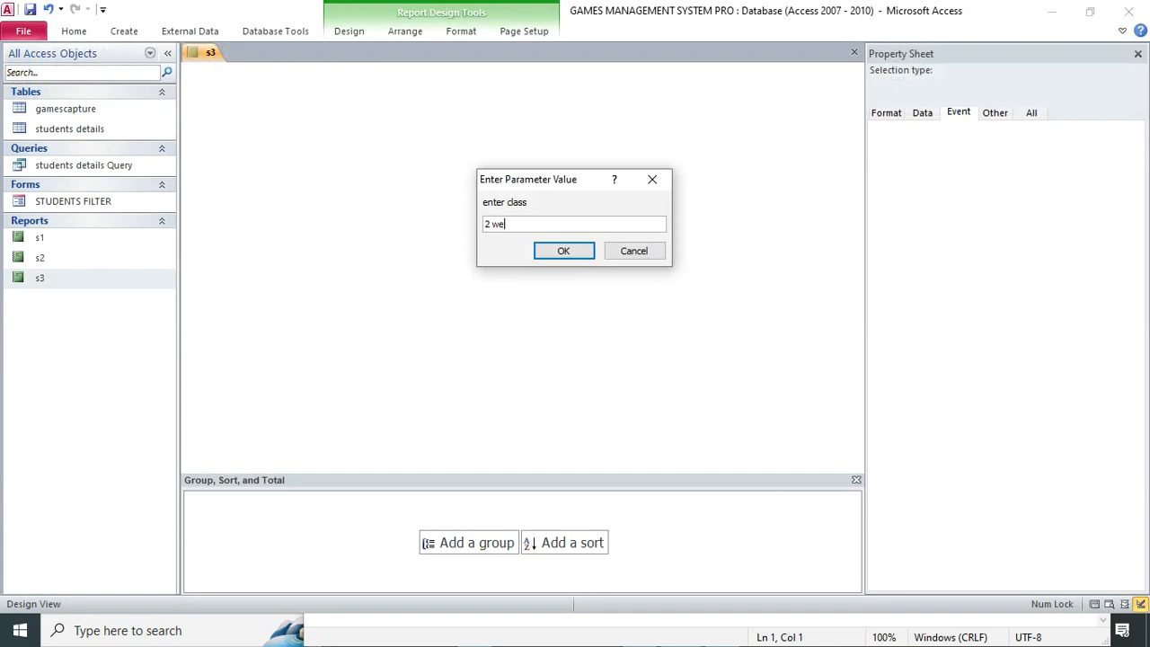
pyautogui.write('2 west')
pyautogui.press('Return')
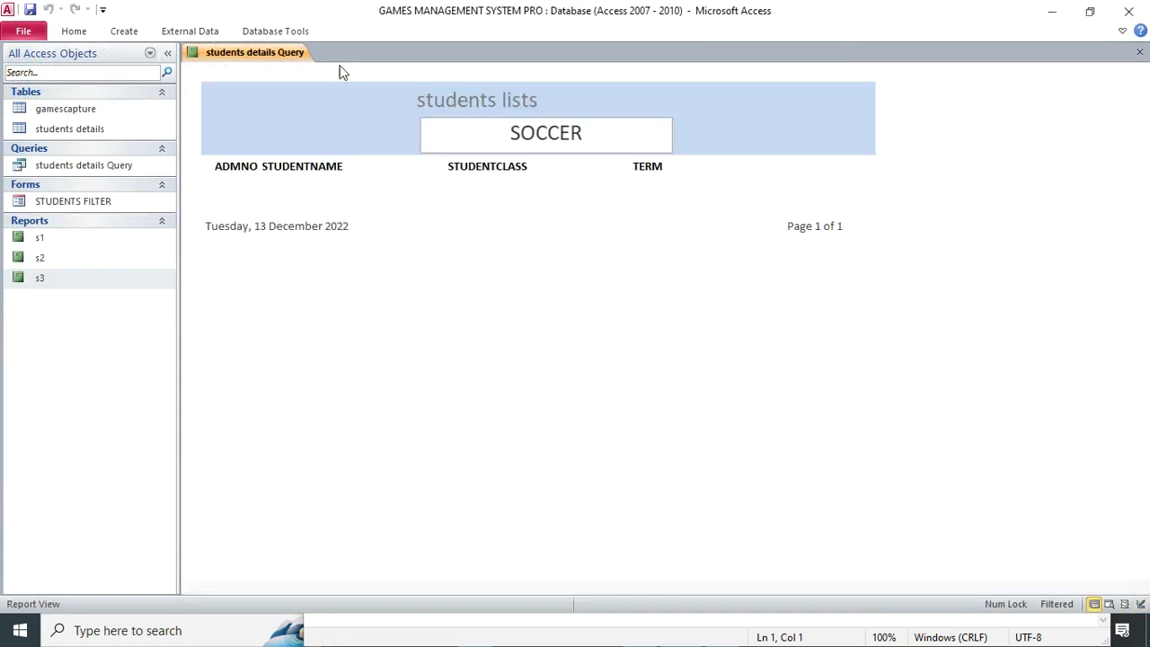
pyautogui.click(1139, 52)
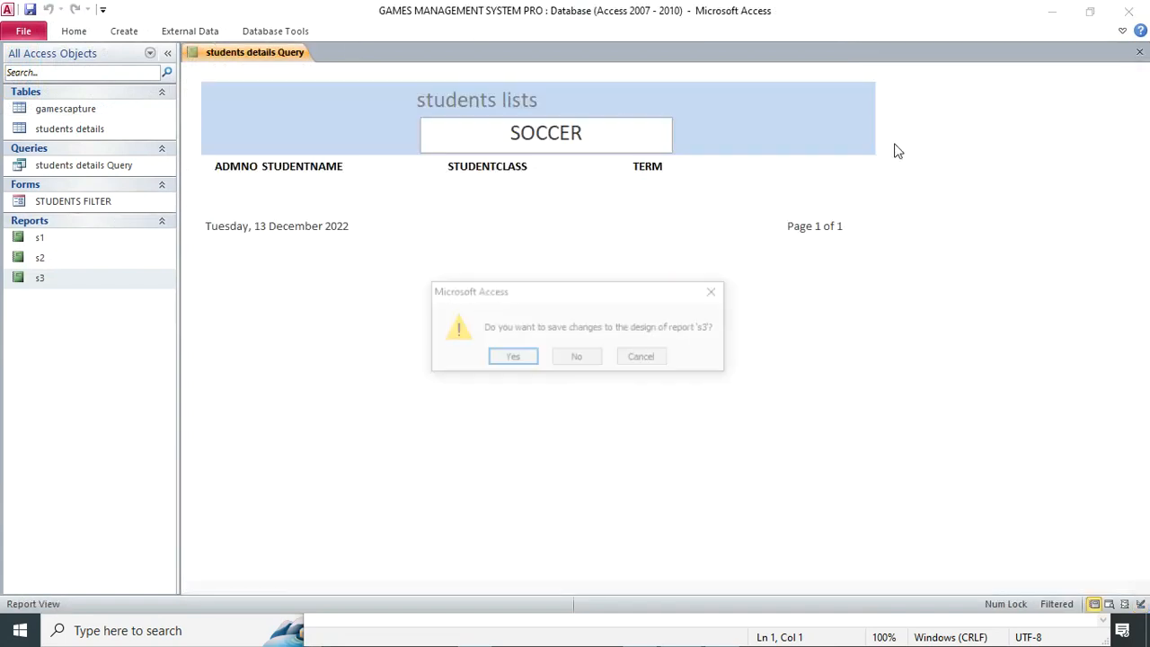
pyautogui.click(568, 357)
# Step: Paste another copy of report s1 and correct the new report's name to s4
pyautogui.rightClick(74, 303)
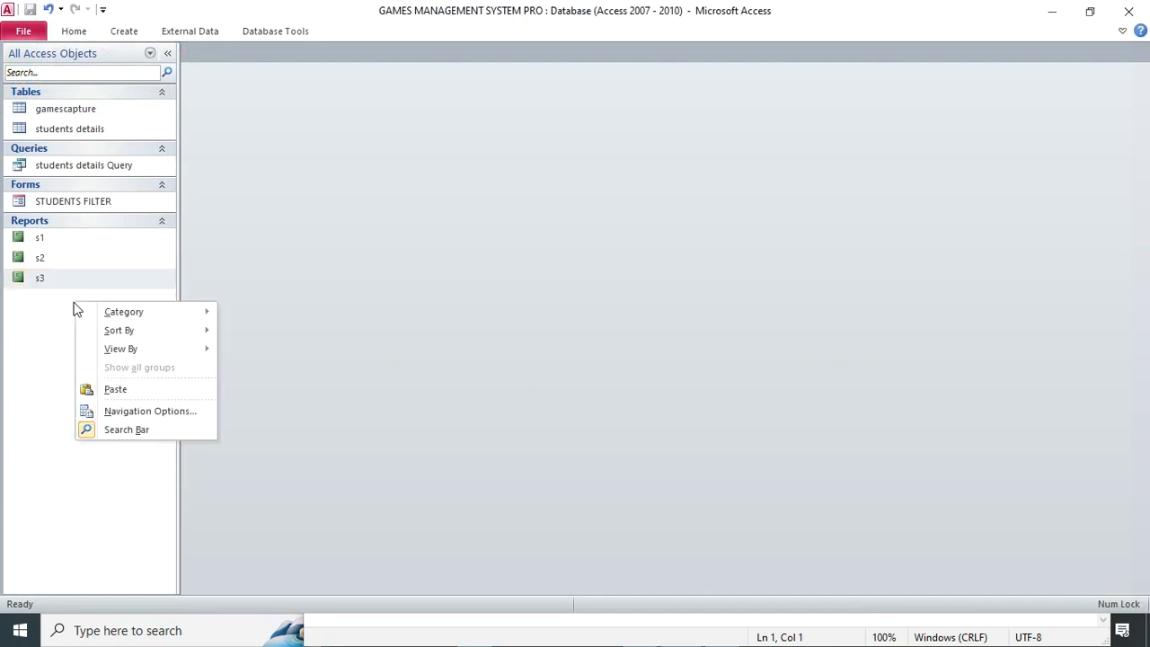
pyautogui.click(135, 395)
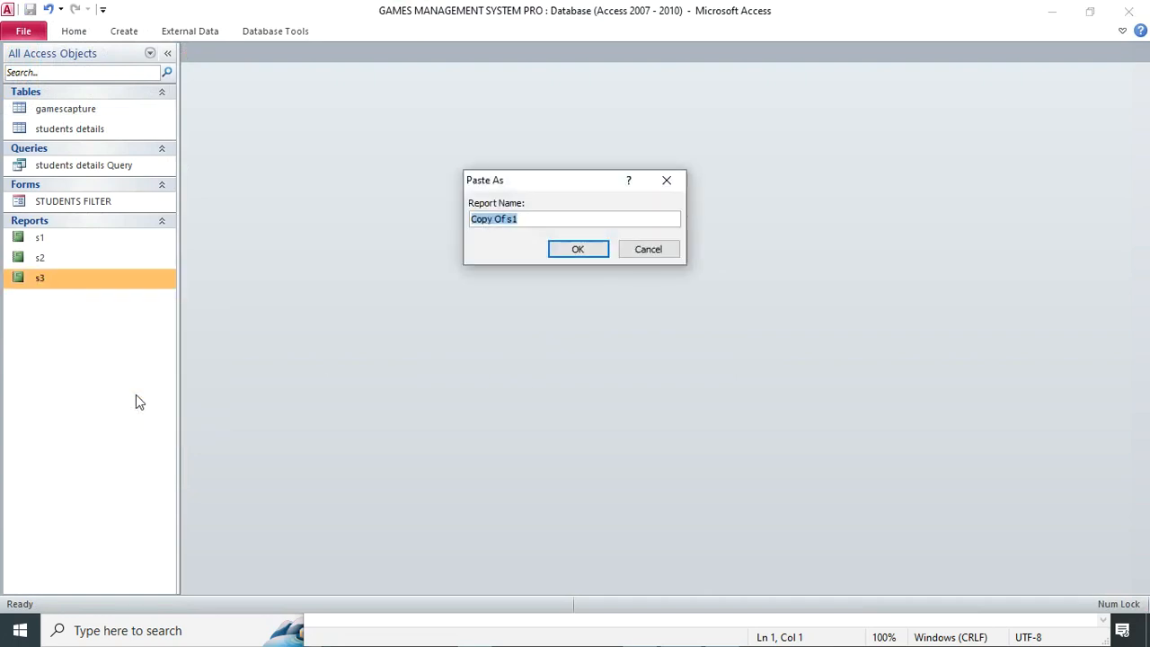
pyautogui.write('s4')
pyautogui.press('Return')
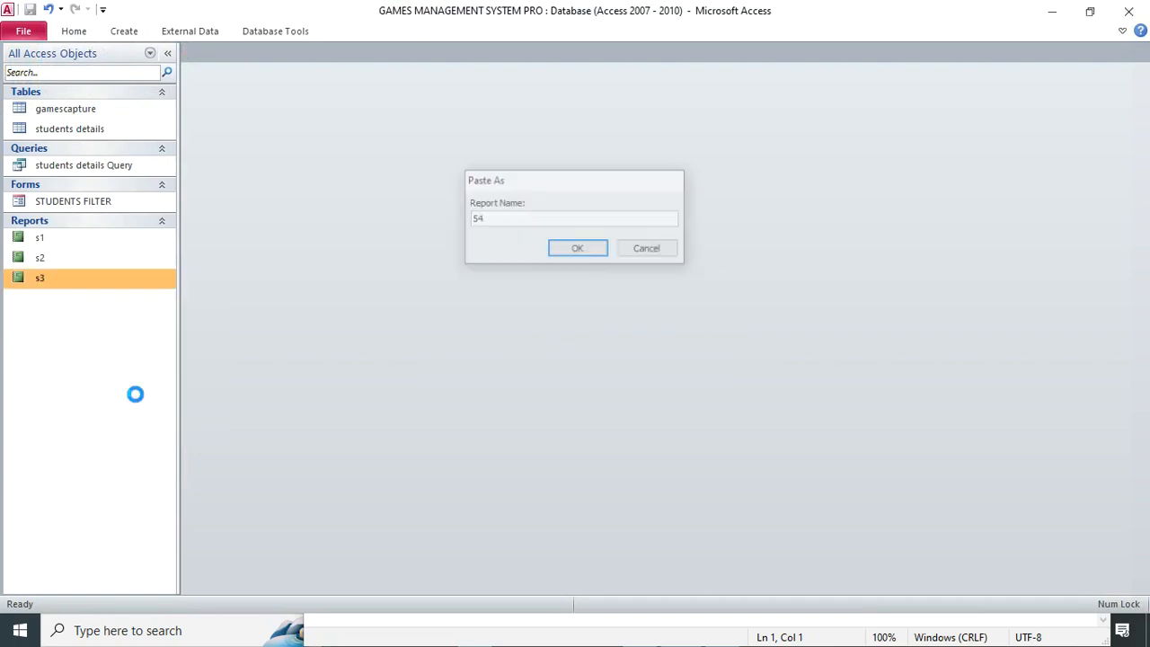
pyautogui.rightClick(56, 306)
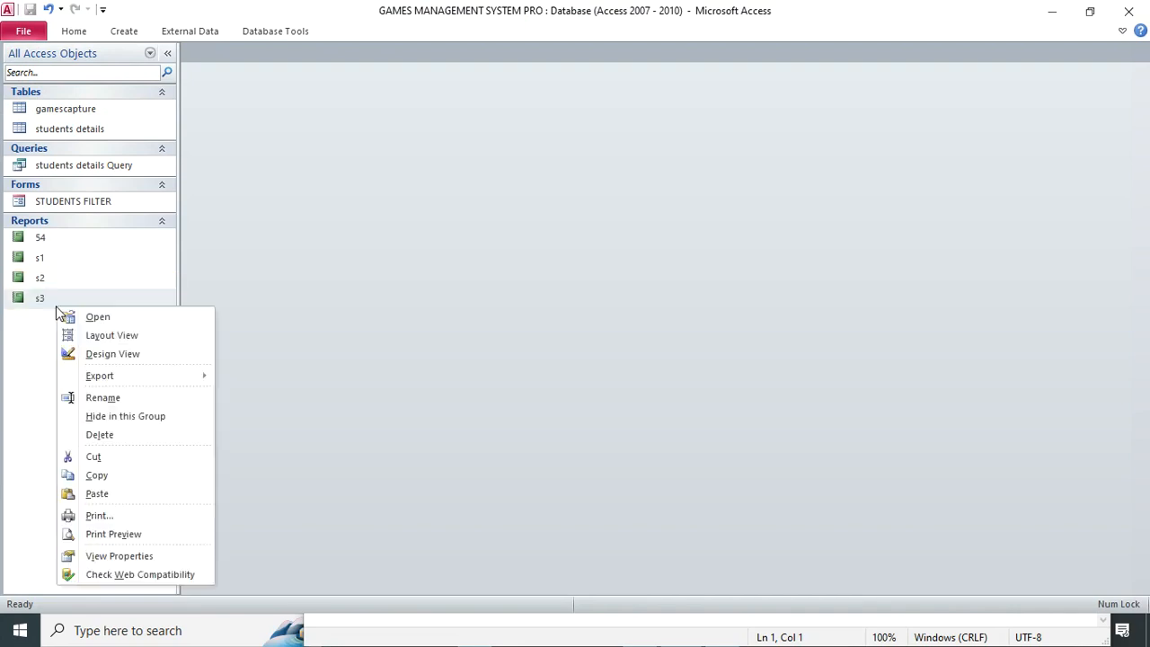
pyautogui.rightClick(74, 238)
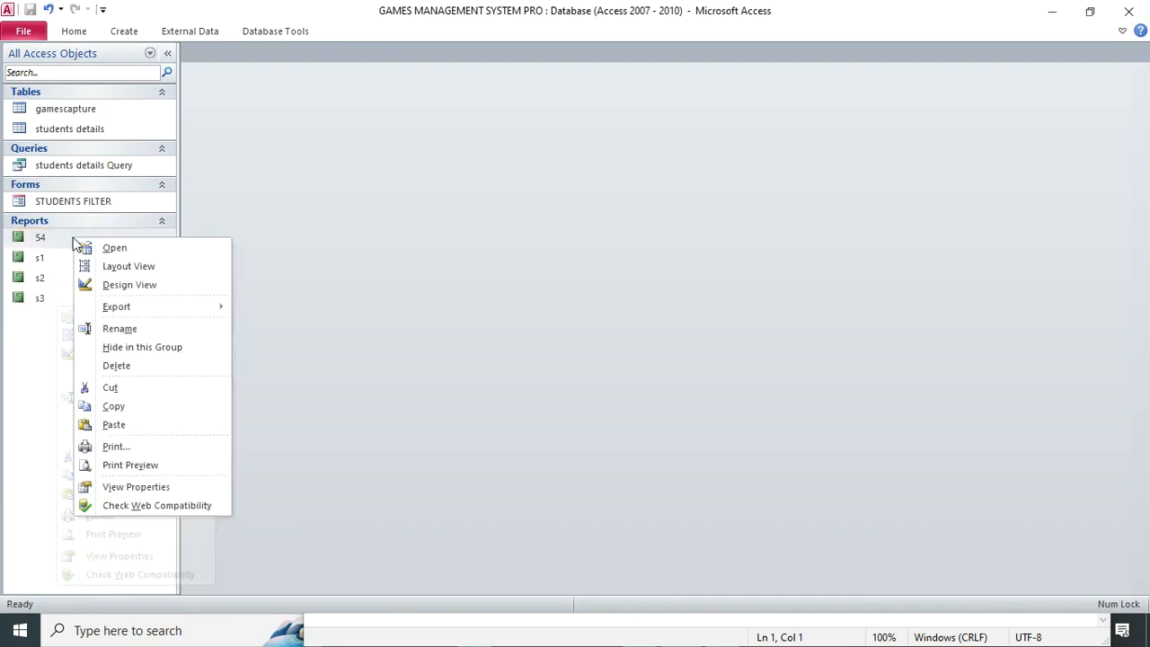
pyautogui.click(132, 330)
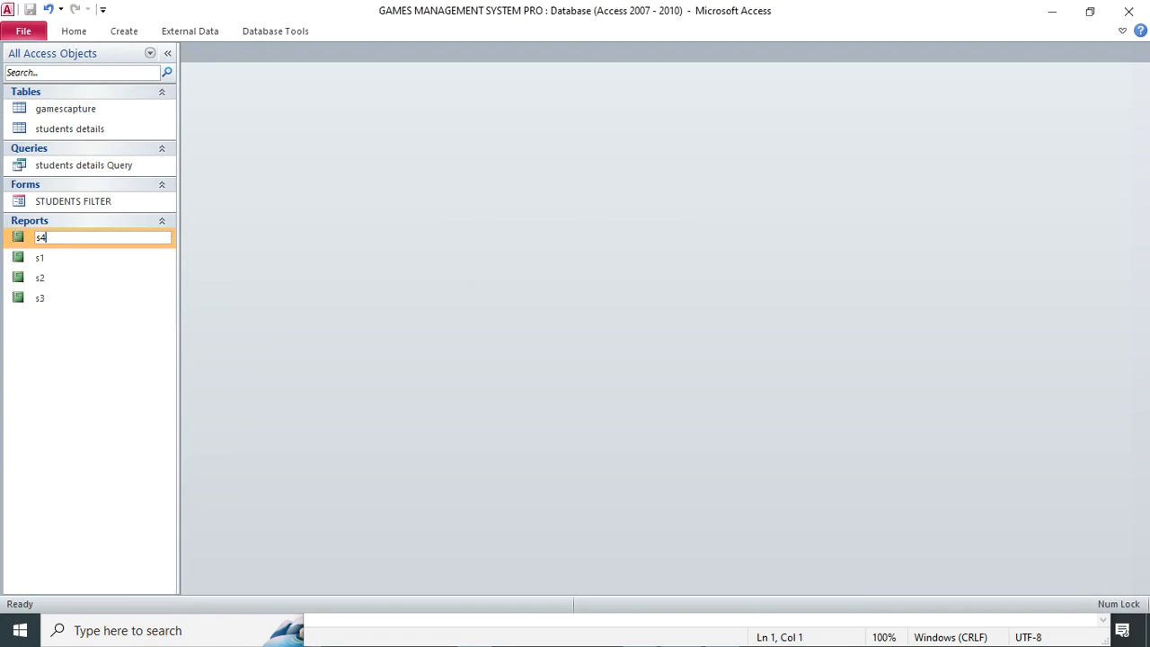
pyautogui.press('Return')
# Step: Open report s4 in Design View and change the header text box's DLookUp field to [g4]
pyautogui.rightClick(93, 300)
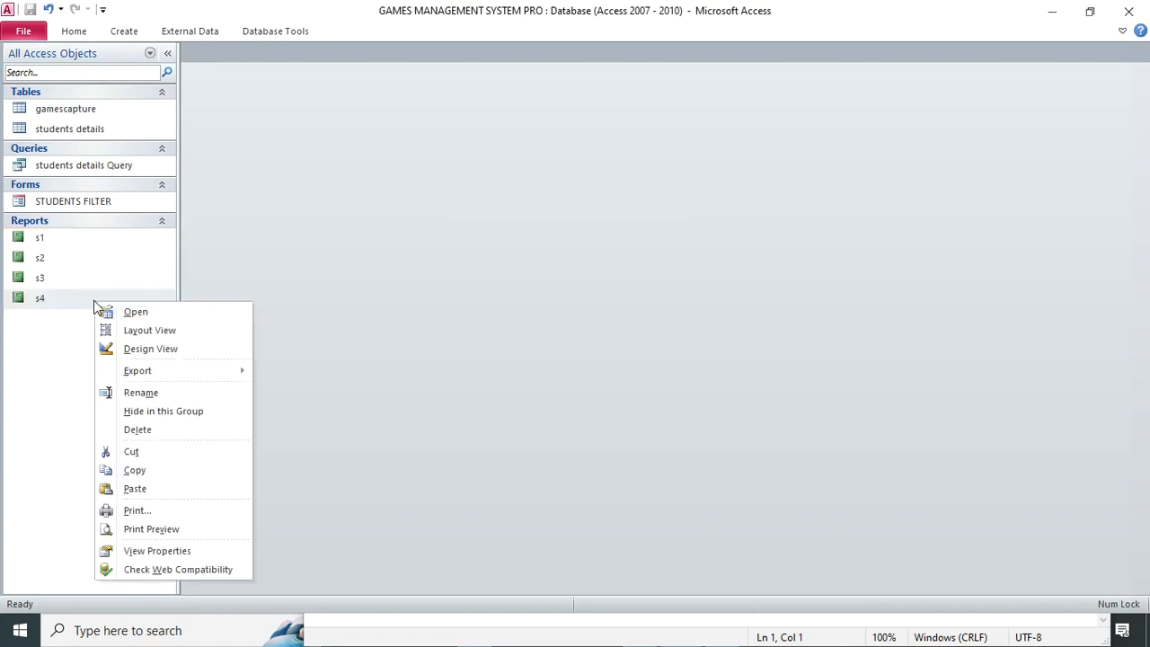
pyautogui.click(154, 349)
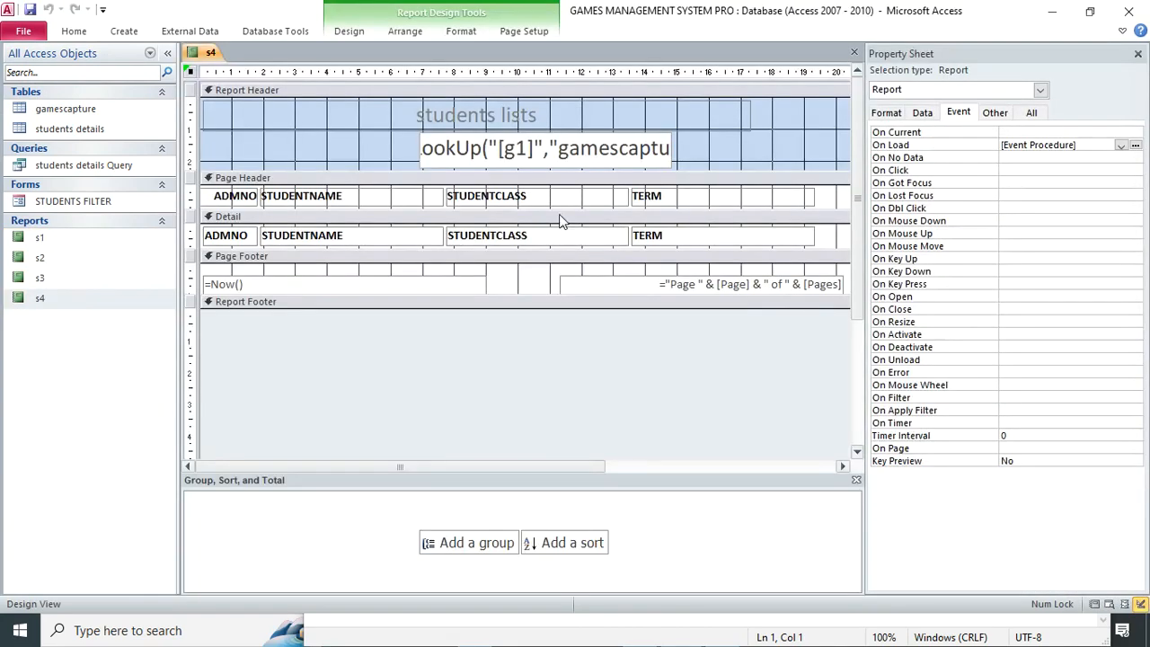
pyautogui.click(525, 151)
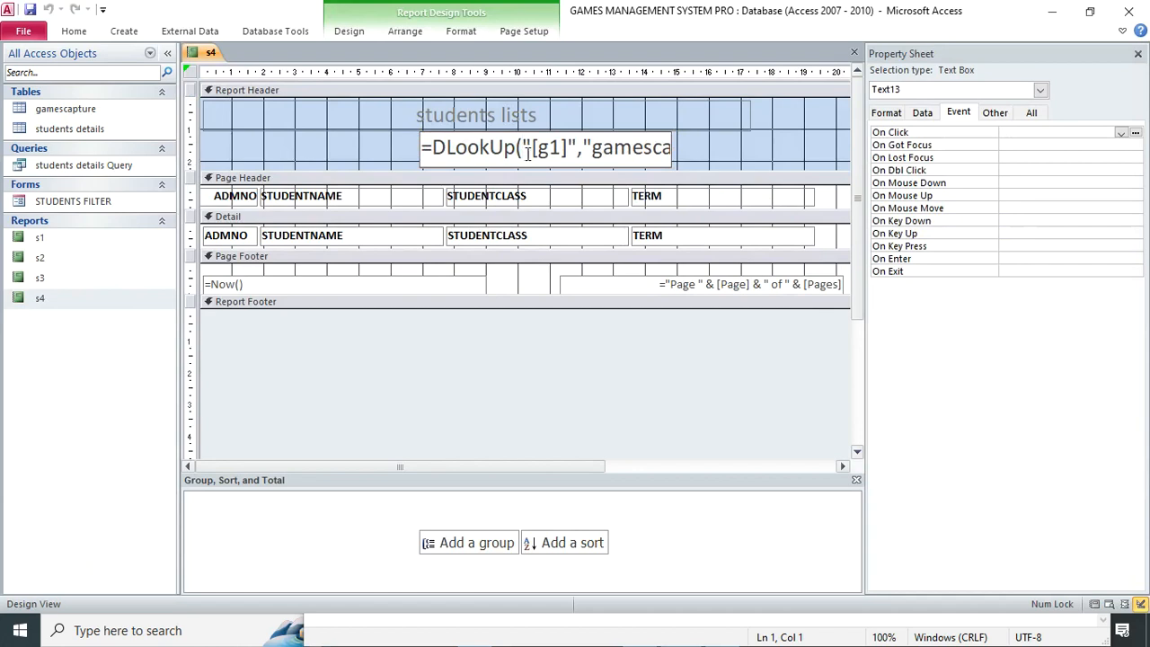
pyautogui.press('BackSpace')
pyautogui.write('4')
pyautogui.click(711, 114)
# Step: Change the filter in report s4's On Load procedure to "[s4]=yes" and close the code editor
pyautogui.click(1042, 92)
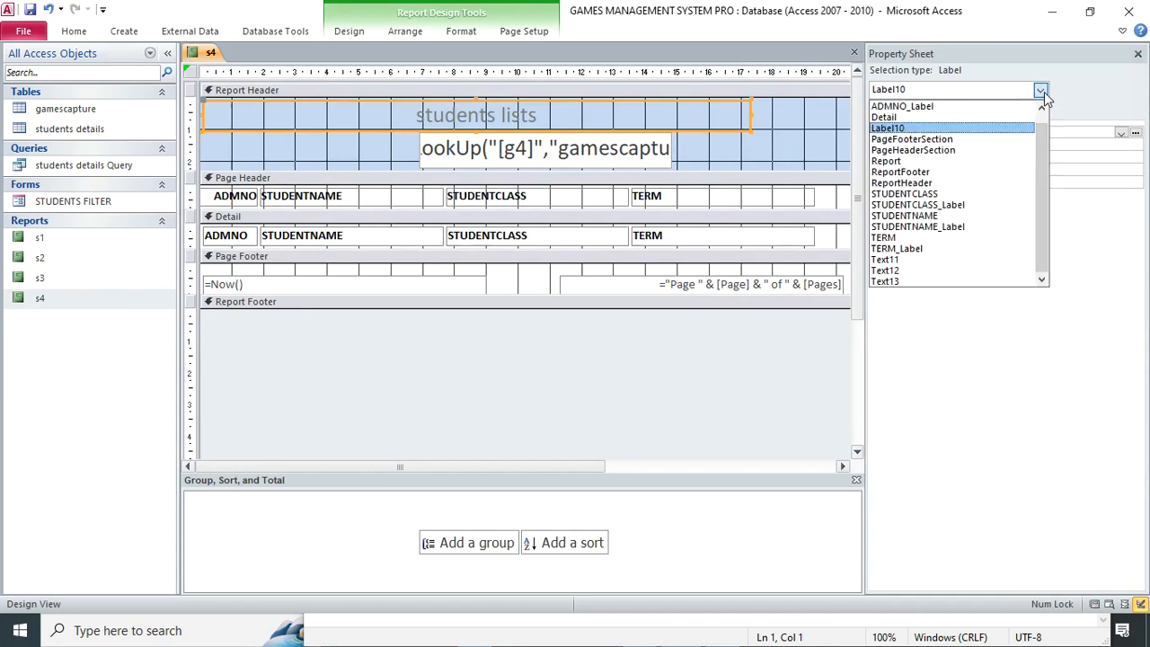
pyautogui.click(975, 159)
pyautogui.click(1134, 145)
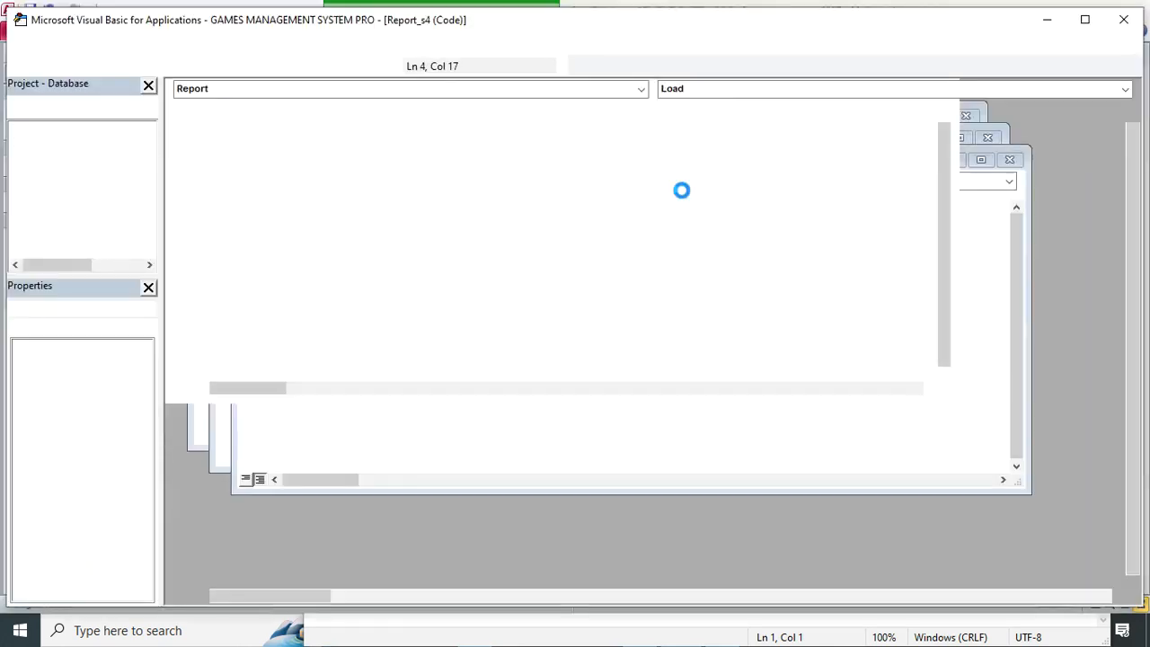
pyautogui.click(302, 150)
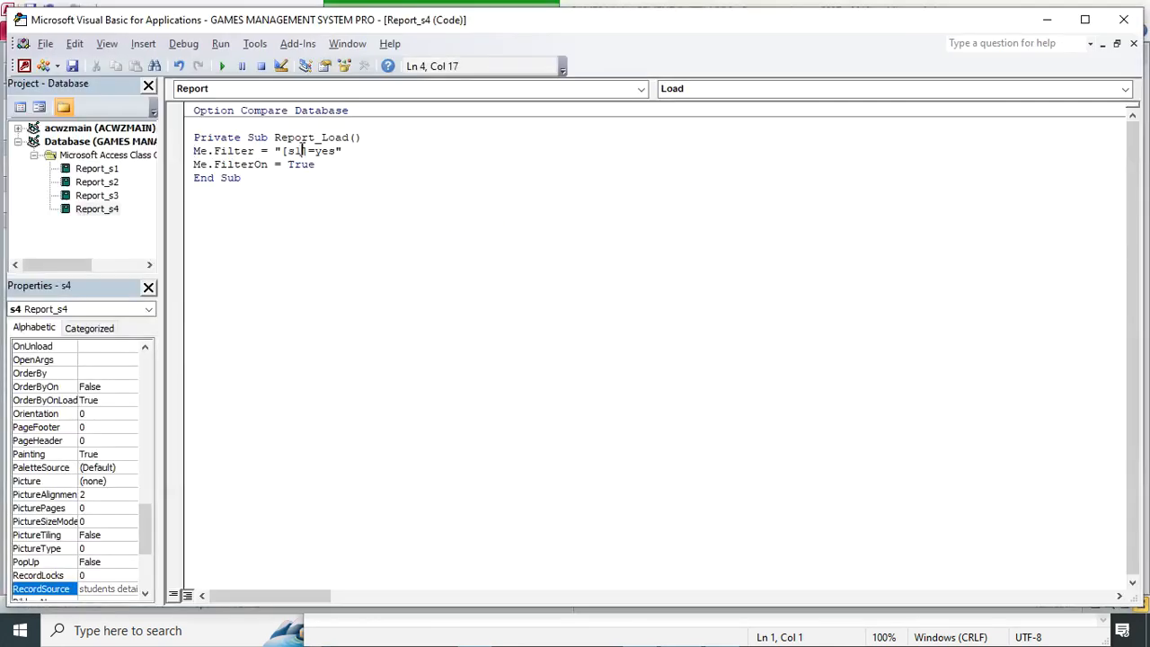
pyautogui.press('BackSpace')
pyautogui.write('4')
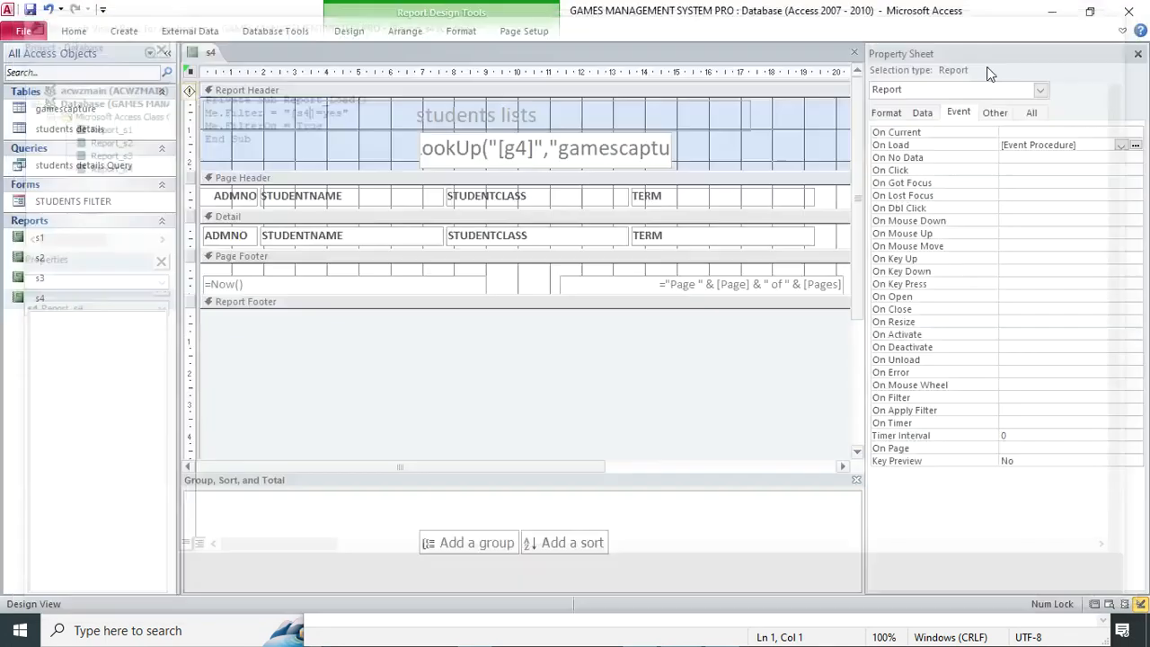
pyautogui.click(1123, 19)
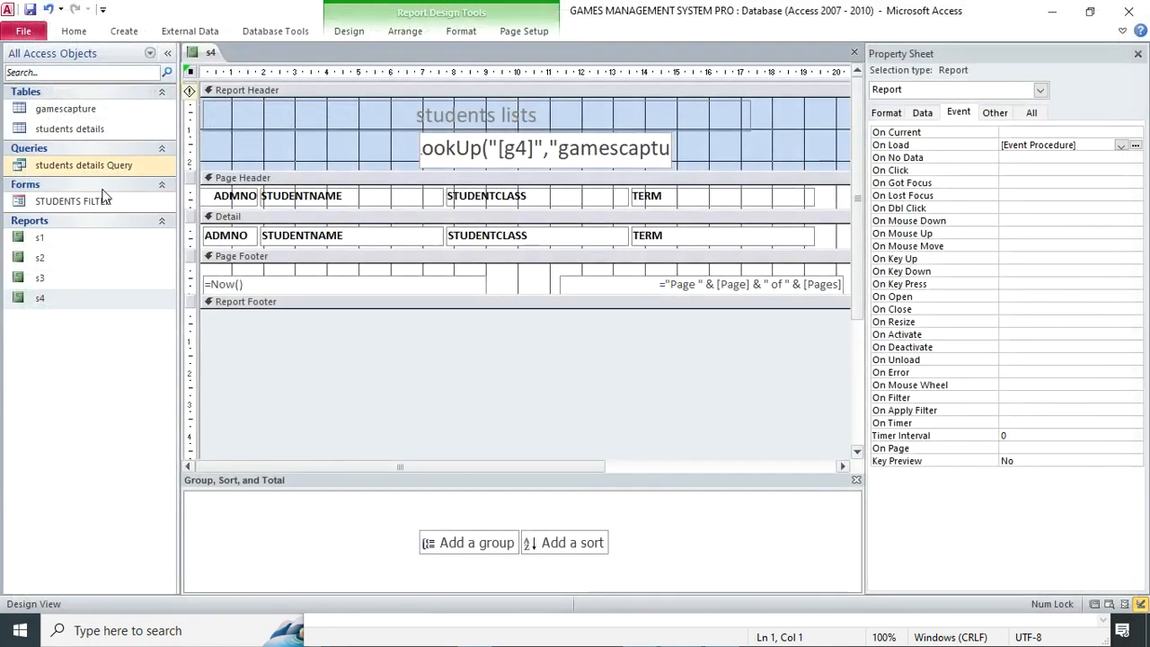
# Step: Run report s4 in Report View for class 2 west, and close it, saving the design changes
pyautogui.click(75, 31)
pyautogui.click(21, 72)
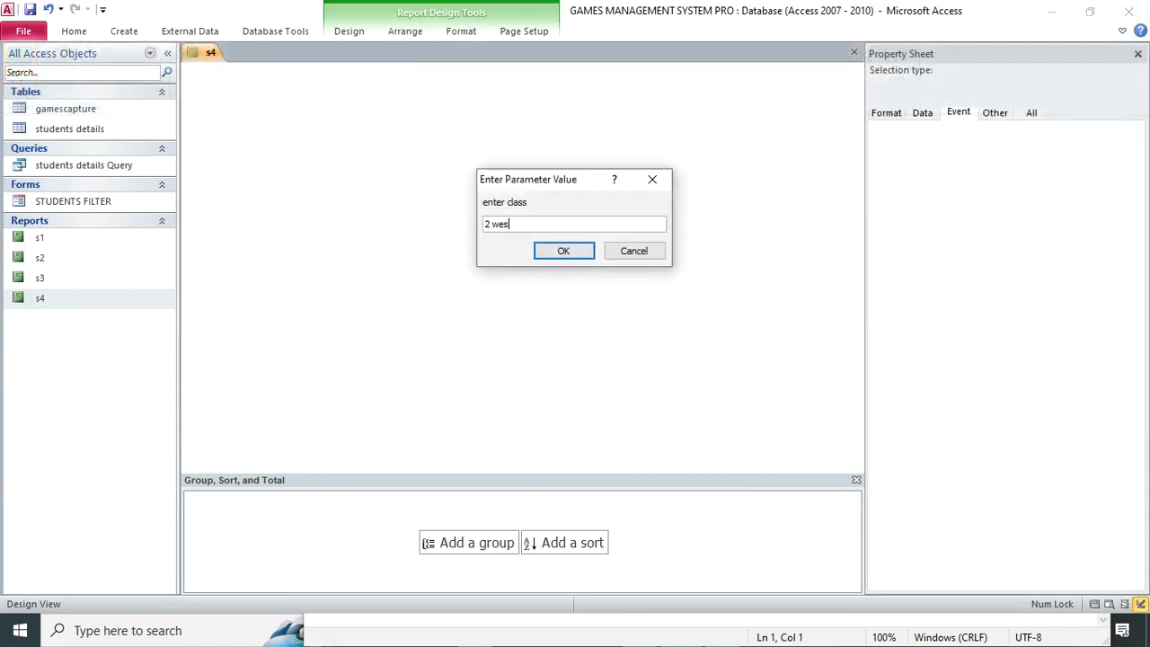
pyautogui.press('Return')
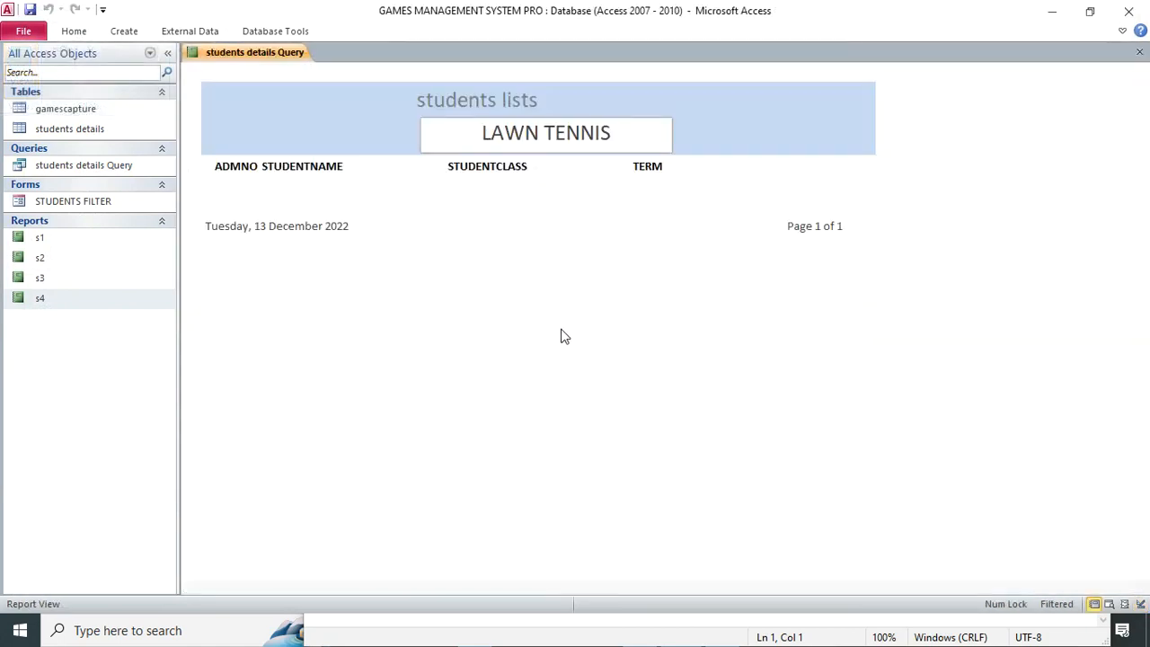
pyautogui.click(1139, 51)
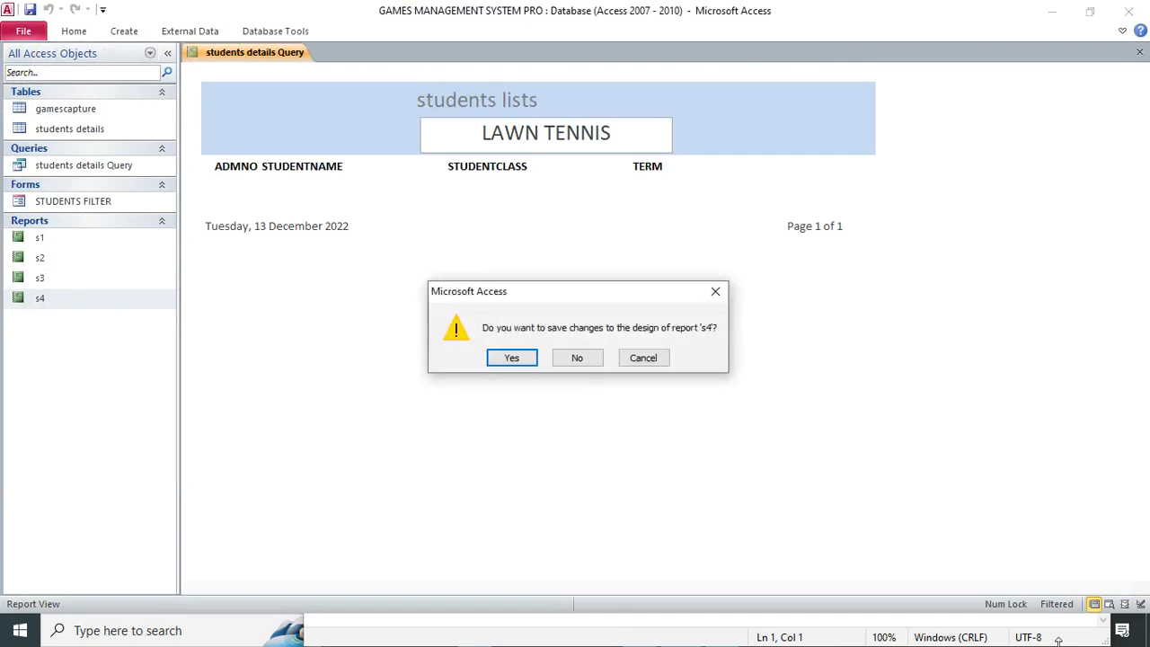
pyautogui.click(513, 356)
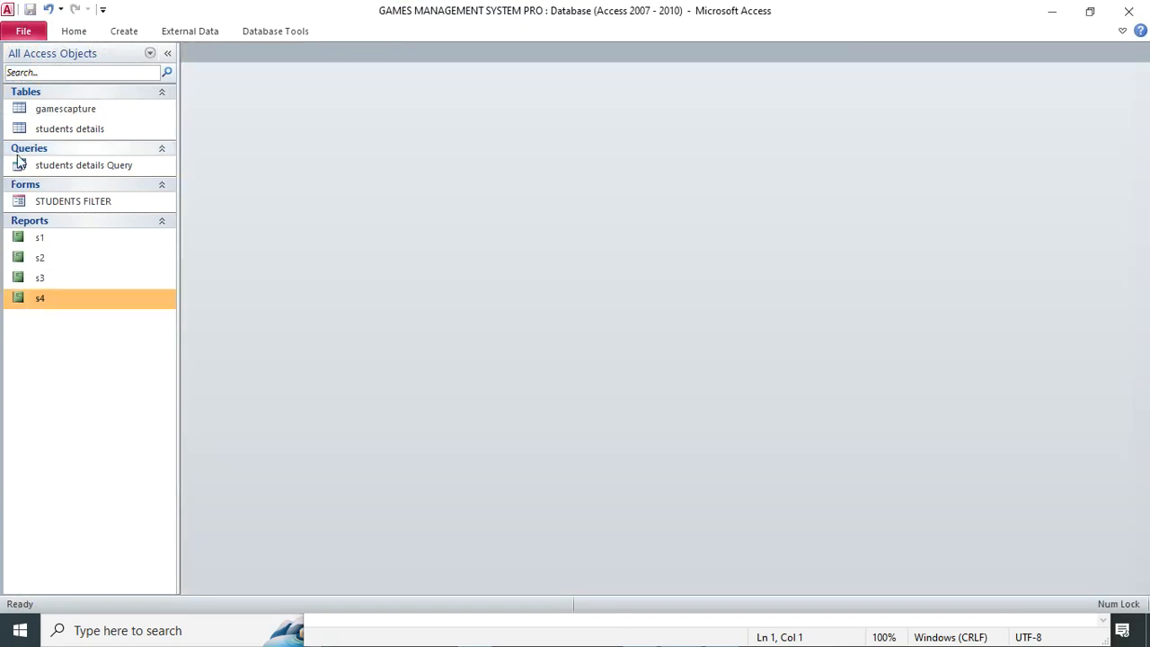
# Step: Open the STUDENTS FILTER form in Design View and close its property sheet
pyautogui.rightClick(87, 210)
pyautogui.click(184, 253)
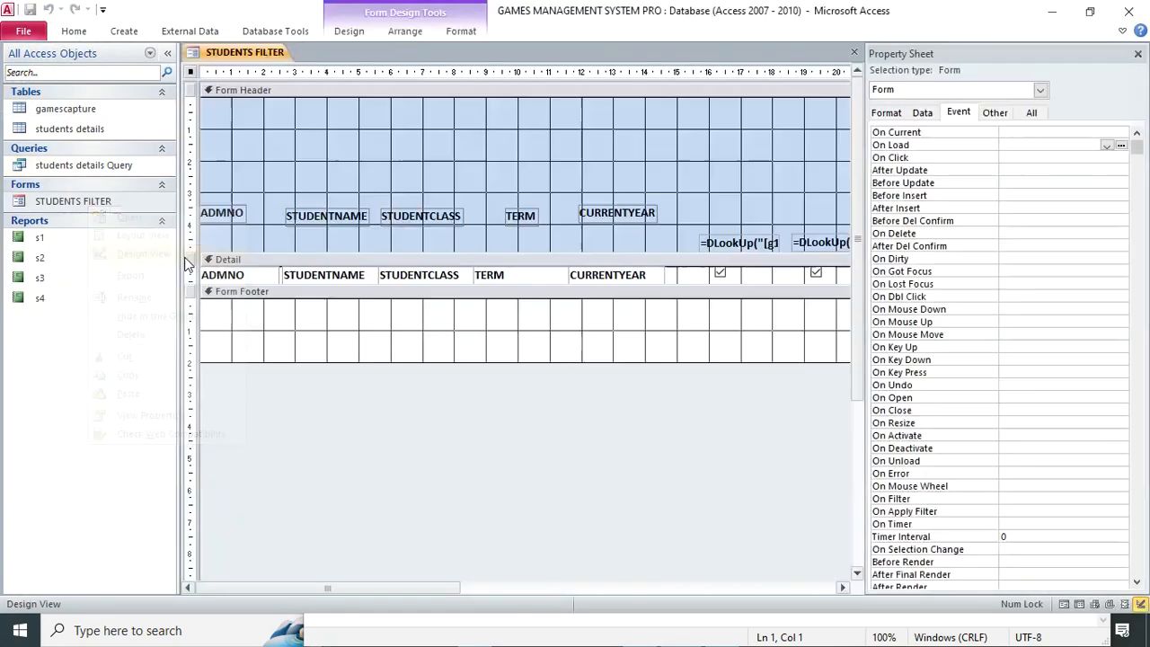
pyautogui.click(1137, 54)
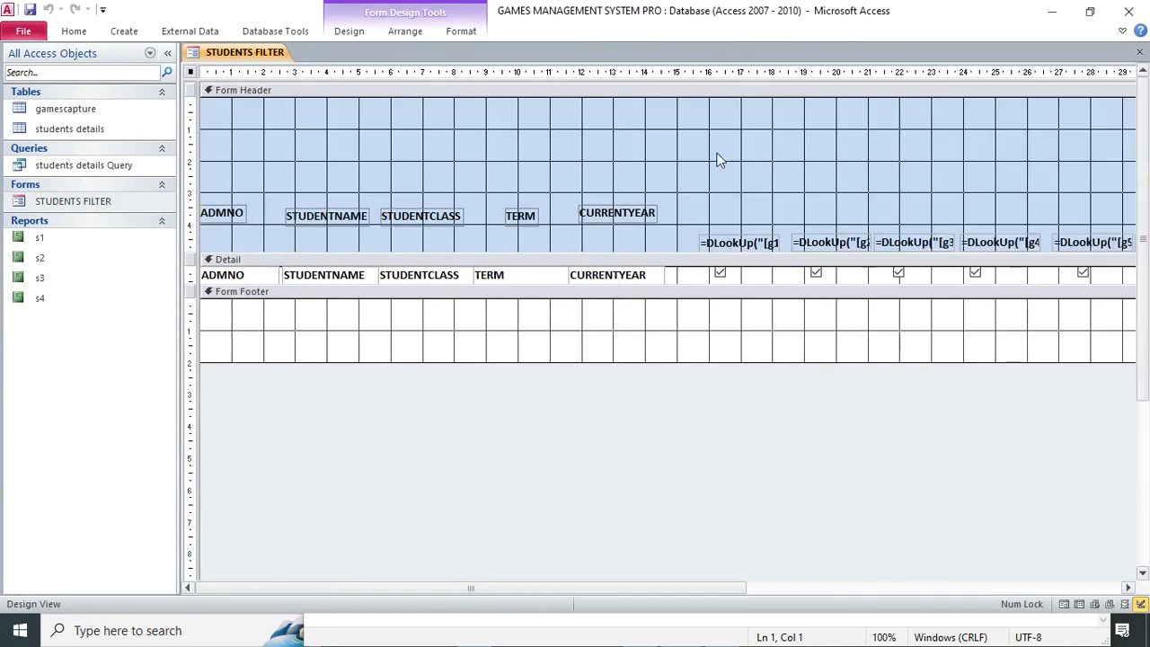
# Step: Add a label about 22 cm wide across the upper form header with the text GAMES MANAGEMENT SYSTEM
pyautogui.click(355, 31)
pyautogui.click(236, 70)
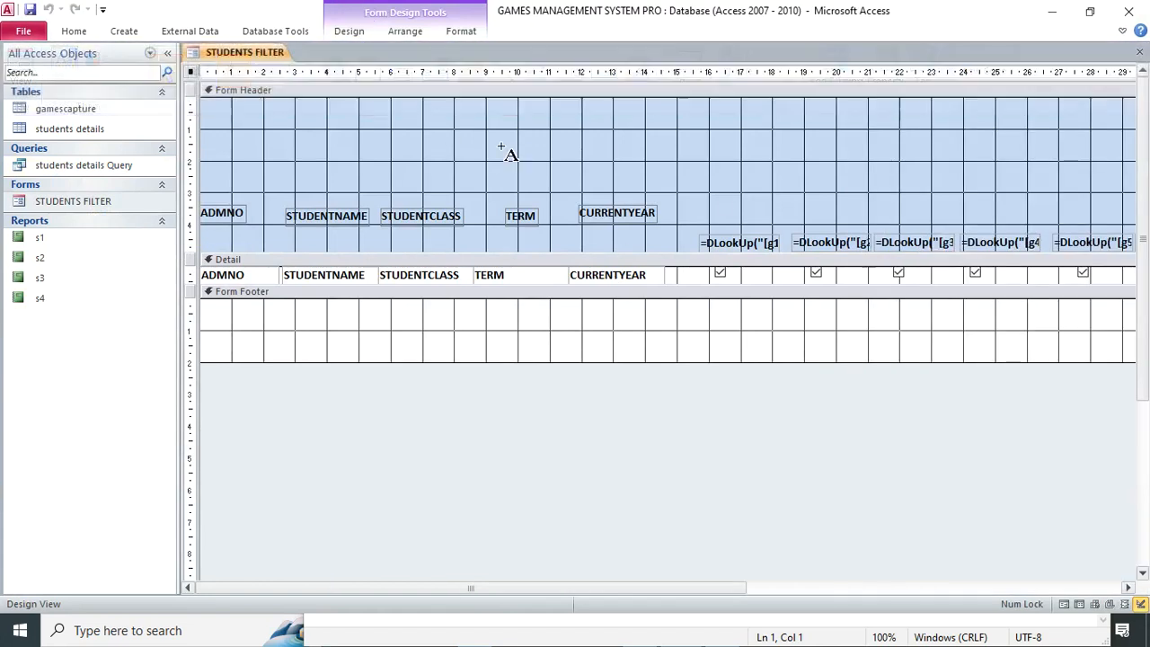
pyautogui.moveTo(359, 101); pyautogui.dragTo(1059, 154)
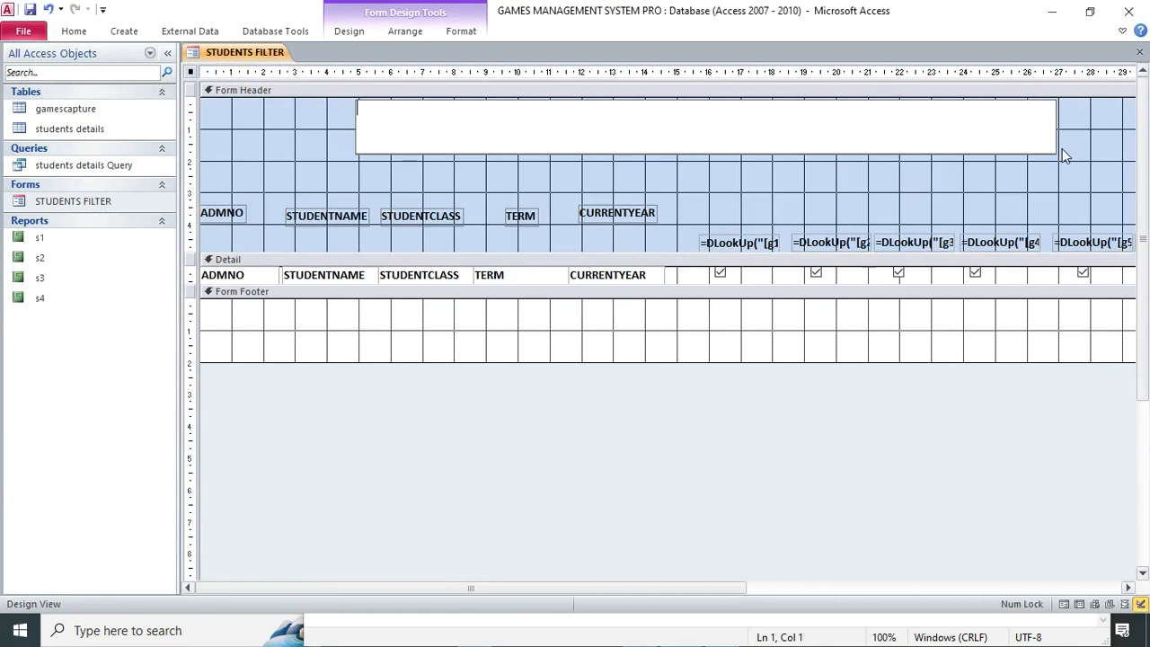
pyautogui.press('capslock')
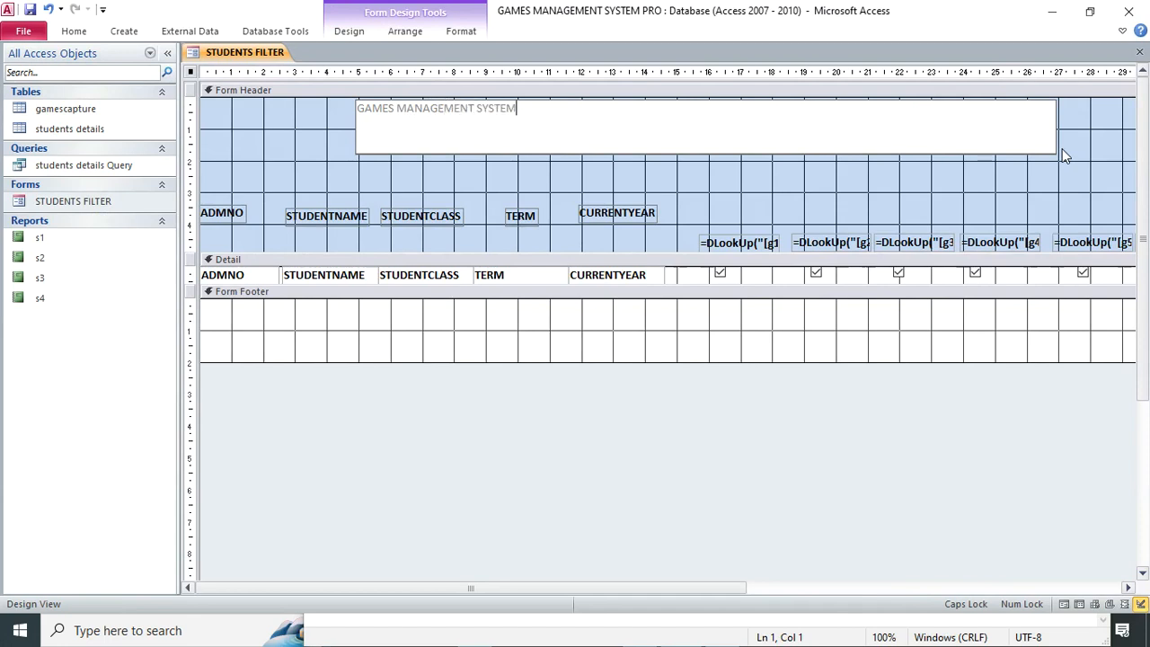
pyautogui.press('Escape')
# Step: Format the GAMES MANAGEMENT SYSTEM label with font size 36, centred alignment and black text
pyautogui.click(461, 31)
pyautogui.click(267, 60)
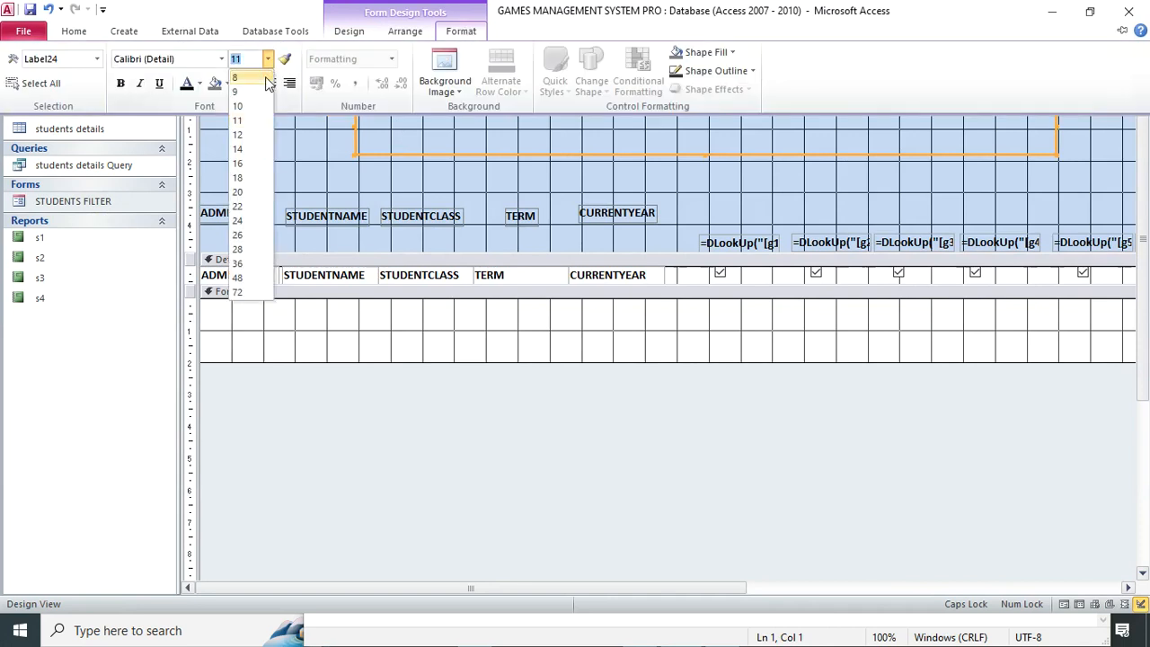
pyautogui.click(251, 264)
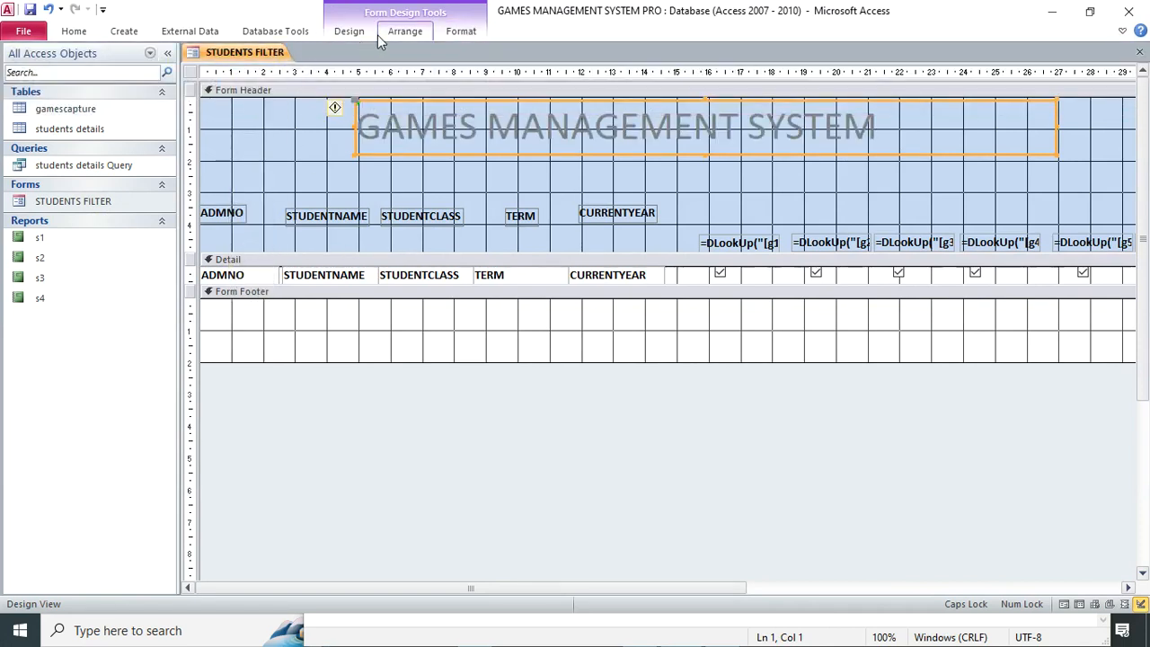
pyautogui.click(474, 33)
pyautogui.click(270, 83)
pyautogui.click(460, 31)
pyautogui.click(263, 119)
pyautogui.click(273, 142)
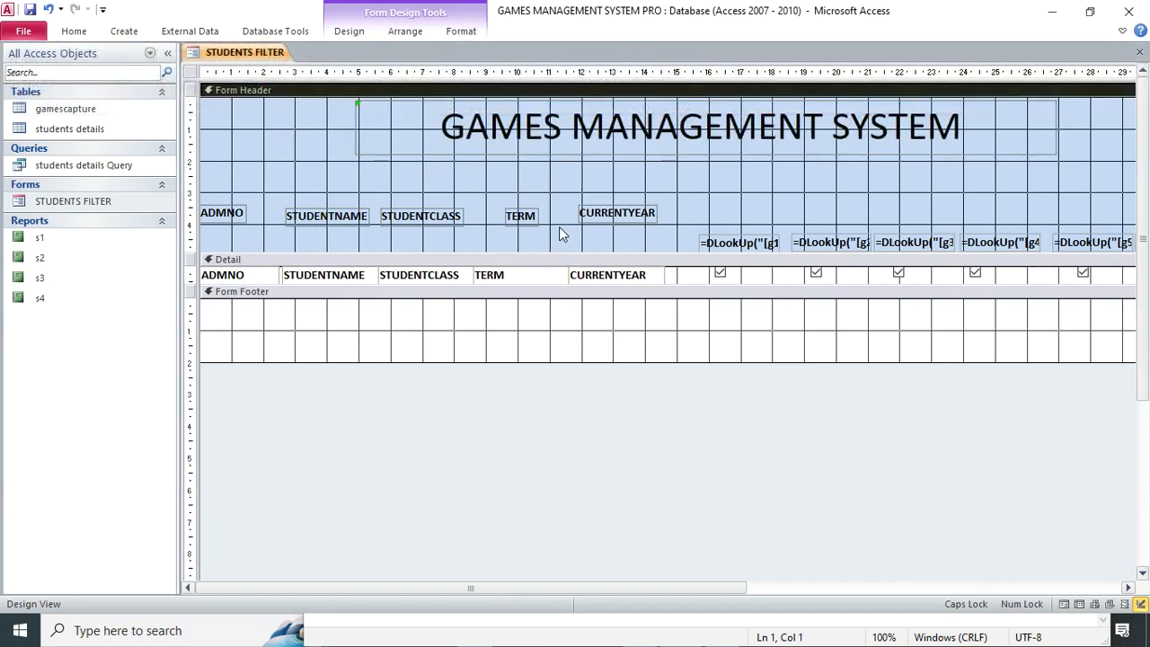
# Step: Move the ADMNO, STUDENTNAME, STUDENTCLASS, TERM and CURRENTYEAR labels down to the lower edge of the form header
pyautogui.moveTo(215, 225); pyautogui.dragTo(216, 250)
pyautogui.click(325, 223)
pyautogui.moveTo(326, 223); pyautogui.dragTo(312, 235)
pyautogui.moveTo(395, 223); pyautogui.dragTo(398, 241)
pyautogui.moveTo(519, 222); pyautogui.dragTo(503, 239)
pyautogui.moveTo(615, 218); pyautogui.dragTo(611, 235)
pyautogui.click(551, 164)
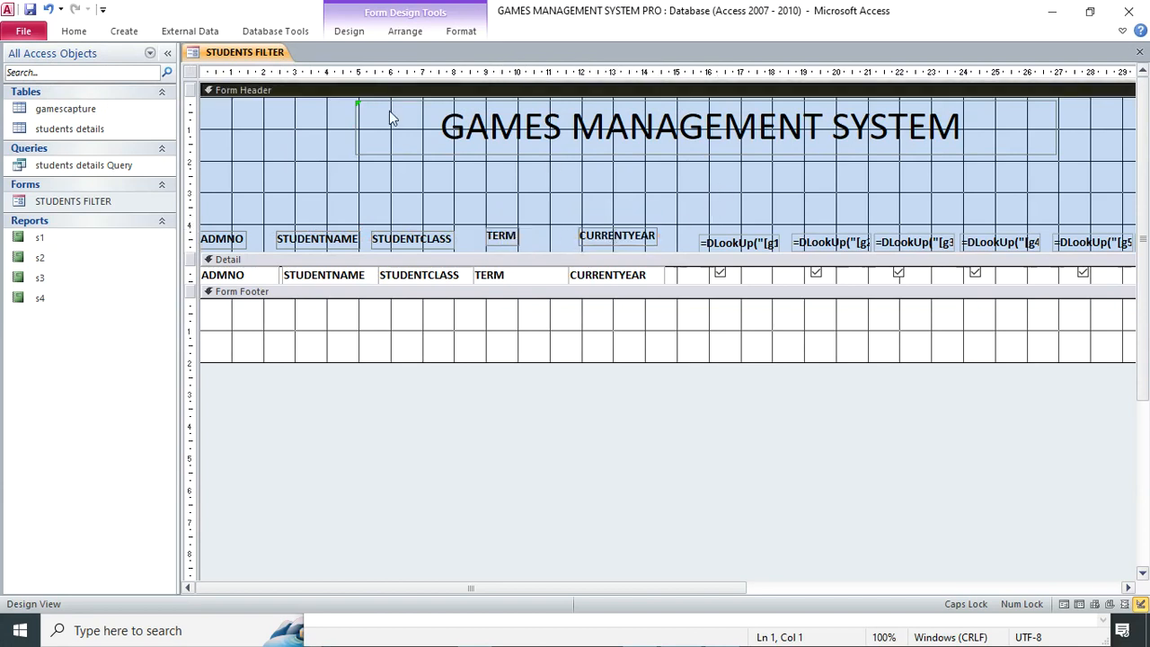
# Step: Draw a rectangle about 18 cm wide and 1.7 cm high in the form header below the title label
pyautogui.click(357, 31)
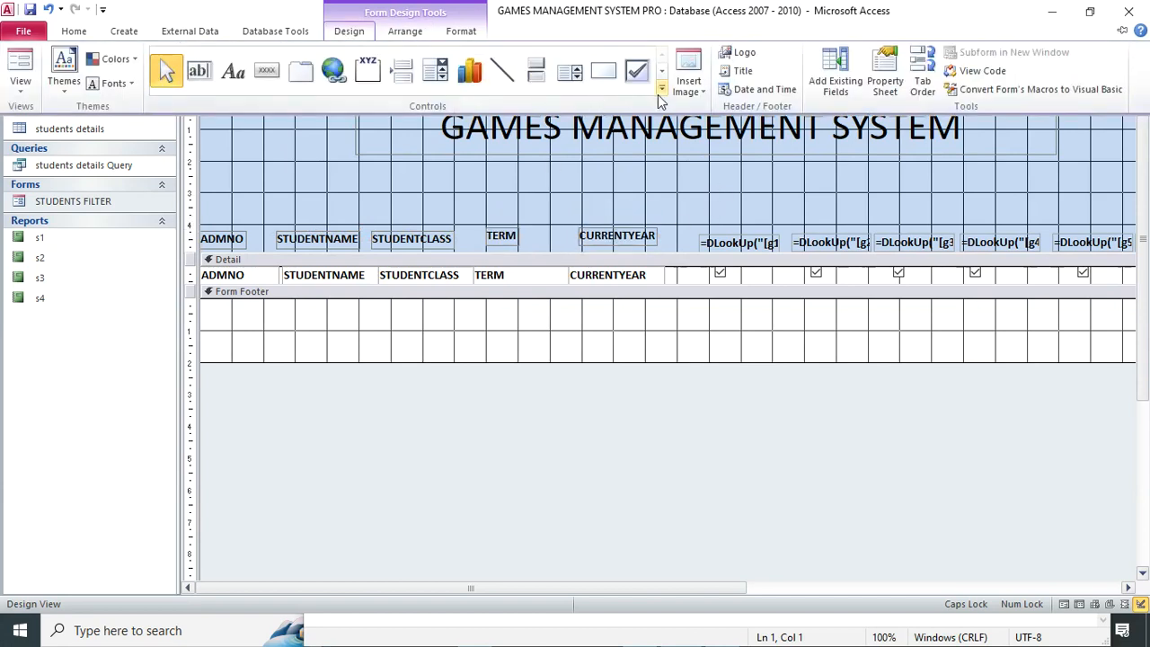
pyautogui.click(602, 69)
pyautogui.moveTo(383, 149)
pyautogui.mouseDown()
pyautogui.moveTo(624, 213)
pyautogui.moveTo(973, 213)
pyautogui.moveTo(965, 206)
pyautogui.mouseUp()
# Step: Add a command button at the start of the rectangle that opens report s1, with the button text S1
pyautogui.click(349, 31)
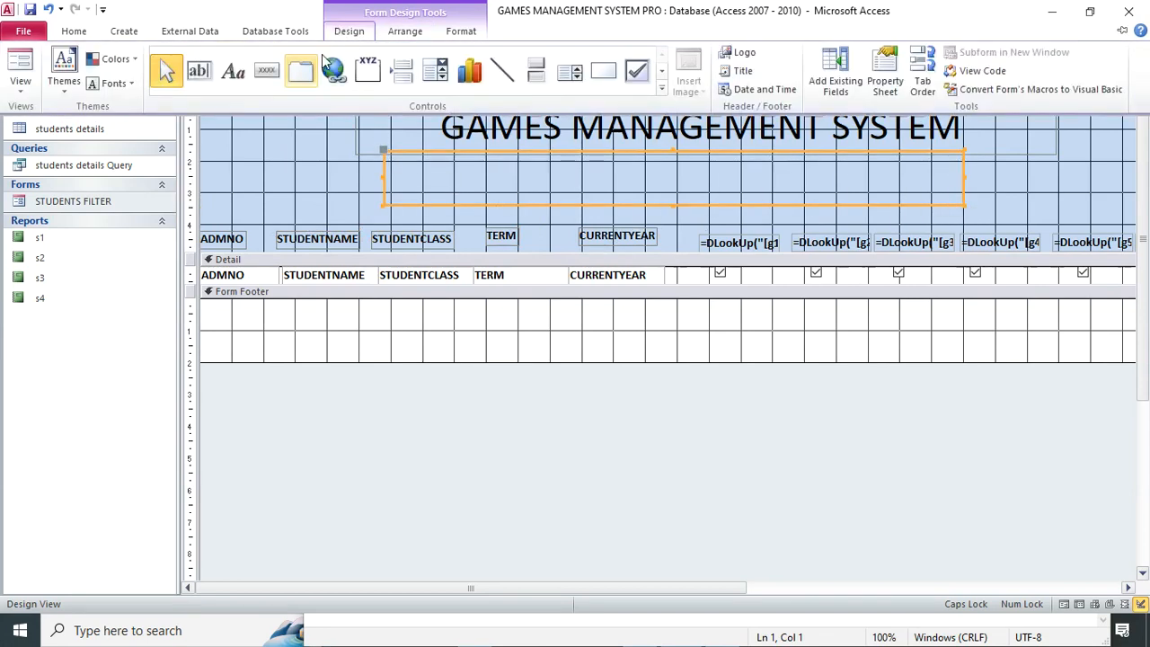
pyautogui.click(267, 70)
pyautogui.click(390, 163)
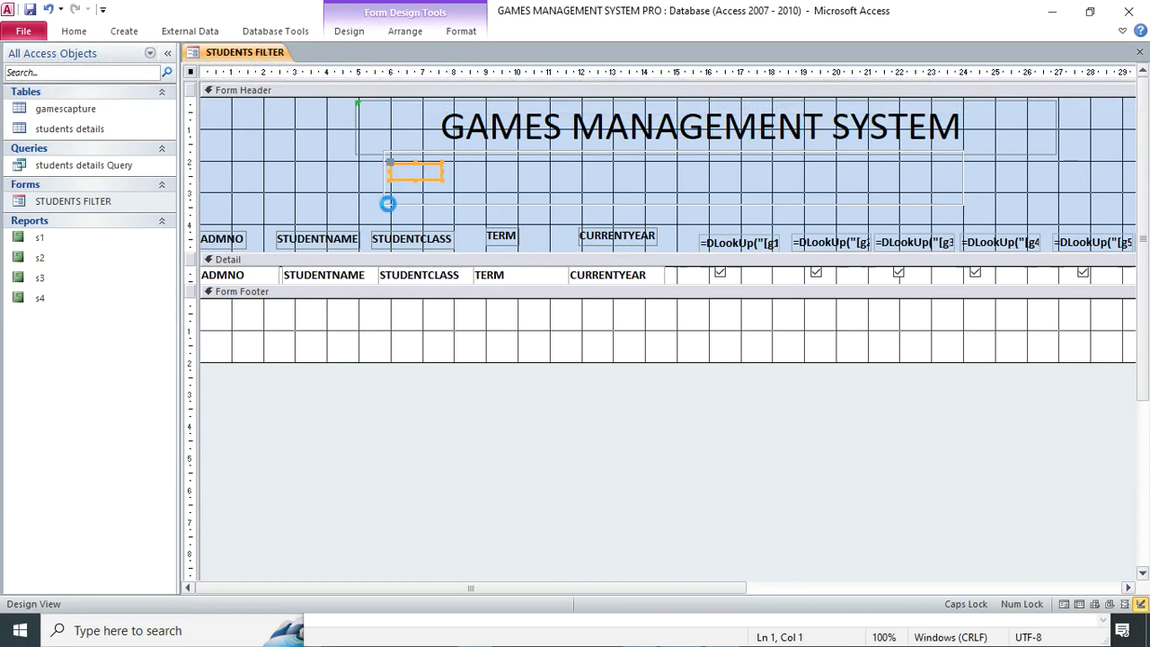
pyautogui.click(551, 269)
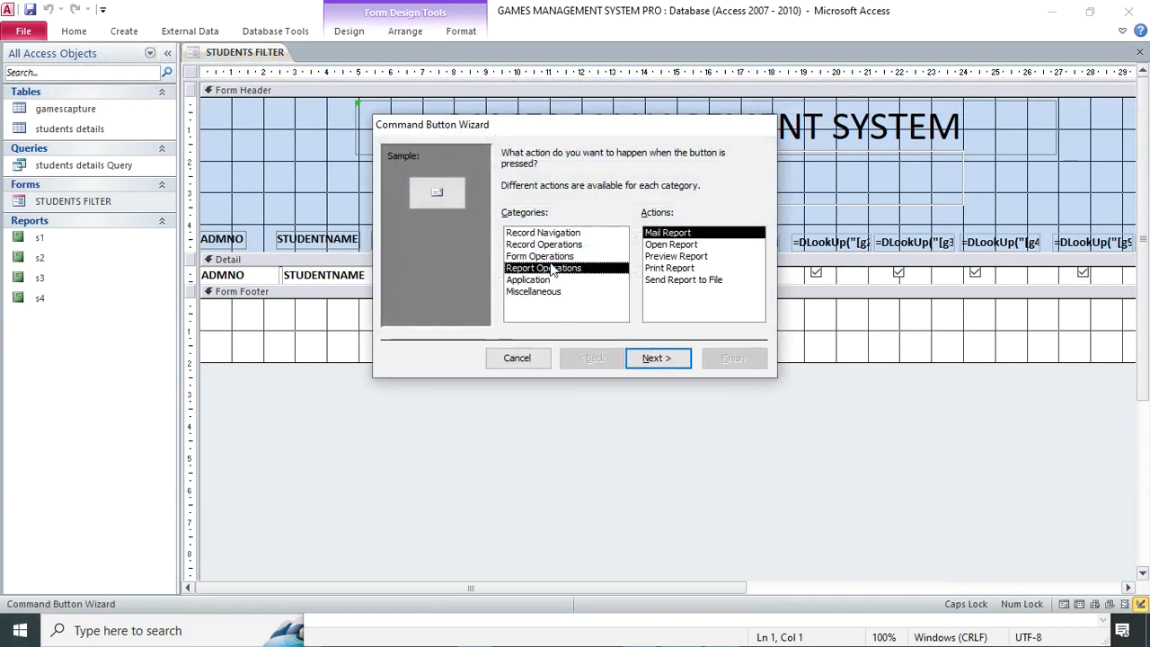
pyautogui.click(665, 244)
pyautogui.click(658, 357)
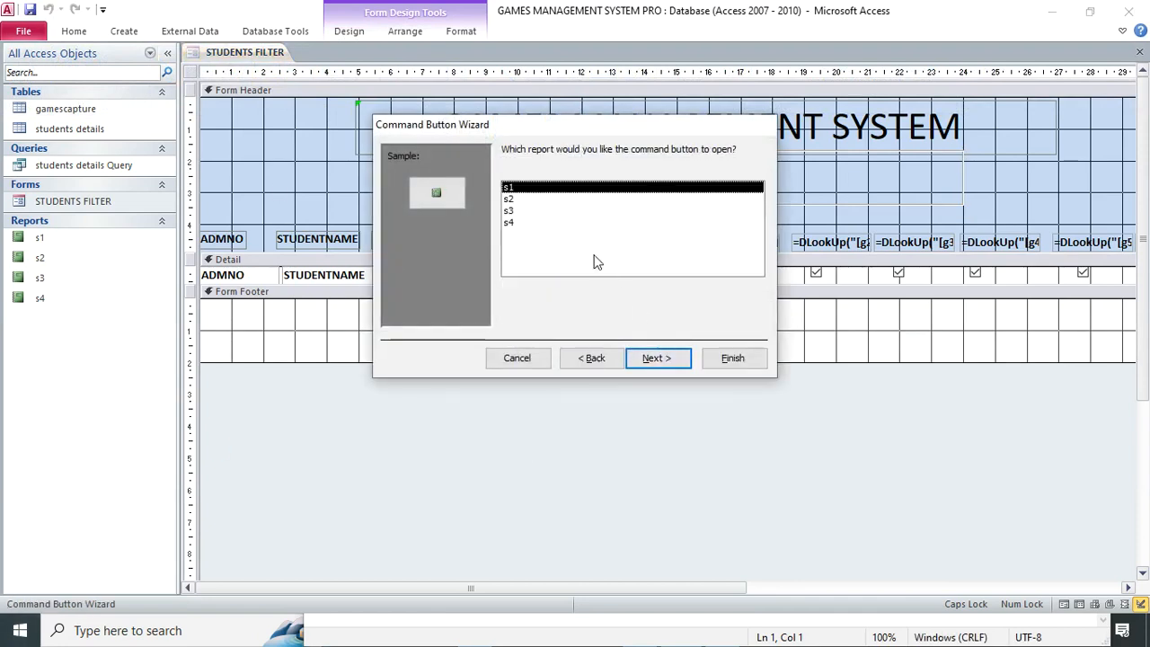
pyautogui.click(656, 358)
pyautogui.click(509, 220)
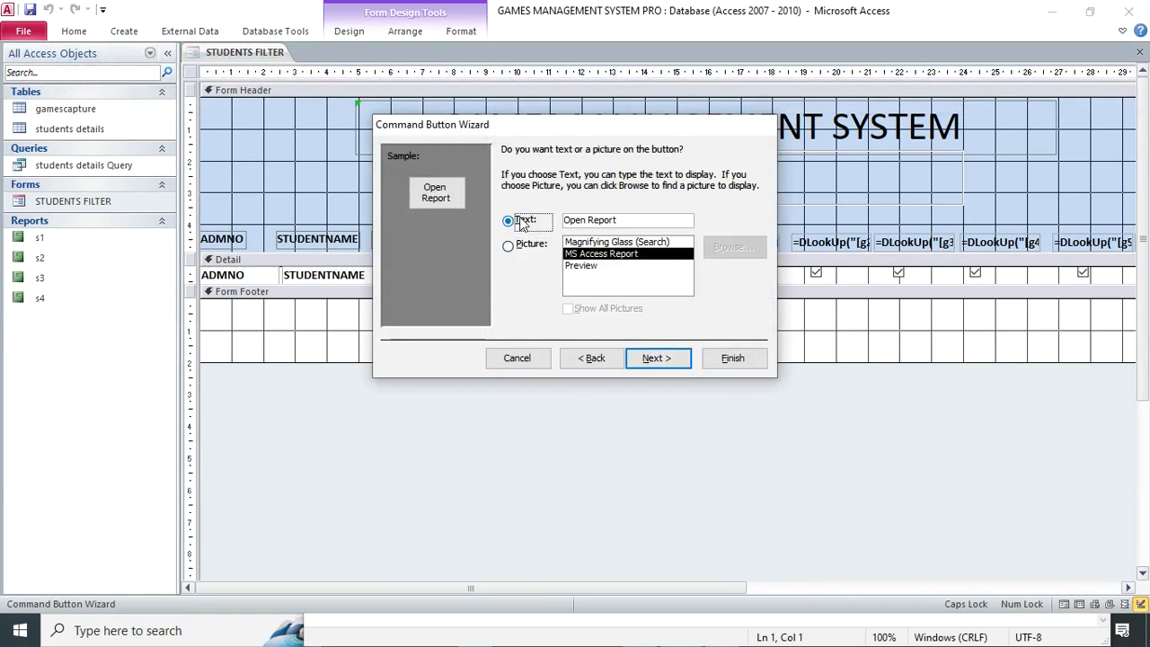
pyautogui.press('Tab')
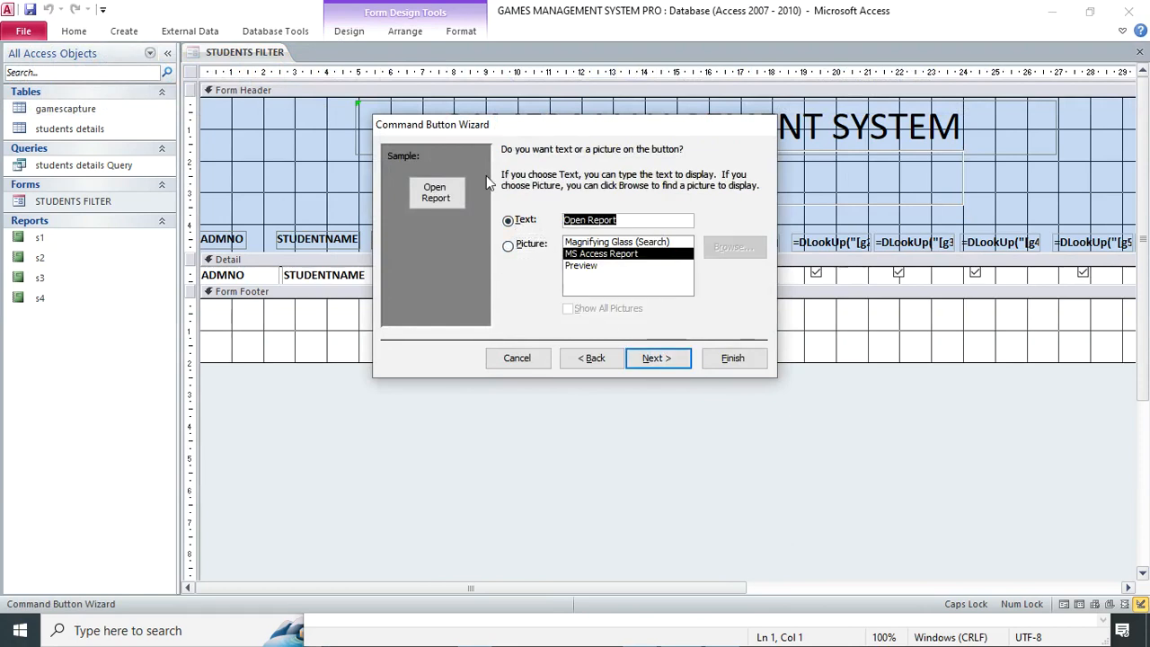
pyautogui.write('S1')
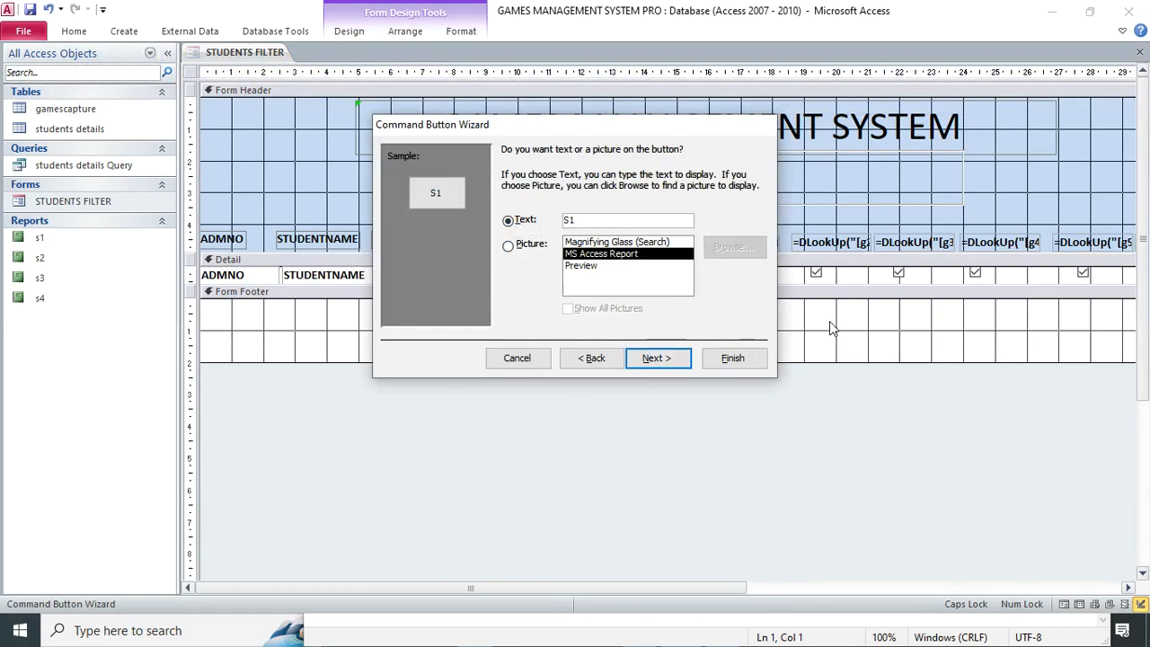
pyautogui.click(732, 358)
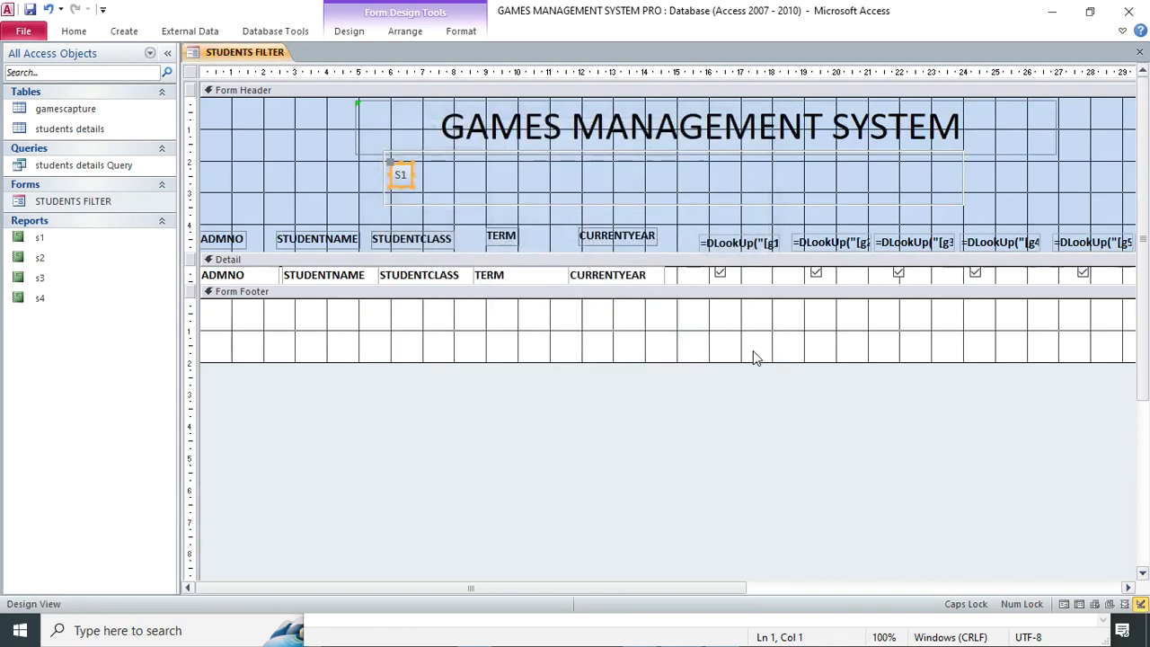
# Step: Add a command button beside S1 that opens report s2, with the button text S2
pyautogui.click(349, 30)
pyautogui.click(267, 69)
pyautogui.moveTo(426, 168); pyautogui.dragTo(458, 185)
pyautogui.click(543, 268)
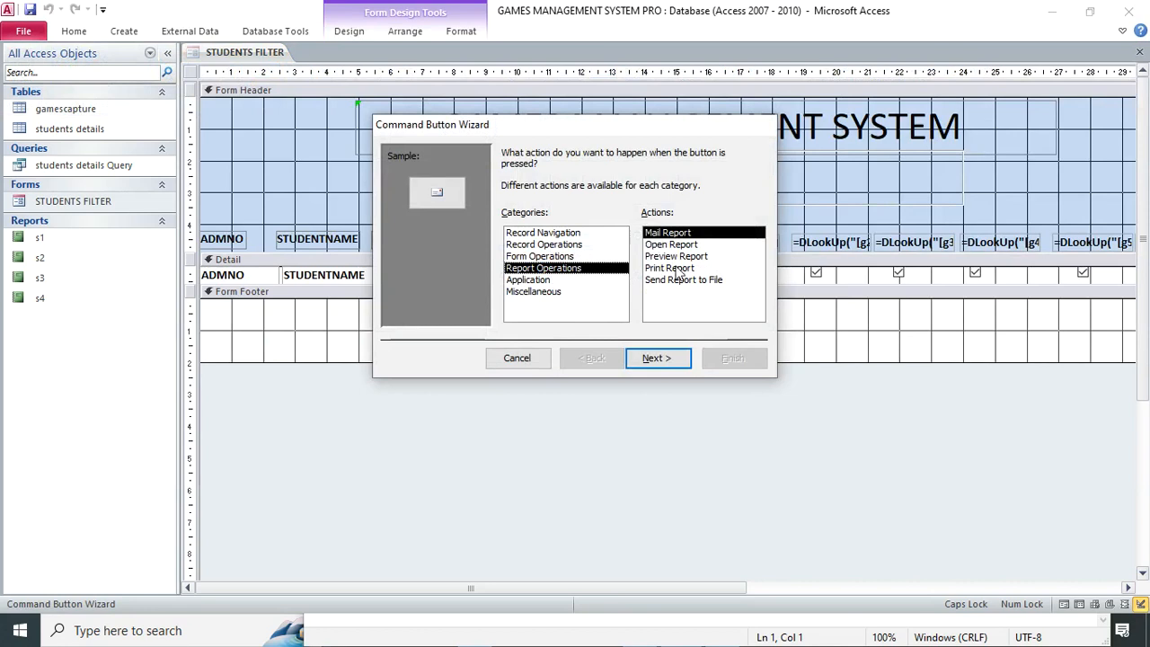
pyautogui.click(670, 244)
pyautogui.click(656, 357)
pyautogui.click(510, 199)
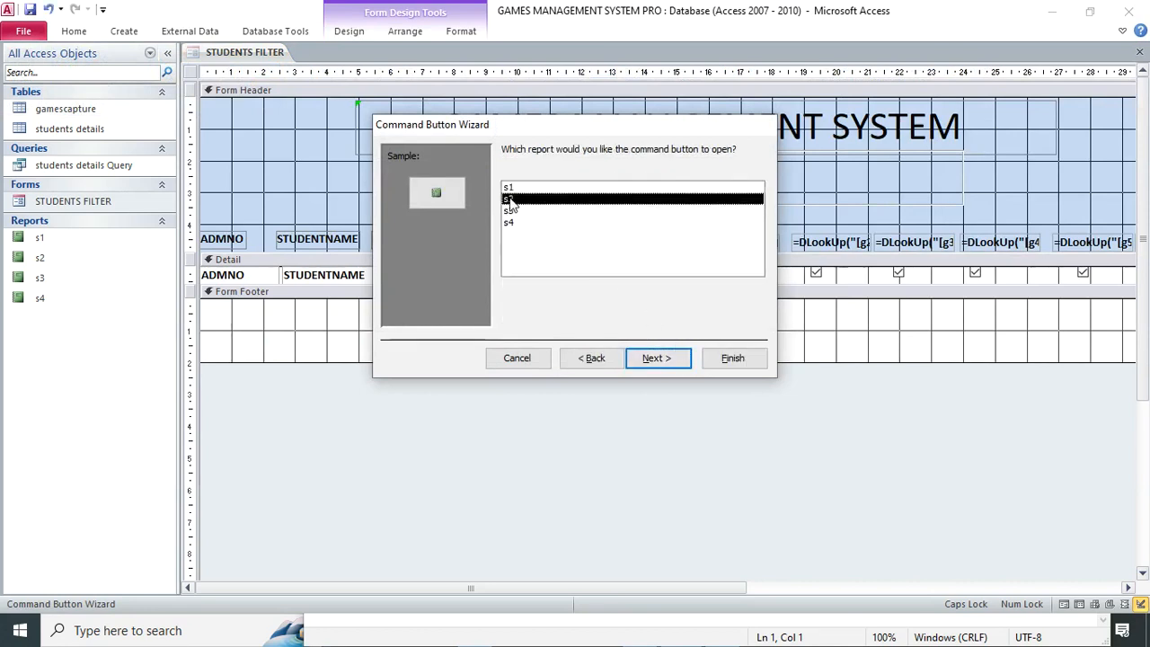
pyautogui.click(665, 357)
pyautogui.click(521, 221)
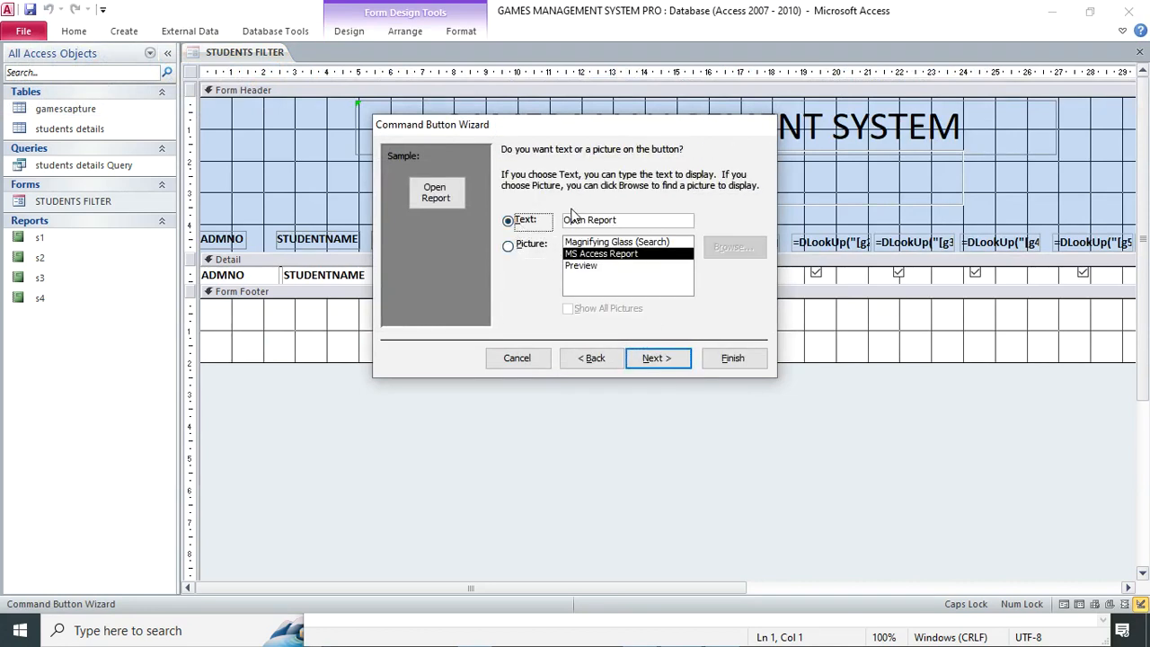
pyautogui.press('Tab')
pyautogui.write('S2')
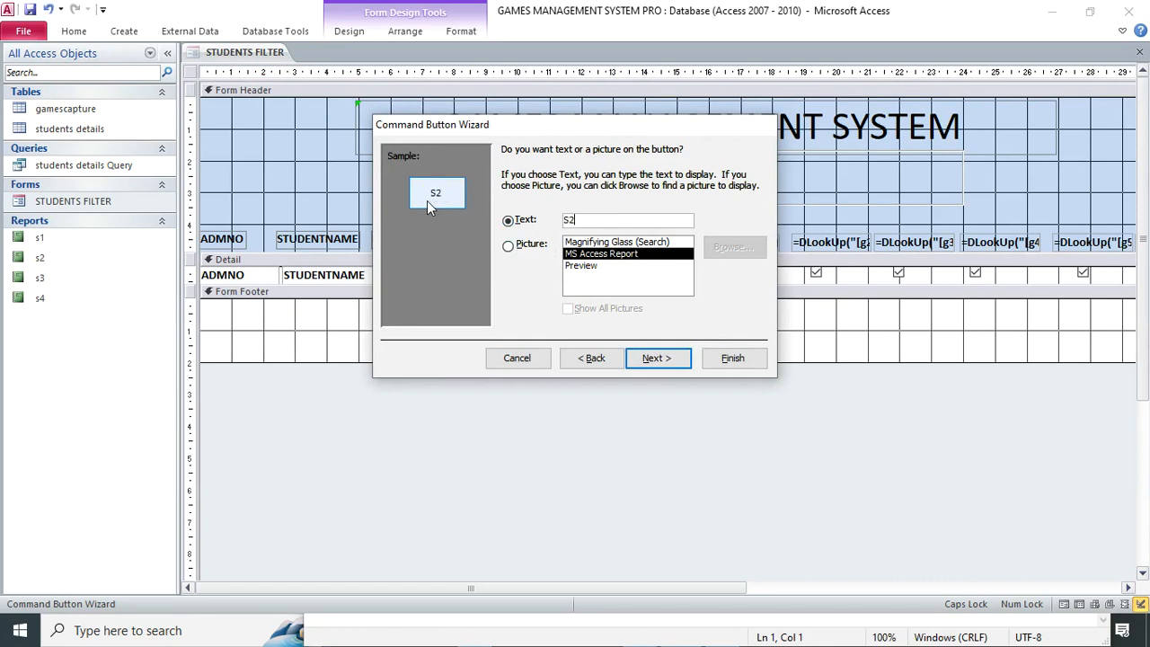
pyautogui.click(734, 359)
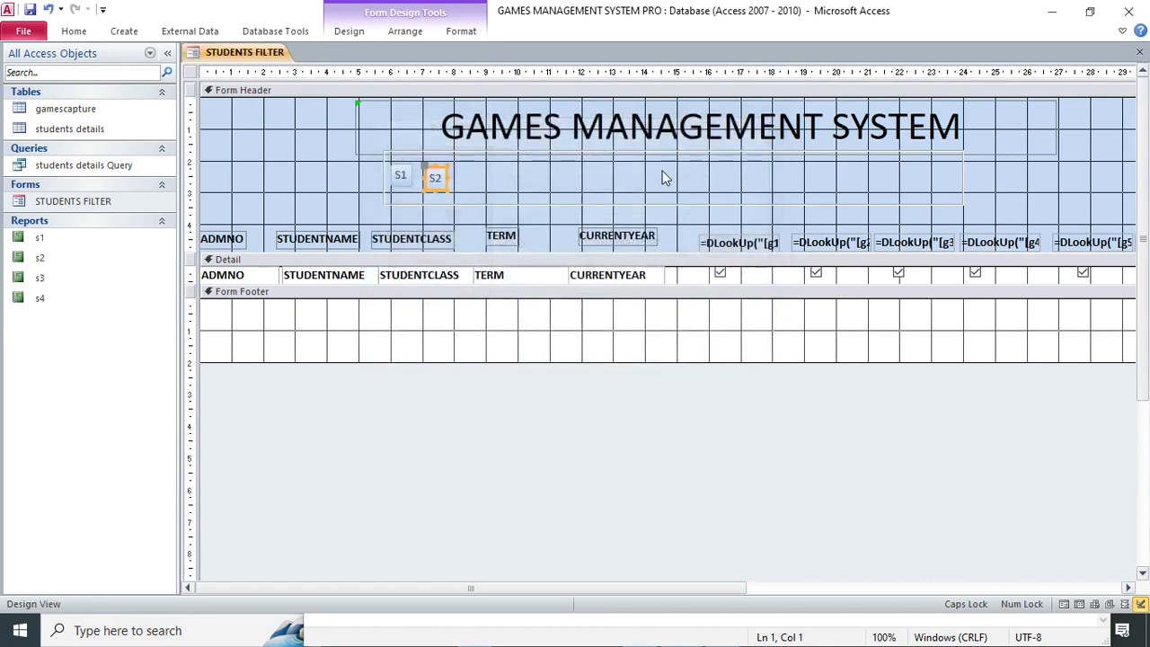
# Step: Add a command button beside S2 that opens report s3, with the button text S3
pyautogui.click(349, 30)
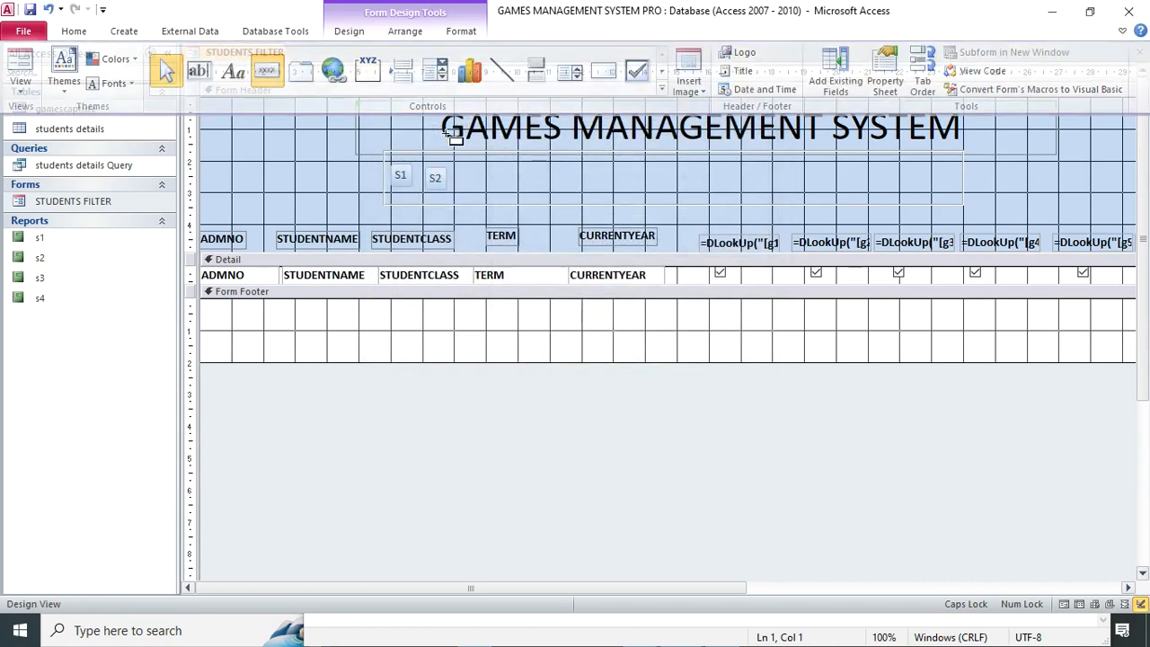
pyautogui.click(267, 69)
pyautogui.moveTo(458, 167); pyautogui.dragTo(496, 194)
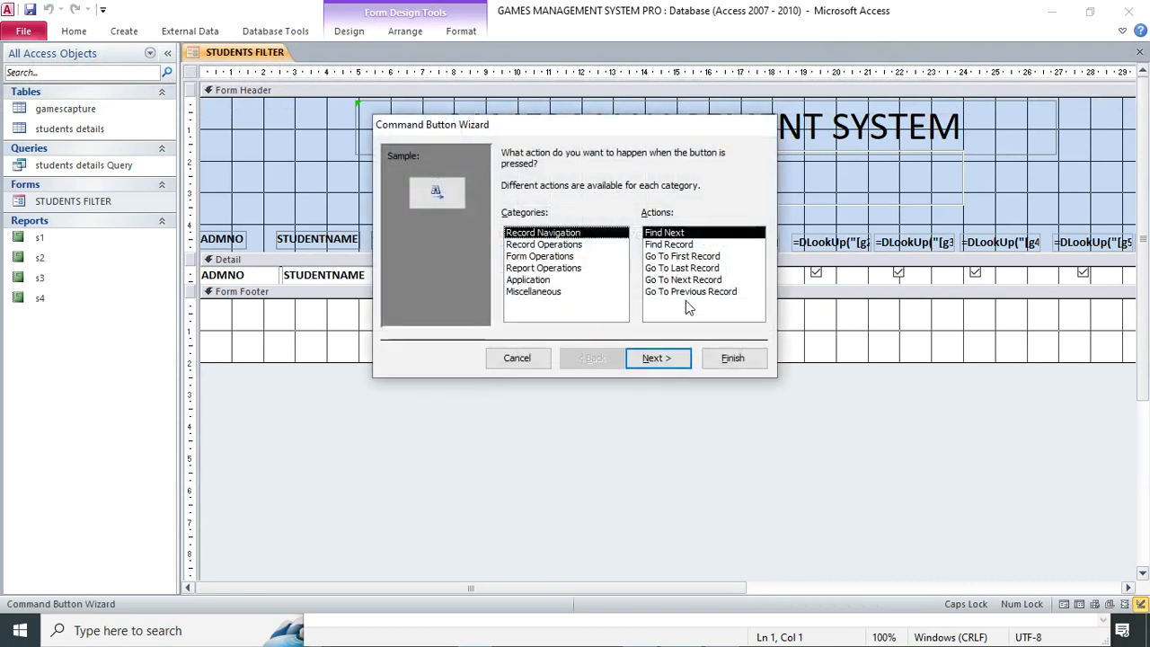
pyautogui.click(549, 267)
pyautogui.click(665, 246)
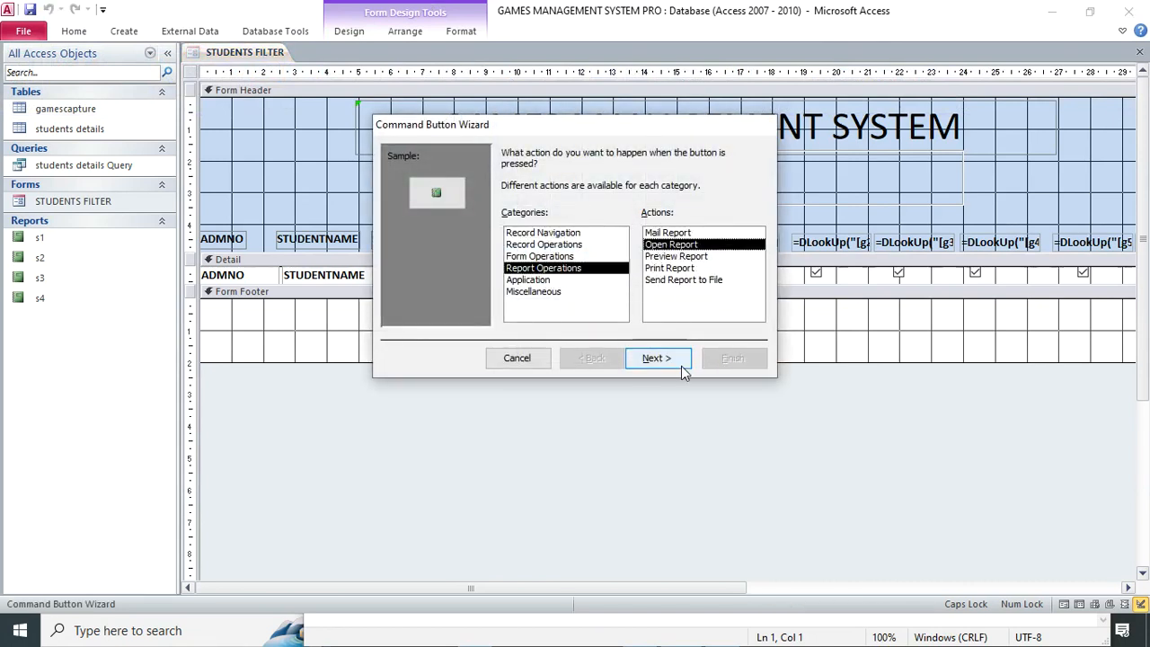
pyautogui.click(672, 359)
pyautogui.click(514, 211)
pyautogui.click(656, 358)
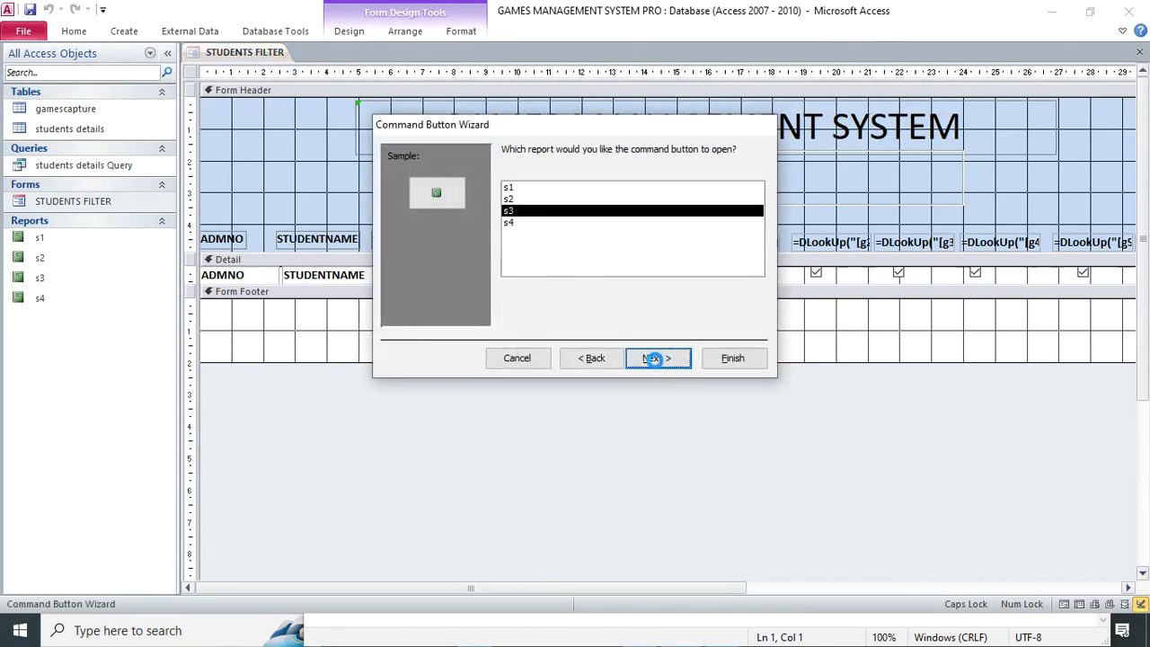
pyautogui.click(525, 221)
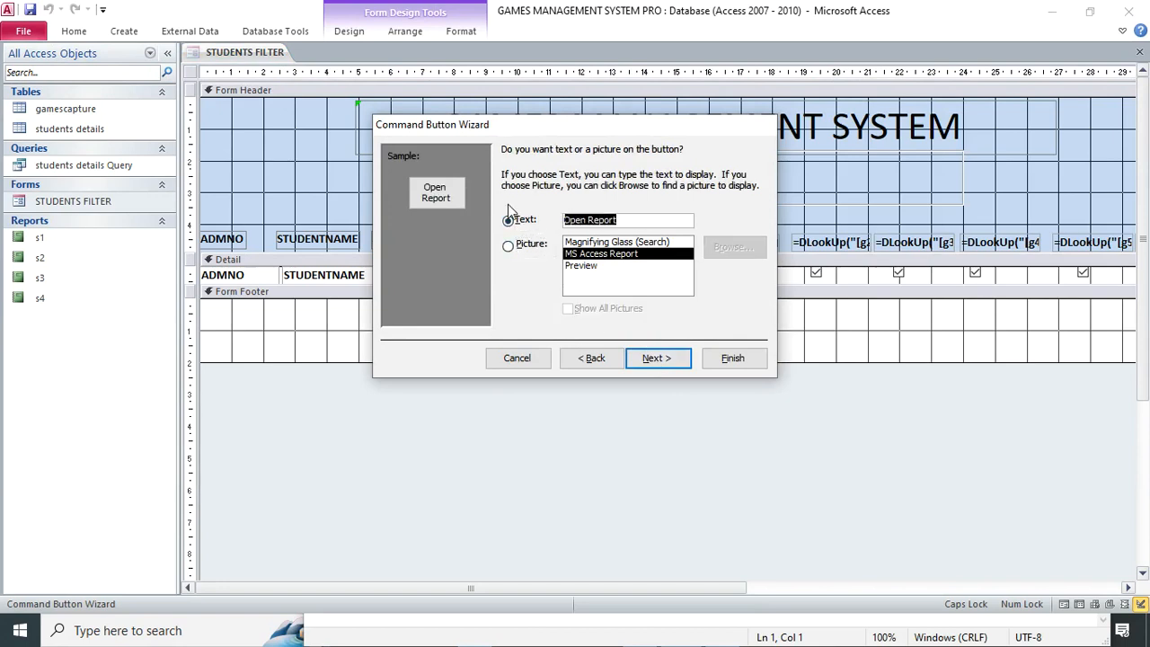
pyautogui.write('S3')
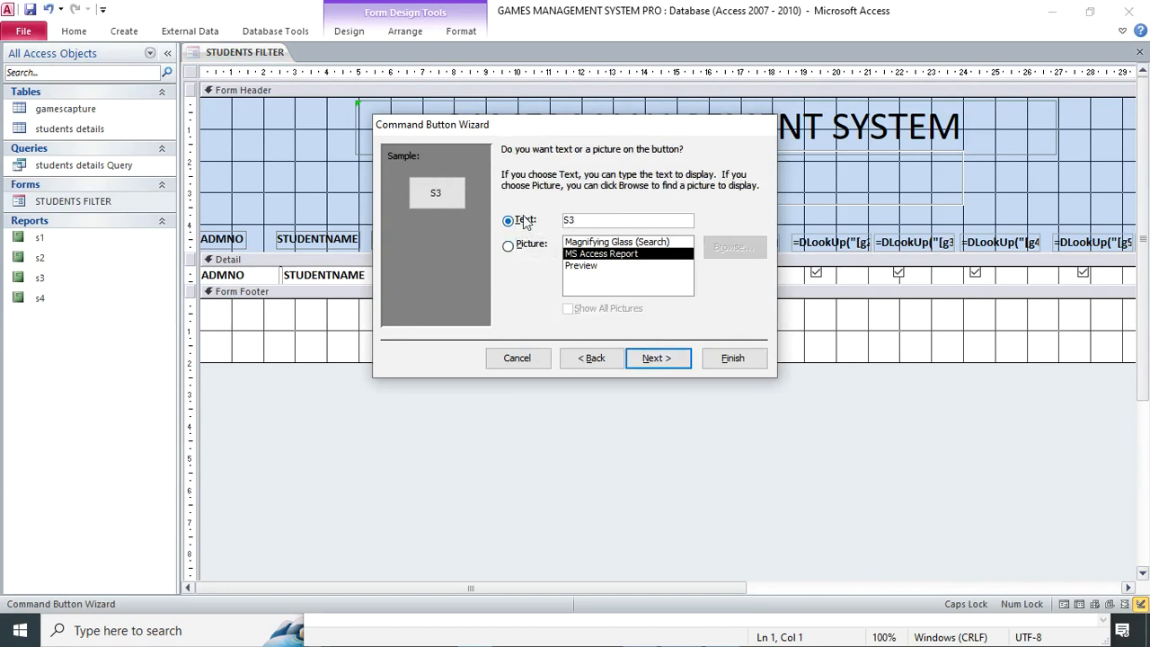
pyautogui.click(732, 357)
# Step: Add a command button beside S3 that opens report s4, with the button text S4
pyautogui.click(354, 31)
pyautogui.click(268, 70)
pyautogui.moveTo(492, 169); pyautogui.dragTo(525, 182)
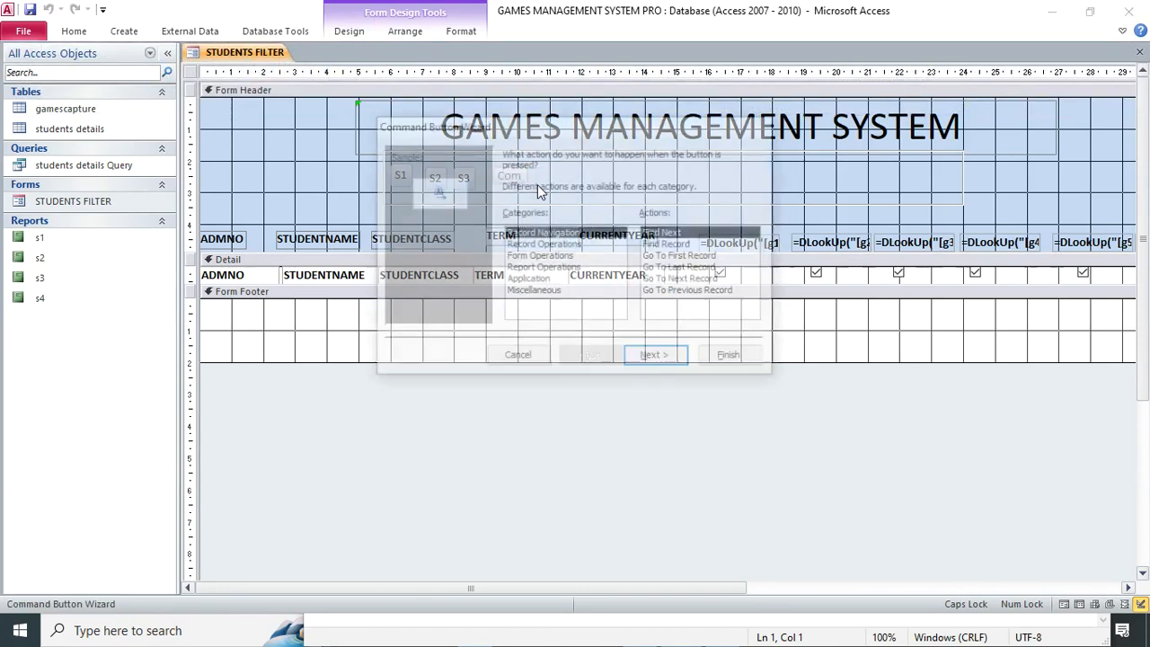
pyautogui.click(544, 268)
pyautogui.click(666, 246)
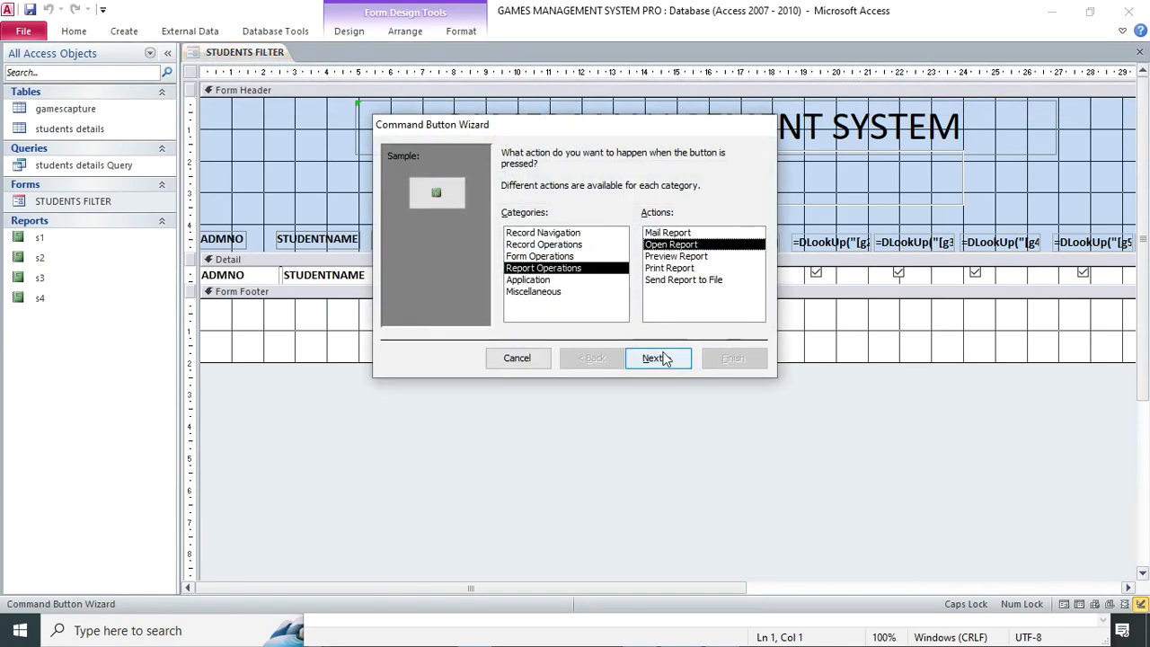
pyautogui.click(656, 358)
pyautogui.click(513, 222)
pyautogui.click(657, 360)
pyautogui.click(508, 220)
pyautogui.press('Tab')
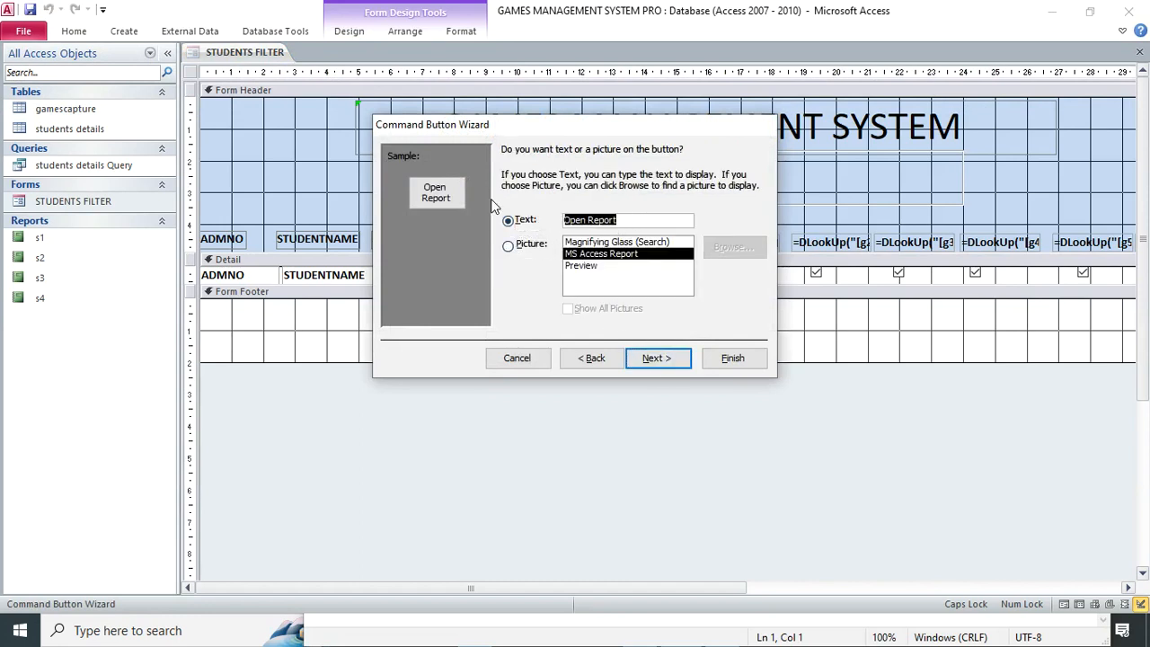
pyautogui.write('S4')
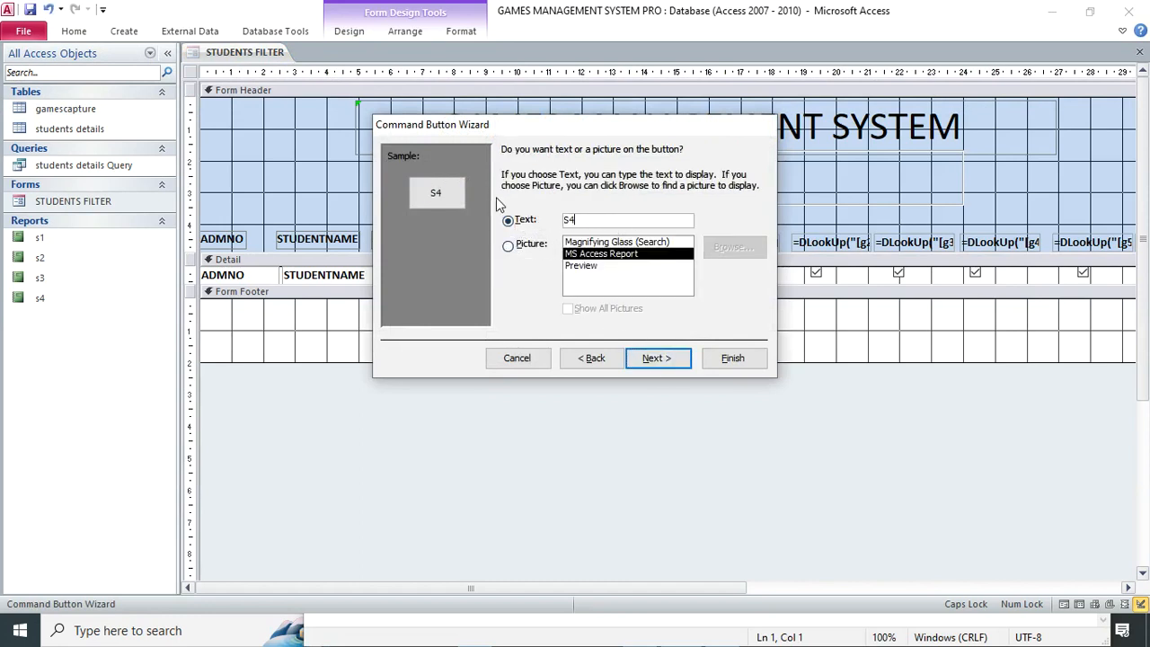
pyautogui.click(733, 358)
# Step: Set the background colour of the form header to orange
pyautogui.rightClick(311, 153)
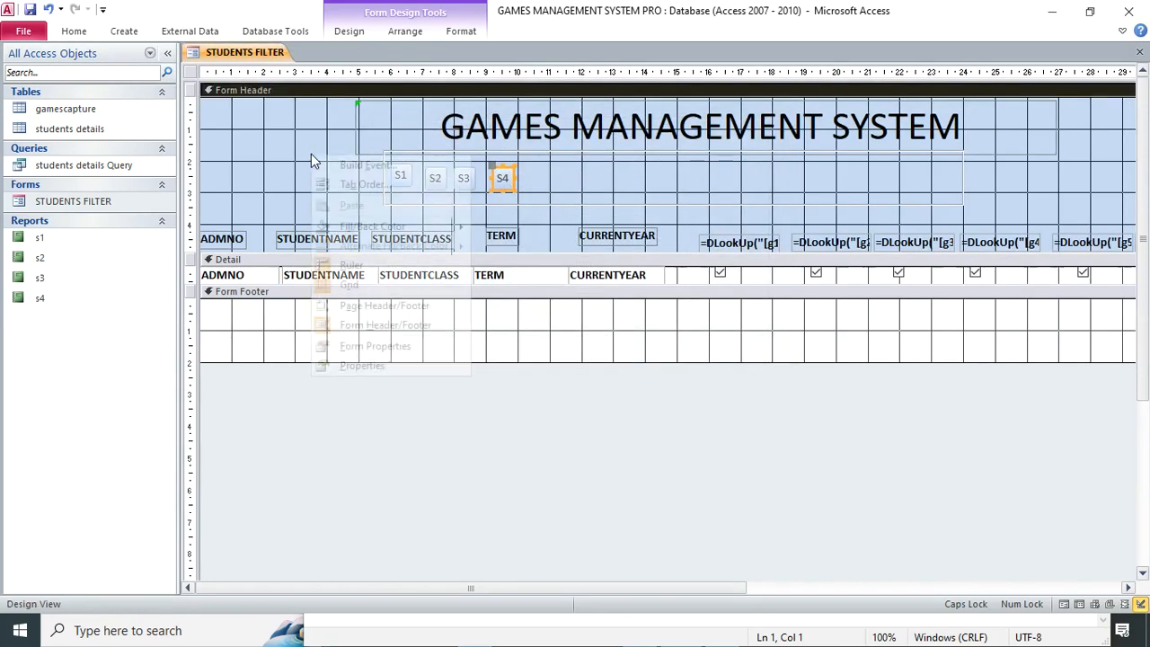
pyautogui.moveTo(420, 225)
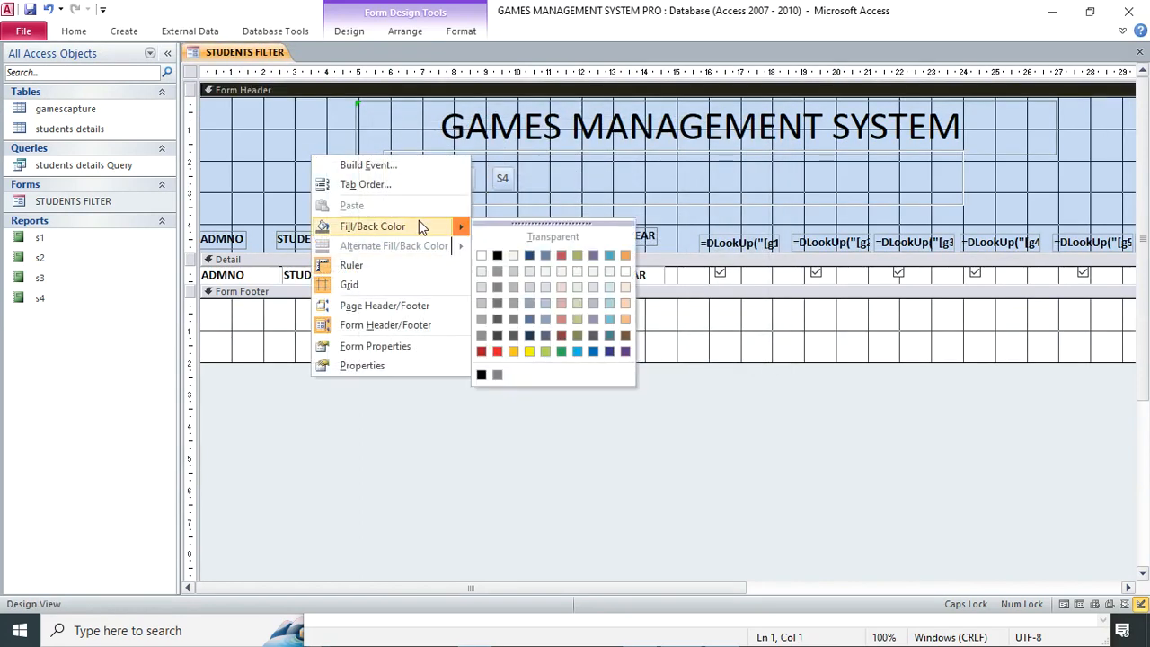
pyautogui.click(533, 271)
pyautogui.rightClick(319, 174)
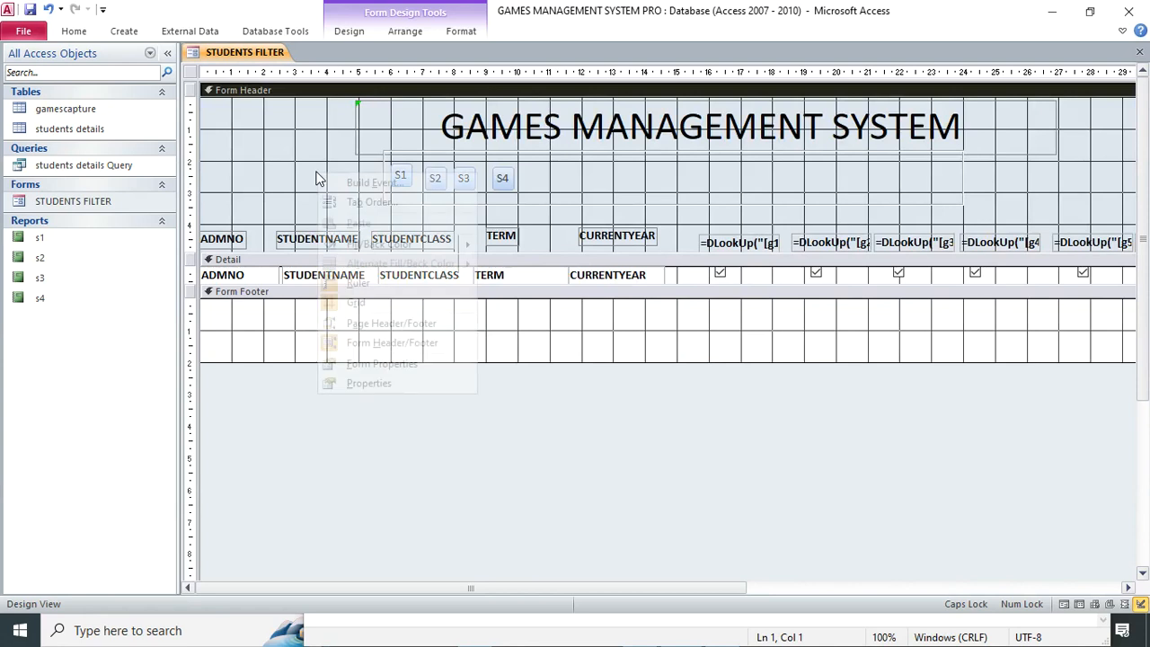
pyautogui.moveTo(442, 242)
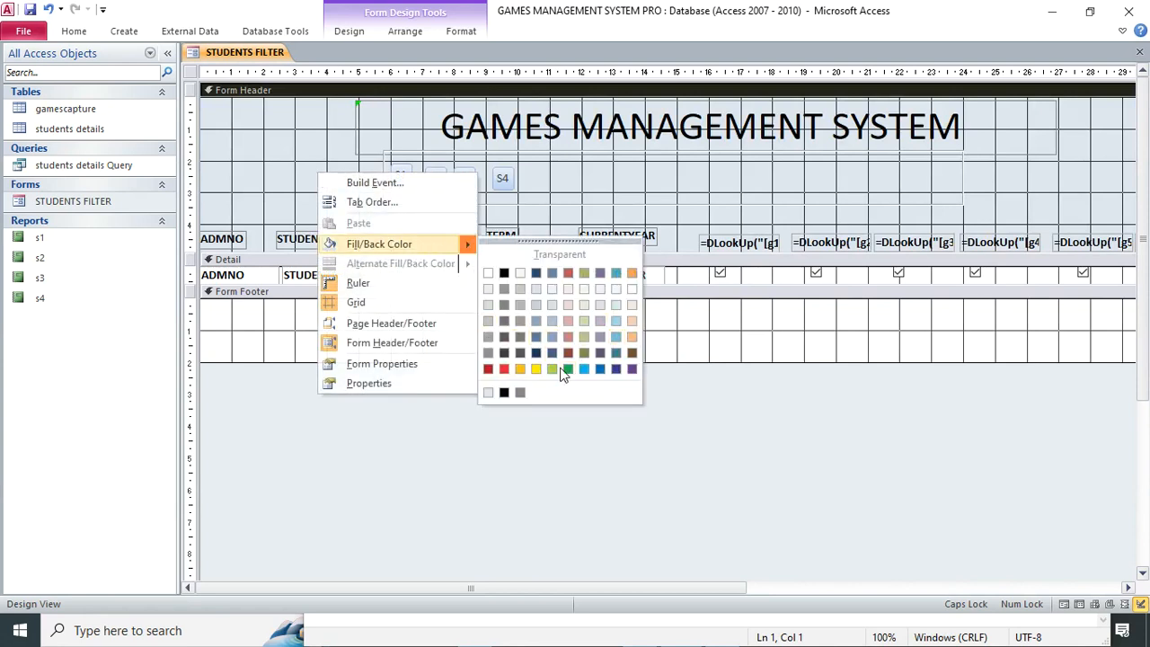
pyautogui.click(520, 368)
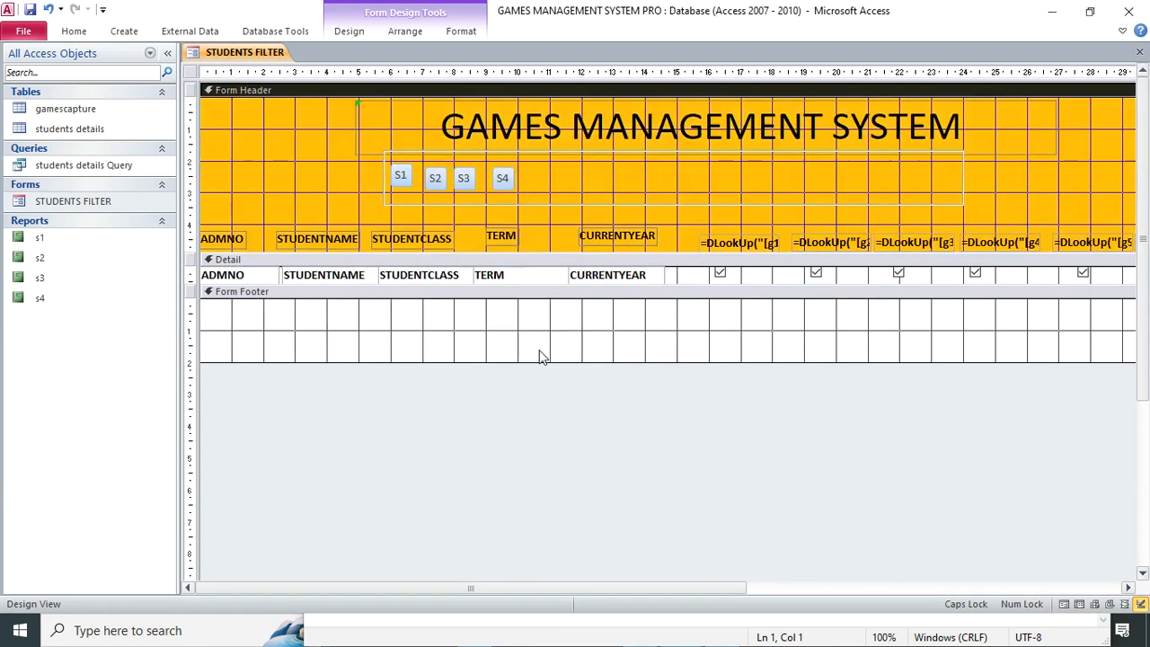
# Step: Move the S1 to S4 buttons down to one row near the rectangle's lower edge and fill all four with red
pyautogui.moveTo(401, 176)
pyautogui.mouseDown()
pyautogui.moveTo(404, 191)
pyautogui.moveTo(436, 196)
pyautogui.moveTo(504, 191)
pyautogui.moveTo(400, 197)
pyautogui.mouseUp()
pyautogui.click(436, 183)
pyautogui.click(467, 185)
pyautogui.click(521, 193)
pyautogui.click(454, 34)
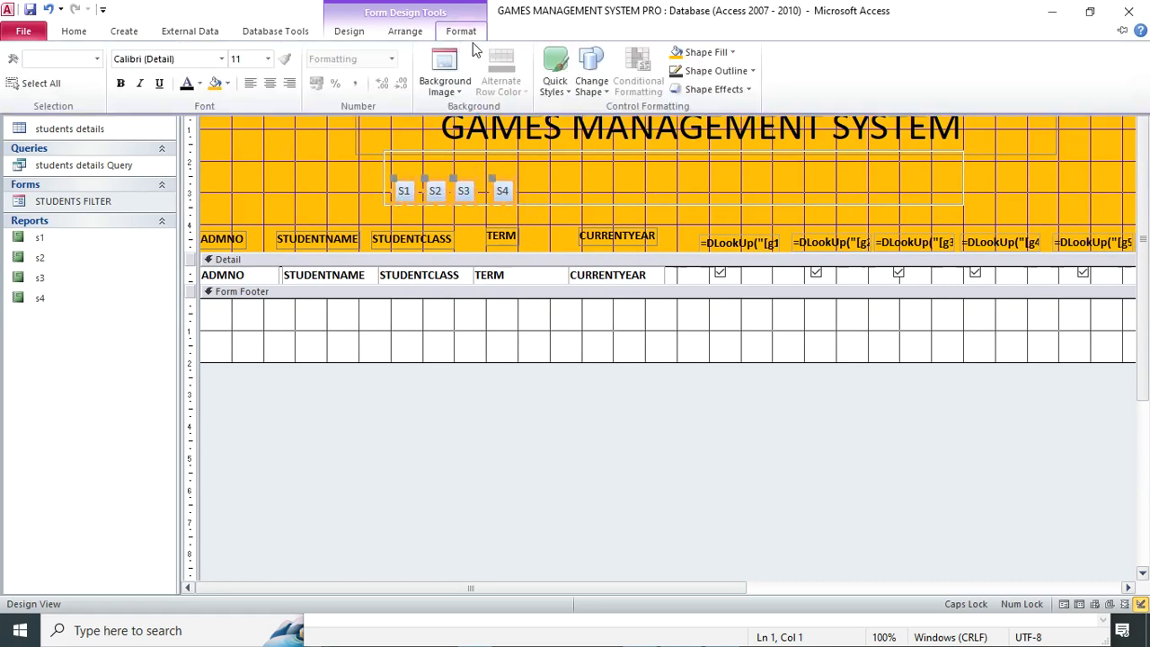
pyautogui.click(706, 51)
pyautogui.click(689, 281)
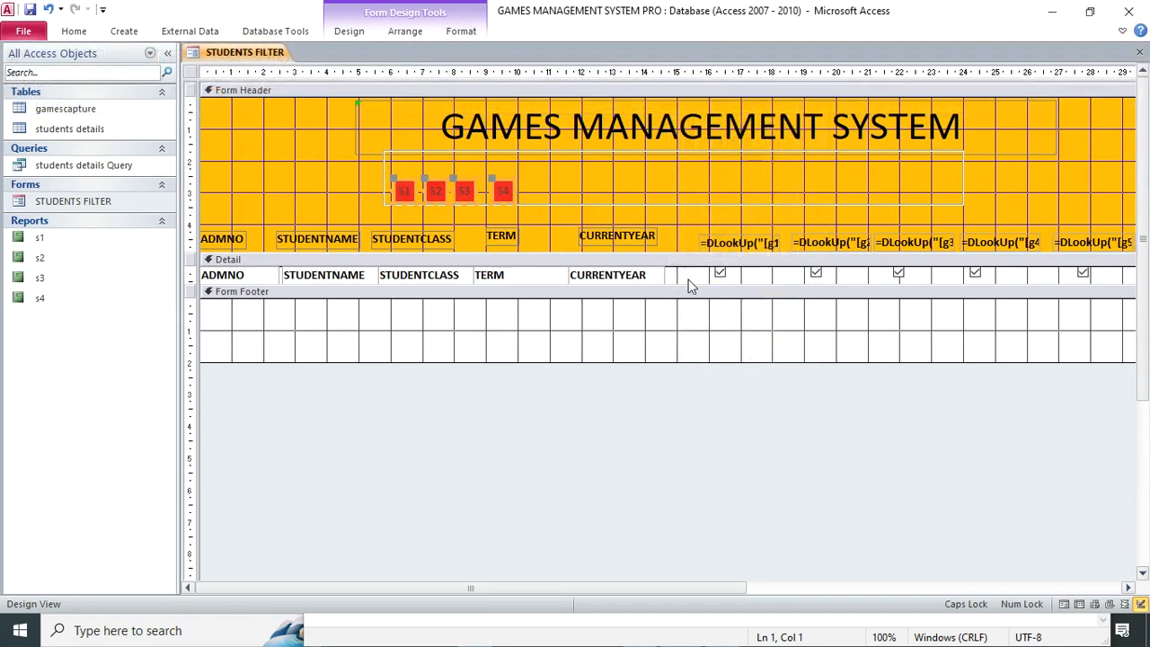
# Step: Try to preview the form in Form view filtered by class, and undo the stray WEST entry in ADMNO
pyautogui.click(74, 30)
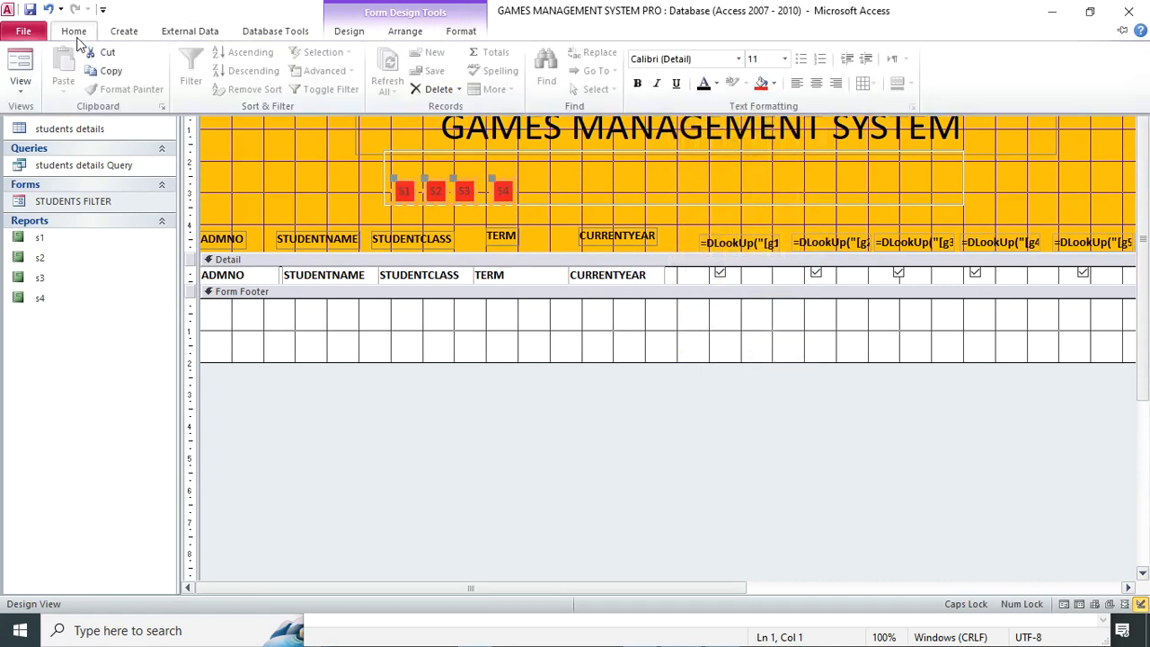
pyautogui.click(18, 72)
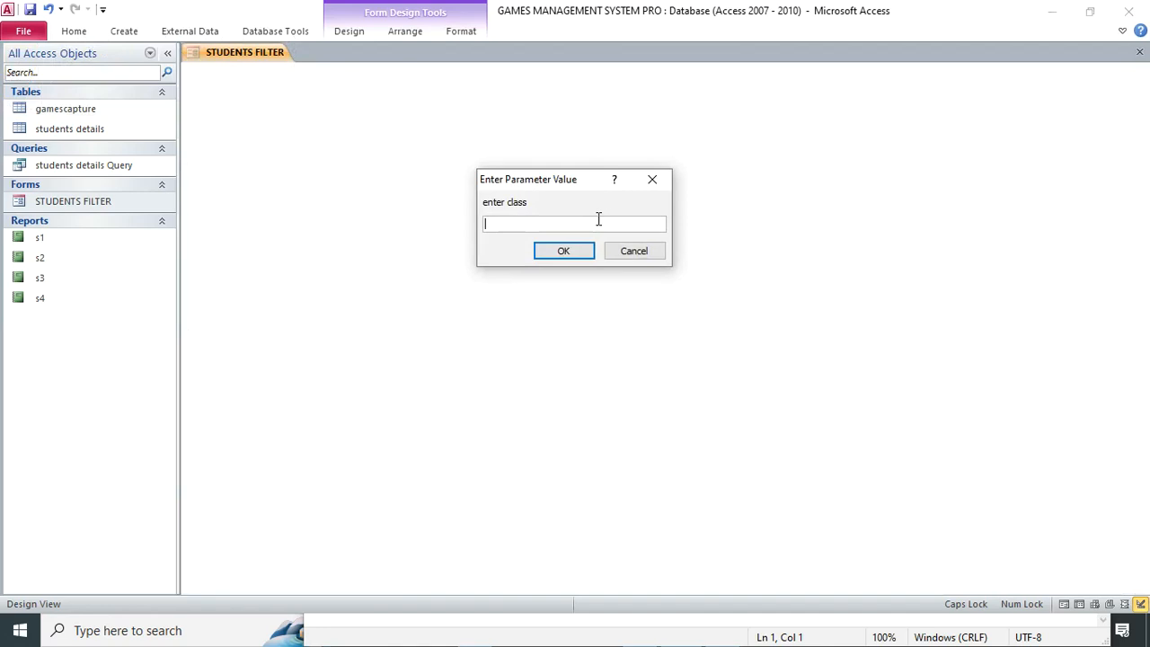
pyautogui.press('Return')
pyautogui.write('WEST')
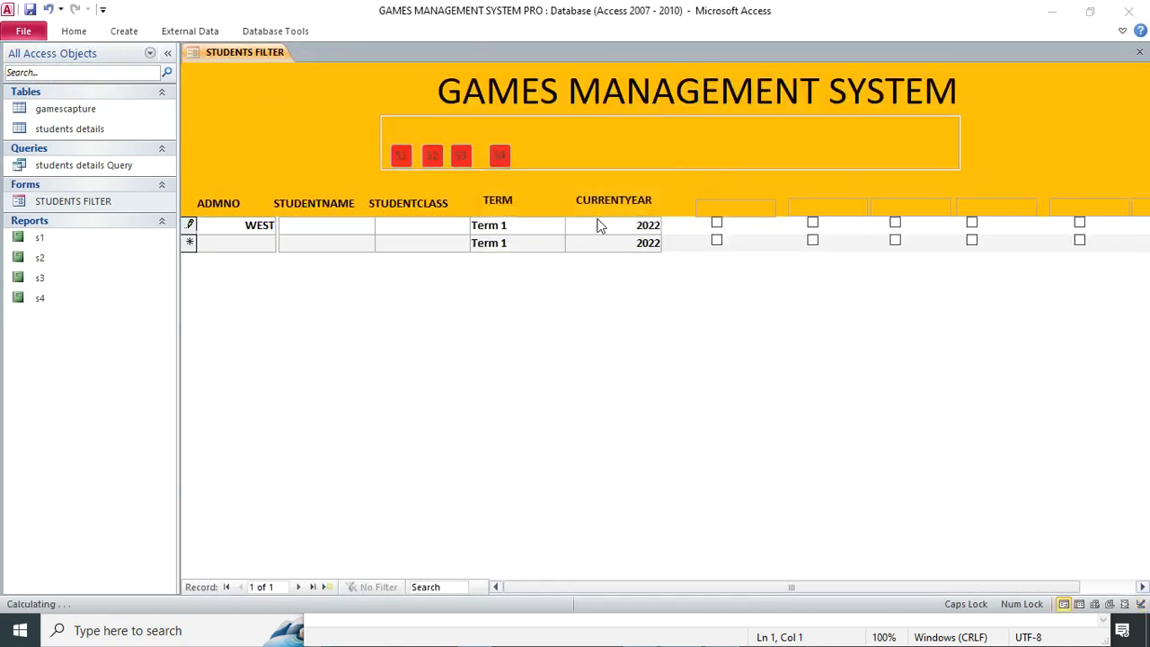
pyautogui.press('Return')
pyautogui.click(577, 363)
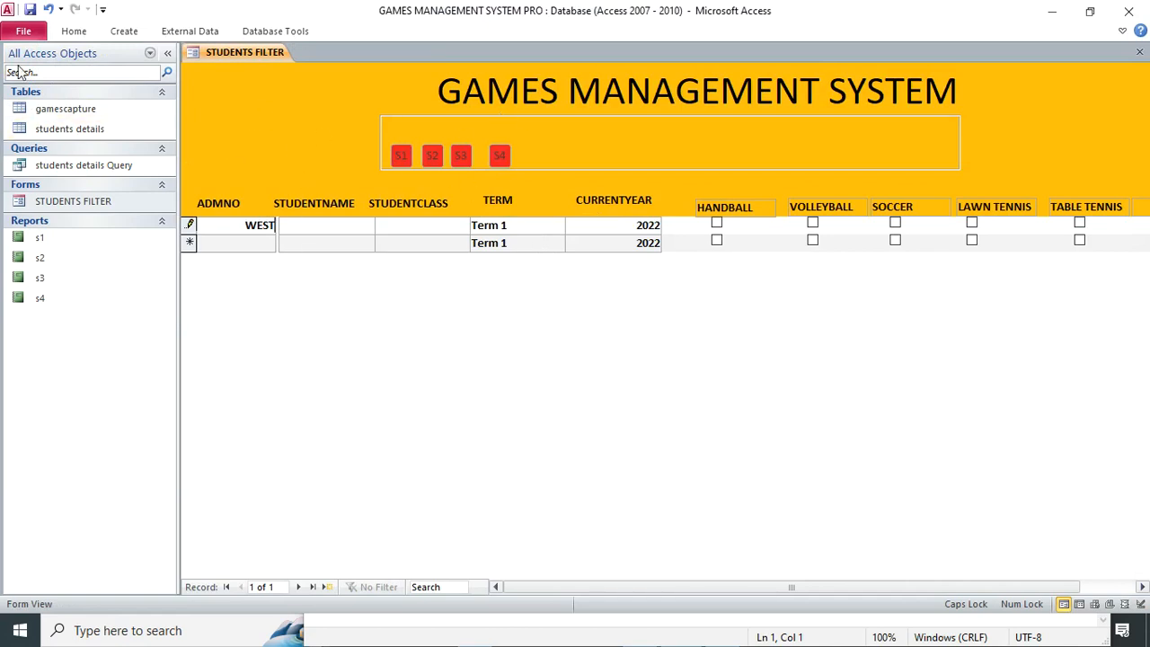
pyautogui.click(50, 9)
# Step: Close the STUDENTS FILTER form, saving its design changes and discarding the incomplete record
pyautogui.click(1139, 51)
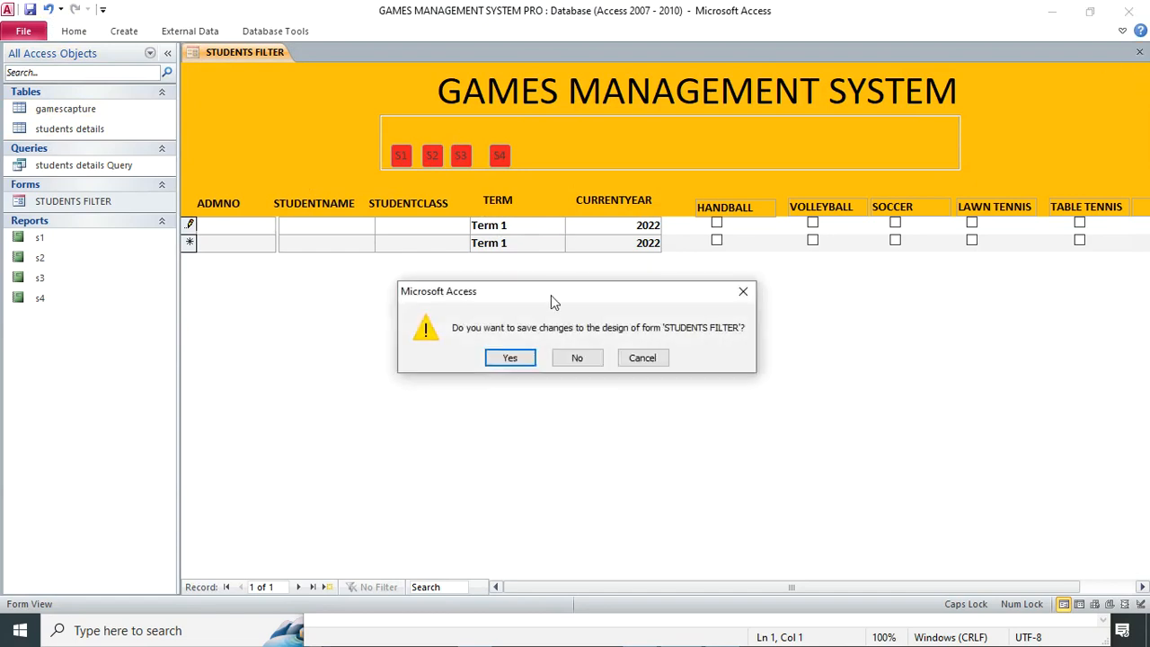
pyautogui.click(511, 355)
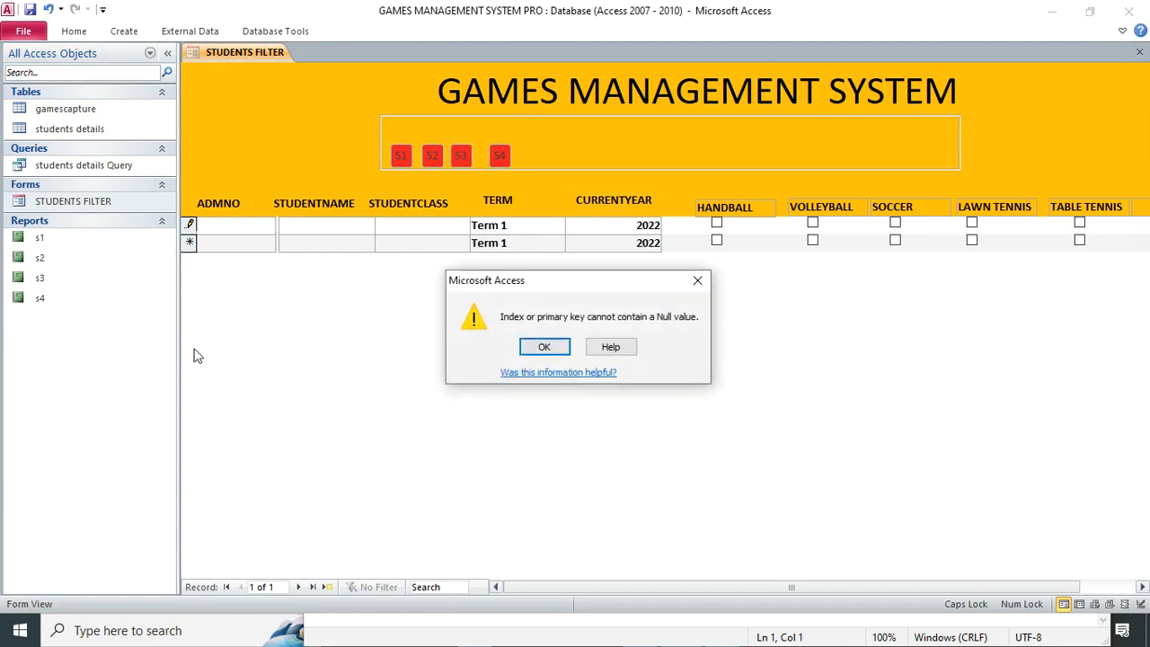
pyautogui.click(549, 349)
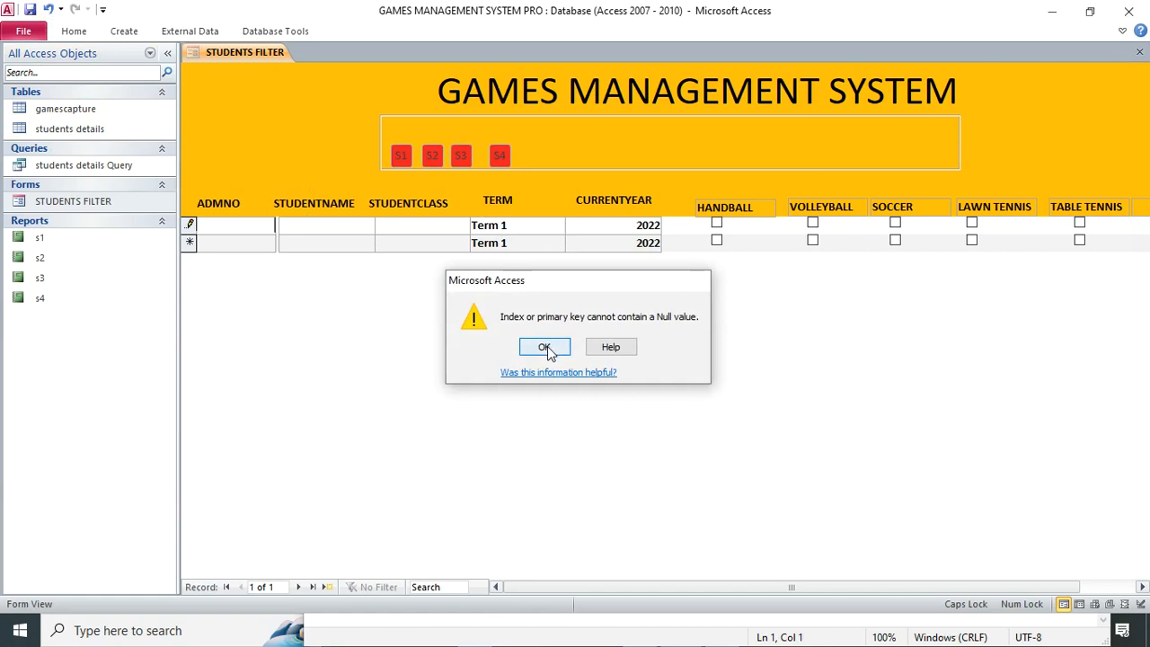
pyautogui.click(548, 348)
pyautogui.click(546, 359)
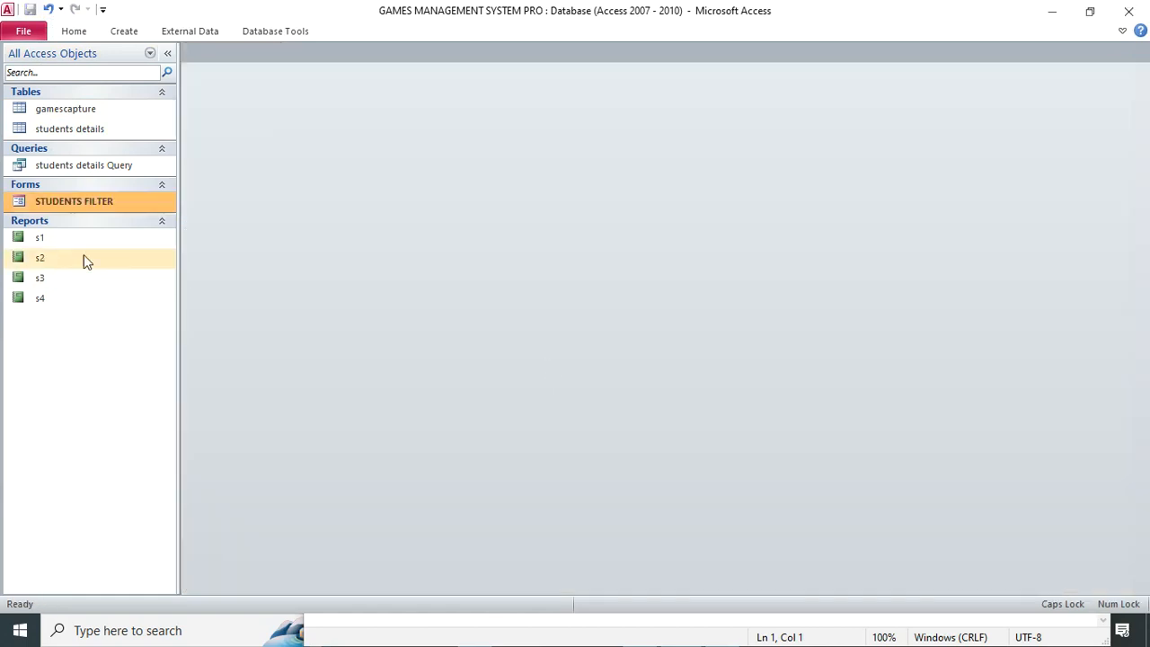
# Step: Open the STUDENTS FILTER form for class 2 WEST, test the S1 button, cancel its class prompt and close the form
pyautogui.doubleClick(72, 203)
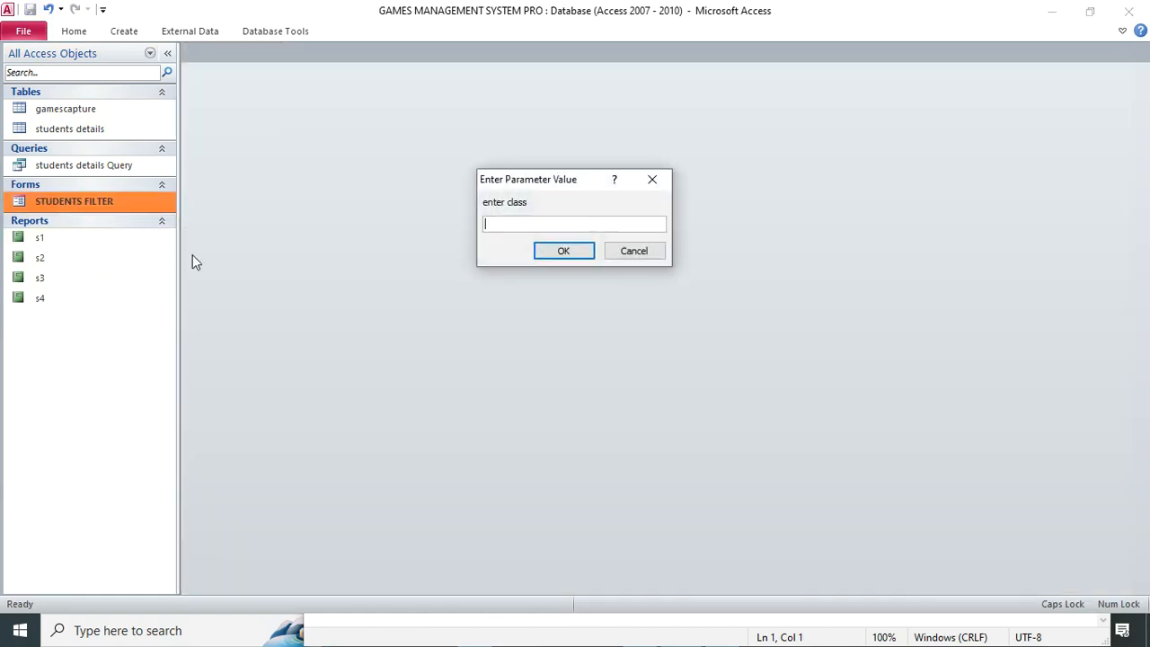
pyautogui.write('2 WEST')
pyautogui.press('Return')
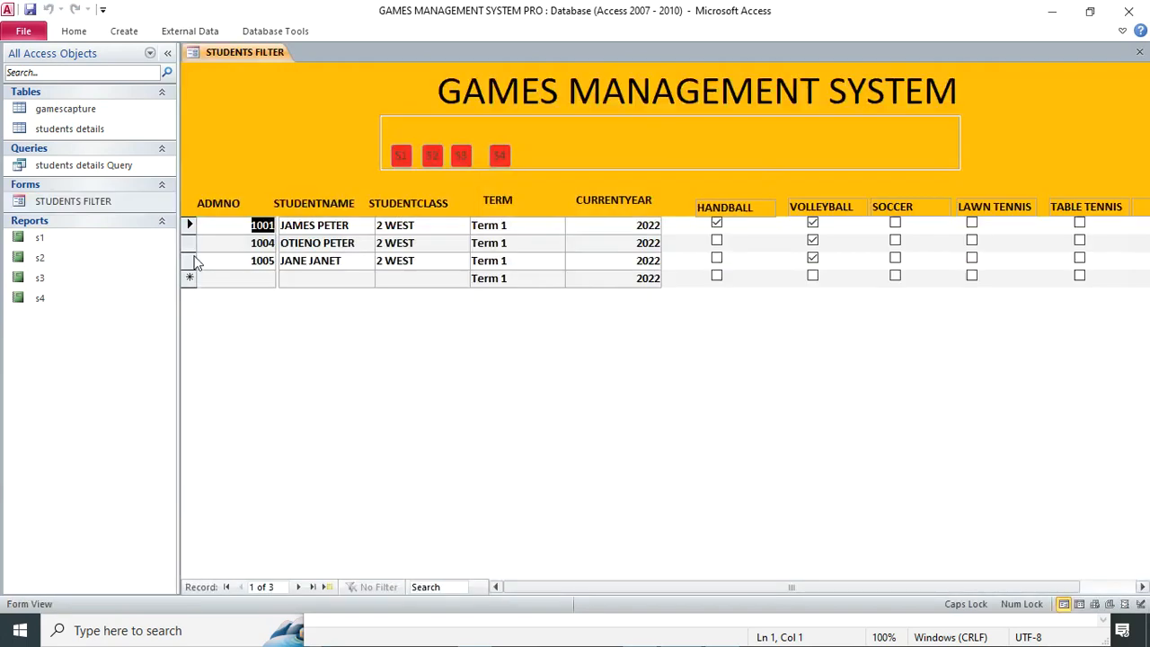
pyautogui.click(403, 157)
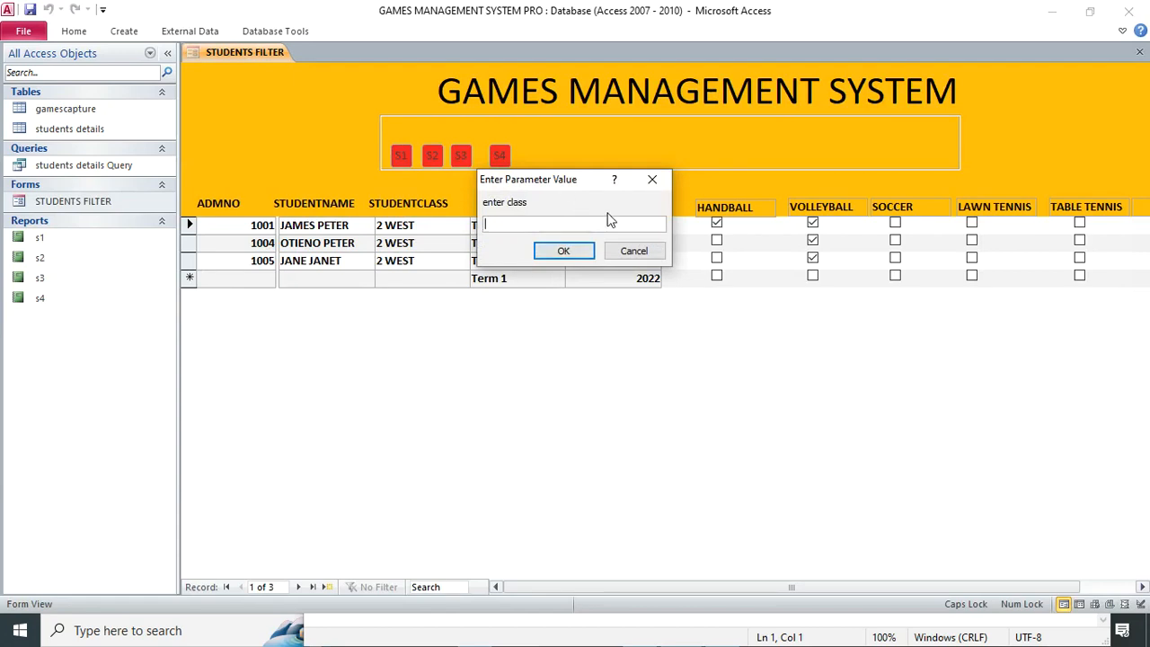
pyautogui.click(653, 178)
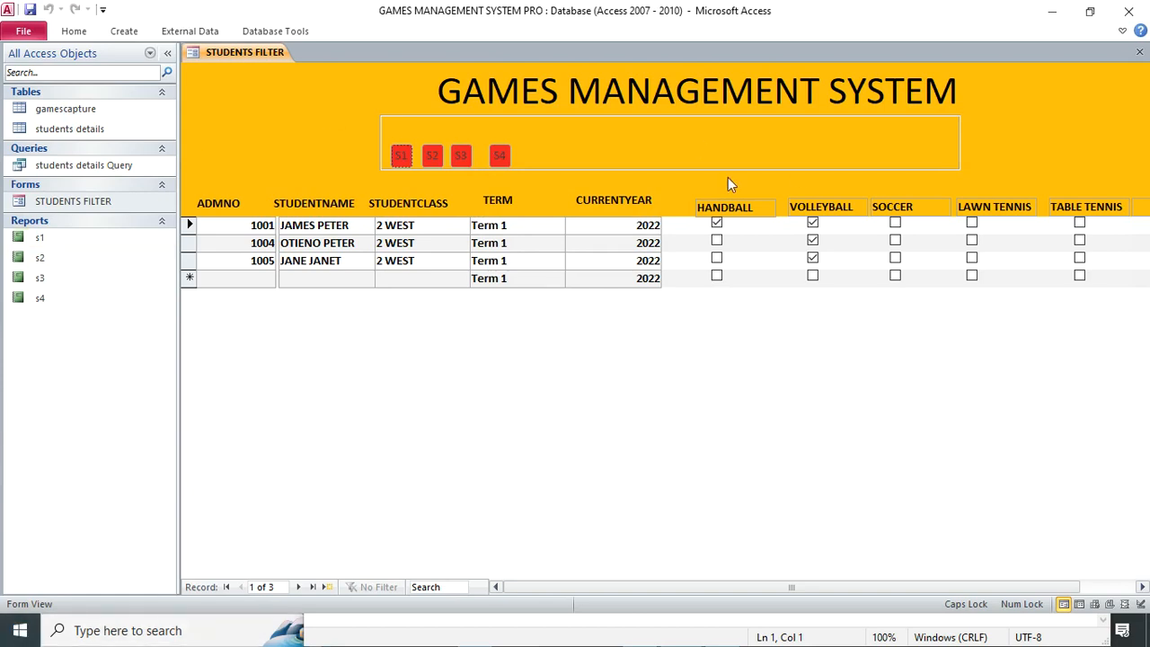
pyautogui.click(1139, 51)
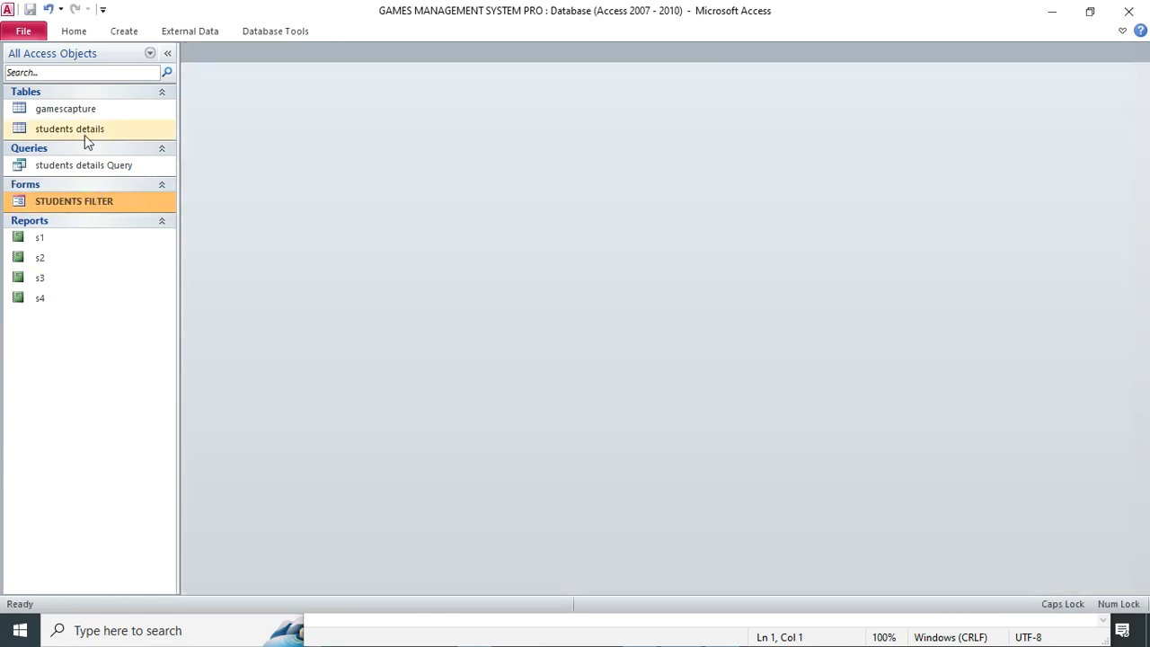
# Step: Check the gamescapture table and create a form from it with the Form Wizard, including all its fields
pyautogui.click(88, 111)
pyautogui.doubleClick(88, 111)
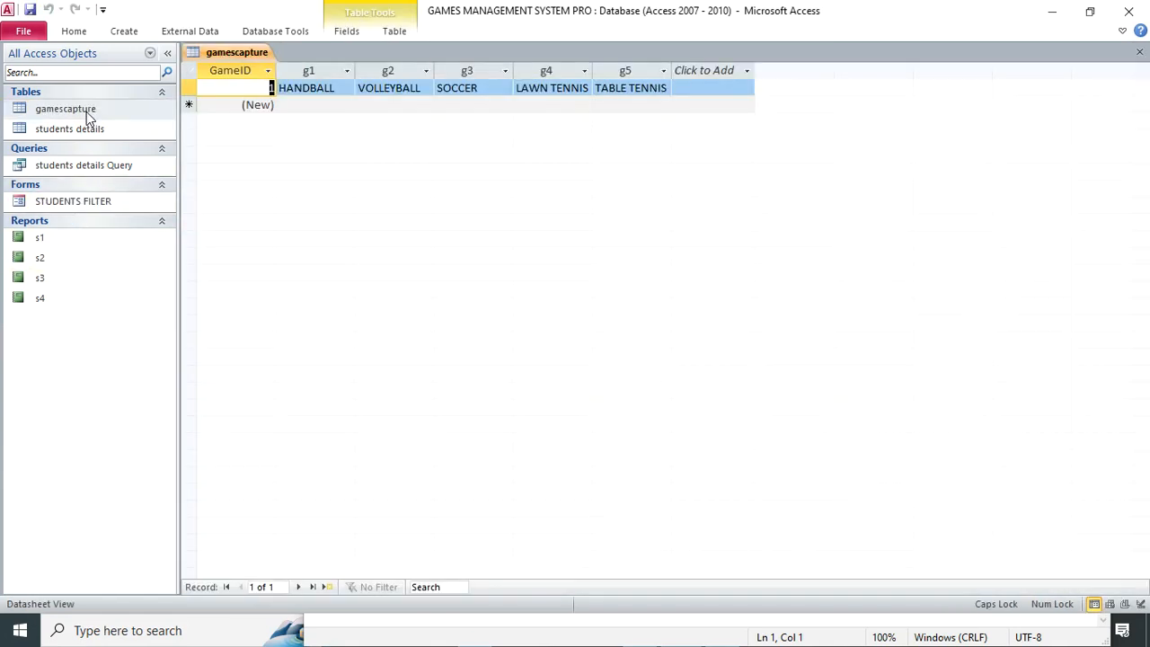
pyautogui.click(1139, 51)
pyautogui.click(125, 31)
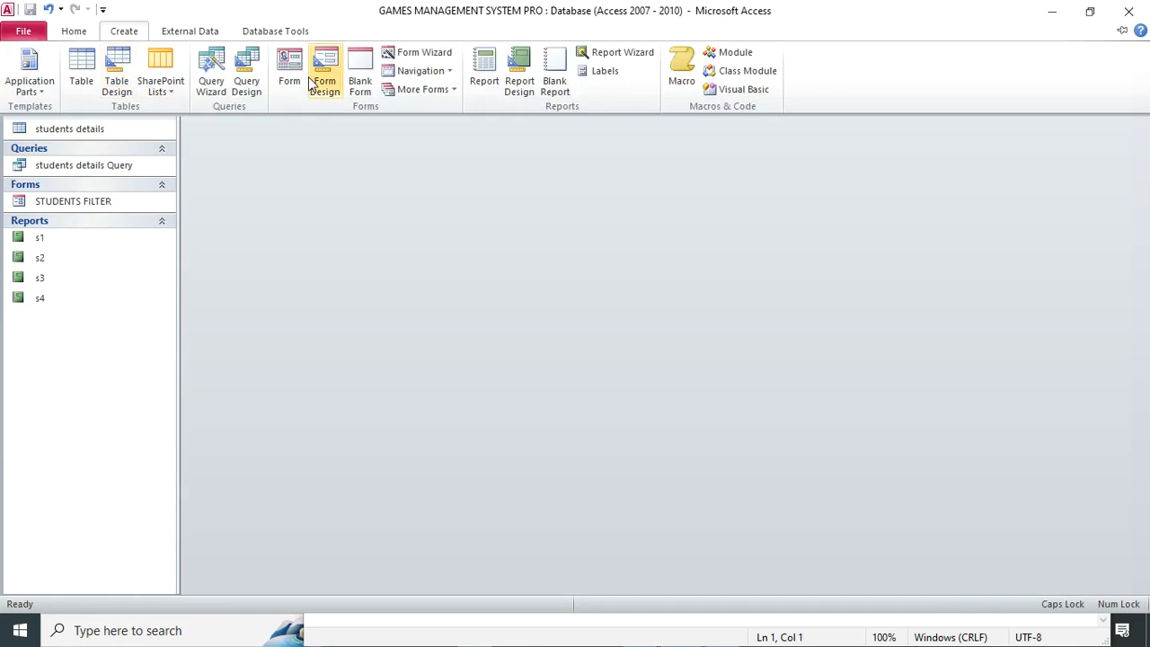
pyautogui.click(431, 54)
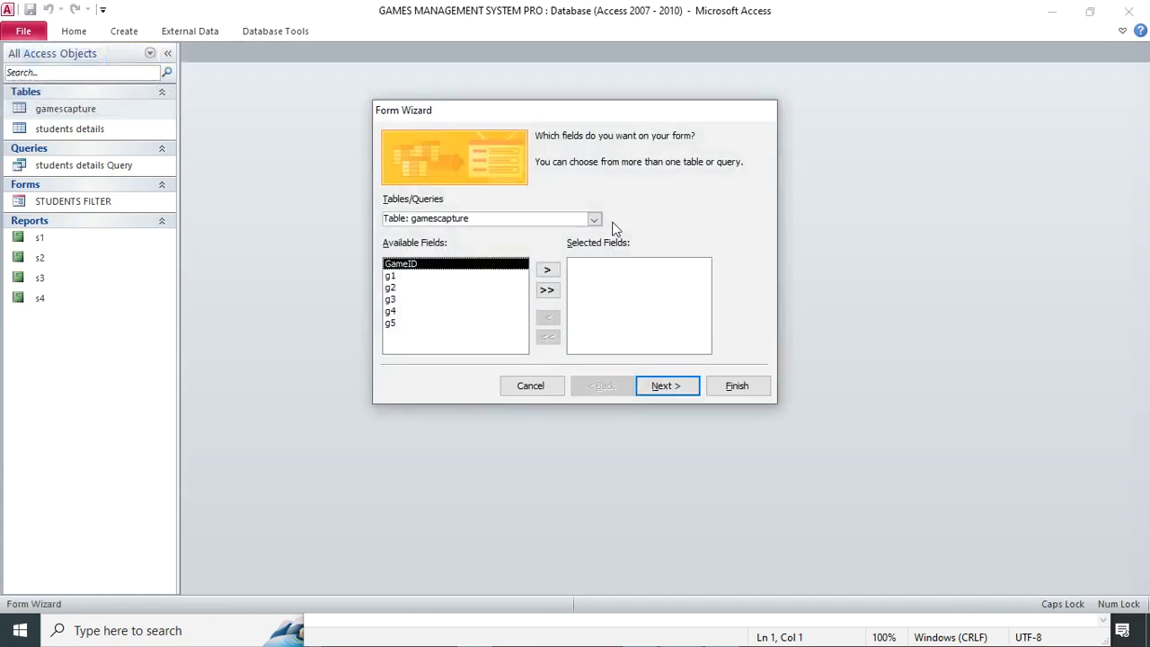
pyautogui.click(548, 292)
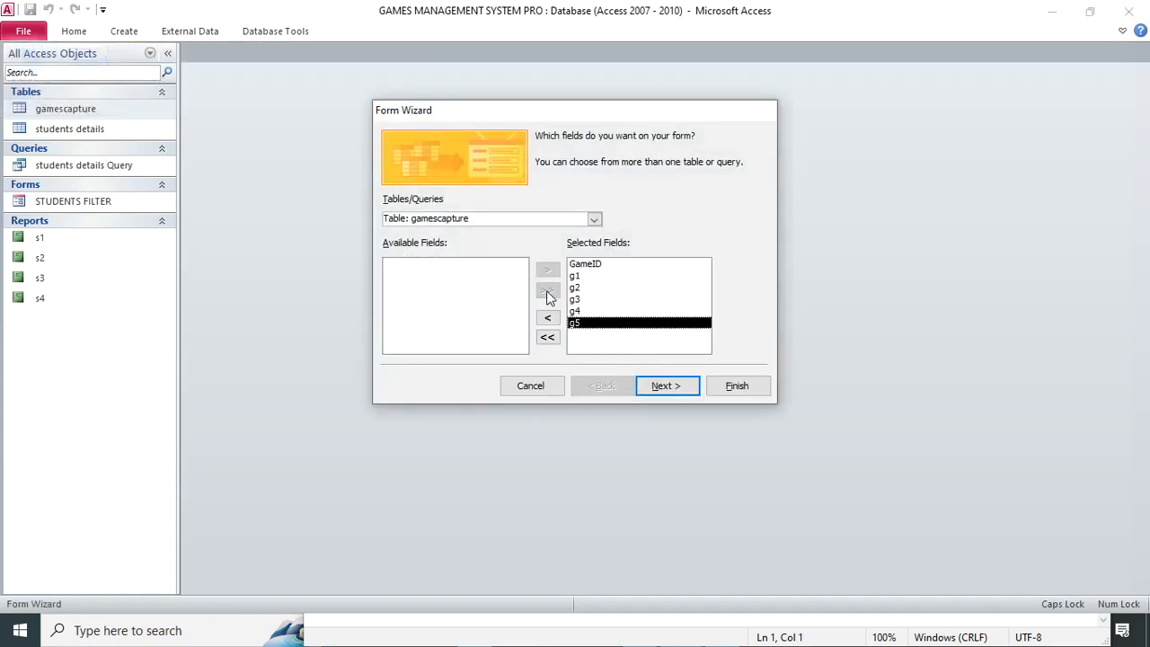
pyautogui.click(681, 387)
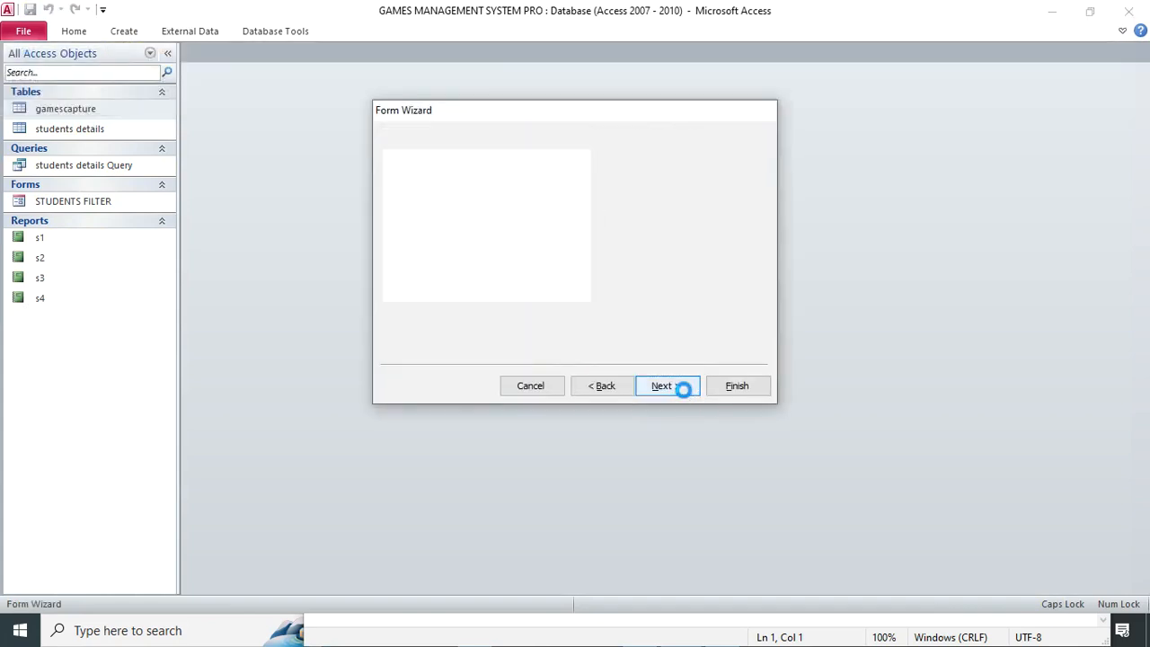
pyautogui.click(737, 387)
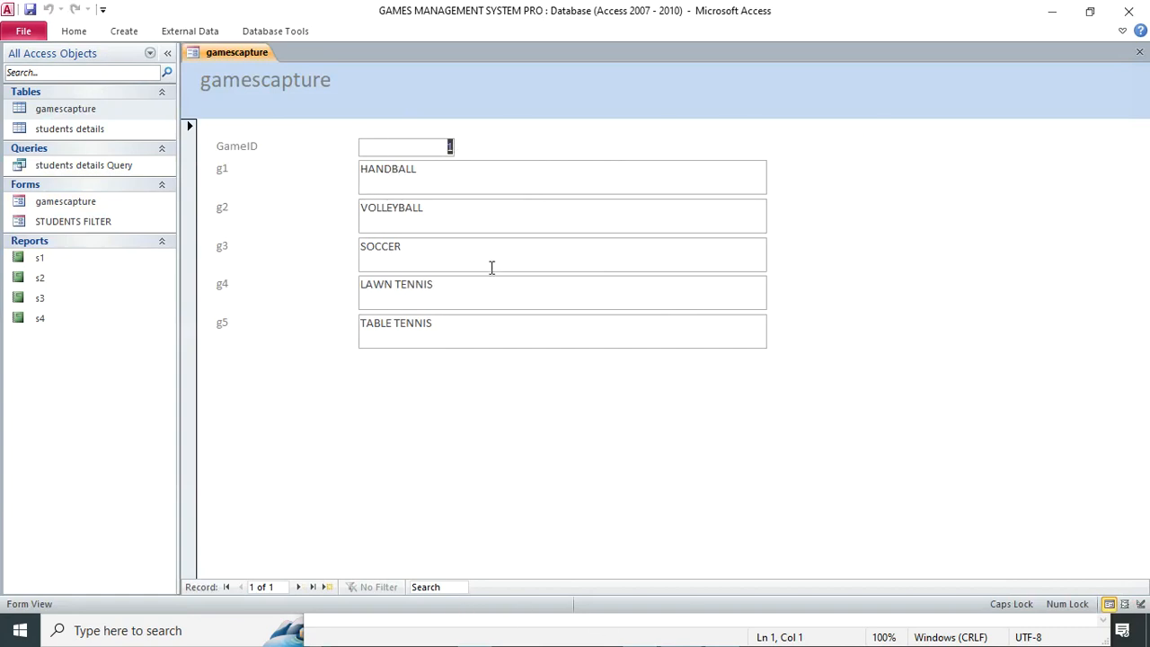
# Step: In the gamescapture form, change g1 to WALKING RACE and g2 to 100 M, and close the form
pyautogui.press('Tab')
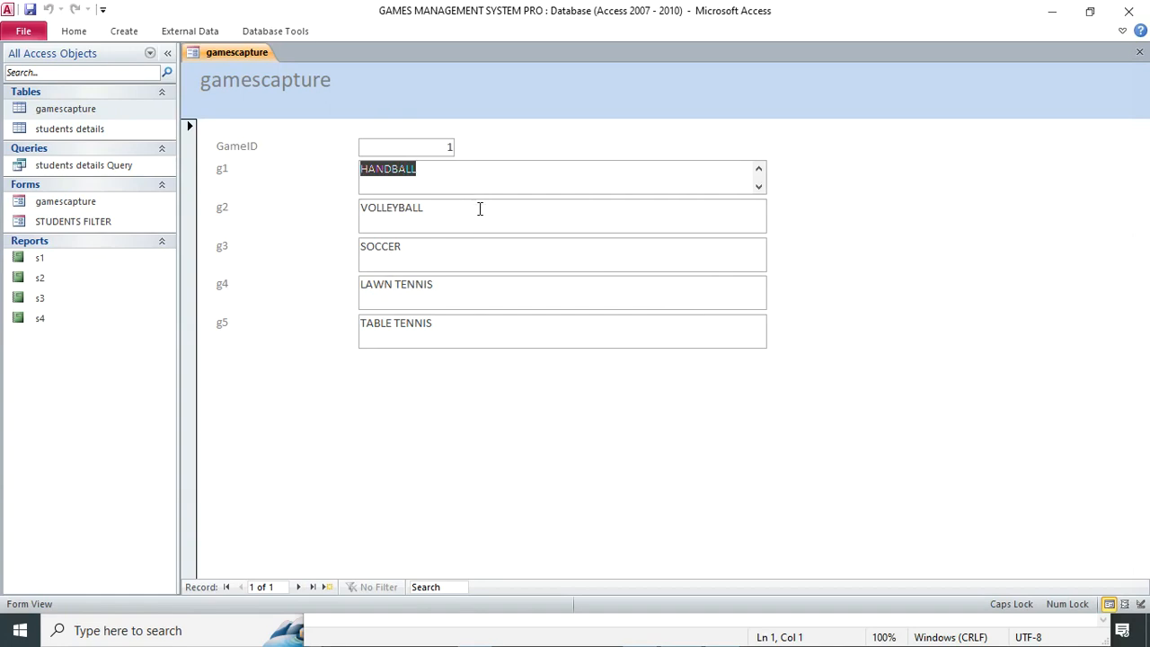
pyautogui.press('Tab')
pyautogui.press('Tab')
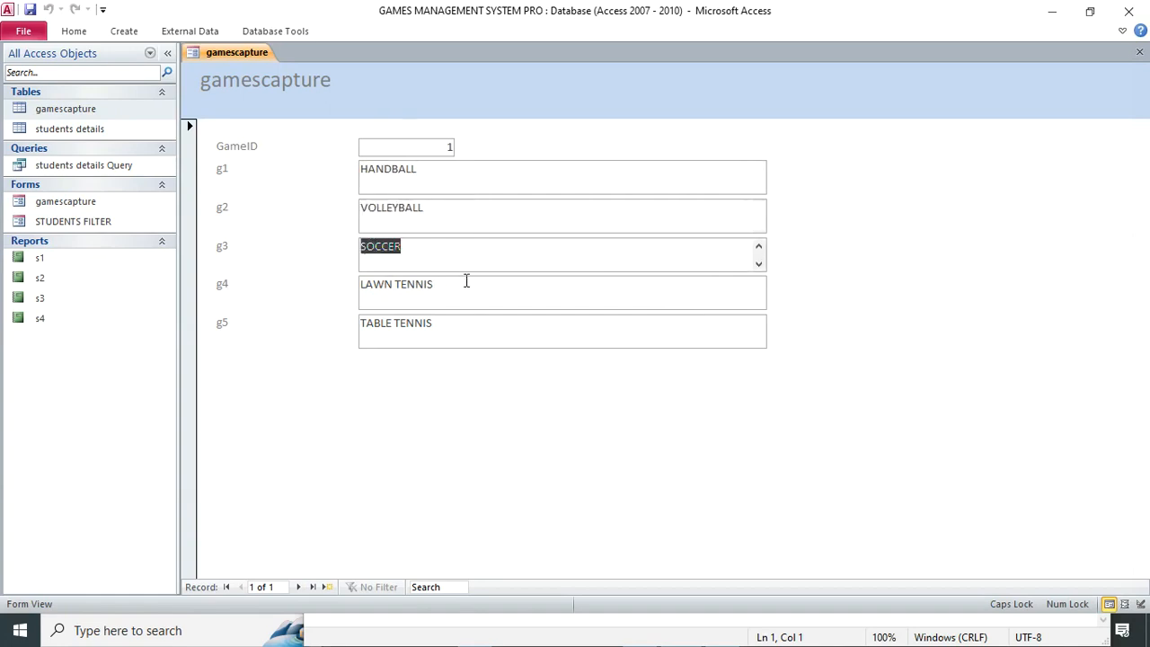
pyautogui.press('Tab')
pyautogui.press('Tab')
pyautogui.press('Tab')
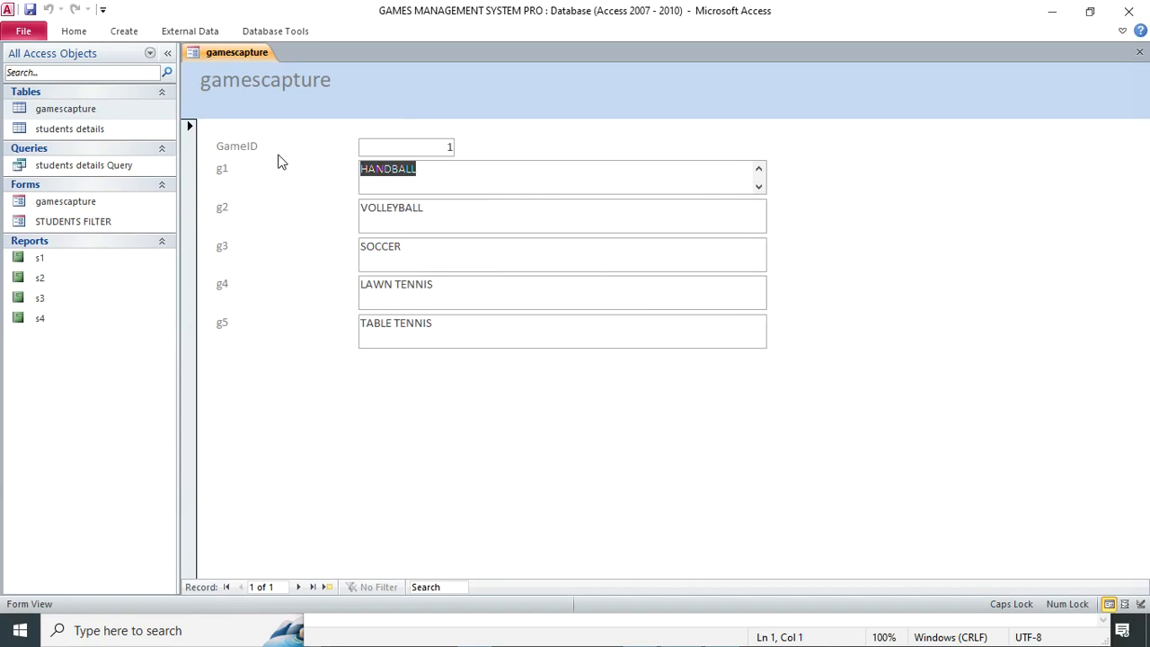
pyautogui.write('WALKING RACE')
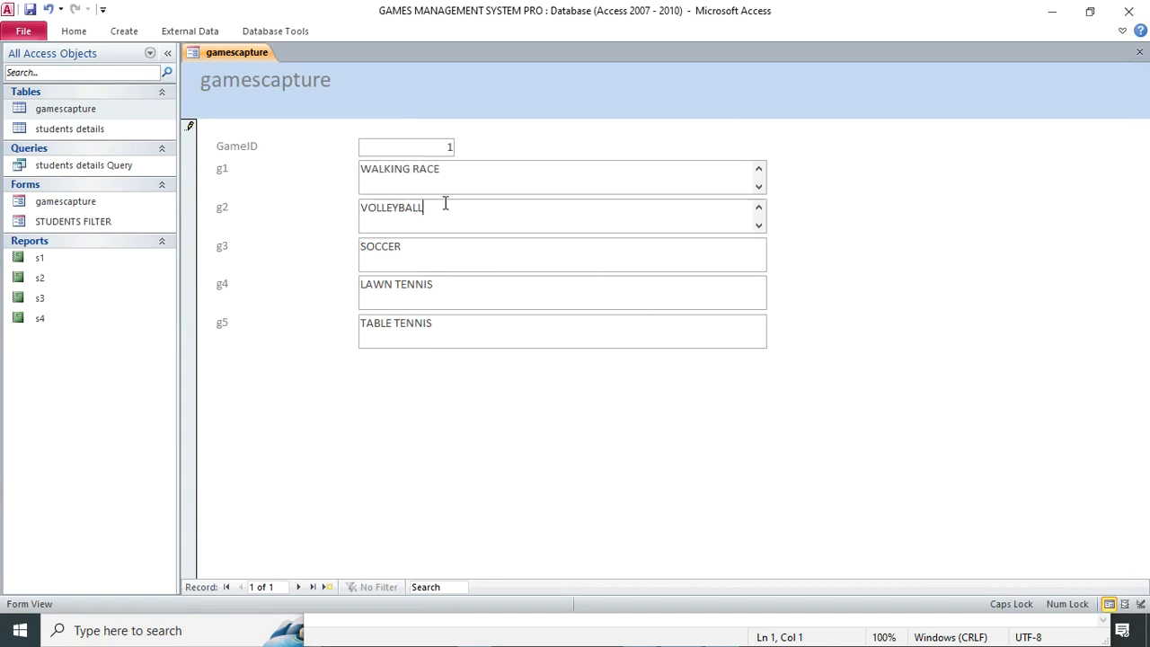
pyautogui.moveTo(444, 204); pyautogui.dragTo(283, 198)
pyautogui.write('100 M')
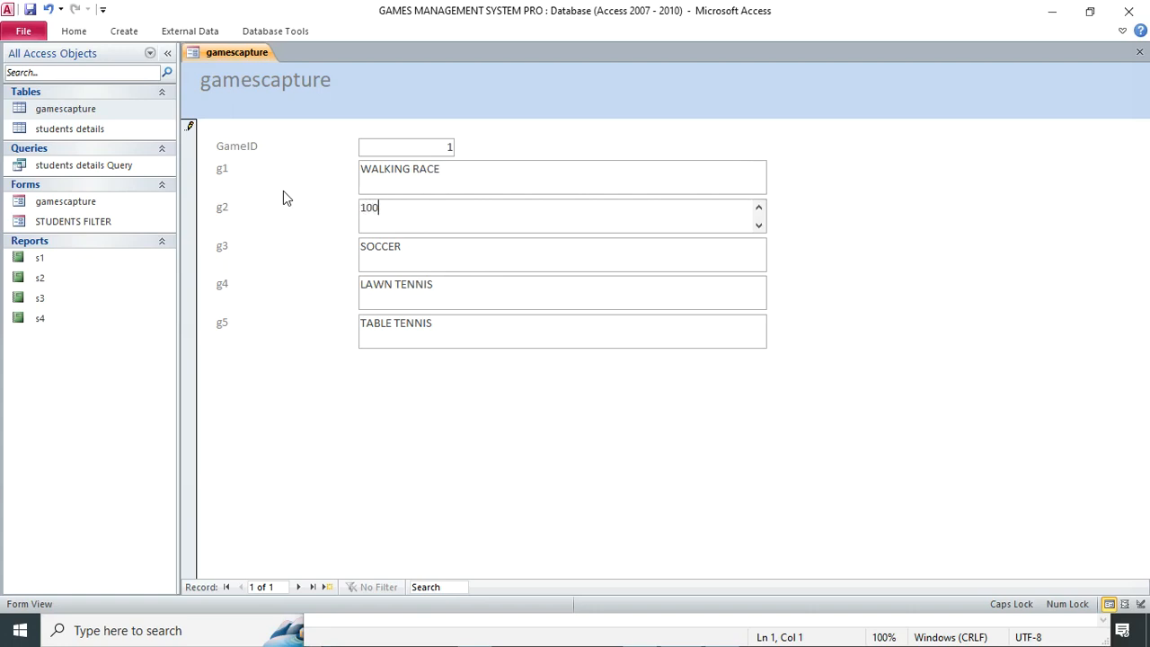
pyautogui.click(1140, 51)
# Step: Open the STUDENTS FILTER form and report s1, both for class 2 WEST, to check the game names
pyautogui.doubleClick(96, 223)
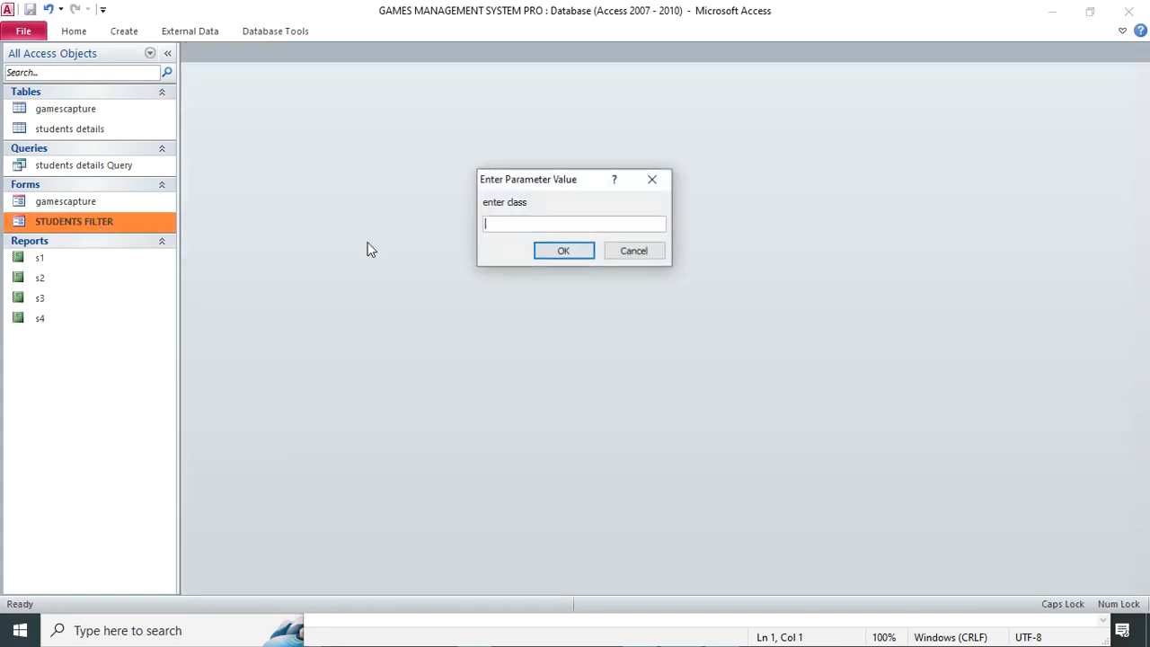
pyautogui.write('2 WEST')
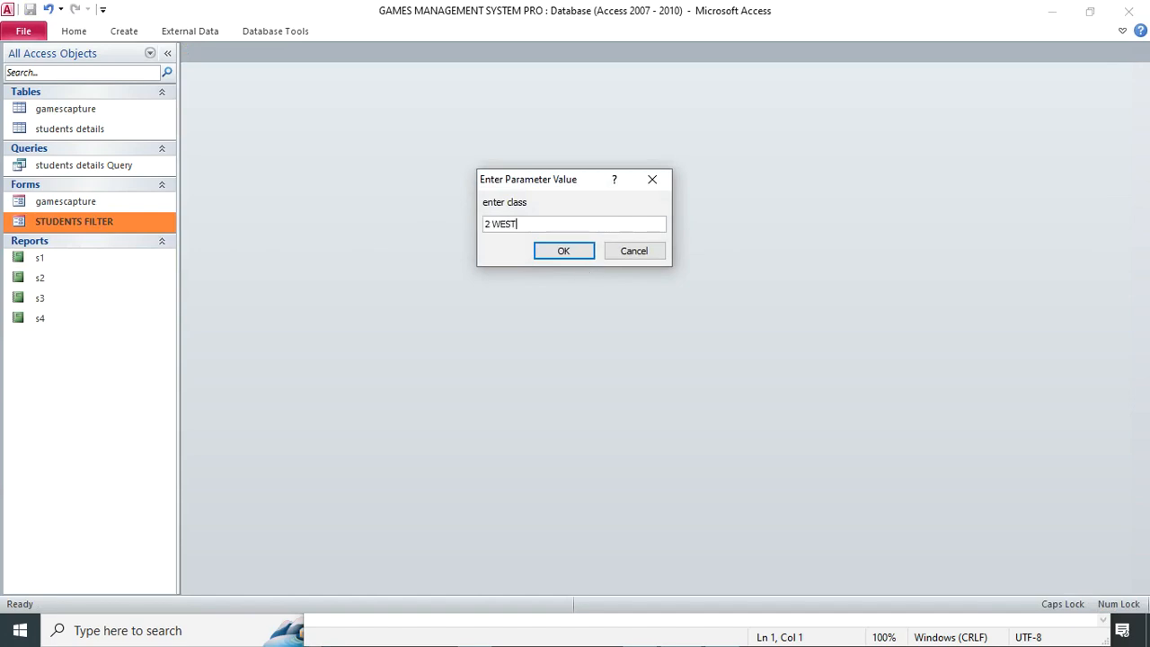
pyautogui.press('Return')
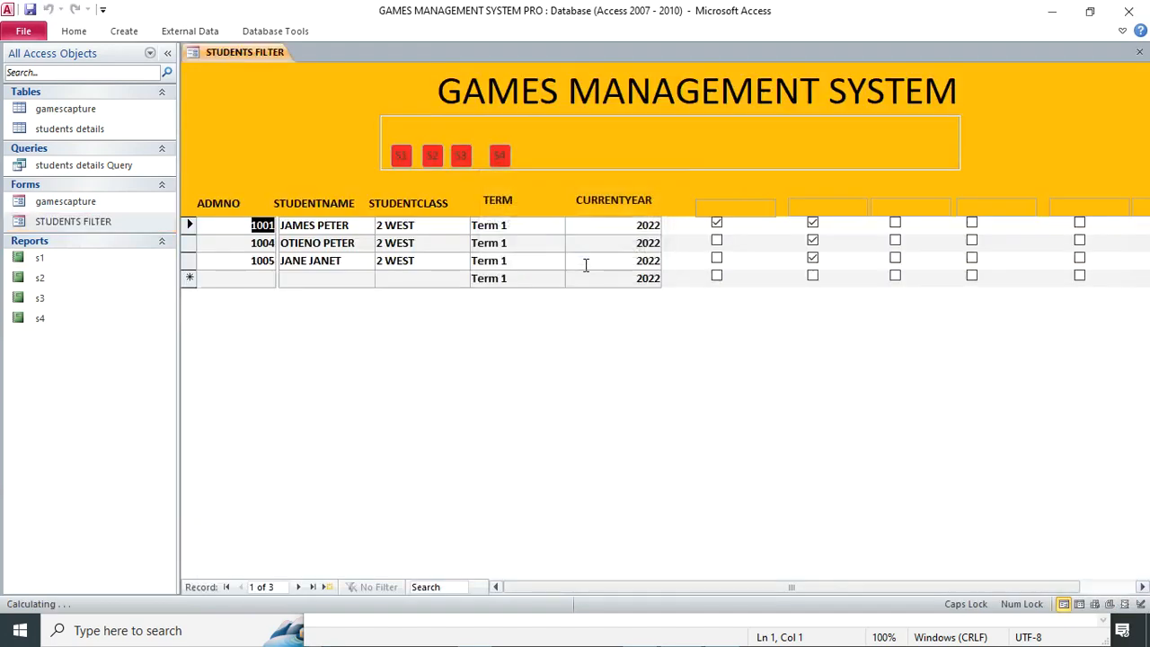
pyautogui.doubleClick(66, 259)
pyautogui.write('2 WEST')
pyautogui.press('Return')
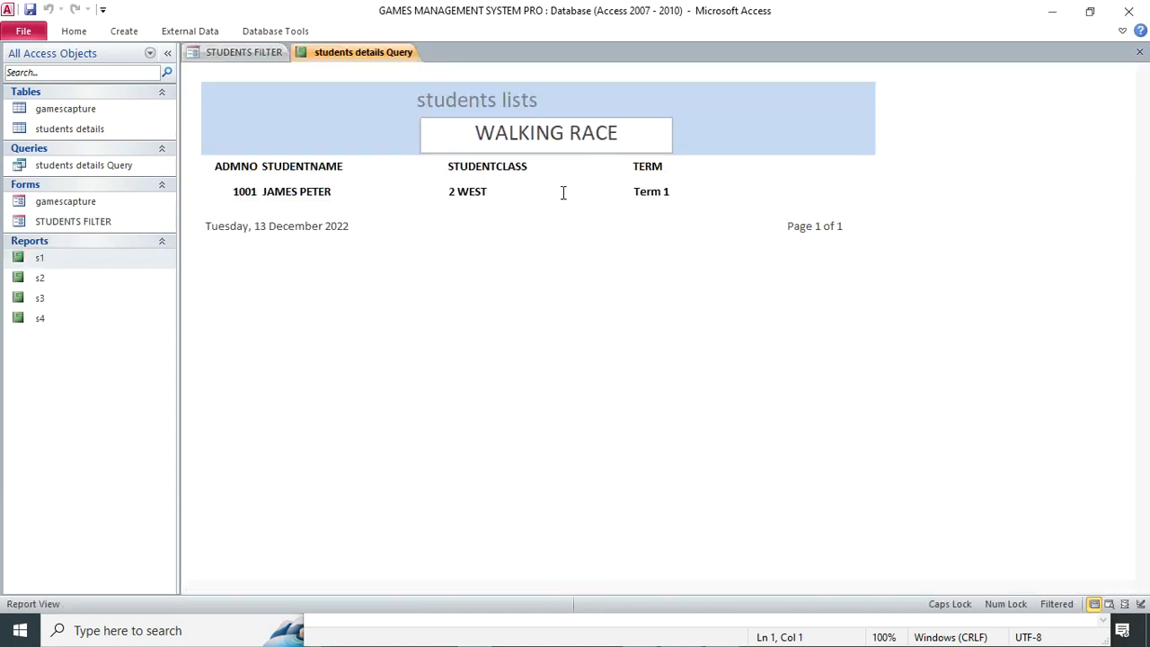
# Step: Close the open report and form, and duplicate the STUDENTS FILTER form as POINTS ENTRY
pyautogui.click(1139, 52)
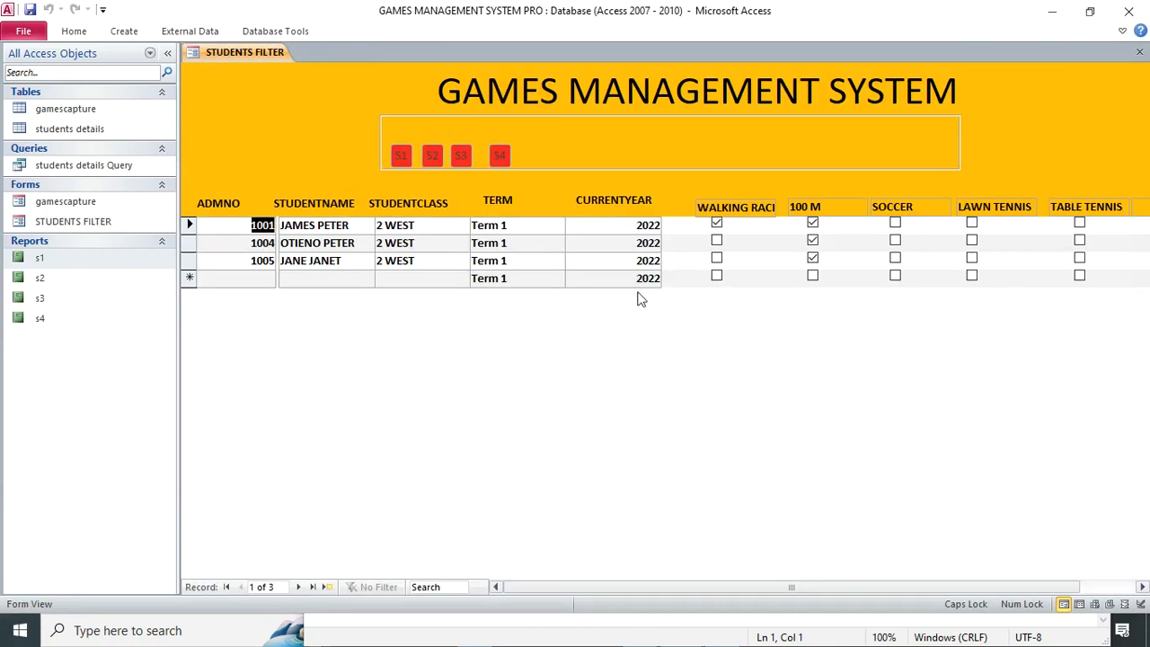
pyautogui.click(1140, 52)
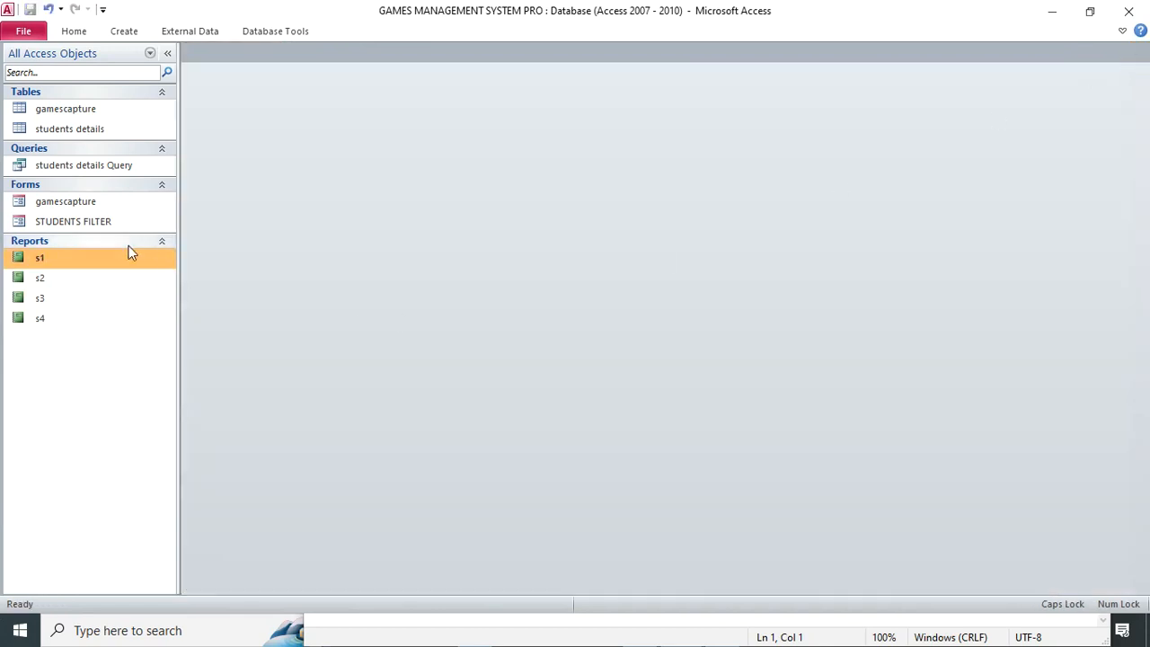
pyautogui.click(55, 203)
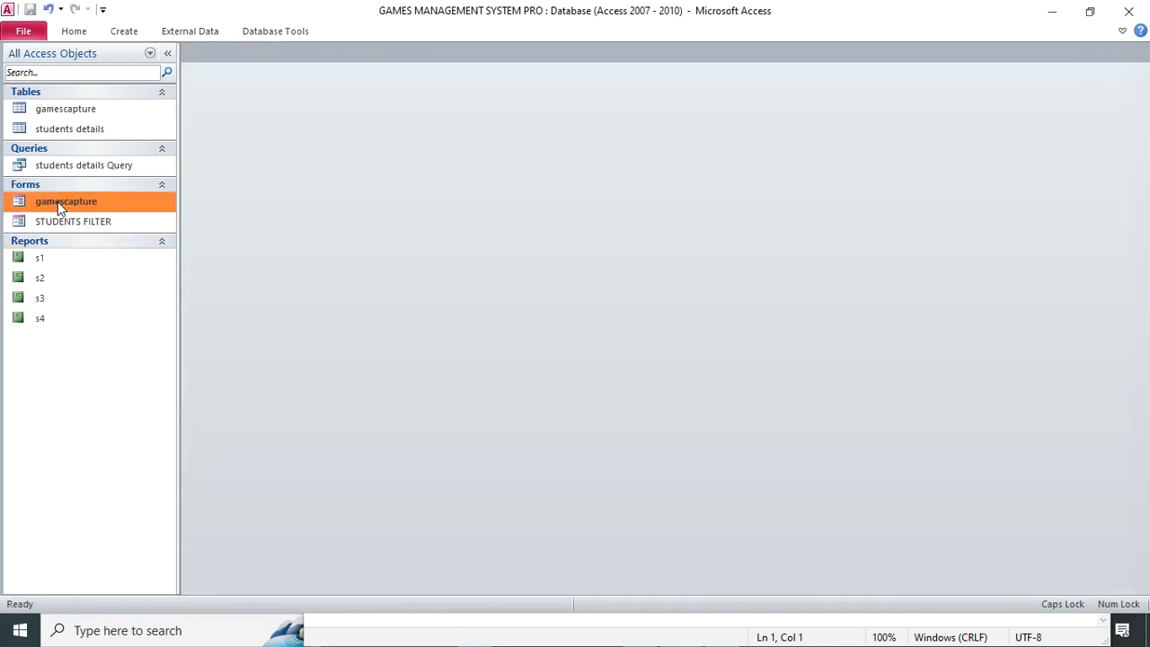
pyautogui.rightClick(69, 222)
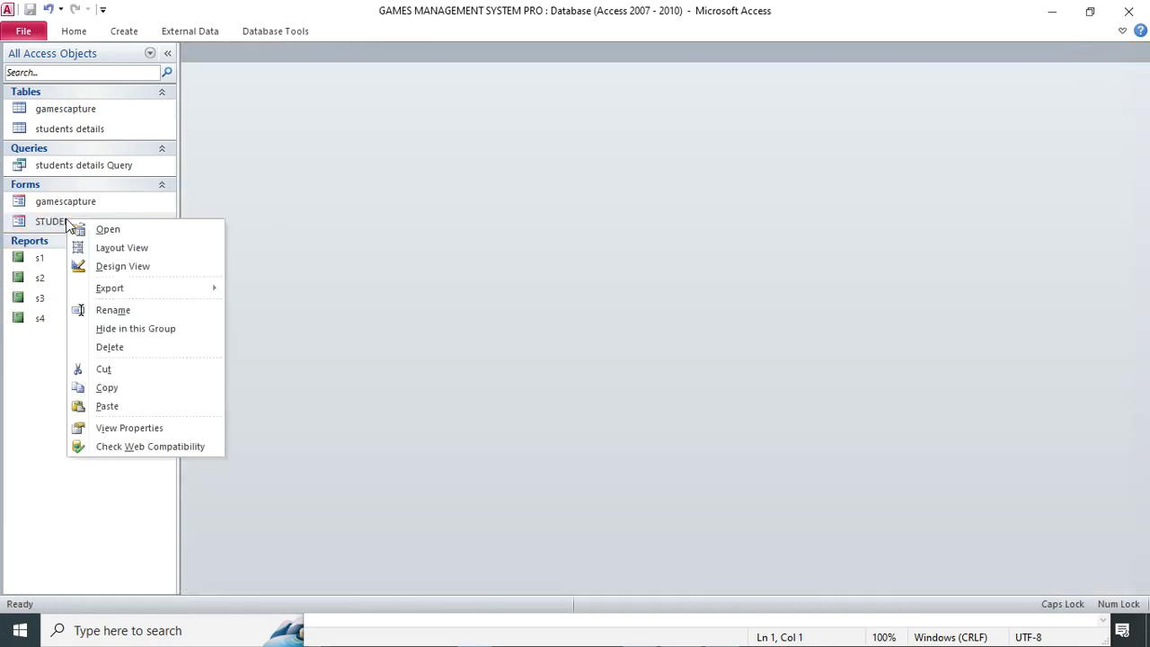
pyautogui.click(106, 387)
pyautogui.click(105, 262)
pyautogui.rightClick(106, 263)
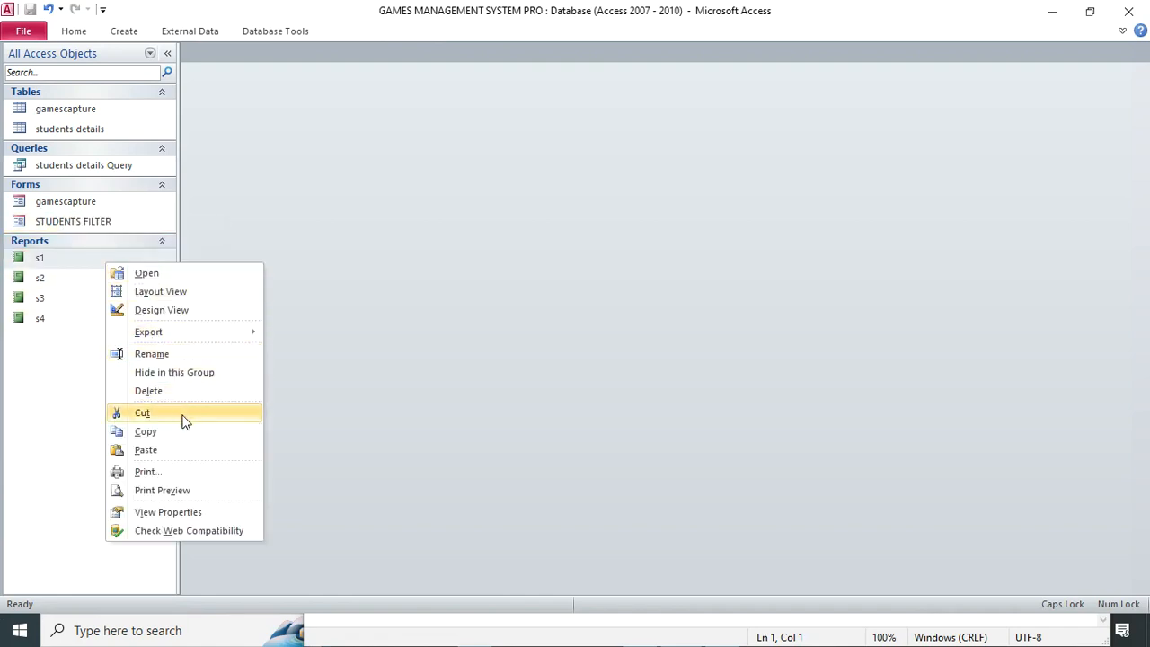
pyautogui.click(161, 451)
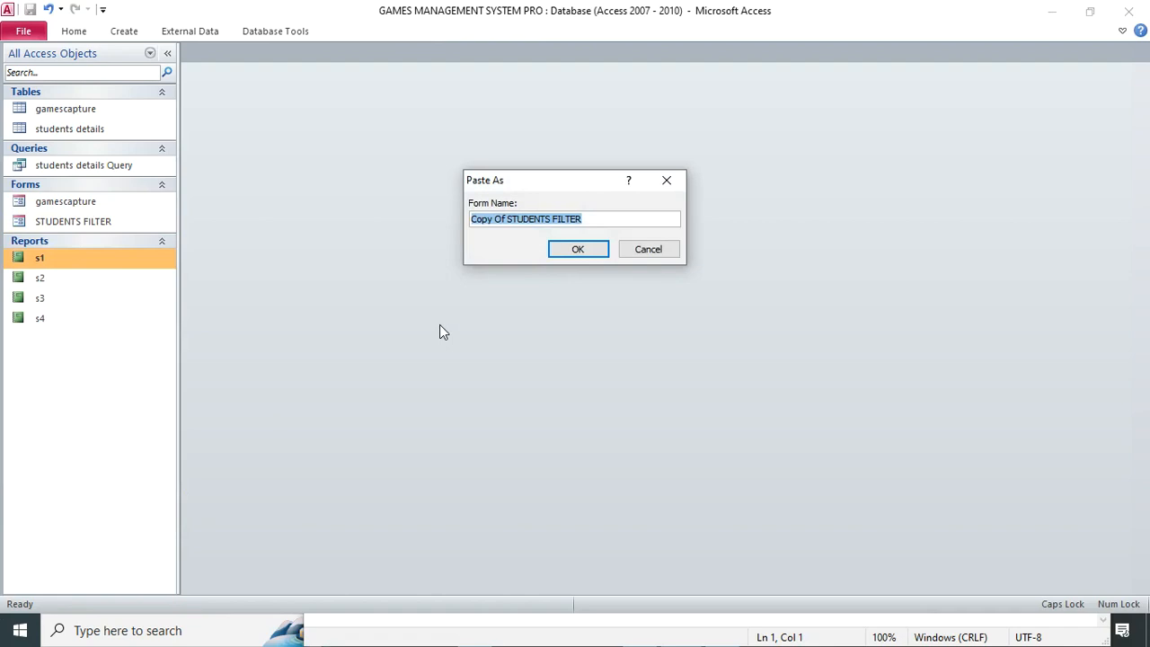
pyautogui.write('POINTS ENTRY')
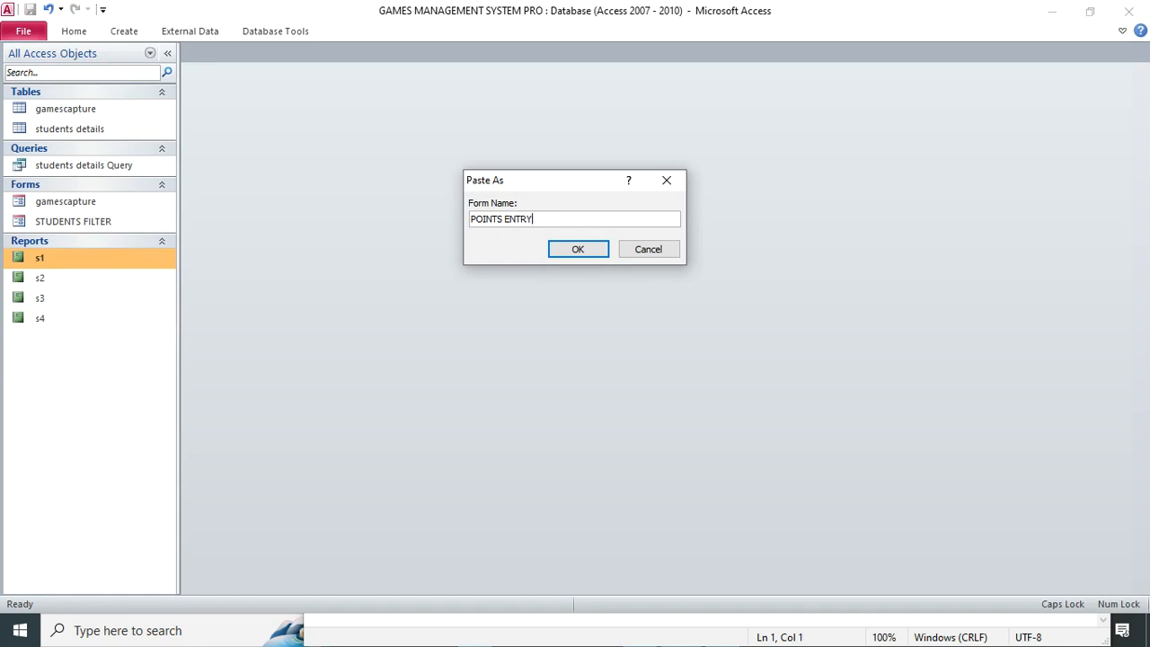
pyautogui.press('Return')
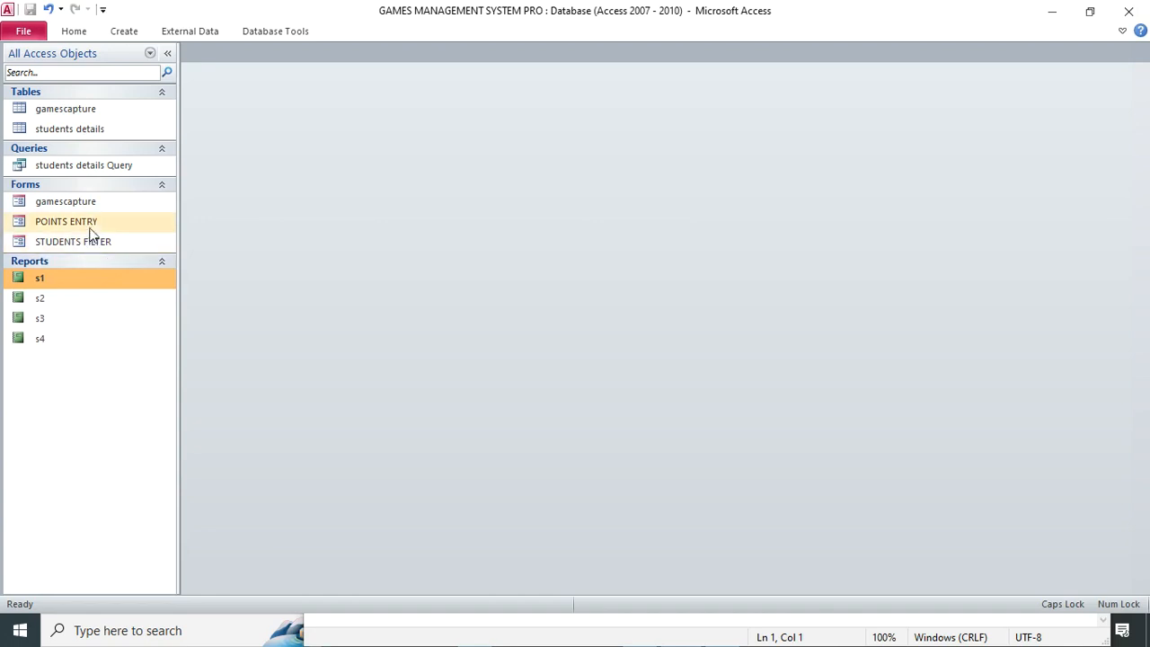
# Step: Open the POINTS ENTRY form in Design View and delete the six game check boxes from its Detail section
pyautogui.rightClick(91, 225)
pyautogui.click(154, 269)
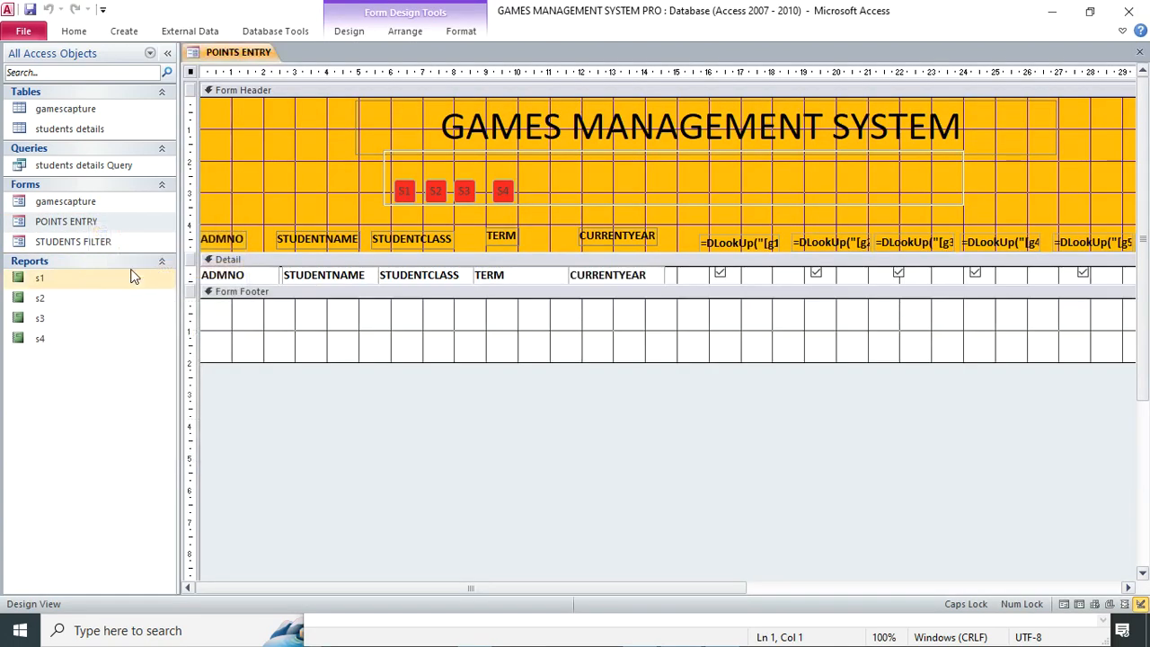
pyautogui.moveTo(419, 587); pyautogui.dragTo(754, 378)
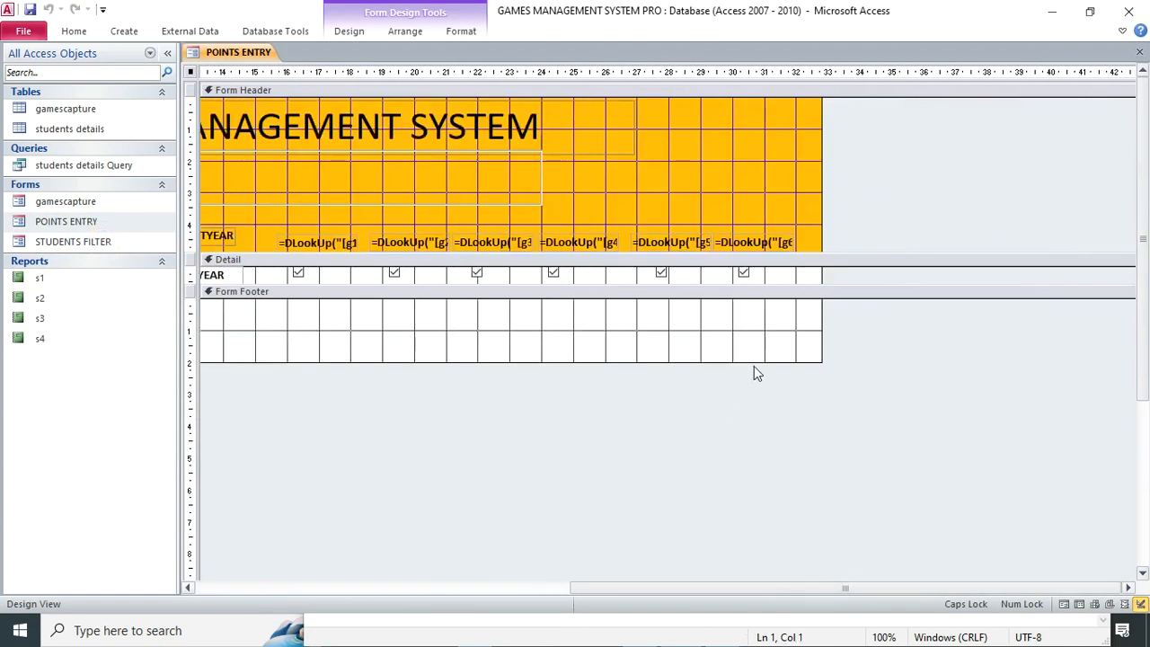
pyautogui.moveTo(772, 278); pyautogui.dragTo(288, 280)
pyautogui.press('Delete')
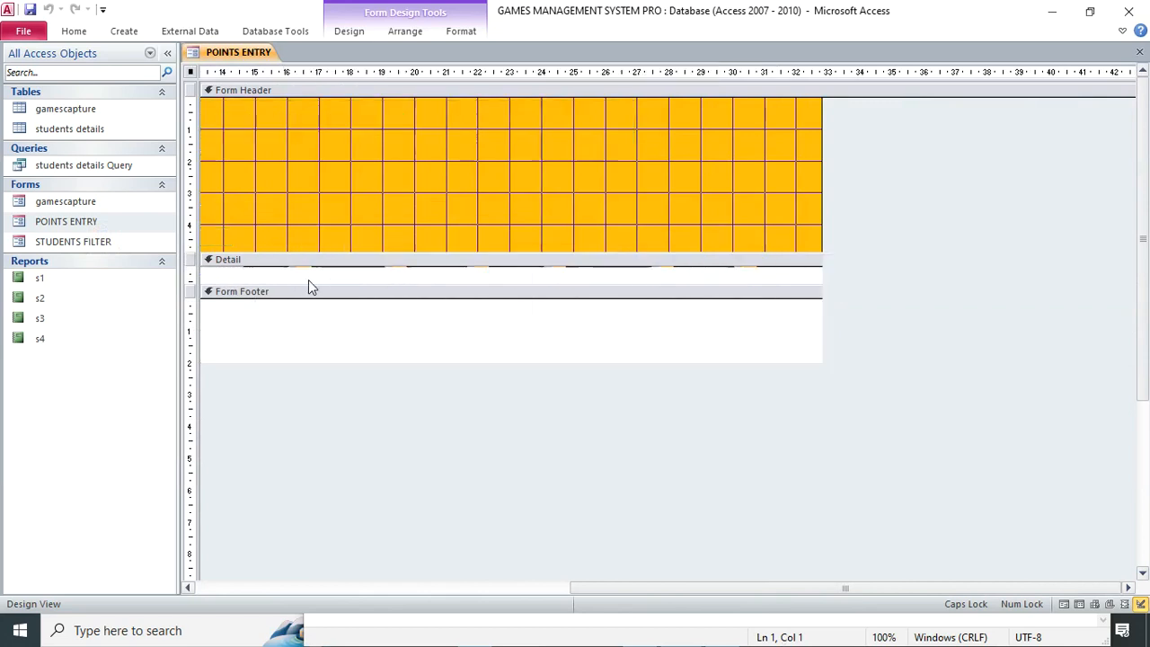
# Step: Enlarge the Detail section, add the existing fields G1 to G6 to it and delete their attached labels
pyautogui.moveTo(308, 287); pyautogui.dragTo(306, 354)
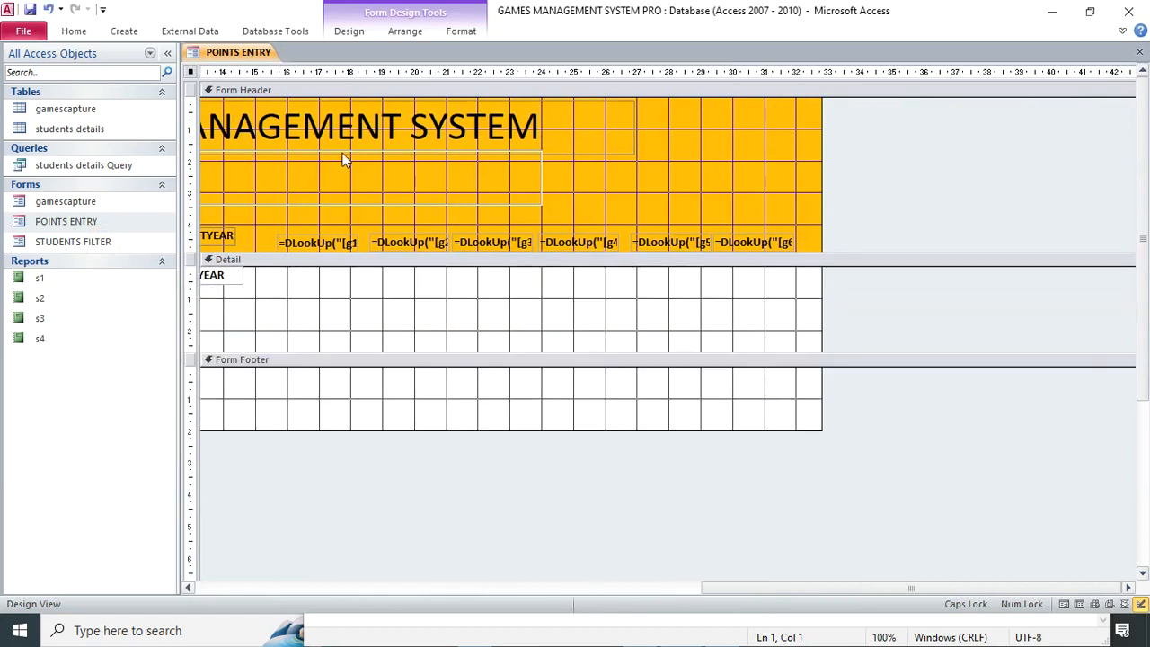
pyautogui.click(347, 33)
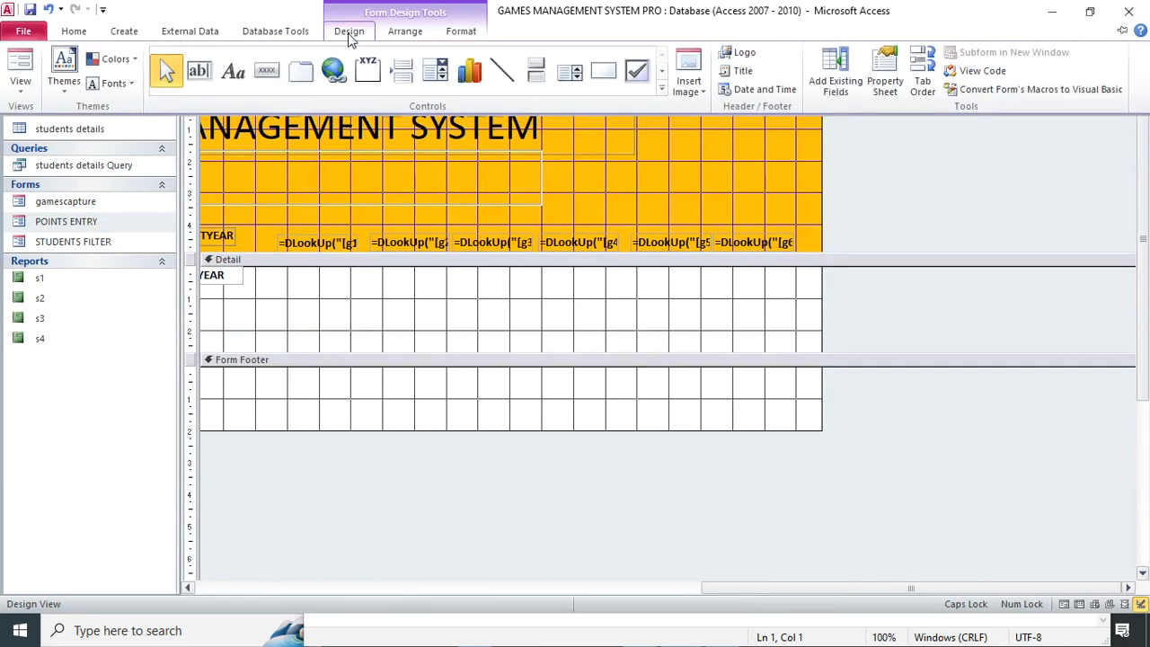
pyautogui.click(835, 74)
pyautogui.click(905, 258)
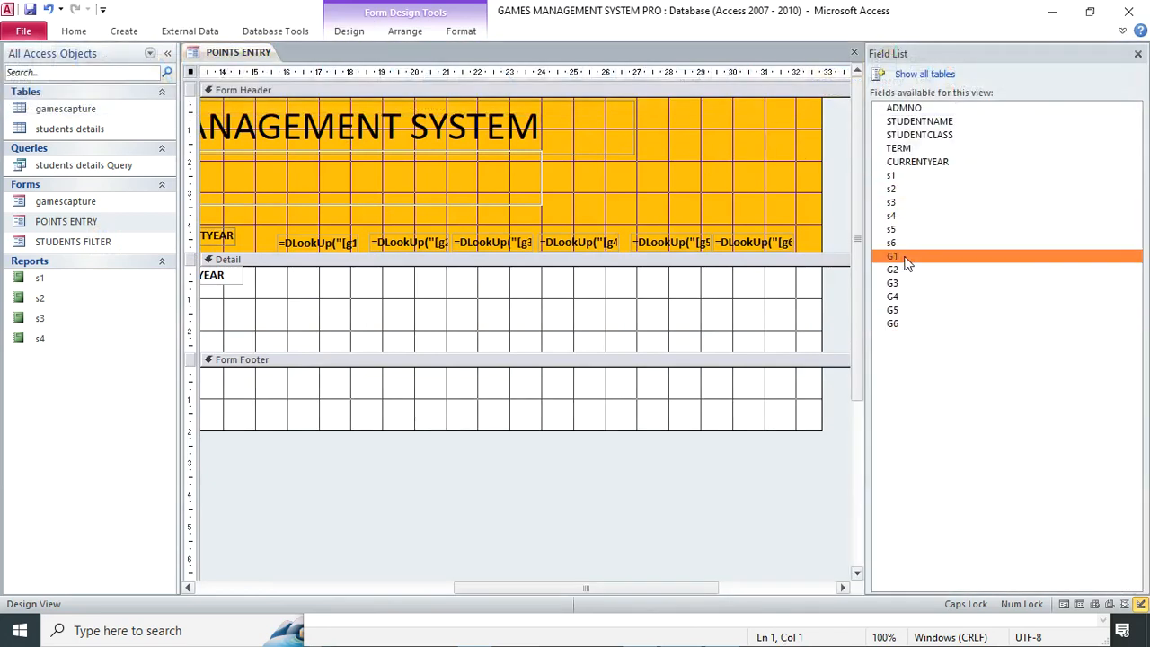
pyautogui.keyDown('shift'); pyautogui.click(905, 324); pyautogui.keyUp('shift')
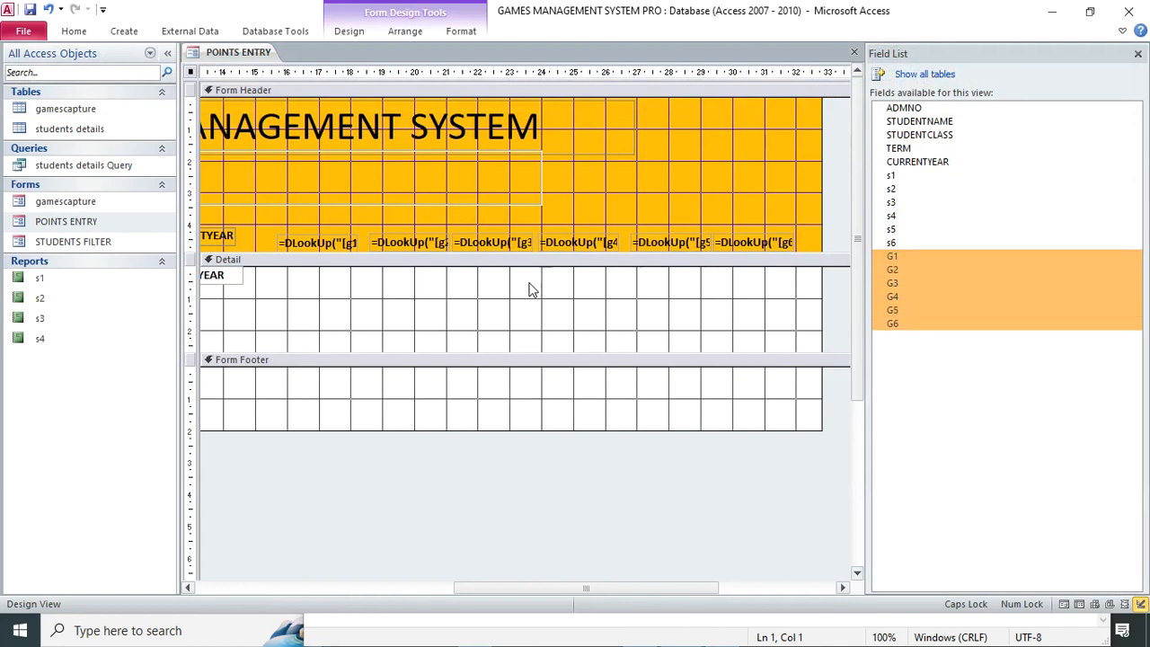
pyautogui.moveTo(894, 258)
pyautogui.mouseDown()
pyautogui.moveTo(557, 277)
pyautogui.moveTo(485, 296)
pyautogui.moveTo(462, 398)
pyautogui.mouseUp()
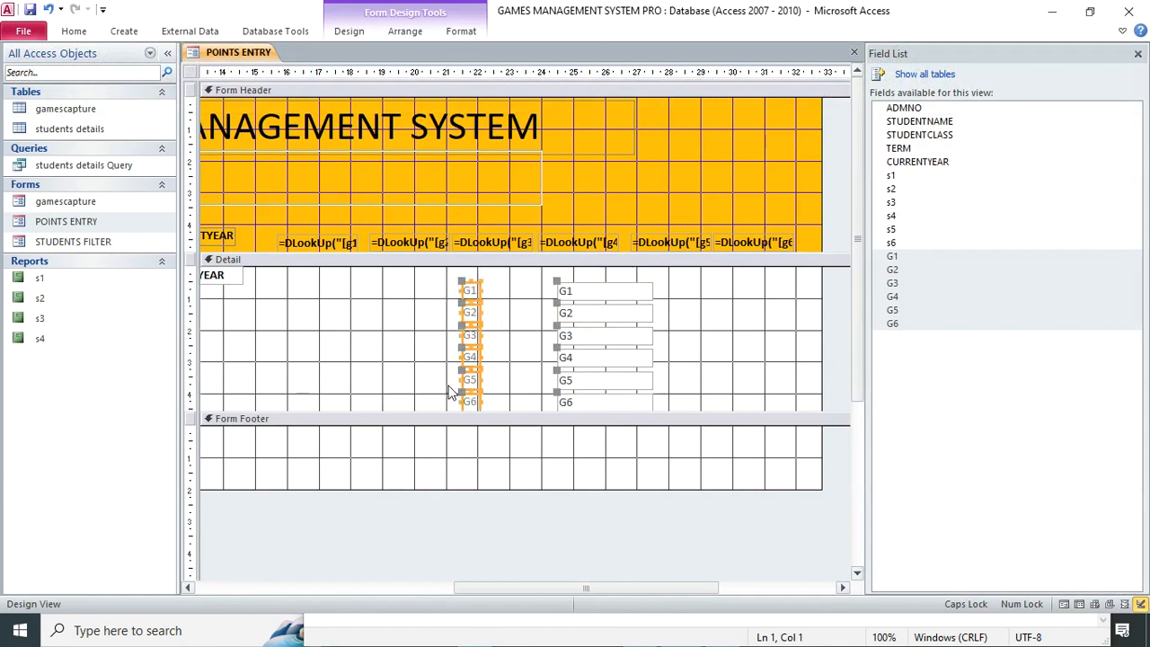
pyautogui.press('Delete')
# Step: Arrange the G1 to G6 fields side by side in one row at the top of the Detail section, after CURRENTYEAR
pyautogui.moveTo(604, 292); pyautogui.dragTo(320, 273)
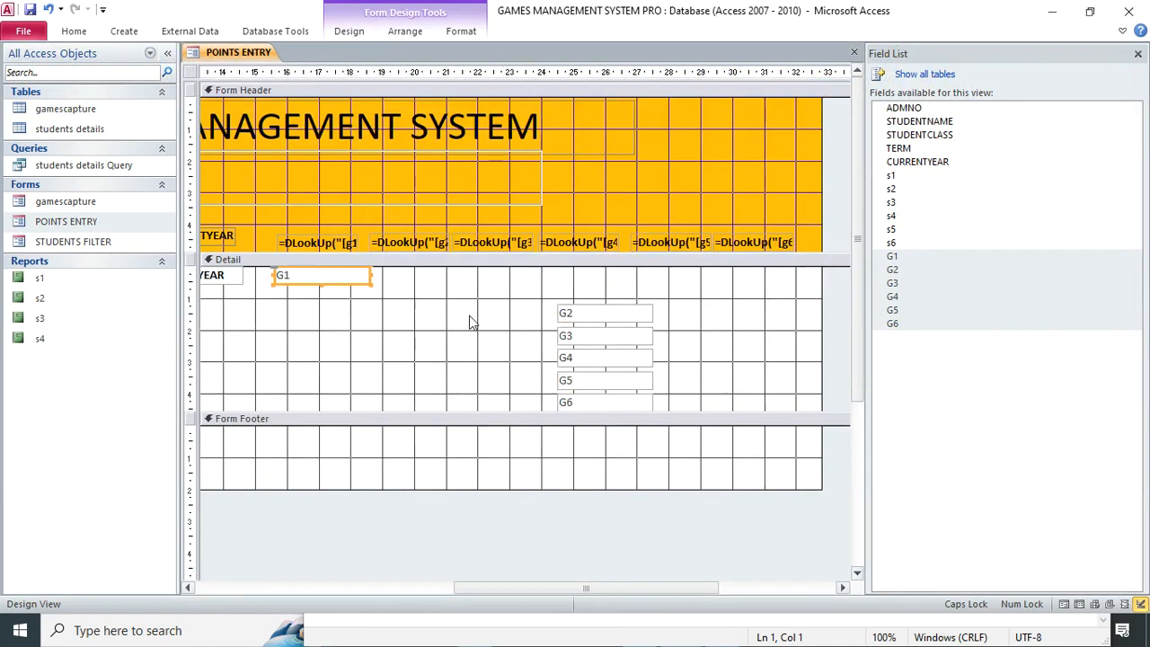
pyautogui.moveTo(606, 316); pyautogui.dragTo(418, 270)
pyautogui.moveTo(603, 336); pyautogui.dragTo(523, 274)
pyautogui.moveTo(608, 363); pyautogui.dragTo(703, 264)
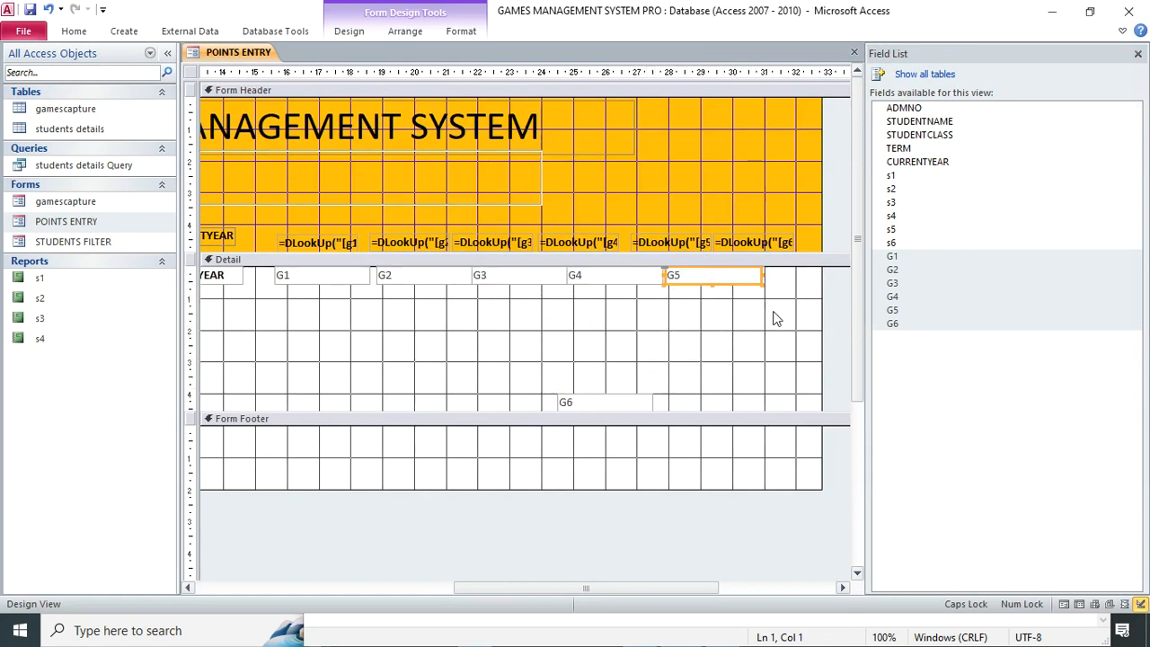
pyautogui.moveTo(585, 405); pyautogui.dragTo(800, 270)
# Step: Make the G1 to G6 fields bold along with their header lookups, and shrink the Detail section to one row high
pyautogui.moveTo(816, 306); pyautogui.dragTo(301, 263)
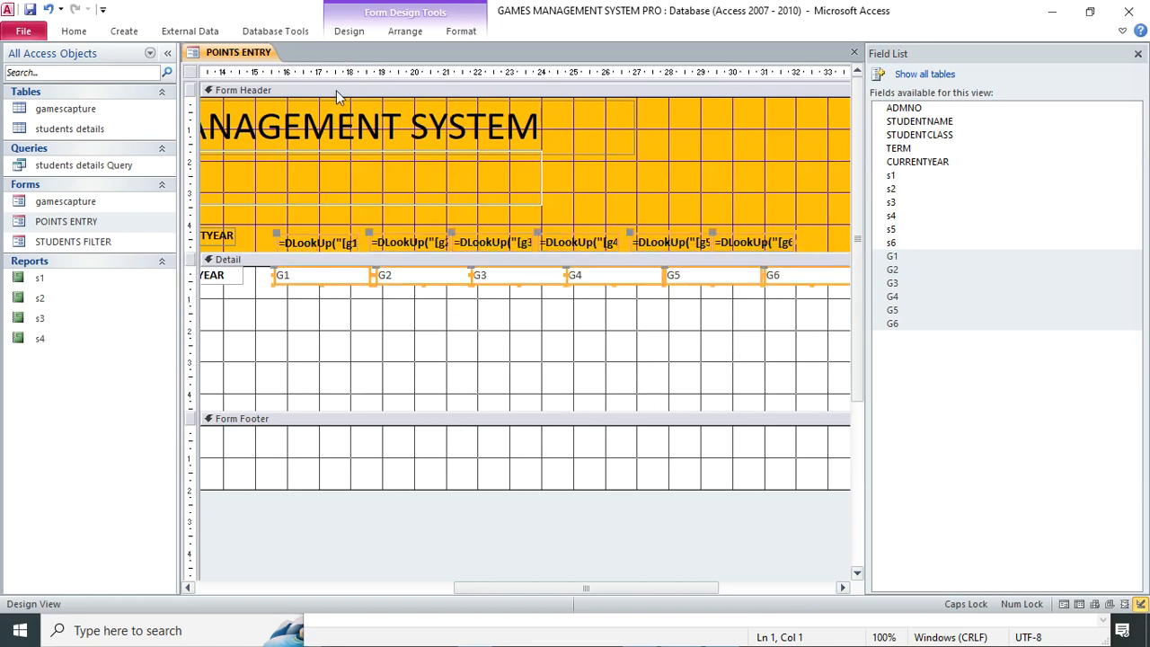
pyautogui.click(461, 30)
pyautogui.click(187, 84)
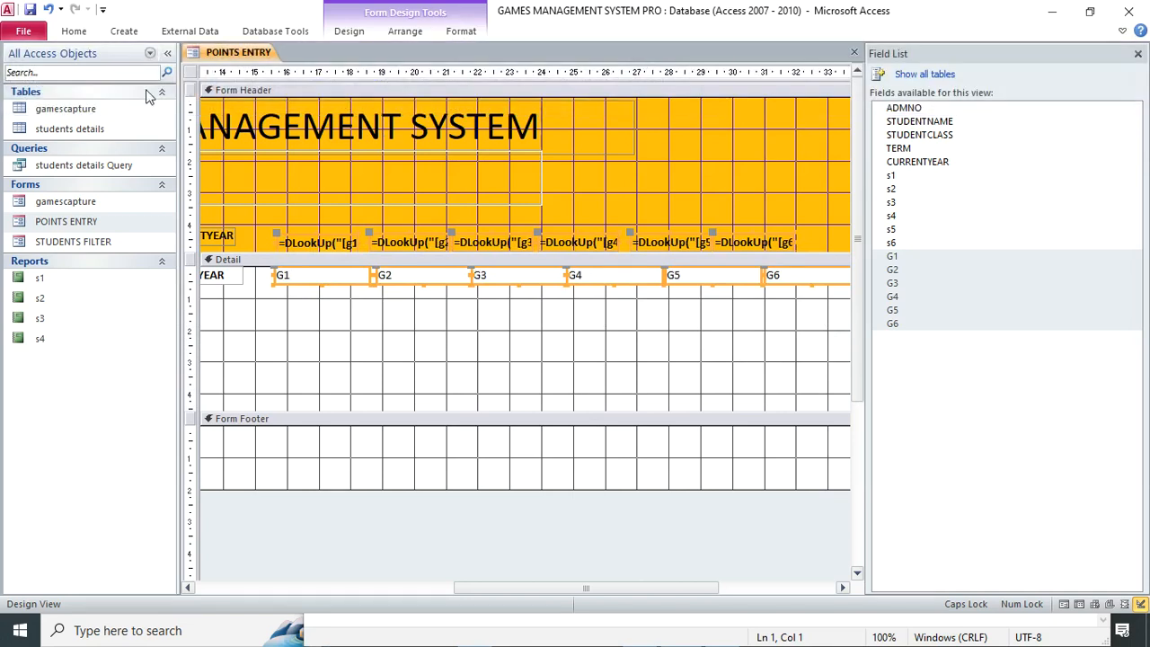
pyautogui.click(461, 30)
pyautogui.press('Escape')
pyautogui.click(461, 30)
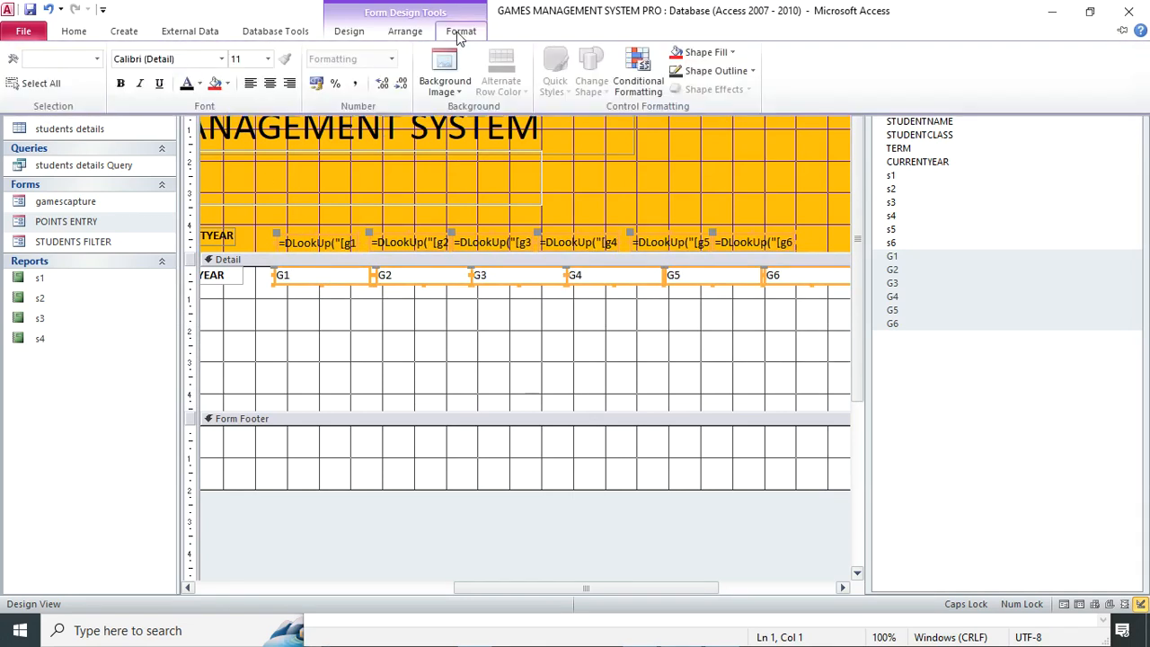
pyautogui.click(121, 80)
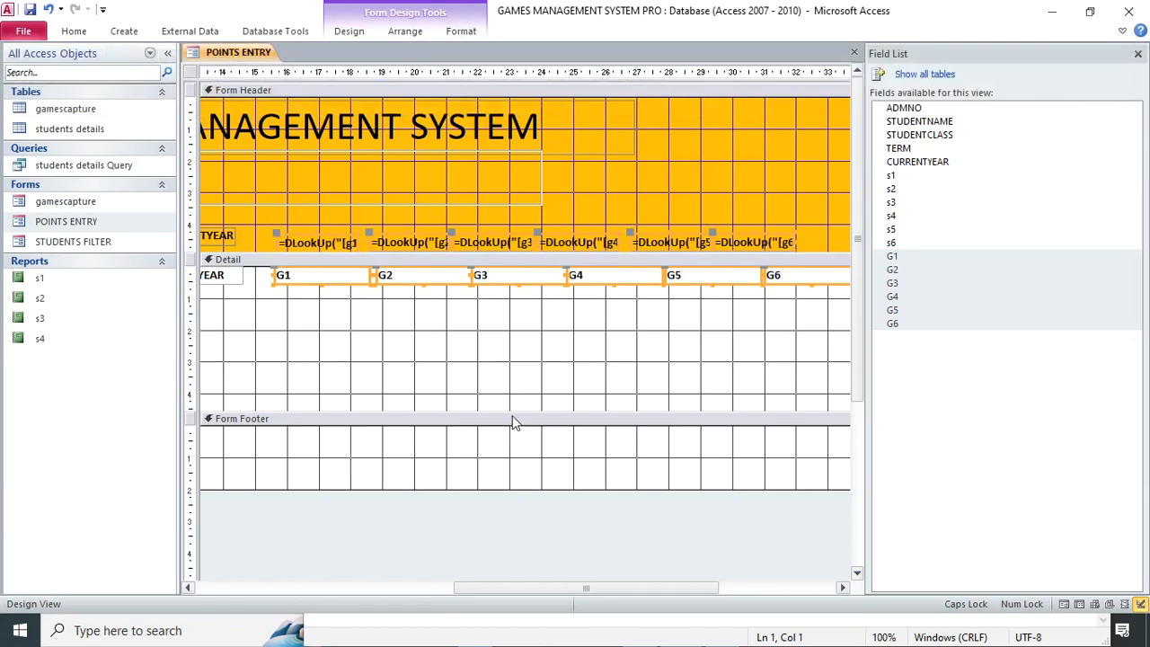
pyautogui.moveTo(505, 295); pyautogui.dragTo(509, 287)
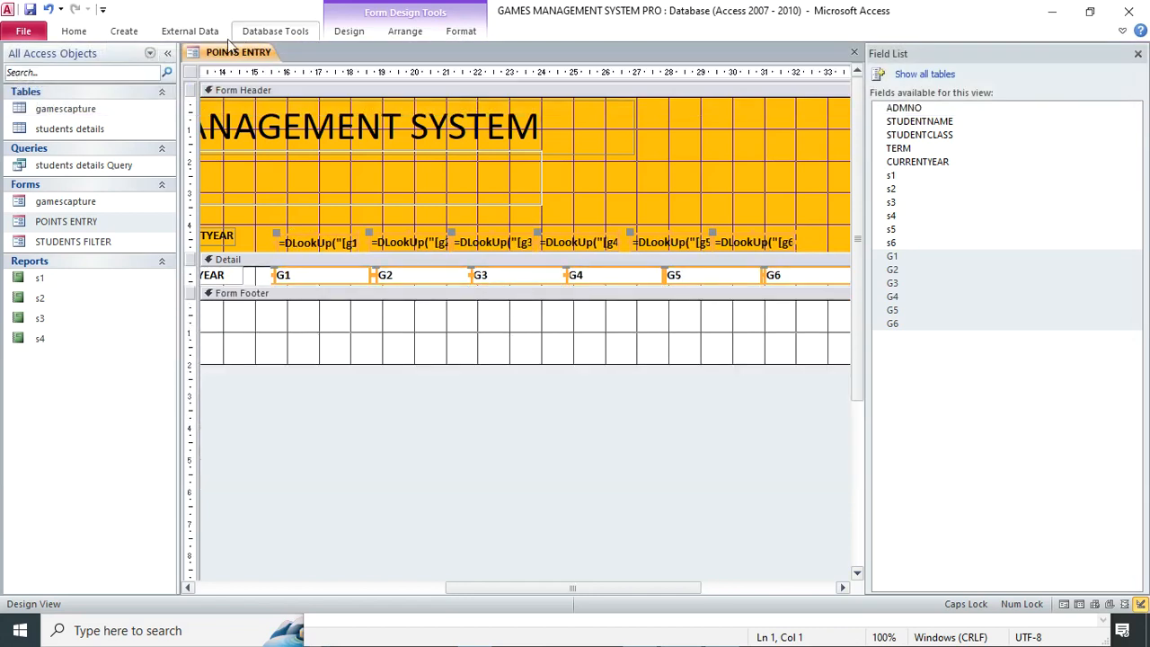
# Step: Preview the POINTS ENTRY form in Form View for class 2 WEST and check the points boxes under the game names
pyautogui.click(75, 32)
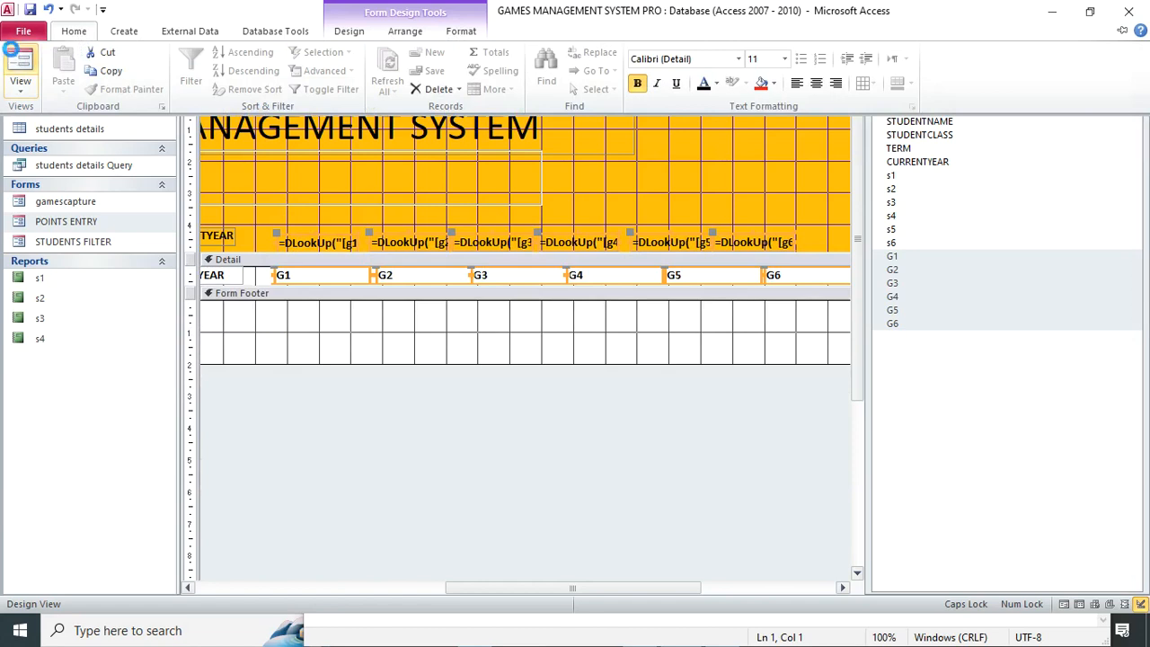
pyautogui.click(20, 65)
pyautogui.write('2')
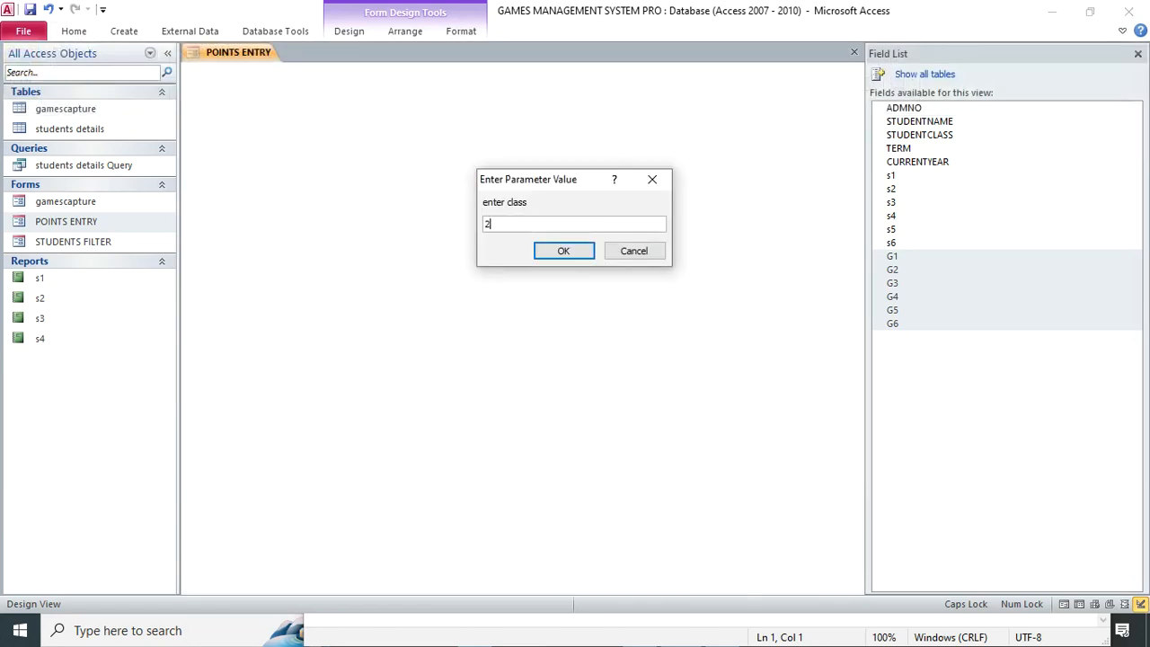
pyautogui.write(' WEST')
pyautogui.press('Return')
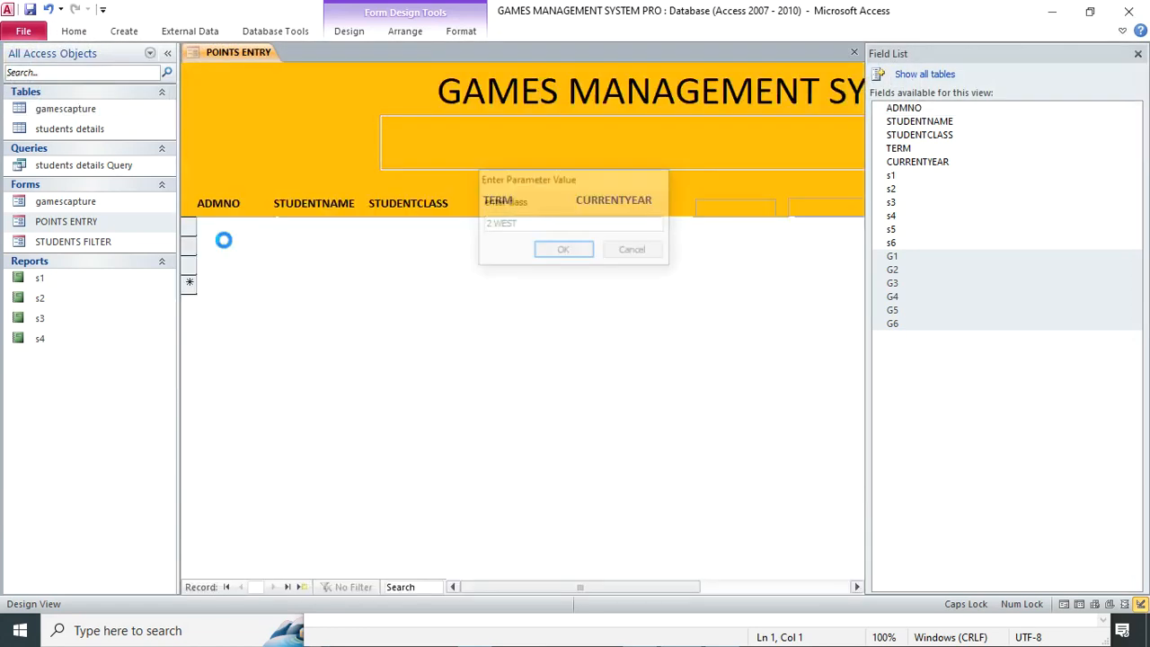
pyautogui.click(737, 245)
pyautogui.click(727, 260)
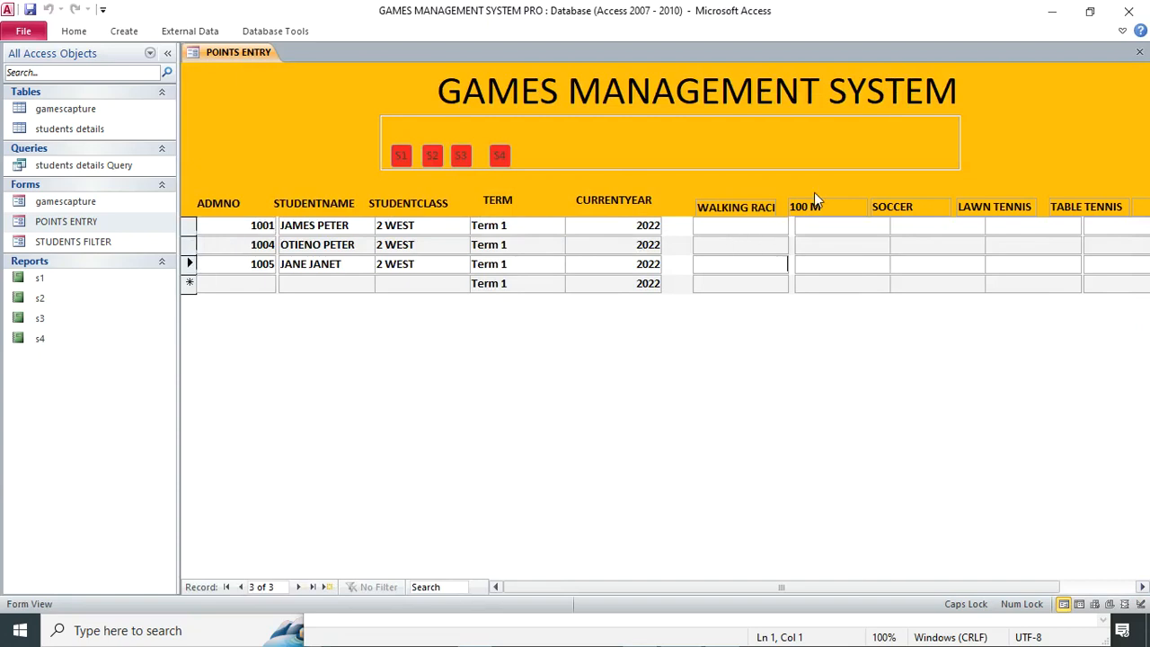
# Step: Return to Design View, close the field list and widen the form past the G6 field
pyautogui.rightClick(584, 350)
pyautogui.click(639, 395)
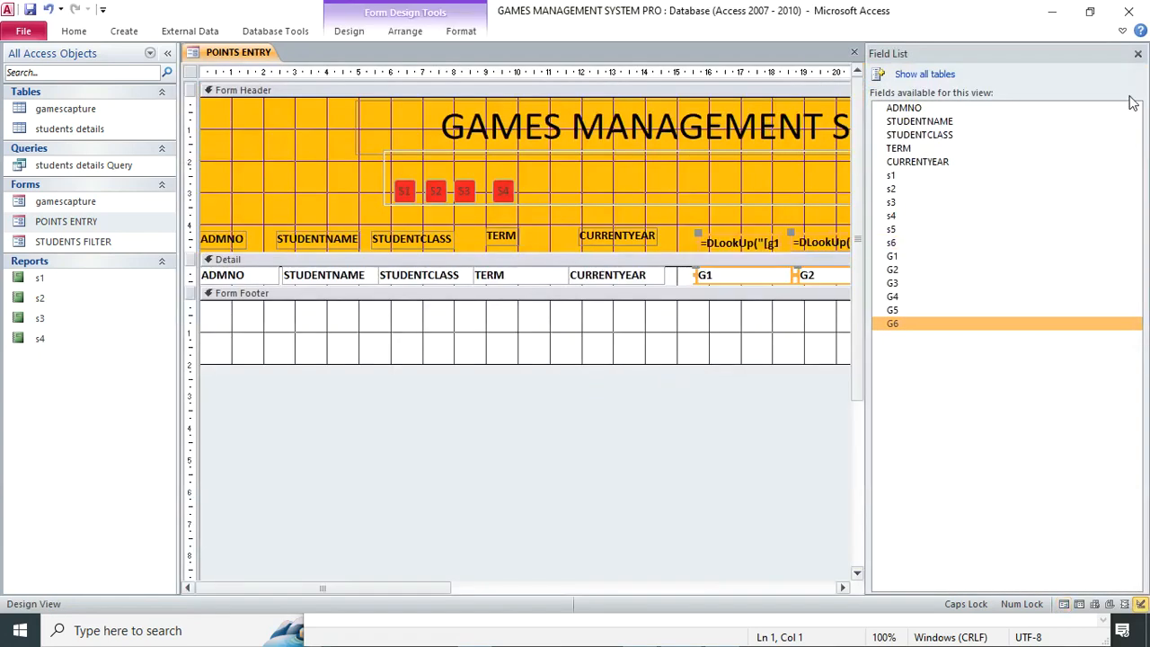
pyautogui.moveTo(598, 585); pyautogui.dragTo(756, 588)
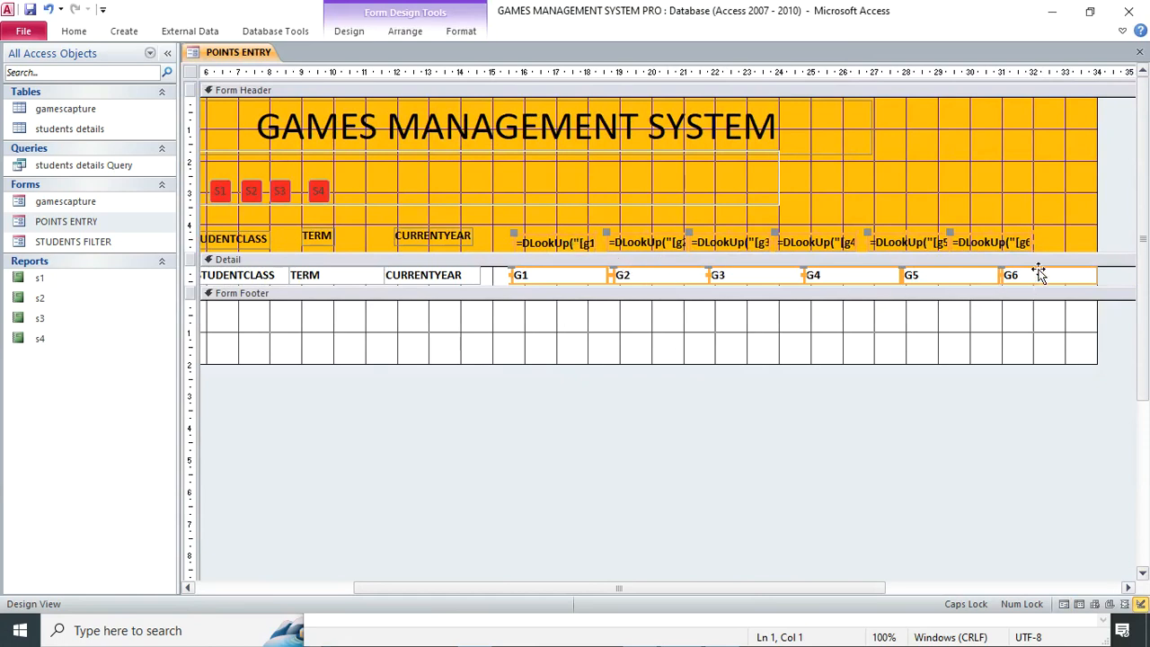
pyautogui.moveTo(1001, 243)
pyautogui.mouseDown()
pyautogui.moveTo(1026, 240)
pyautogui.moveTo(1015, 244)
pyautogui.mouseUp()
pyautogui.moveTo(1095, 195); pyautogui.dragTo(1123, 224)
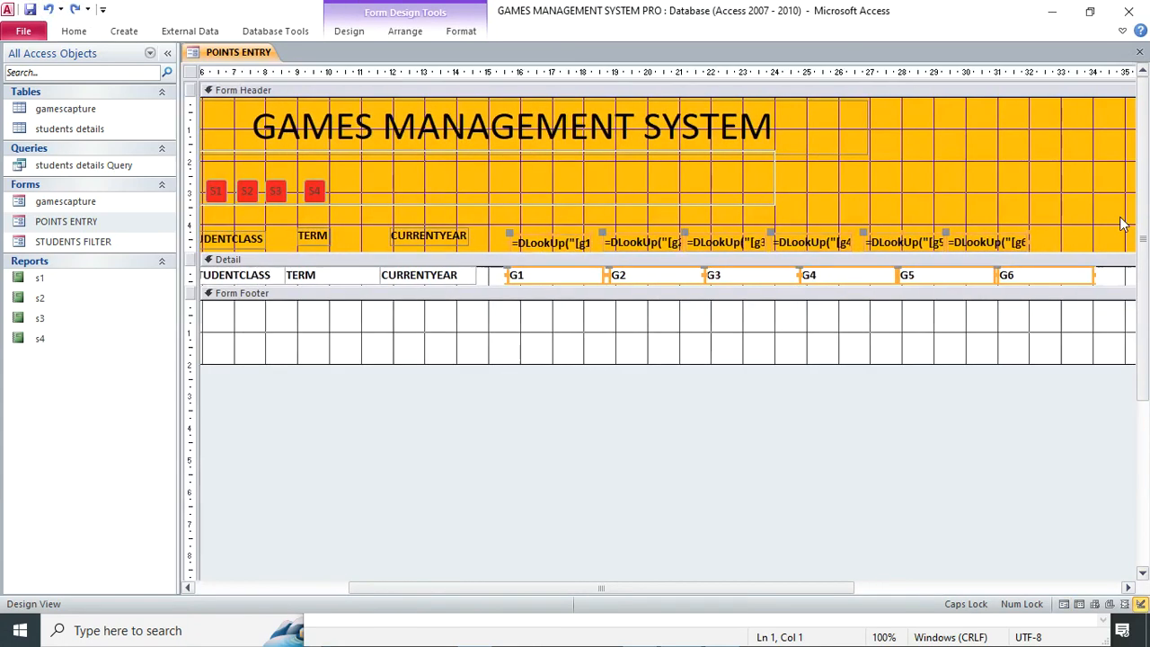
# Step: Delete the g6 header lookup and the G6 field, and move the g5 lookup directly above the G5 field
pyautogui.moveTo(521, 594); pyautogui.dragTo(737, 588)
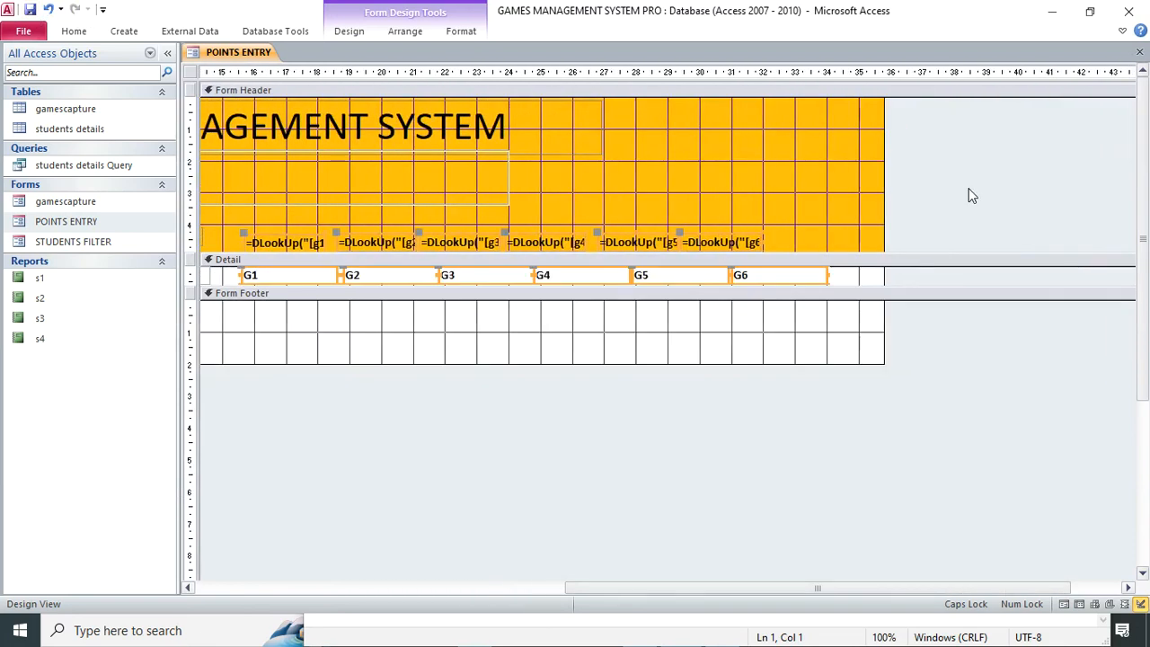
pyautogui.click(853, 240)
pyautogui.click(759, 241)
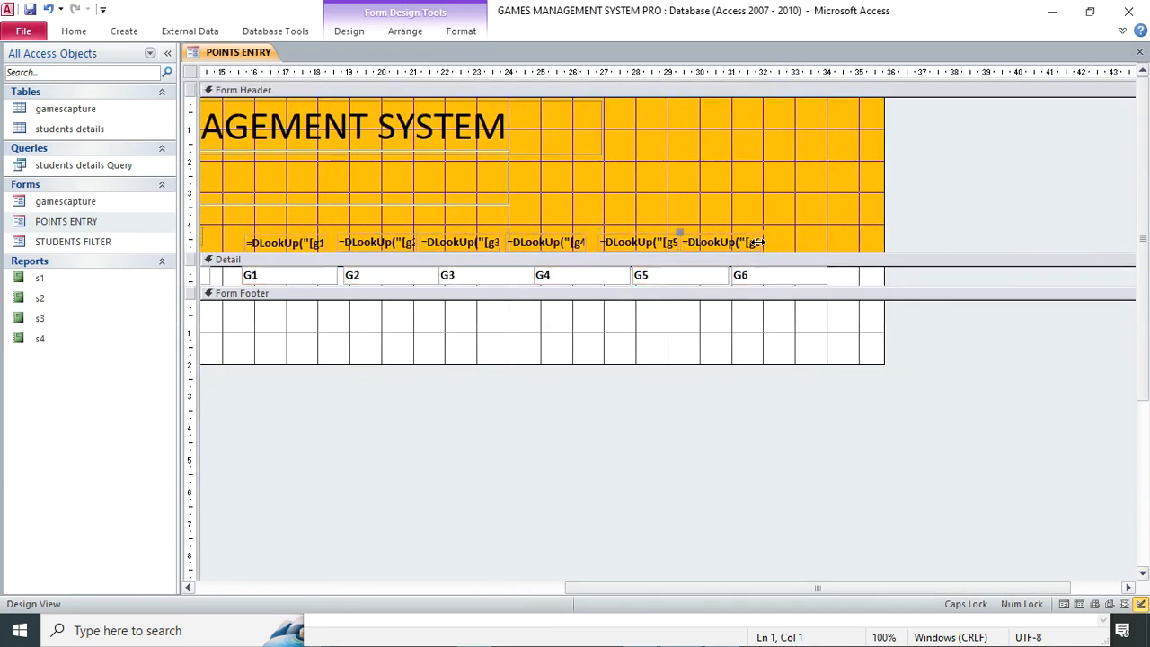
pyautogui.press('Delete')
pyautogui.click(769, 275)
pyautogui.press('Delete')
pyautogui.moveTo(668, 239); pyautogui.dragTo(703, 237)
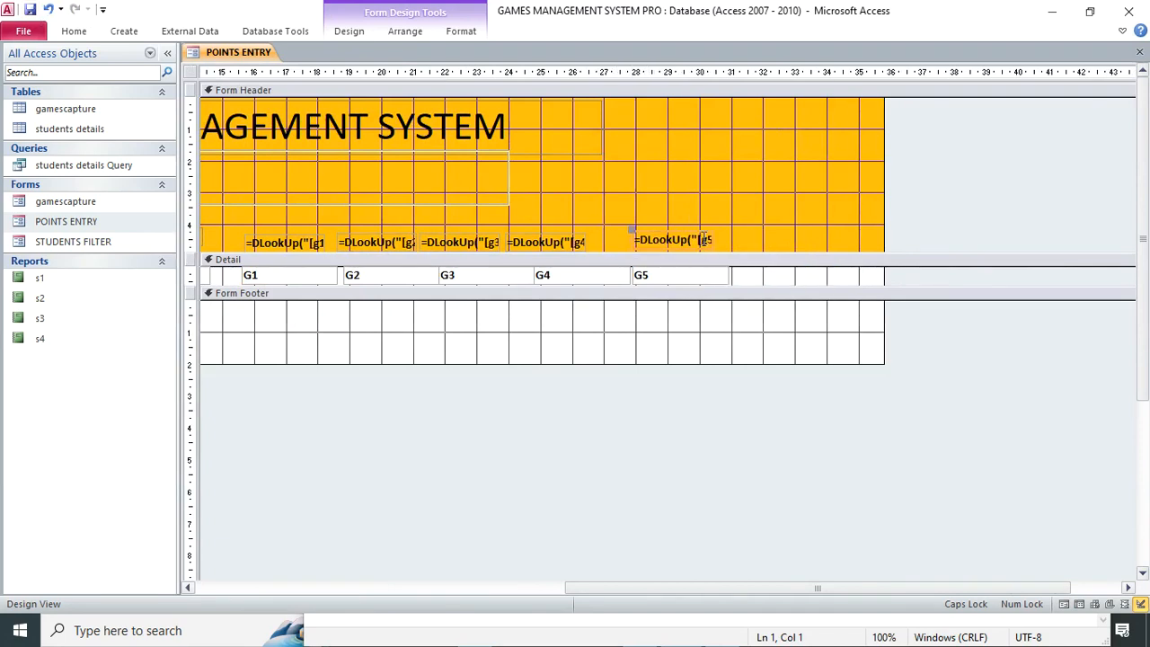
# Step: Add a TOTAL POINTS label to the Form Header, just past the g5 header lookup
pyautogui.click(601, 139)
pyautogui.click(363, 33)
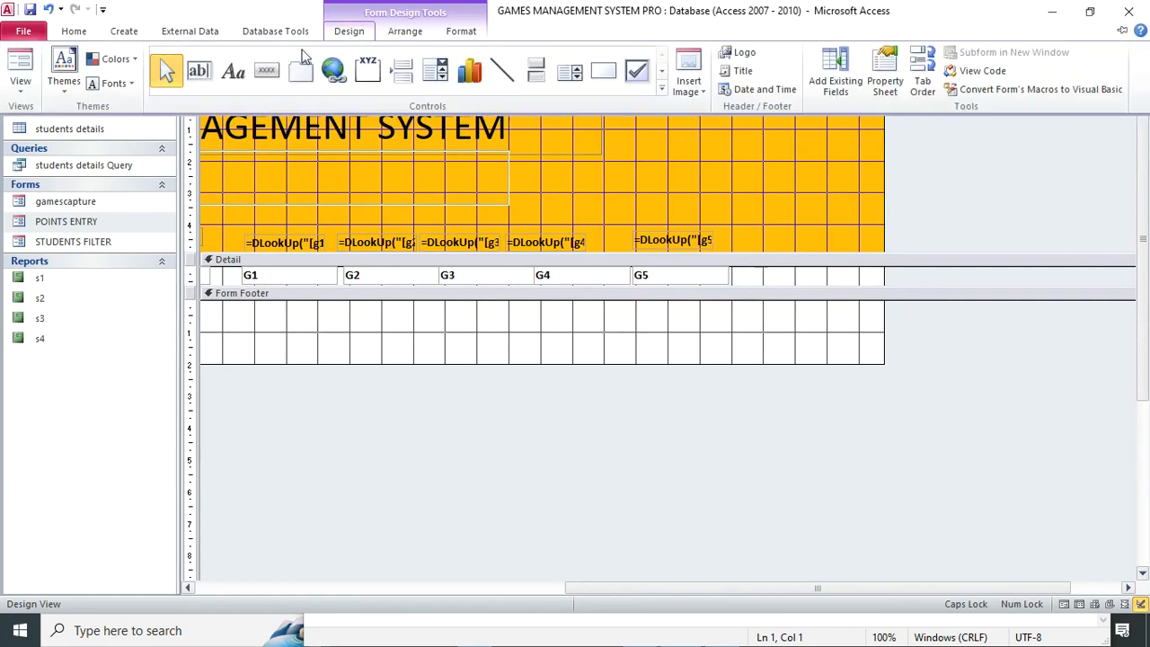
pyautogui.click(233, 69)
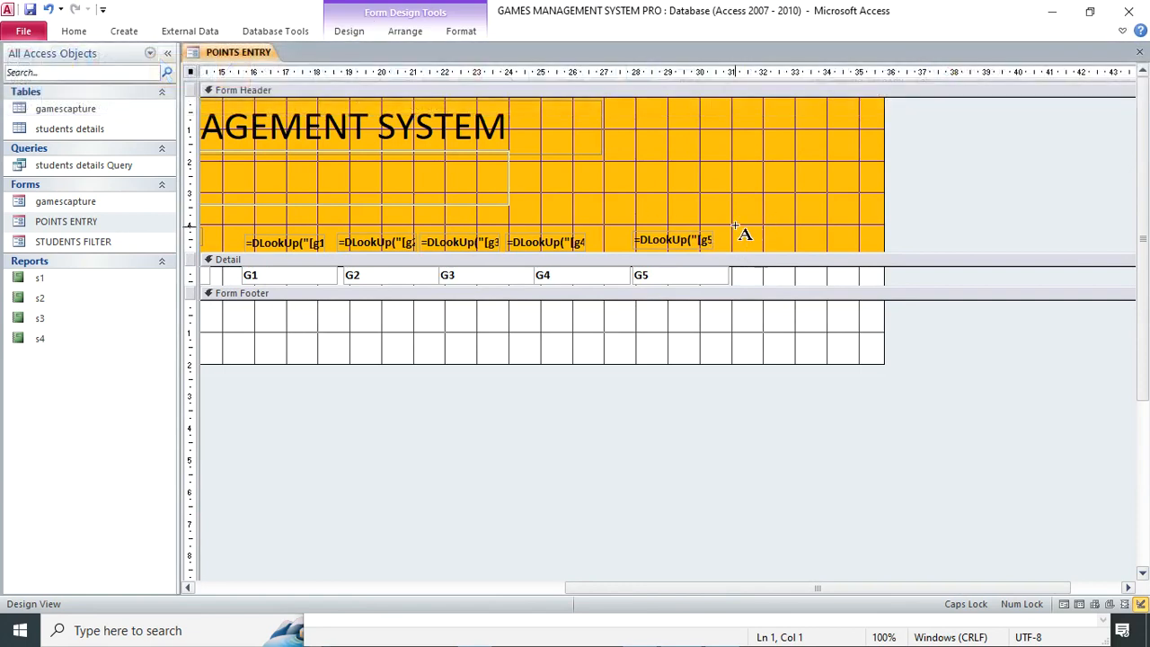
pyautogui.moveTo(735, 228); pyautogui.dragTo(807, 246)
pyautogui.write('TOTAL')
pyautogui.click(838, 235)
pyautogui.click(774, 242)
pyautogui.click(461, 31)
pyautogui.click(185, 82)
# Step: Add an unbound text box without its attached label and place it in the Detail section beside the G5 field
pyautogui.click(348, 34)
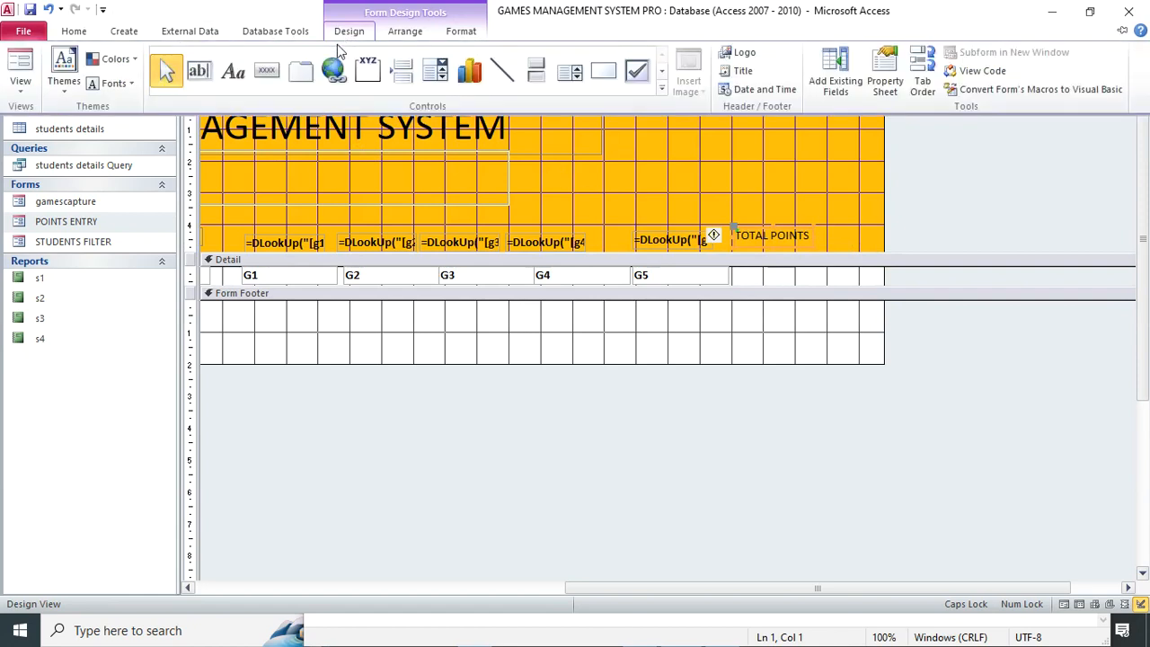
pyautogui.click(199, 71)
pyautogui.moveTo(734, 319); pyautogui.dragTo(832, 338)
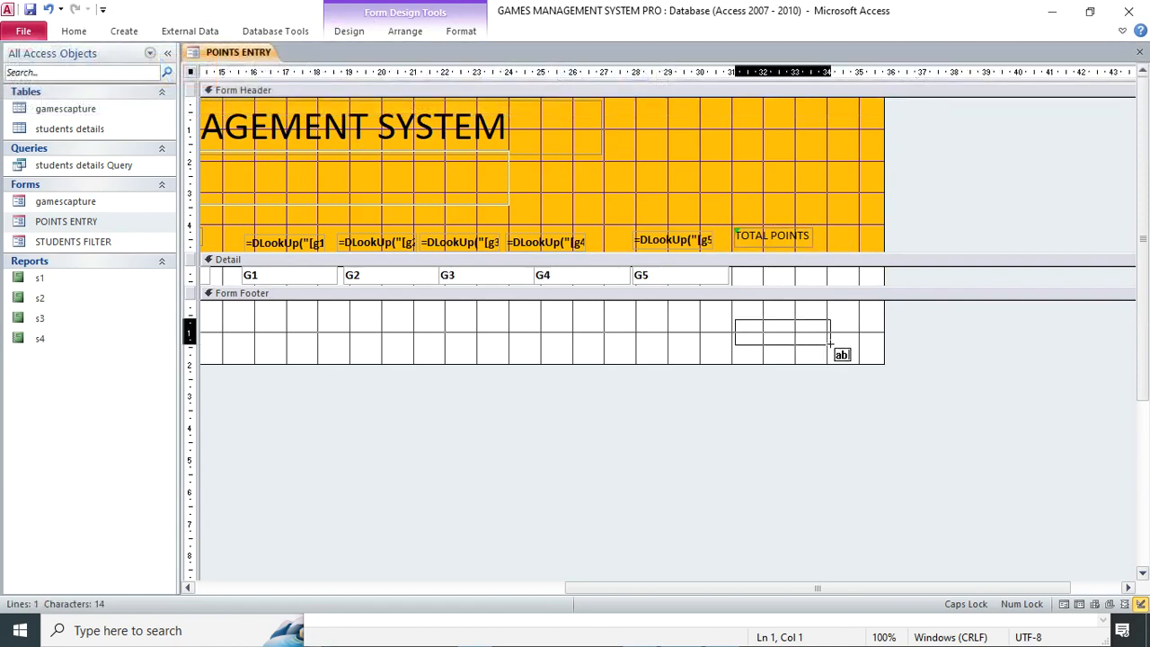
pyautogui.click(658, 328)
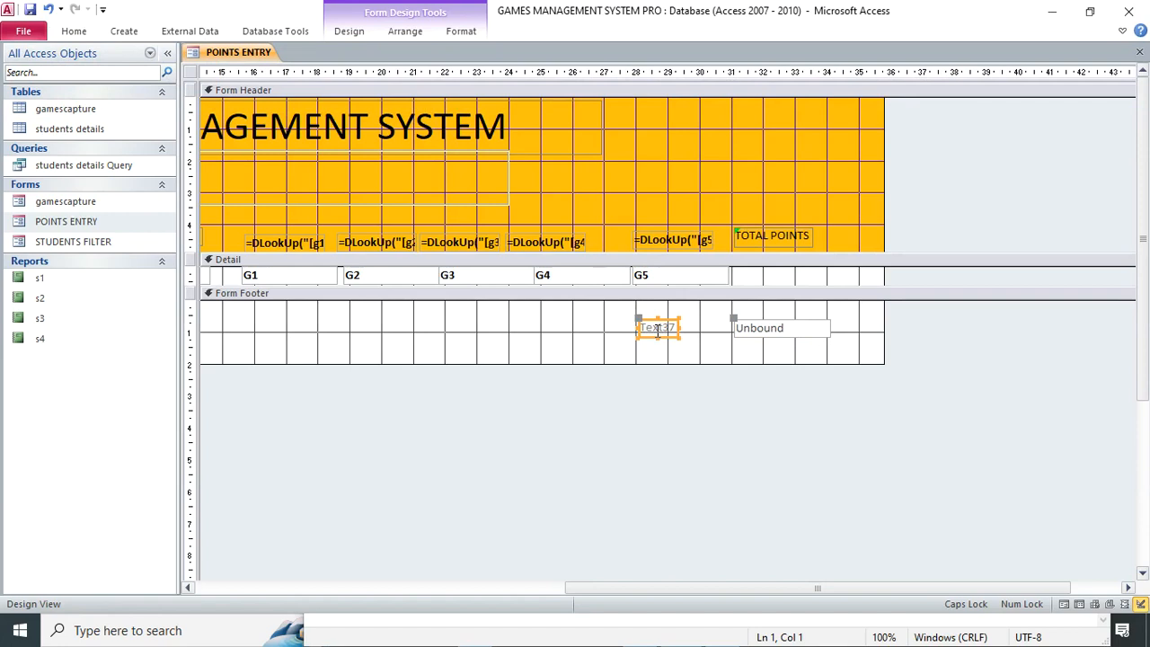
pyautogui.press('Delete')
pyautogui.moveTo(775, 329); pyautogui.dragTo(778, 275)
# Step: Enter the formula =G1+G2+G3+G4+G5 in the new text box and make it bold
pyautogui.click(805, 275)
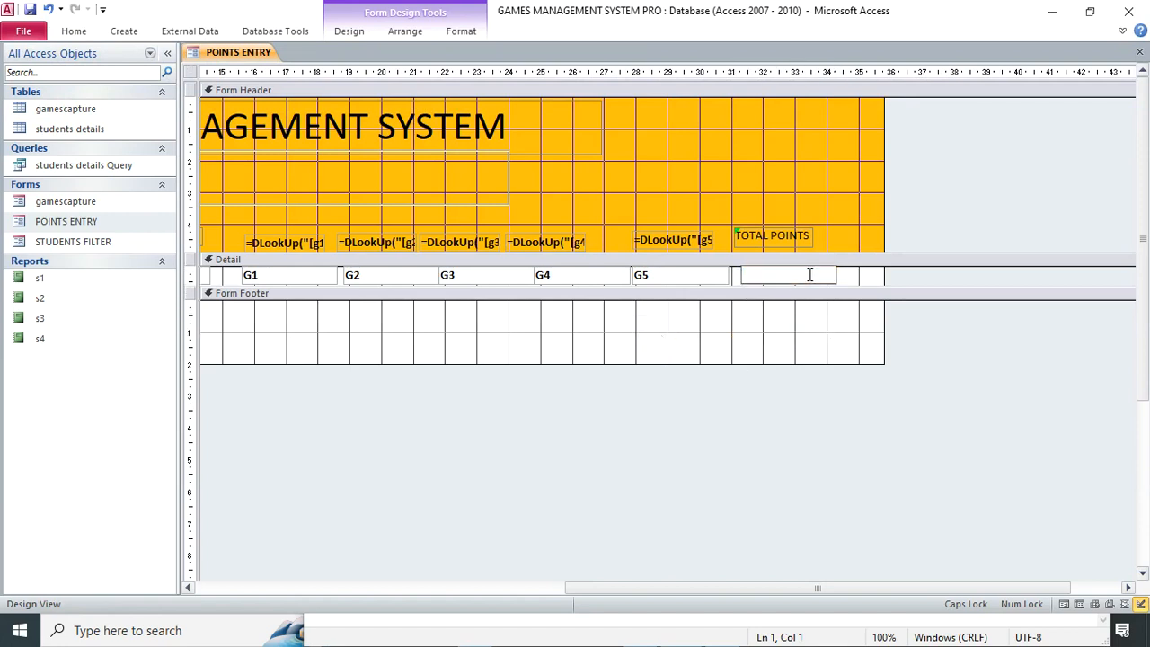
pyautogui.write('=G')
pyautogui.write('1+G2+G')
pyautogui.write('3+G4+G')
pyautogui.write('5')
pyautogui.click(797, 311)
pyautogui.click(779, 275)
pyautogui.click(461, 32)
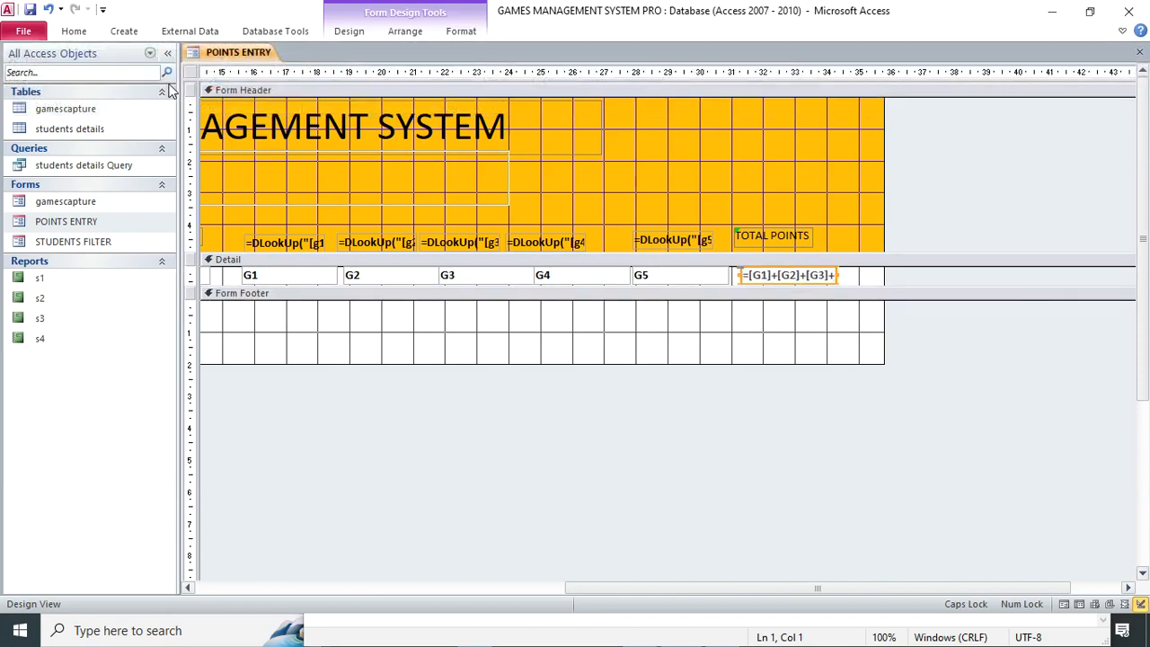
# Step: Open the POINTS ENTRY form in Form View for class 2 WEST
pyautogui.click(73, 33)
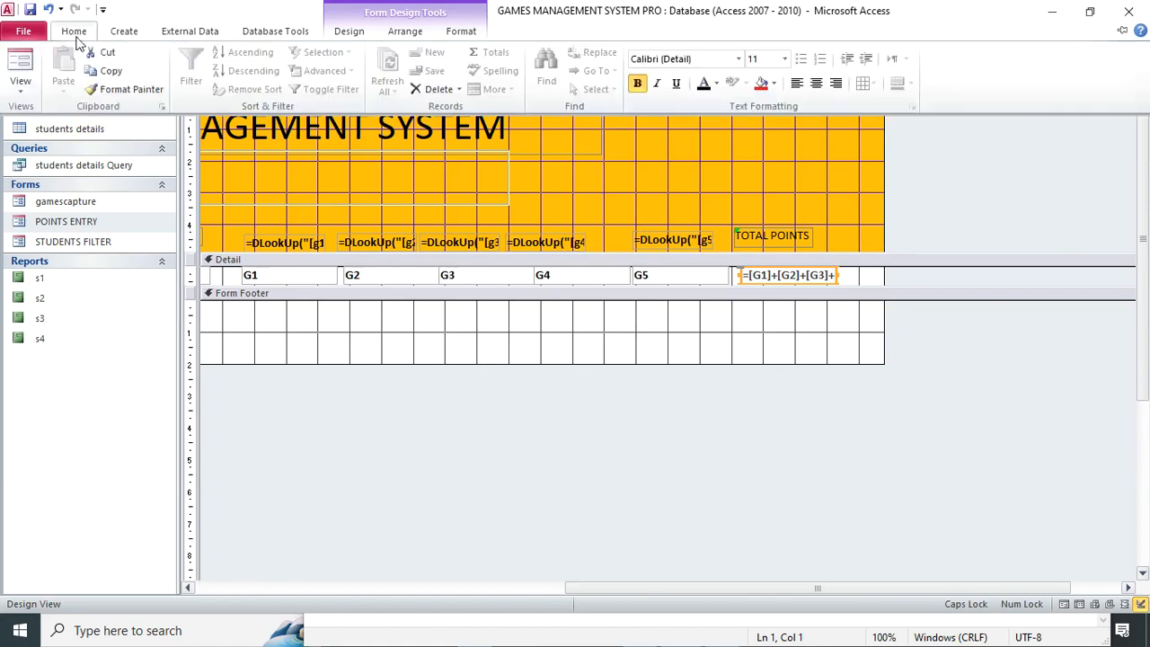
pyautogui.click(20, 65)
pyautogui.write('2 WEST')
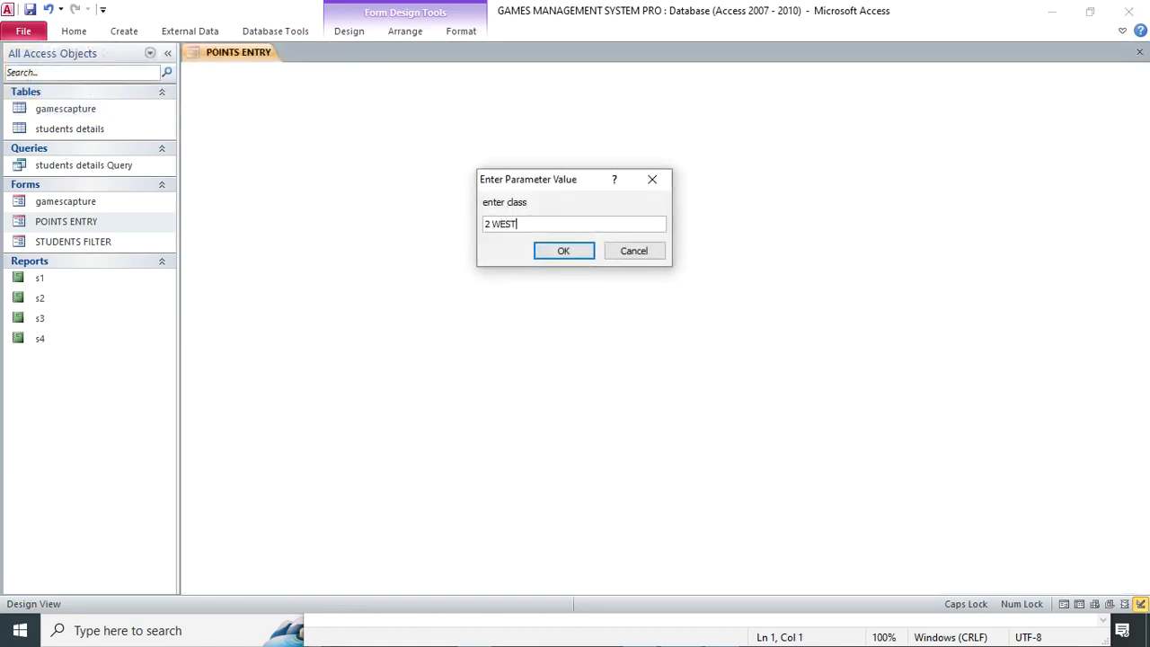
pyautogui.press('Return')
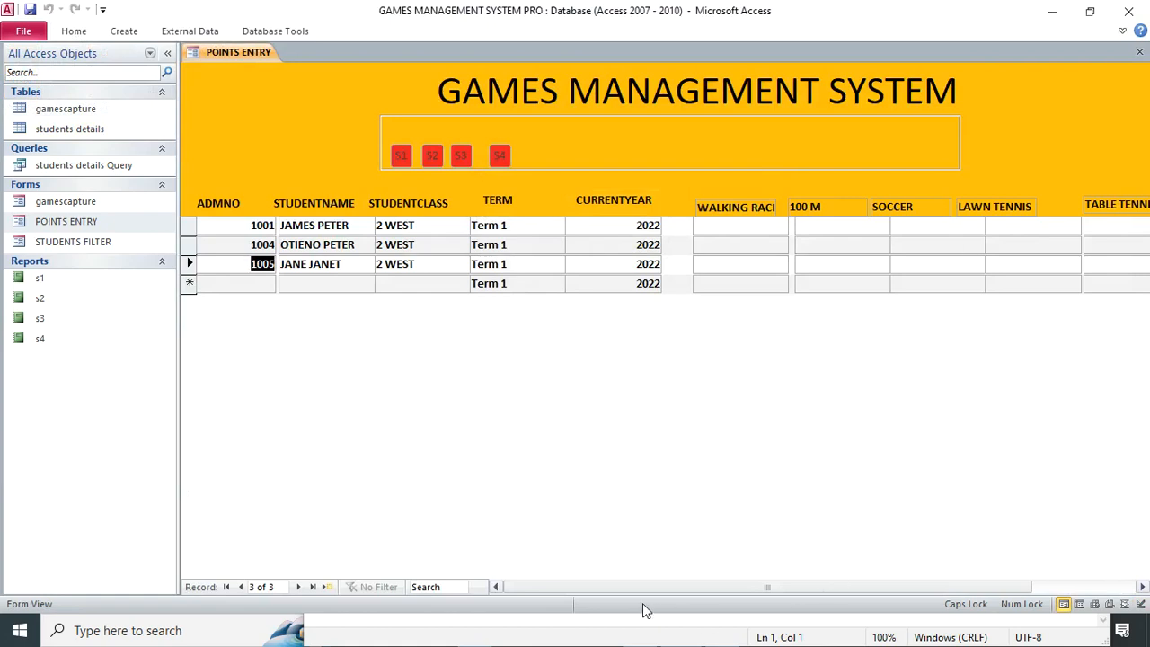
# Step: Enter 10 points in each of the five games for the first student in the list
pyautogui.moveTo(593, 587); pyautogui.dragTo(713, 587)
pyautogui.click(546, 226)
pyautogui.write('10')
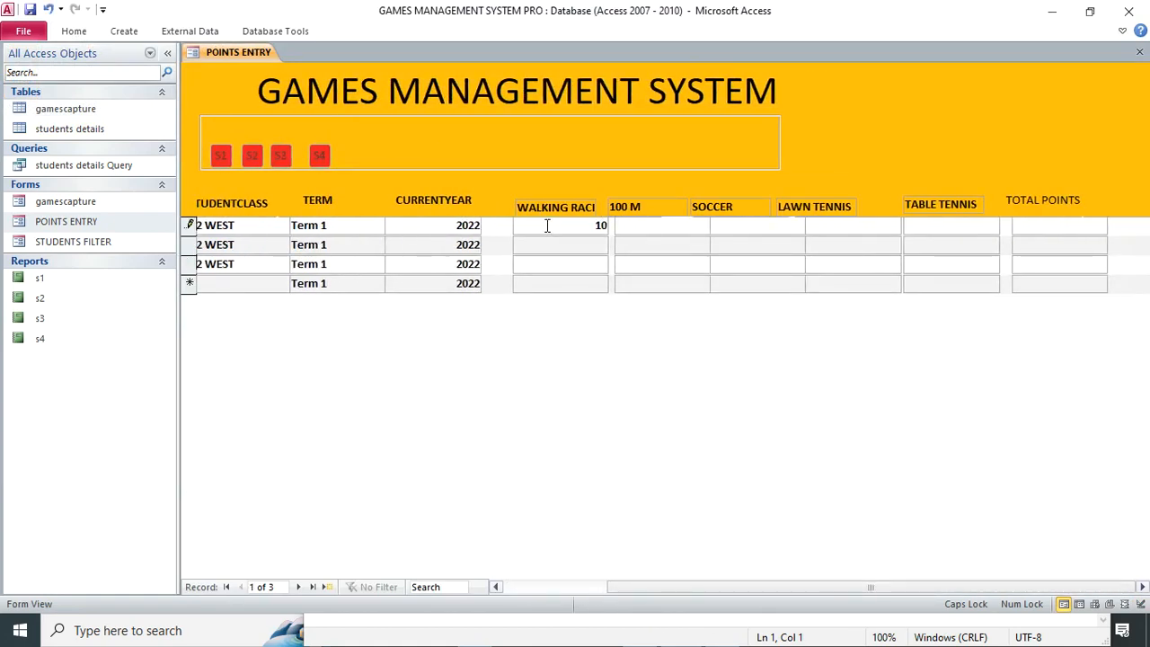
pyautogui.click(634, 230)
pyautogui.write('10')
pyautogui.click(769, 227)
pyautogui.click(861, 225)
pyautogui.click(925, 230)
pyautogui.click(906, 263)
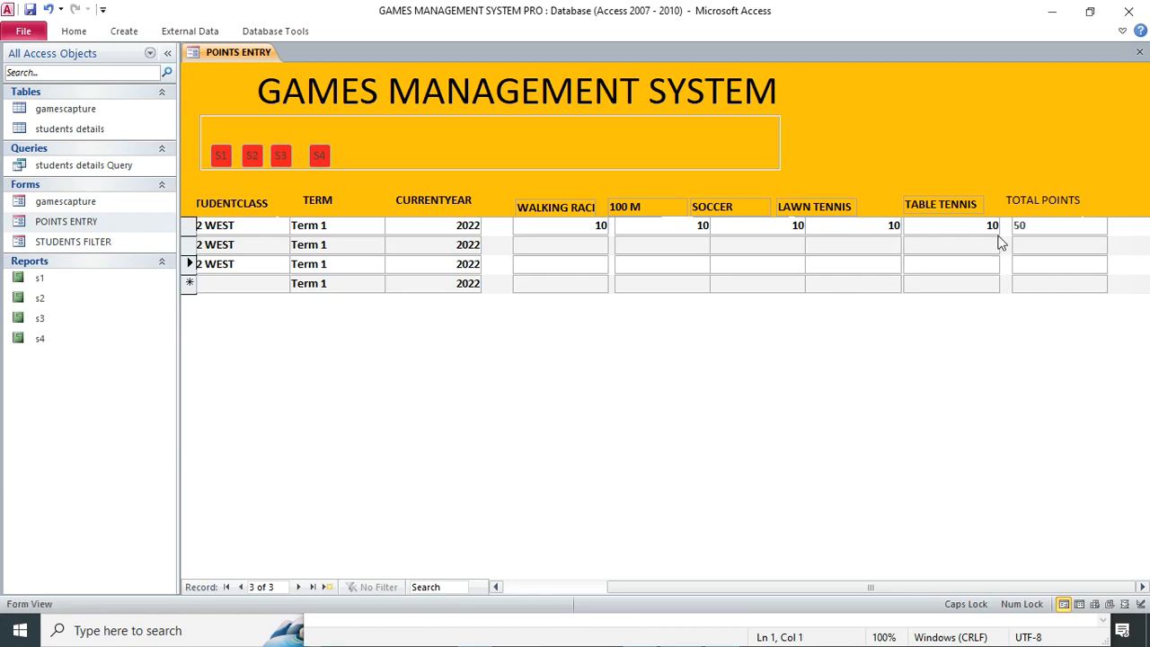
# Step: Enter the second student's points as 2, 5, 2, 5 and 2, from the walking race through table tennis
pyautogui.click(598, 249)
pyautogui.write('2')
pyautogui.press('Tab')
pyautogui.write('5')
pyautogui.press('Tab')
pyautogui.write('2')
pyautogui.press('Tab')
pyautogui.write('5')
pyautogui.press('Tab')
pyautogui.write('2')
# Step: Enter the third student's points as 5, 2, 3, 5 and 5, from the walking race through table tennis
pyautogui.click(585, 264)
pyautogui.write('5')
pyautogui.click(680, 262)
pyautogui.write('2')
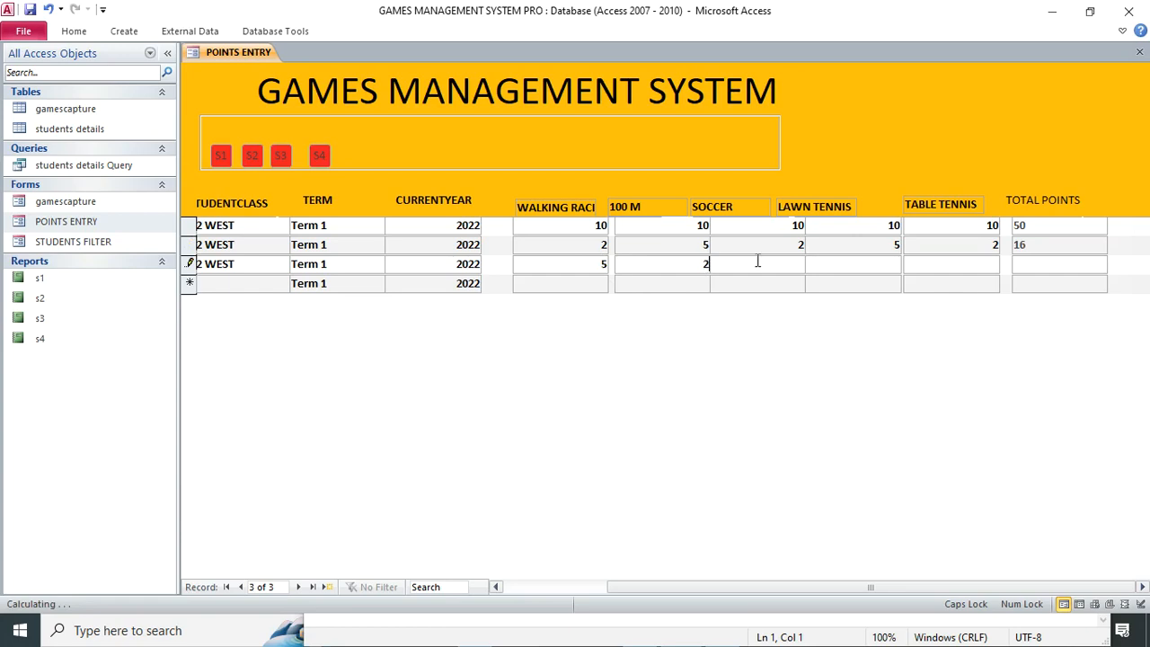
pyautogui.click(849, 263)
pyautogui.write('5')
pyautogui.click(931, 262)
pyautogui.write('5')
pyautogui.click(680, 261)
pyautogui.moveTo(753, 587); pyautogui.dragTo(547, 586)
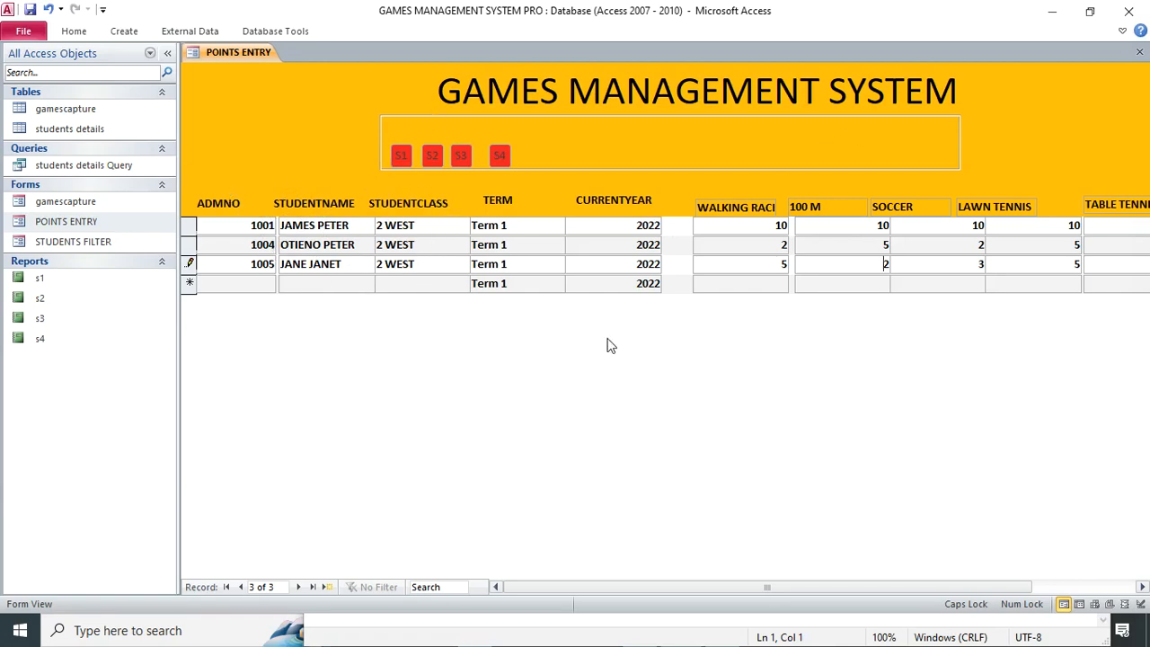
pyautogui.moveTo(646, 591)
pyautogui.mouseDown()
pyautogui.moveTo(785, 593)
pyautogui.moveTo(624, 593)
pyautogui.mouseUp()
pyautogui.press('super')
pyautogui.press('super')
pyautogui.press('super')
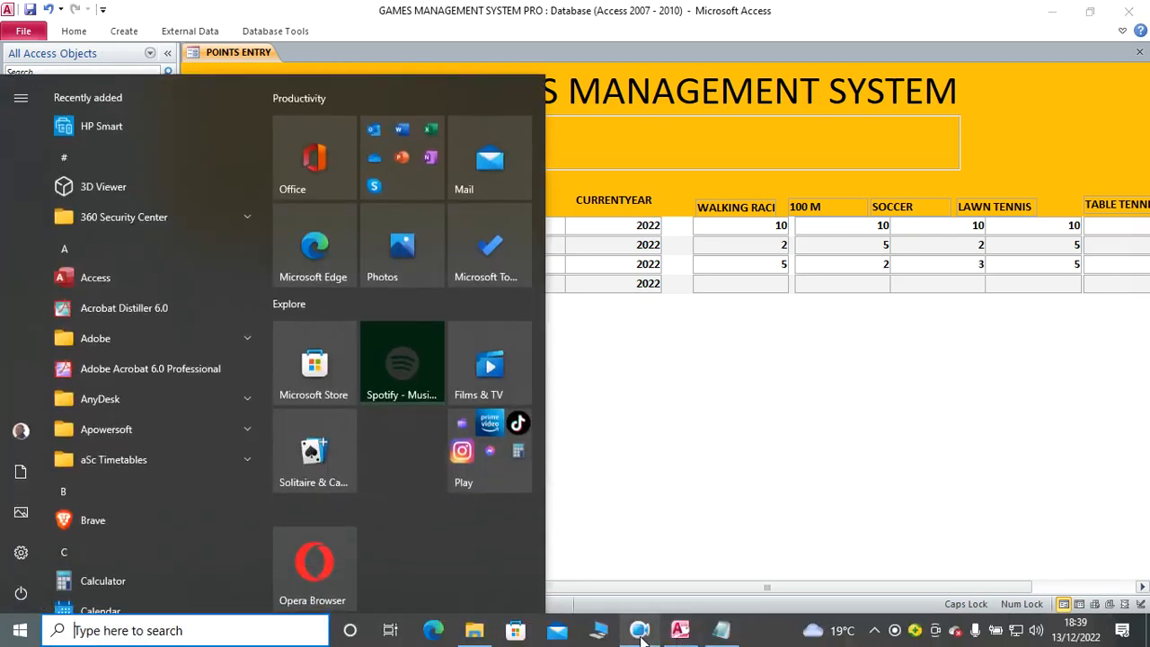